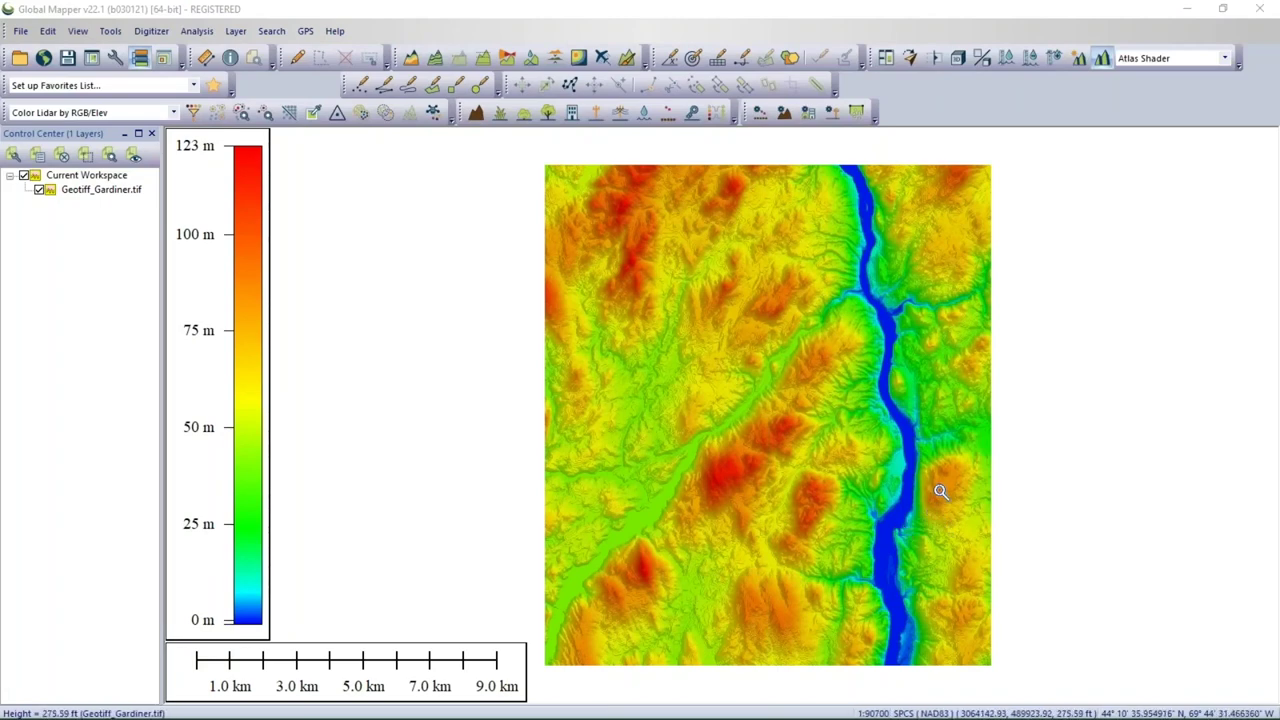
Step: Show the Geotiff_Gardiner.tif terrain in the 3D Viewer
mouse_move(892, 475)
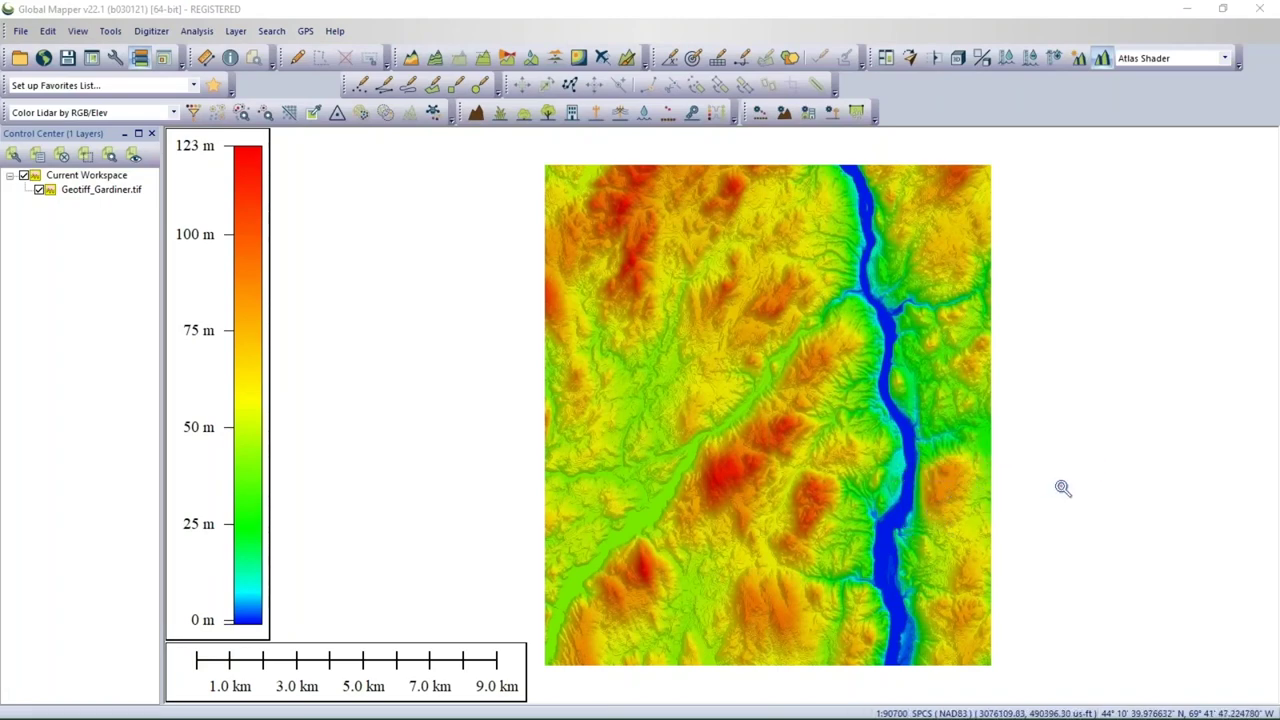
left_click(340, 112)
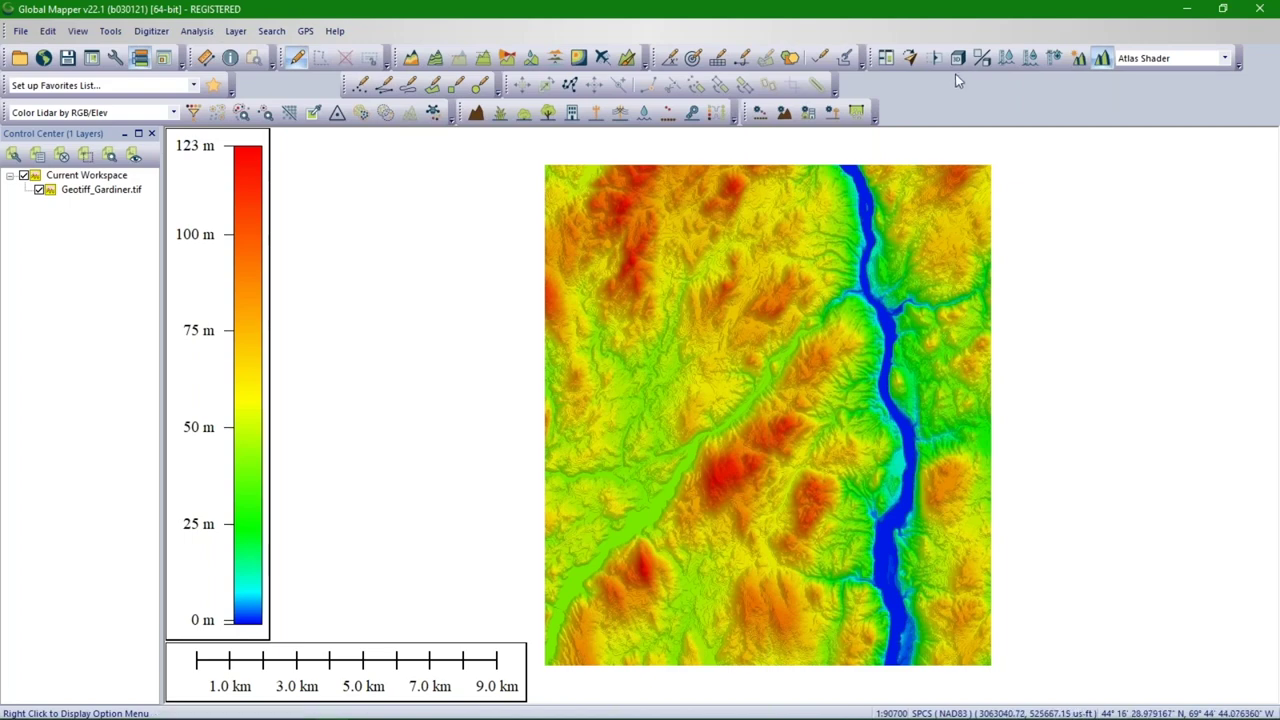
left_click(957, 58)
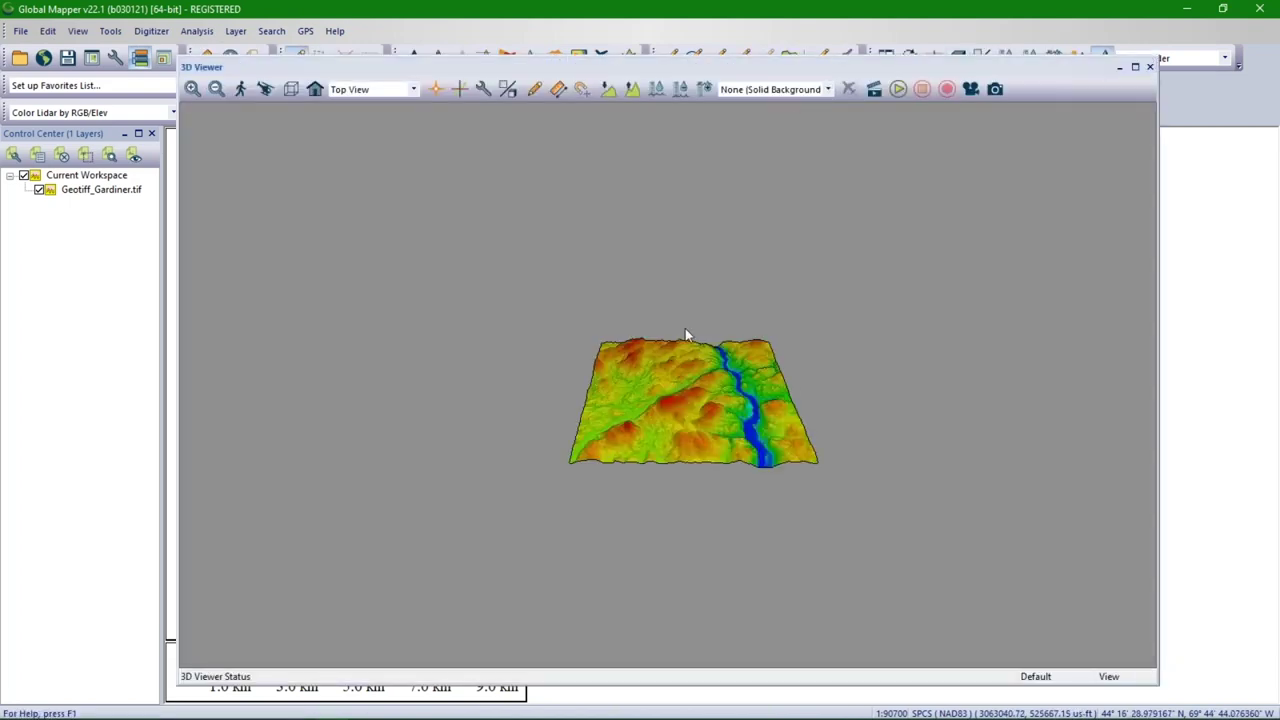
scroll(714, 424, "up", 8)
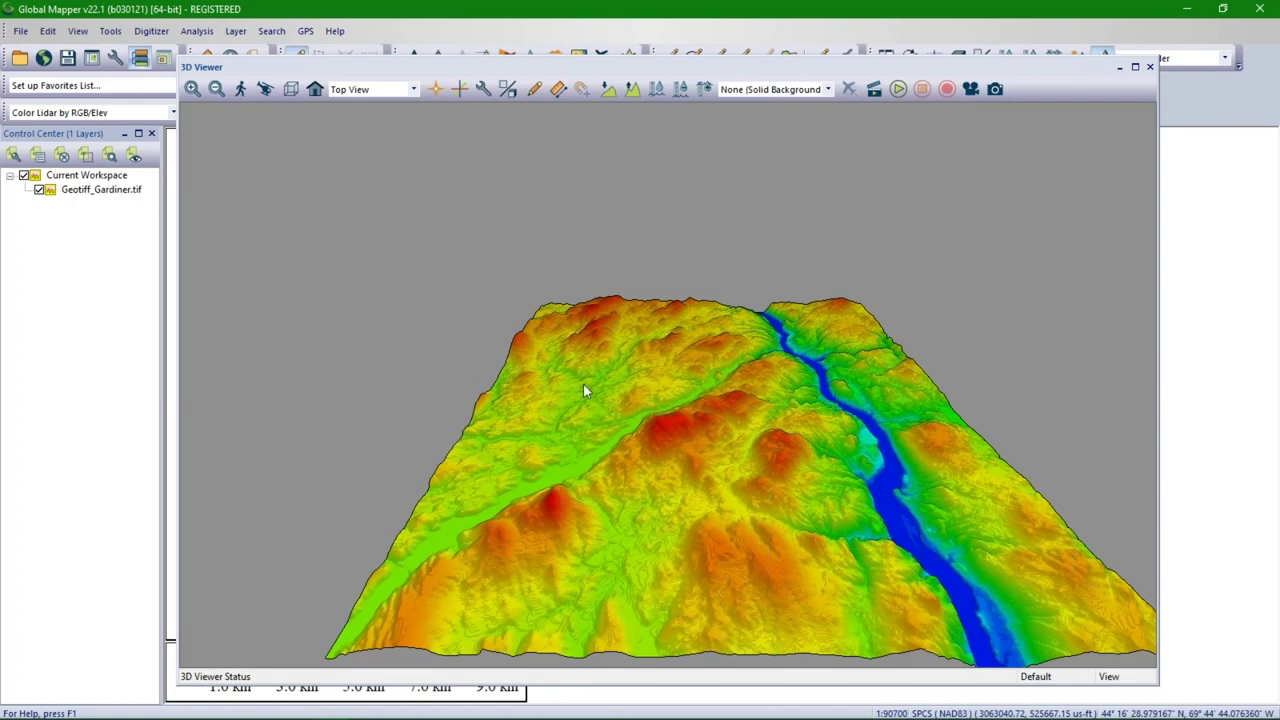
left_click(110, 31)
mouse_move(85, 33)
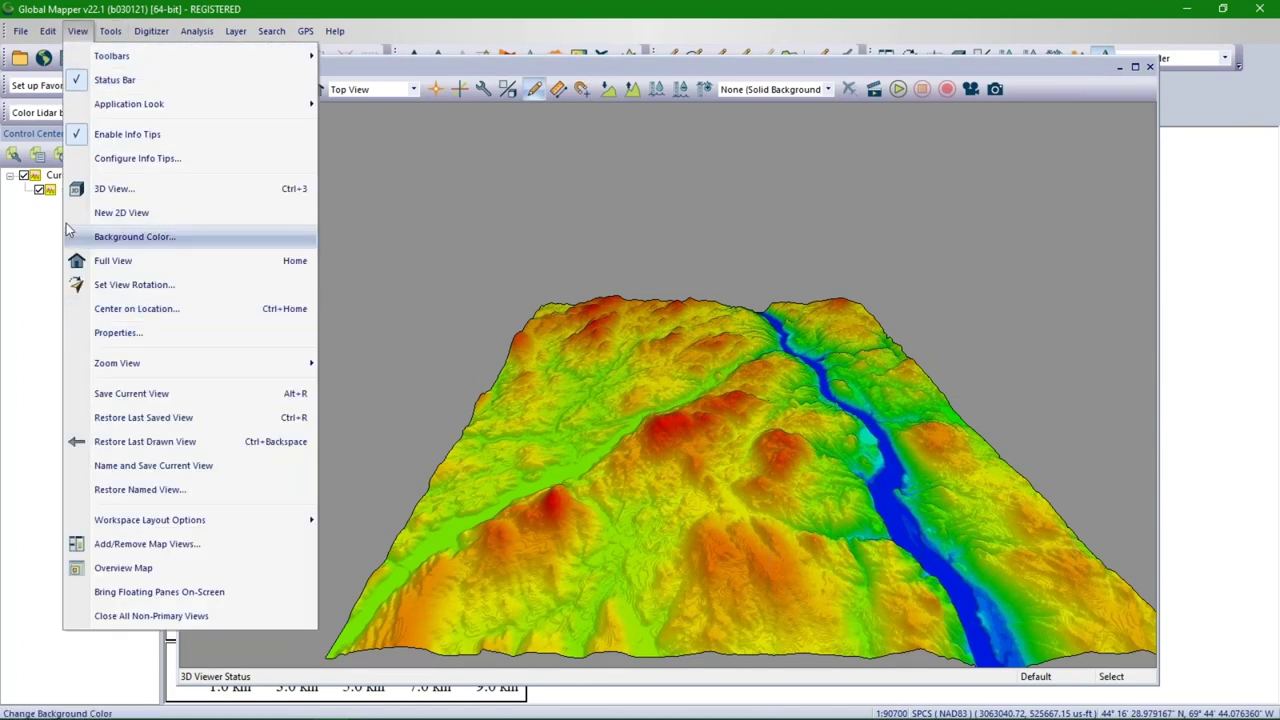
left_click(762, 452)
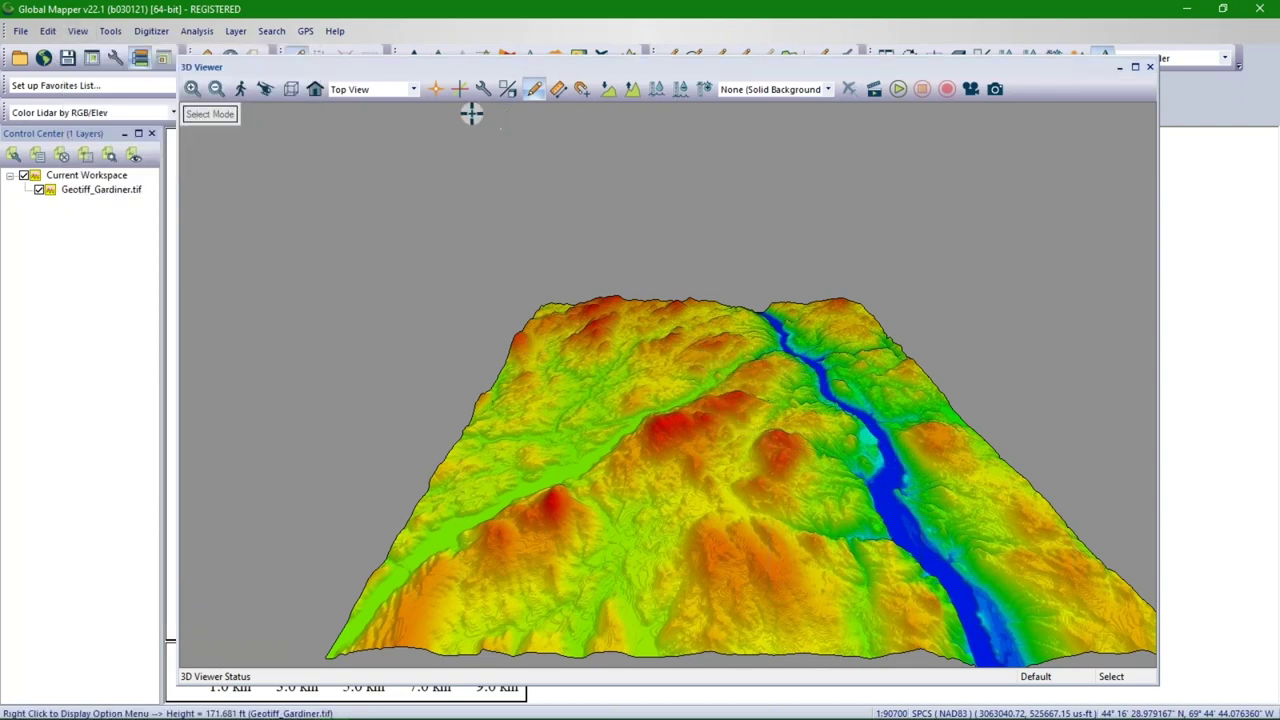
Step: View the 3D terrain from the preset Top View, South View and East View
left_click(414, 90)
left_click(414, 92)
left_click(414, 92)
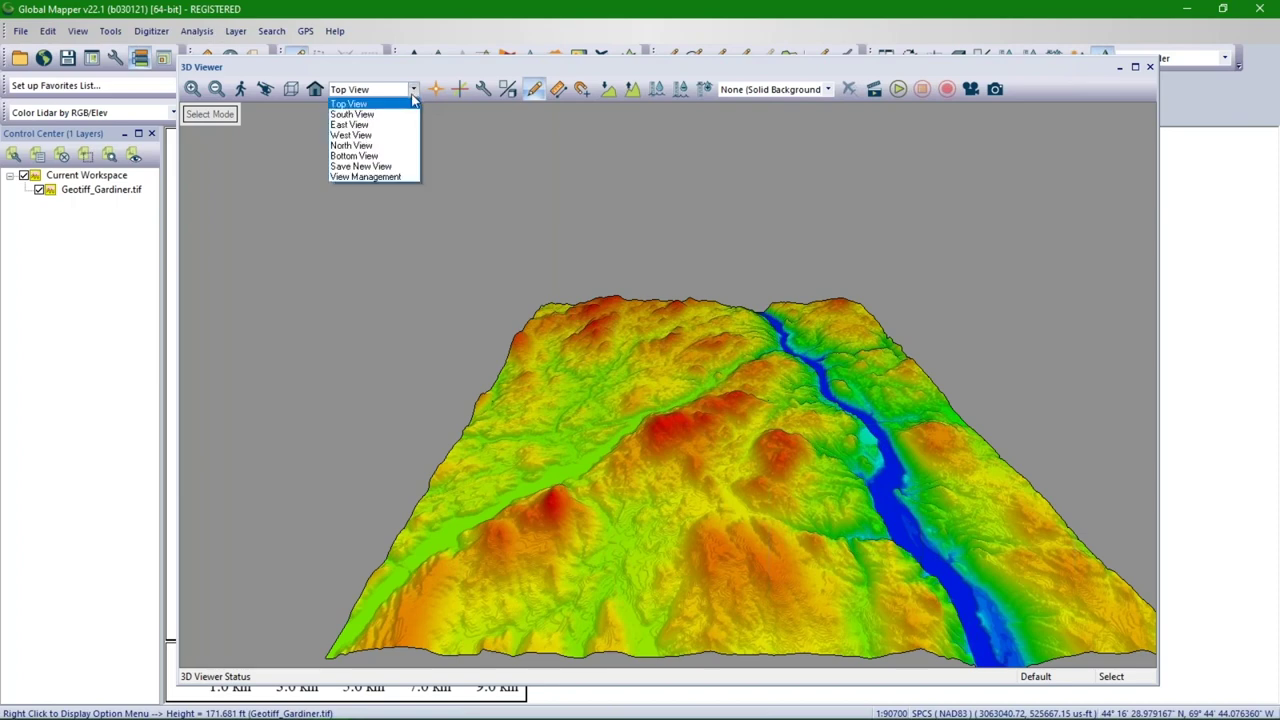
left_click(407, 102)
left_click(407, 95)
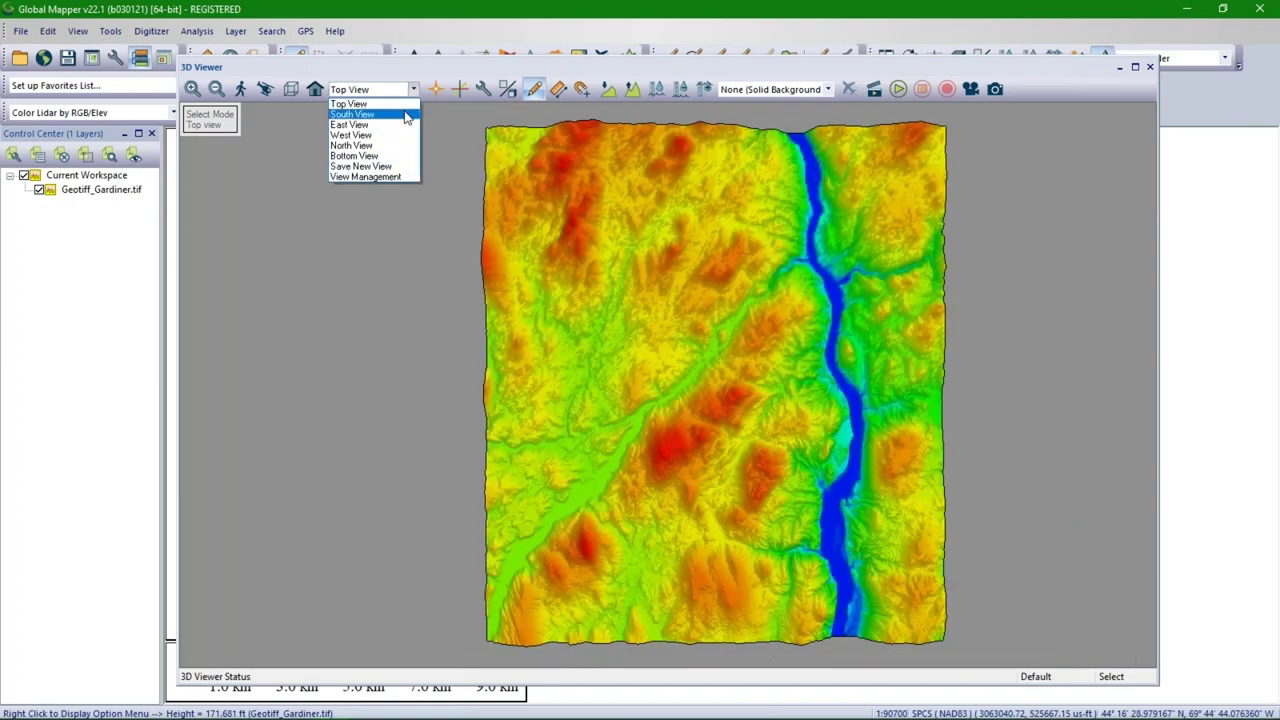
left_click(405, 114)
left_click(407, 94)
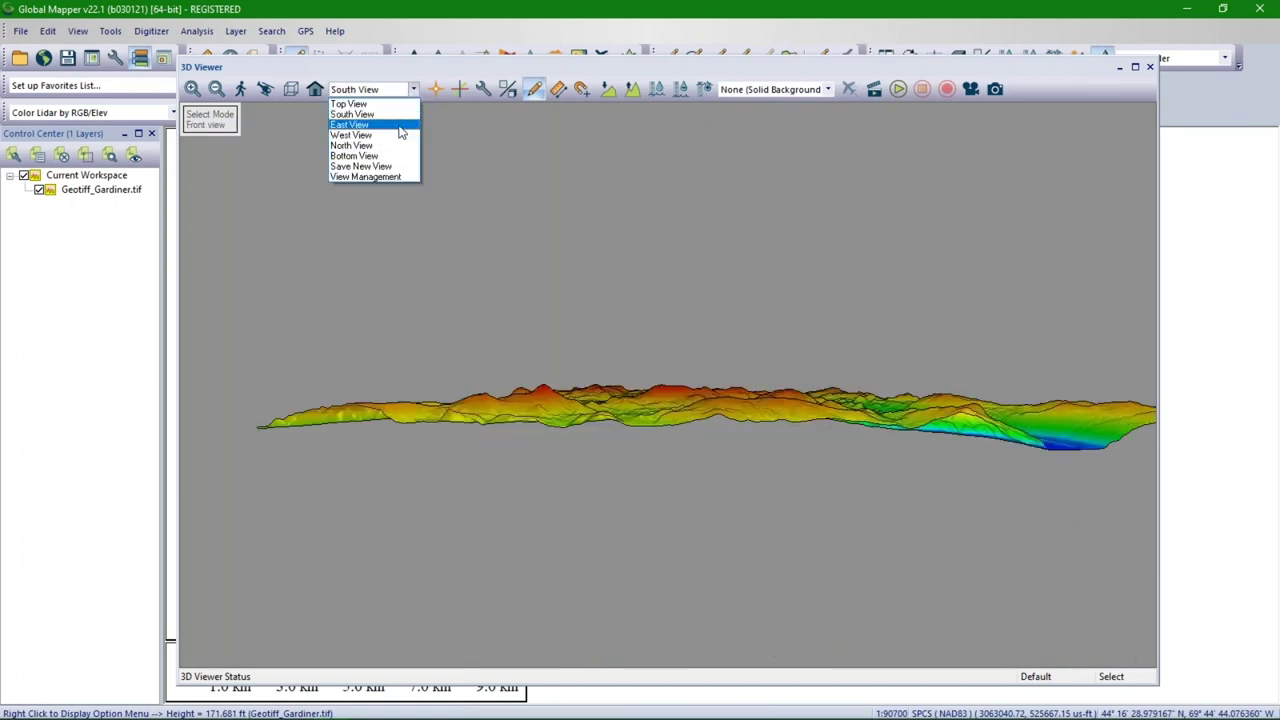
left_click(405, 124)
left_click(409, 93)
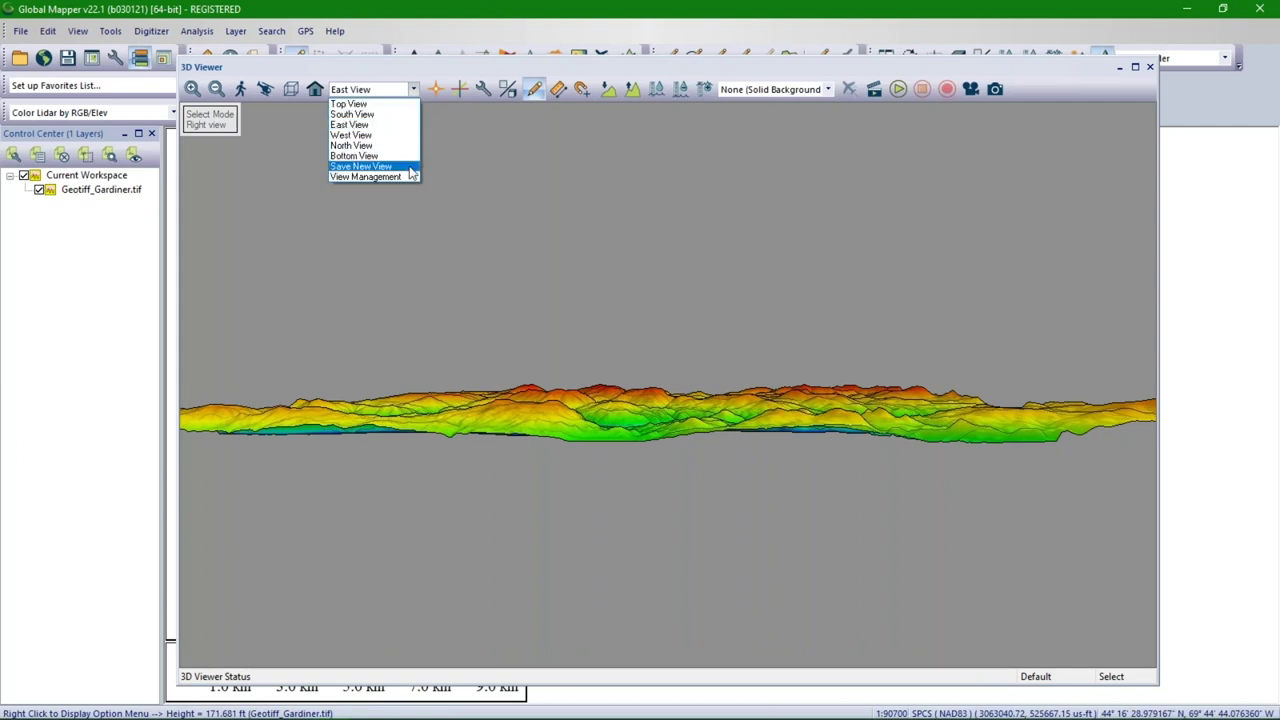
left_click(592, 288)
Step: Save a low-angle close-up of the red hills as a custom 3D view named View1
left_click_drag(678, 430, 617, 571)
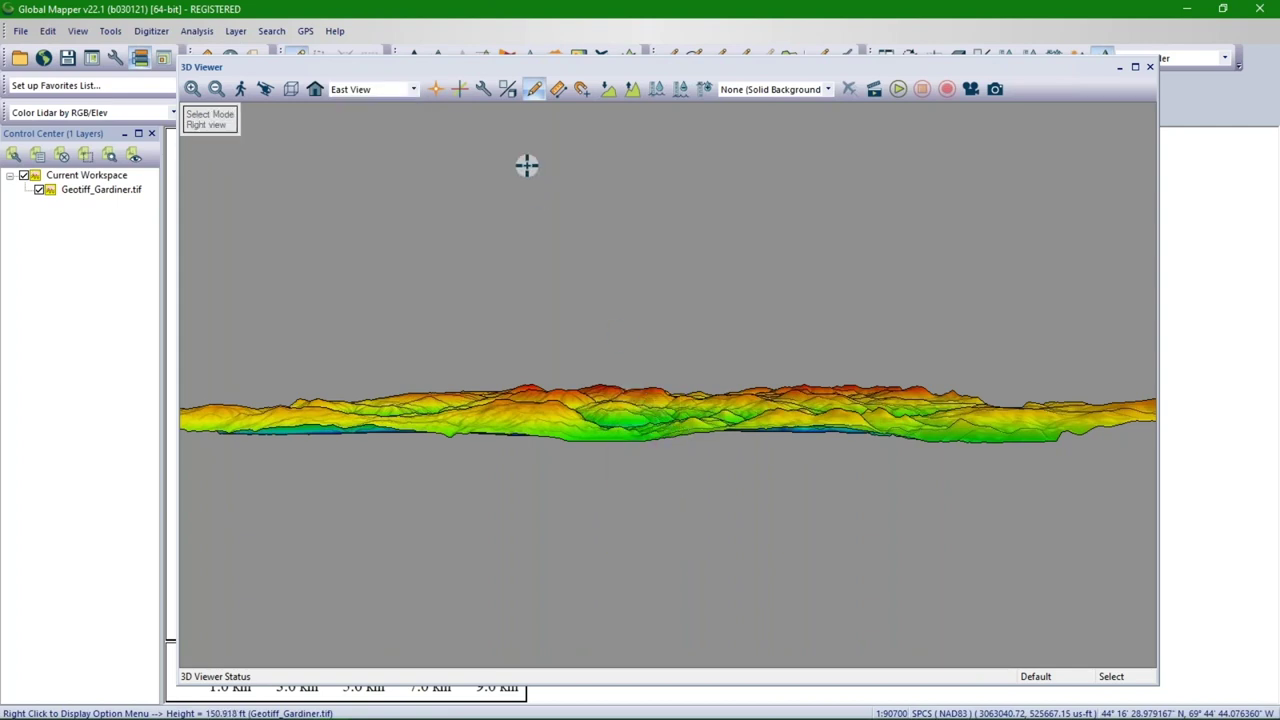
left_click(534, 89)
left_click_drag(540, 152, 538, 180)
scroll(649, 449, "up", 5)
left_click(413, 90)
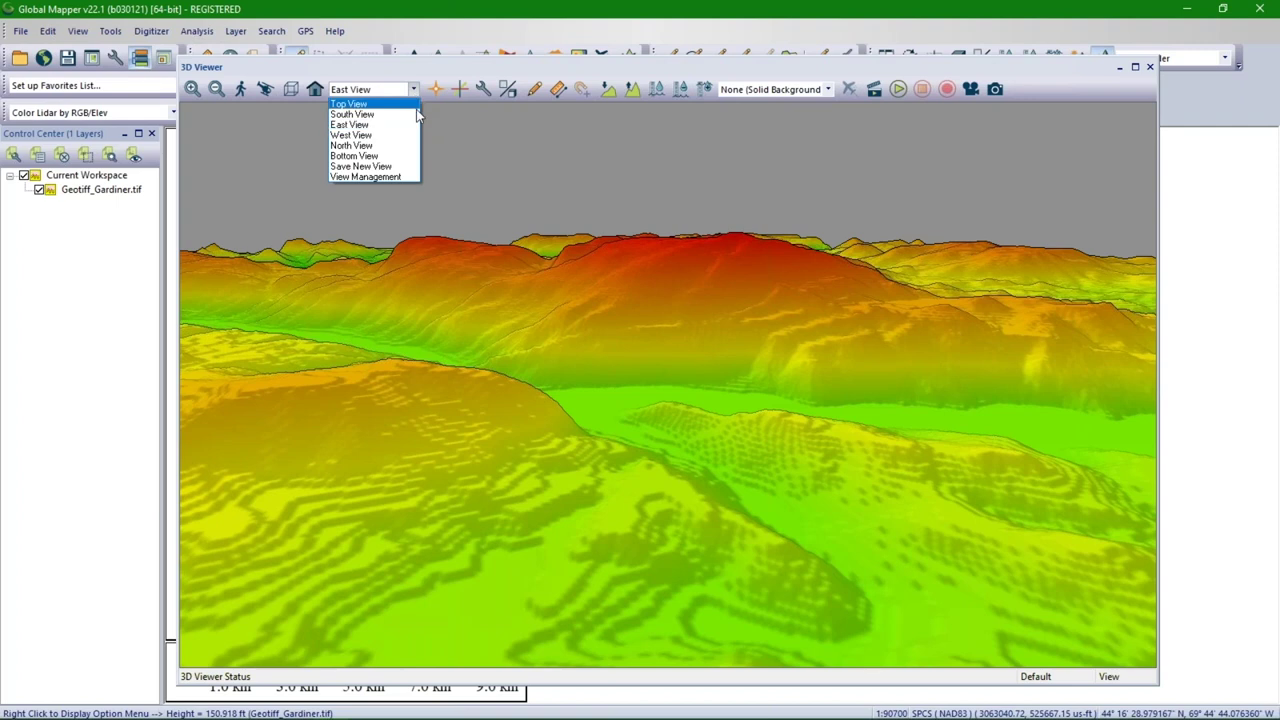
left_click(419, 165)
type("View1")
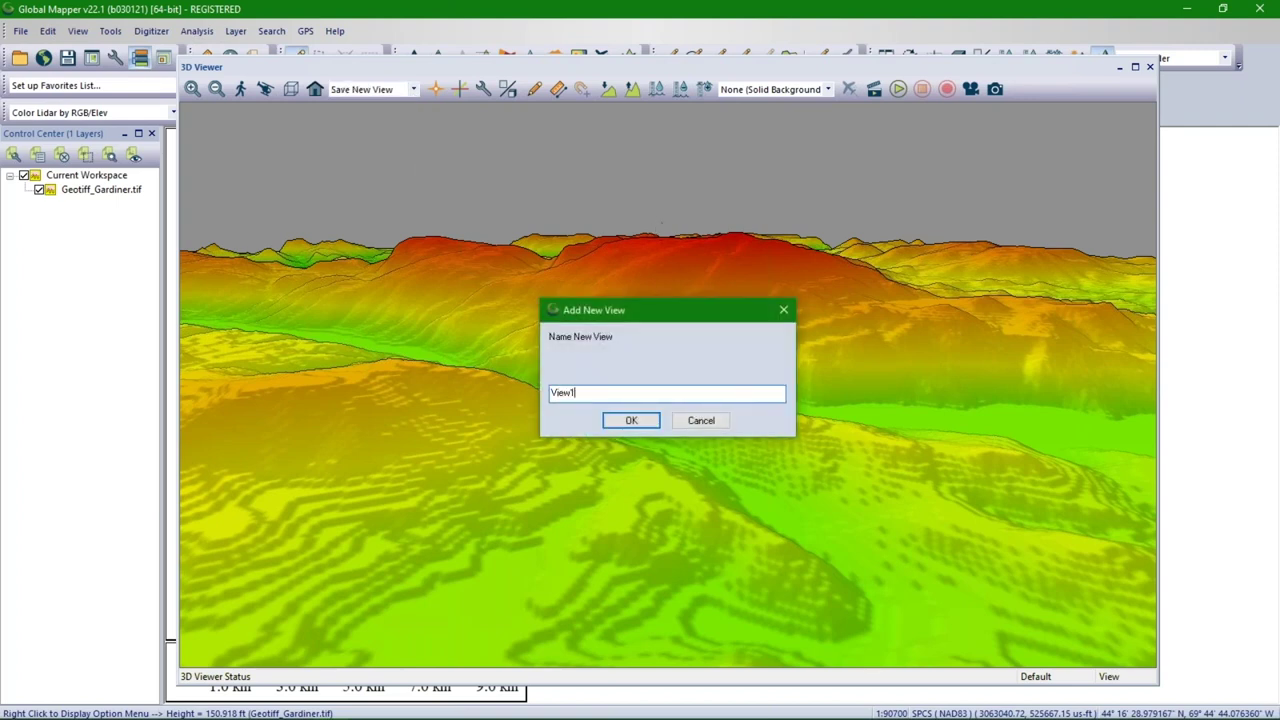
key("Return")
Step: Move to a high overview of the whole terrain and return to the saved view View1
left_click_drag(728, 369, 589, 391)
scroll(589, 391, "down", 3)
left_click(372, 89)
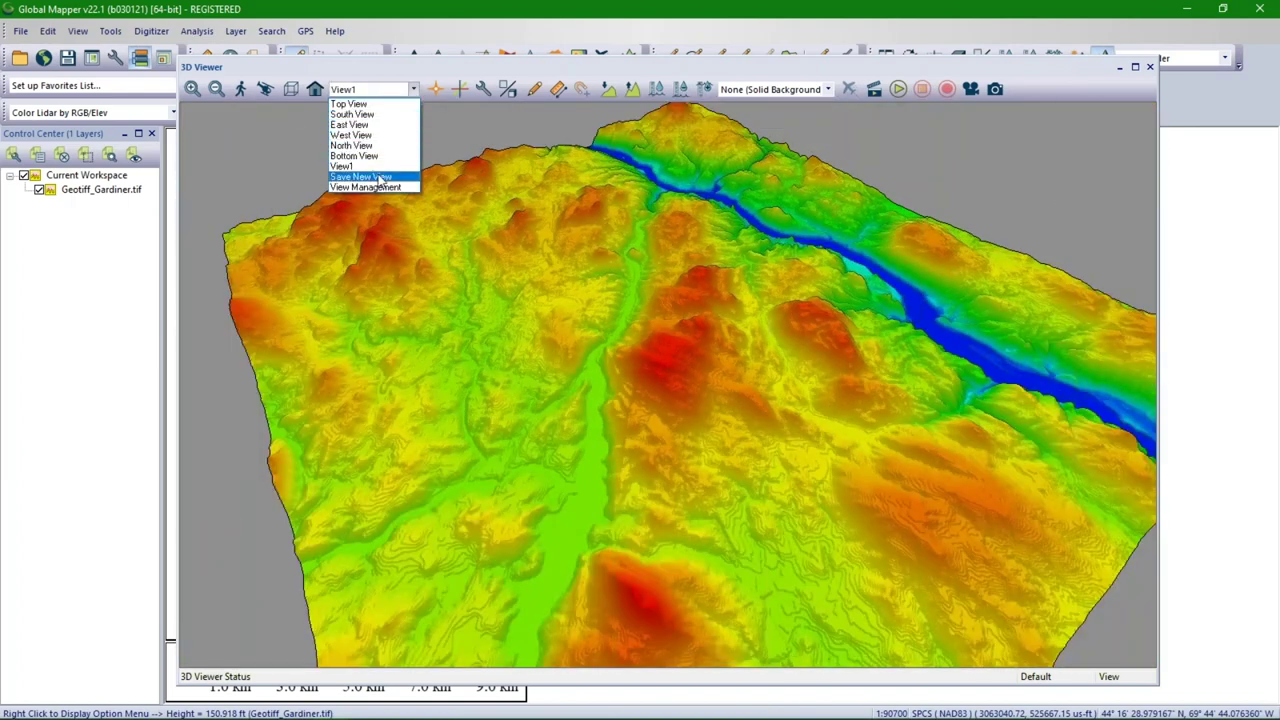
left_click(372, 165)
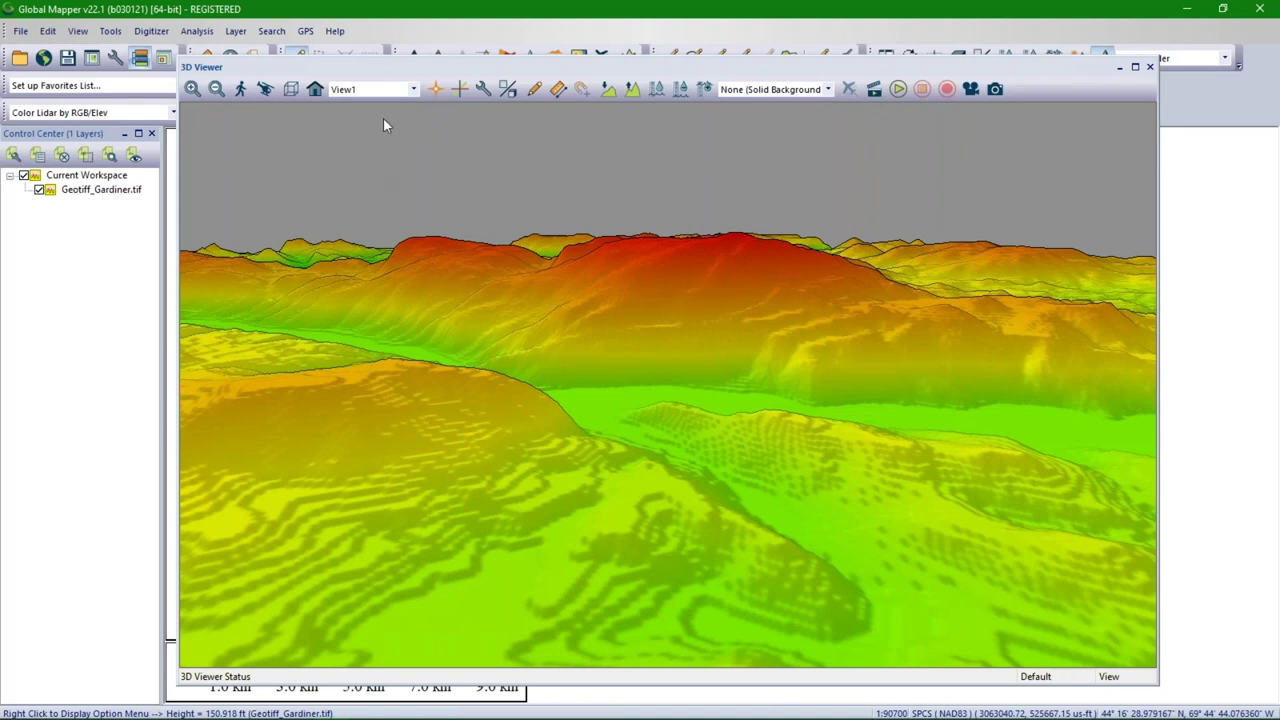
Step: Delete the saved 3D view View1 through View Management and close the saved views dialog
left_click(414, 89)
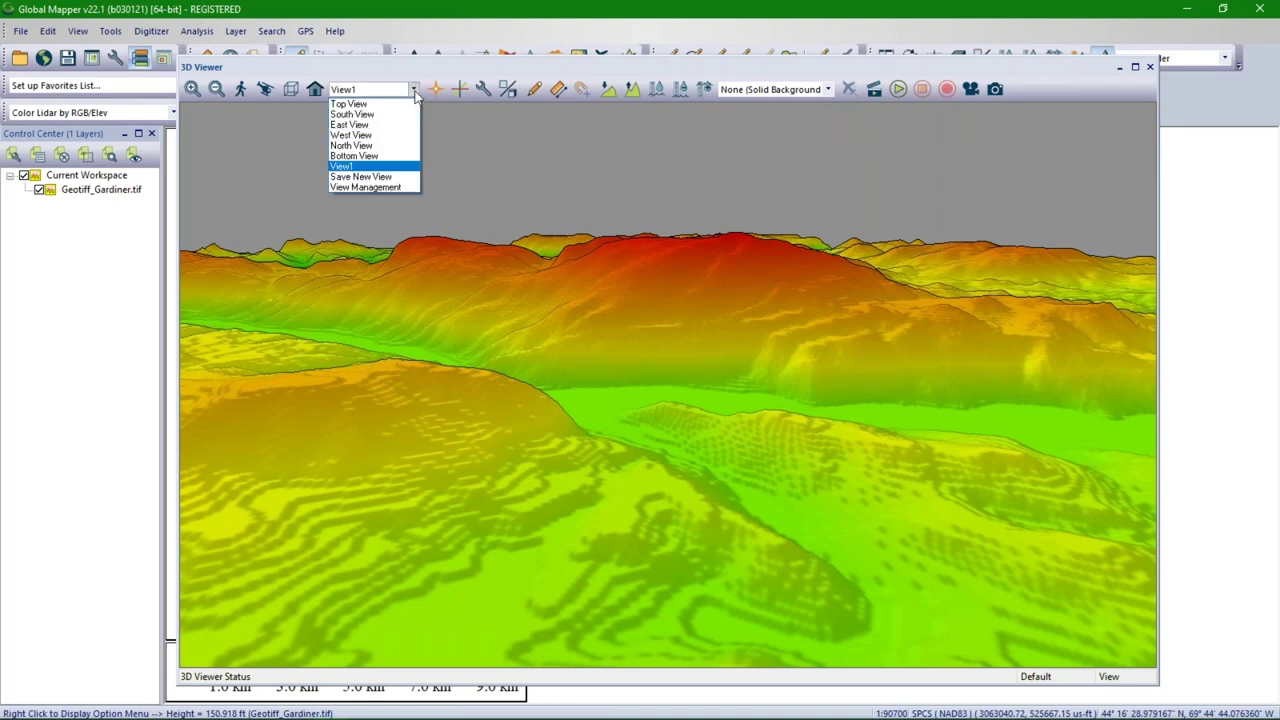
left_click(371, 186)
left_click(600, 399)
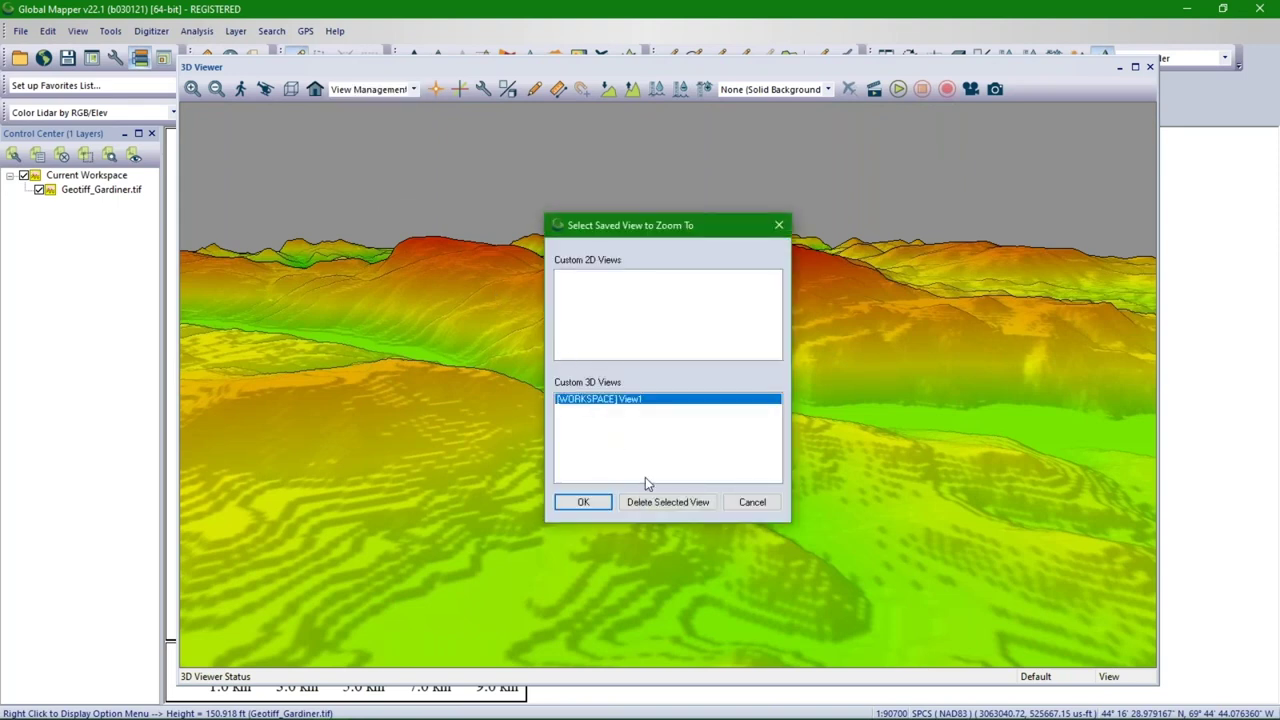
left_click(657, 503)
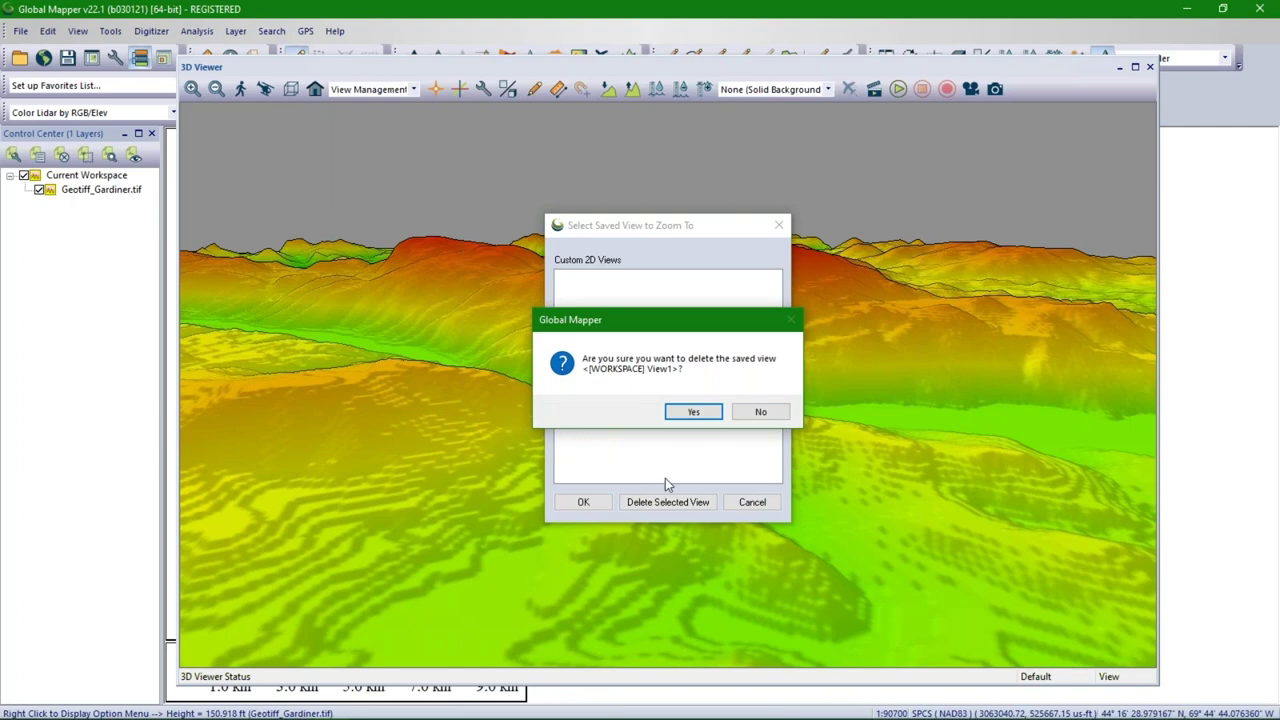
left_click(696, 413)
left_click(779, 225)
Step: Display the pivot axis in the 3D Viewer and orbit the terrain around it from several angles
left_click_drag(885, 294, 838, 293)
scroll(650, 345, "up", 4)
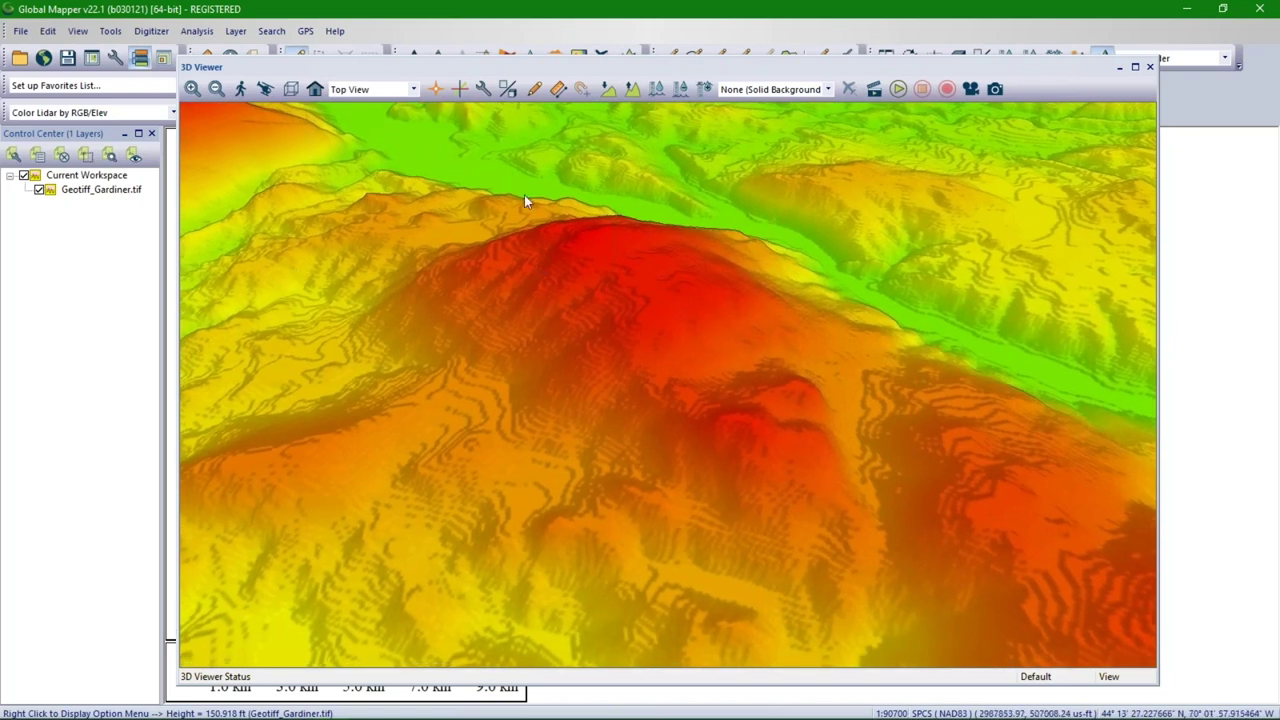
left_click(459, 89)
left_click_drag(707, 443, 680, 370)
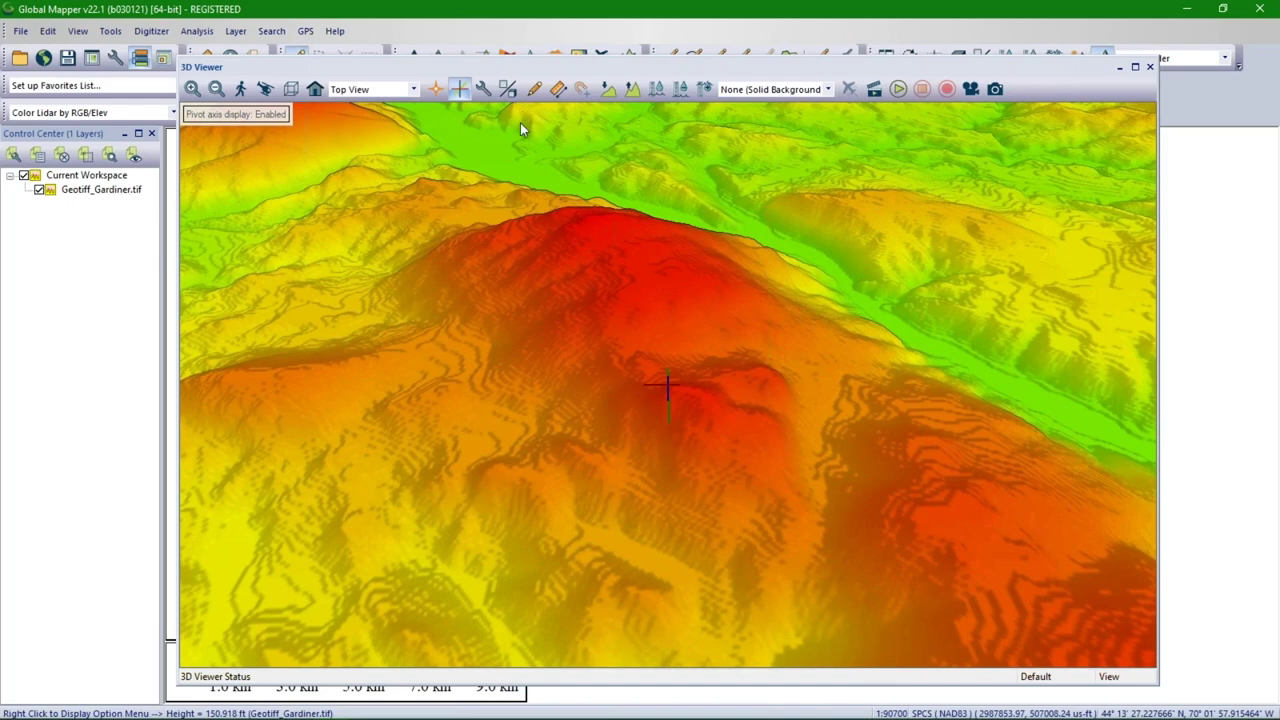
left_click_drag(519, 125, 813, 392)
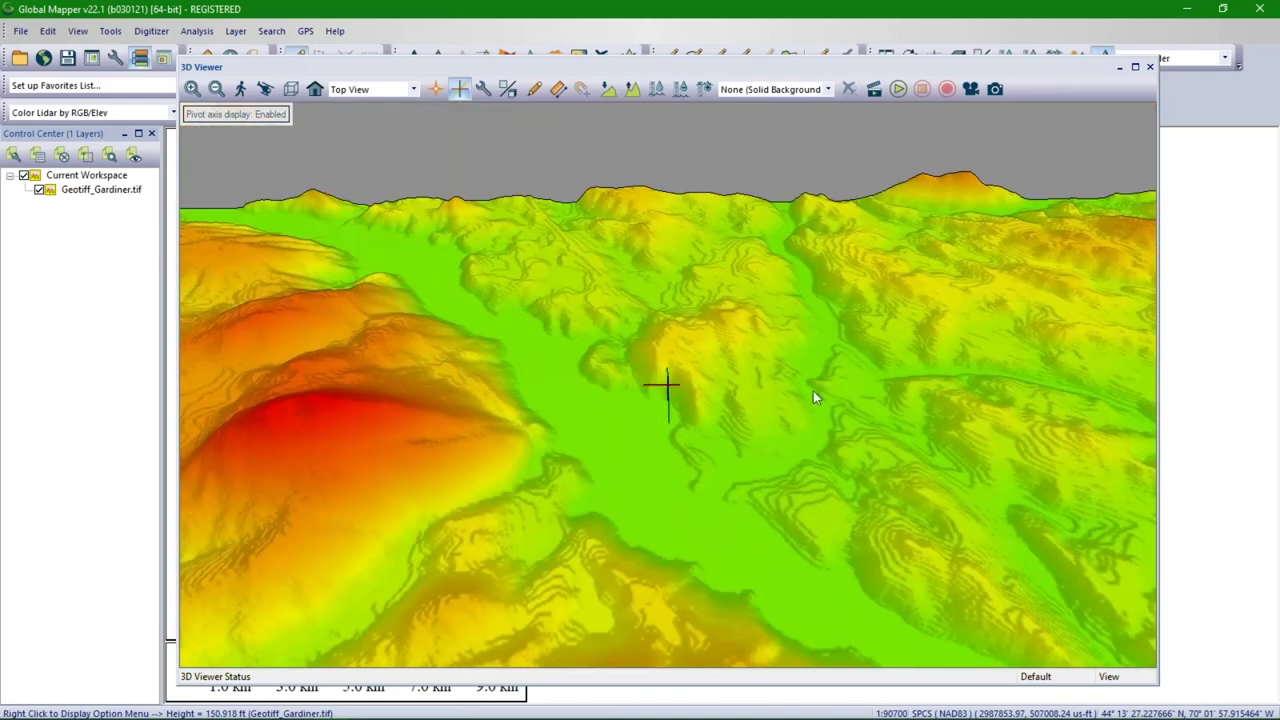
left_click_drag(852, 470, 665, 355)
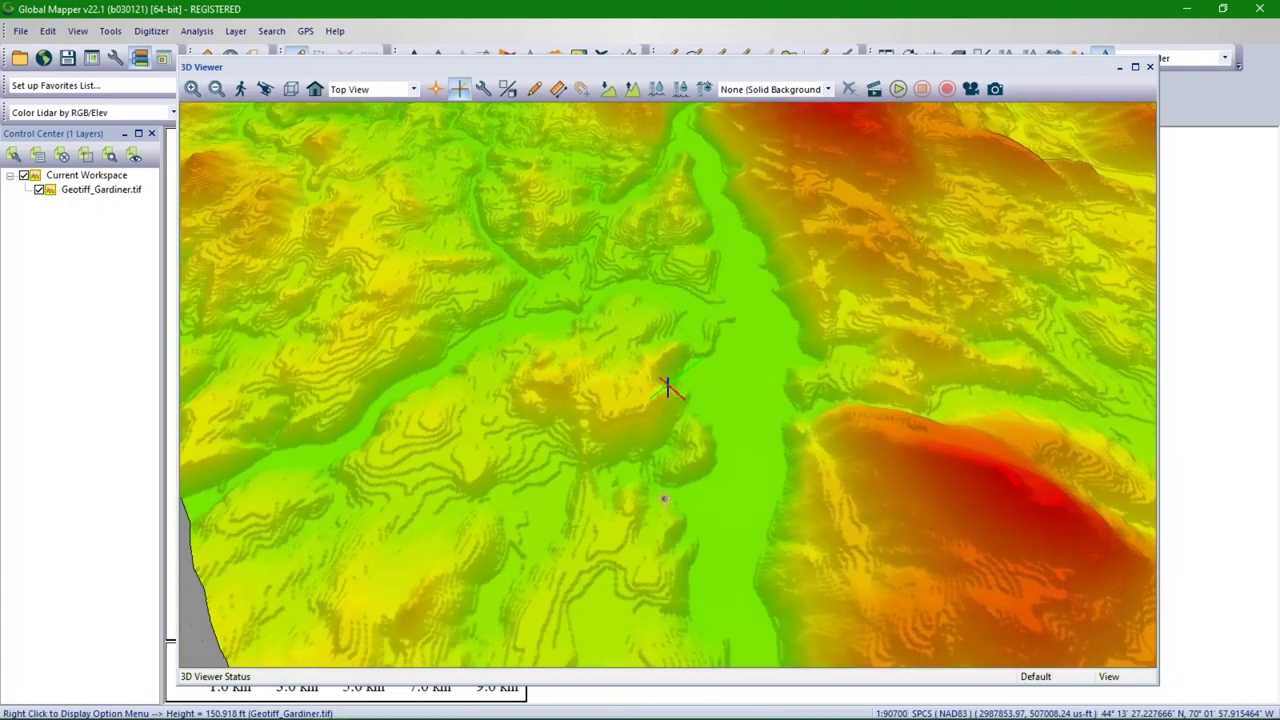
left_click(535, 95)
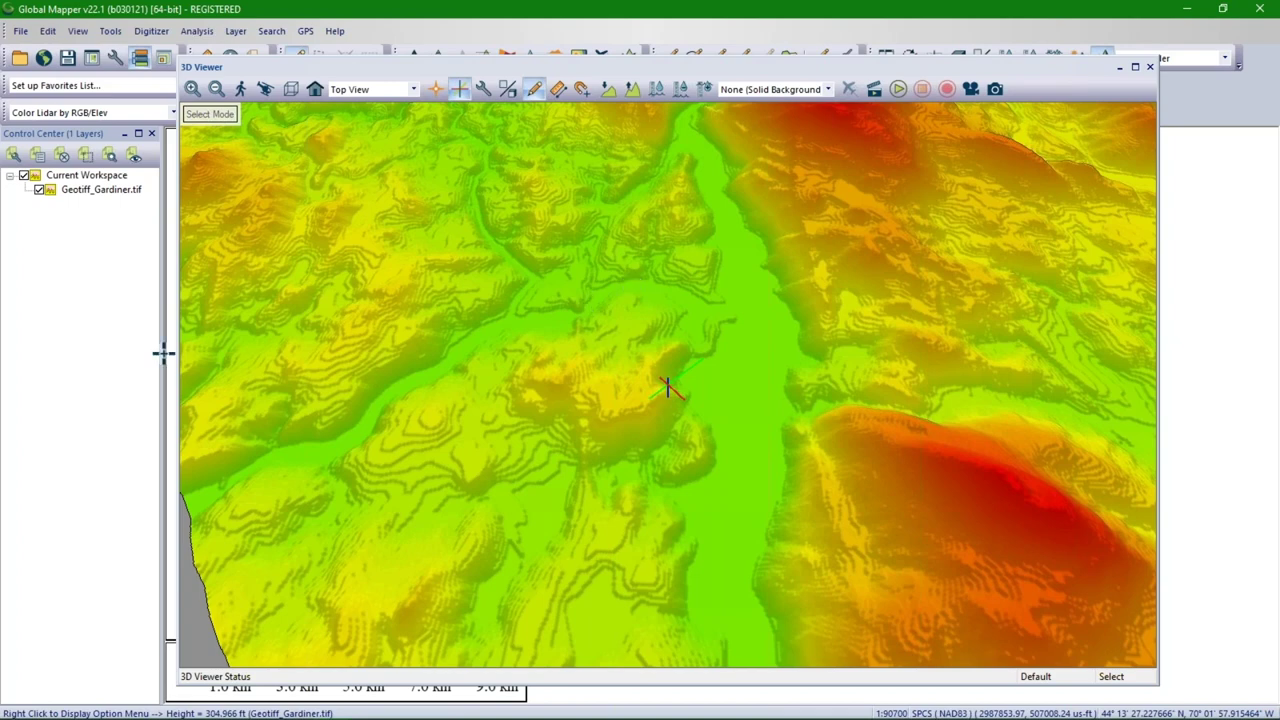
left_click_drag(894, 511, 657, 529)
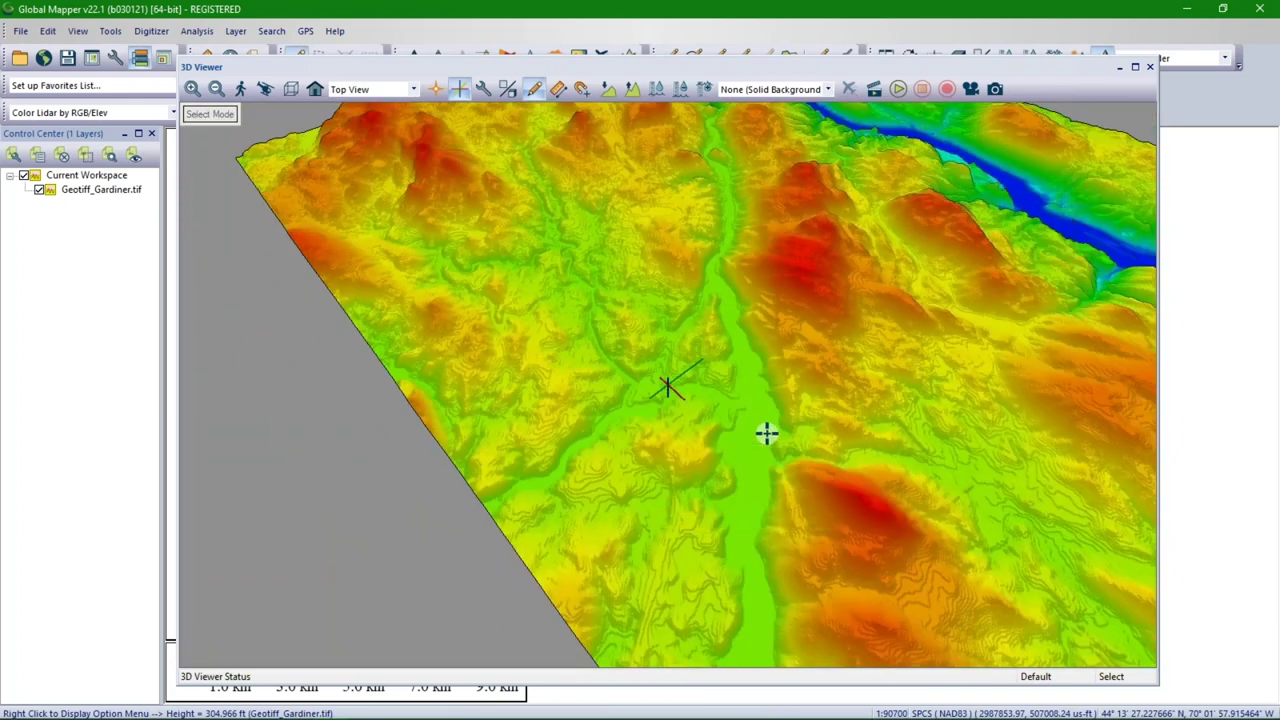
left_click(534, 89)
left_click_drag(666, 520, 465, 424)
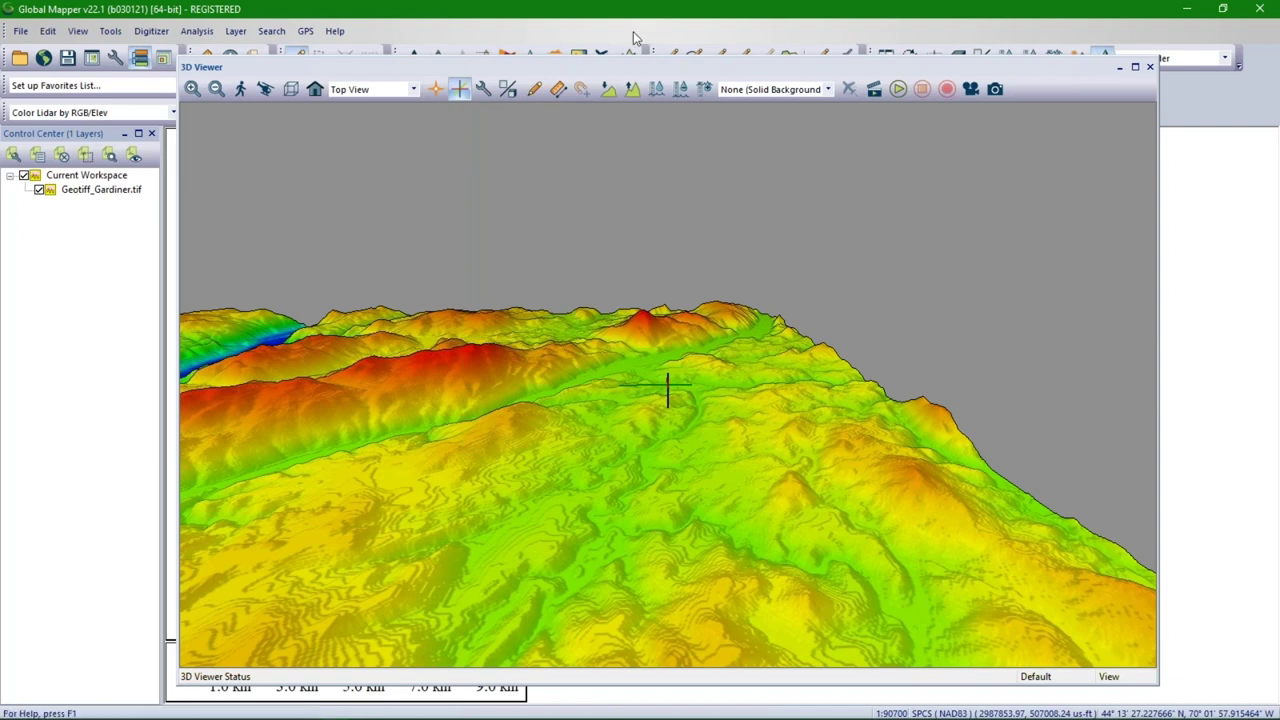
Step: Turn off the pivot axis display in the 3D Viewer
left_click(466, 93)
left_click(467, 93)
left_click(467, 93)
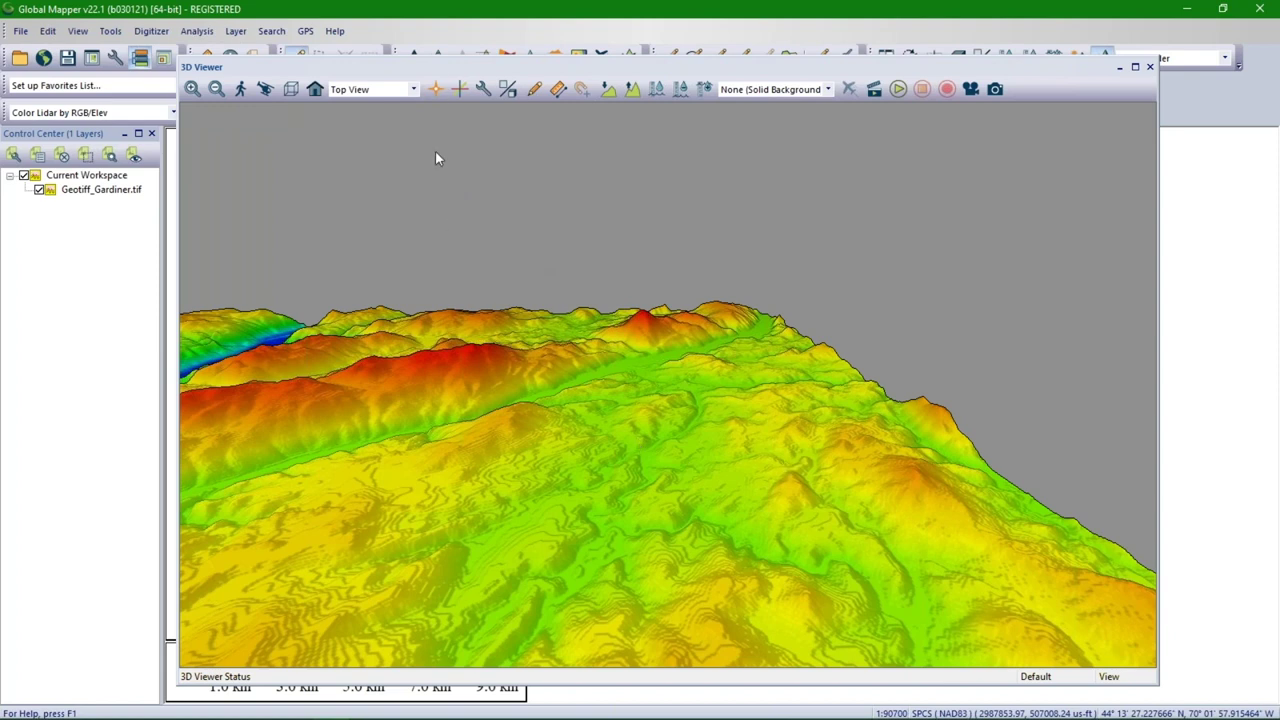
left_click(414, 89)
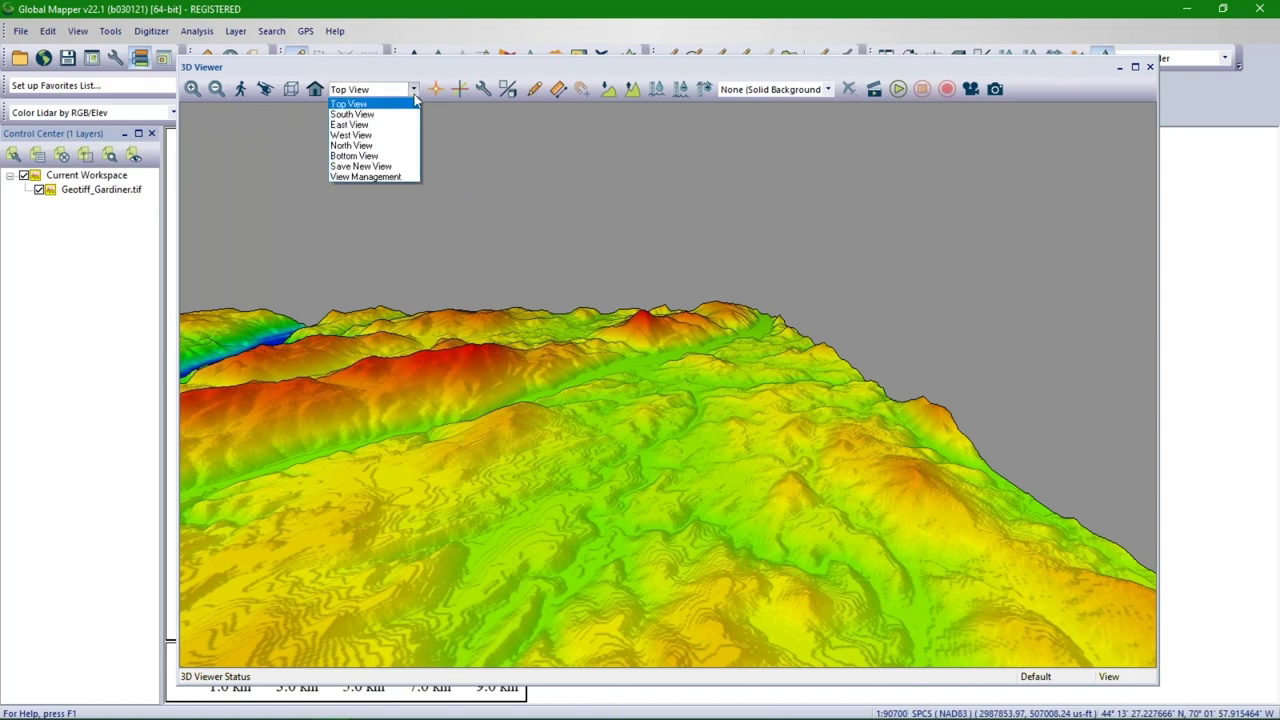
left_click(410, 74)
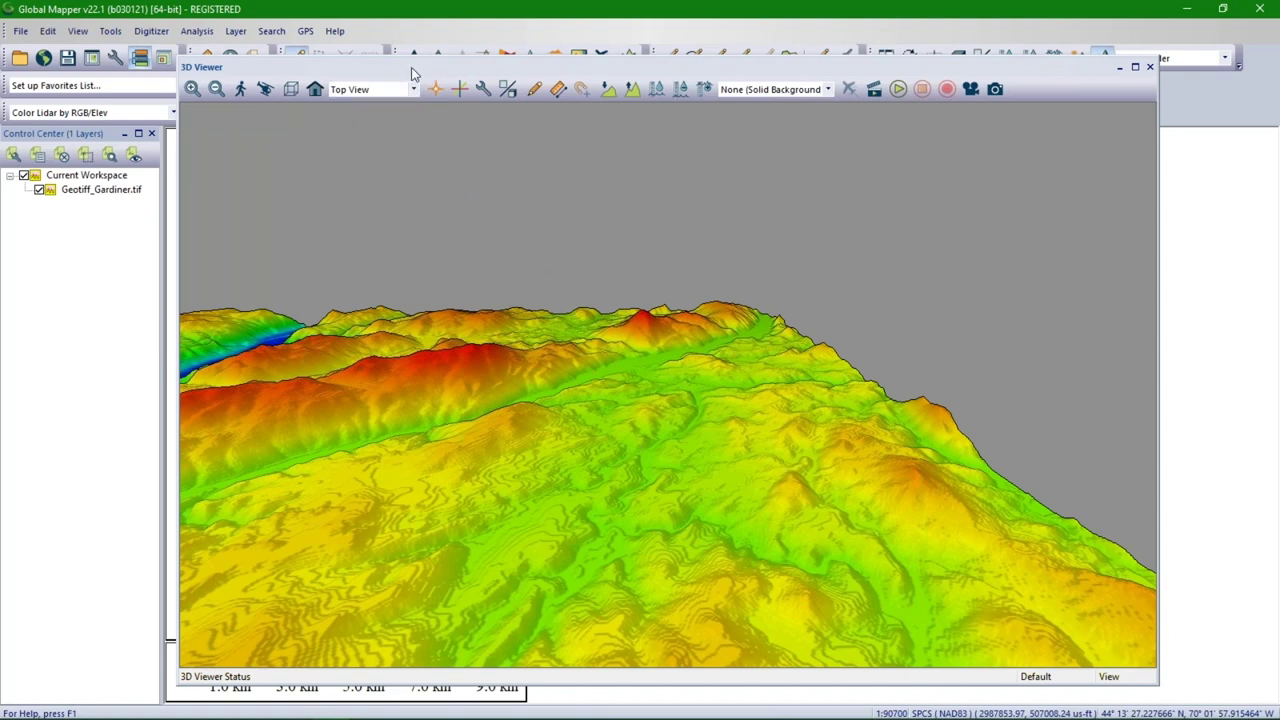
left_click(414, 89)
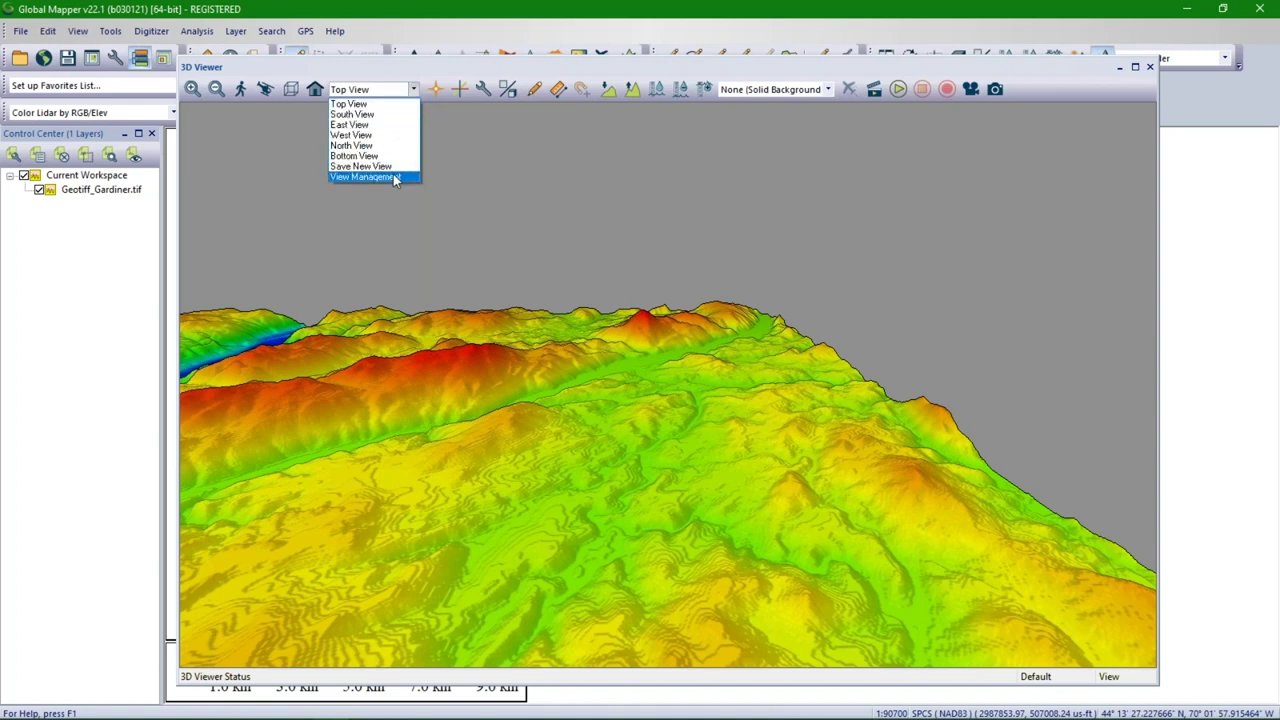
left_click(1077, 96)
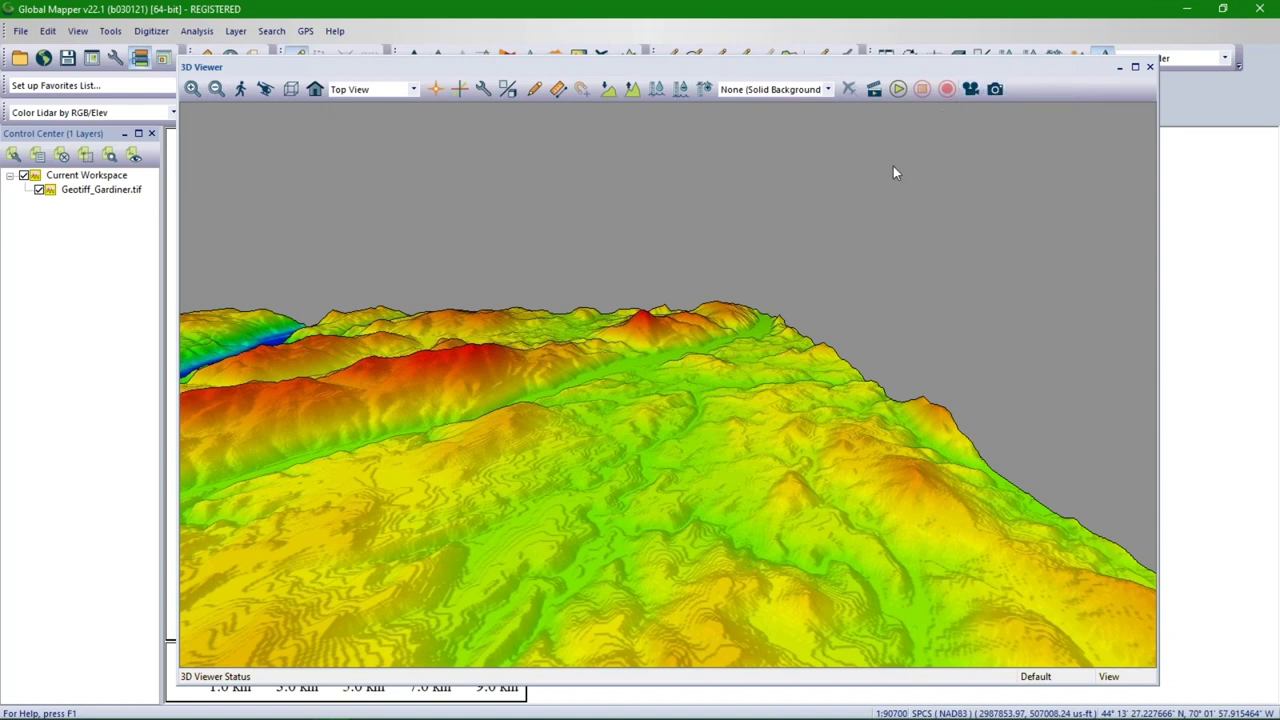
Step: Open the screen capture options for the current 3D view
left_click(994, 90)
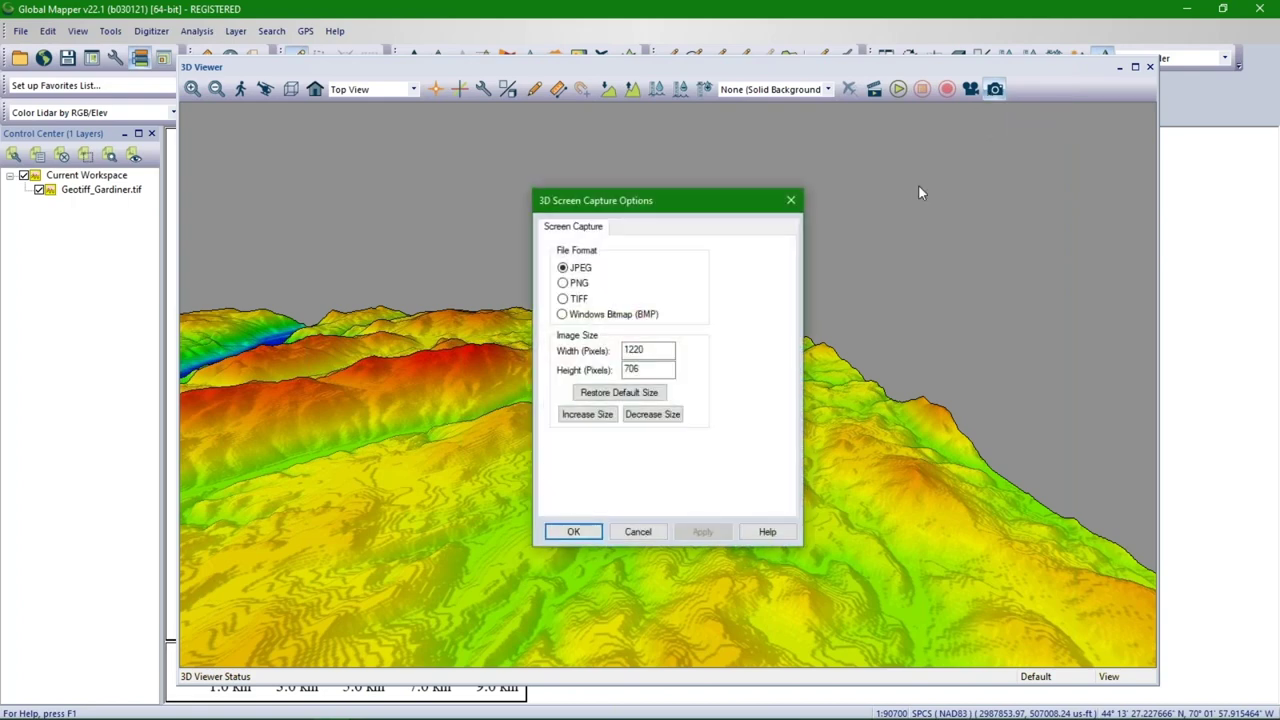
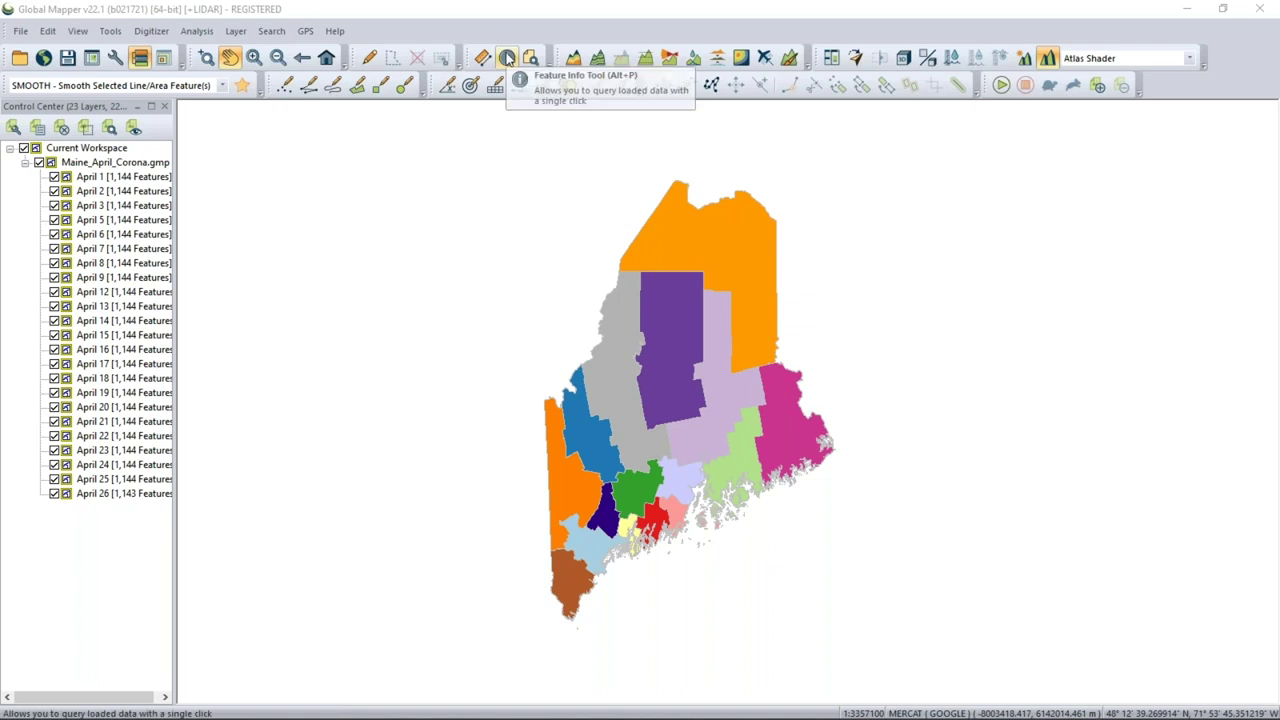
Step: Inspect the attributes of the grey Somerset County area on the Maine map with the Feature Info tool
left_click(507, 58)
left_click(634, 440)
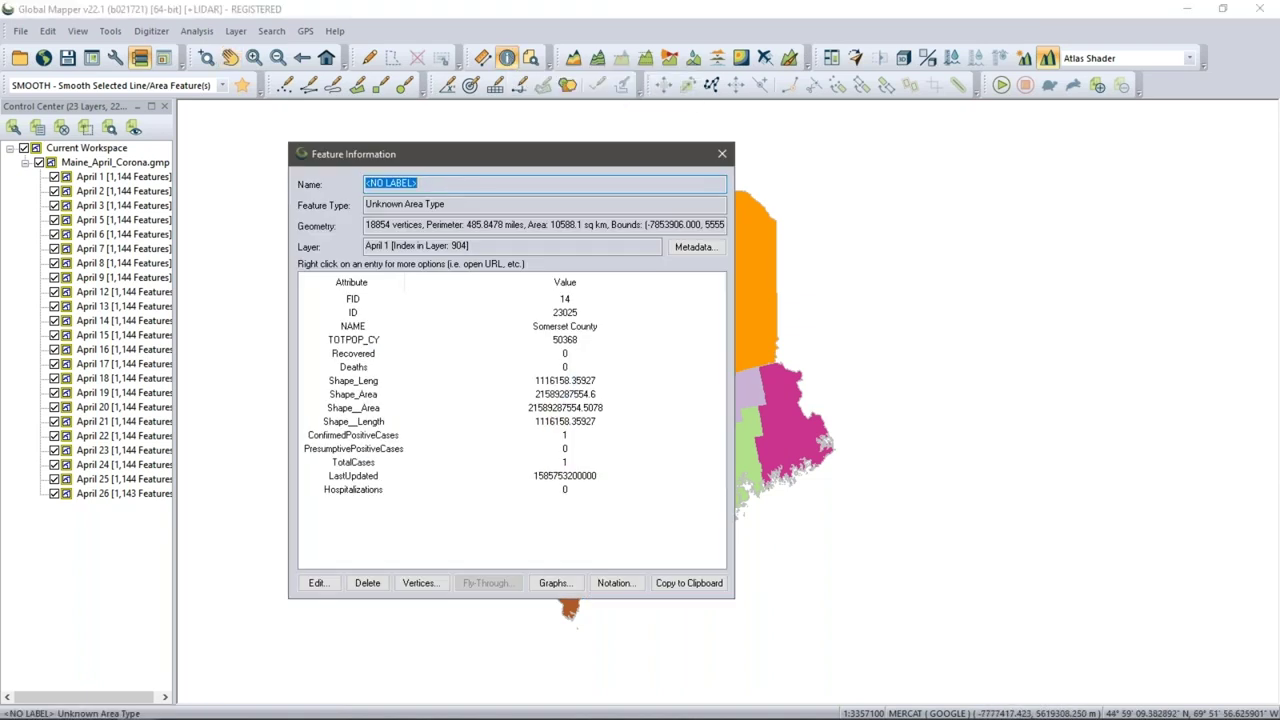
left_click(722, 153)
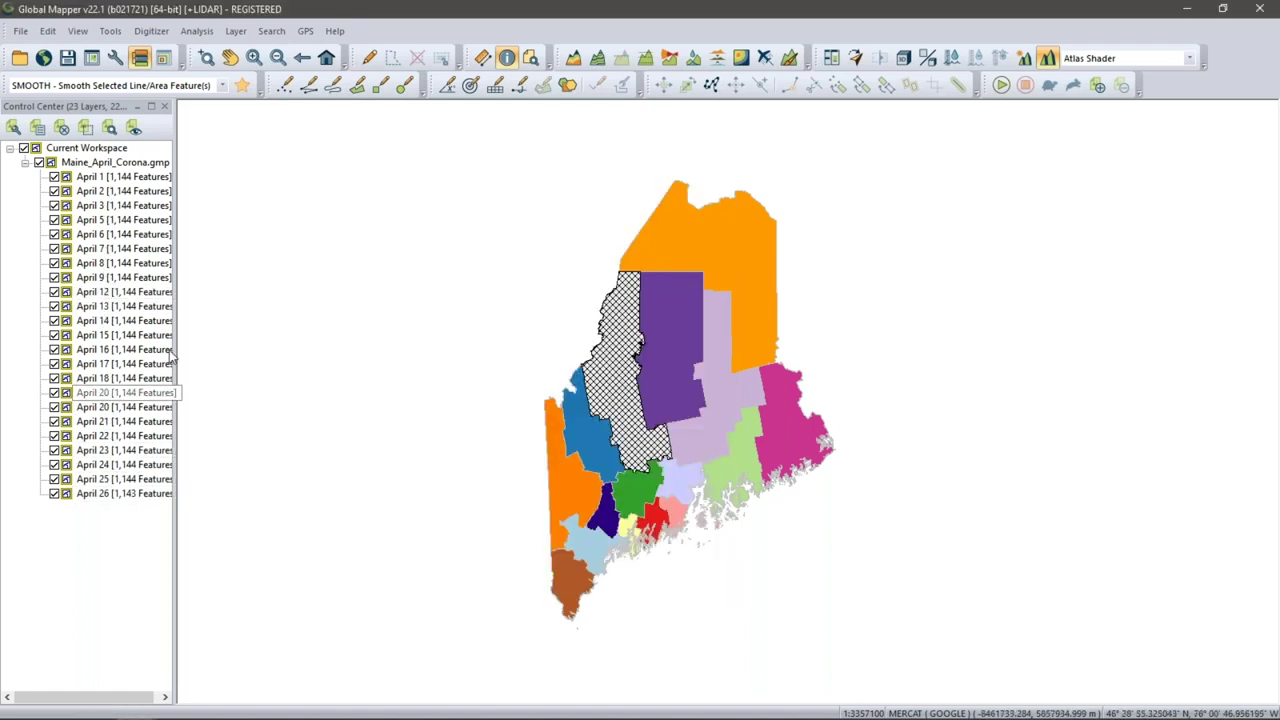
Step: Start a new graph from the Graph and Chart Manager
left_click(369, 57)
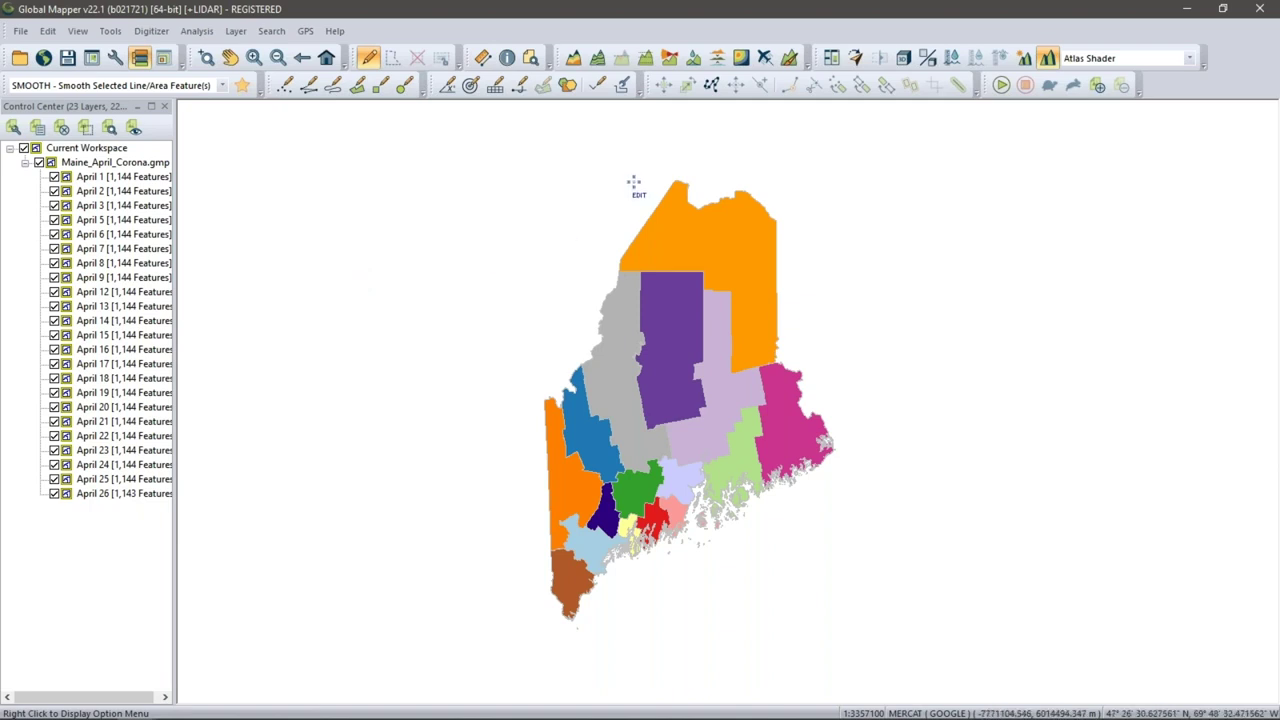
left_click(196, 31)
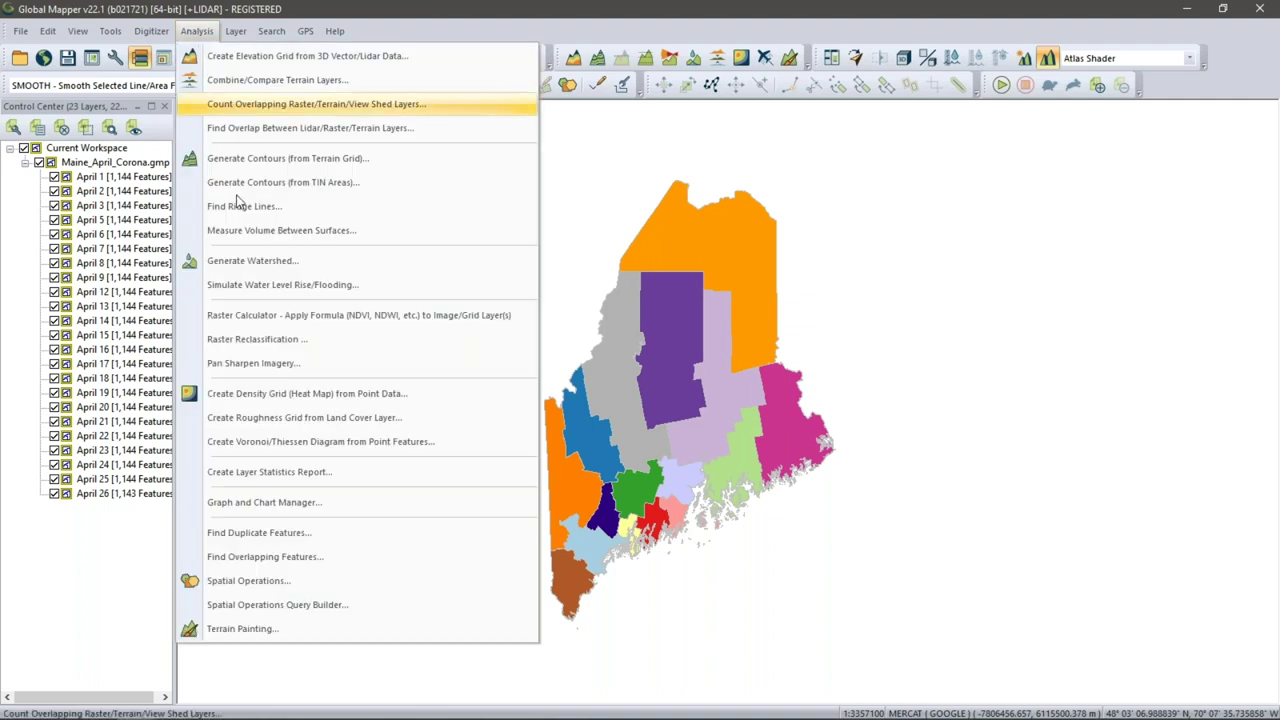
left_click(318, 502)
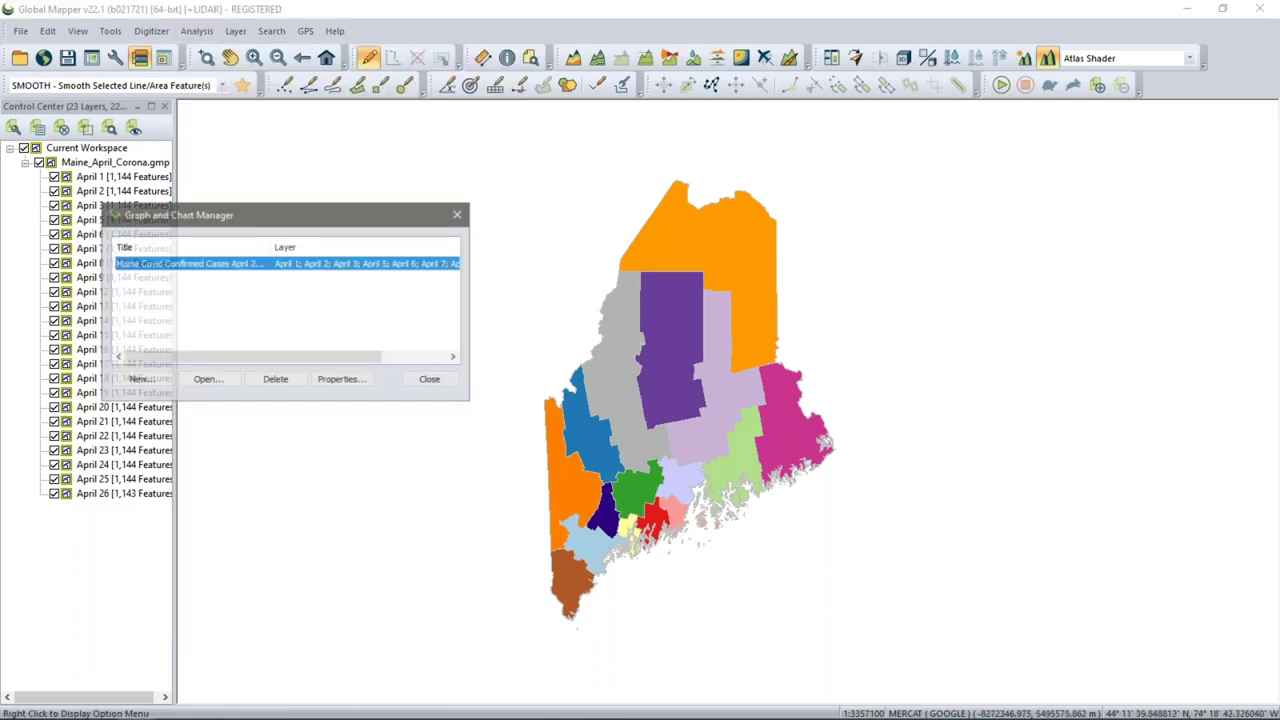
left_click_drag(270, 221, 404, 181)
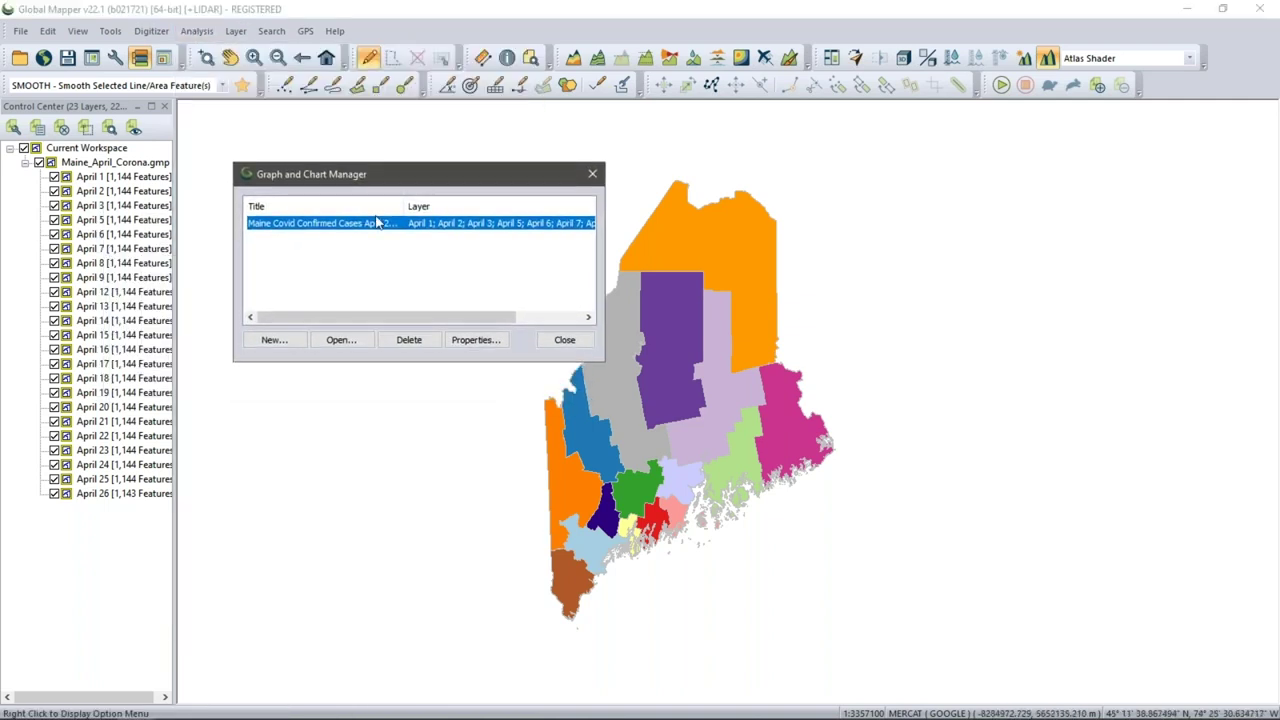
left_click(284, 339)
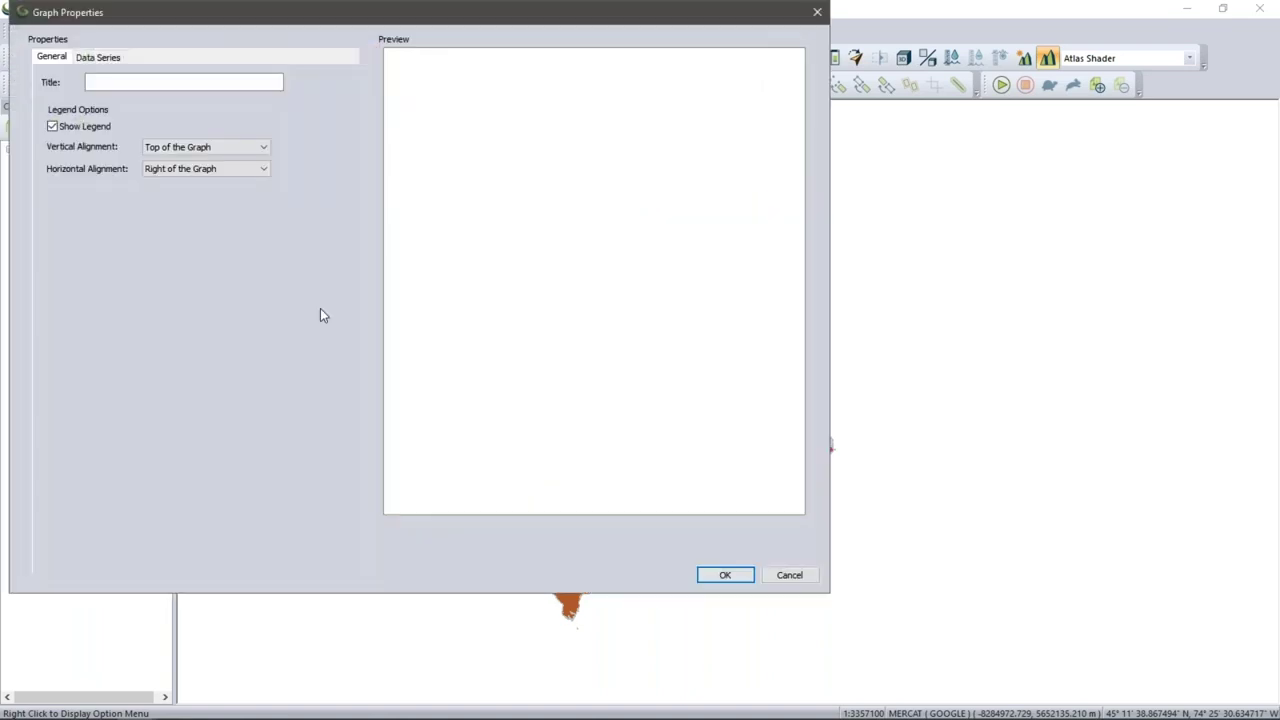
Step: Make the new graph's data series a Line Graph with all the Maine_April_Corona.gmp April layers as source data
left_click(100, 57)
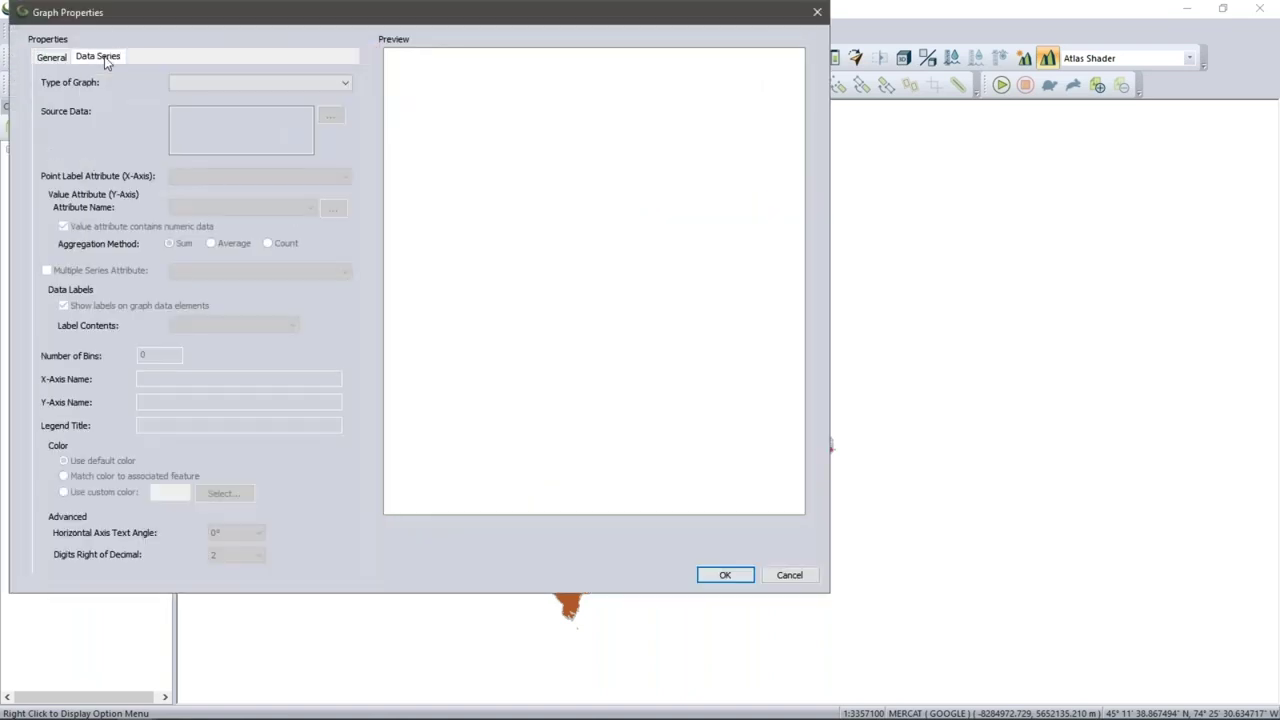
left_click(224, 88)
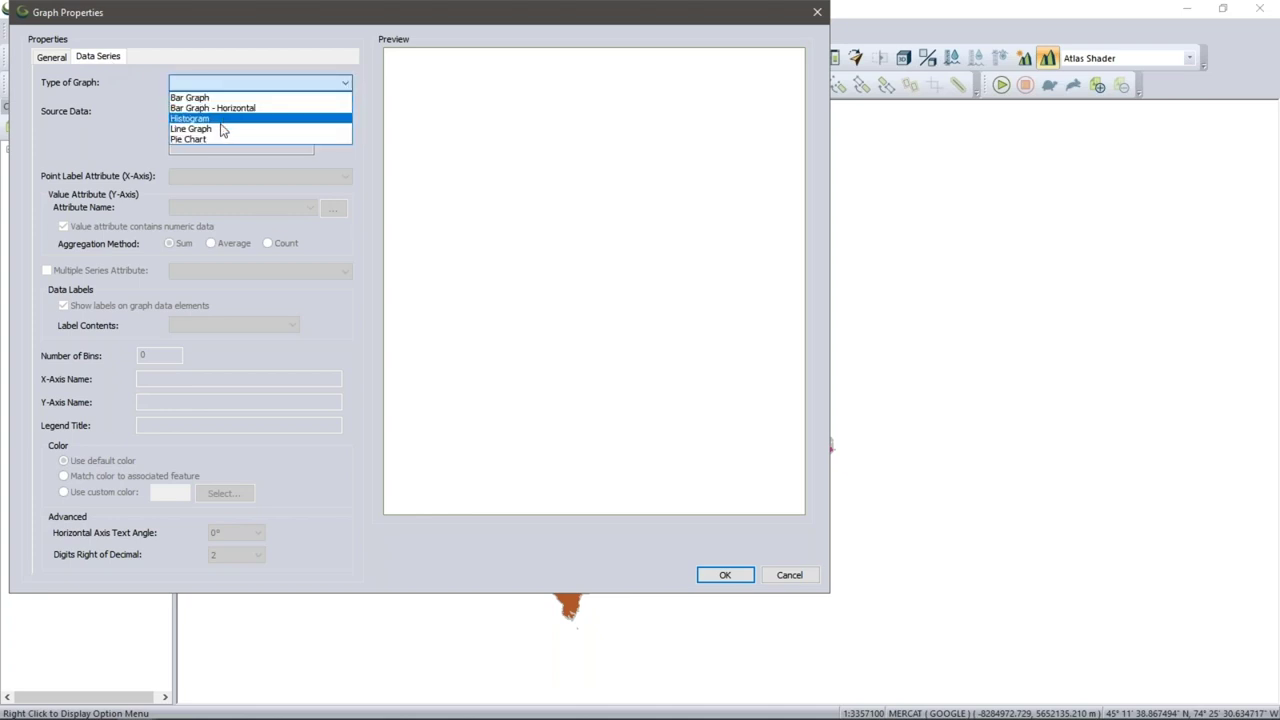
left_click(226, 129)
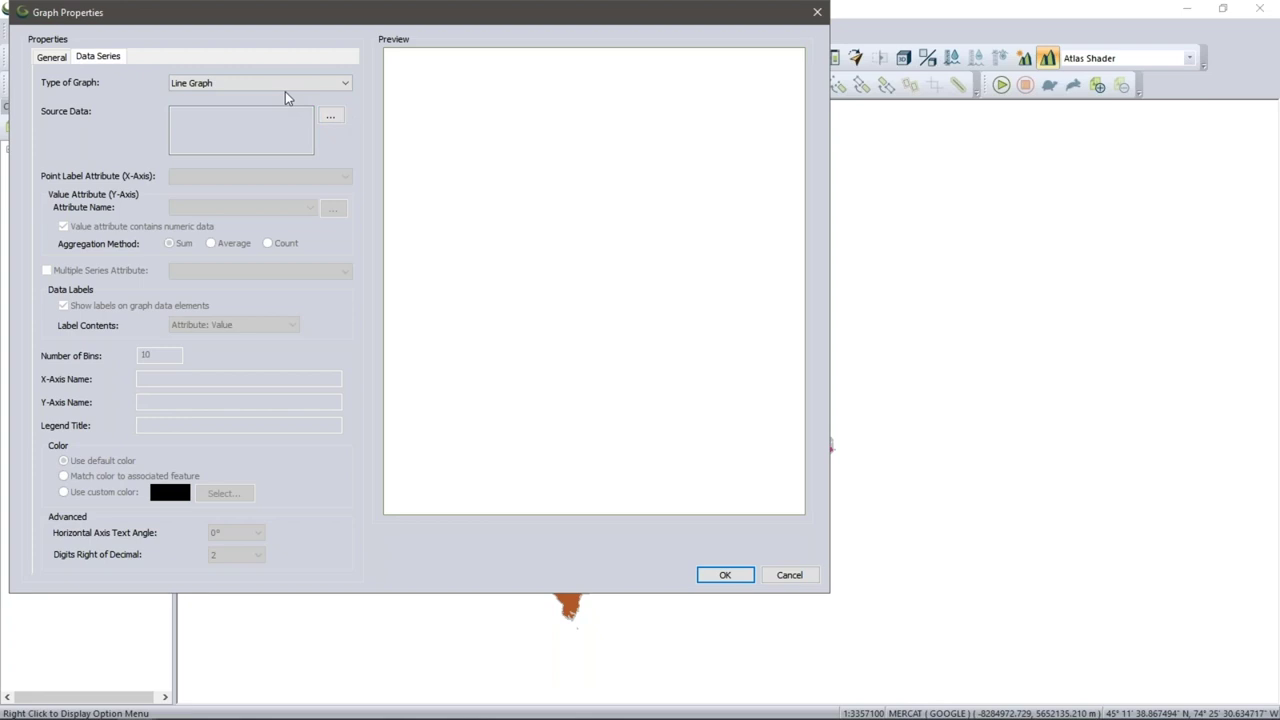
left_click(332, 121)
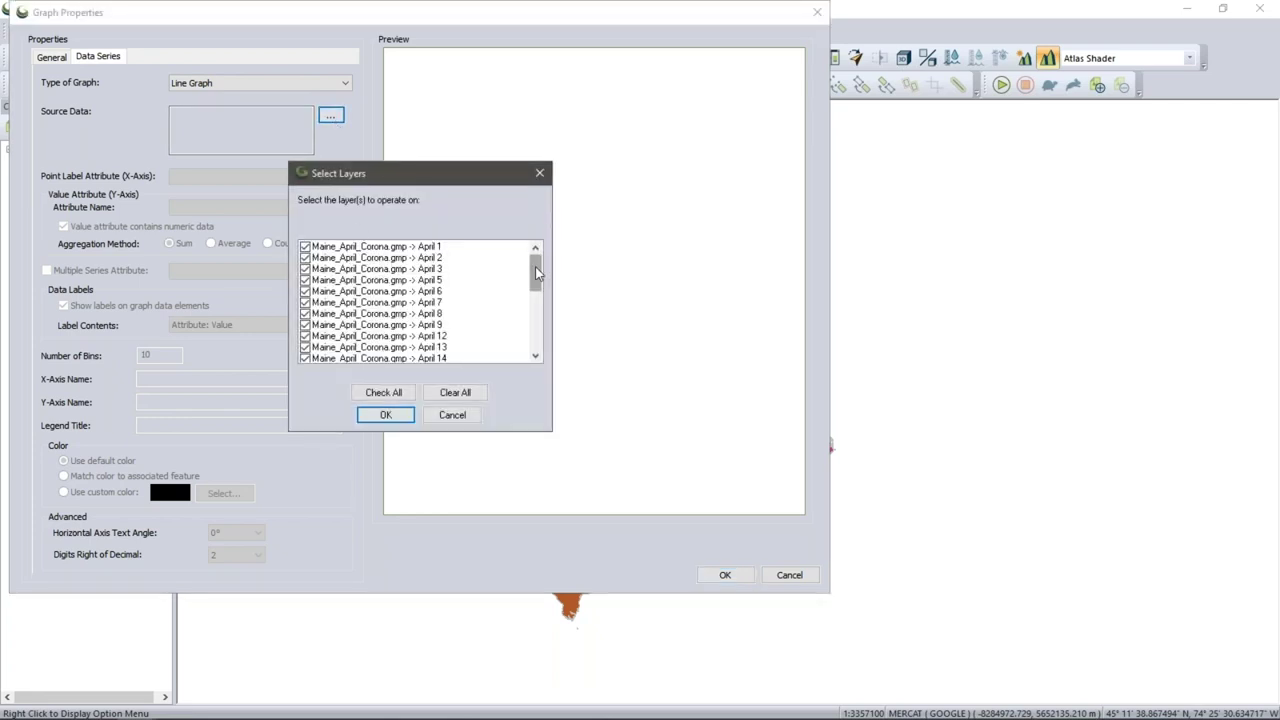
mouse_move(535, 266)
left_mouse_down()
mouse_move(533, 330)
mouse_move(535, 262)
left_mouse_up()
left_click(385, 415)
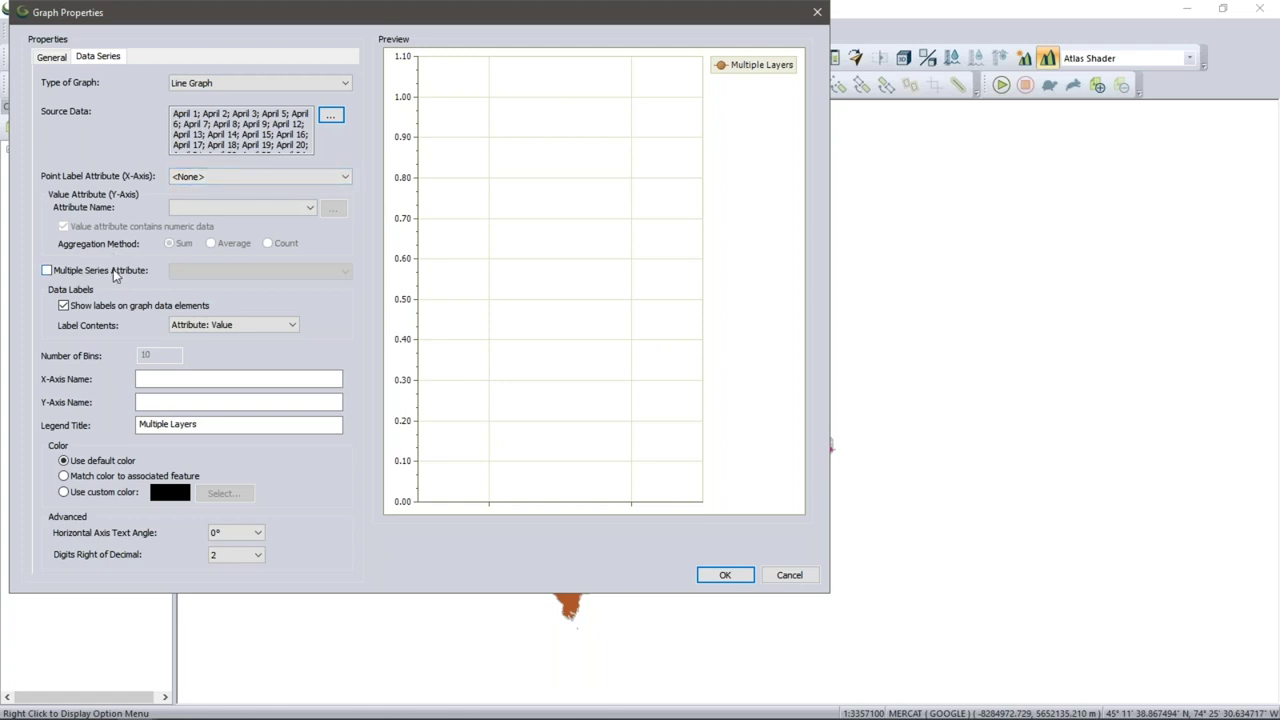
Step: Use <Feature Layer Name> as the X-axis point label attribute and CONFIRMEDPOSITIVECASES as the Y-axis value attribute
left_click(231, 178)
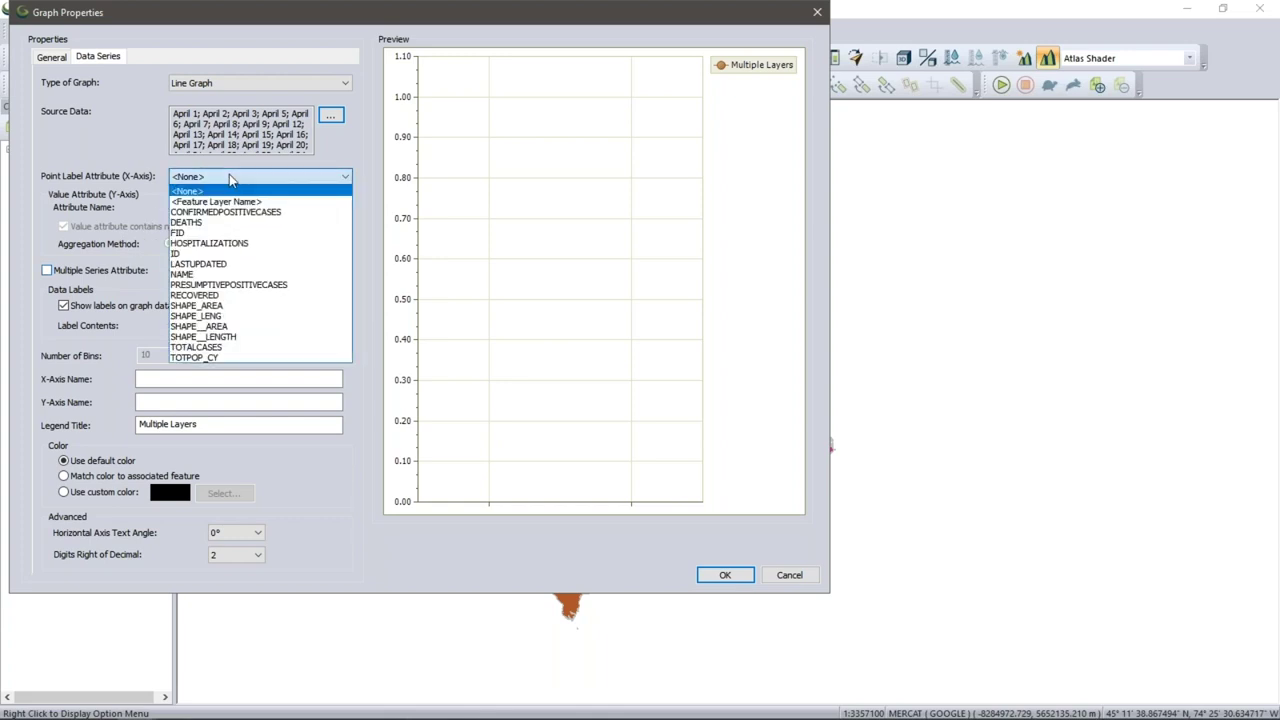
left_click(231, 204)
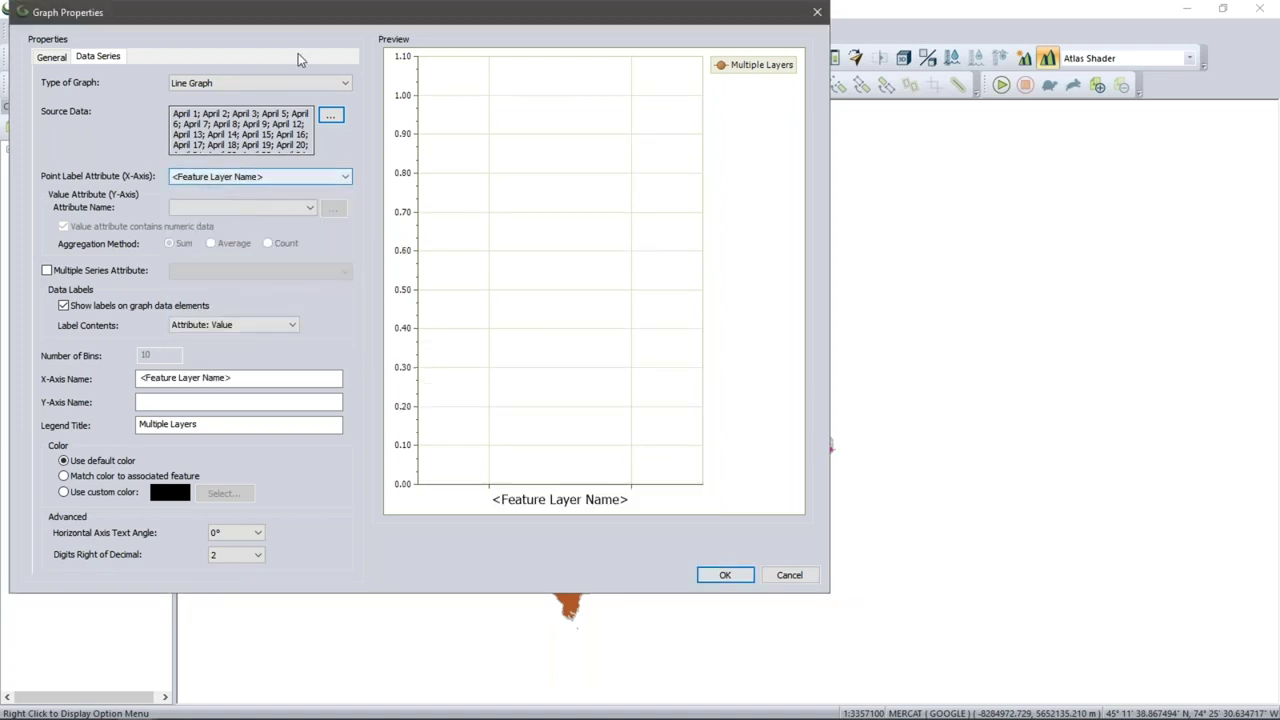
left_click_drag(354, 20, 605, 61)
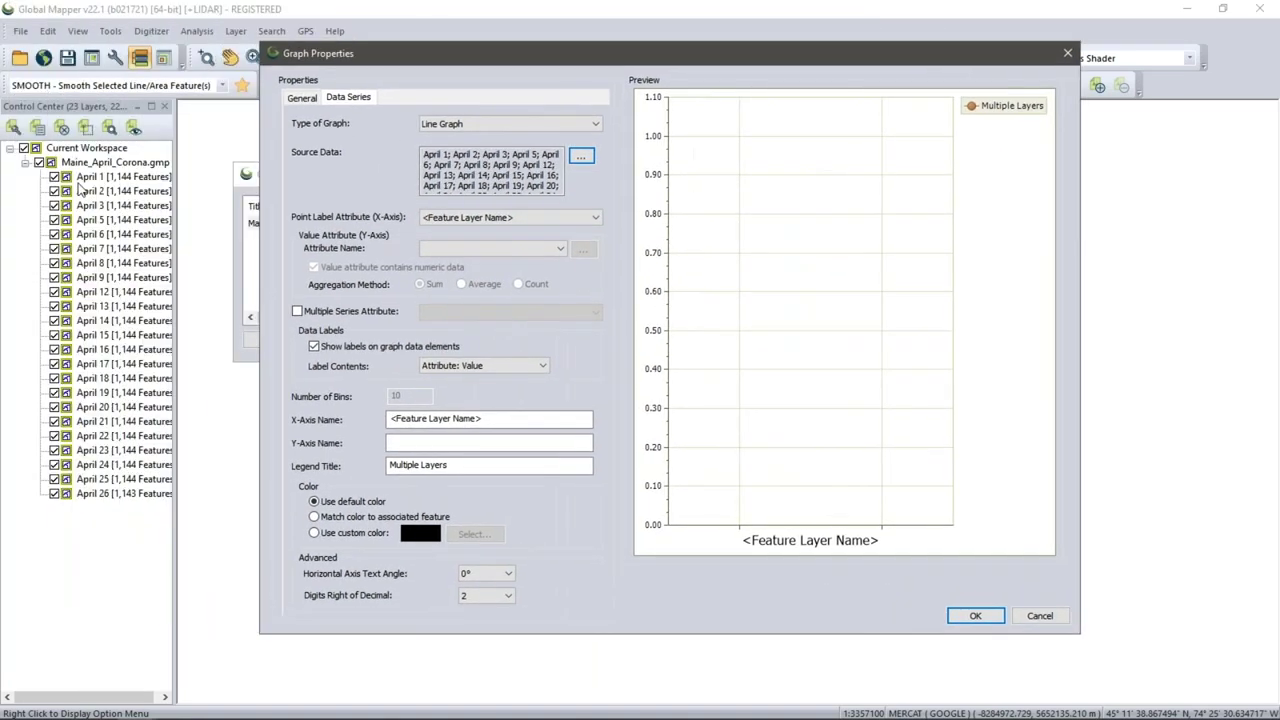
left_click(468, 247)
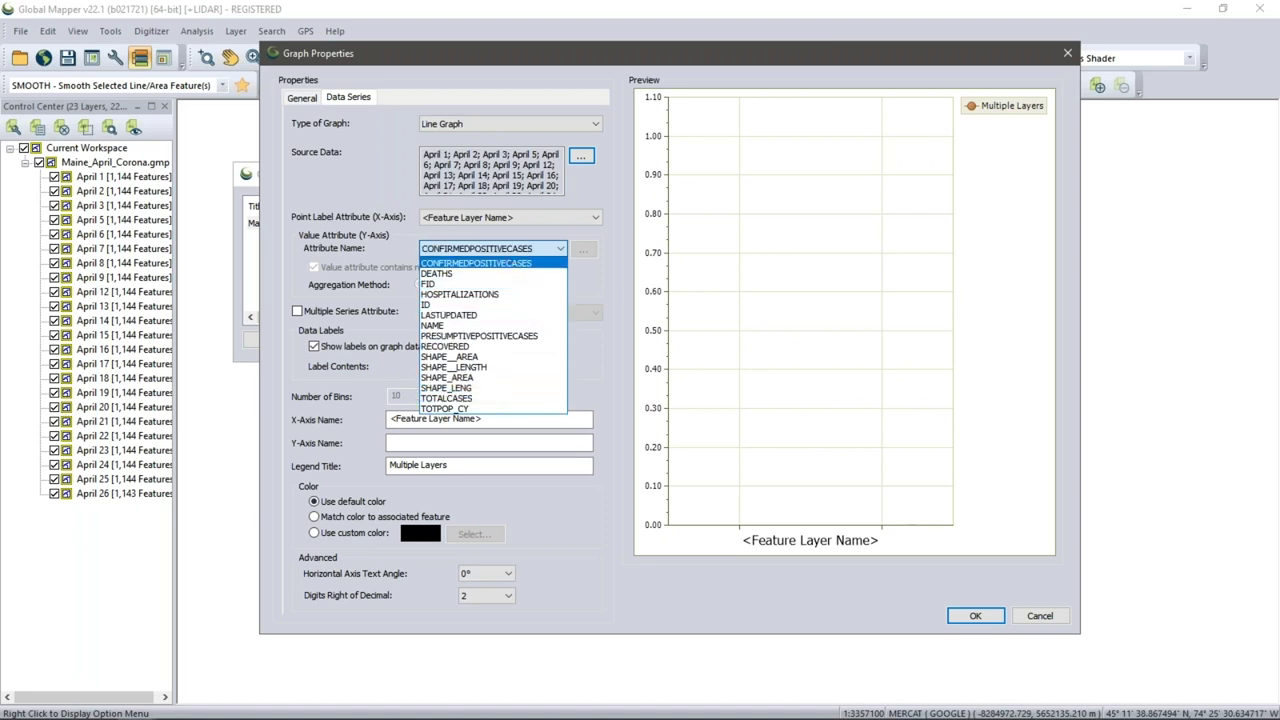
left_click(510, 263)
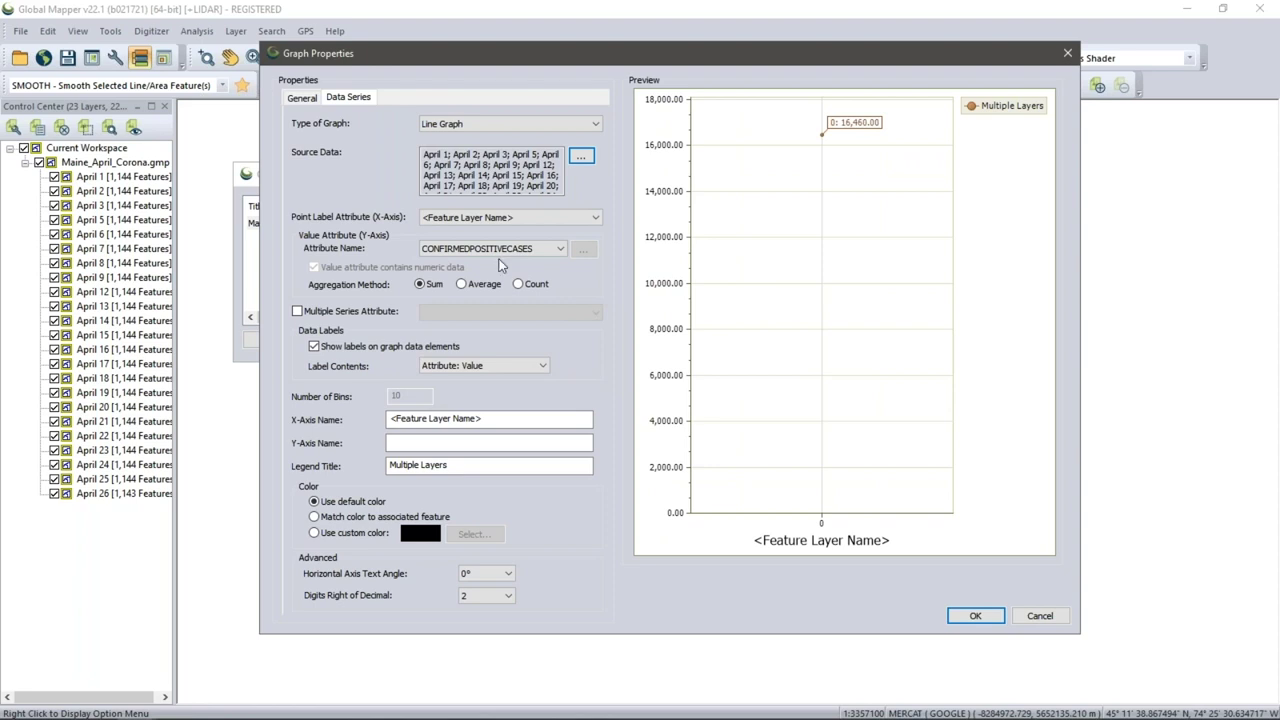
Step: Enable multiple series for the line graph, splitting it by the NAME attribute
left_click(374, 311)
left_click(435, 314)
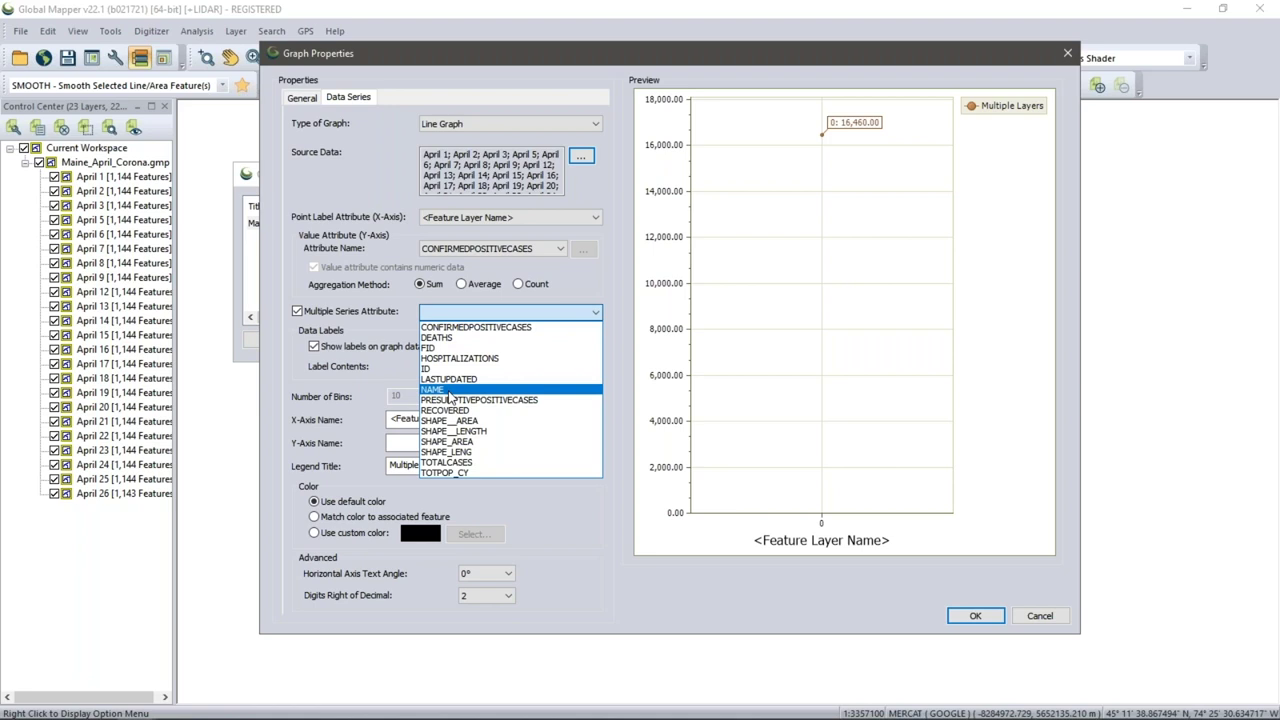
left_click(449, 390)
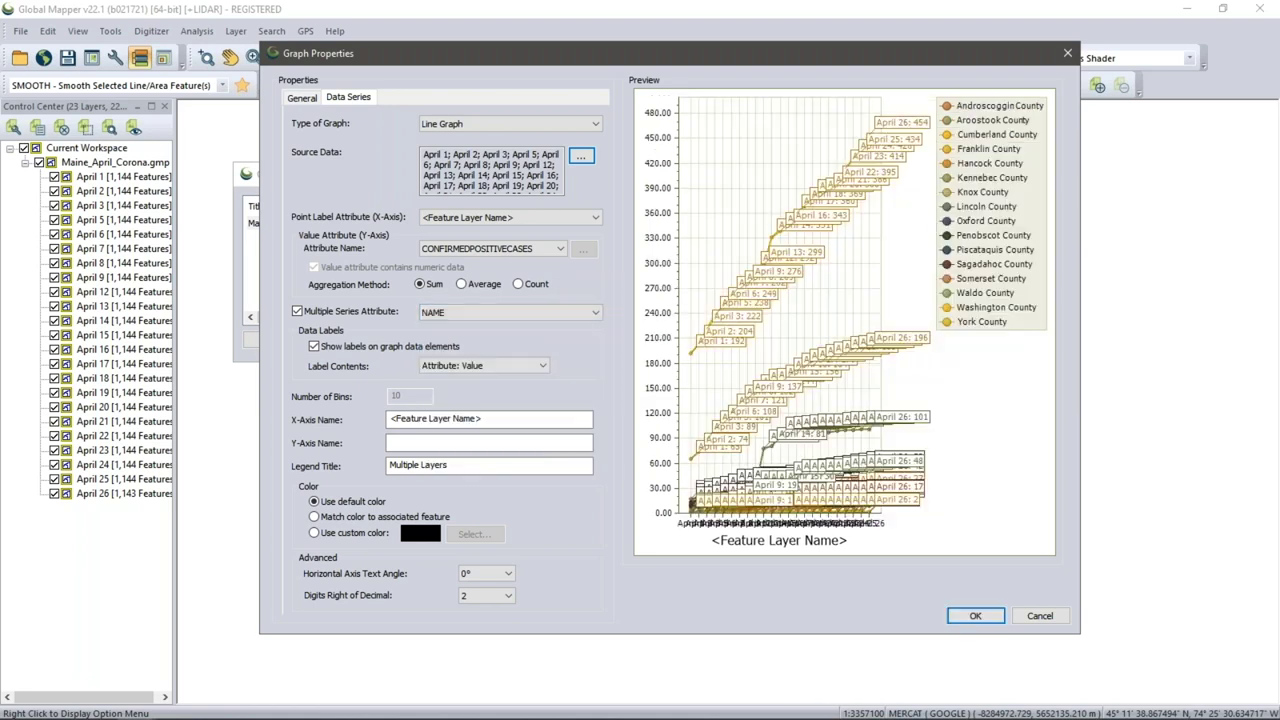
Step: Hide the labels on the graph's data elements and set the horizontal axis text angle to 60°
left_click(314, 346)
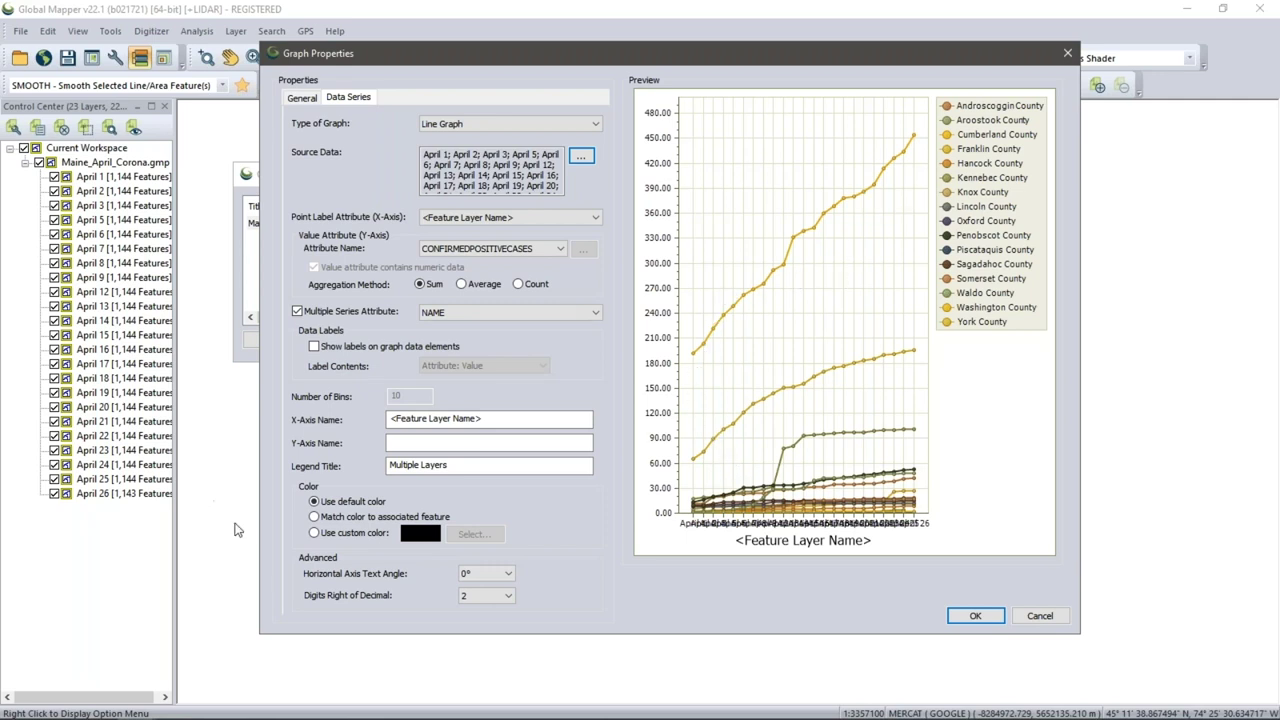
left_click(507, 575)
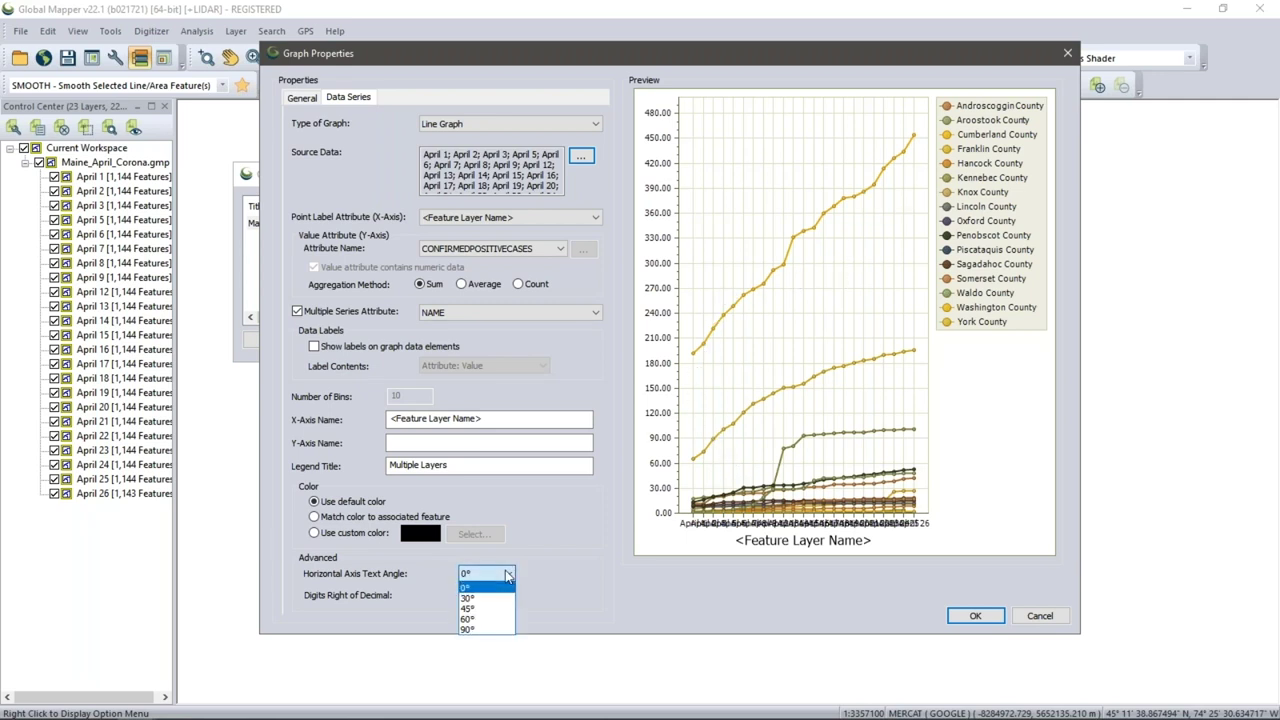
left_click(488, 619)
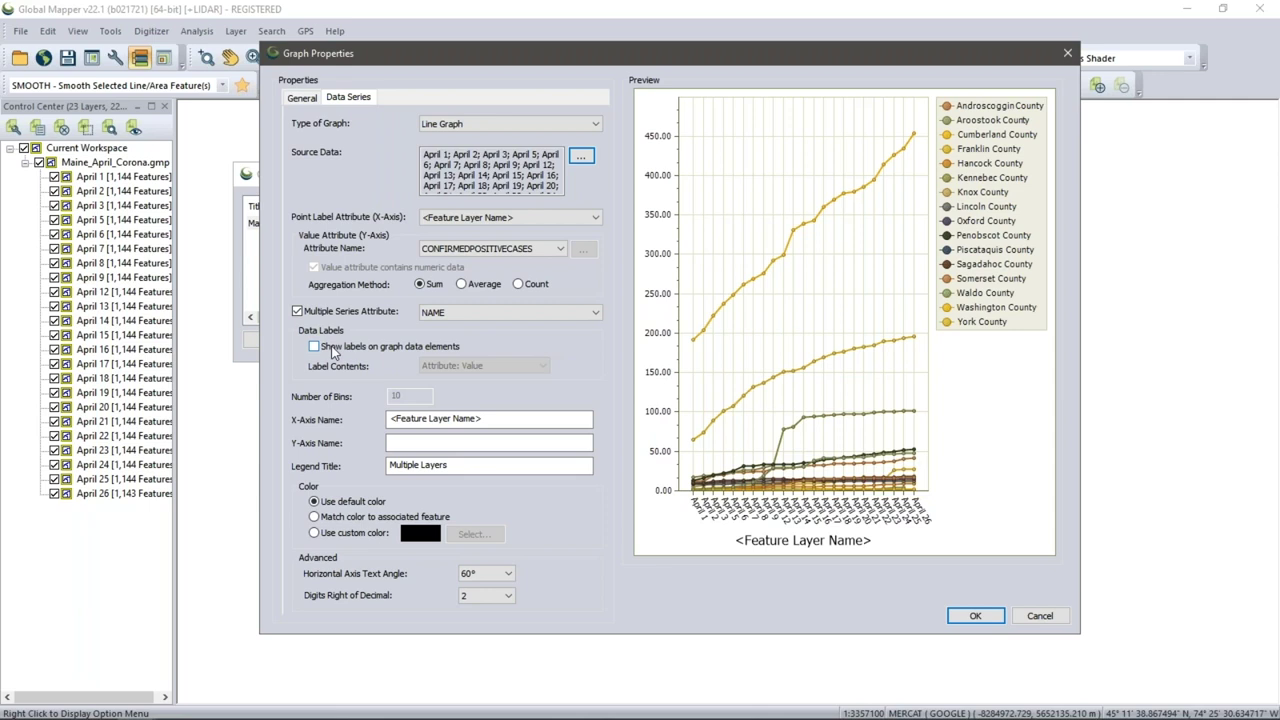
Step: Name the graph's X-axis "Date" and its Y-axis "Cases"
left_click(495, 444)
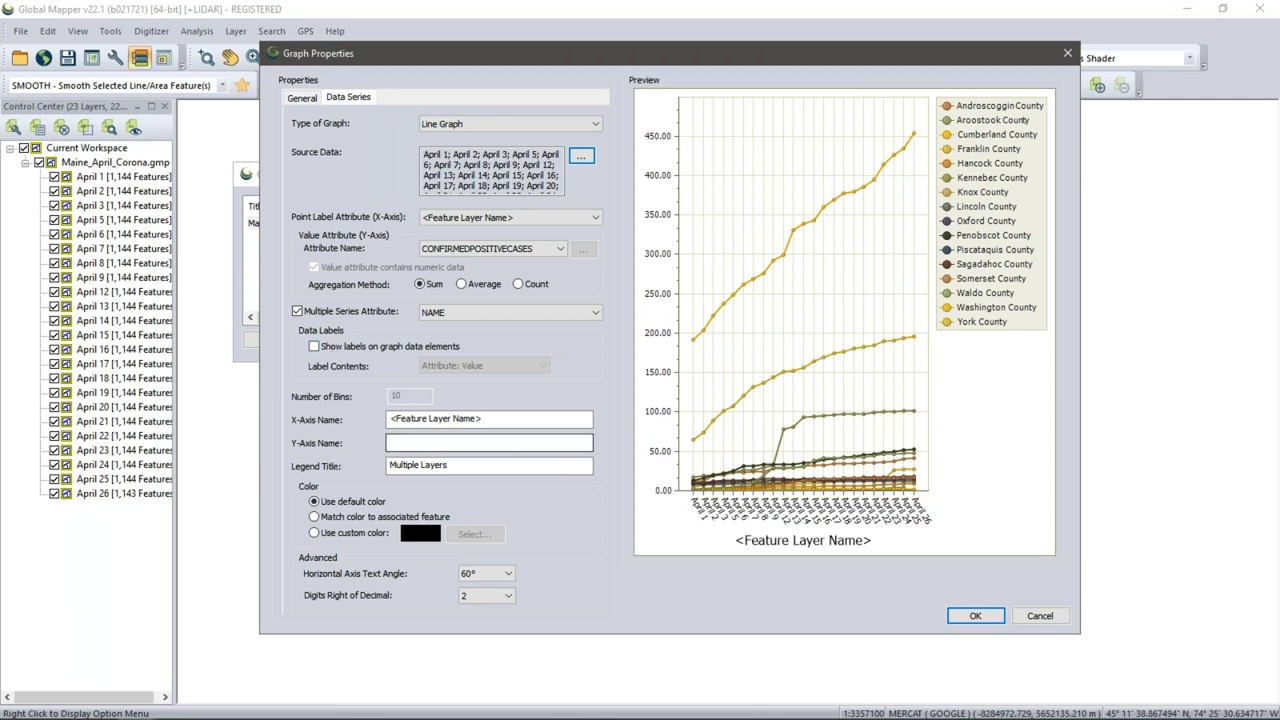
key("shift+Tab")
type("Date")
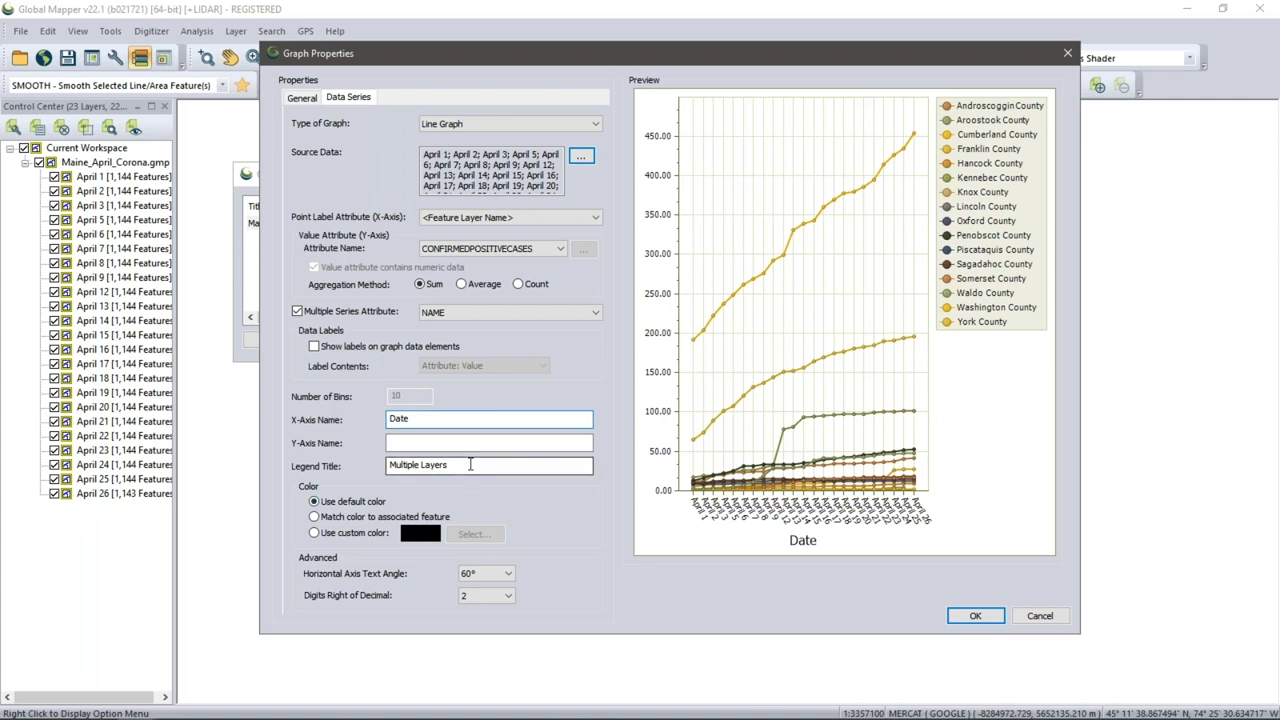
left_click_drag(470, 464, 335, 479)
left_click(417, 441)
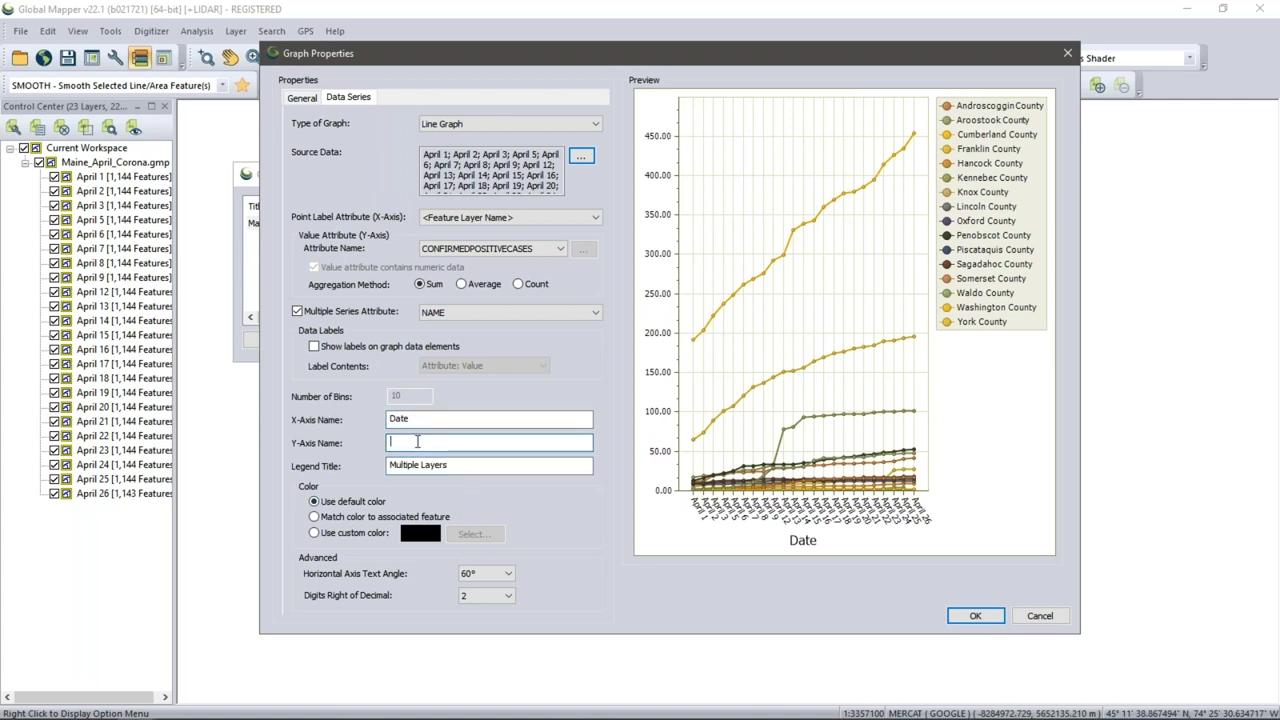
type("Cases")
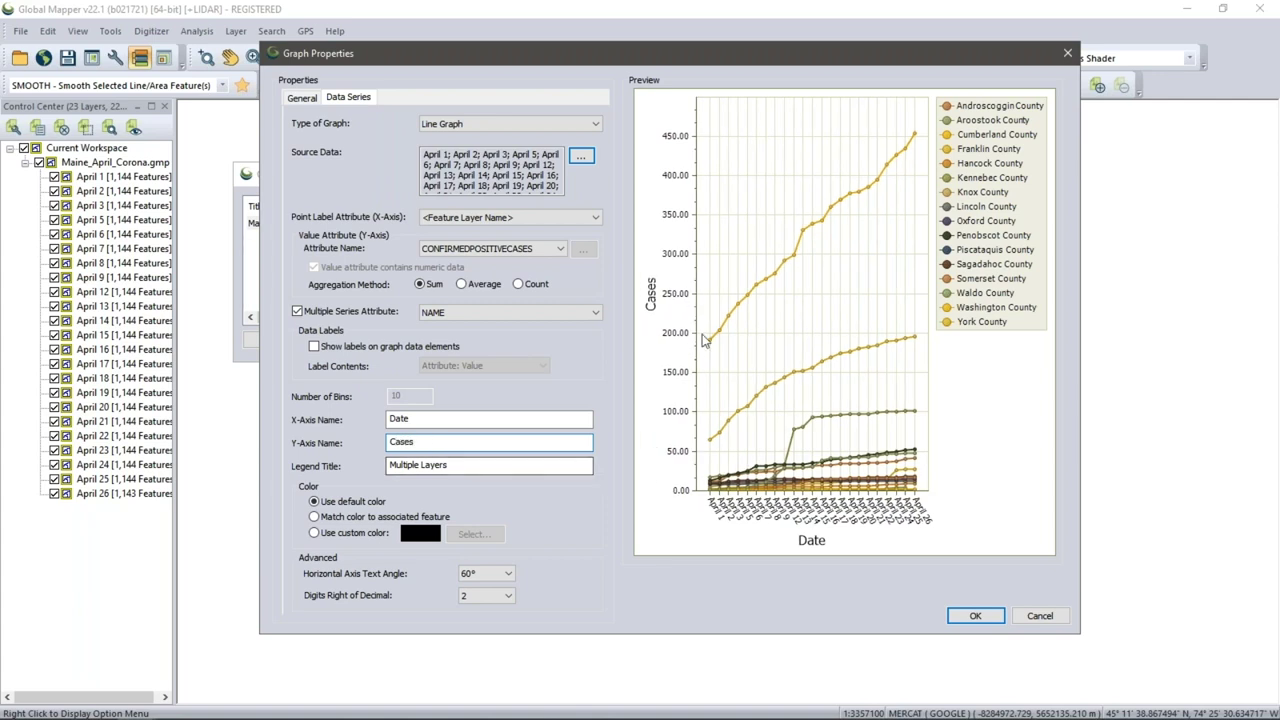
Step: Compare the graph with the map's county colors and match the line colors to the associated features
left_click_drag(521, 59, 572, 636)
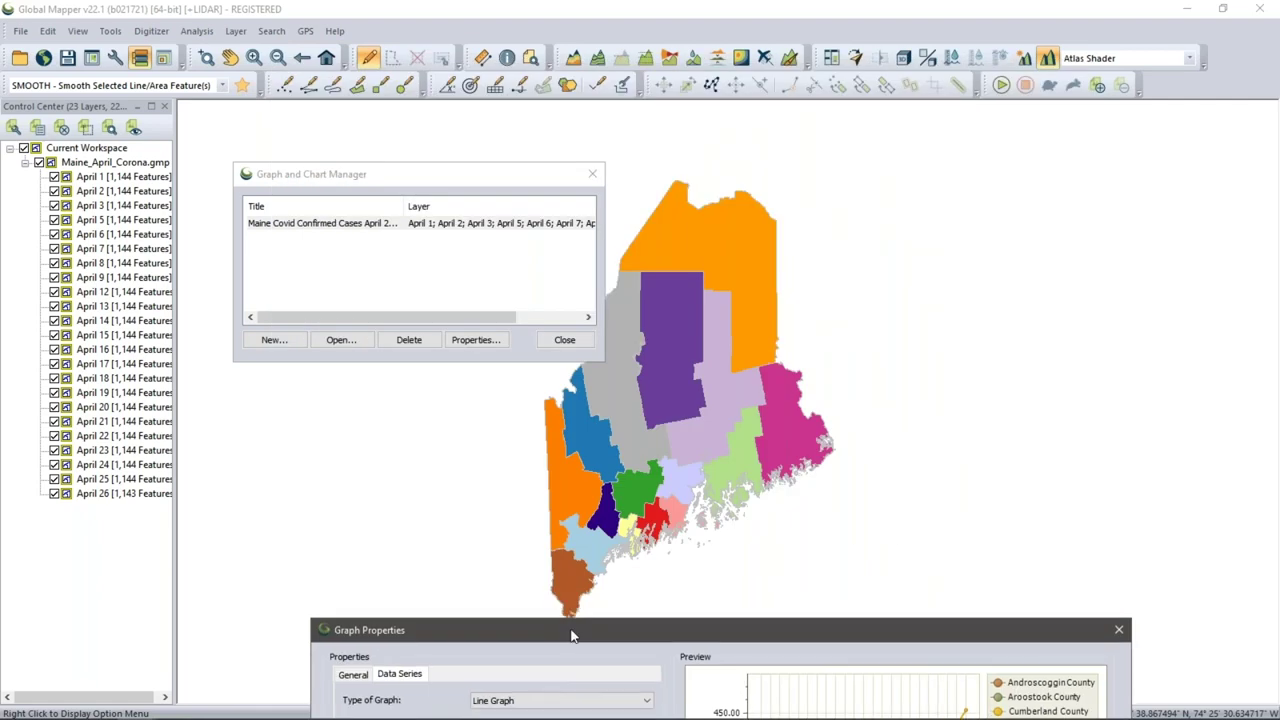
left_click_drag(570, 623, 543, 65)
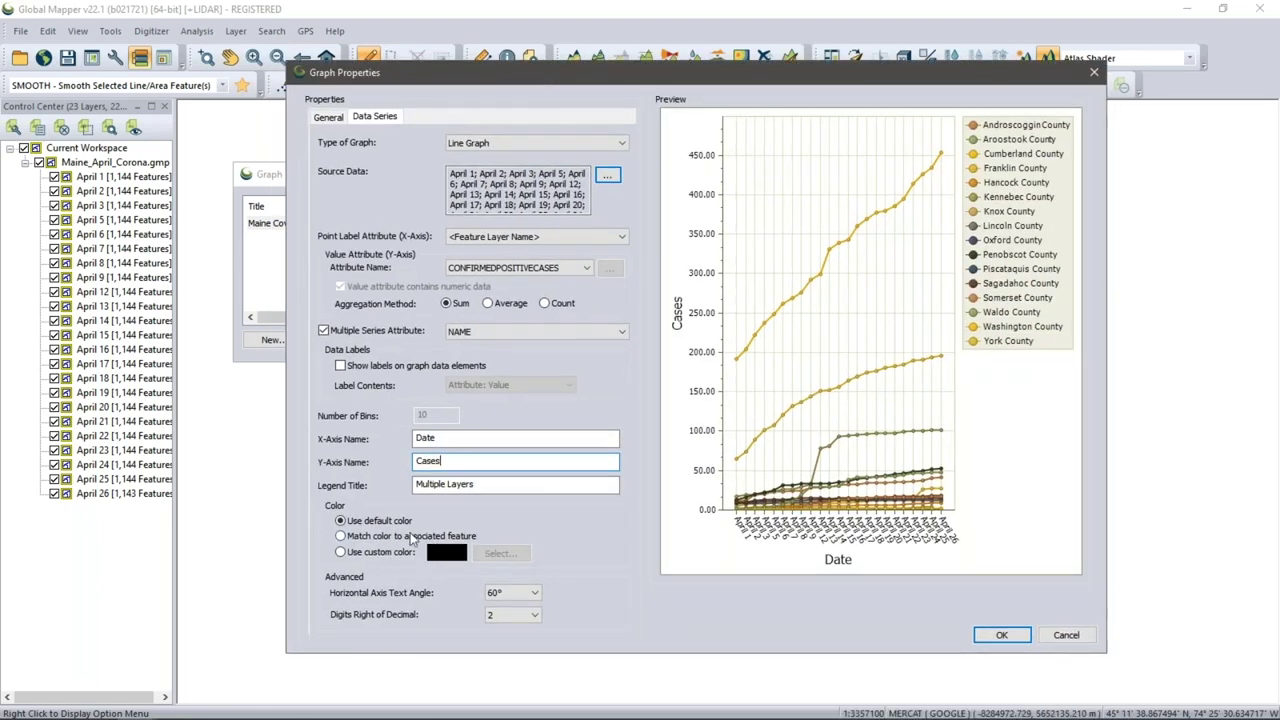
left_click(412, 537)
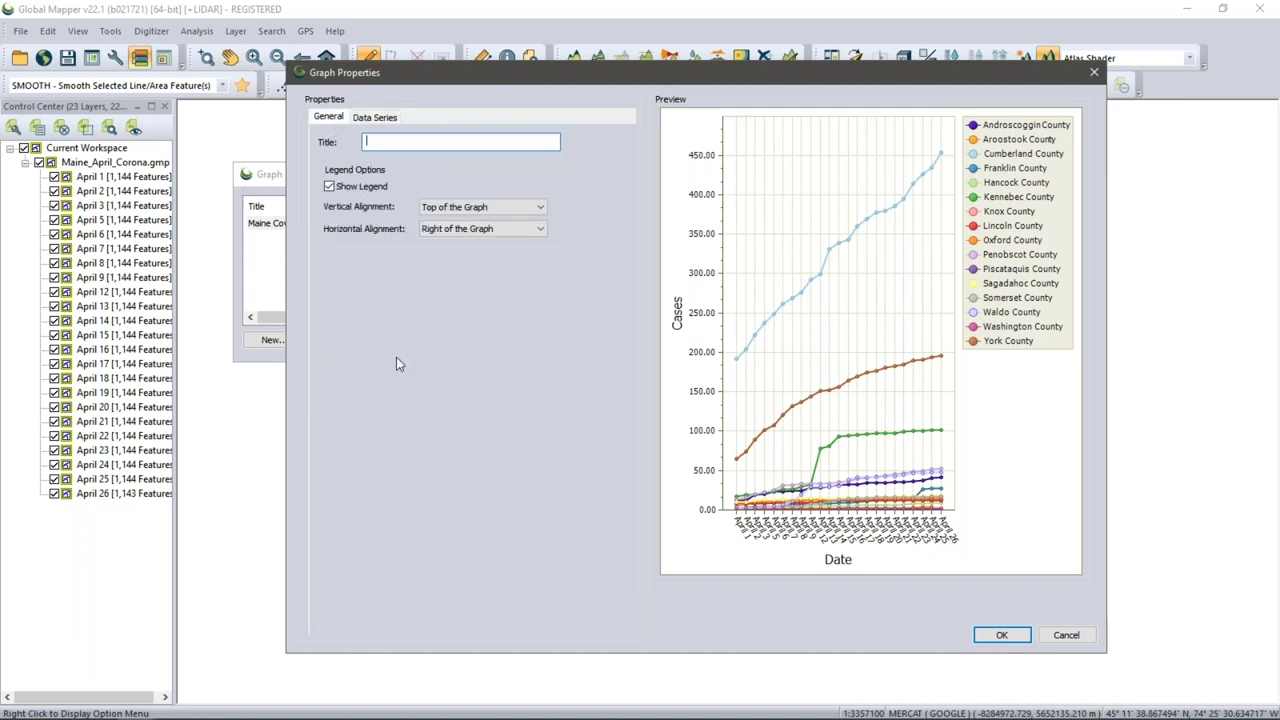
Step: Title the graph "COVID Cases Maine April 2020" and create it
type("COVID Ca")
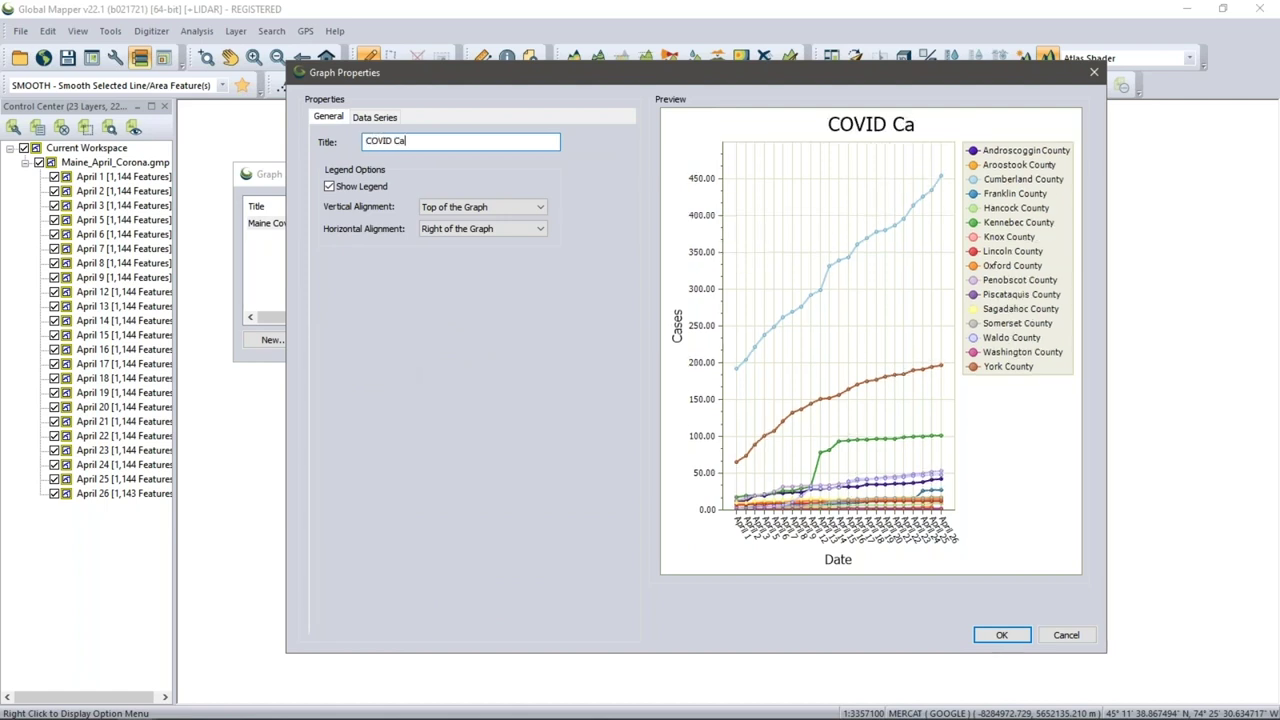
type("ses Maine ")
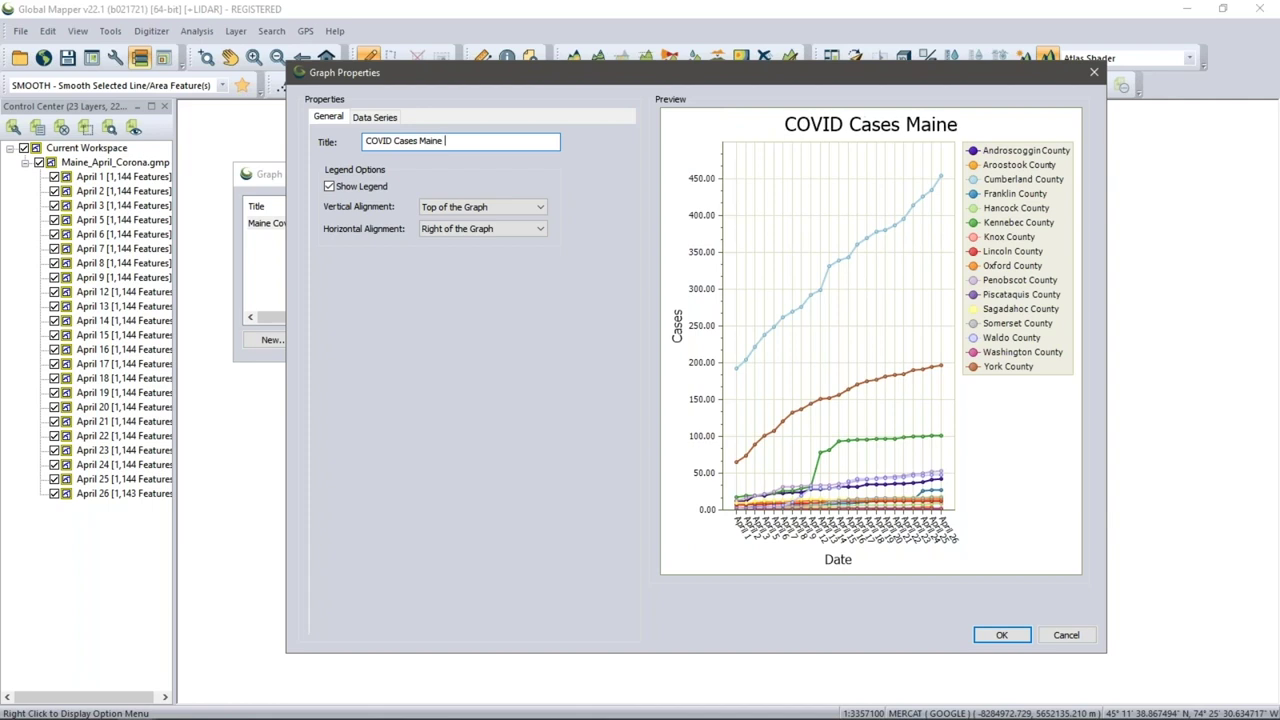
type("April 2020")
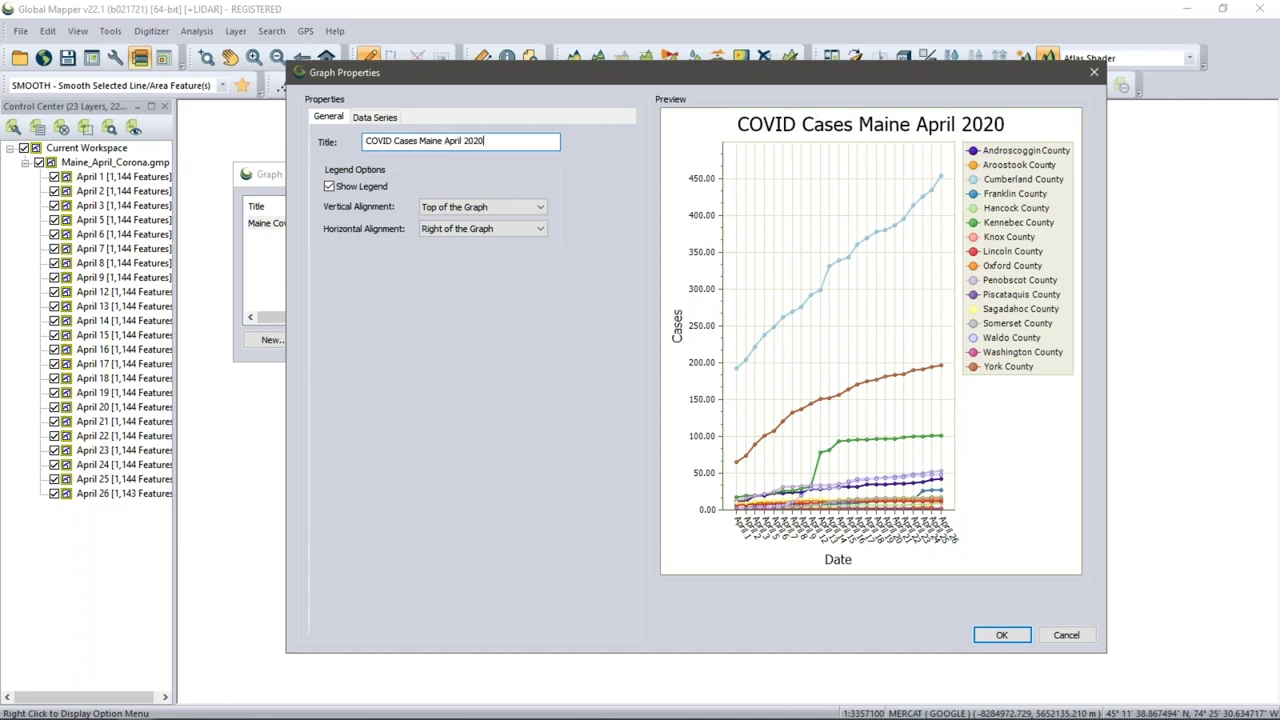
left_click(1001, 635)
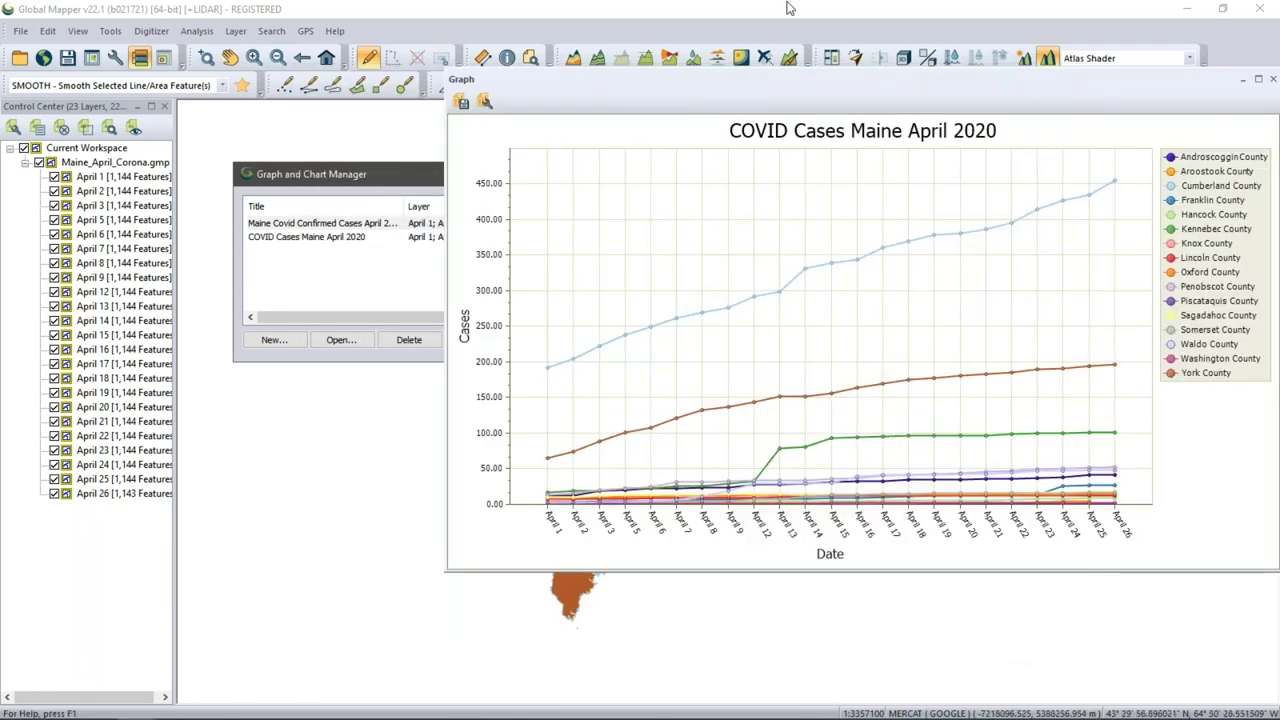
Step: Dock the new graph window beside the Maine map and close the Graph and Chart Manager
left_click_drag(812, 87, 1264, 400)
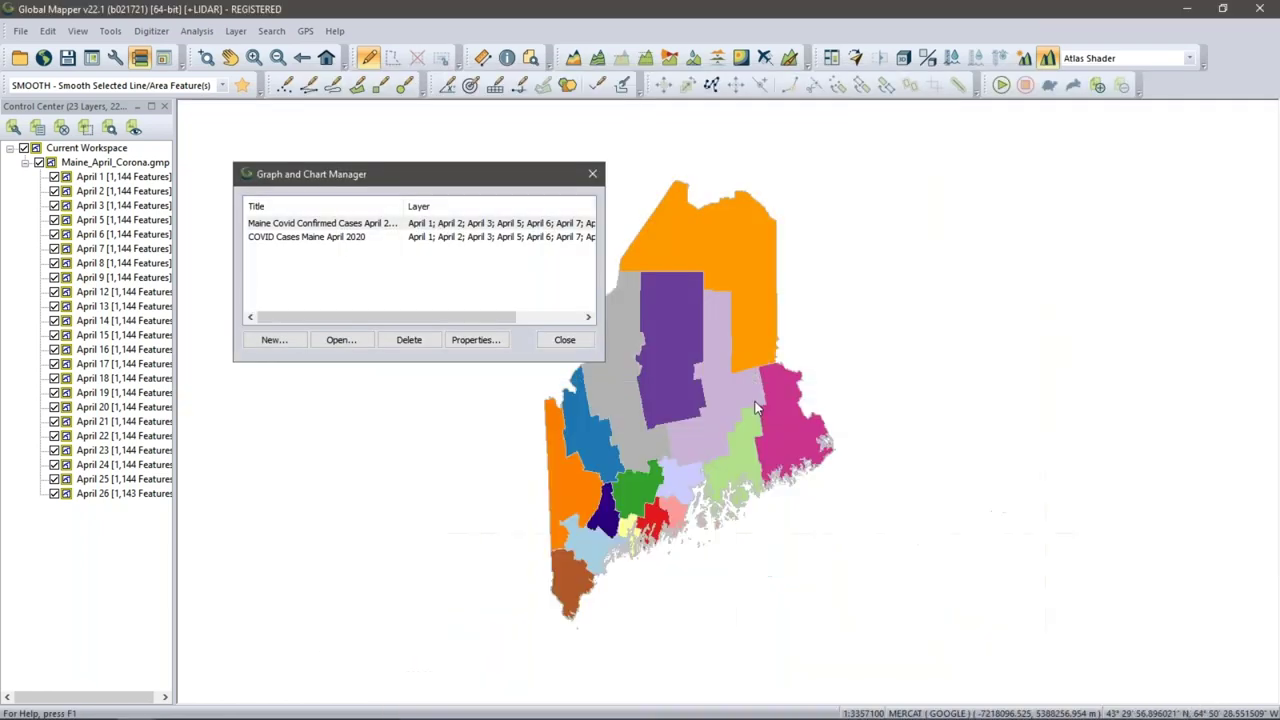
scroll(531, 378, "up", 3)
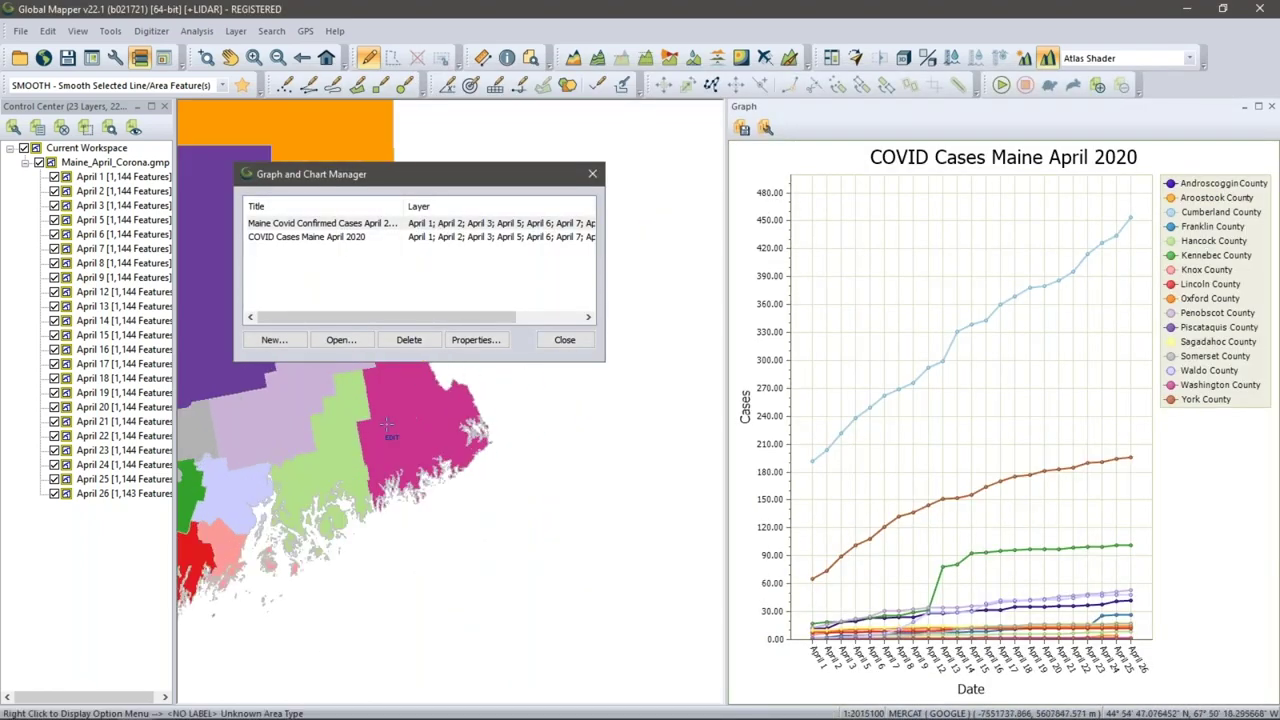
left_click(555, 341)
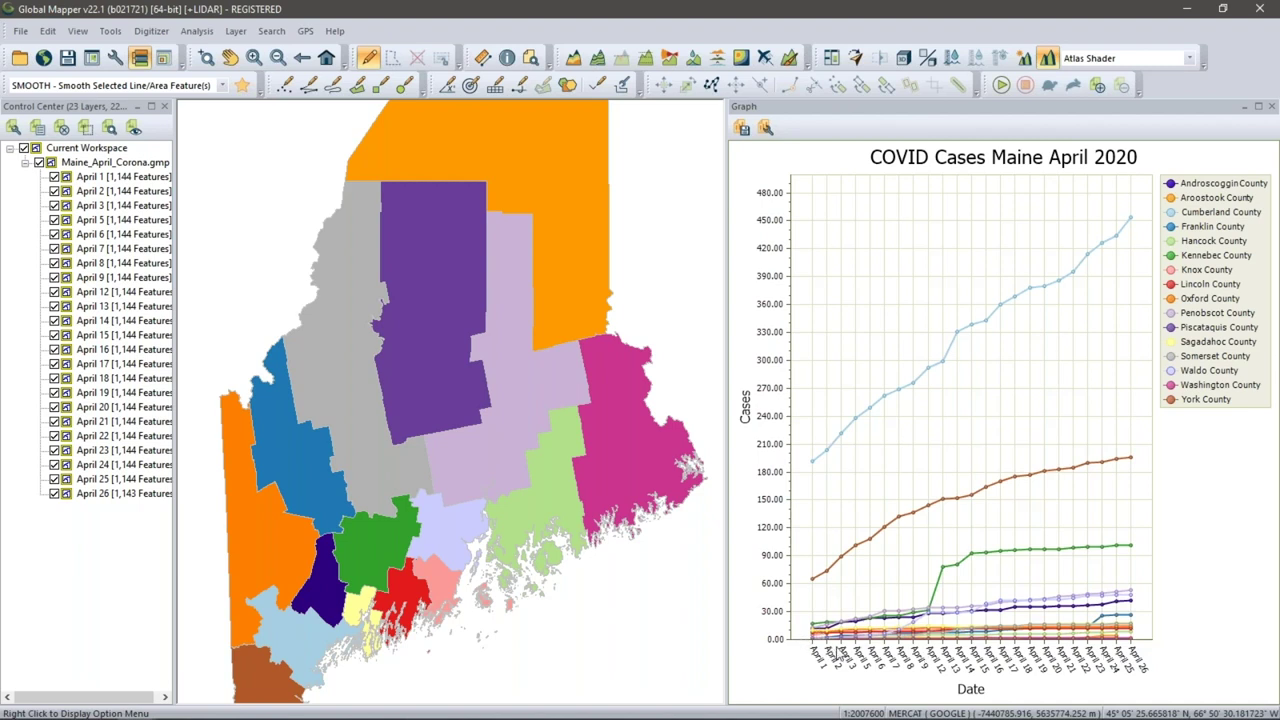
mouse_move(18, 708)
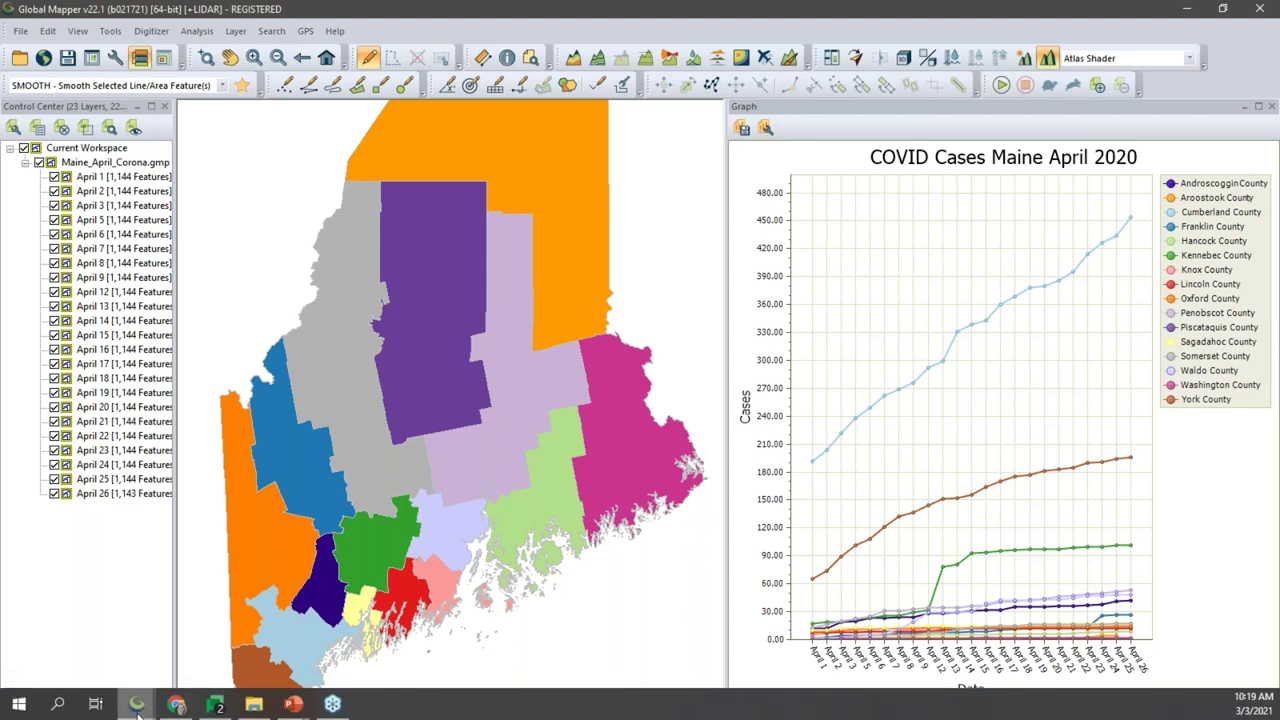
Step: In the world GDP workspace, match the bar colors of the "Average GDP by Continent" graph to the associated features
mouse_move(140, 708)
left_click(219, 655)
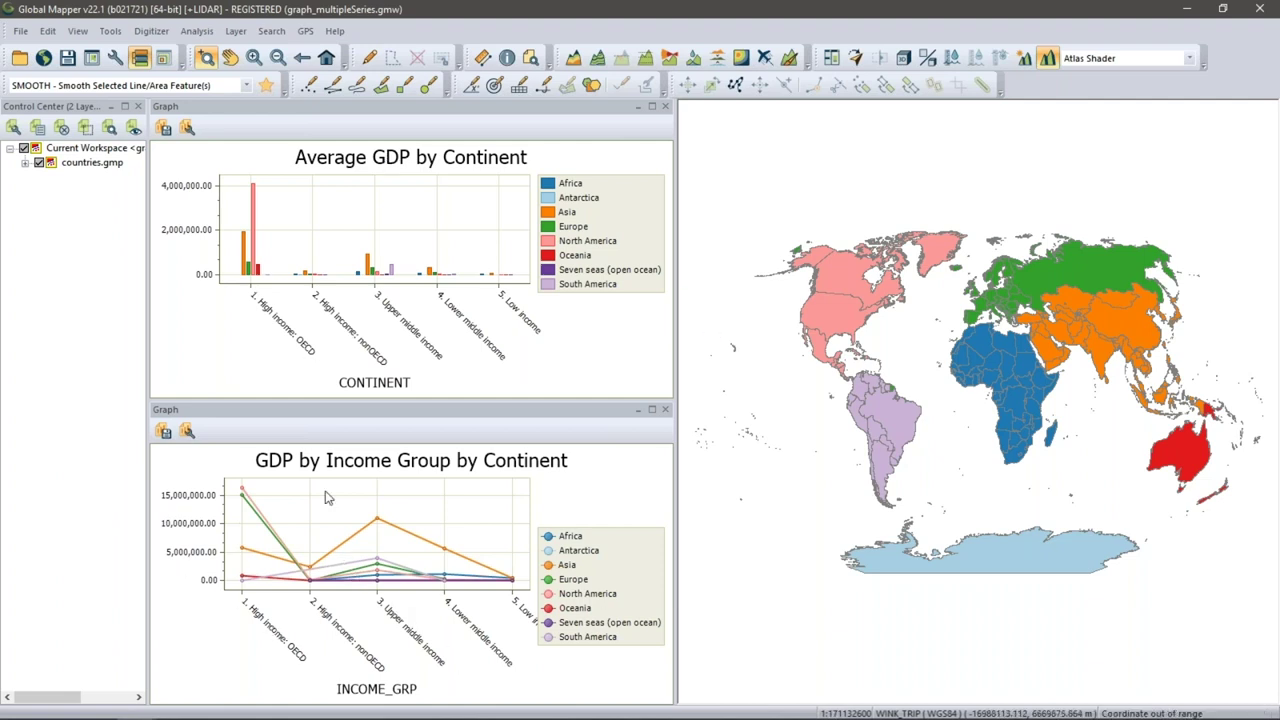
left_click(188, 128)
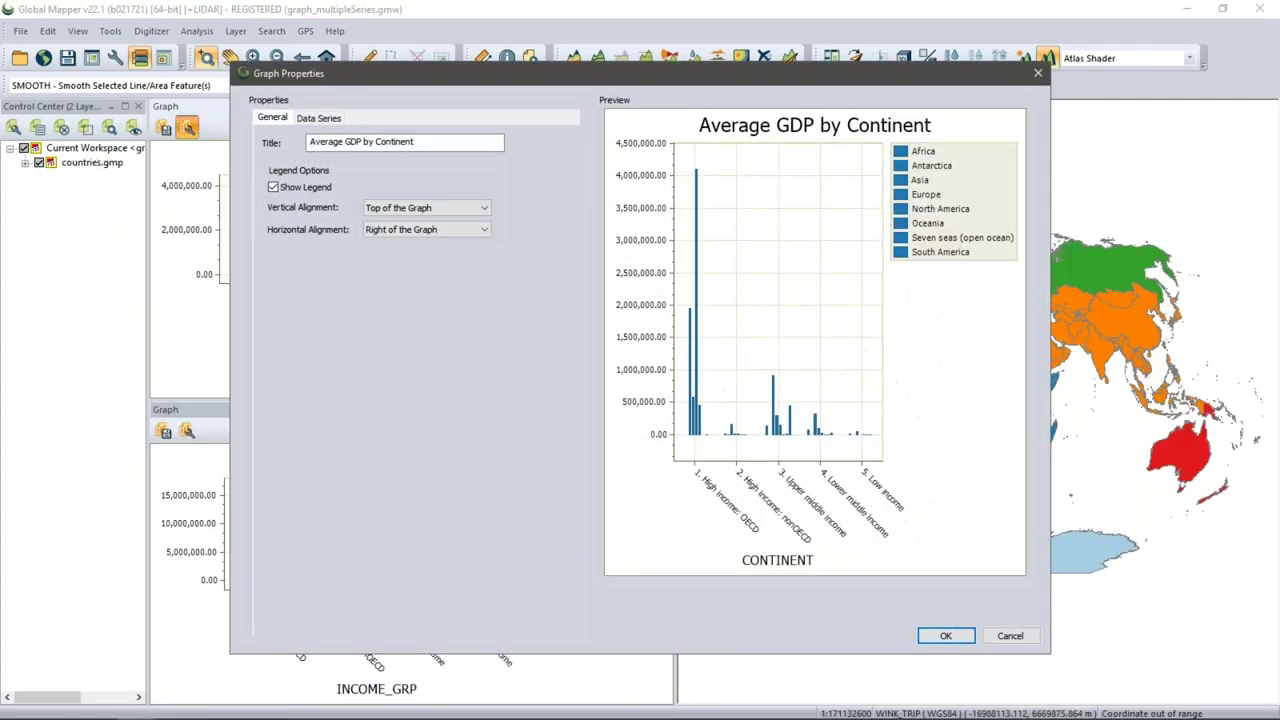
left_click(318, 117)
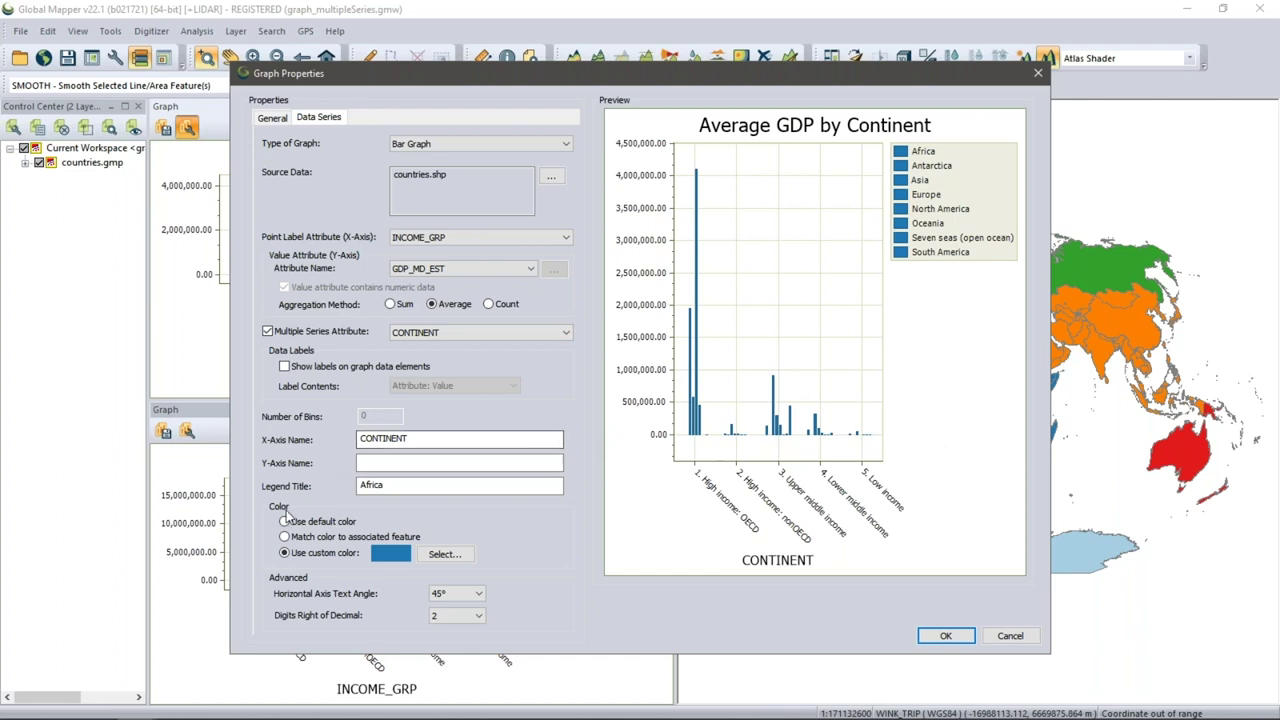
left_click(296, 542)
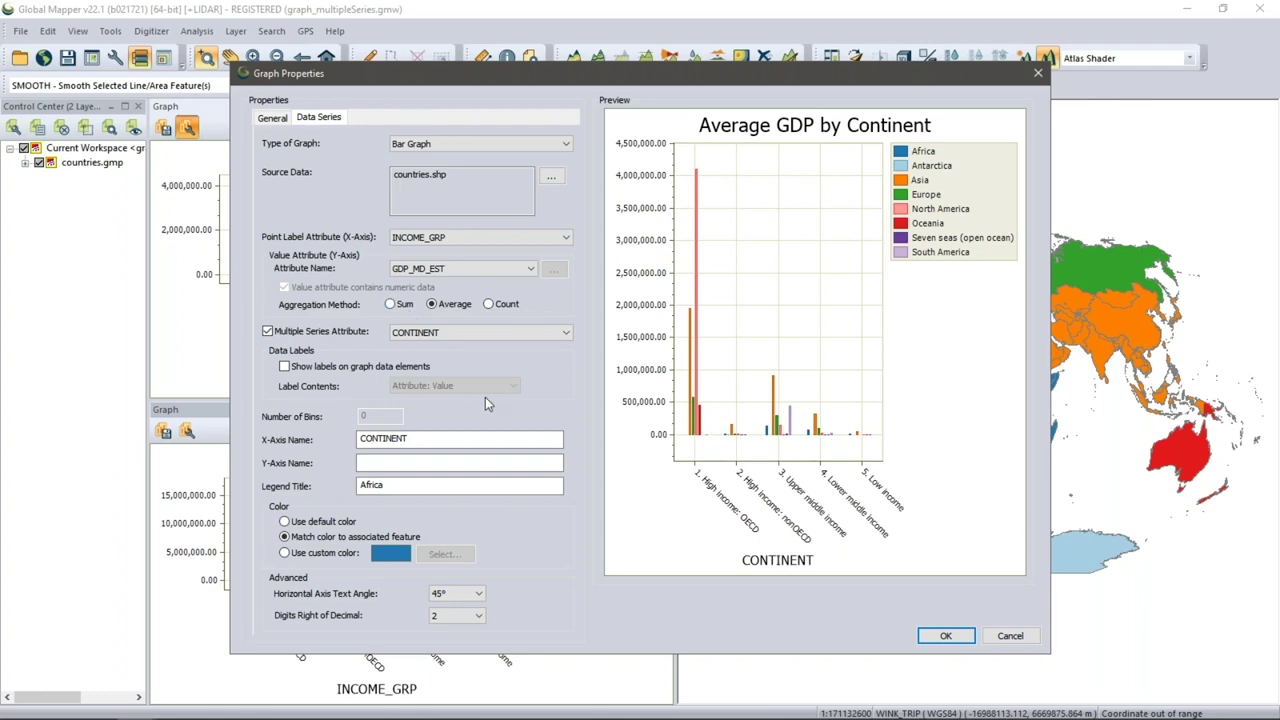
left_click(952, 645)
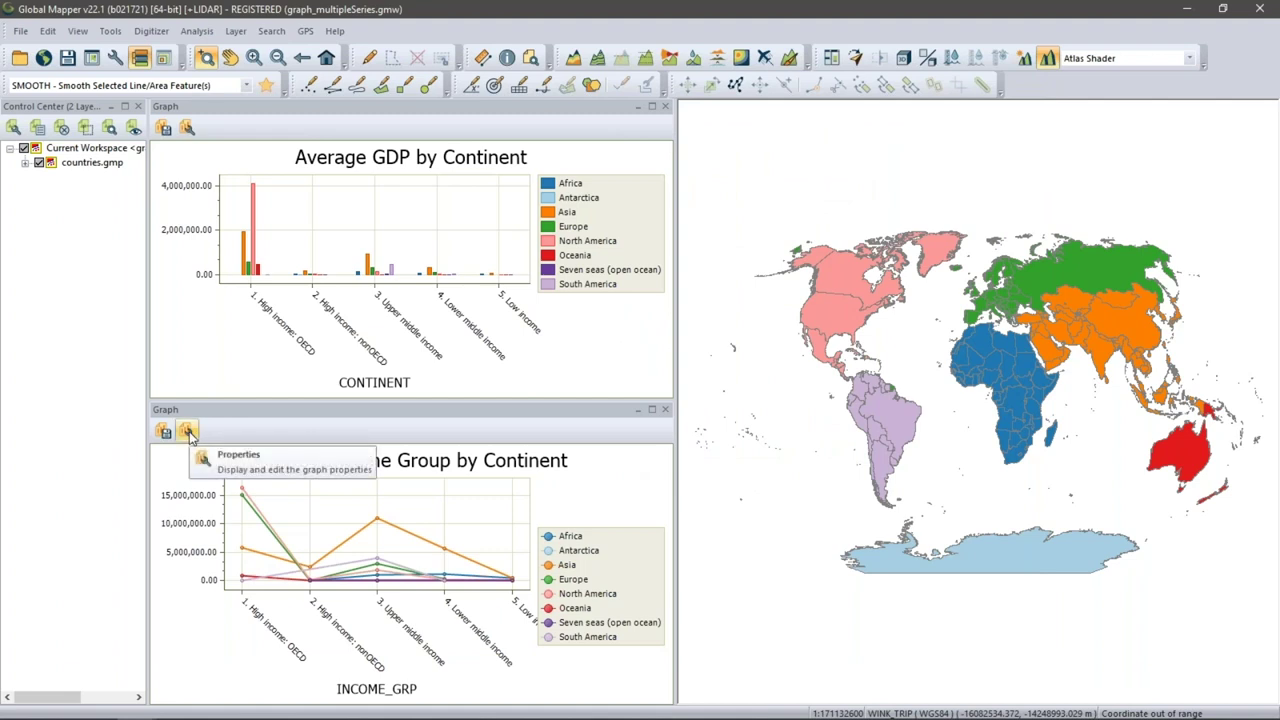
Step: Match the line colors of the "GDP by Income Group by Continent" graph to the associated features
left_click(189, 433)
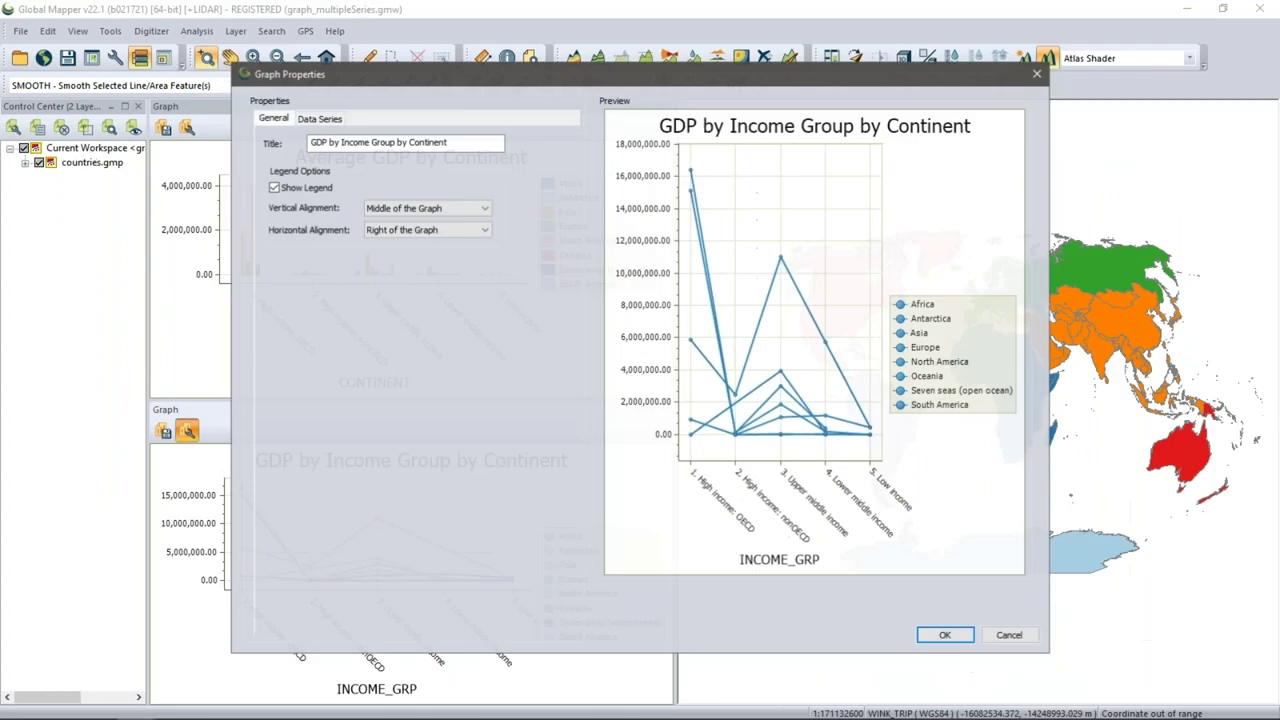
left_click(318, 117)
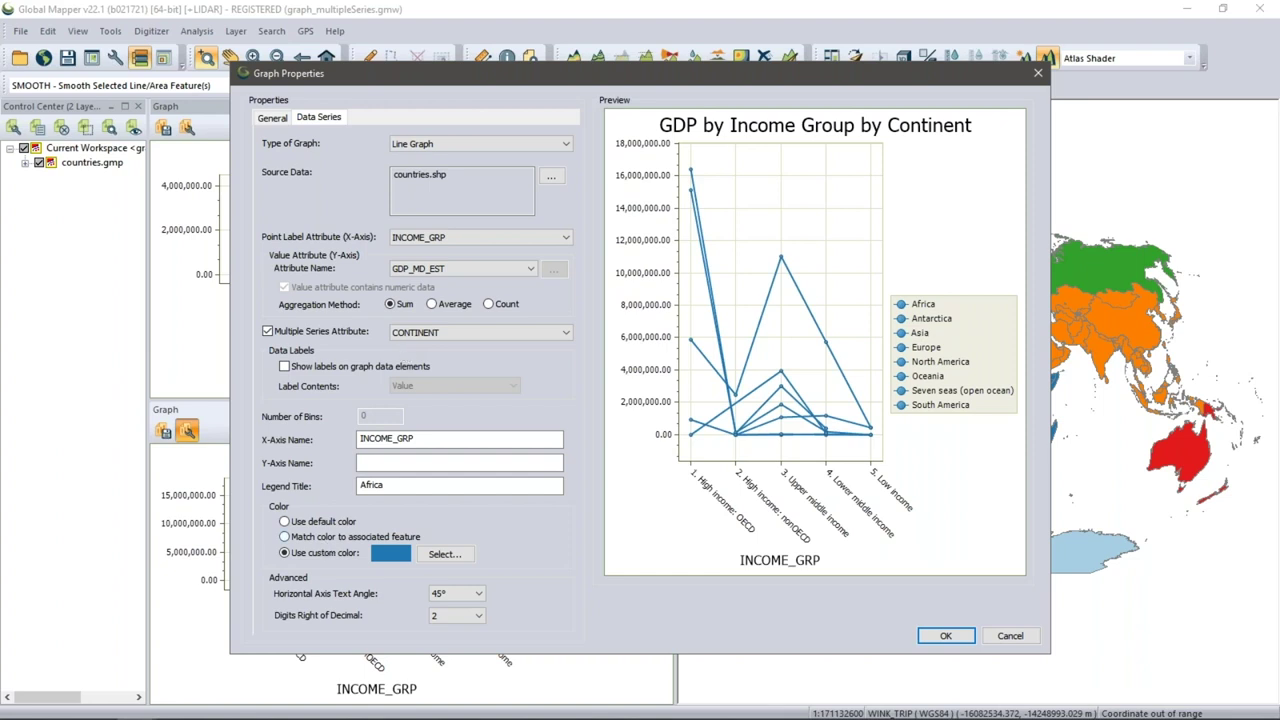
left_click(284, 536)
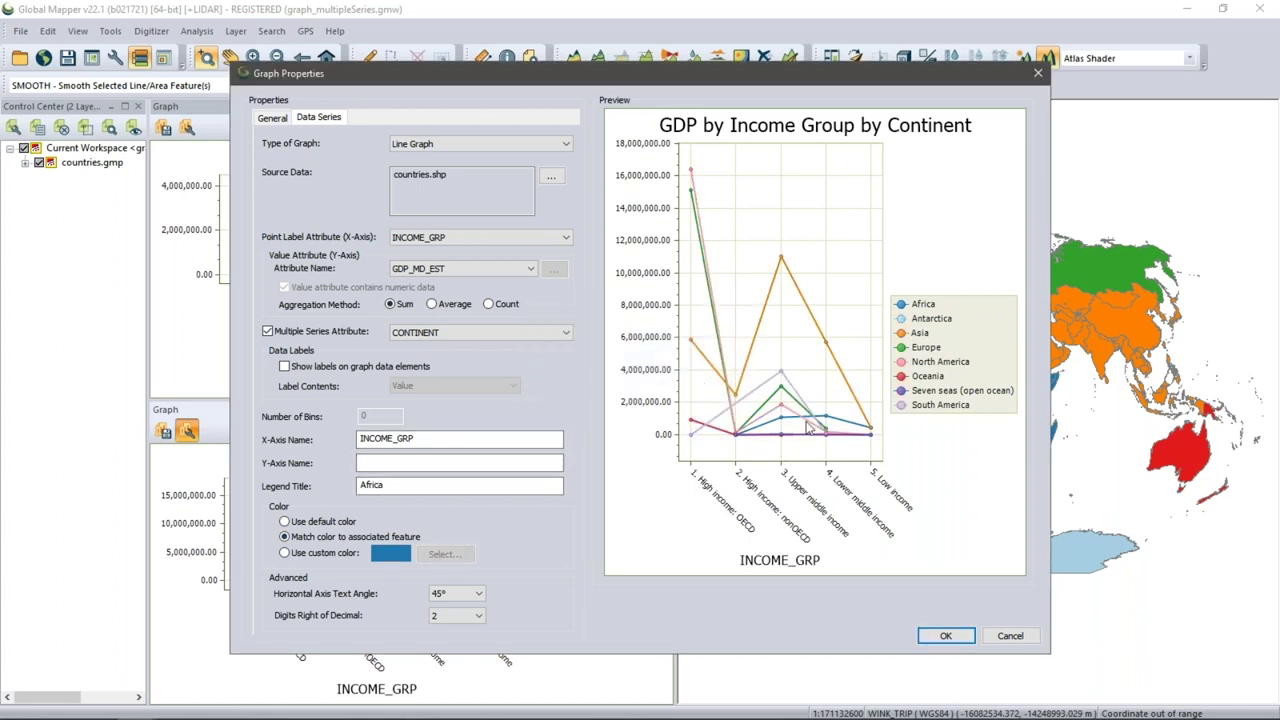
left_click(946, 637)
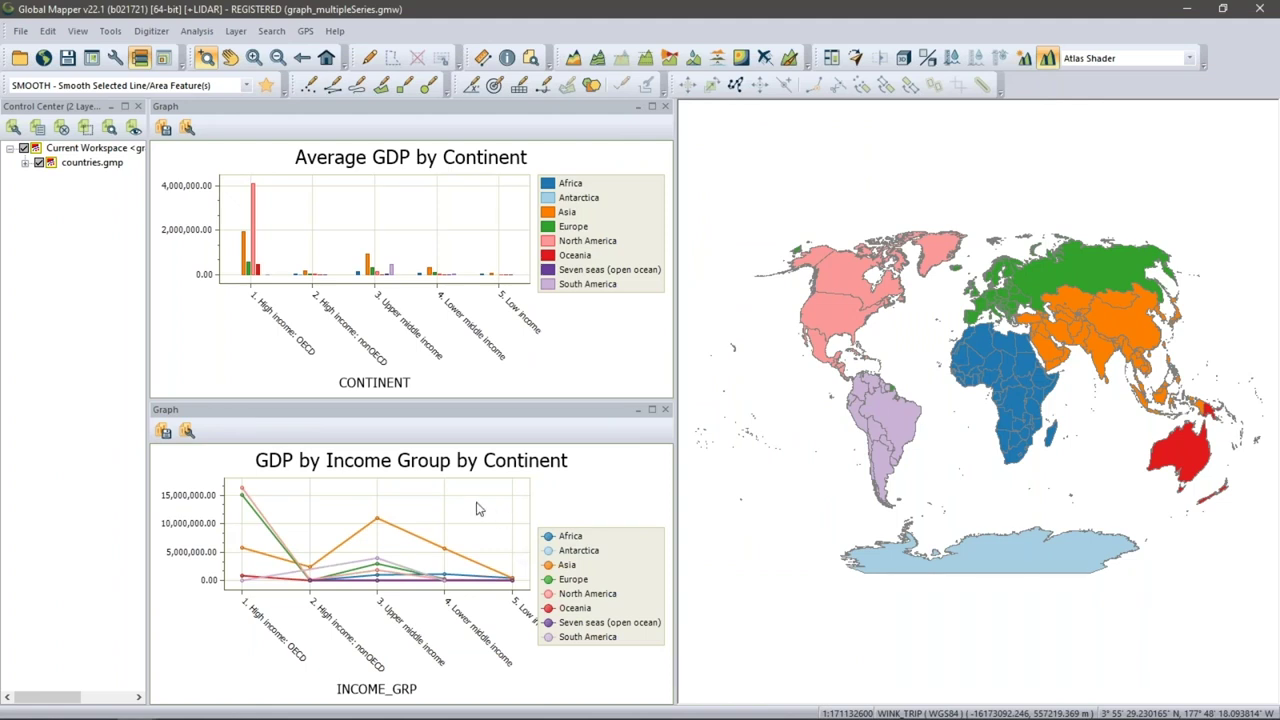
Step: Inspect the countries.shp attribute table and the actions available for a record, close it, and switch to the PowerPoint slide show
left_click(24, 165)
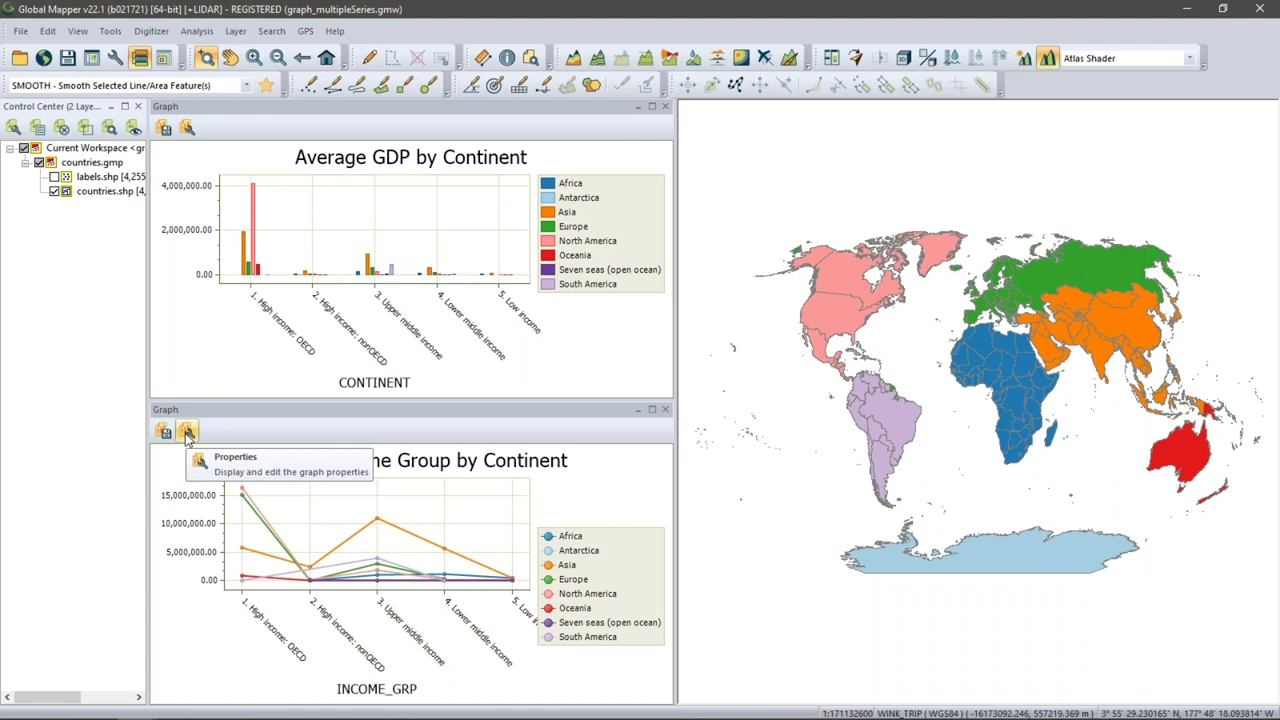
right_click(81, 193)
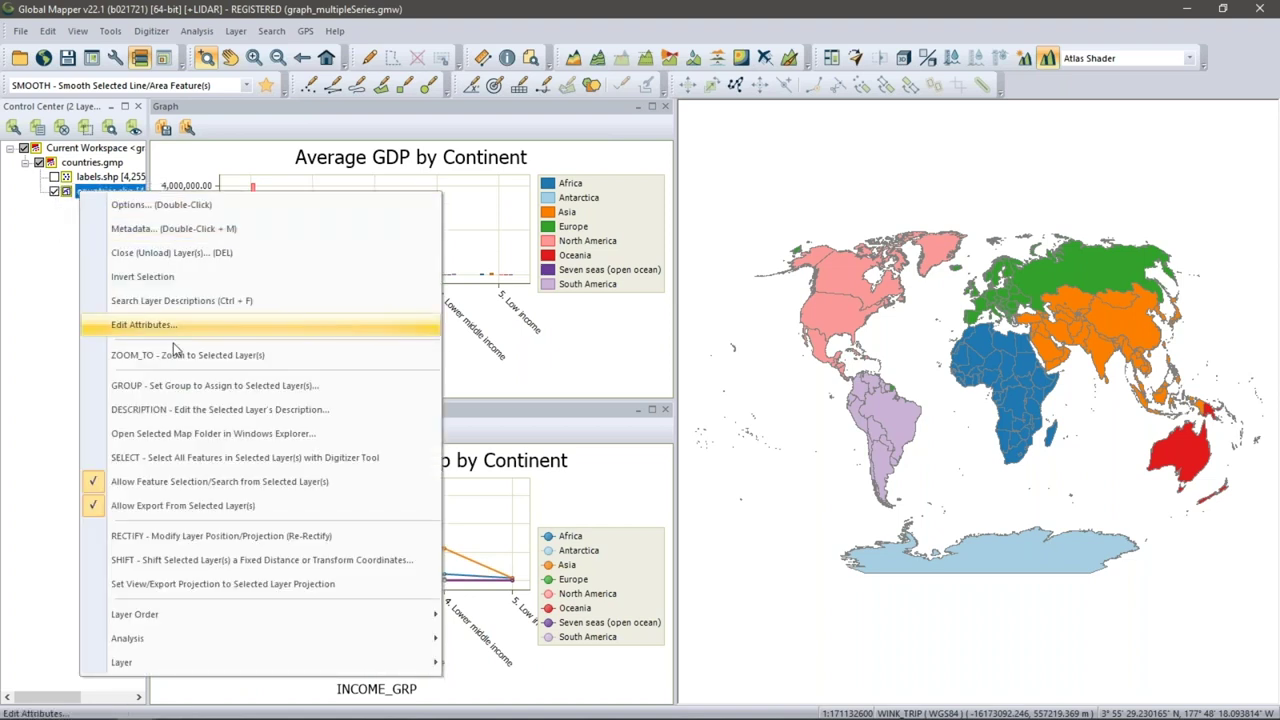
left_click(172, 326)
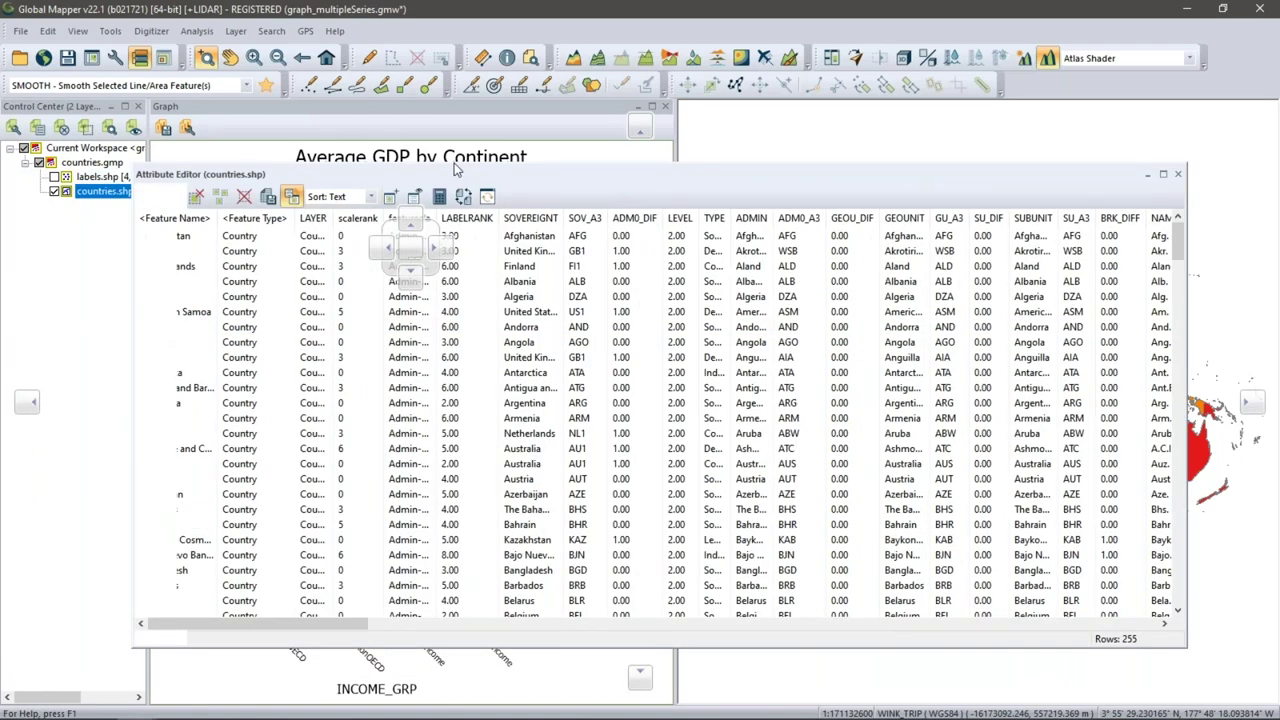
left_click(476, 323)
right_click(476, 323)
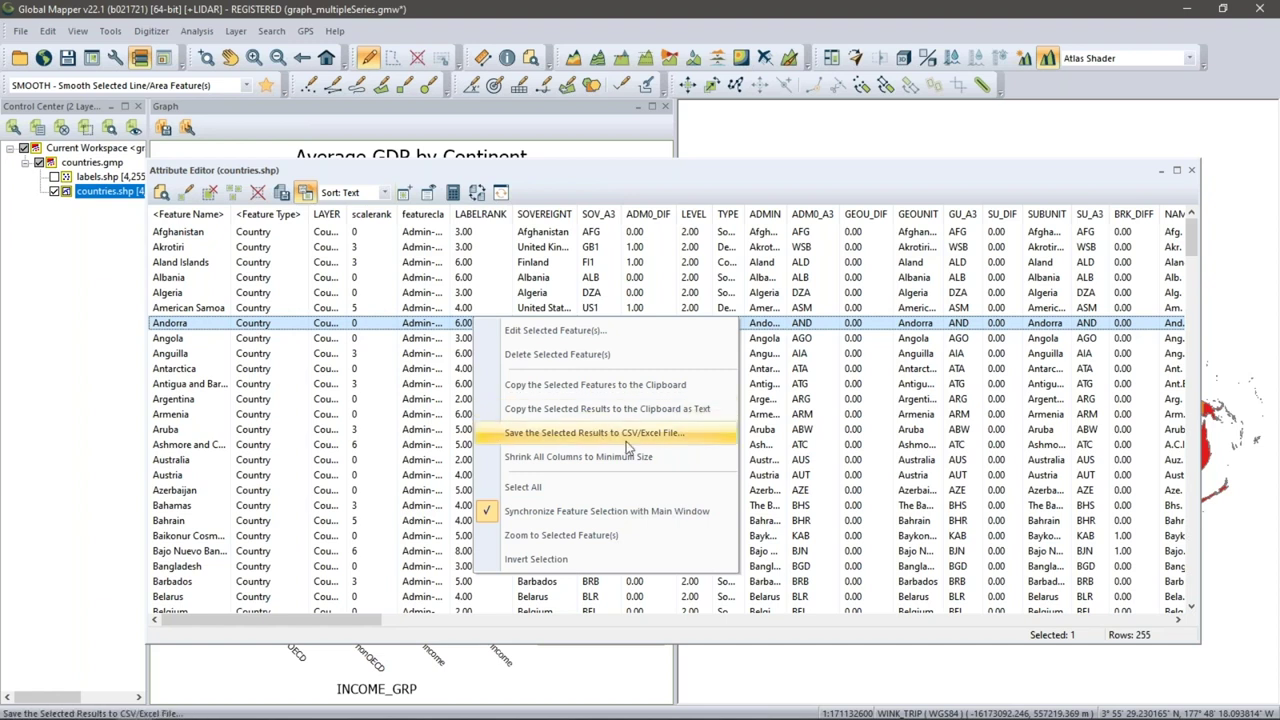
left_click(1195, 172)
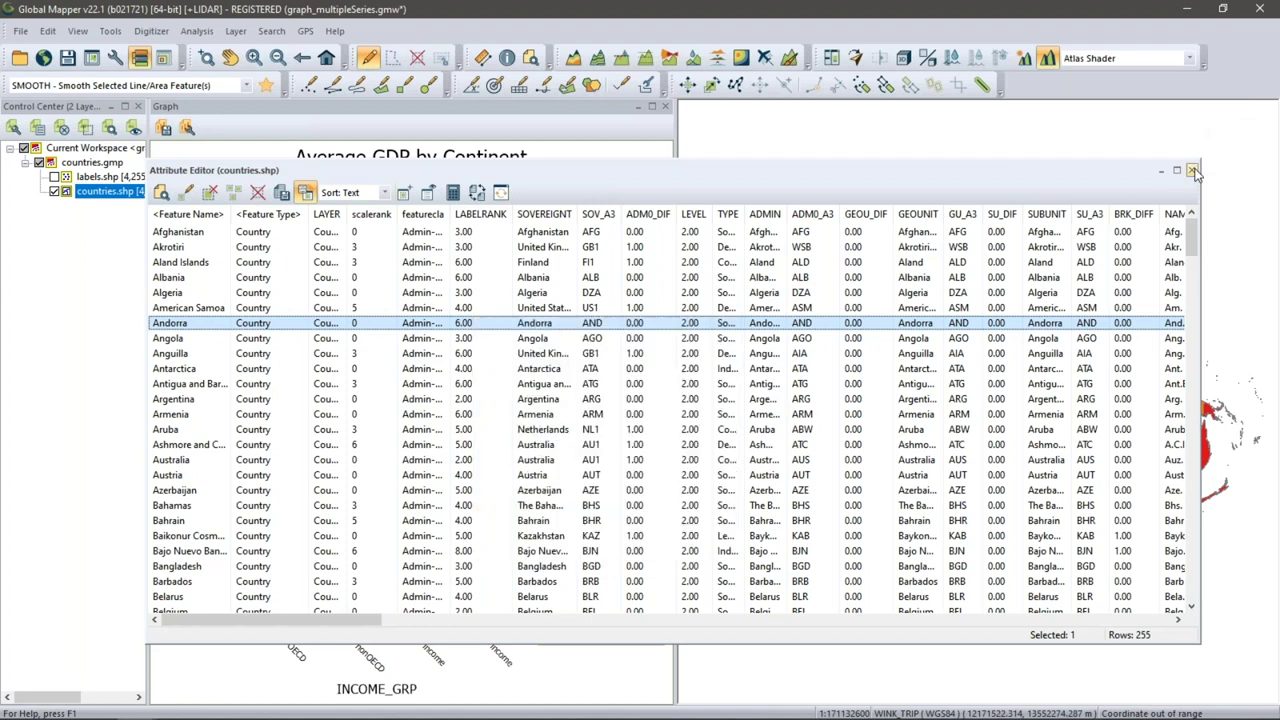
left_click(1195, 172)
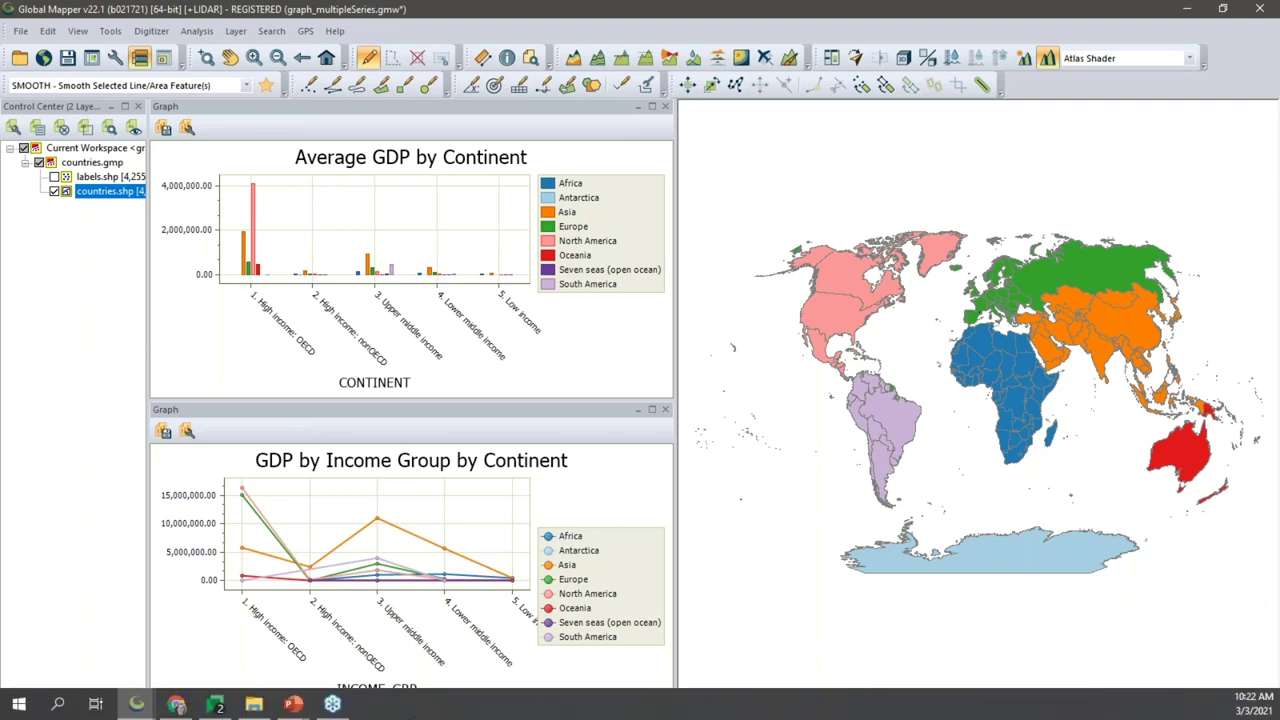
mouse_move(298, 706)
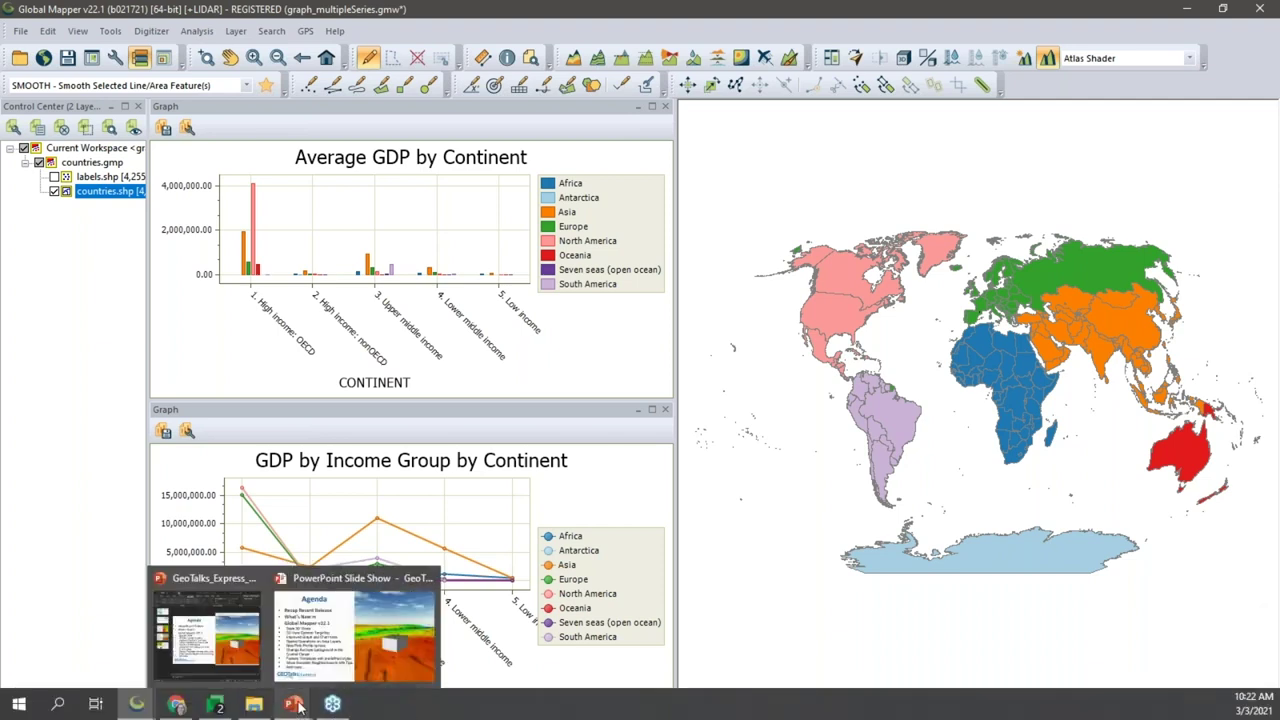
left_click(320, 676)
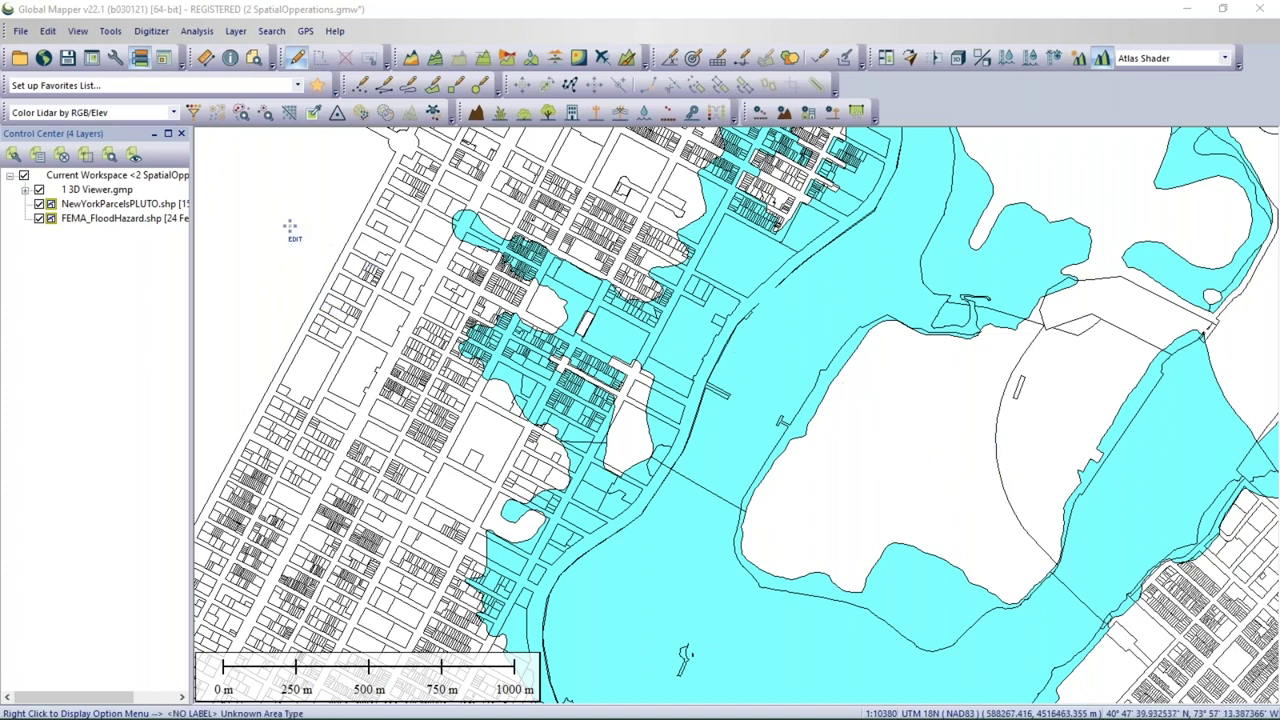
Step: Toggle the FEMA_FloodHazard.shp layer off and on to compare it with the parcels, leaving it shown and selected
left_click(40, 218)
left_click(40, 218)
left_click(40, 218)
left_click(40, 218)
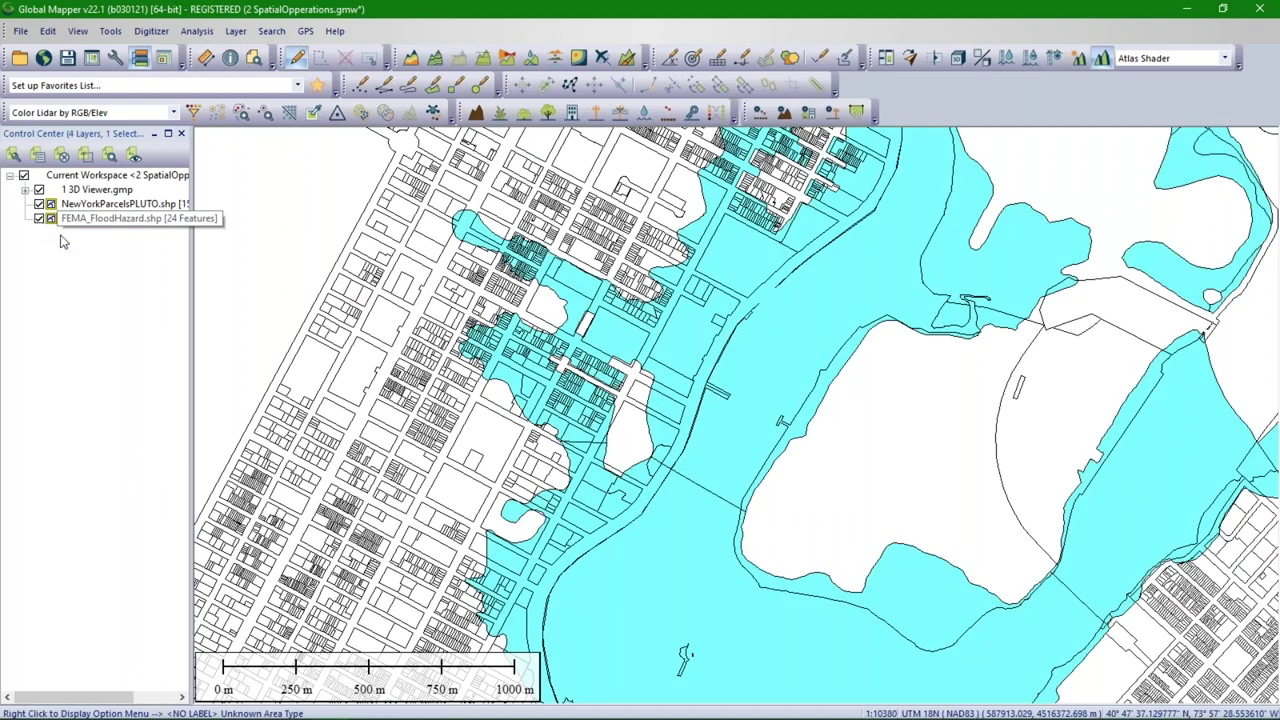
left_click(100, 218)
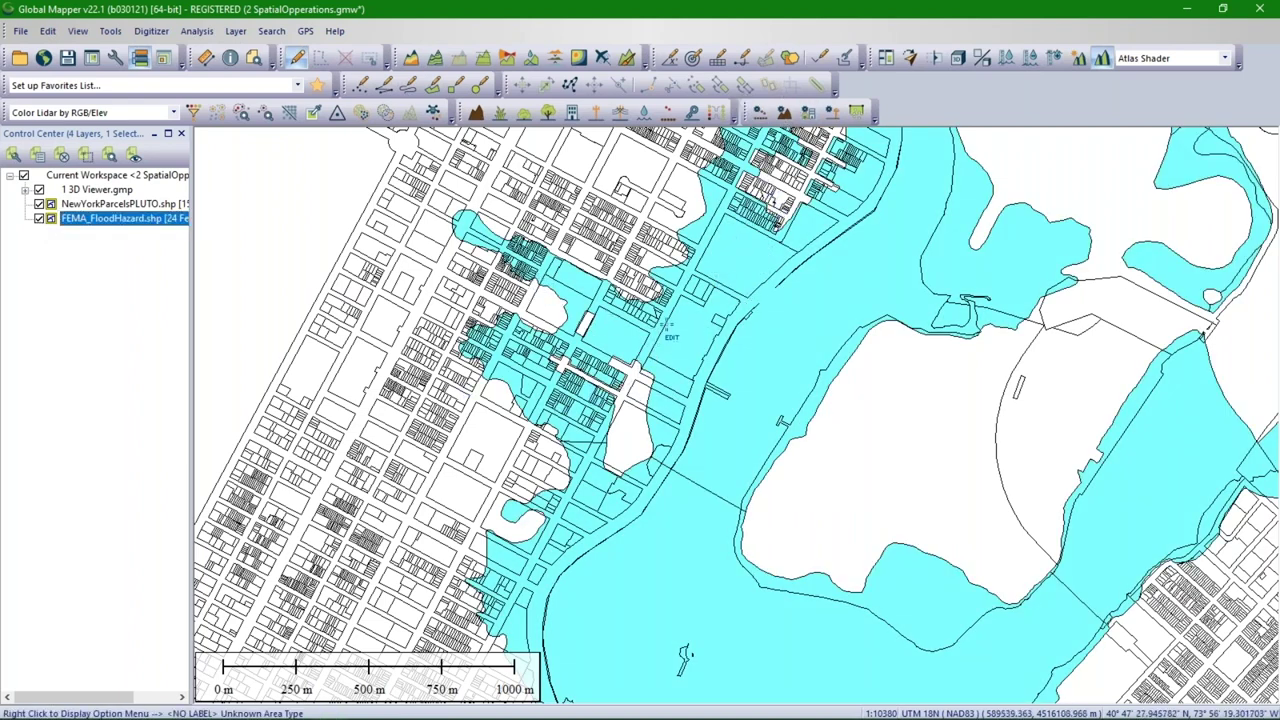
Step: Start Spatial Operations, review the available operation types, and keep Intersection as the operation
left_click(789, 62)
left_click_drag(467, 141, 486, 159)
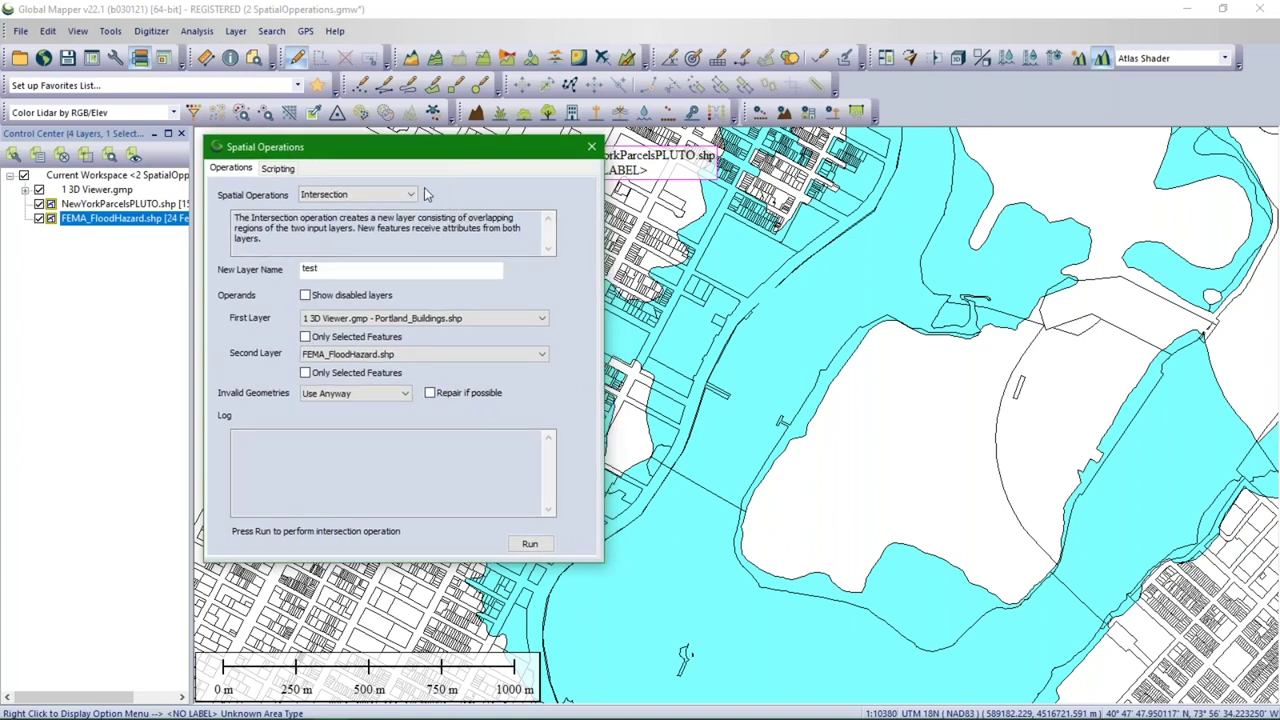
left_click(412, 197)
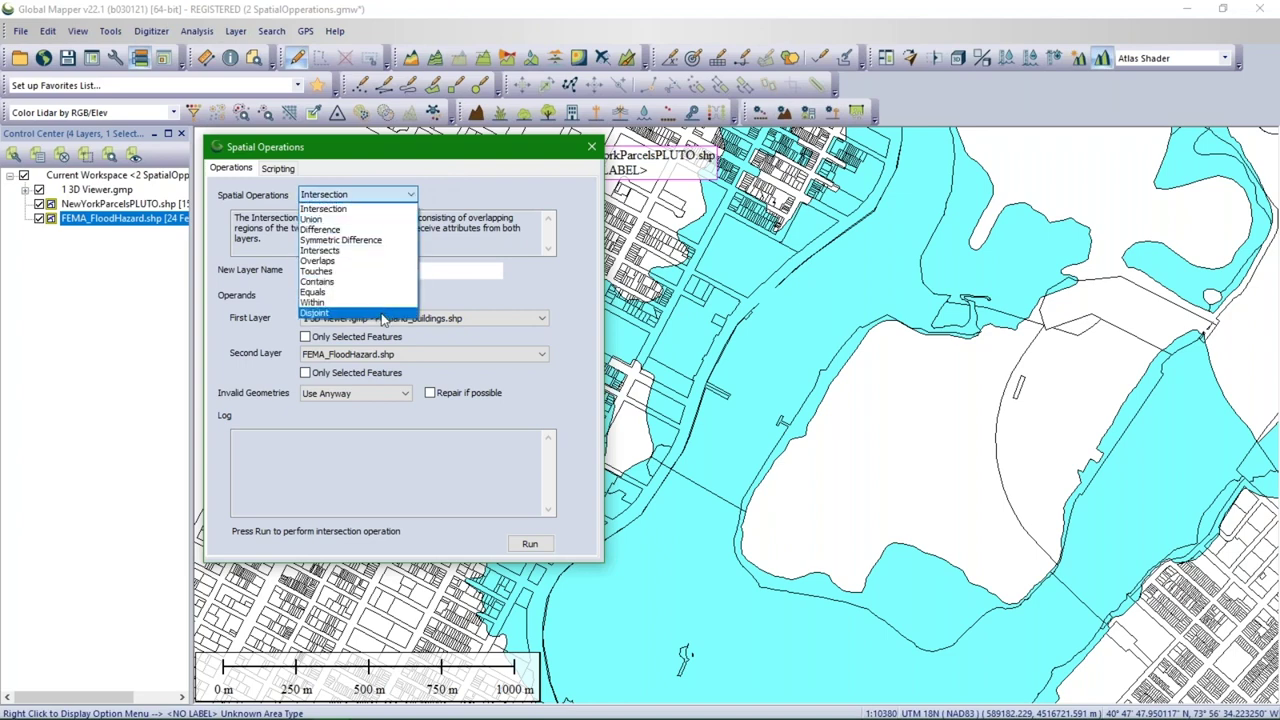
left_click(389, 209)
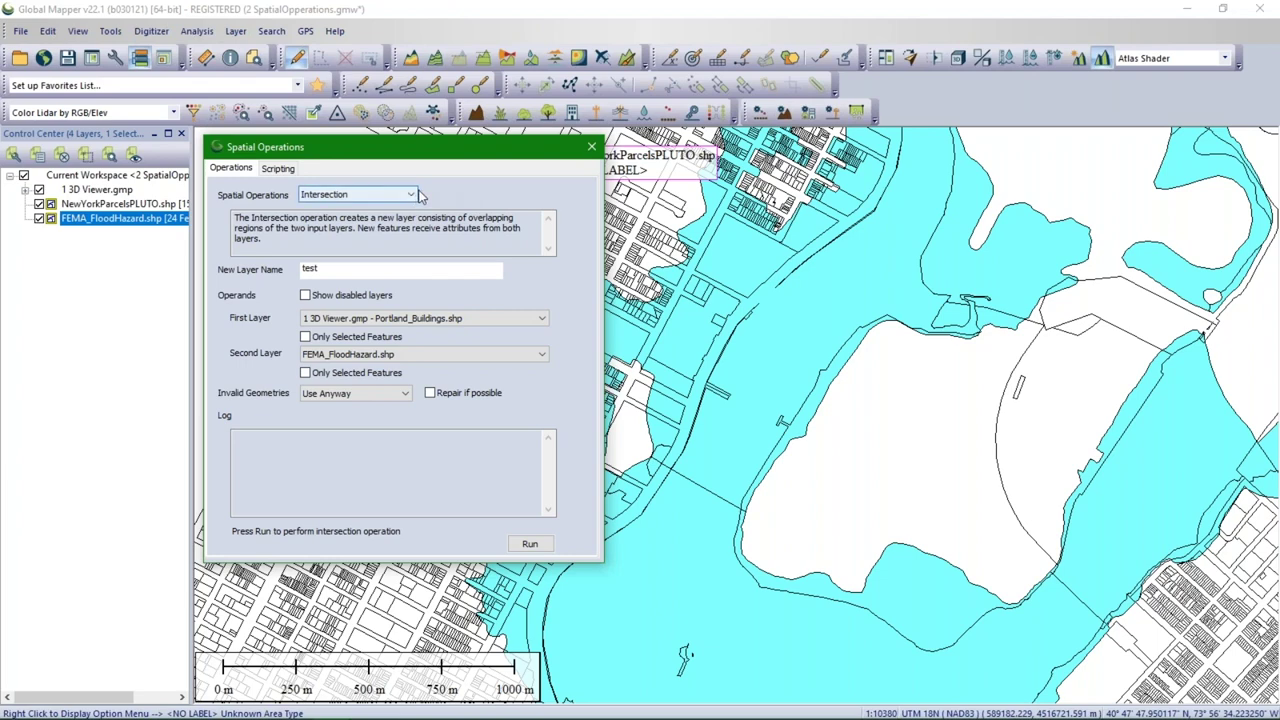
Step: Set NewYorkParcelsPLUTO.shp as the first layer, keeping FEMA_FloodHazard.shp as the second, and compare the two on the map
left_click_drag(451, 151, 447, 67)
left_click(445, 234)
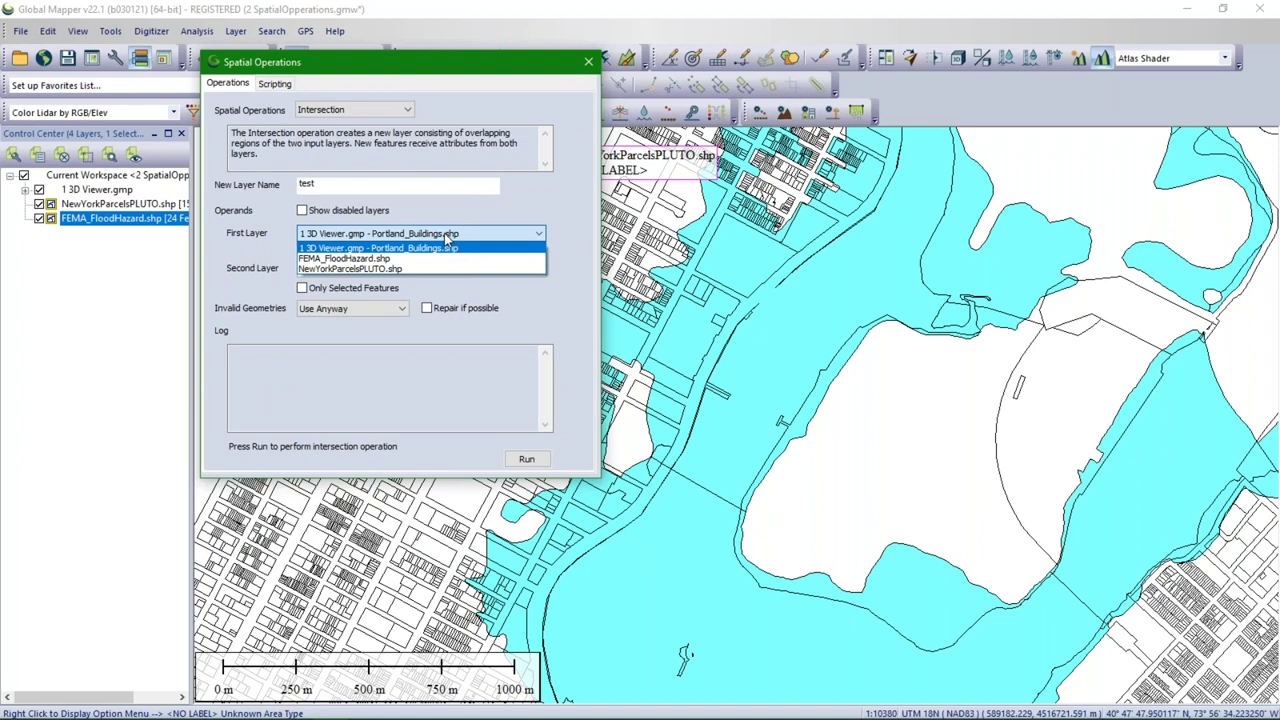
left_click(445, 268)
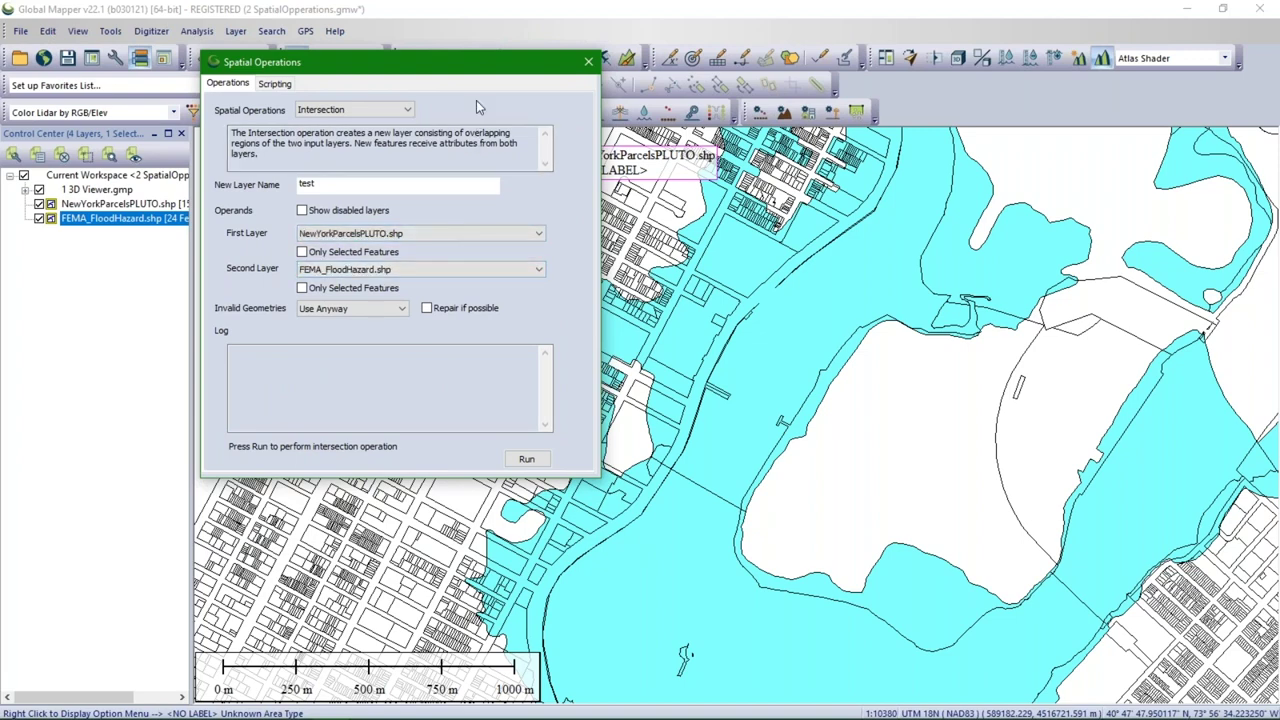
left_click_drag(463, 73, 363, 313)
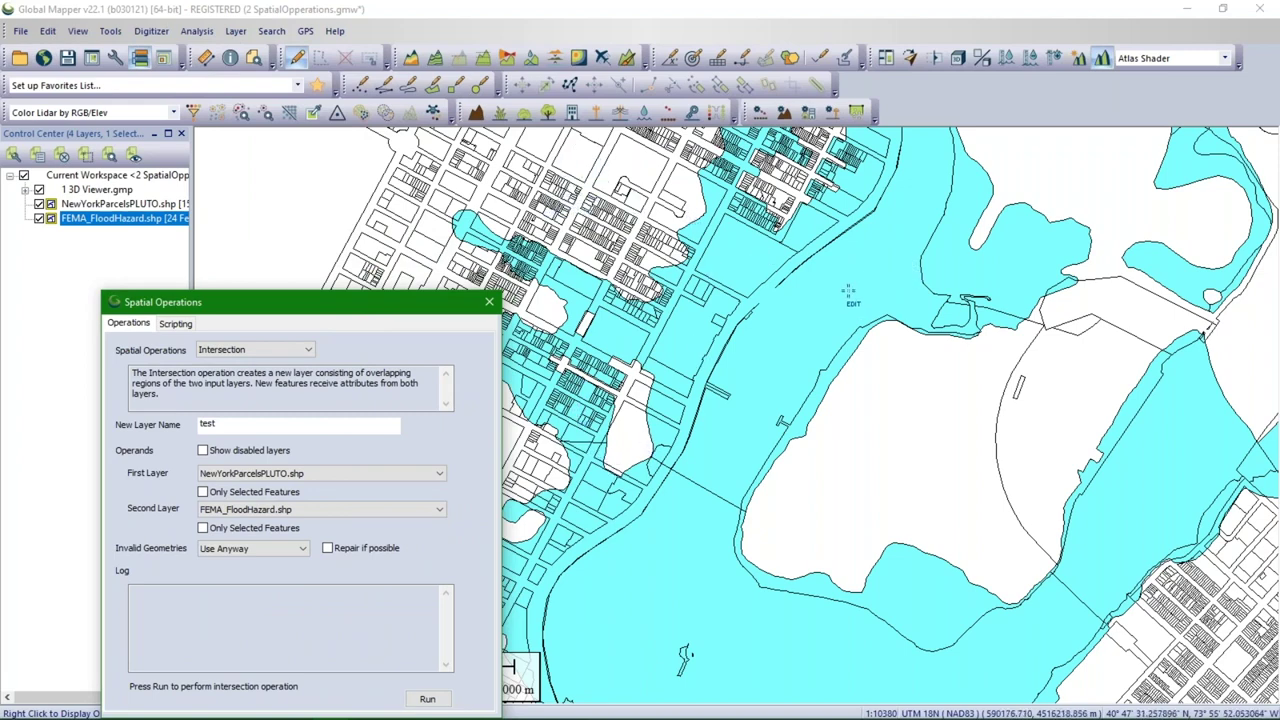
left_click_drag(413, 307, 512, 85)
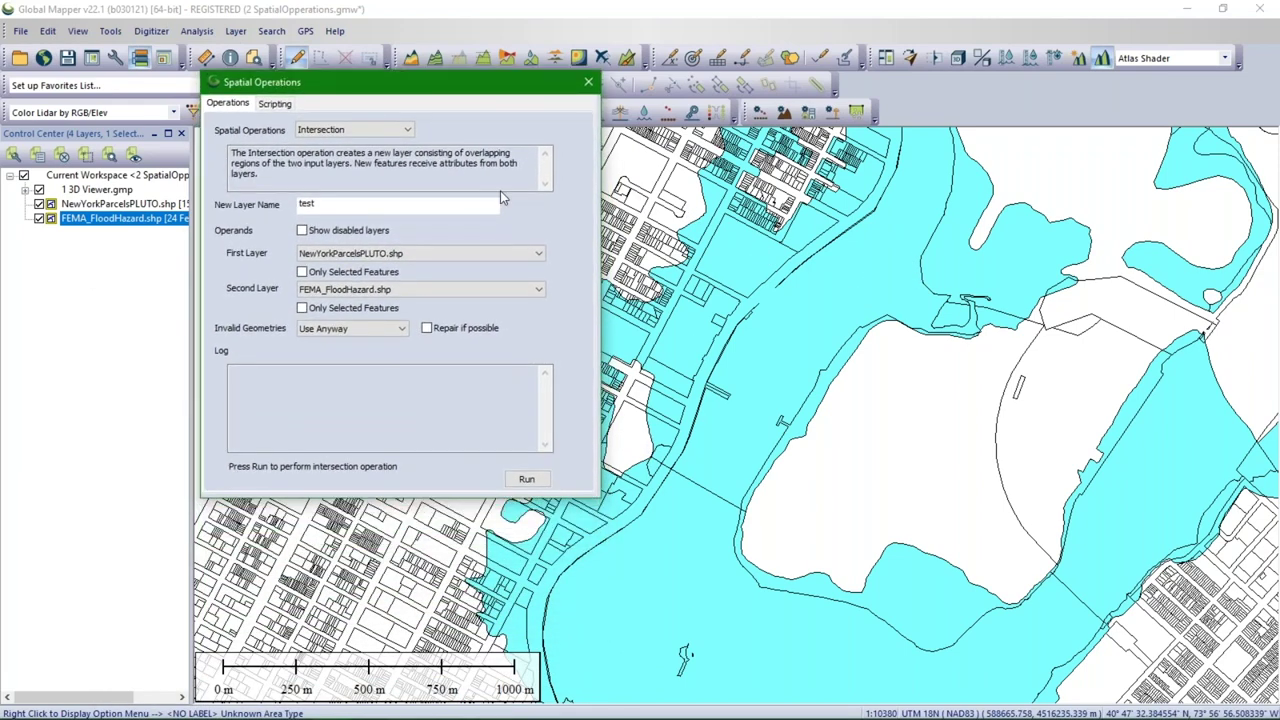
Step: Change the spatial operation to Intersects and check the overlap of the parcel and flood hazard layers on the map
left_click(405, 130)
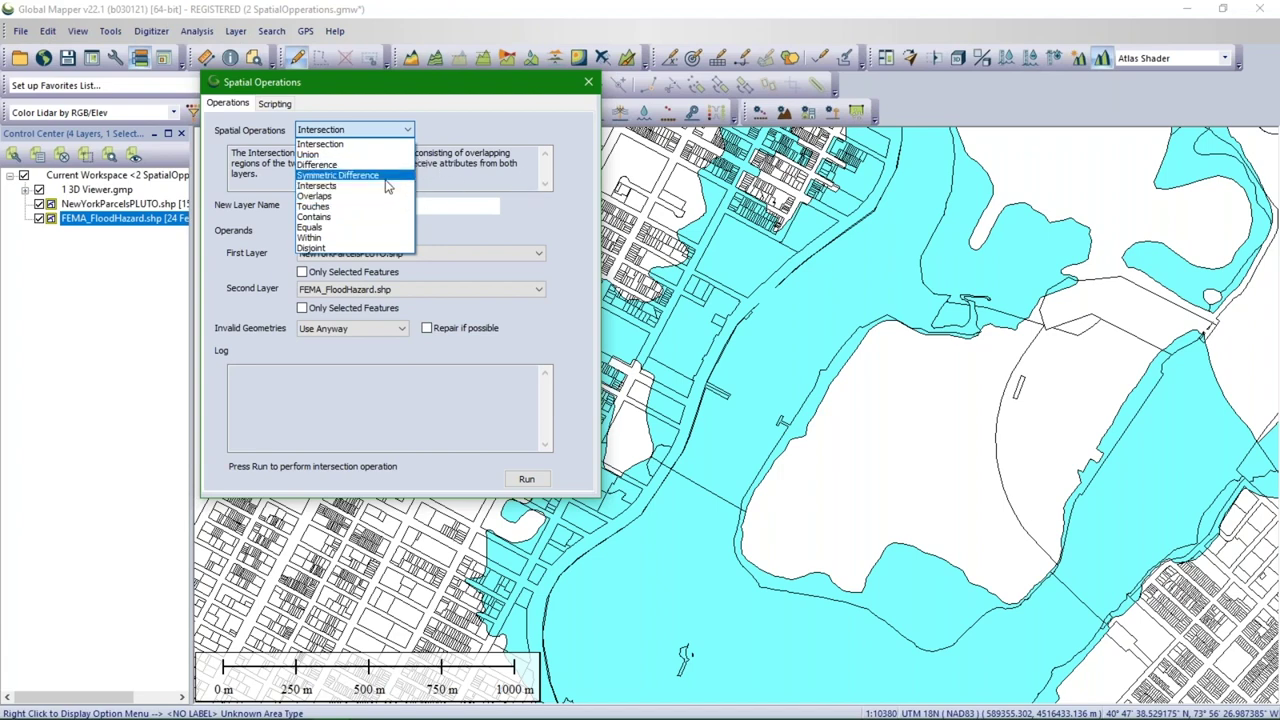
left_click(389, 187)
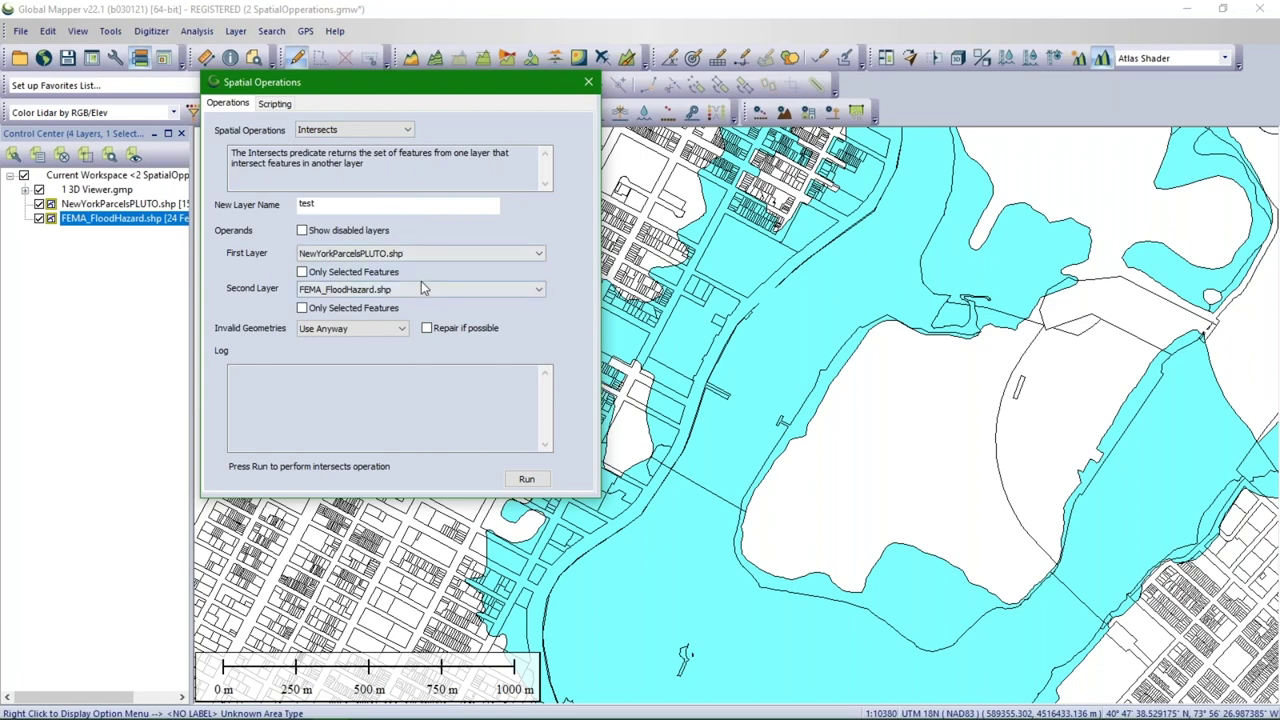
left_click_drag(420, 113, 306, 103)
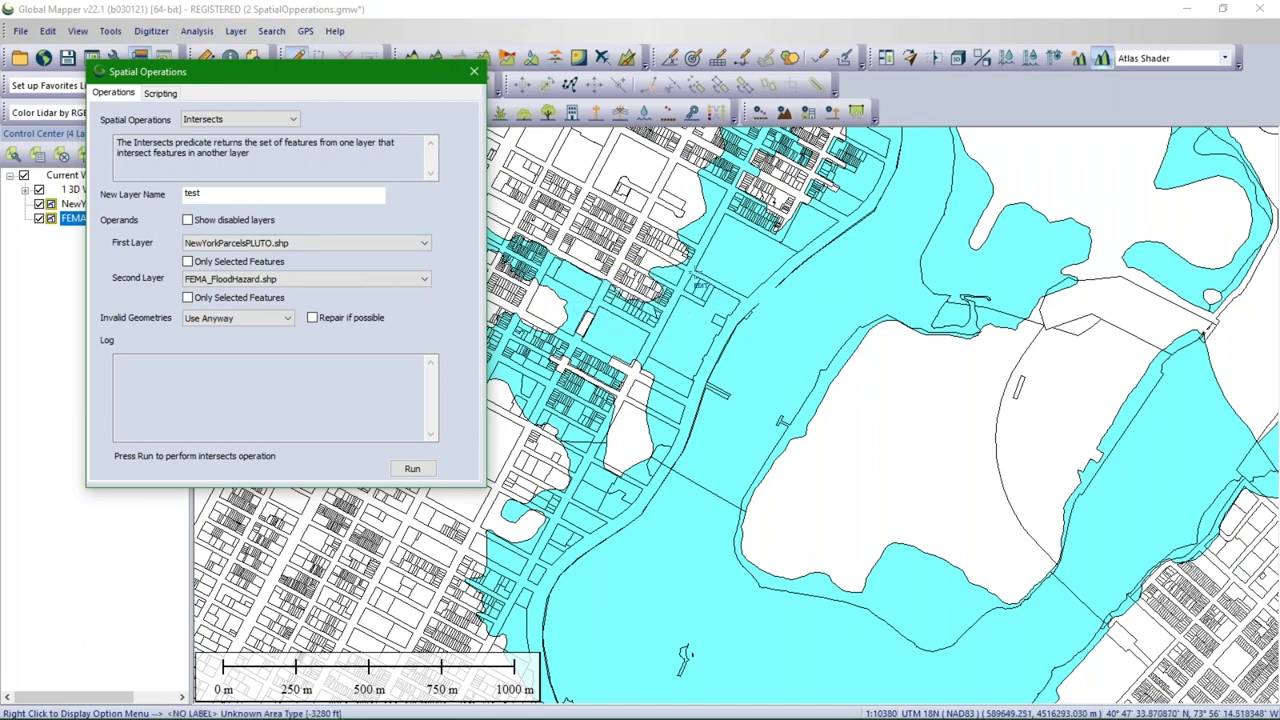
left_click(378, 280)
left_click(378, 278)
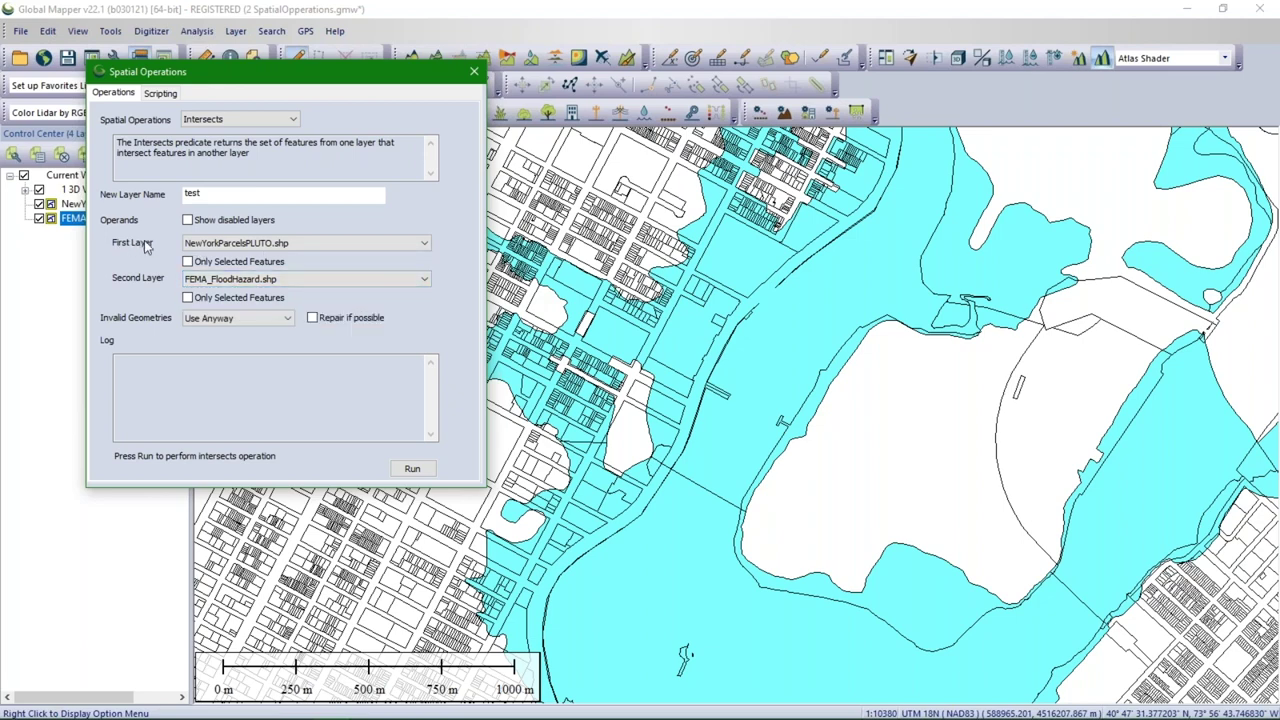
Step: Name the new layer "Intersects" and run the operation on the parcel and flood hazard layers
left_click_drag(203, 194, 172, 195)
key("BackSpace")
type("Intersects")
left_click(406, 467)
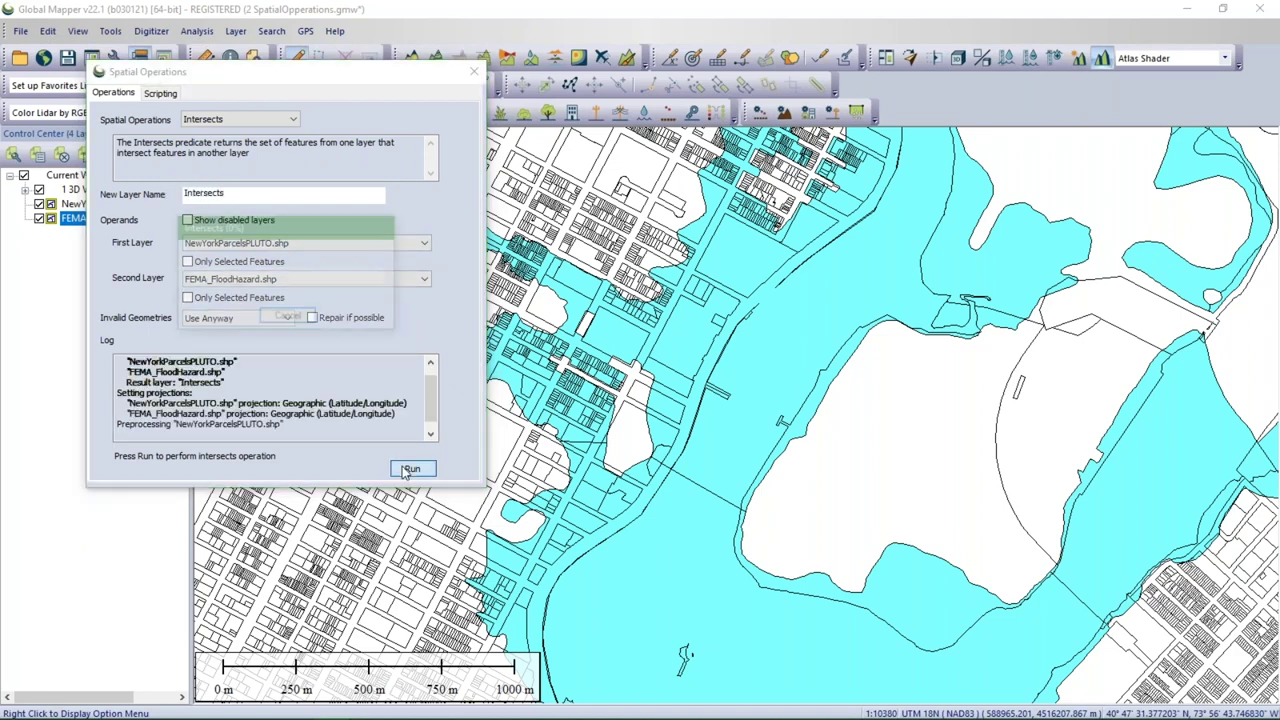
Step: Hide the FEMA_FloodHazard.shp and NewYorkParcelsPLUTO.shp layers so only the Intersects parcels can be examined, keeping the dialog clear of the layer list
left_click_drag(351, 66, 83, 300)
left_click(39, 233)
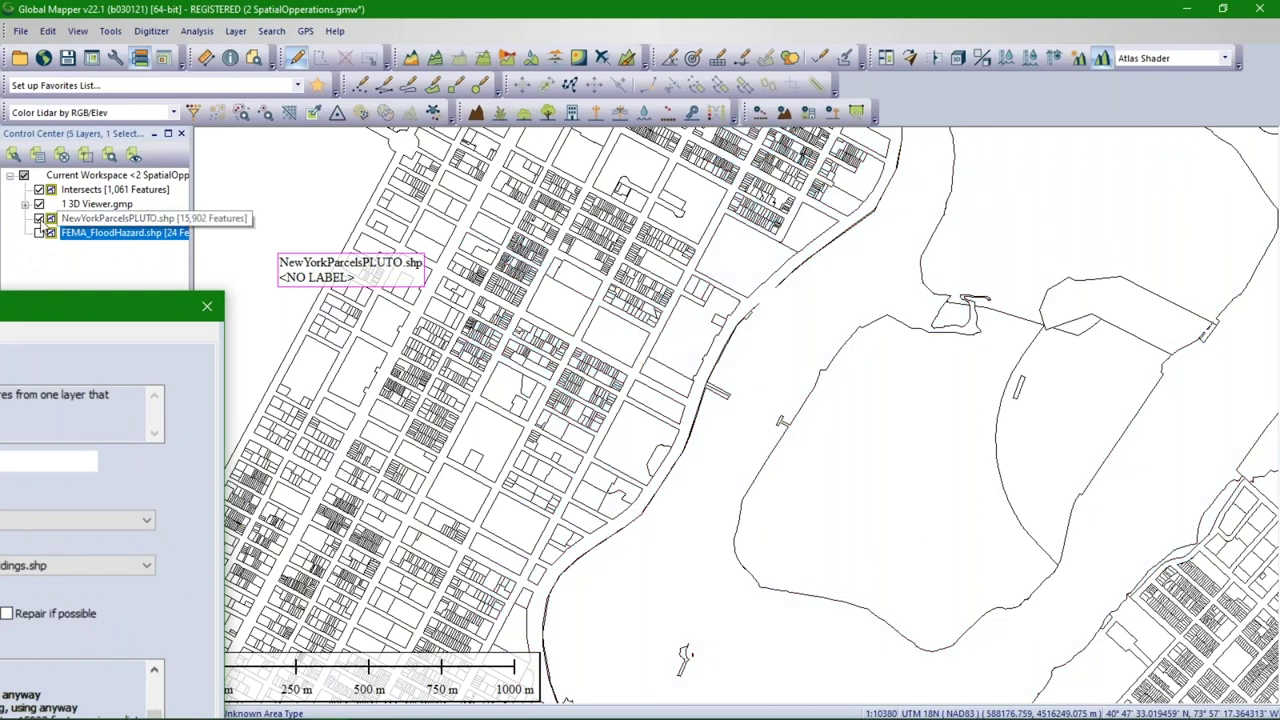
left_click(39, 218)
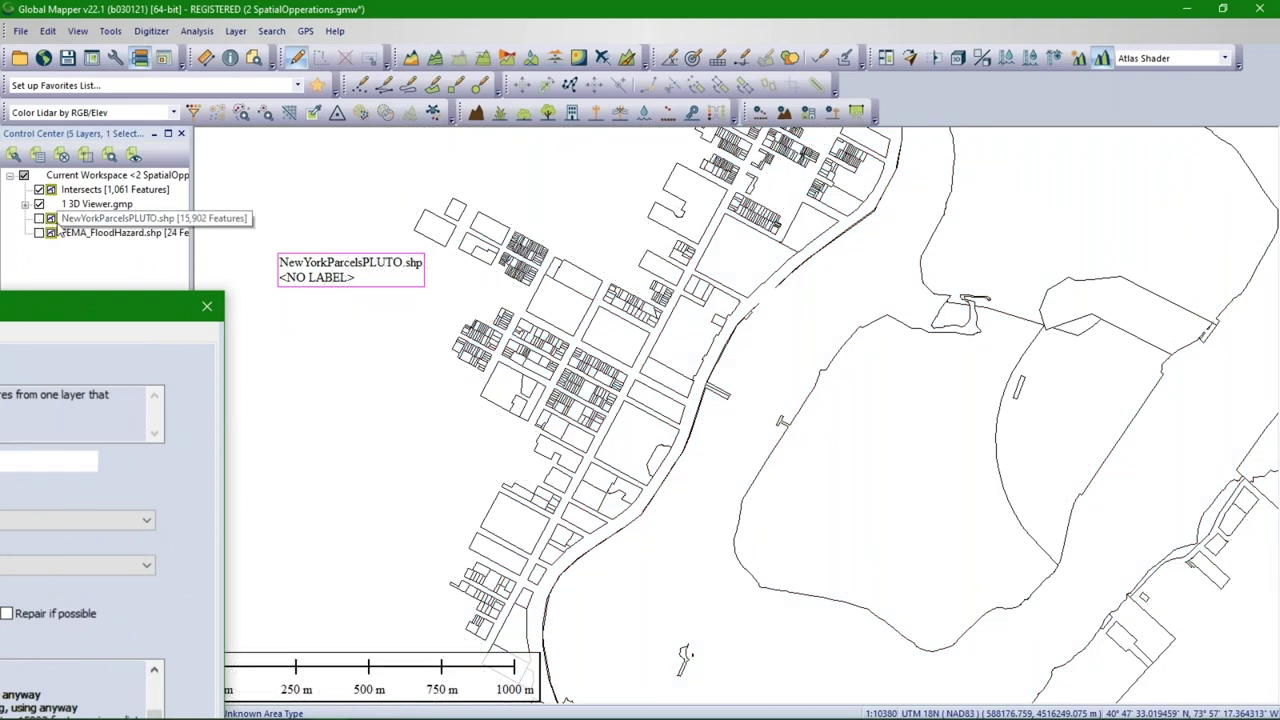
left_click(60, 220)
left_click(153, 270)
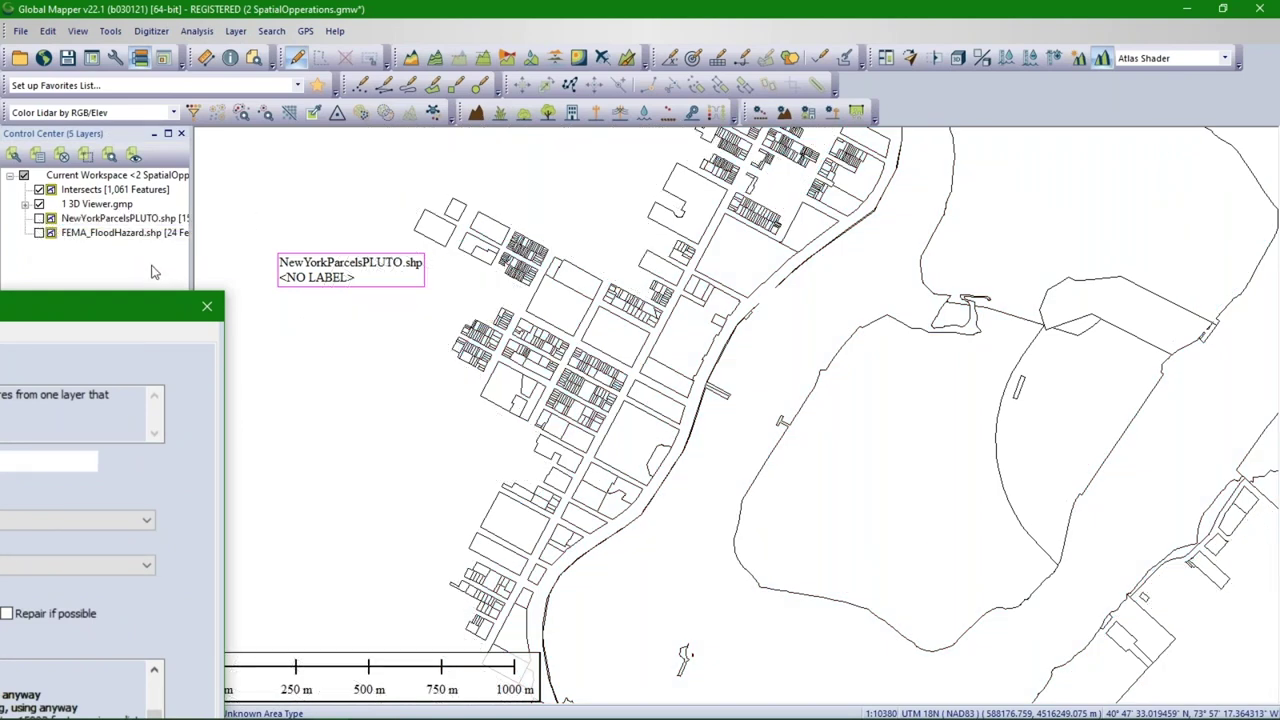
left_click_drag(119, 299, 81, 273)
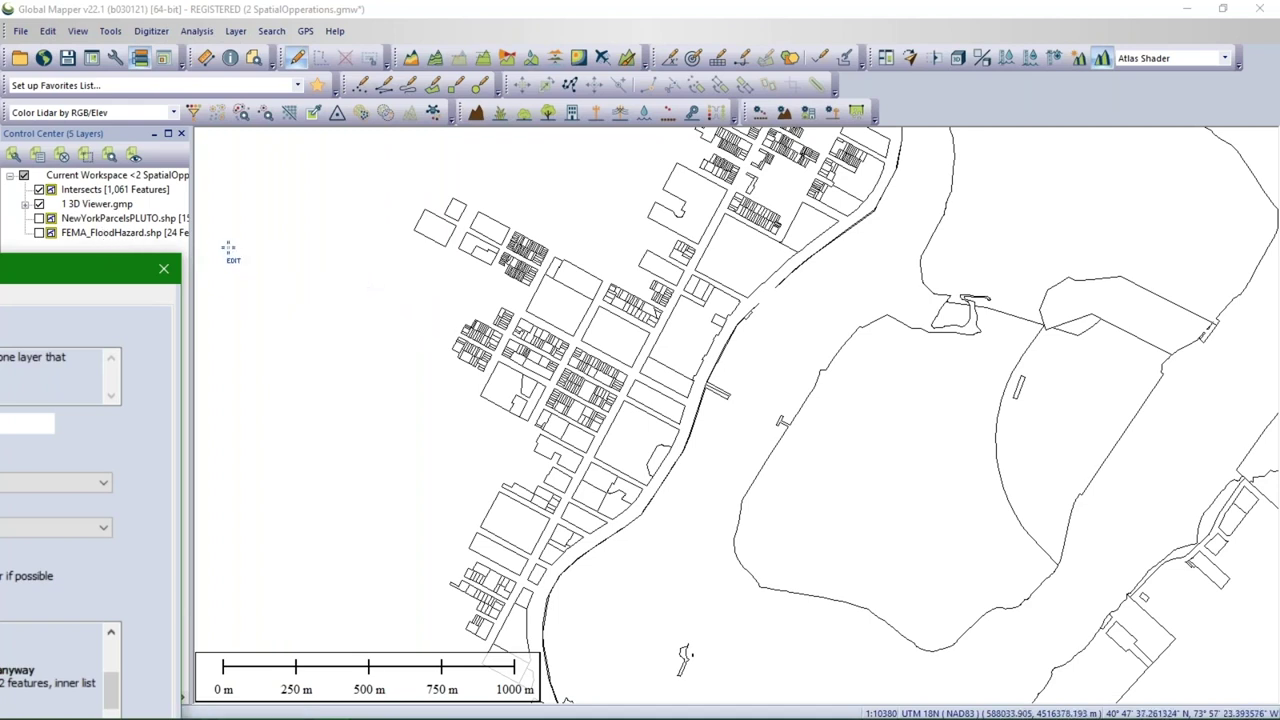
Step: Examine the attribute columns of the Intersects layer in the Attribute Editor and close it
right_click(157, 190)
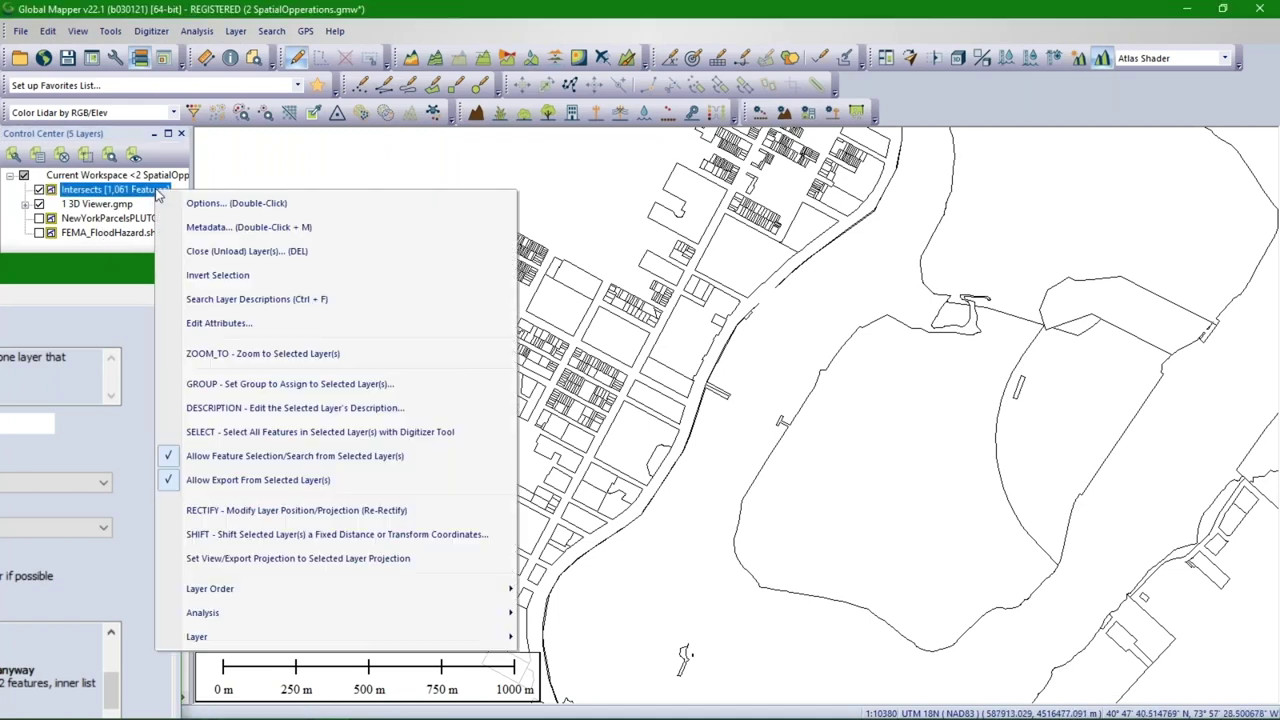
left_click(267, 325)
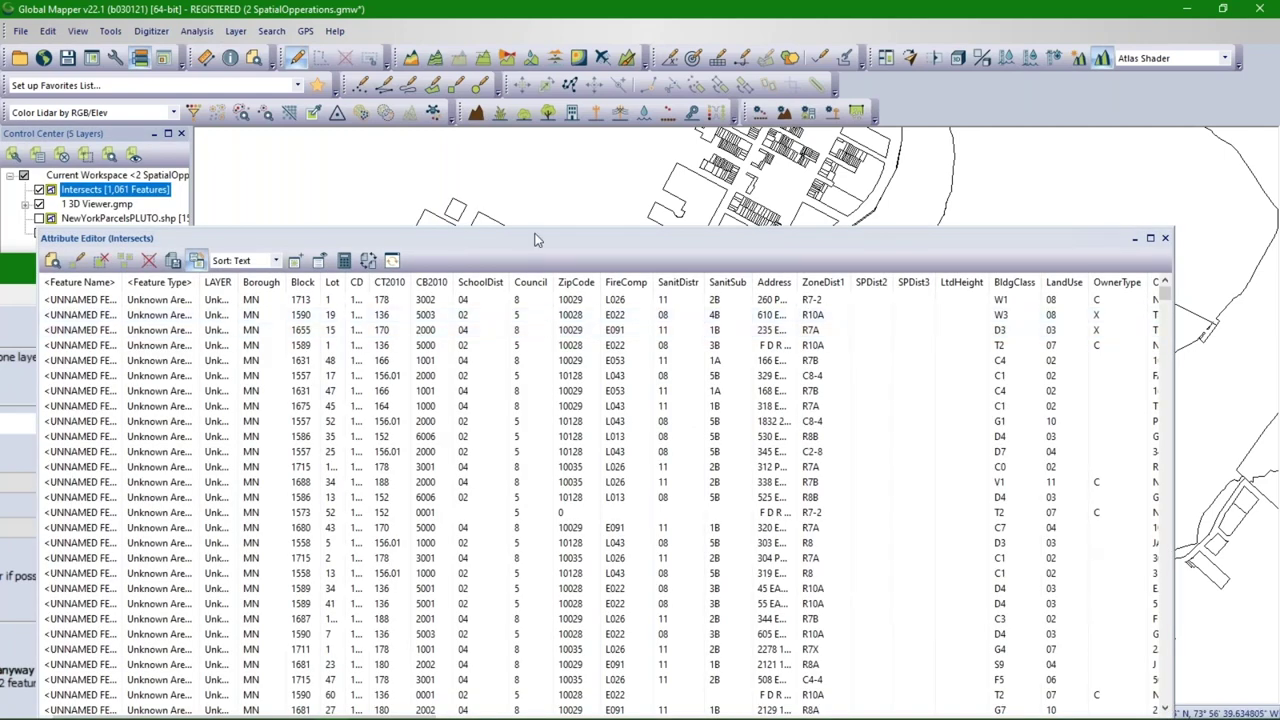
left_click_drag(535, 240, 554, 86)
left_click_drag(525, 575, 831, 573)
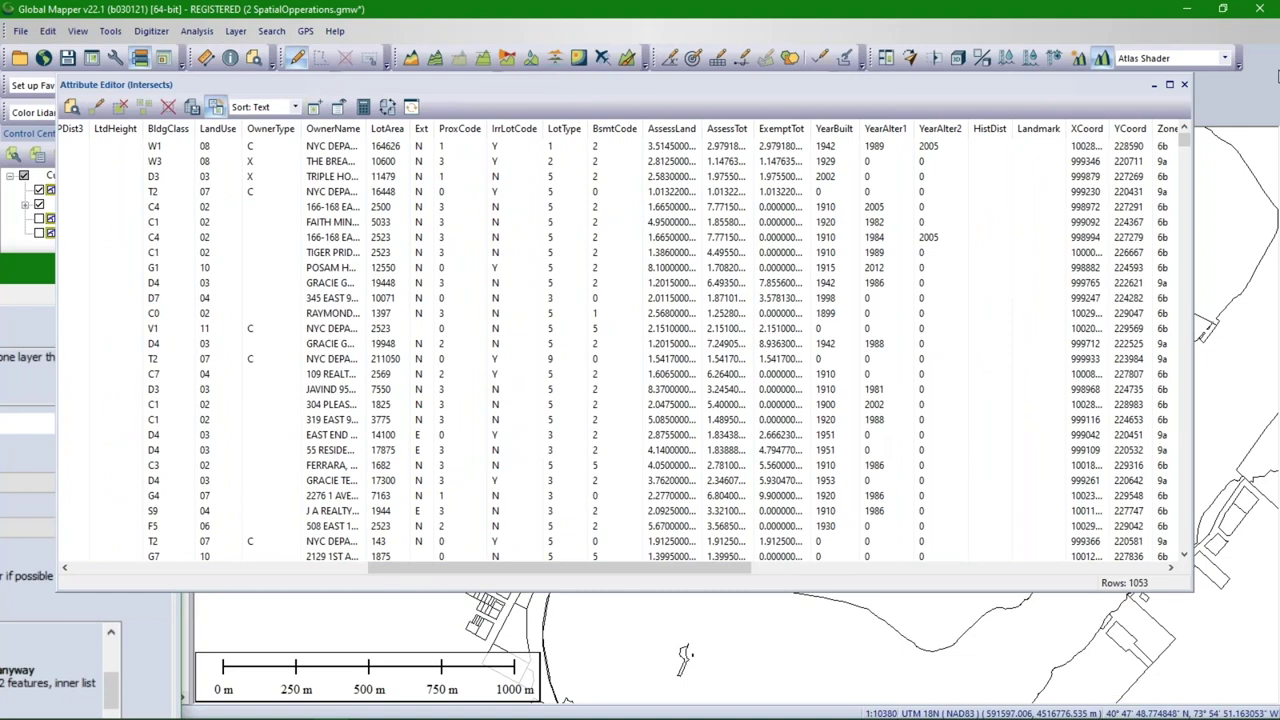
left_click(1185, 87)
Step: Bring the Spatial Operations dialog back into view and change the spatial operation to Overlaps
left_click_drag(74, 290, 493, 102)
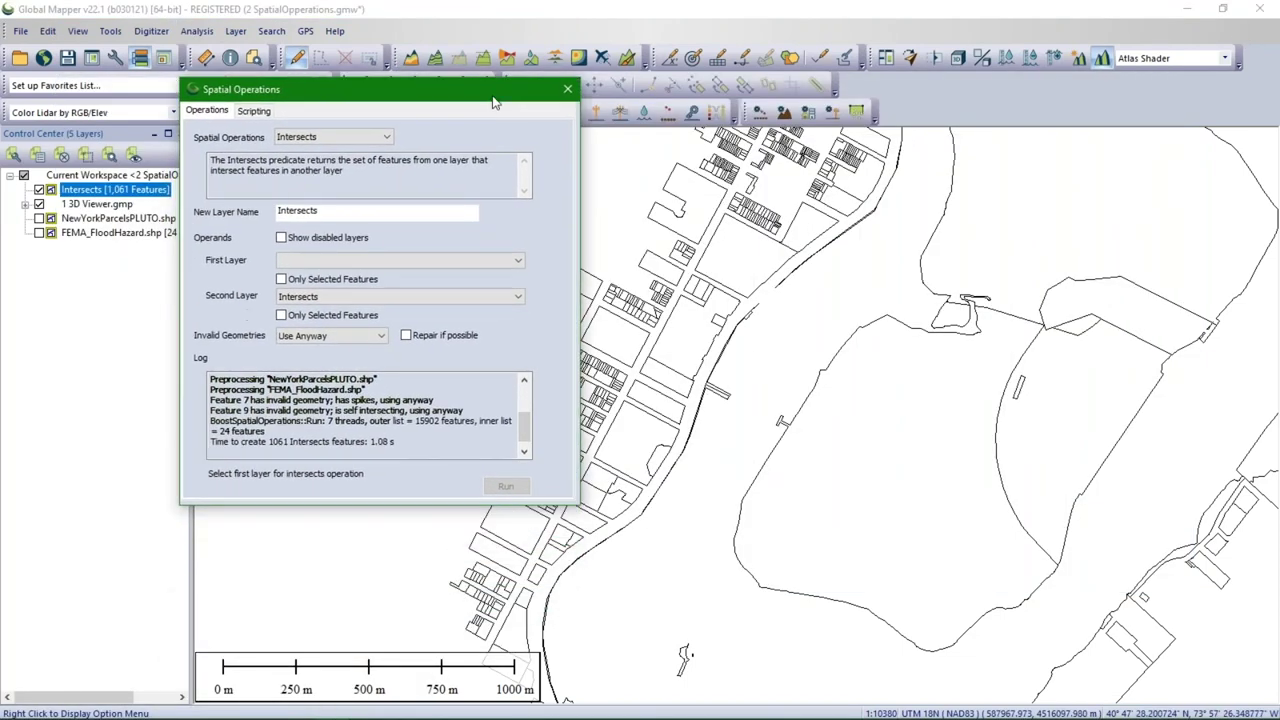
left_click(377, 139)
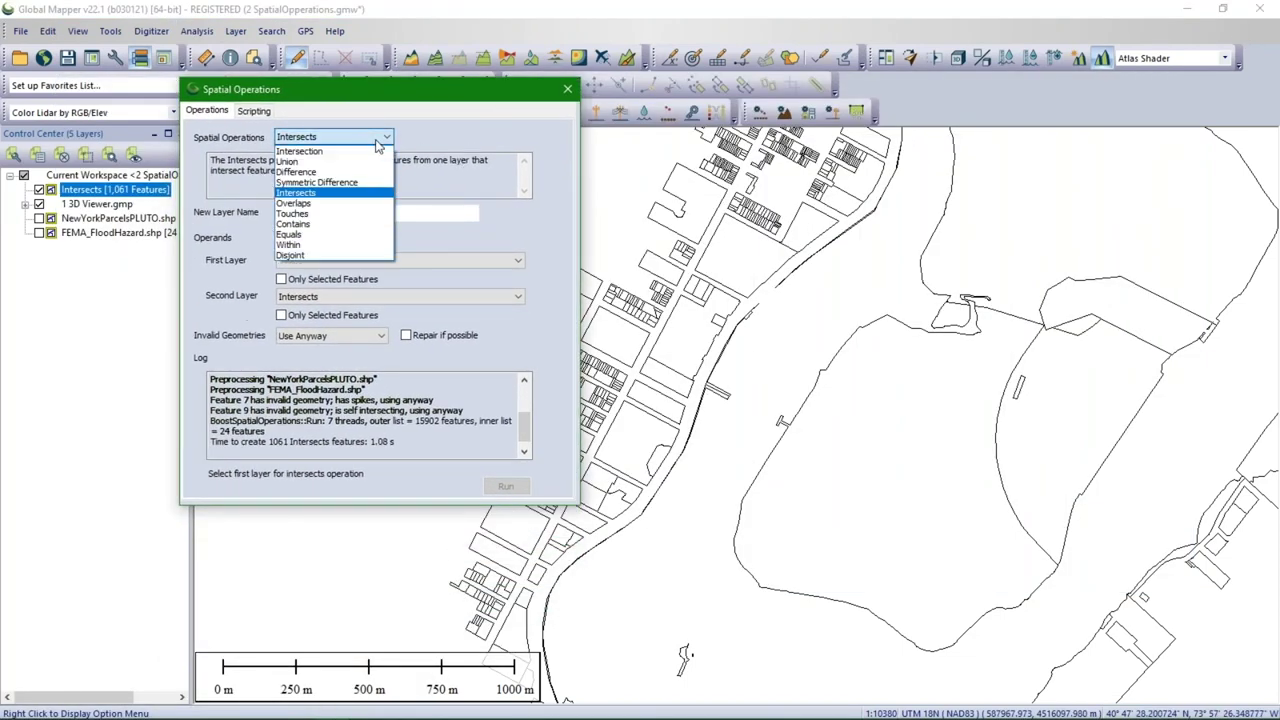
left_click(373, 204)
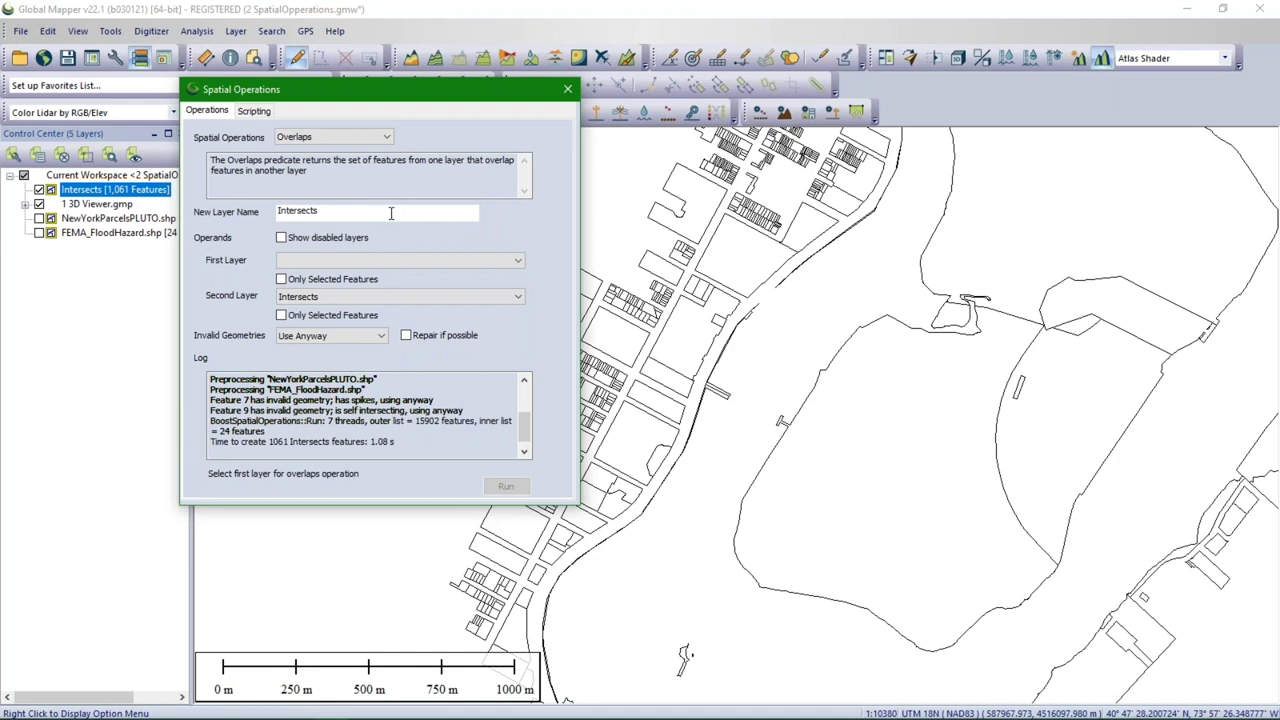
left_click(386, 140)
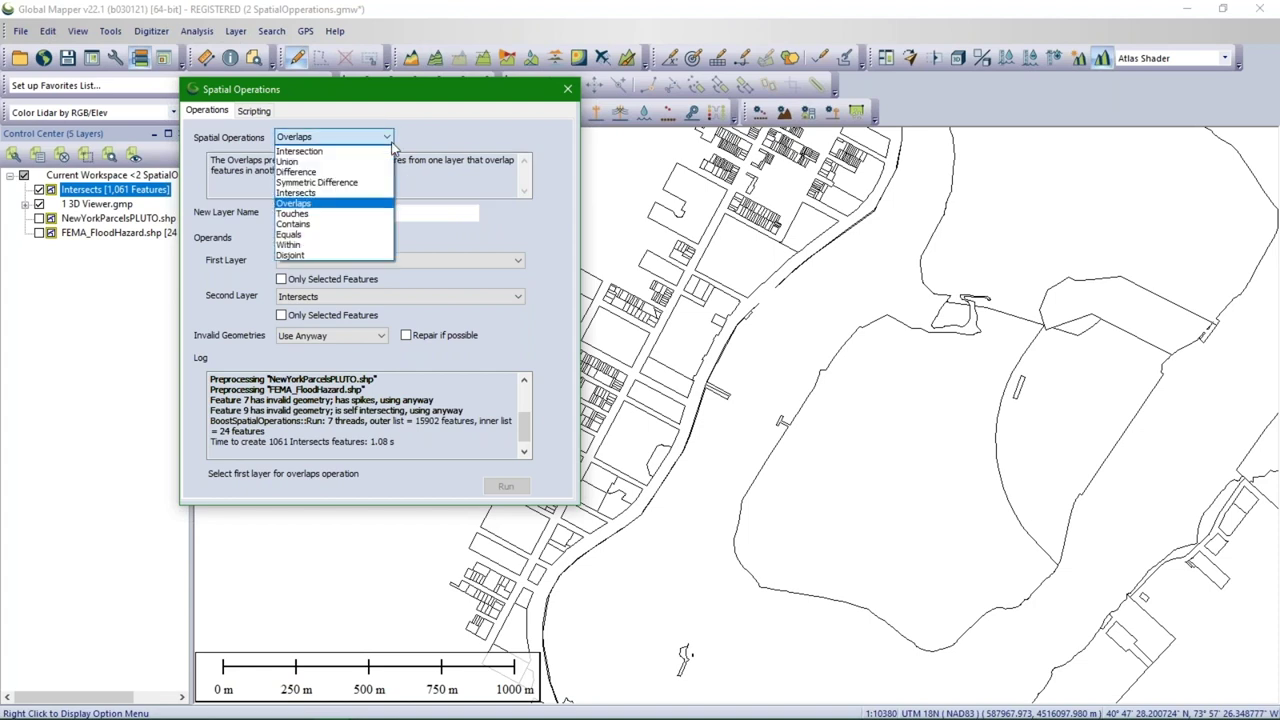
left_click(340, 203)
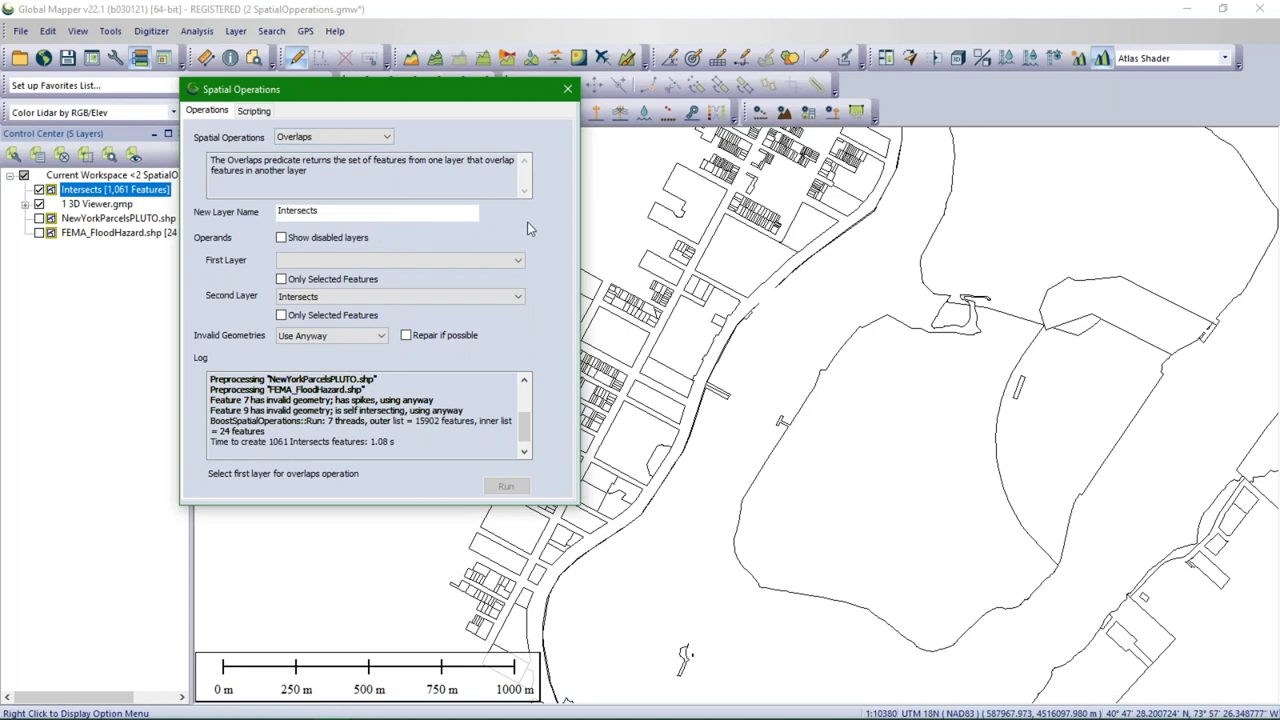
Step: Show the NewYorkParcelsPLUTO.shp and FEMA_FloodHazard.shp layers on the map and hide the Intersects layer
left_click_drag(410, 96, 434, 84)
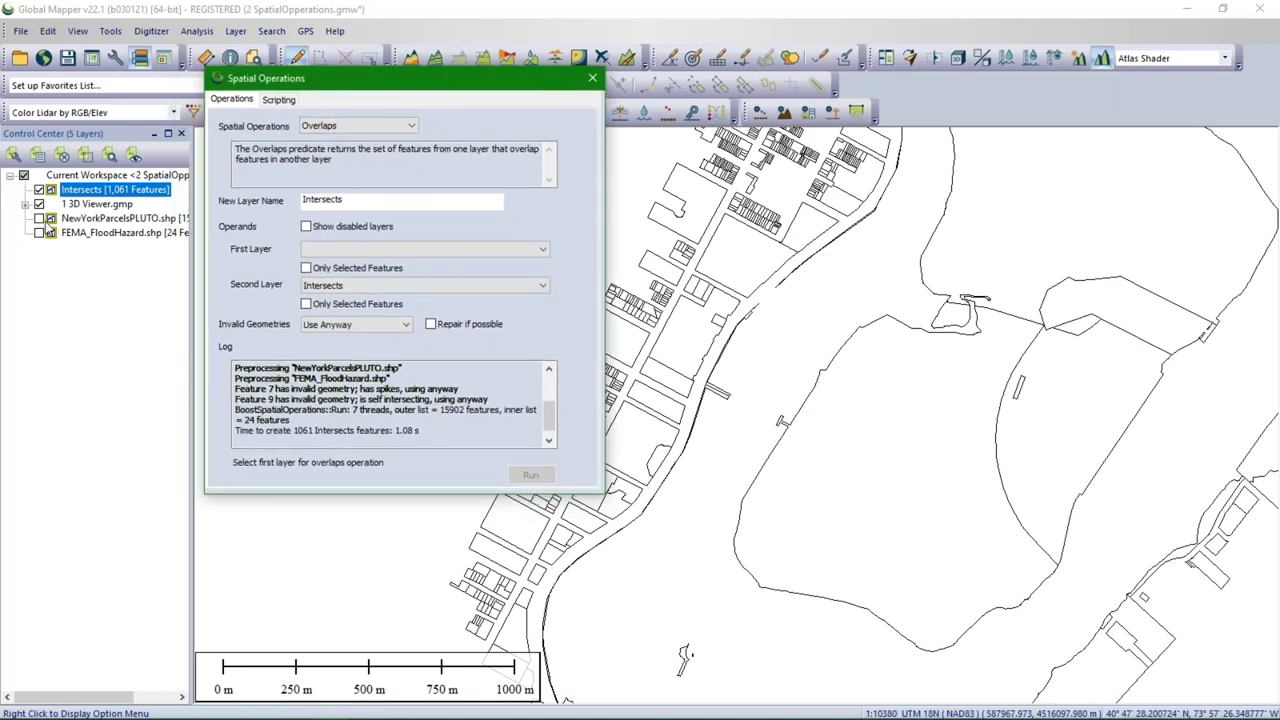
left_click(38, 218)
left_click(38, 232)
left_click_drag(287, 83, 315, 103)
Step: Set NewYorkParcelsPLUTO.shp as the first layer of the Overlaps operation, keeping FEMA_FloodHazard.shp as the second
left_click(400, 147)
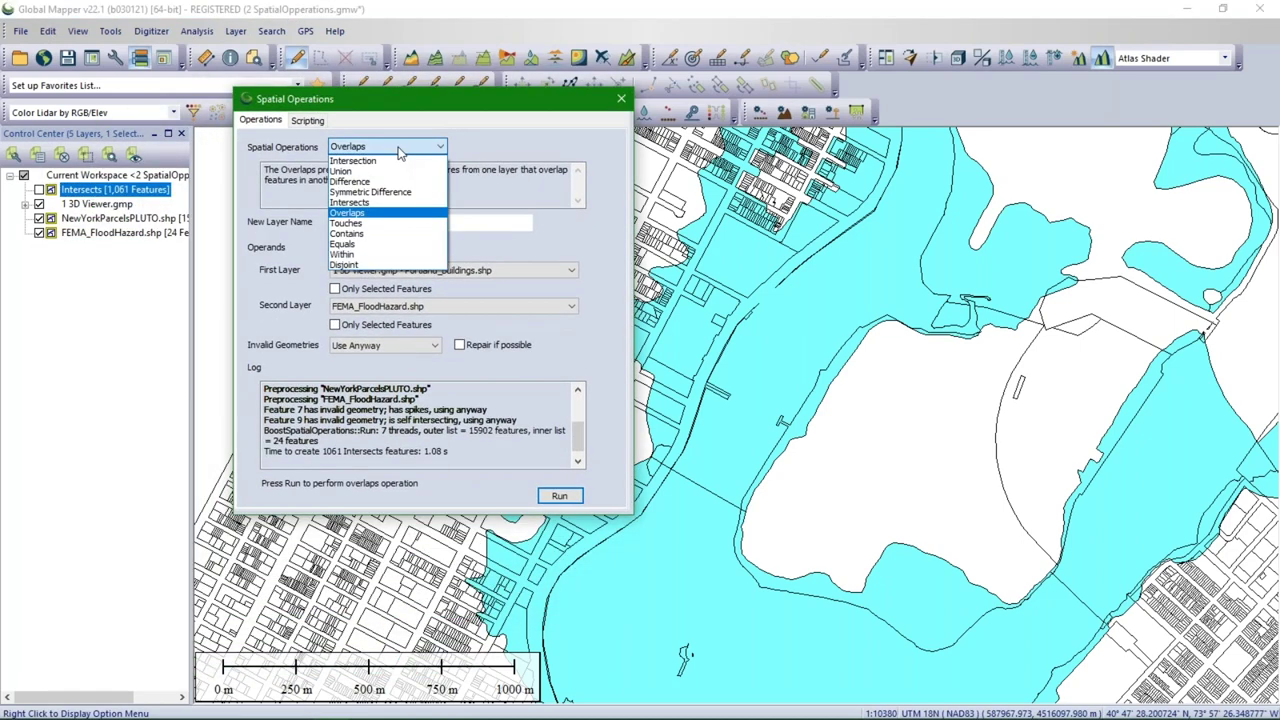
left_click(516, 147)
left_click(497, 272)
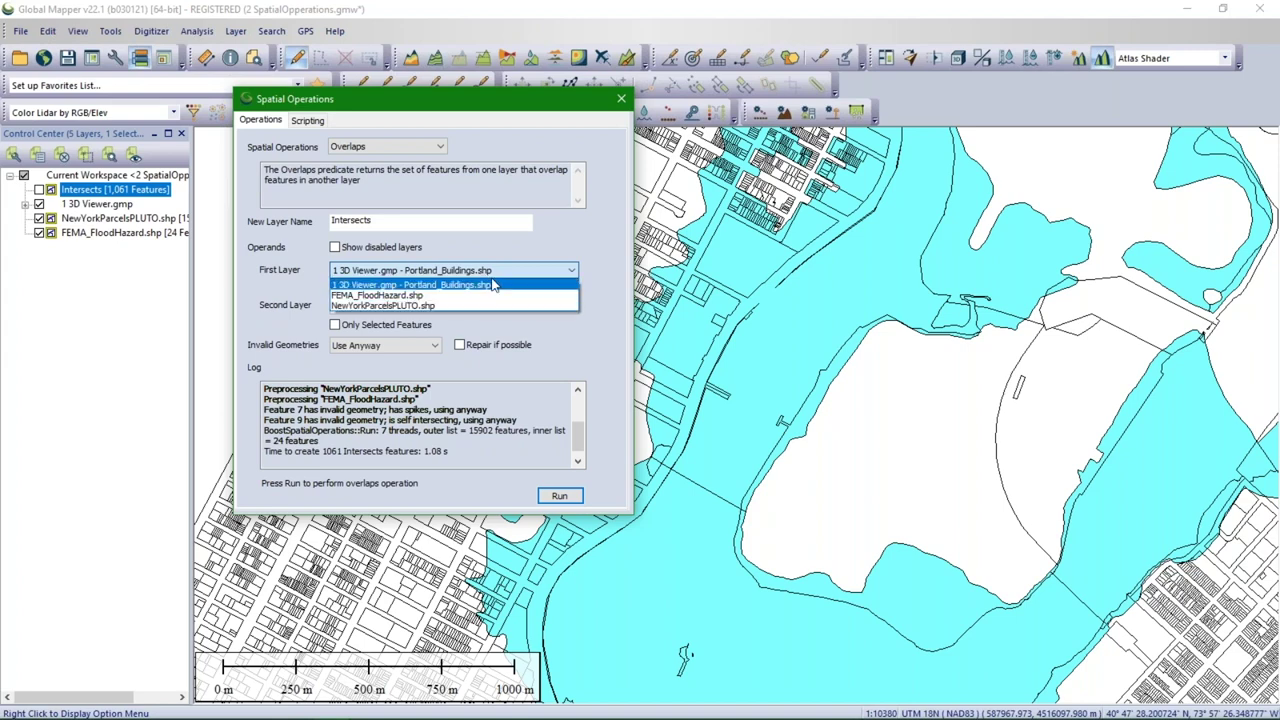
left_click(492, 285)
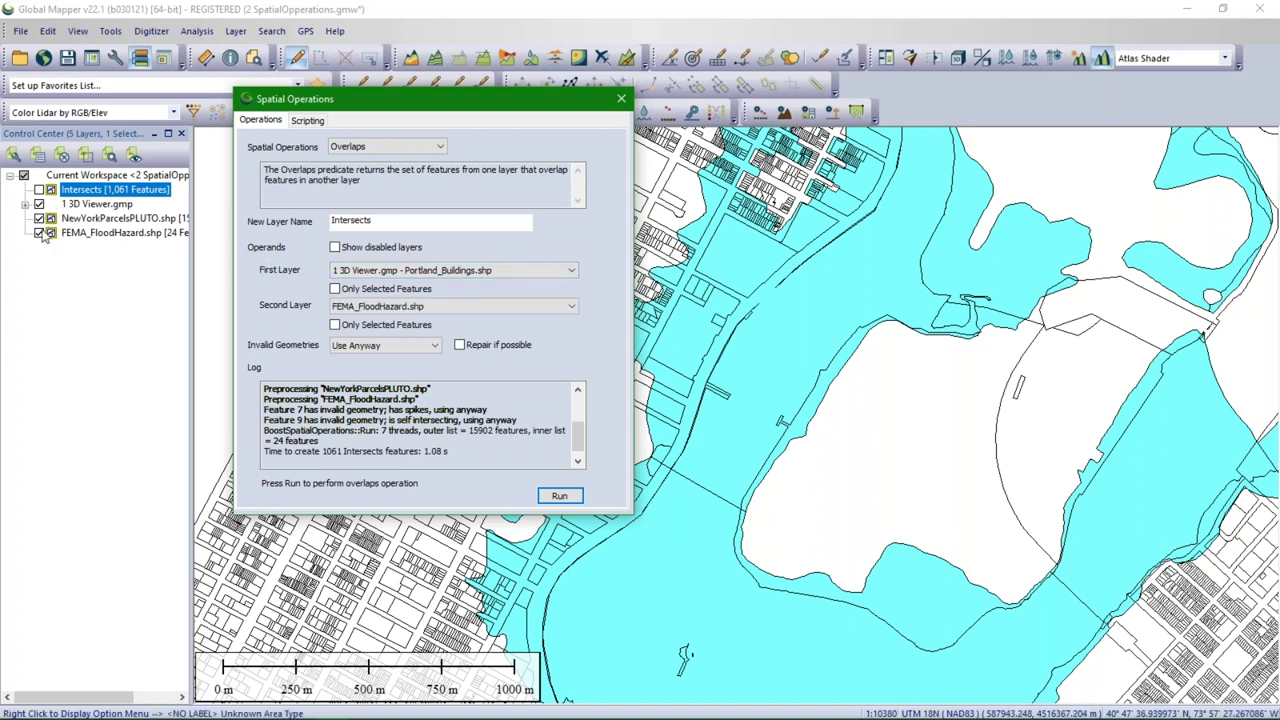
left_click_drag(340, 100, 237, 118)
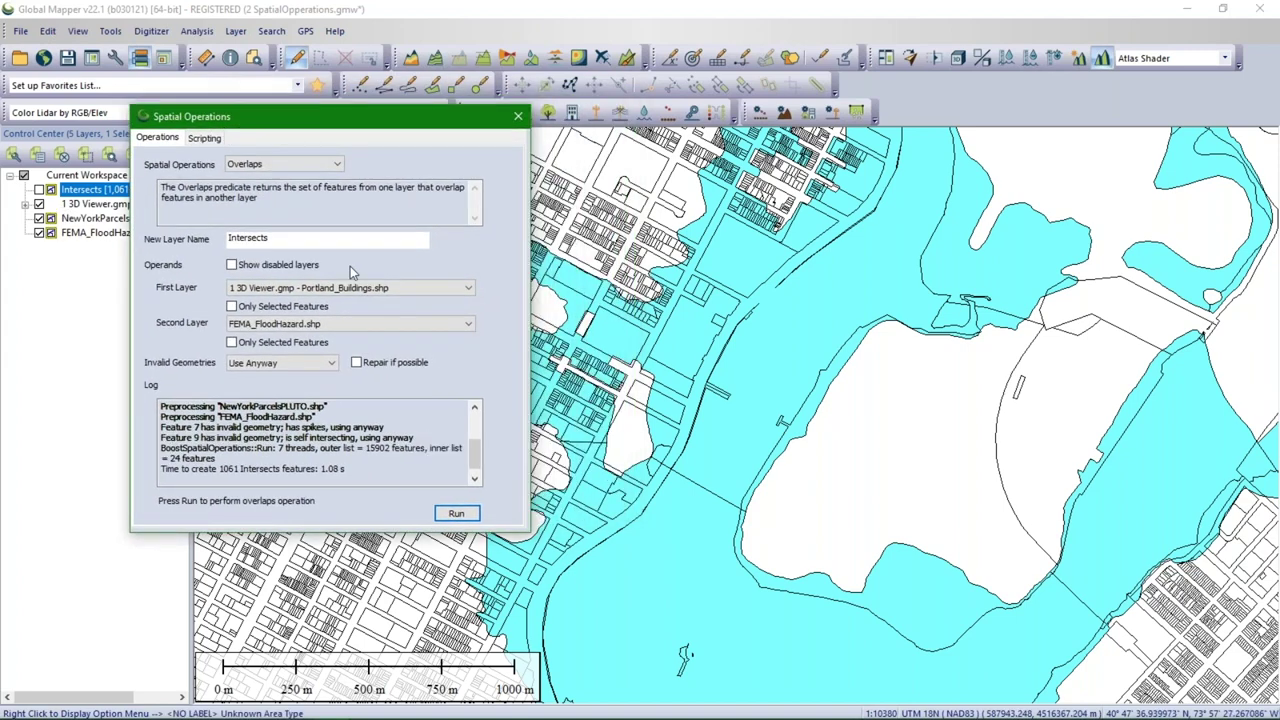
left_click(340, 288)
left_click(342, 313)
left_click(330, 288)
left_click(320, 323)
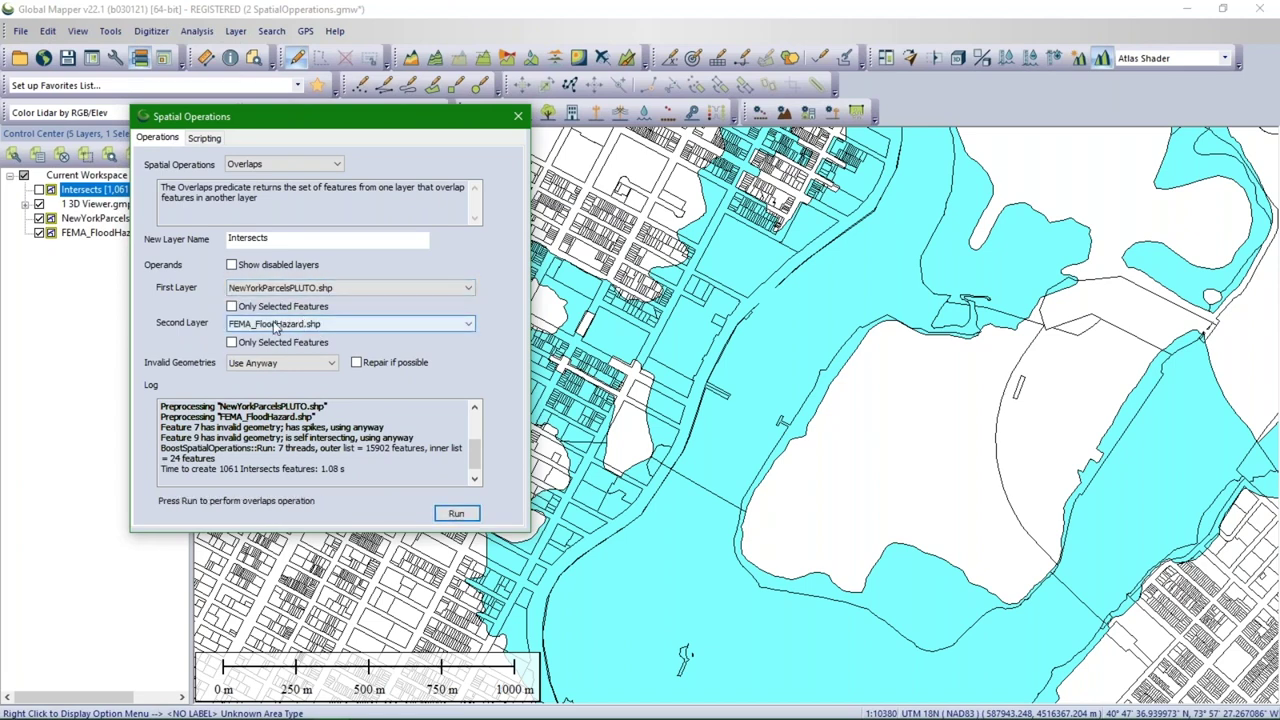
Step: Name the new layer "overlaps" and run the Overlaps operation on the parcel and flood hazard layers
double_click(226, 239)
type("overlaps")
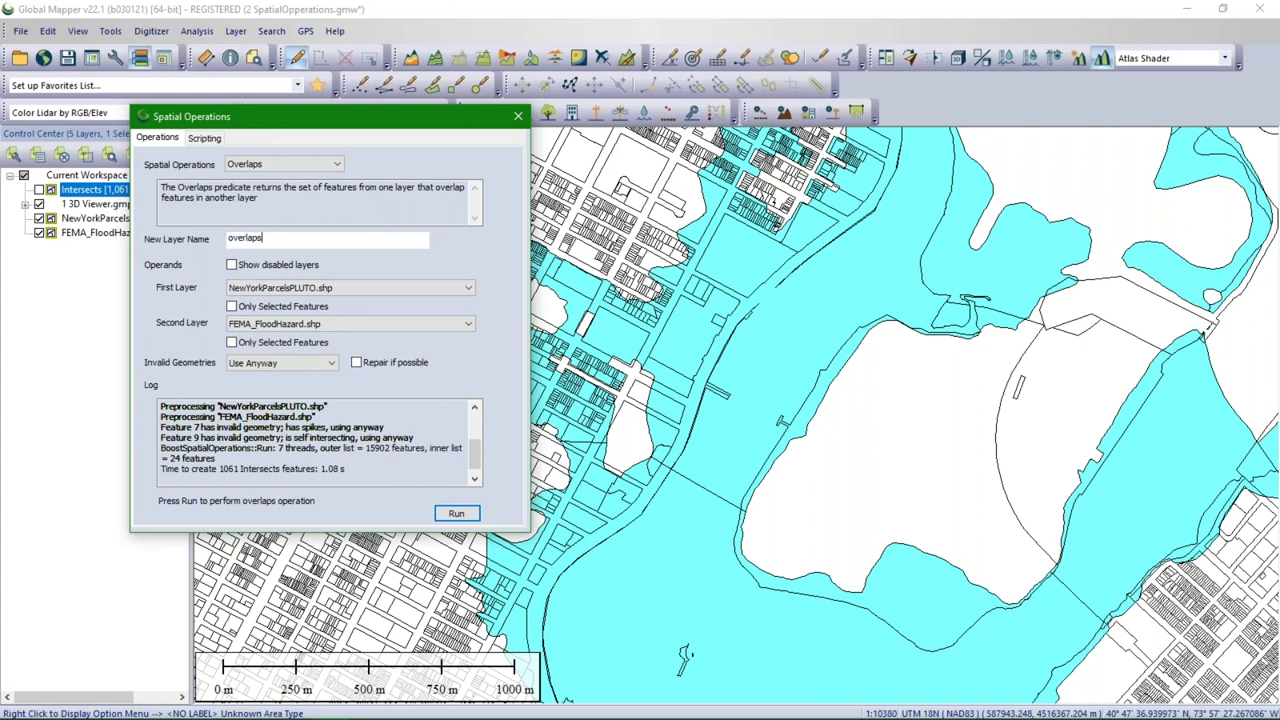
left_click(460, 514)
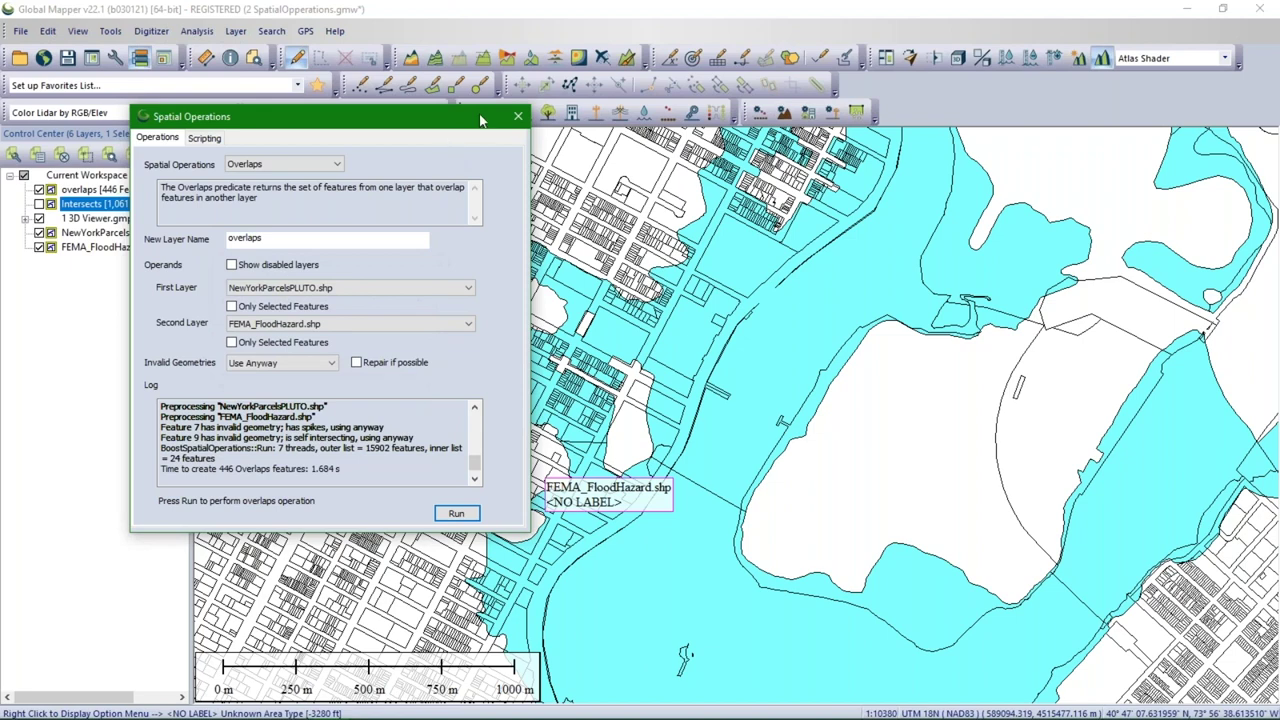
Step: Move the dialog off the layer list and hide the 1 3D Viewer.gmp, parcel and flood hazard layers to isolate the overlaps parcels
left_click_drag(488, 130, 77, 397)
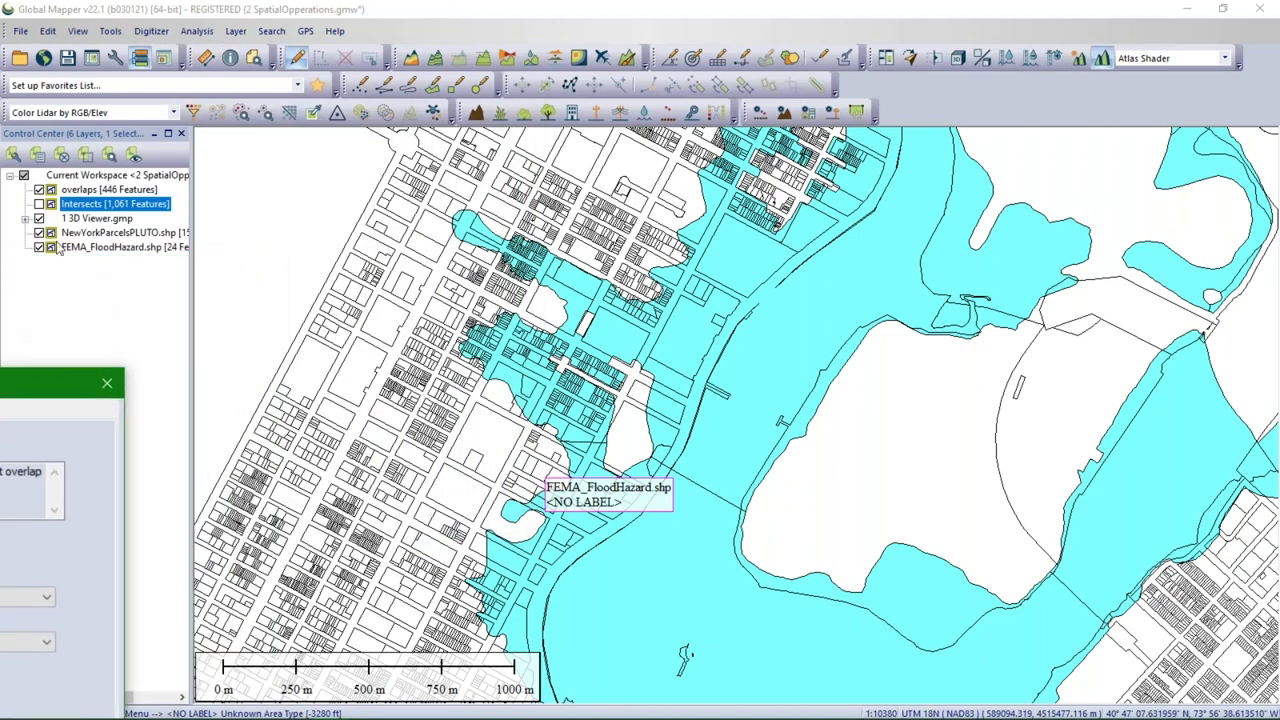
left_click(39, 218)
left_click(39, 232)
left_click(39, 247)
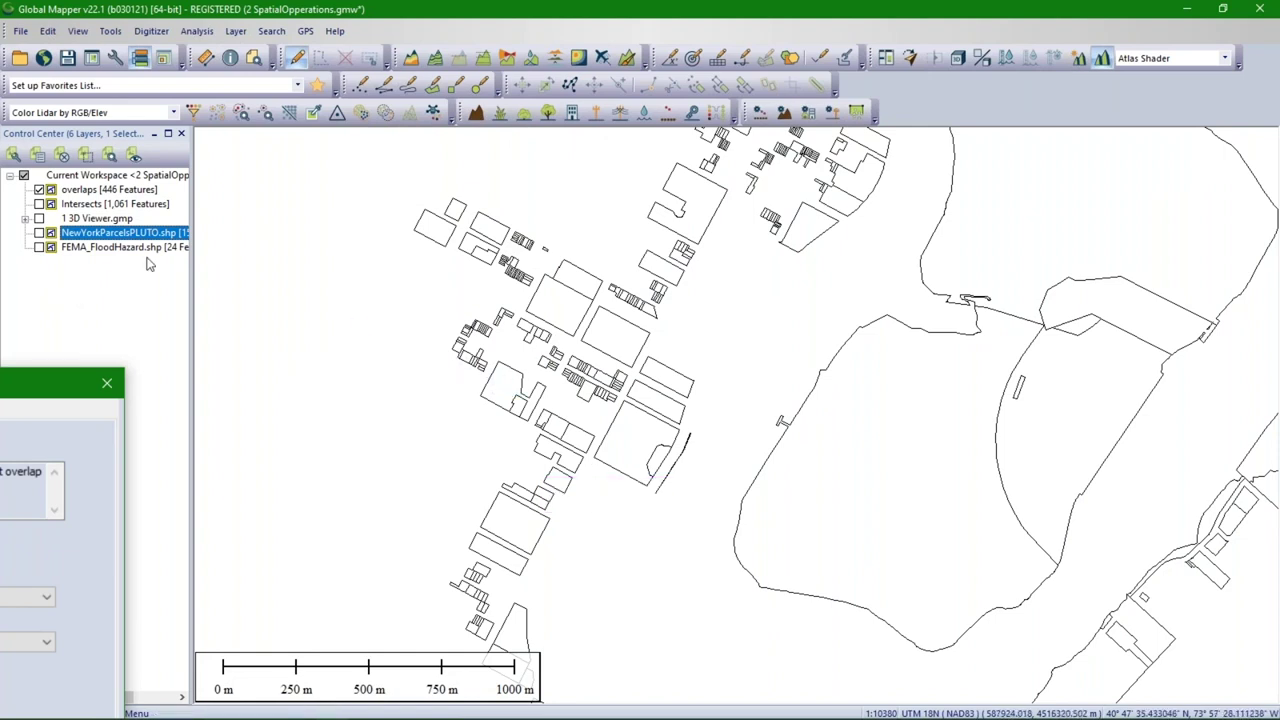
Step: Switch the Intersects layer on and off repeatedly to compare its parcels with the overlaps layer
left_click(39, 204)
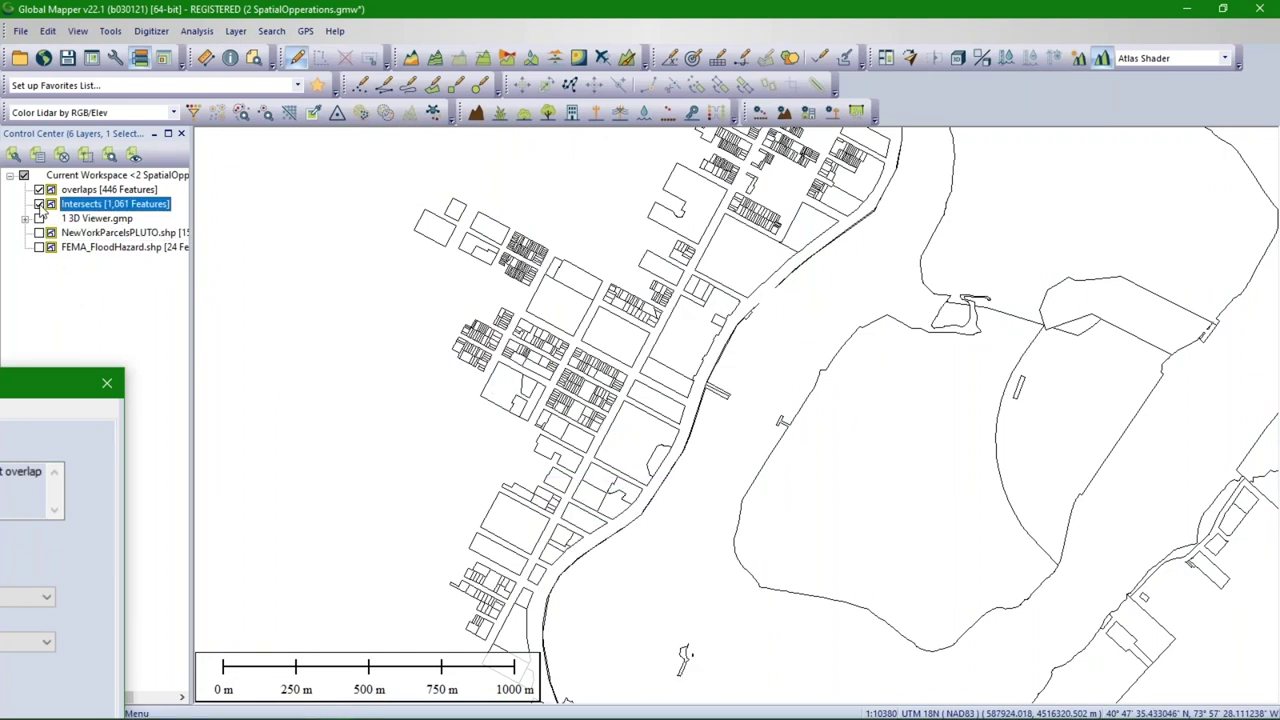
left_click(39, 204)
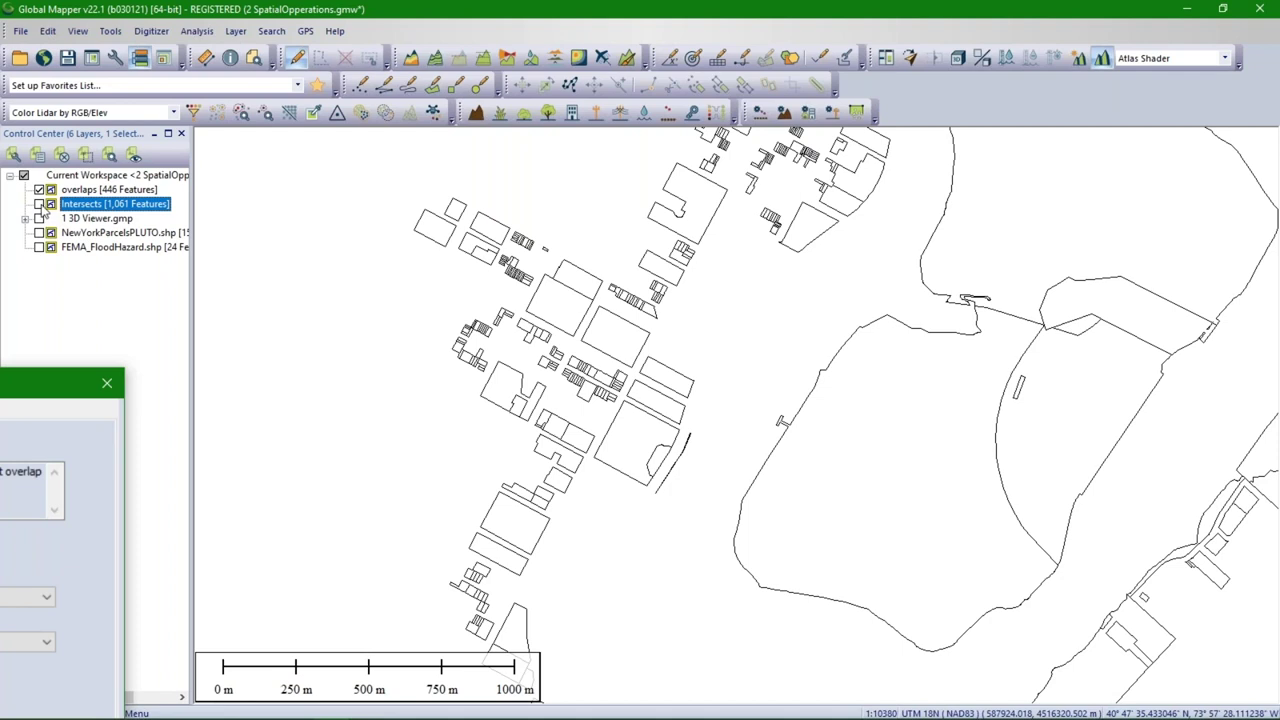
left_click(39, 204)
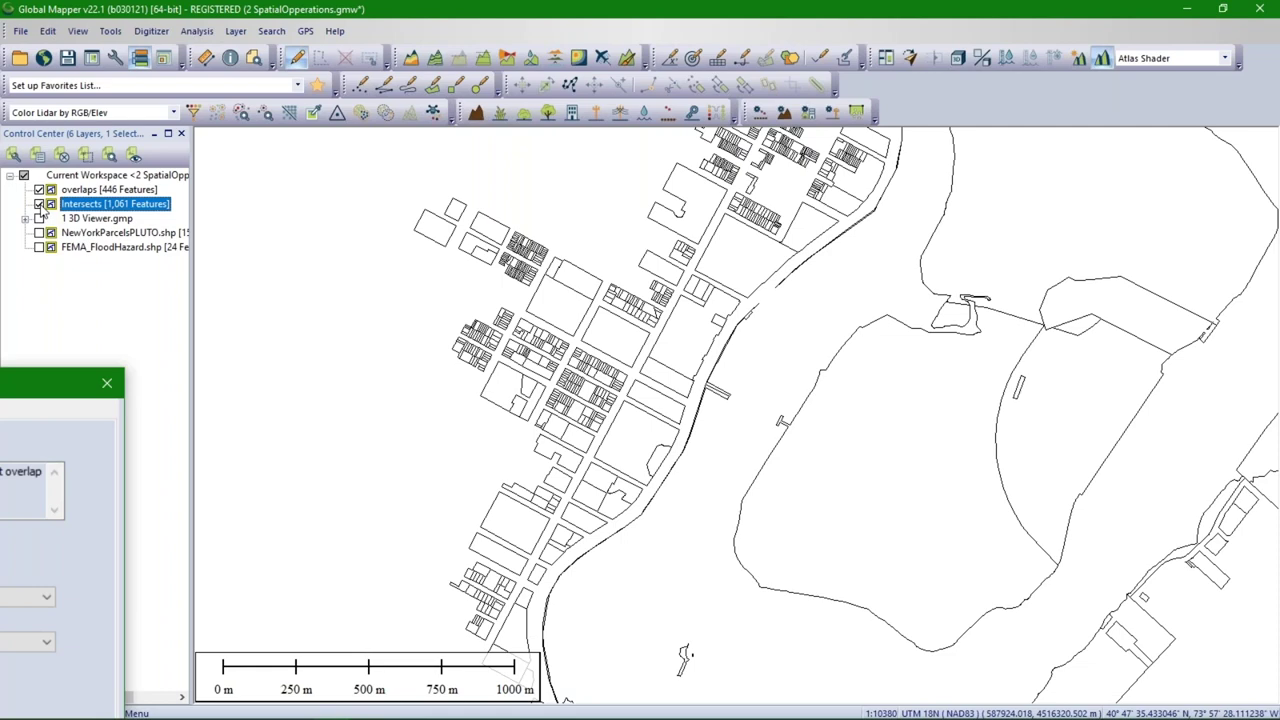
left_click(40, 205)
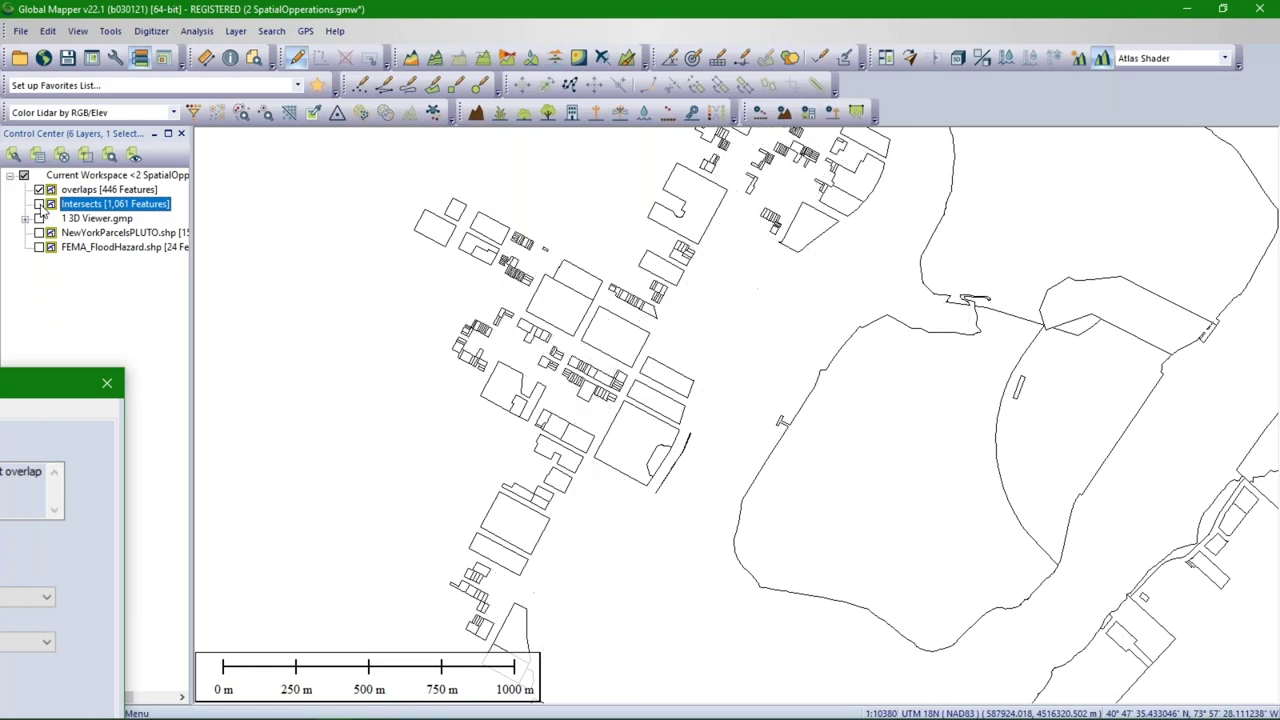
Step: Hide the overlaps layer and show the NewYorkParcelsPLUTO.shp and FEMA_FloodHazard.shp layers again
left_click(40, 190)
left_click(40, 232)
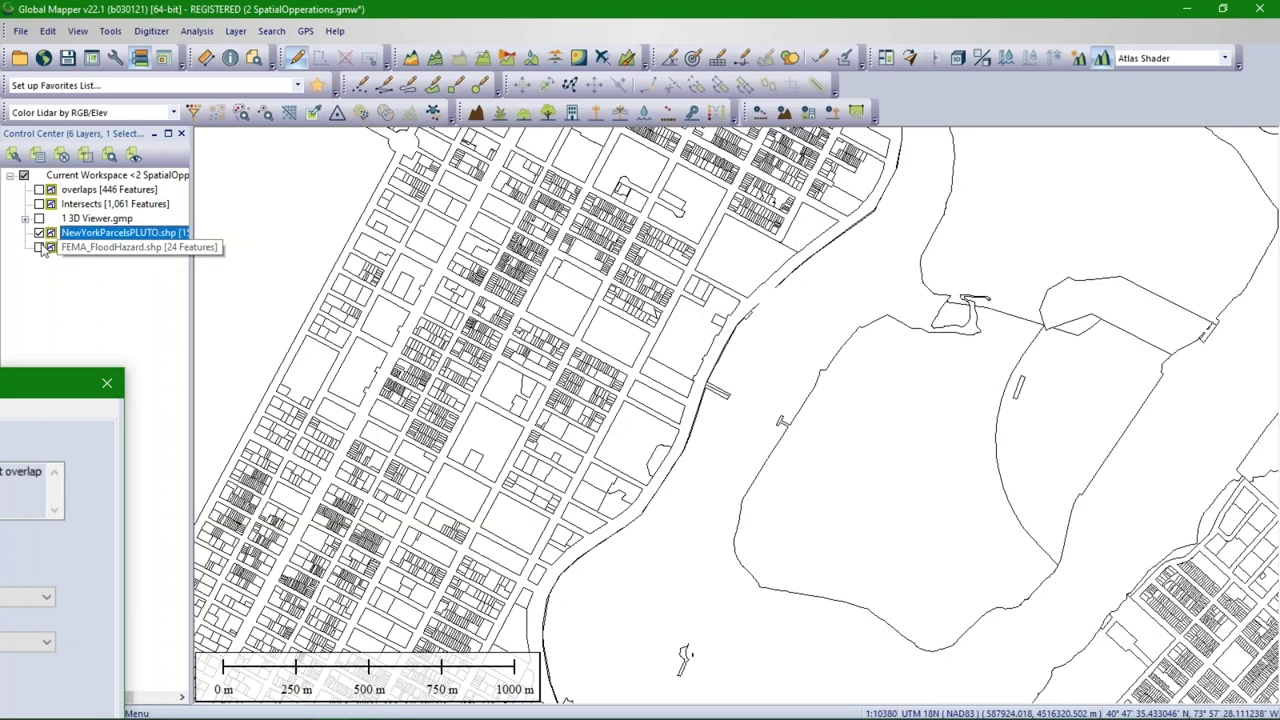
left_click(40, 247)
Step: Run a Within operation on the parcel and flood hazard layers, naming the new layer "Within"
left_click_drag(50, 383, 498, 100)
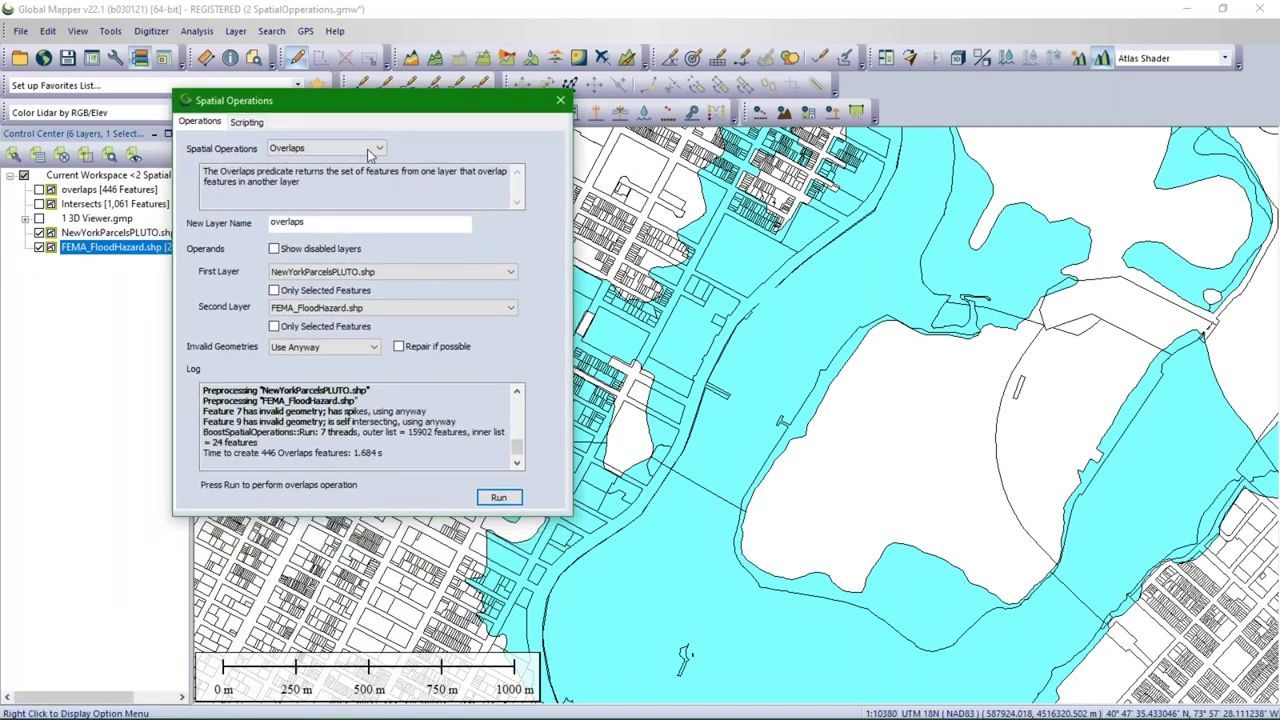
left_click(365, 150)
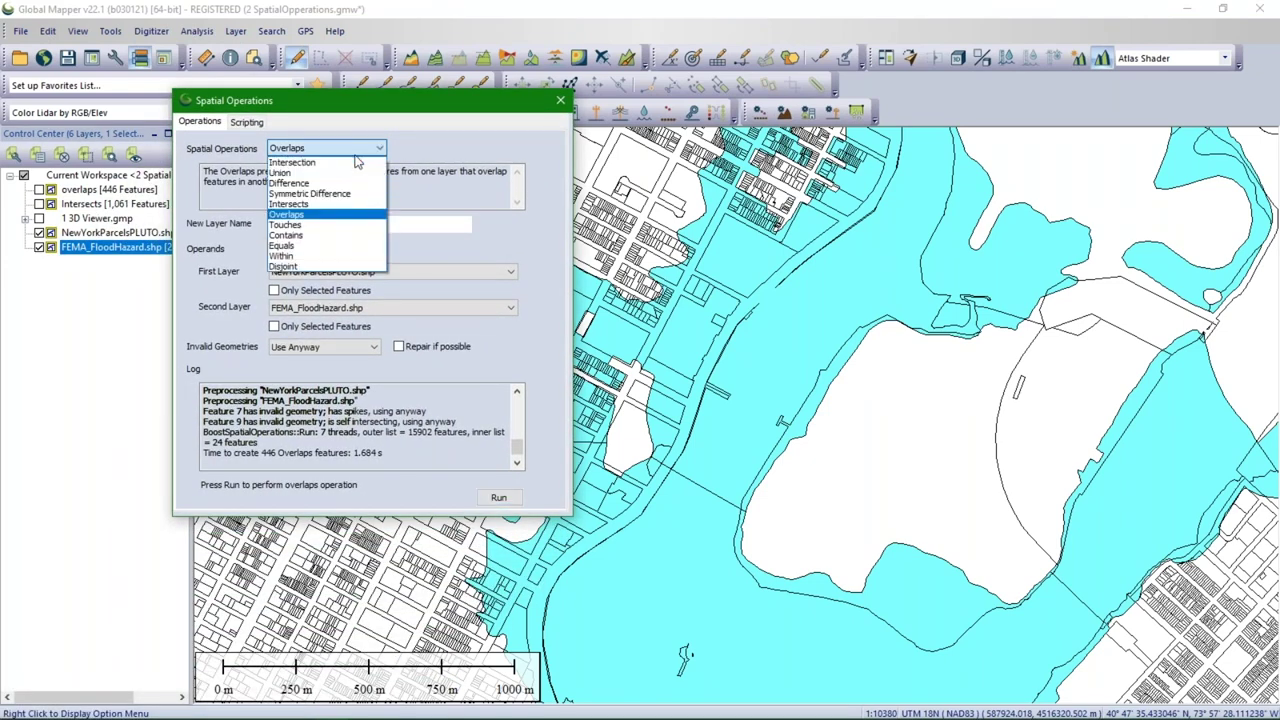
left_click(328, 258)
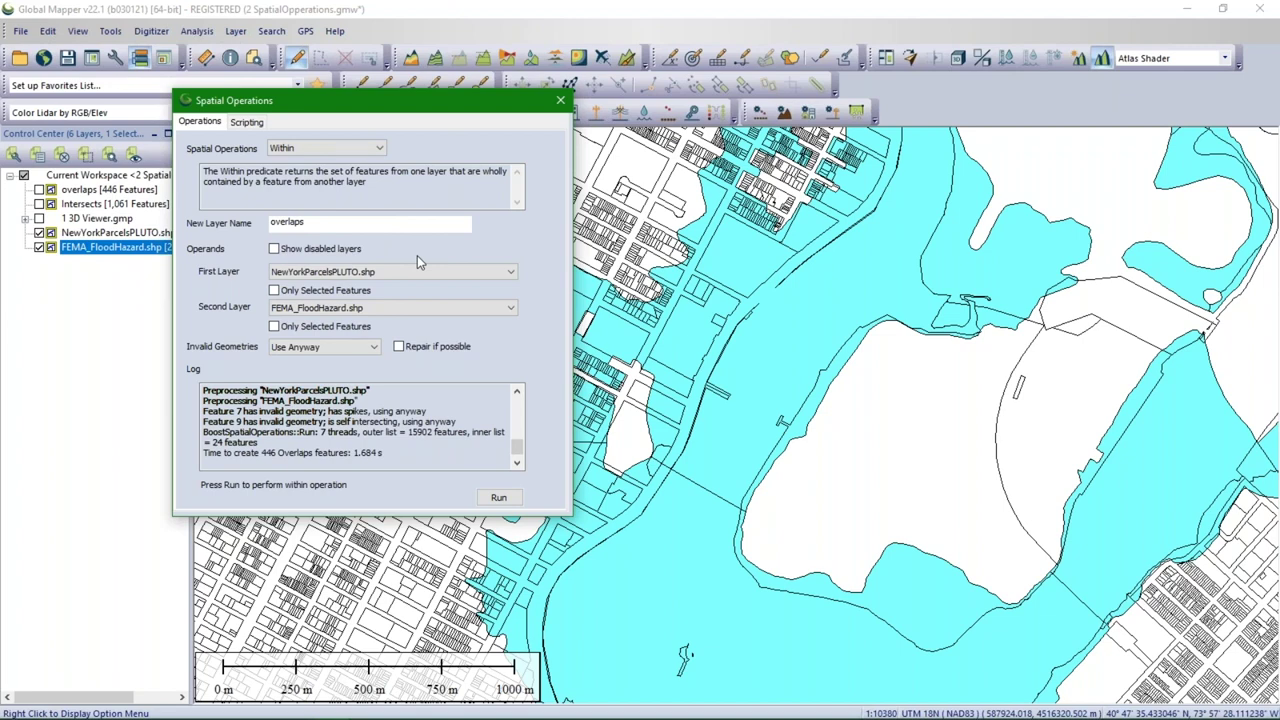
left_click_drag(464, 109, 320, 97)
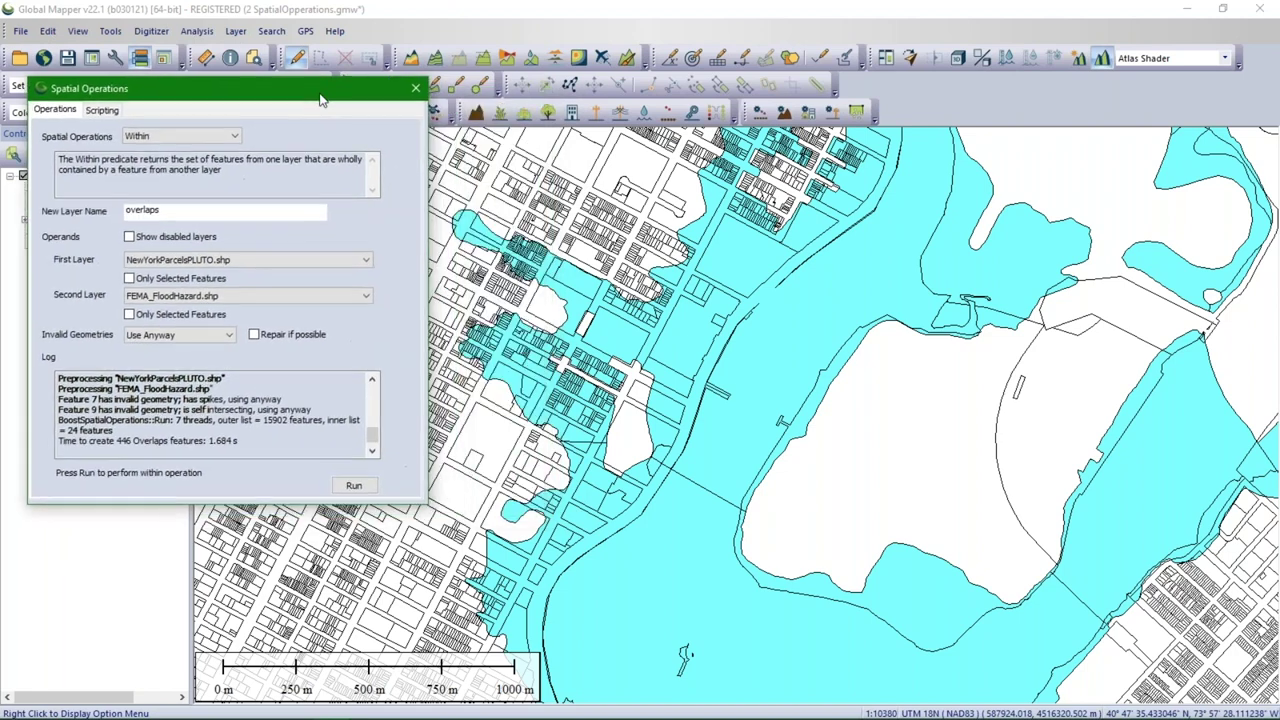
double_click(184, 214)
type("Within")
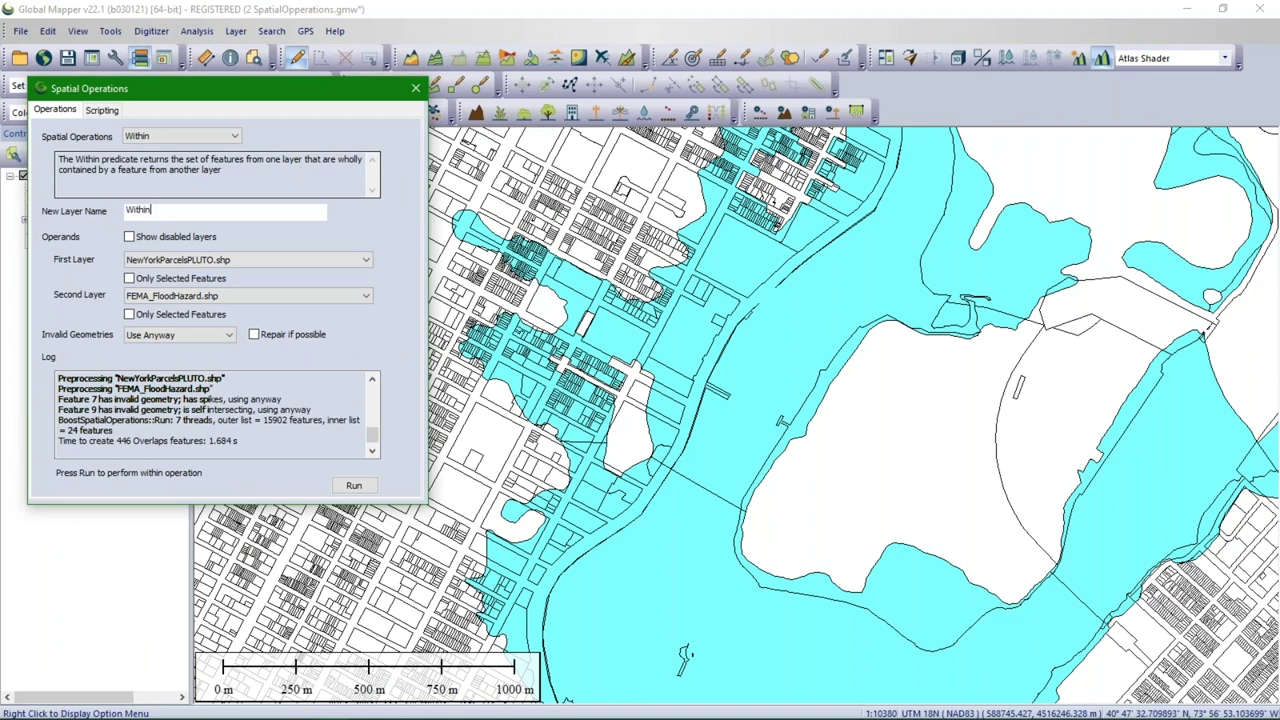
left_click(354, 485)
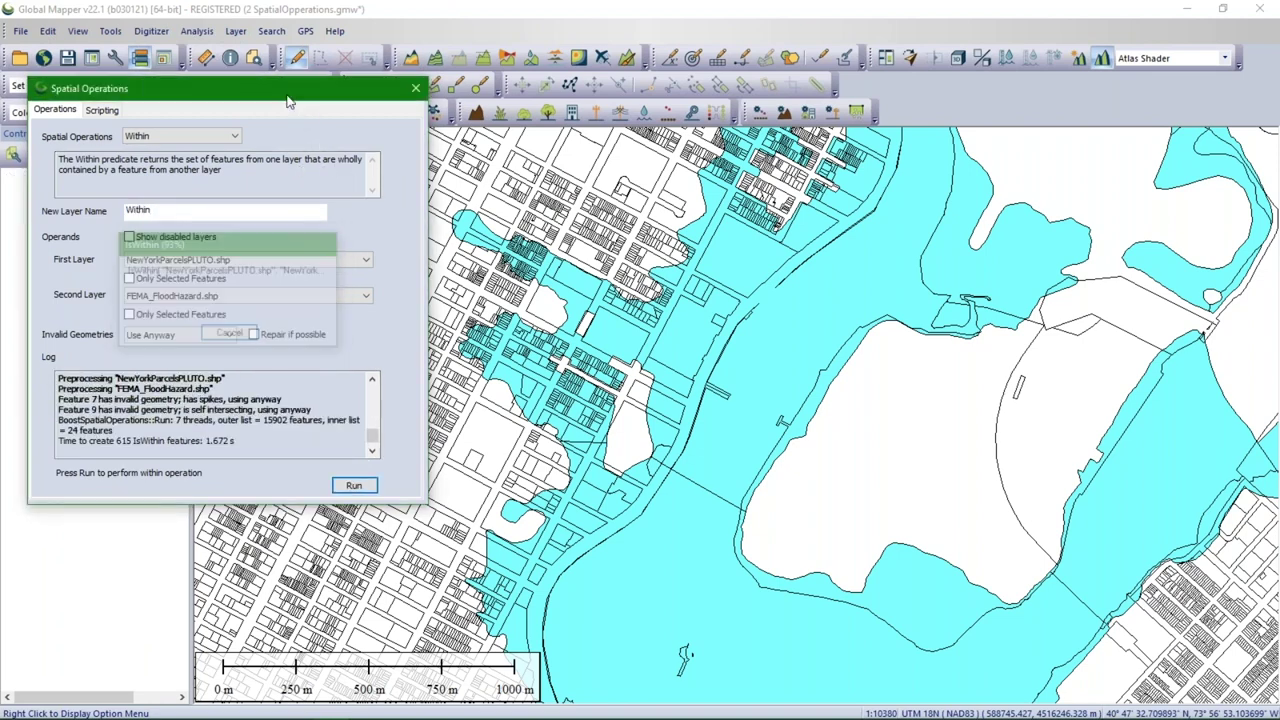
Step: Clear the dialog from the layer list and hide the parcel and flood hazard layers to examine only the Within parcels
left_click_drag(230, 88, 96, 258)
key("Escape")
left_click(39, 247)
left_click(39, 261)
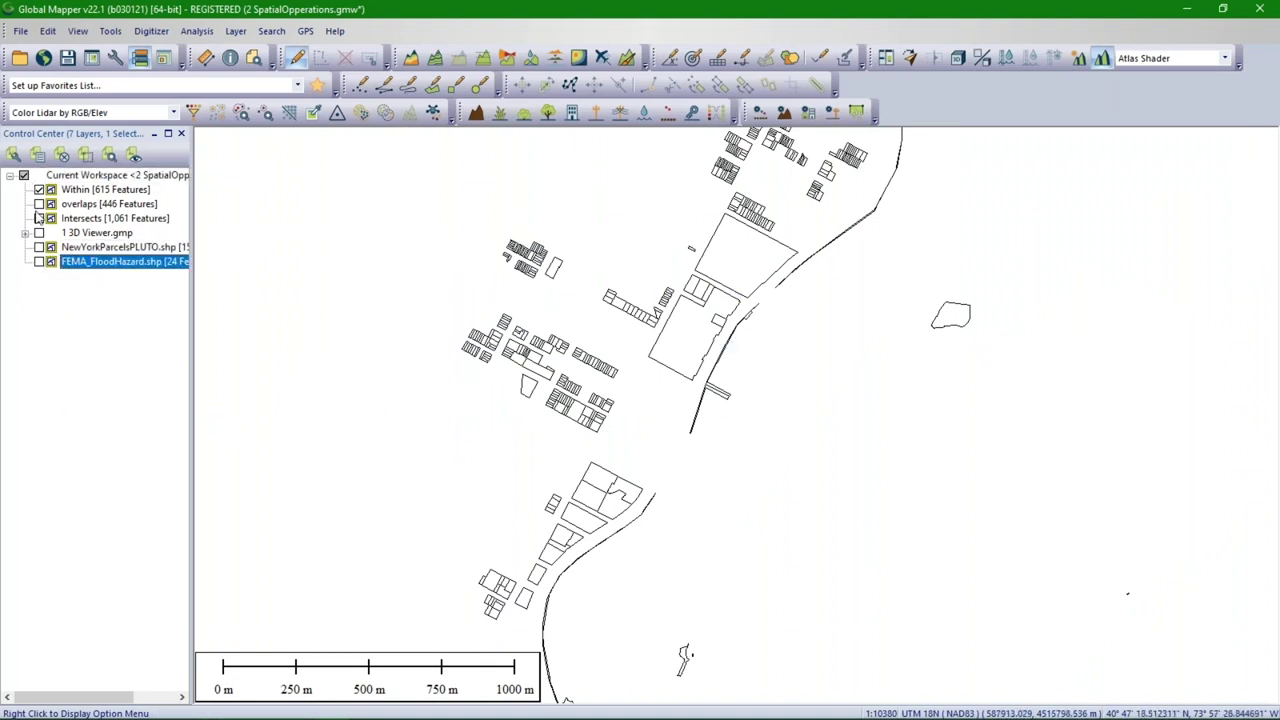
Step: Show the parcel and flood hazard layers again and hide the Within layer
left_click(38, 247)
left_click(38, 261)
left_click(38, 189)
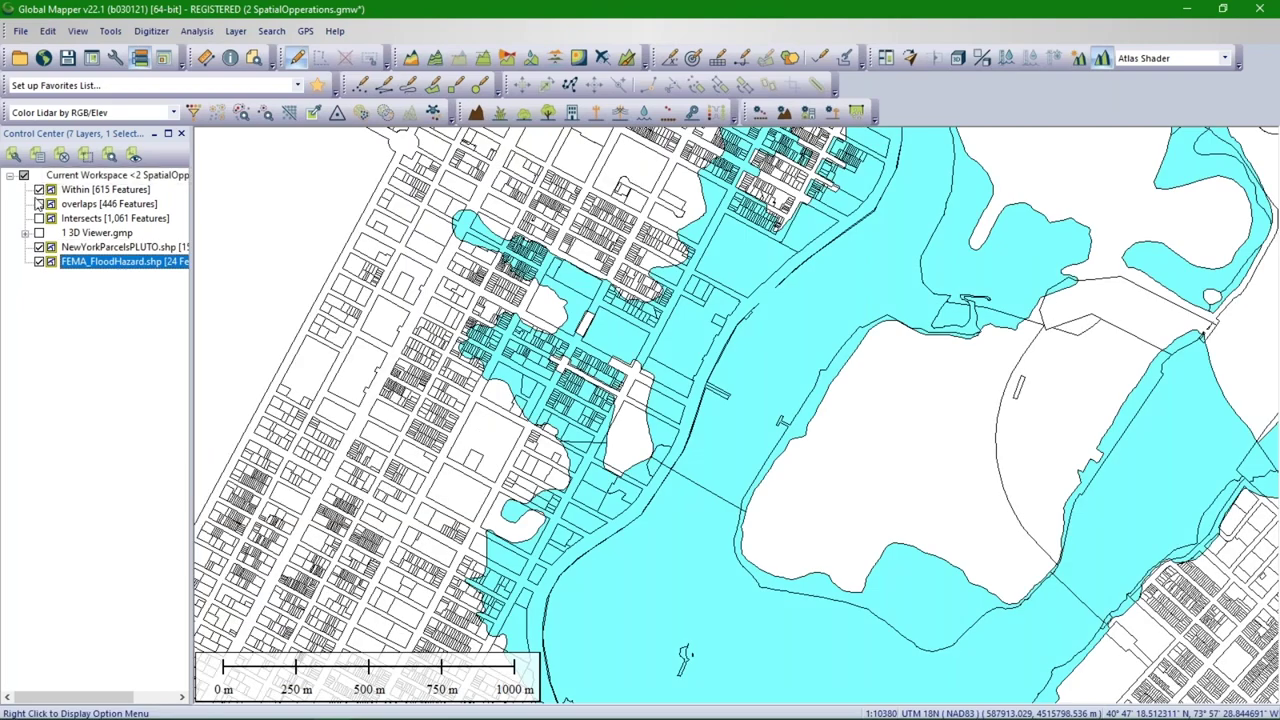
Step: Change the spatial operation to Contains, with NewYorkParcelsPLUTO.shp as the first layer and FEMA_FloodHazard.shp as the second
left_click_drag(183, 420, 261, 158)
left_click(280, 212)
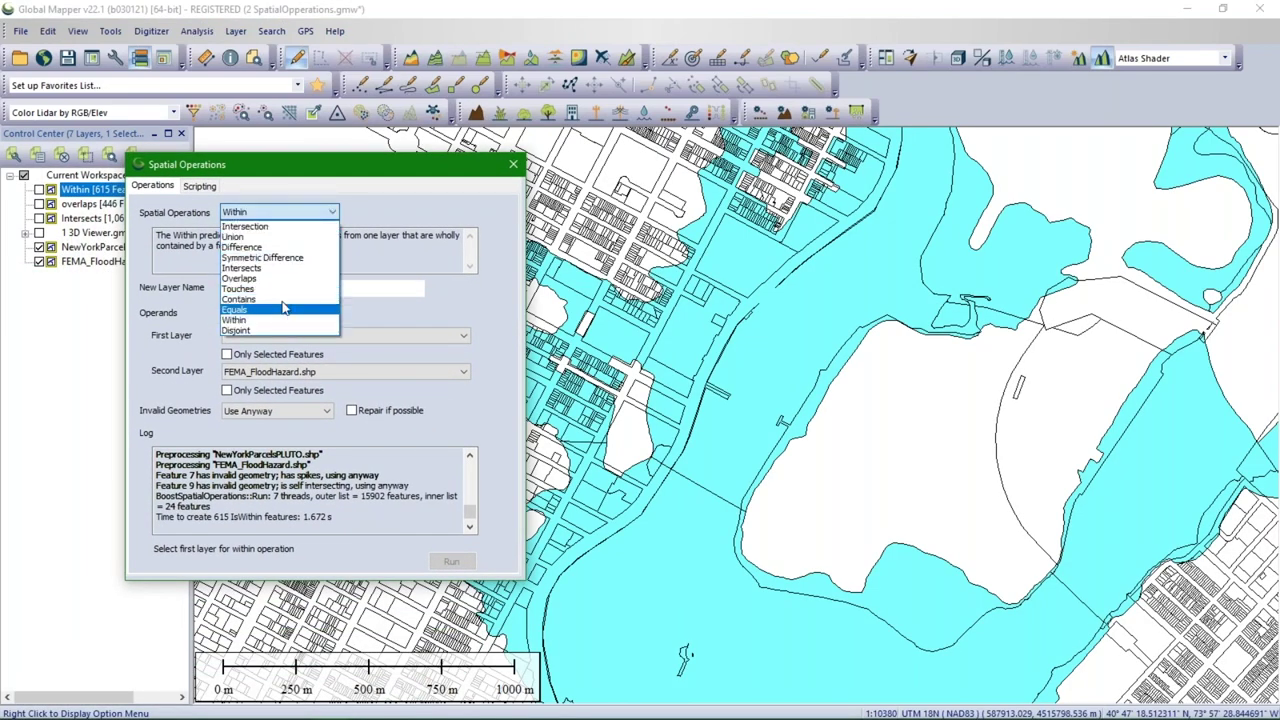
left_click(288, 299)
left_click(276, 336)
left_click(268, 352)
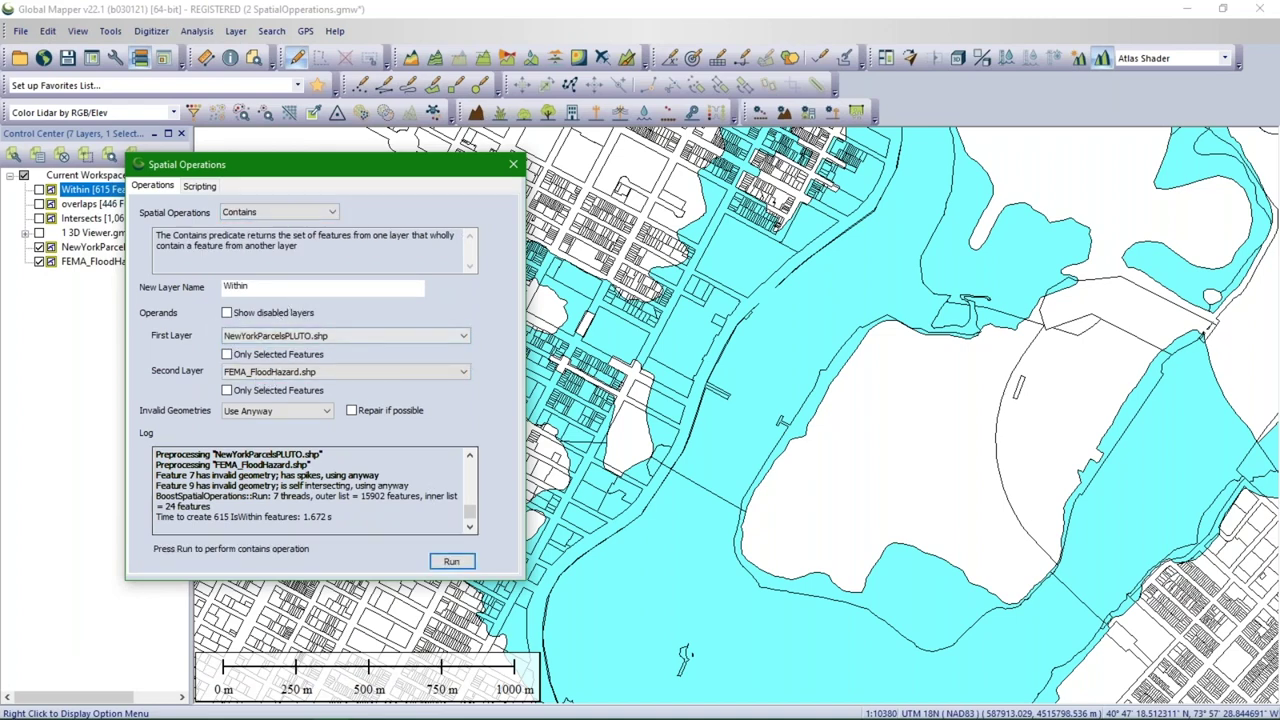
Step: Name the new layer "Contians" and run the Contains operation
double_click(200, 285)
type("Contians")
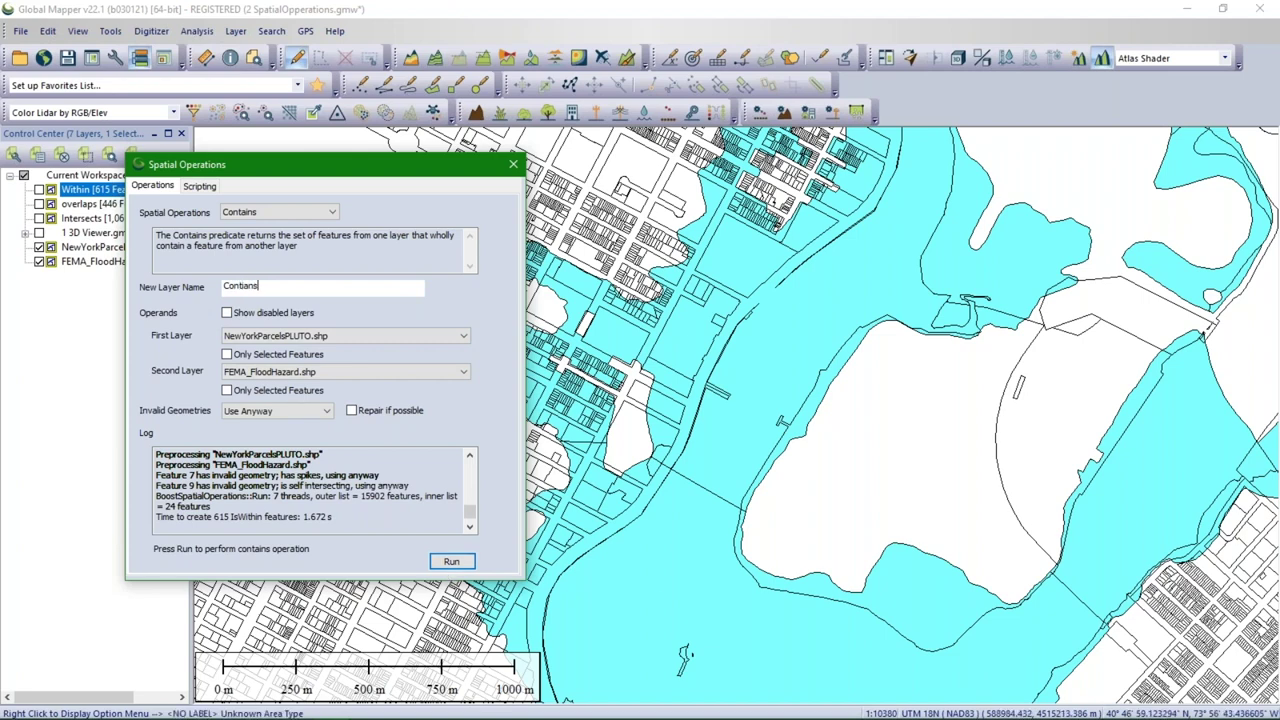
left_click(451, 561)
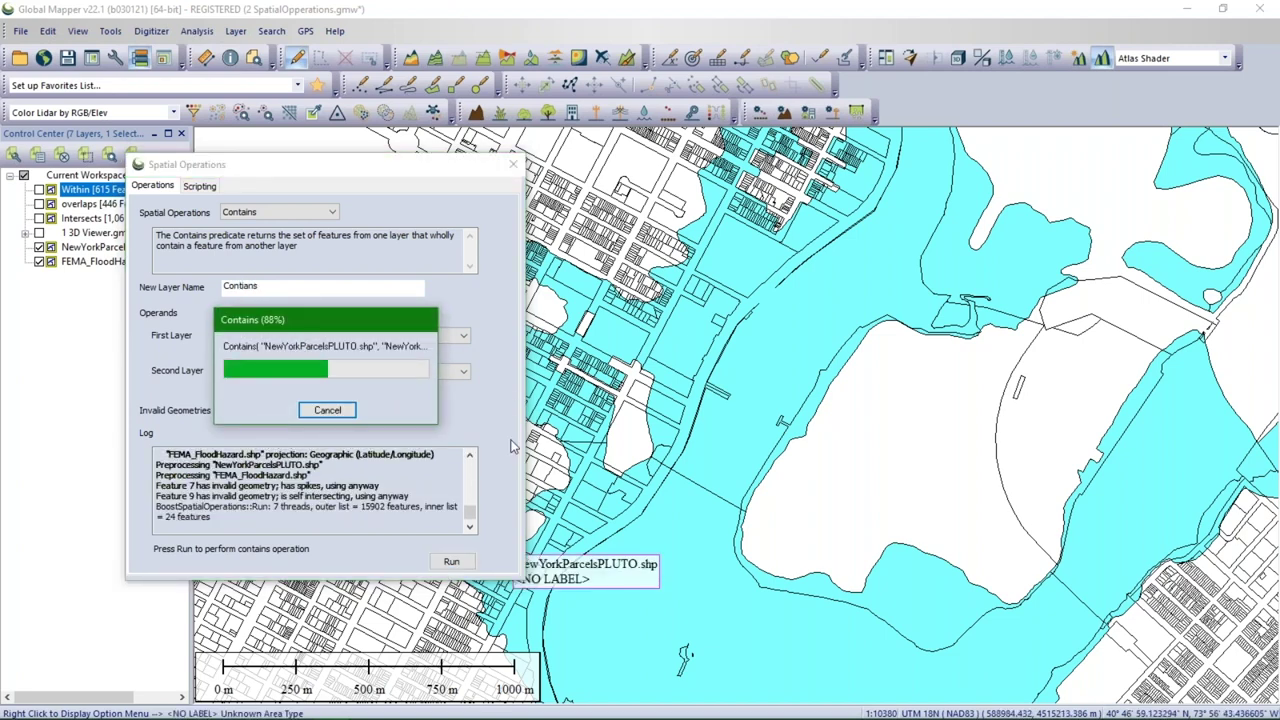
Step: Close the Spatial Operations dialog and hide the parcel and flood hazard layers to examine only the Contians parcel
left_click(513, 163)
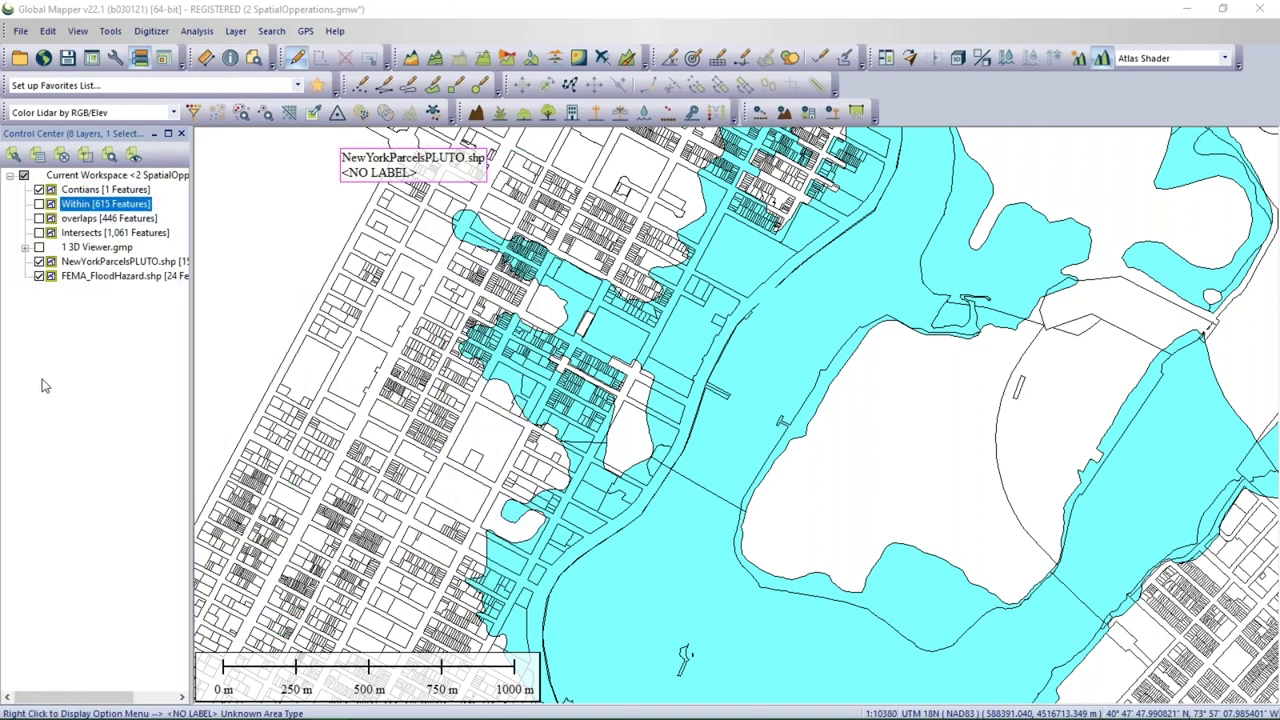
left_click(39, 261)
left_click(39, 275)
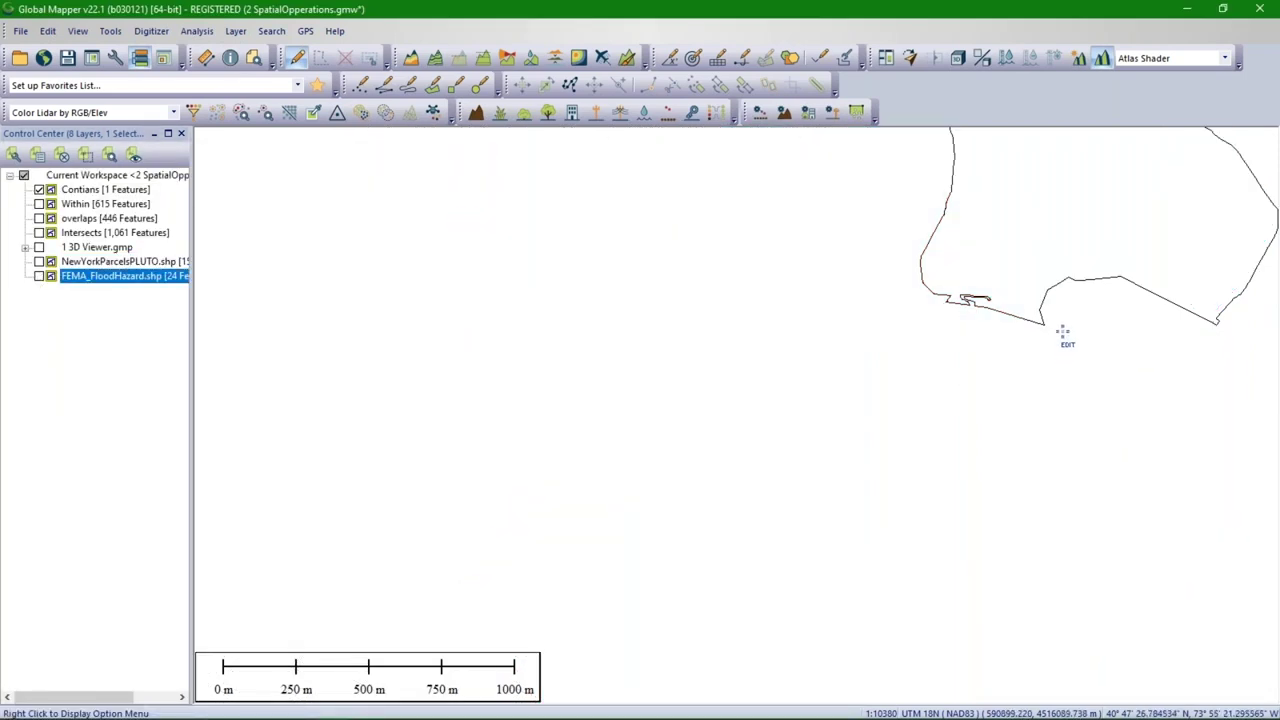
left_click_drag(689, 380, 533, 464)
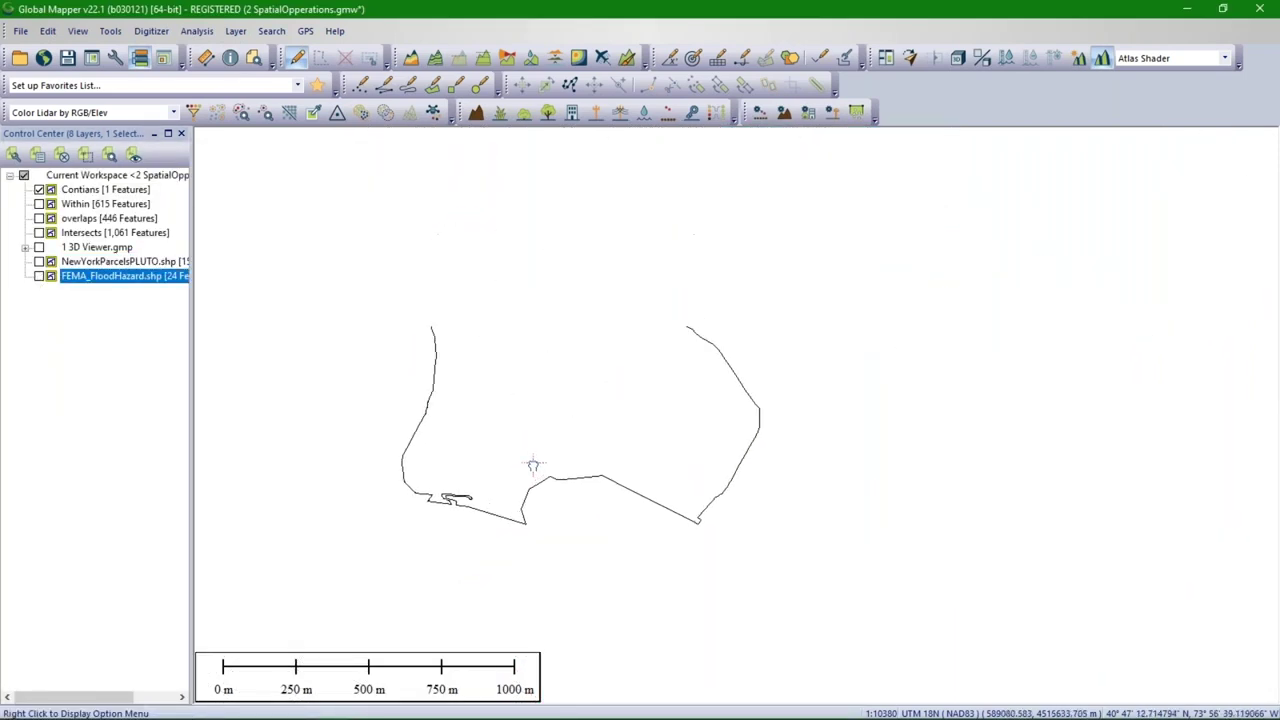
Step: Show the flood hazard layer again and examine the Contians parcel together with the small flood zone inside its southeastern edge, selecting each in turn
left_click(39, 275)
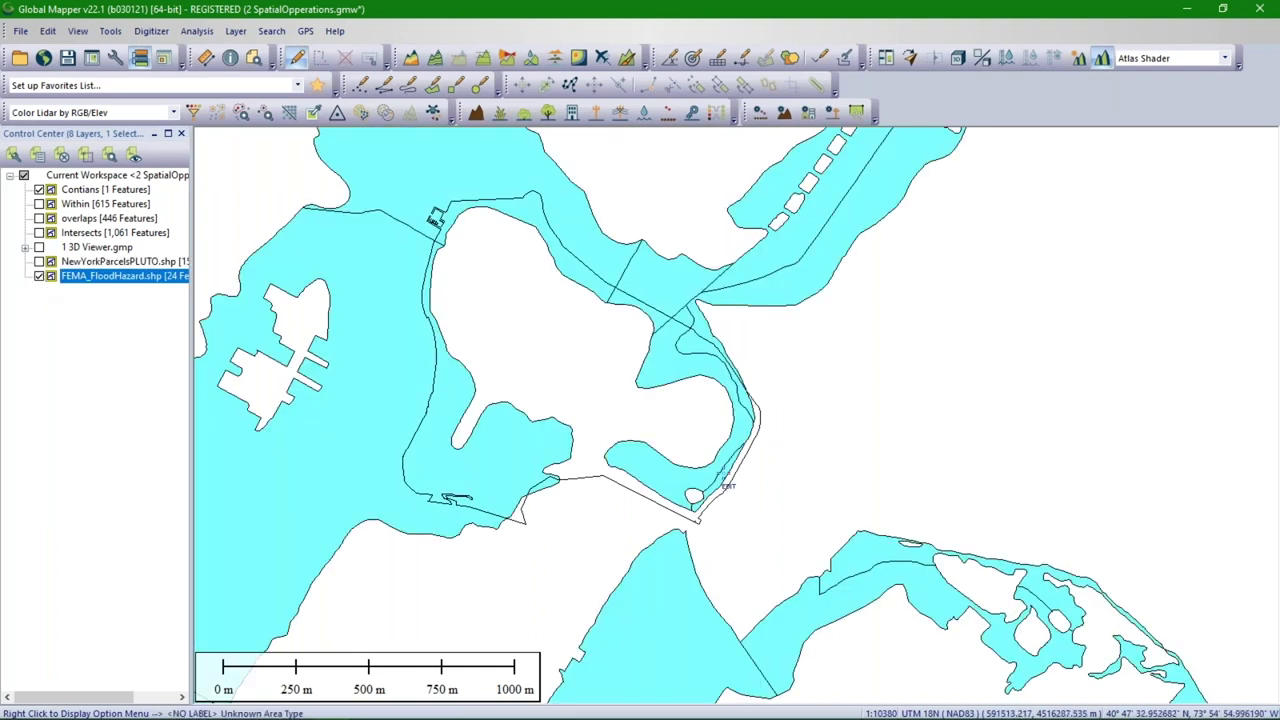
left_click(726, 476)
scroll(730, 478, "up", 2)
scroll(728, 478, "up", 2)
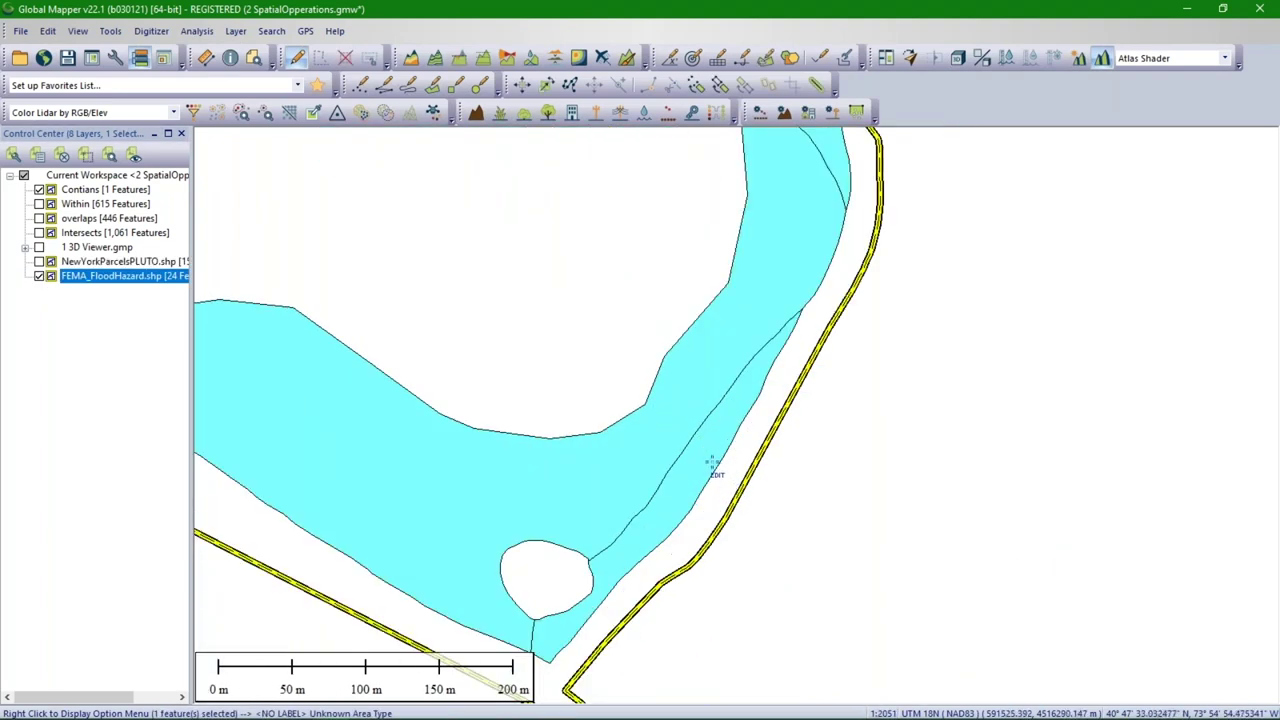
left_click(694, 480)
scroll(694, 482, "down", 2)
scroll(694, 481, "down", 2)
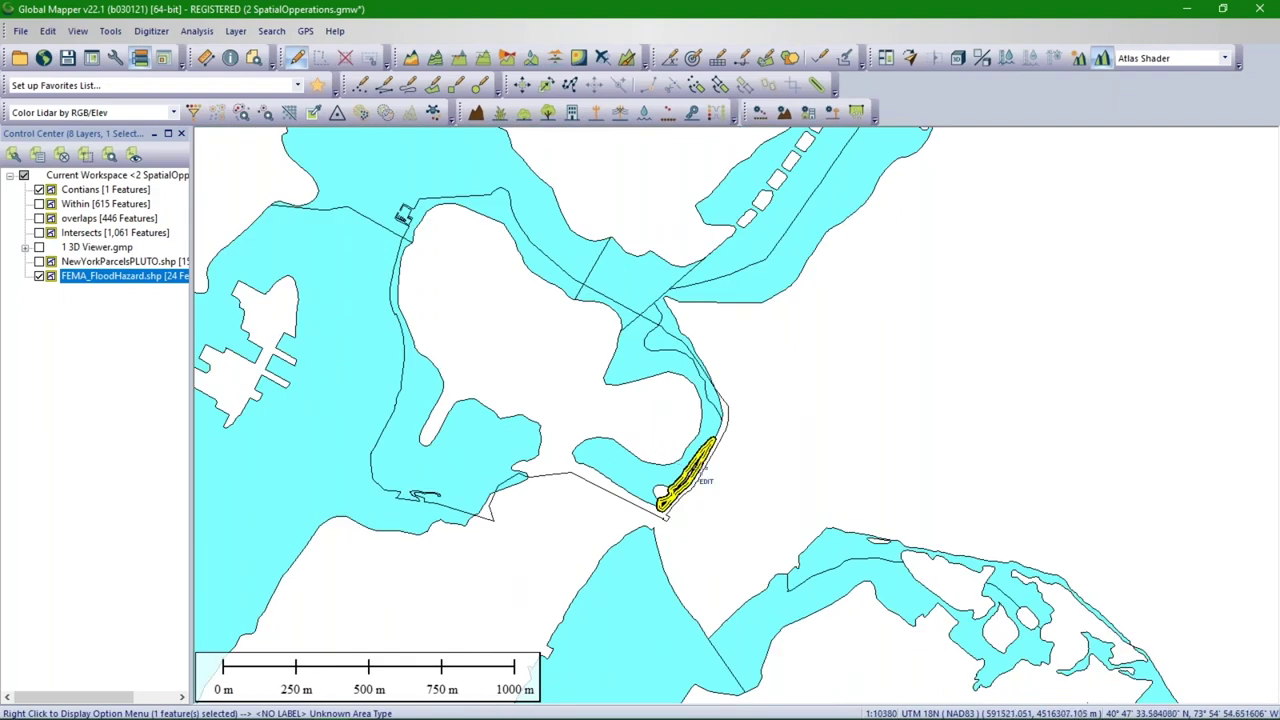
scroll(722, 462, "up", 2)
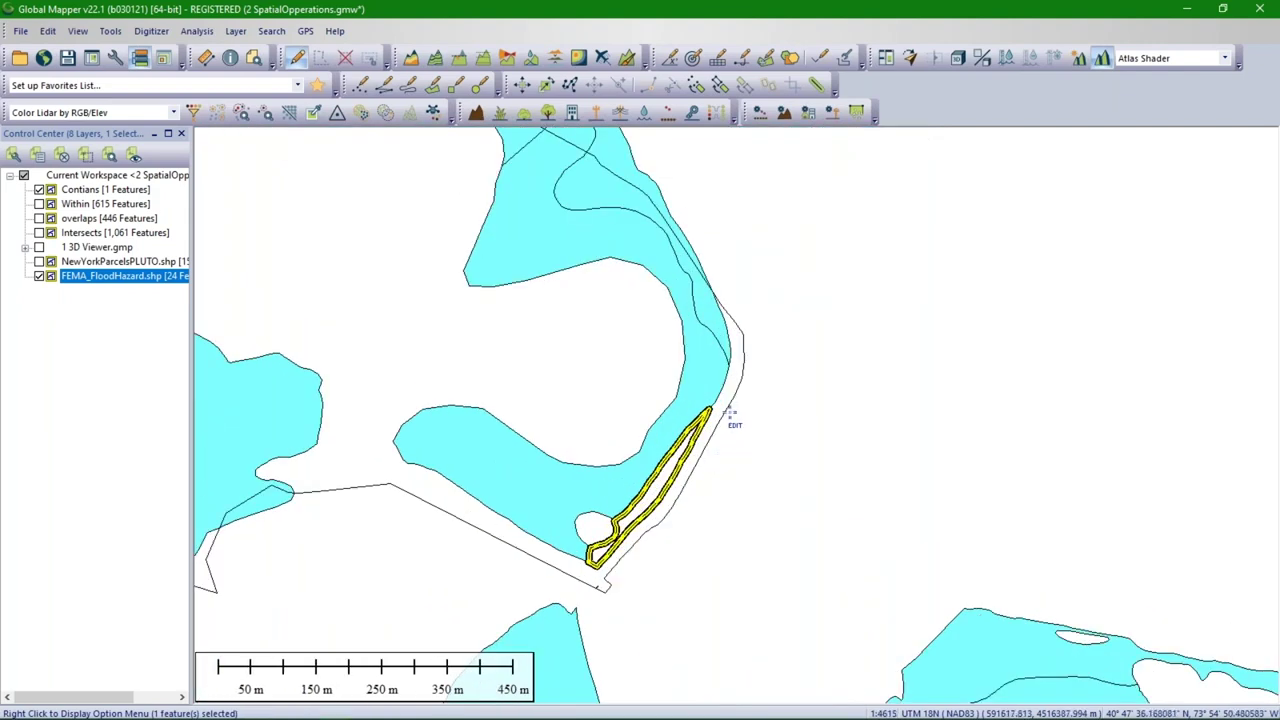
left_click(745, 420)
scroll(712, 428, "down", 4)
scroll(710, 427, "up", 2)
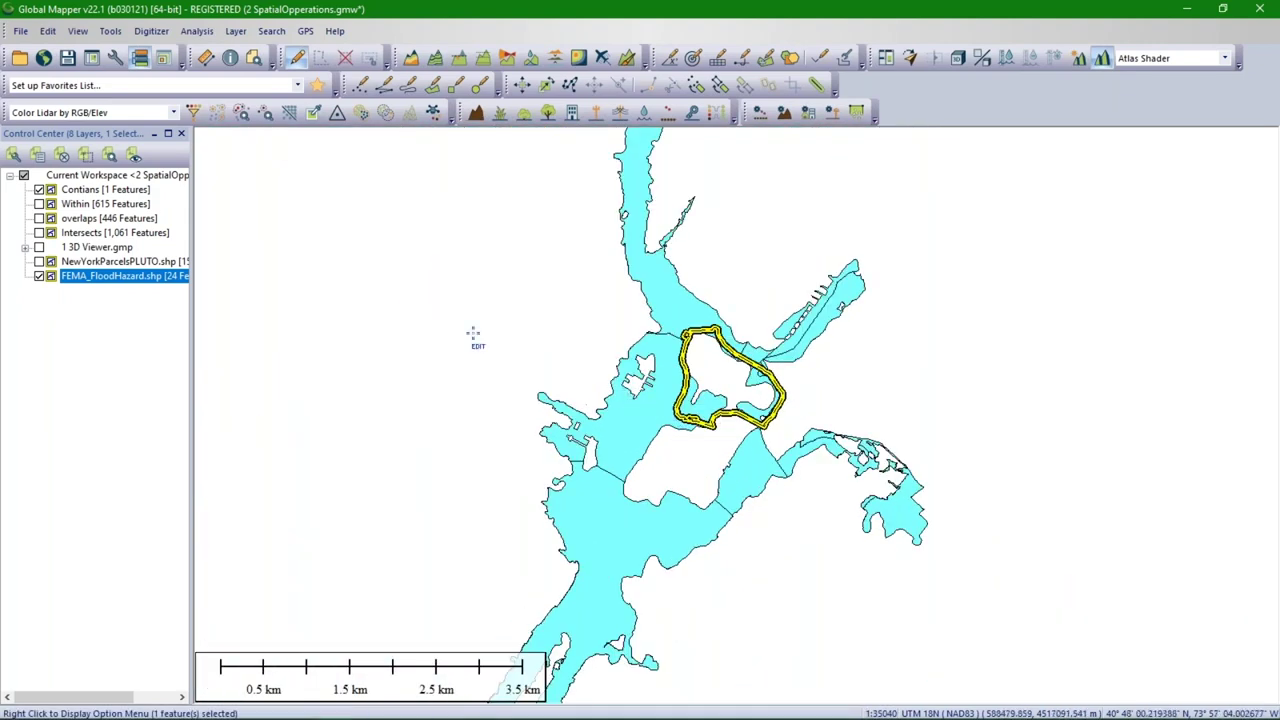
Step: Show the NewYorkParcelsPLUTO.shp layer again, hide the Contians layer, and reopen the Spatial Operations dialog
left_click(39, 261)
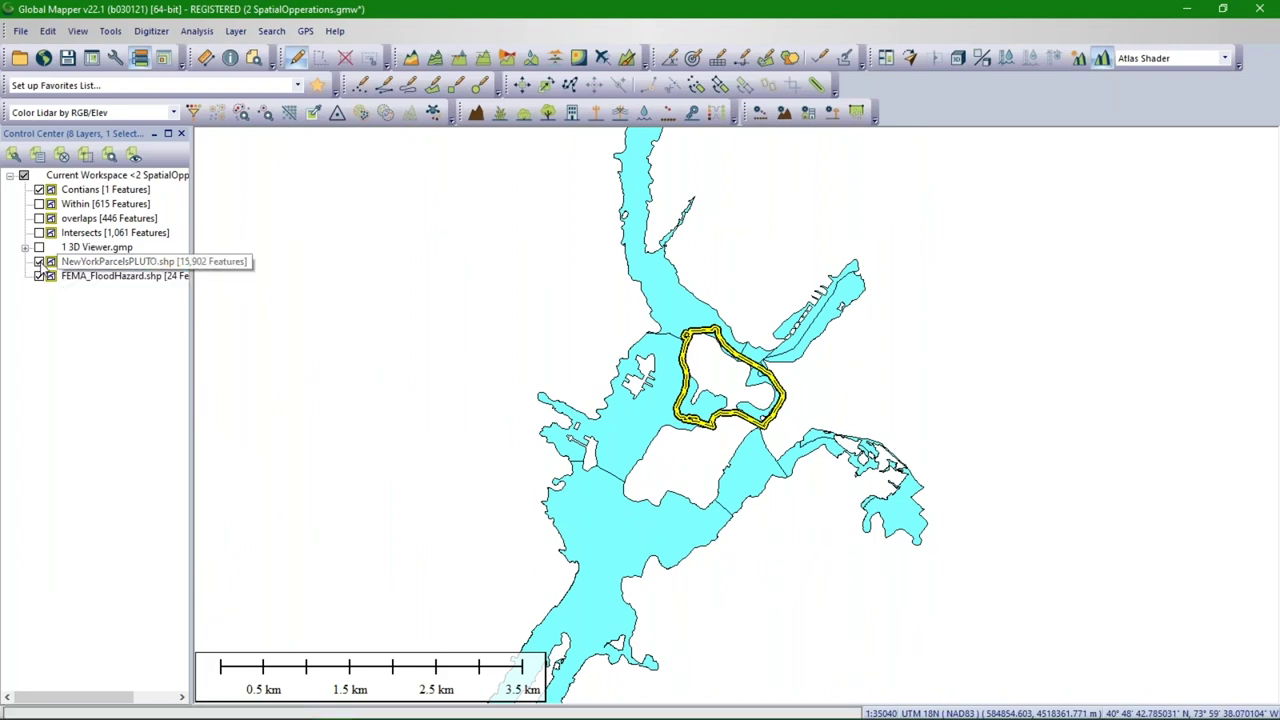
left_click(50, 190)
double_click(105, 189)
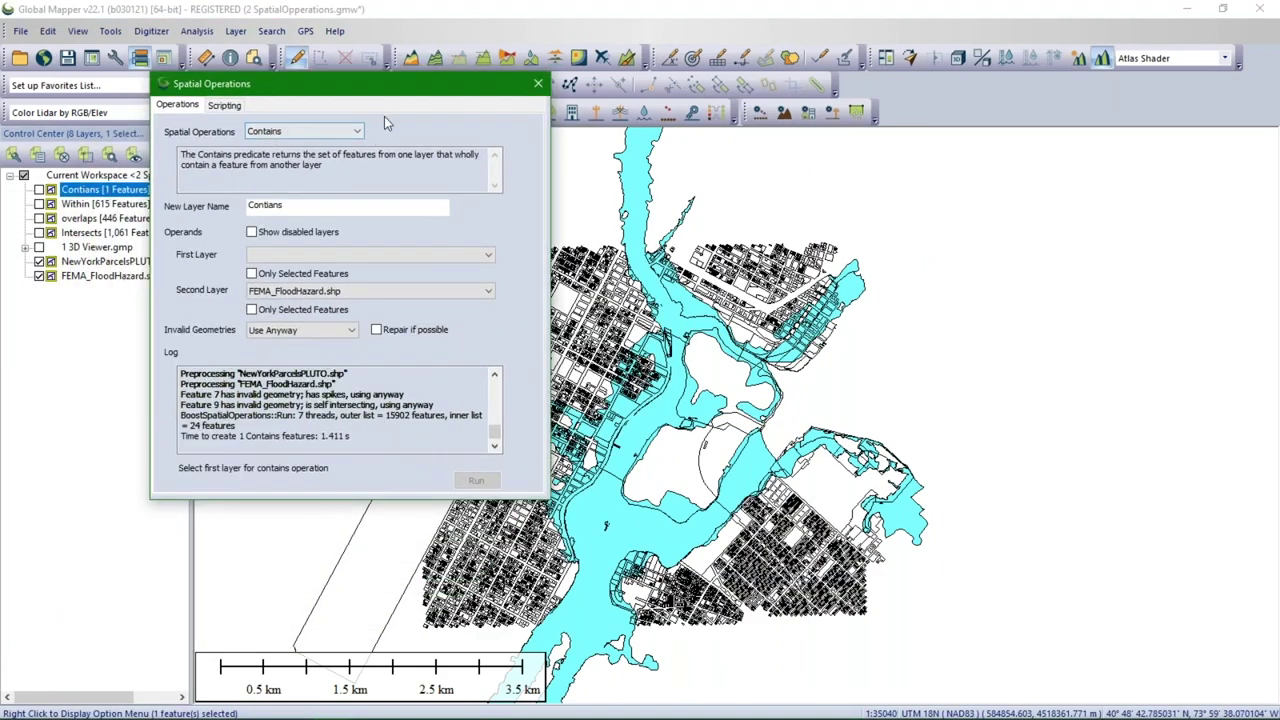
scroll(660, 365, "up", 3)
left_click_drag(660, 365, 900, 372)
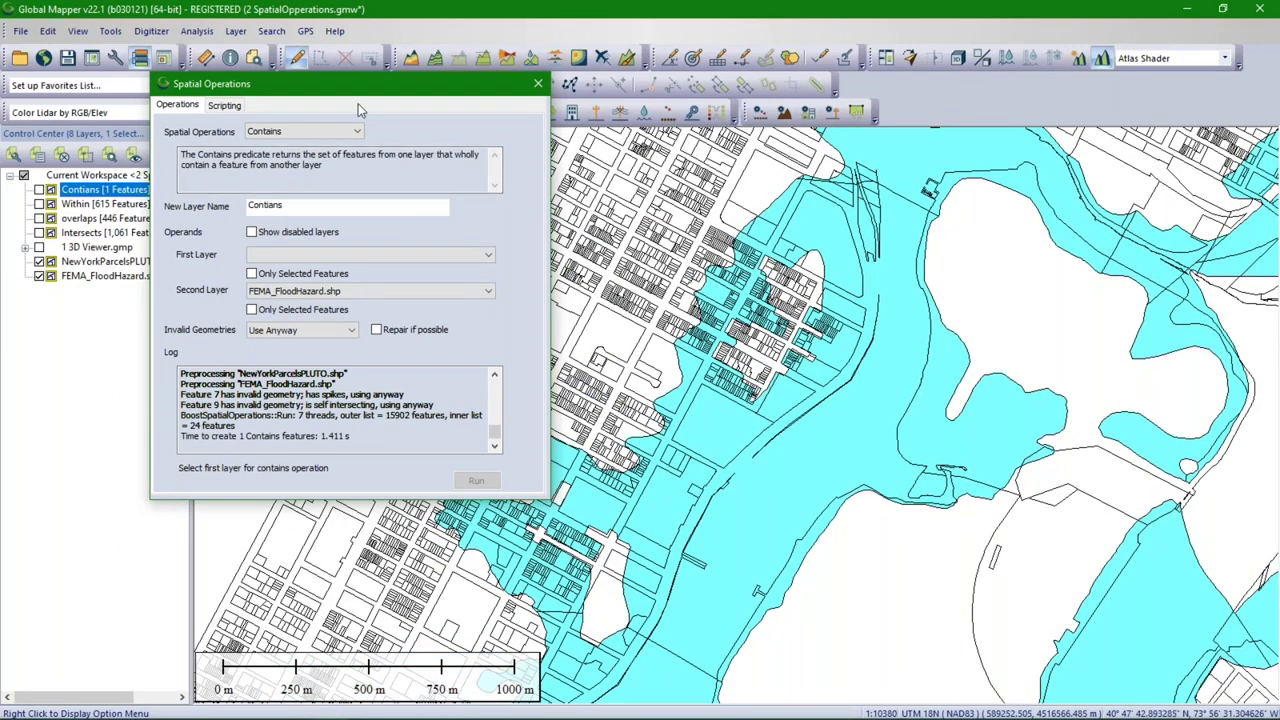
left_click_drag(331, 83, 388, 148)
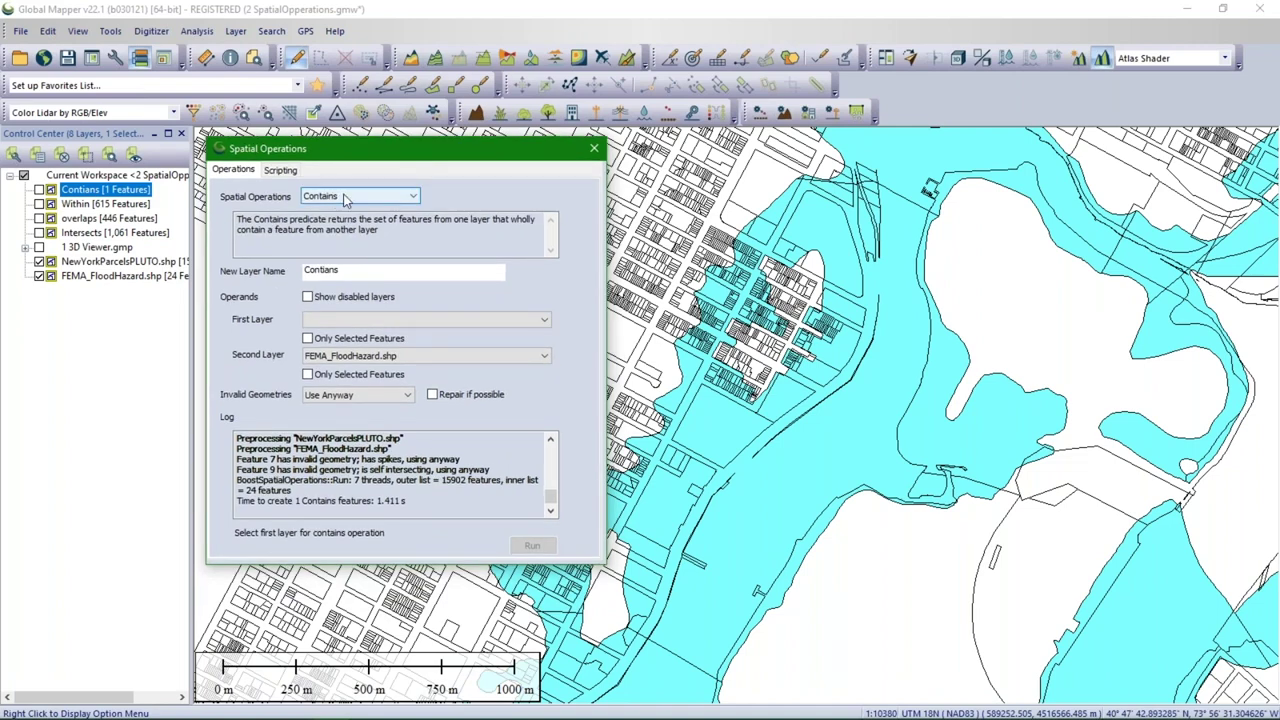
left_click_drag(312, 148, 105, 358)
left_click_drag(760, 450, 796, 378)
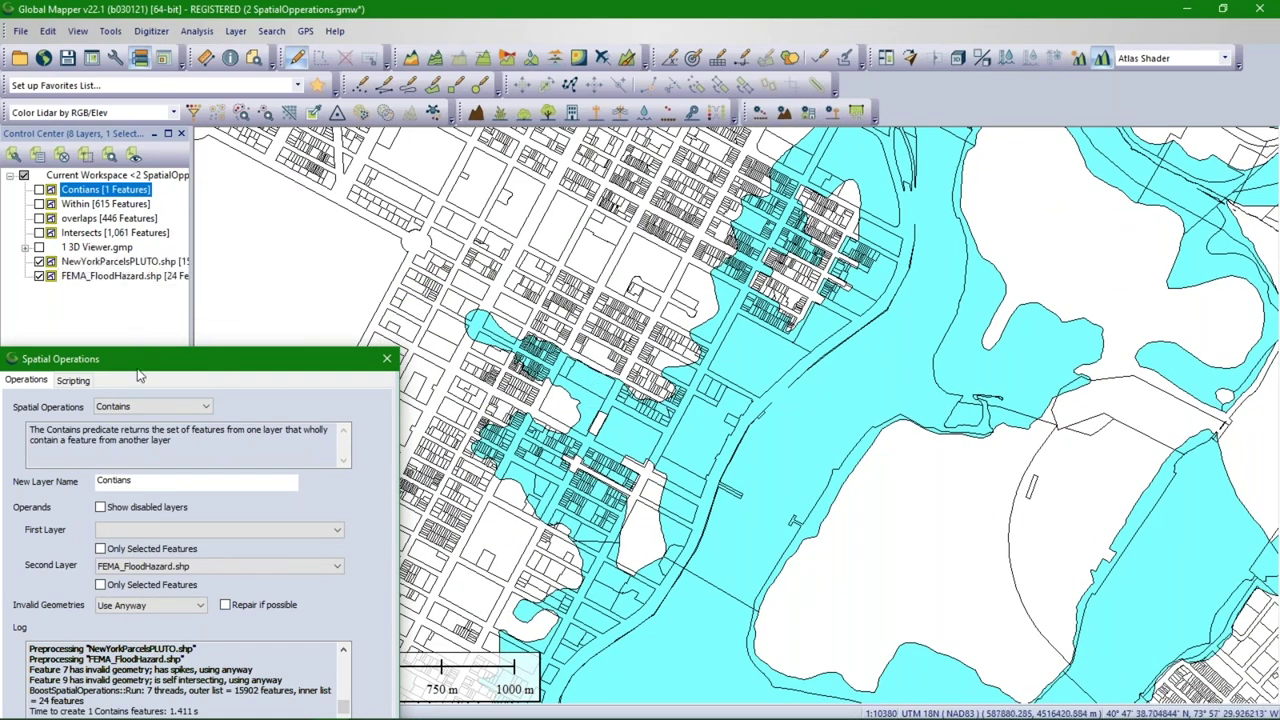
left_click_drag(140, 358, 352, 160)
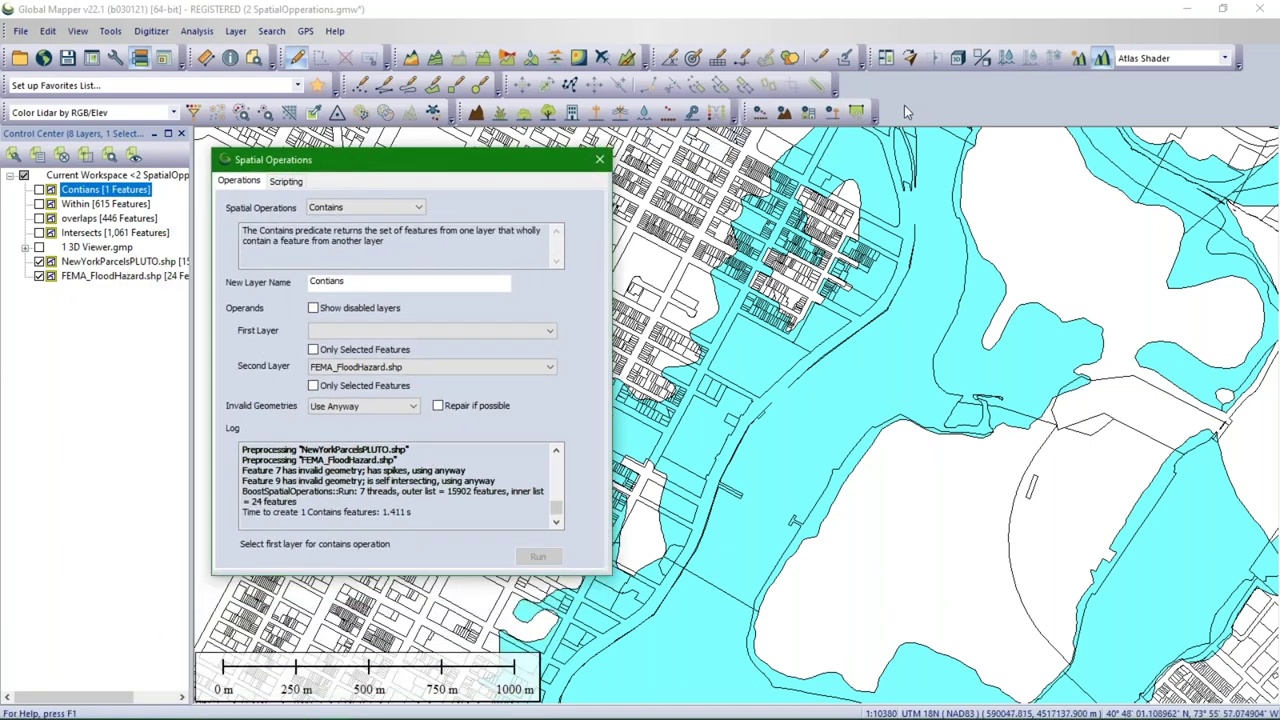
Step: Review and run the spatial script that intersects ZipCode 10029 parcels with FEMA_FloodHazard.shp into the layer Flooded10029 and selects its features
left_click(285, 181)
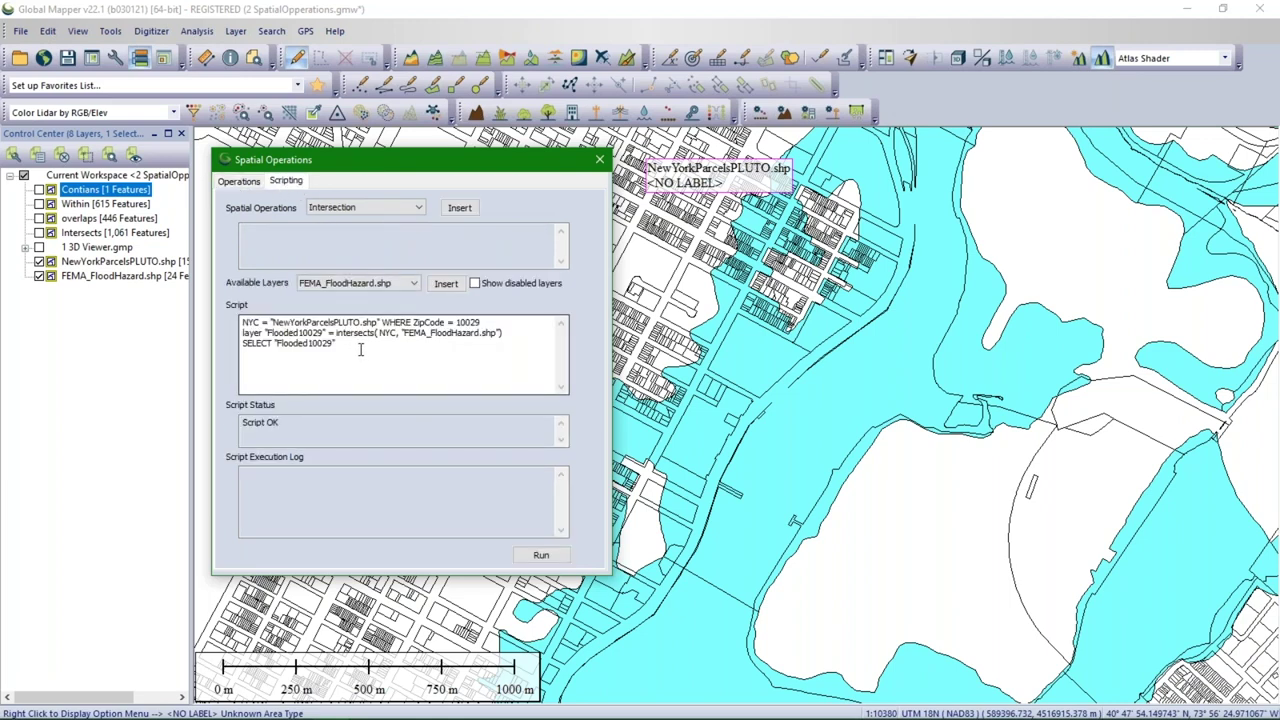
left_click_drag(268, 322, 484, 322)
left_click(485, 322)
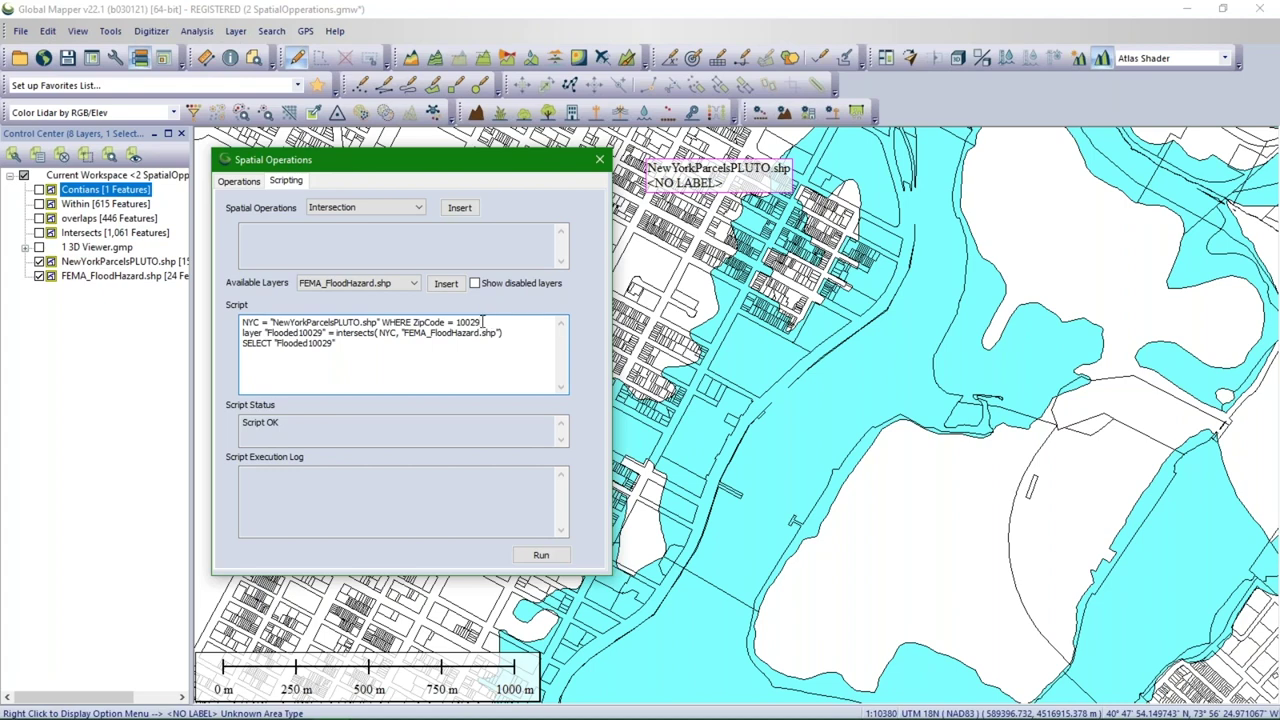
left_click_drag(241, 333, 381, 334)
left_click(340, 343)
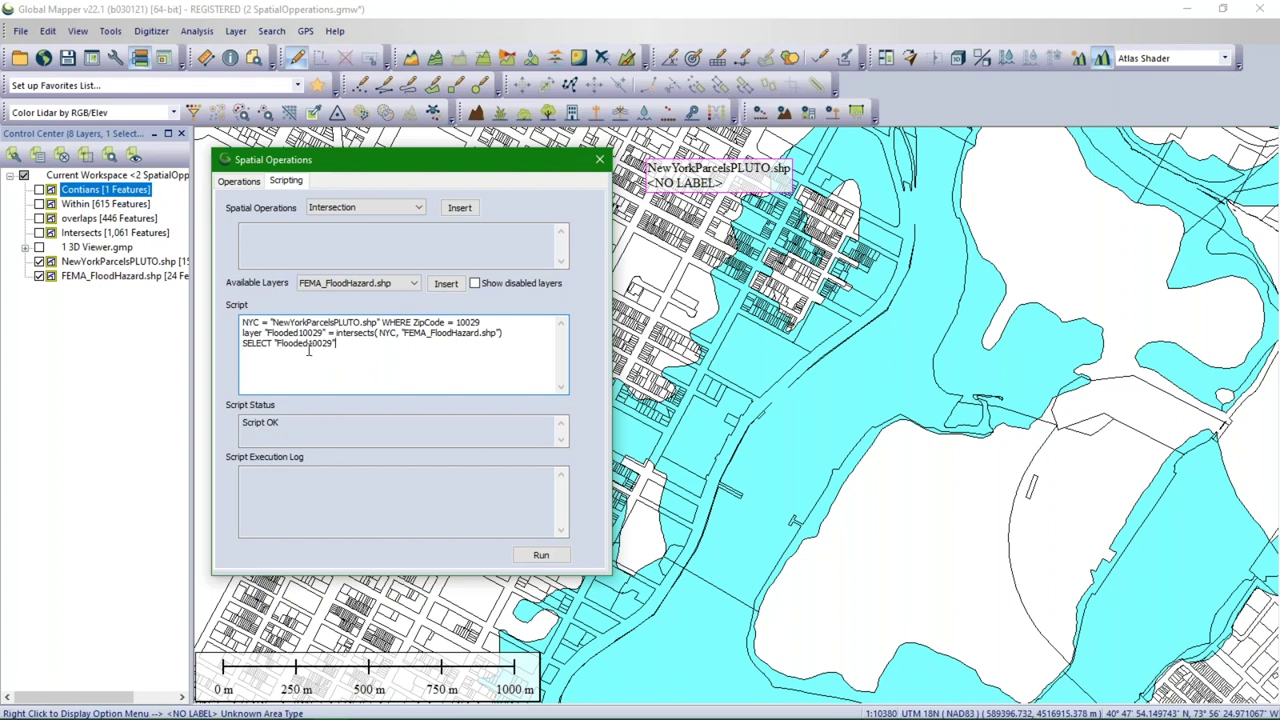
left_click(541, 555)
left_click_drag(468, 182, 452, 190)
left_click(583, 167)
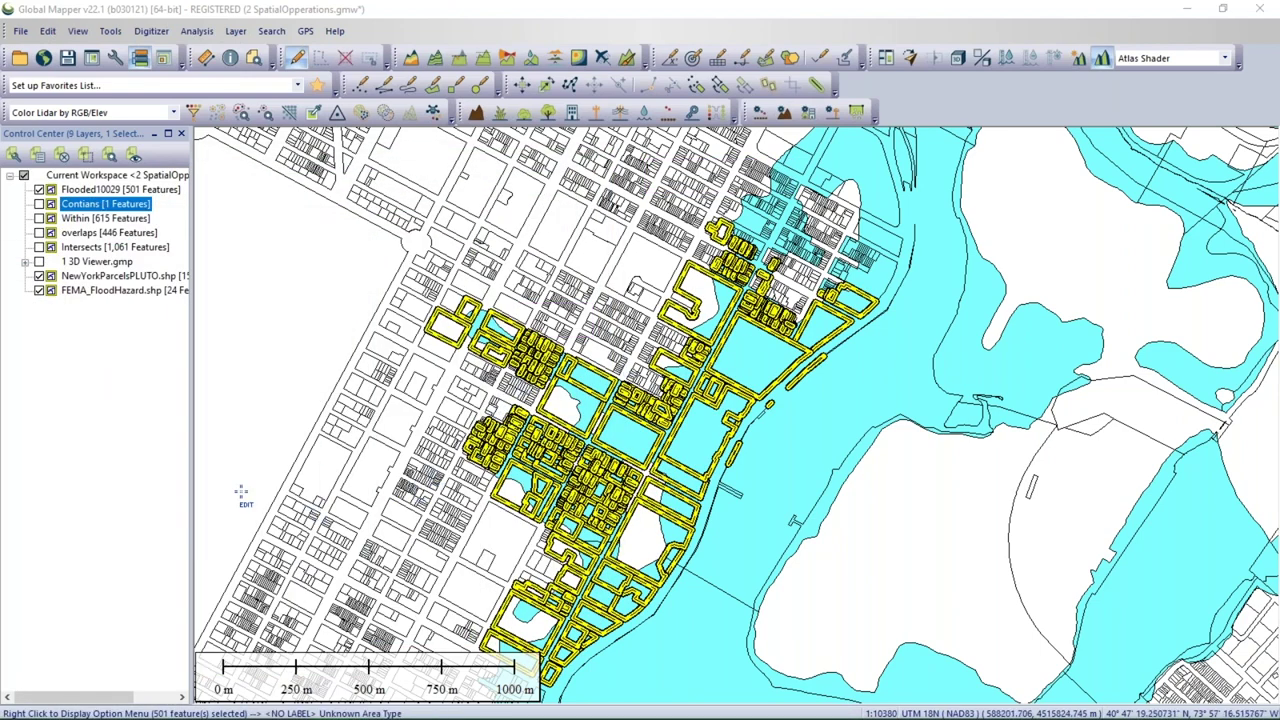
Step: Hide the parcel and flood hazard layers to examine the selected Flooded10029 parcels alone, and show both layers again
left_click(39, 290)
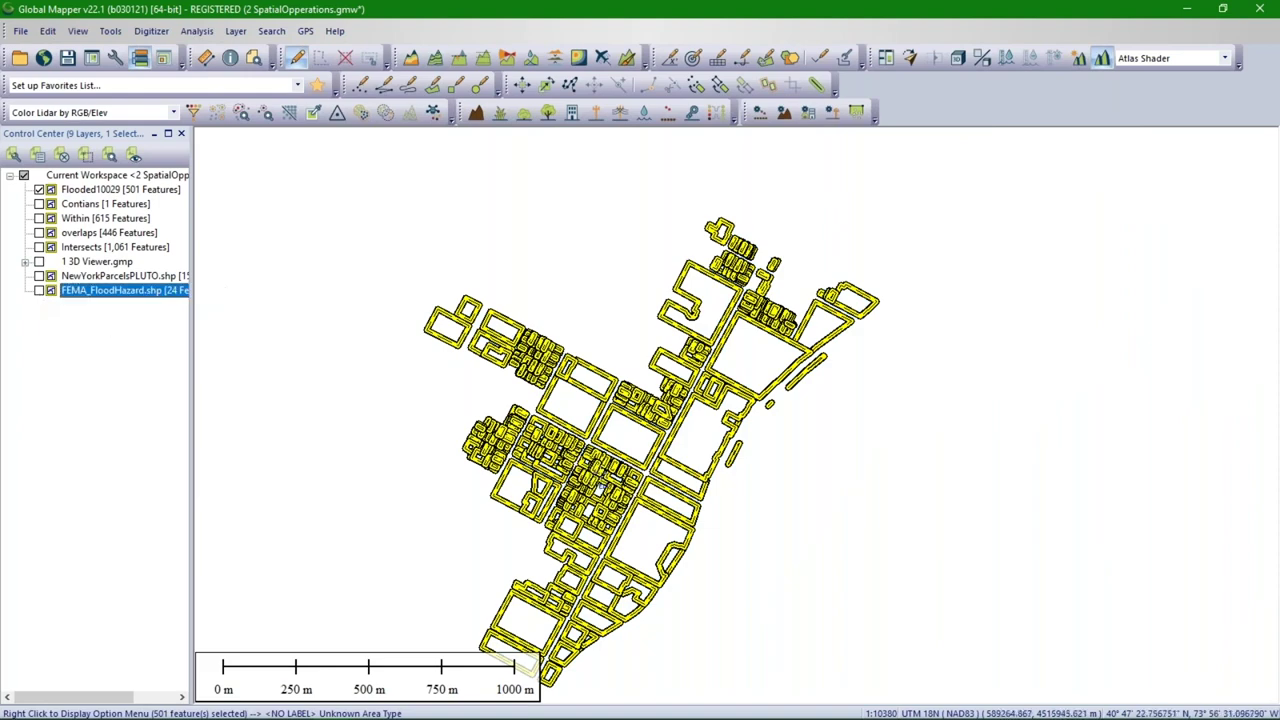
left_click(39, 290)
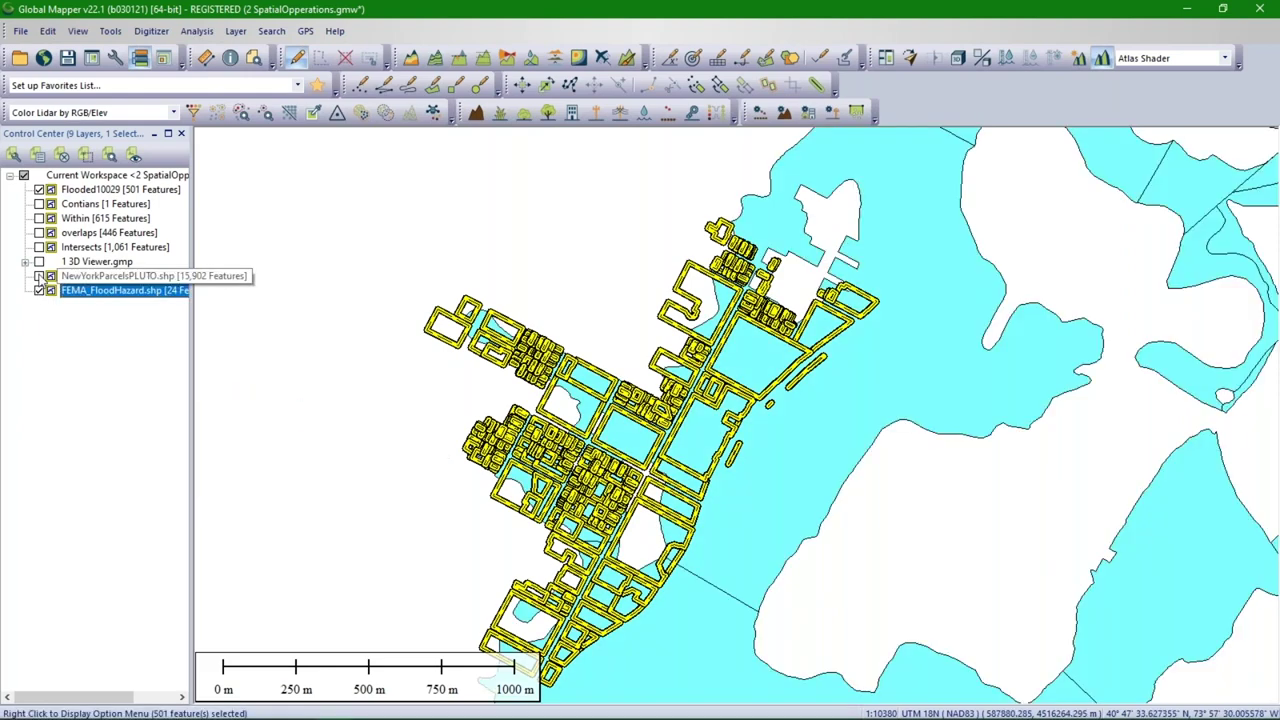
left_click(39, 275)
left_click_drag(180, 181, 477, 160)
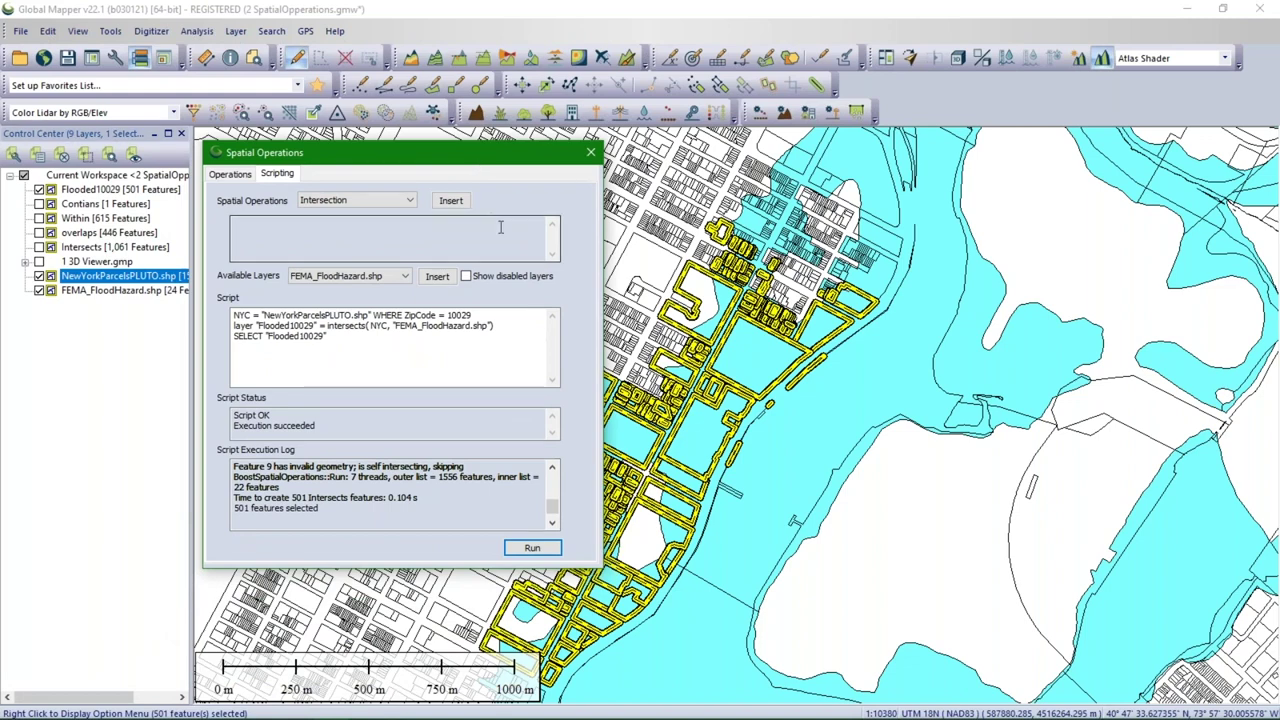
left_click_drag(470, 158, 325, 226)
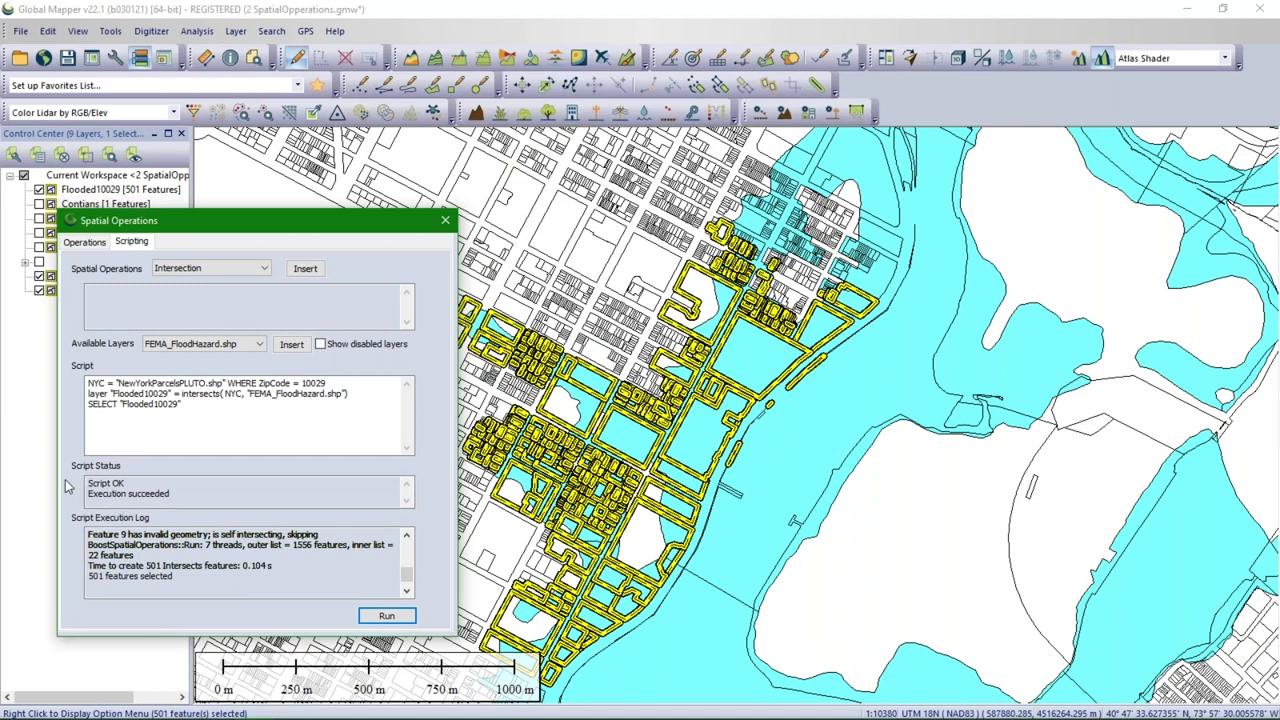
left_click_drag(312, 233, 452, 157)
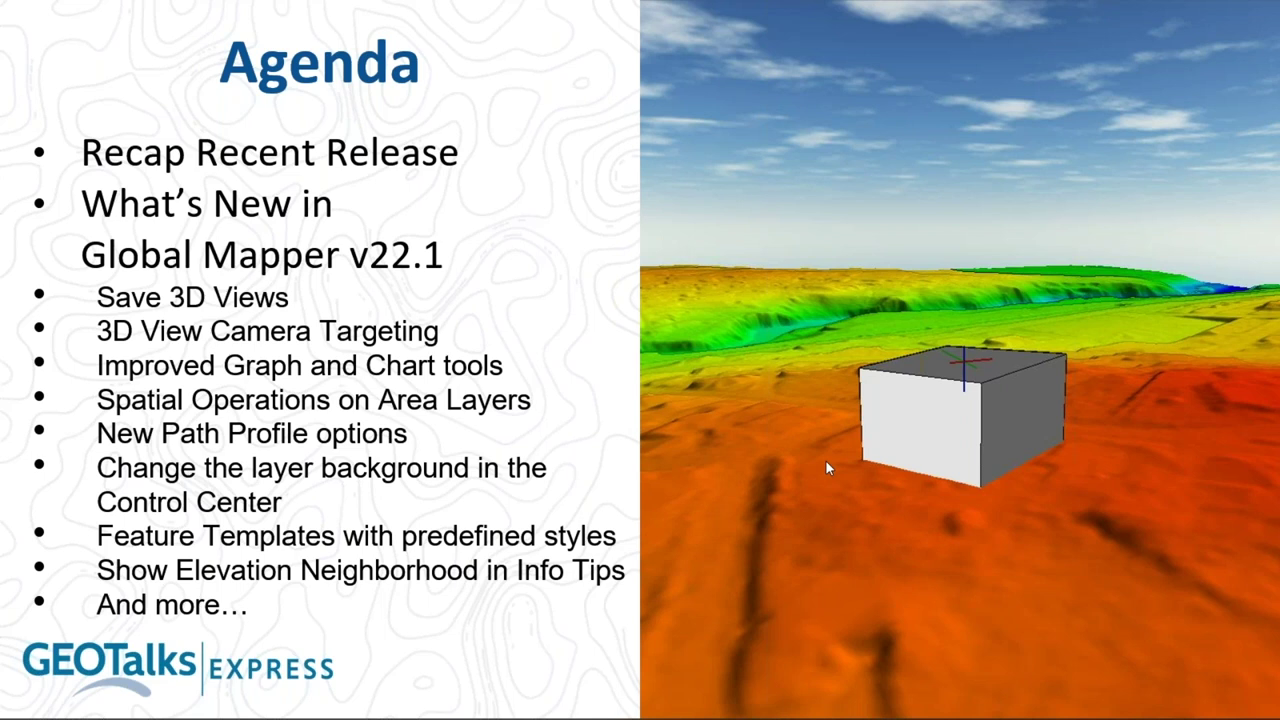
Step: Switch to the Global Mapper window with the 19TCH480910.img terrain and create a path profile about 427 m long across the river valley
mouse_move(169, 712)
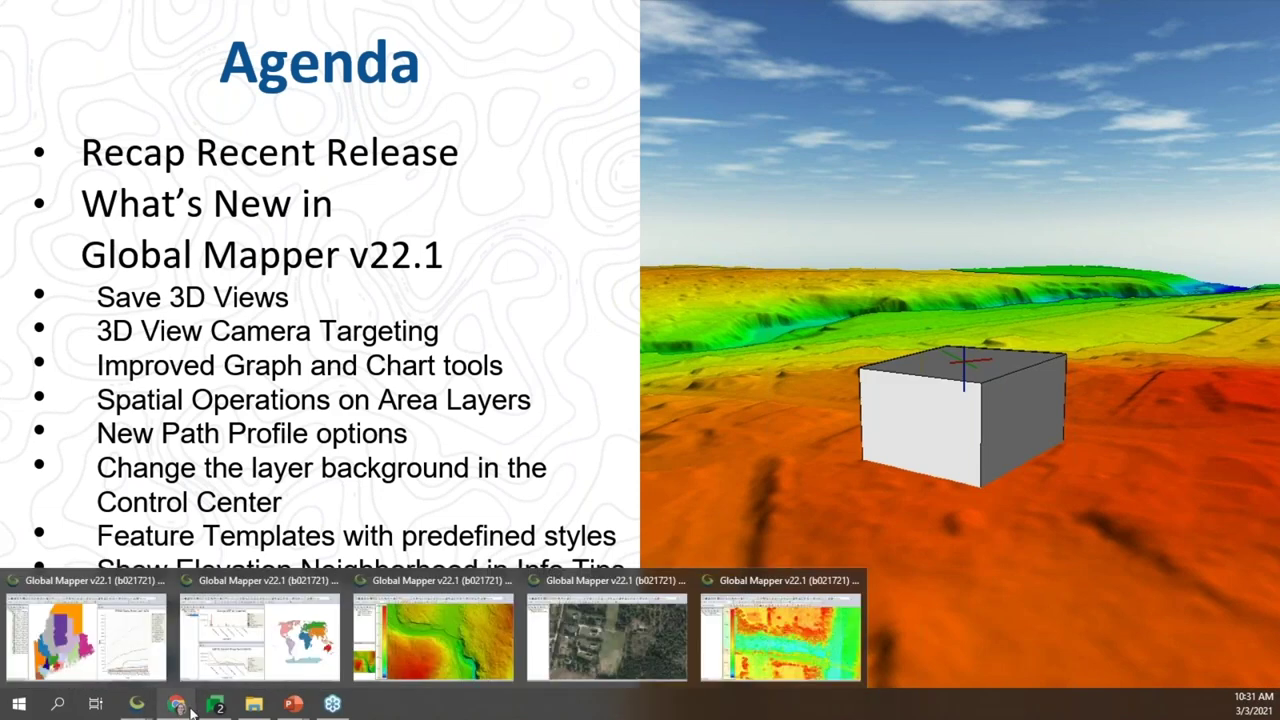
left_click(388, 665)
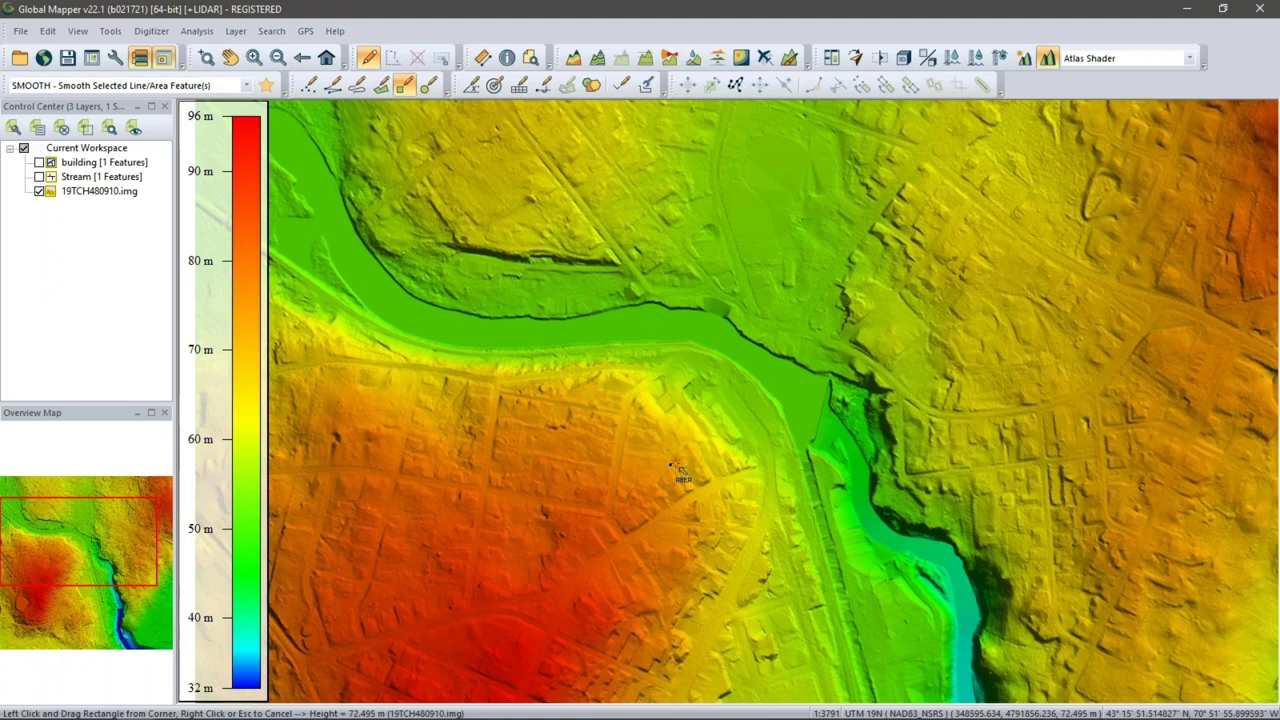
scroll(685, 468, "down", 3)
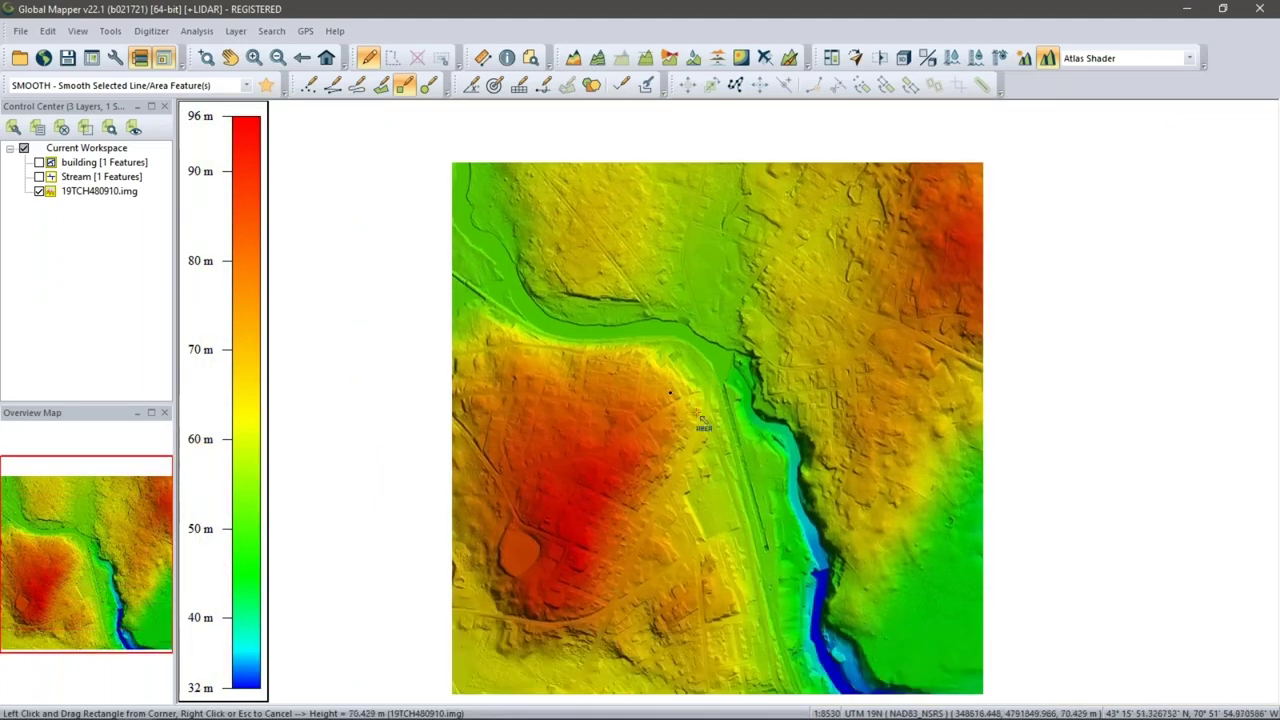
scroll(700, 422, "up", 1)
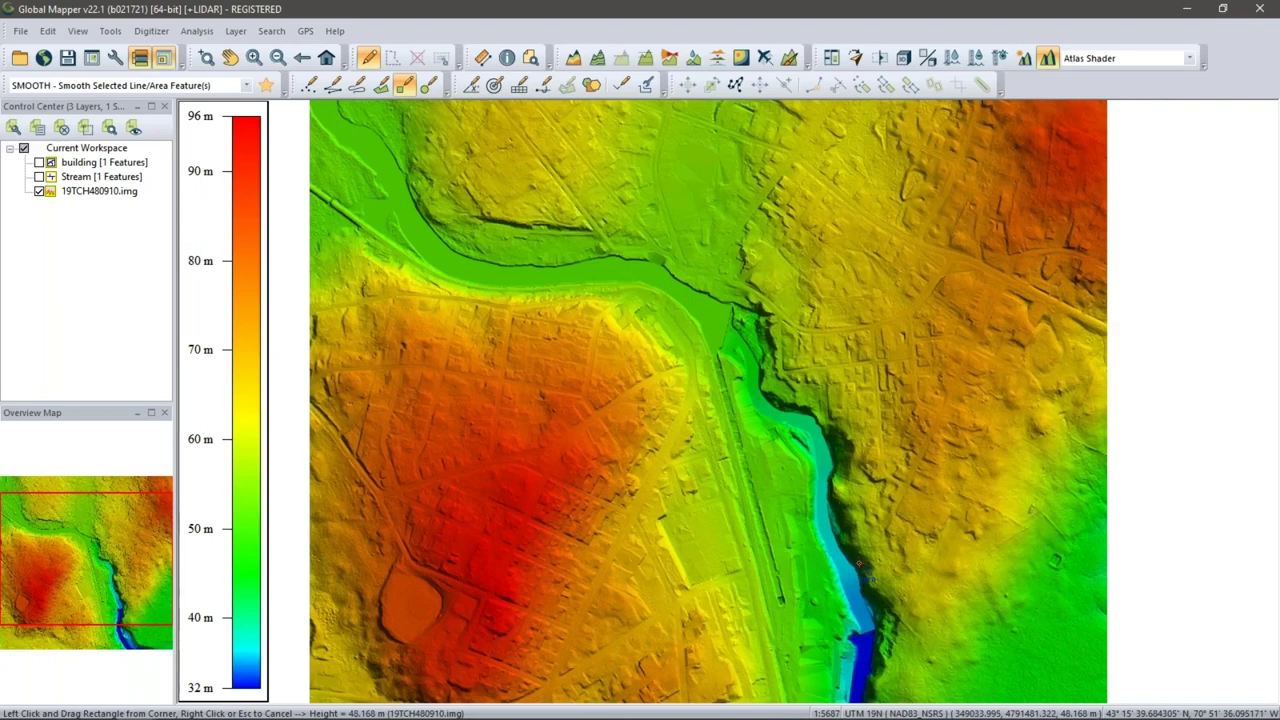
left_click(646, 58)
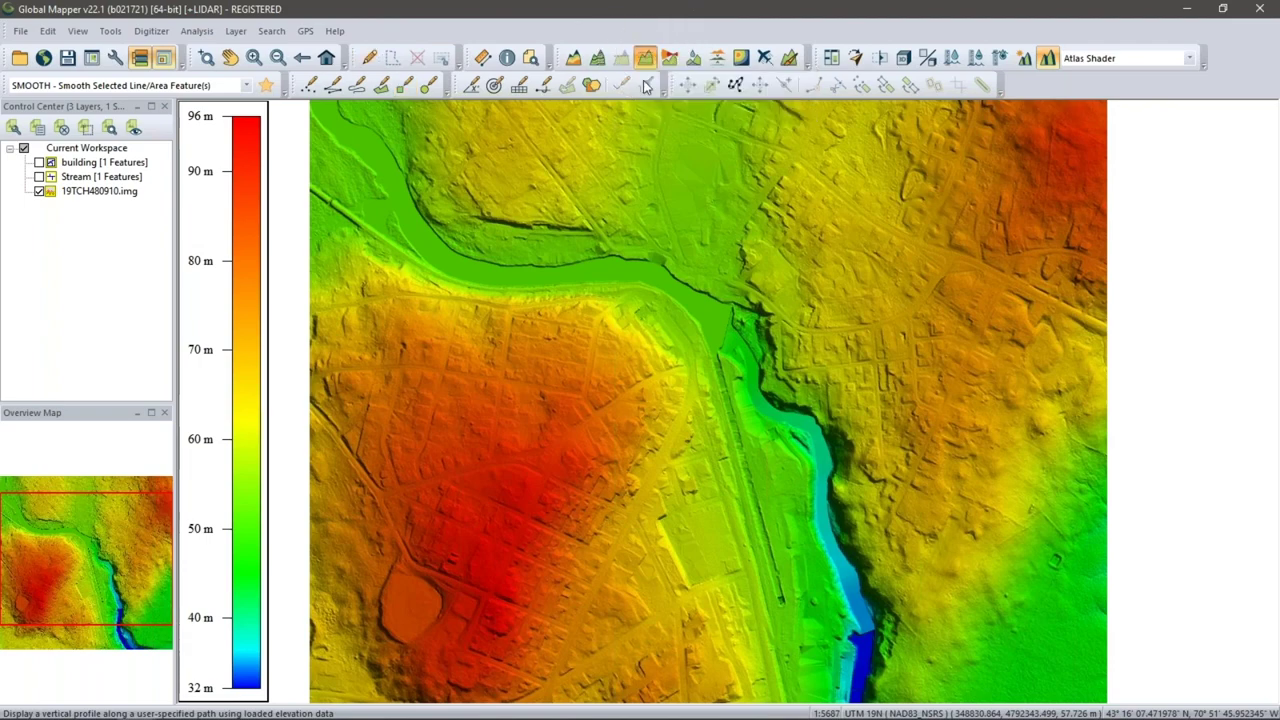
left_click(692, 463)
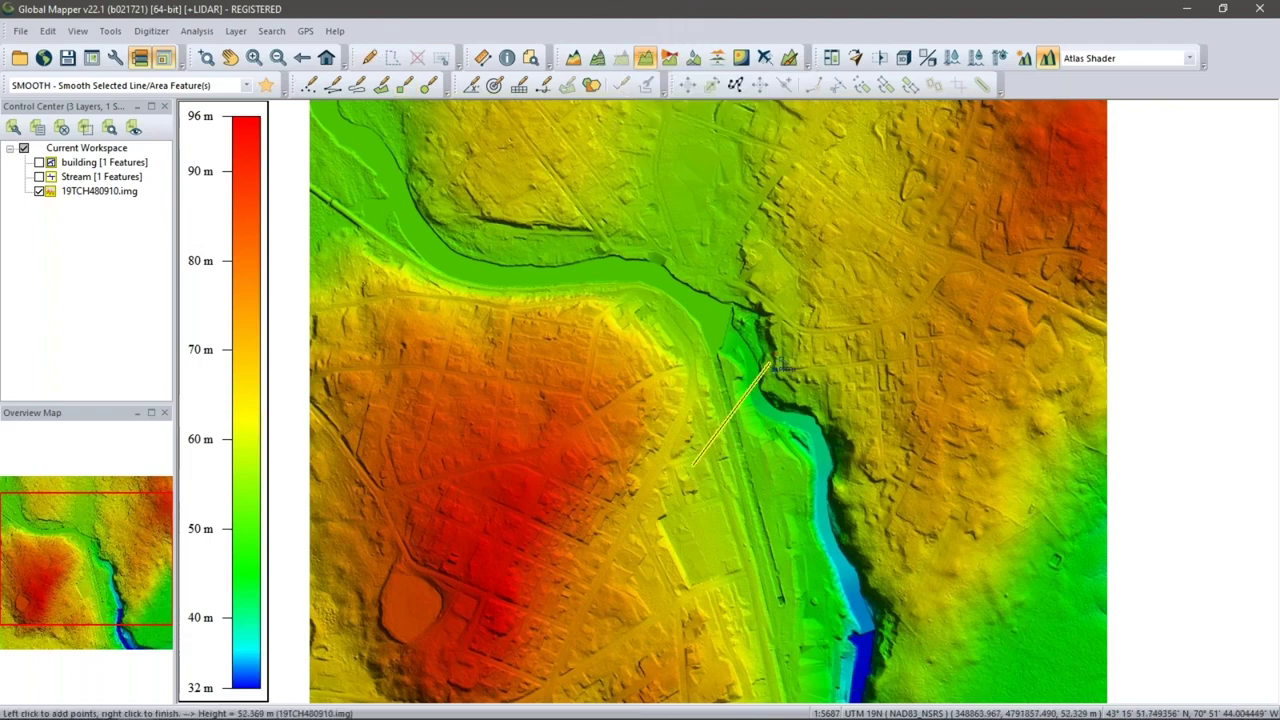
right_click(842, 292)
Step: Shrink and reposition the Path Profile/Line of Sight window so the profile and its path on the map are visible together
left_click_drag(692, 447, 780, 286)
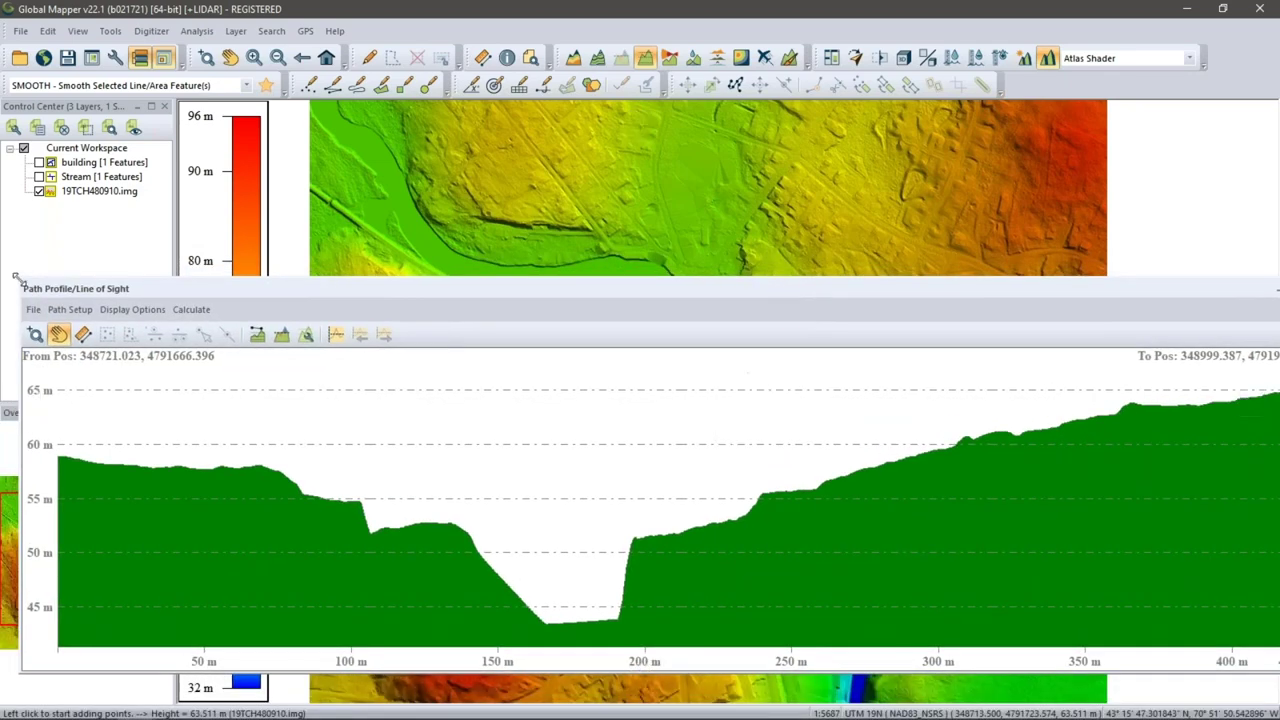
left_click_drag(15, 277, 333, 343)
left_click_drag(775, 366, 679, 395)
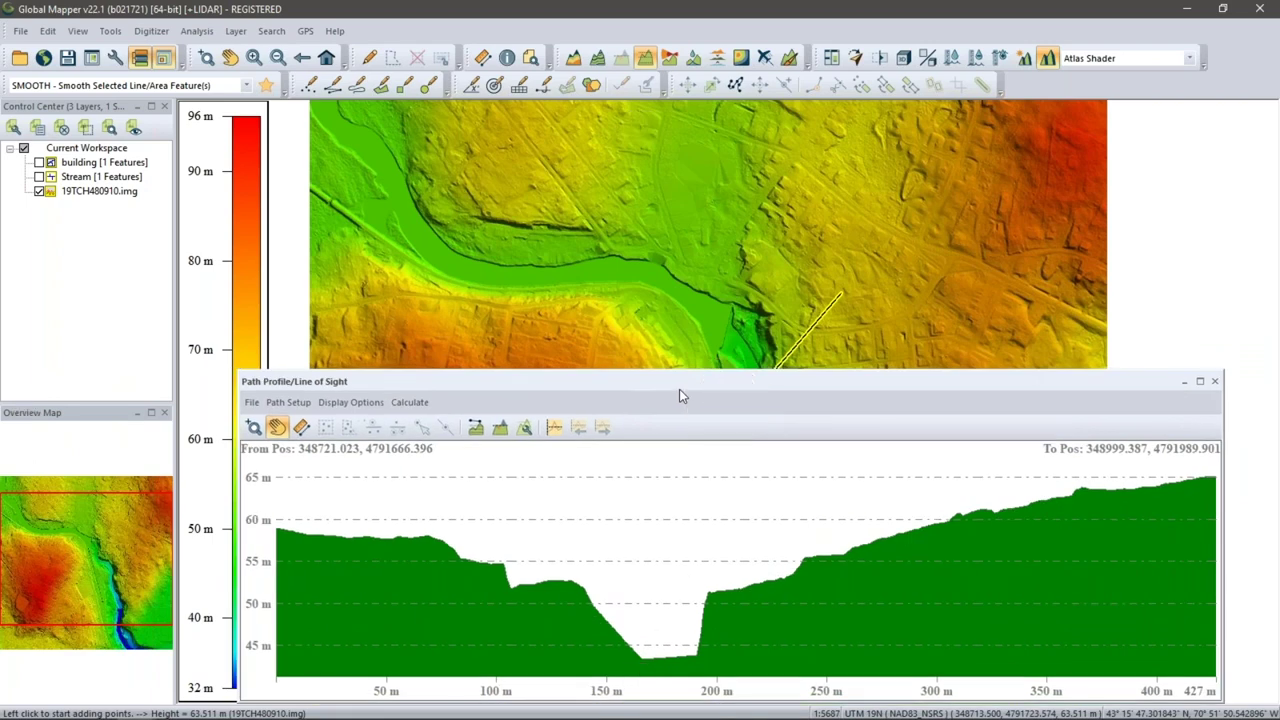
left_click_drag(673, 332, 618, 247)
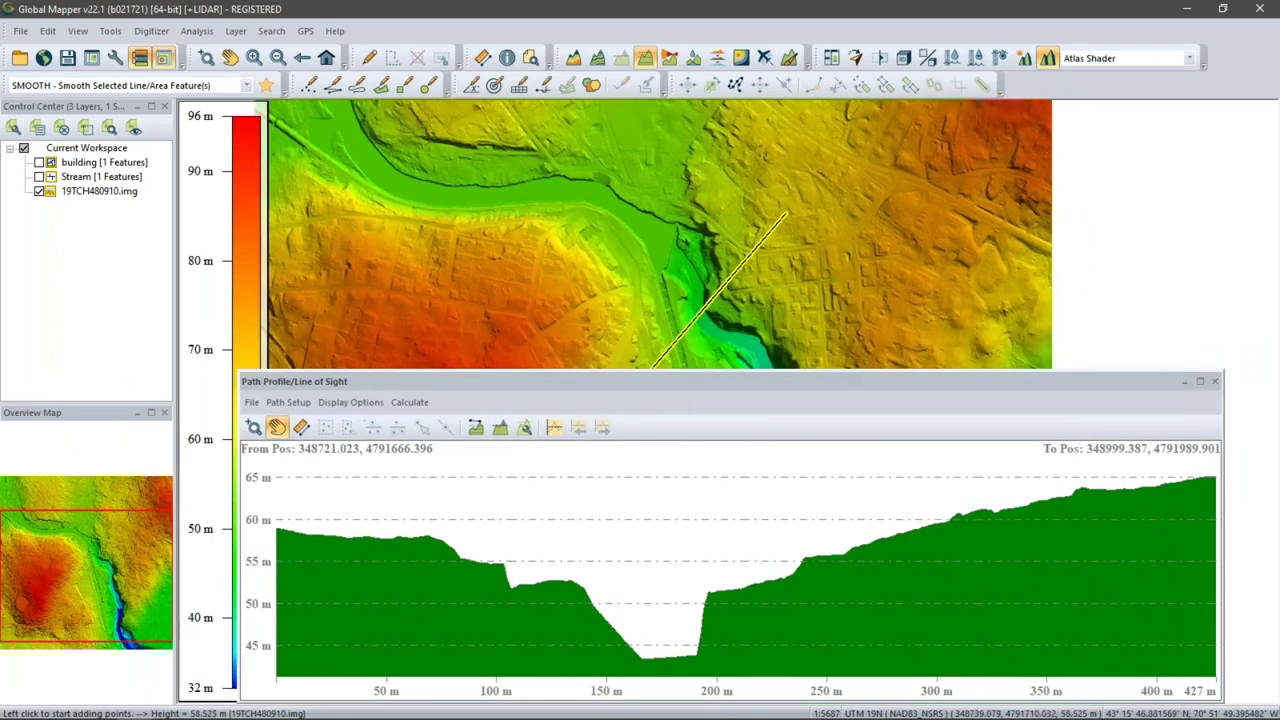
Step: Set the path profile's distance scale units to Feet [Statute] with a custom scale spacing of 20 and apply it
left_click(251, 403)
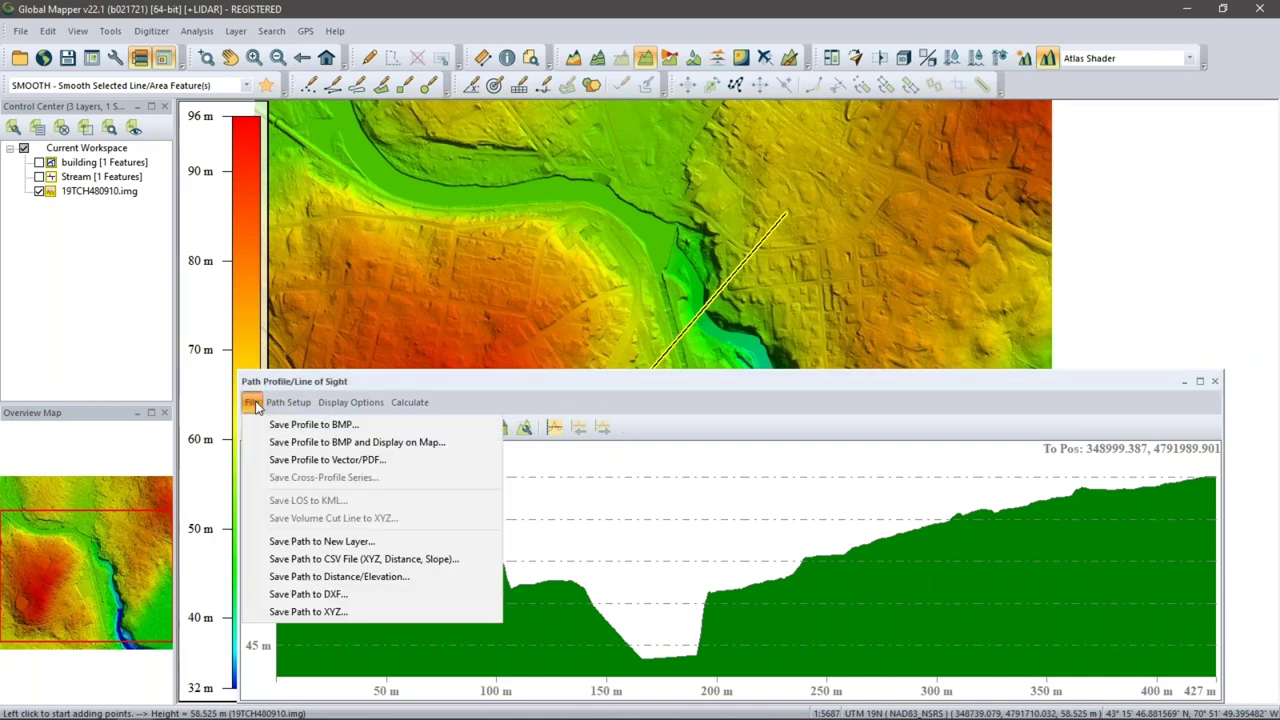
left_click(478, 398)
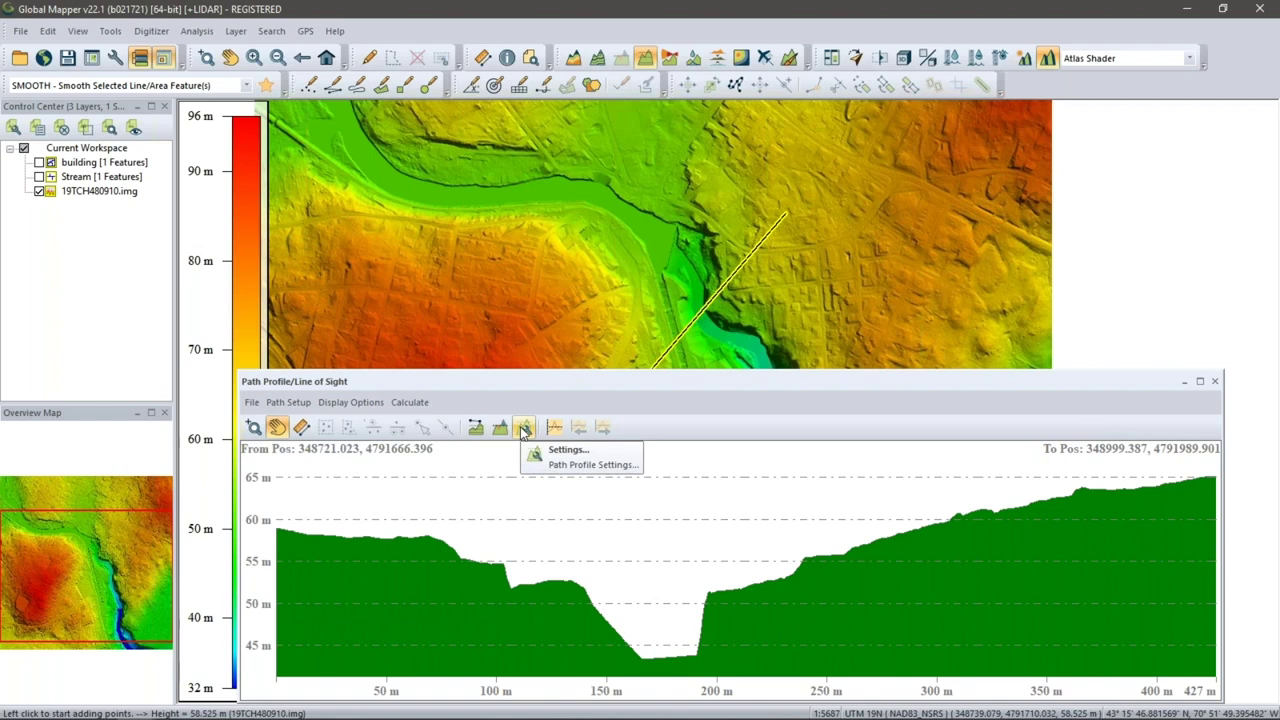
left_click(565, 450)
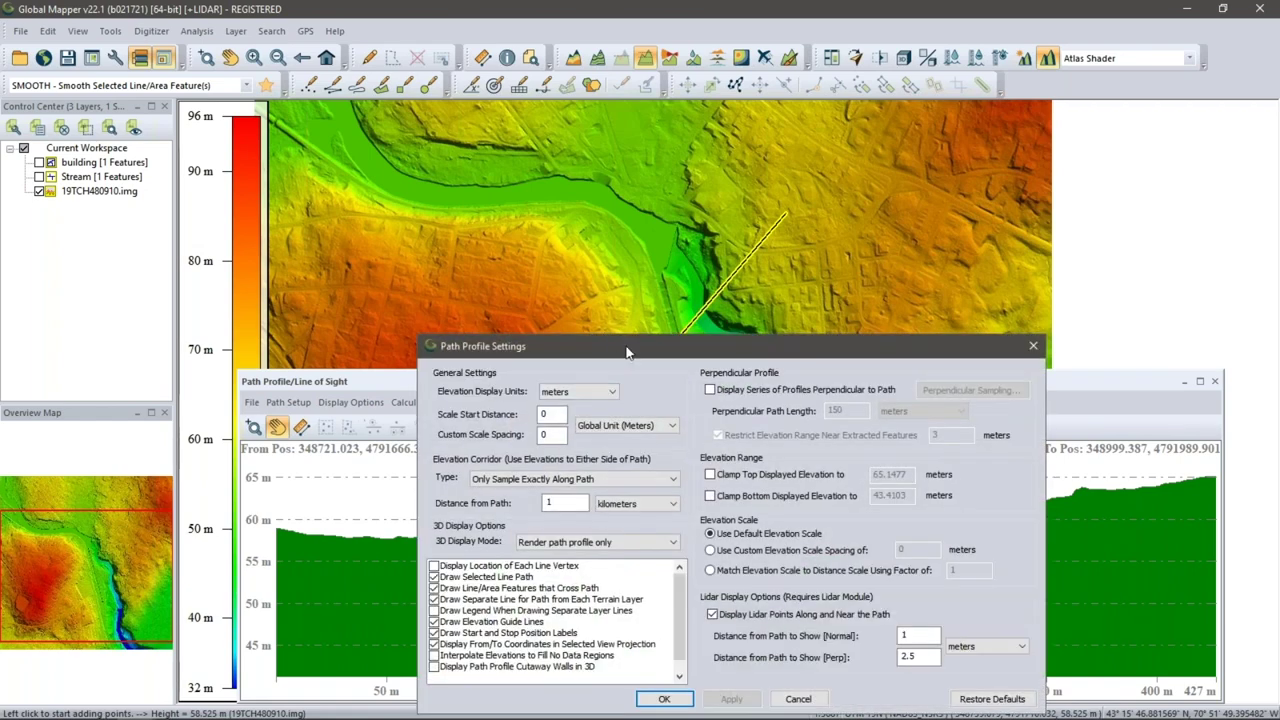
left_click_drag(617, 344, 838, 282)
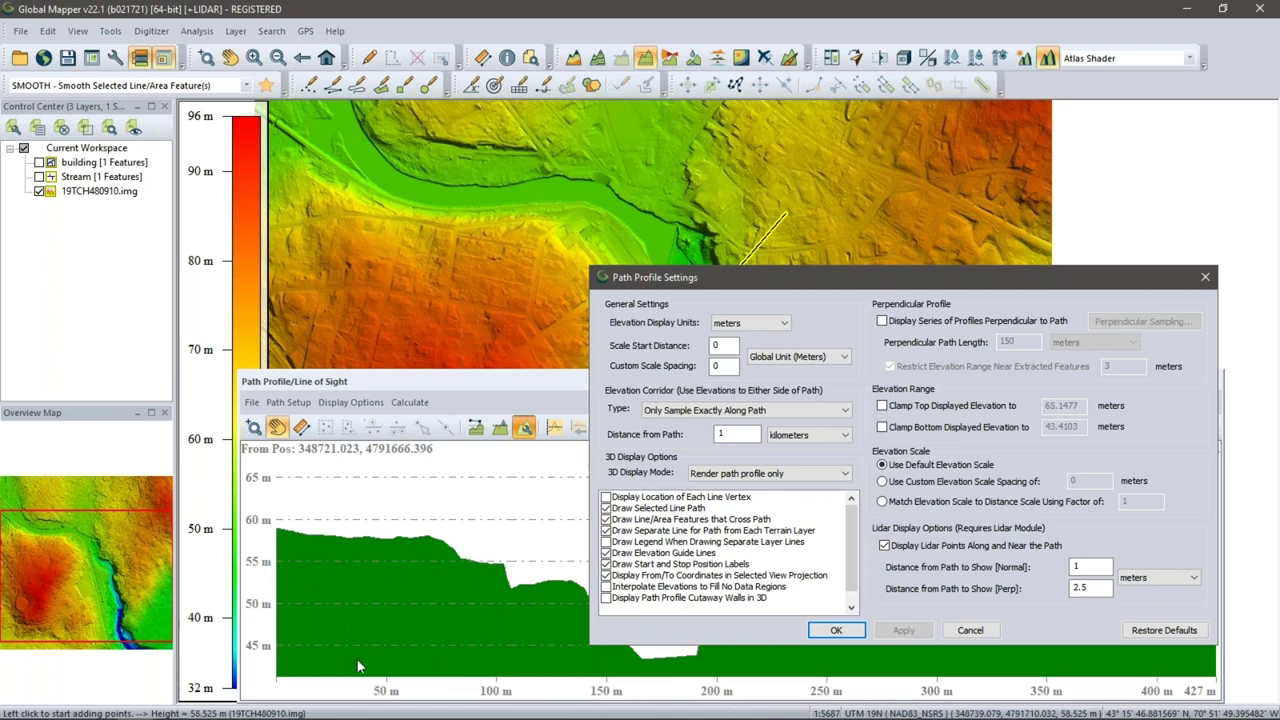
left_click(727, 346)
left_click(803, 360)
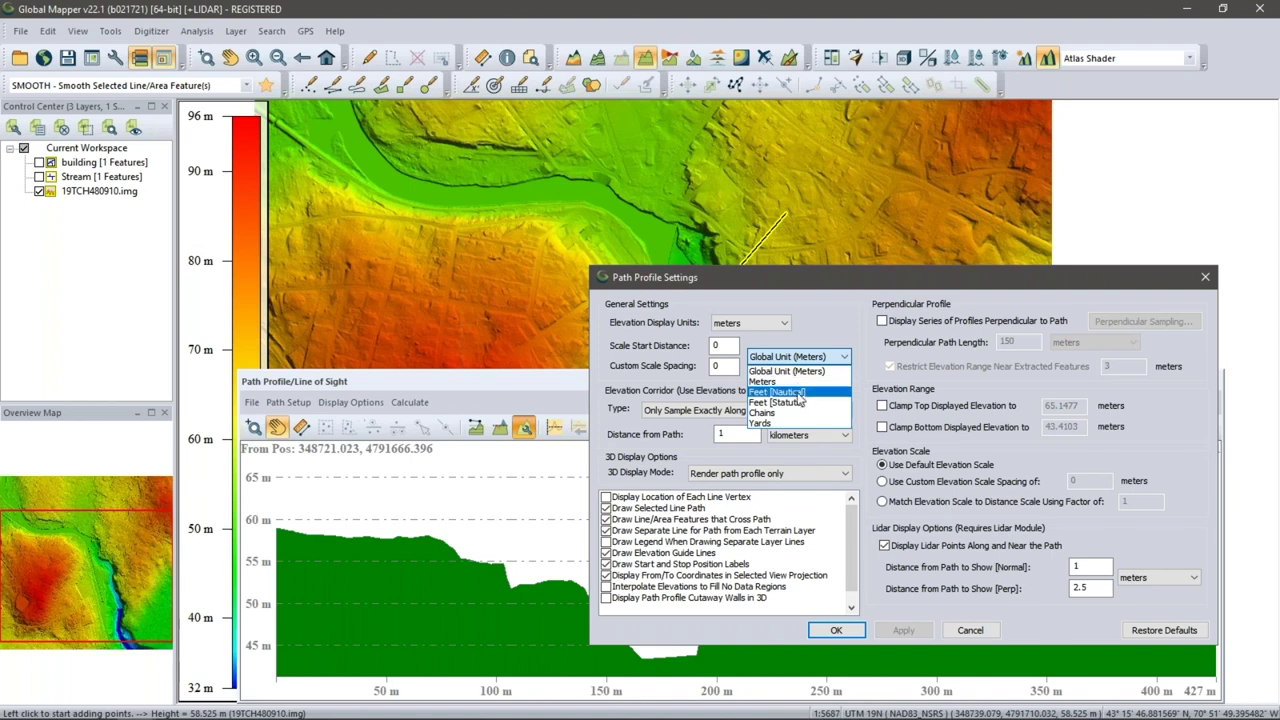
left_click(799, 402)
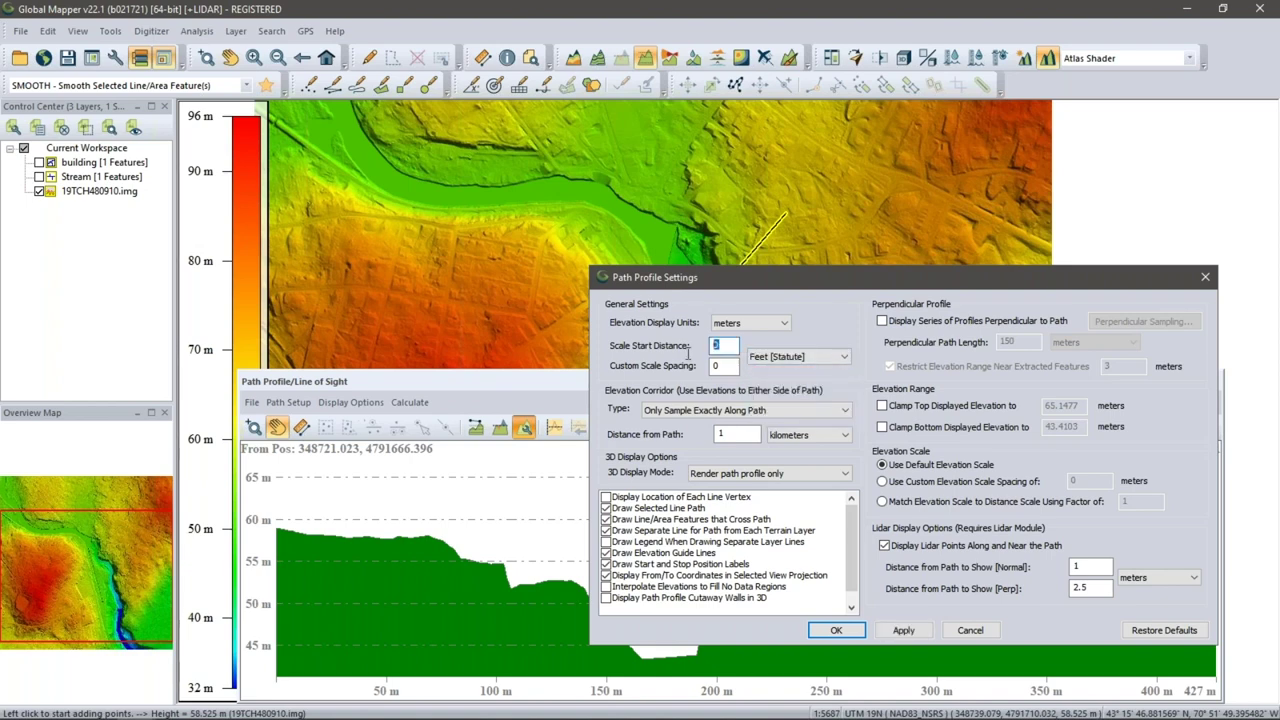
left_click(726, 365)
double_click(726, 365)
type("20")
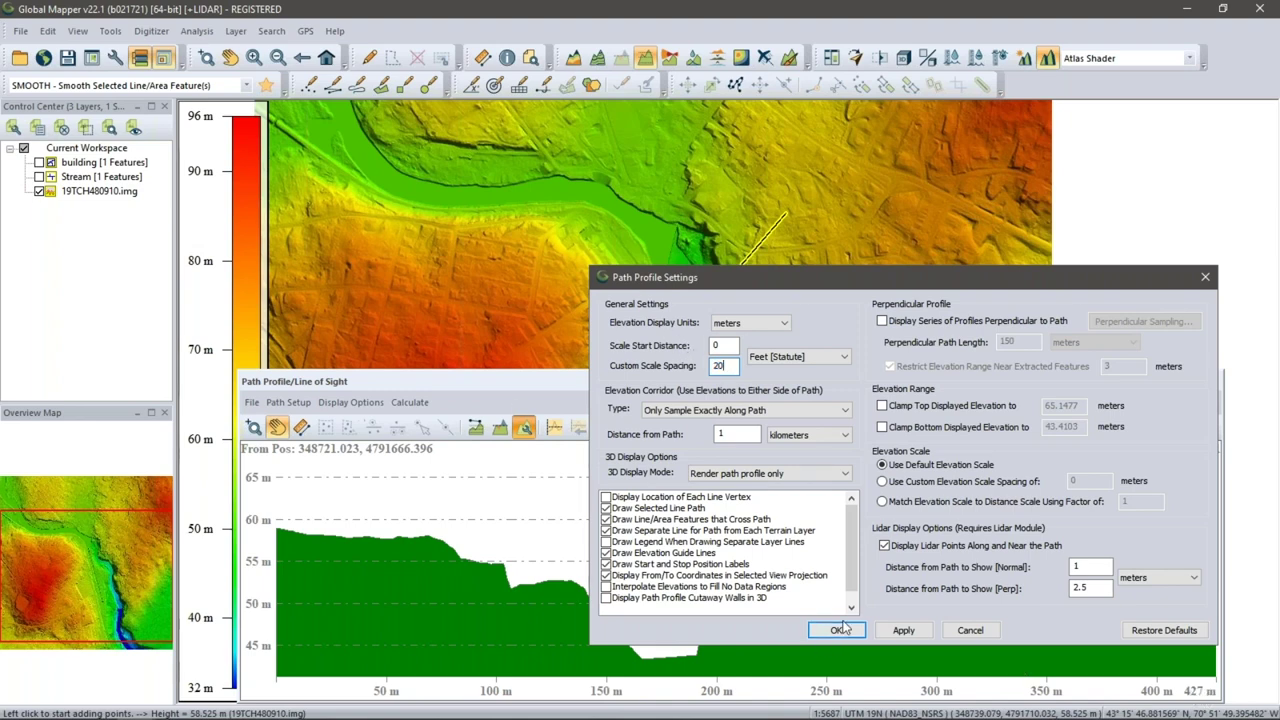
left_click(898, 630)
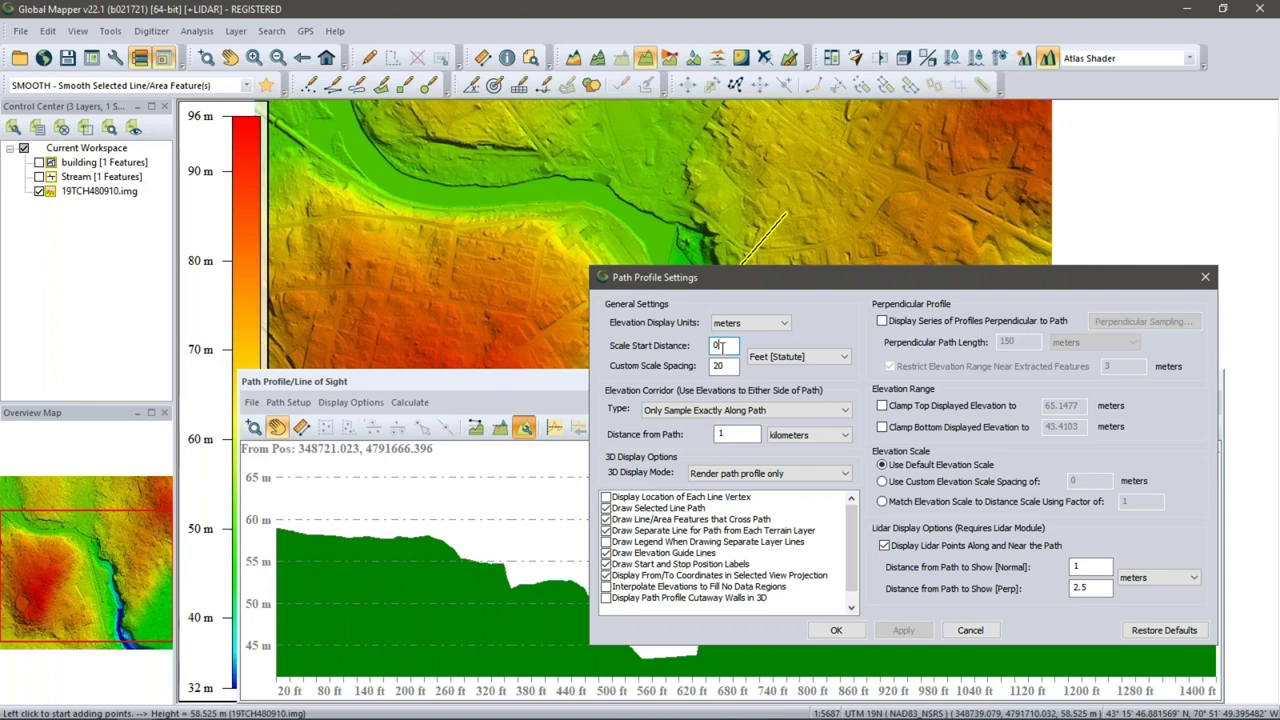
Step: Try a scale start distance of 100 feet on the profile and reset the start distance to 0
double_click(716, 345)
type("100")
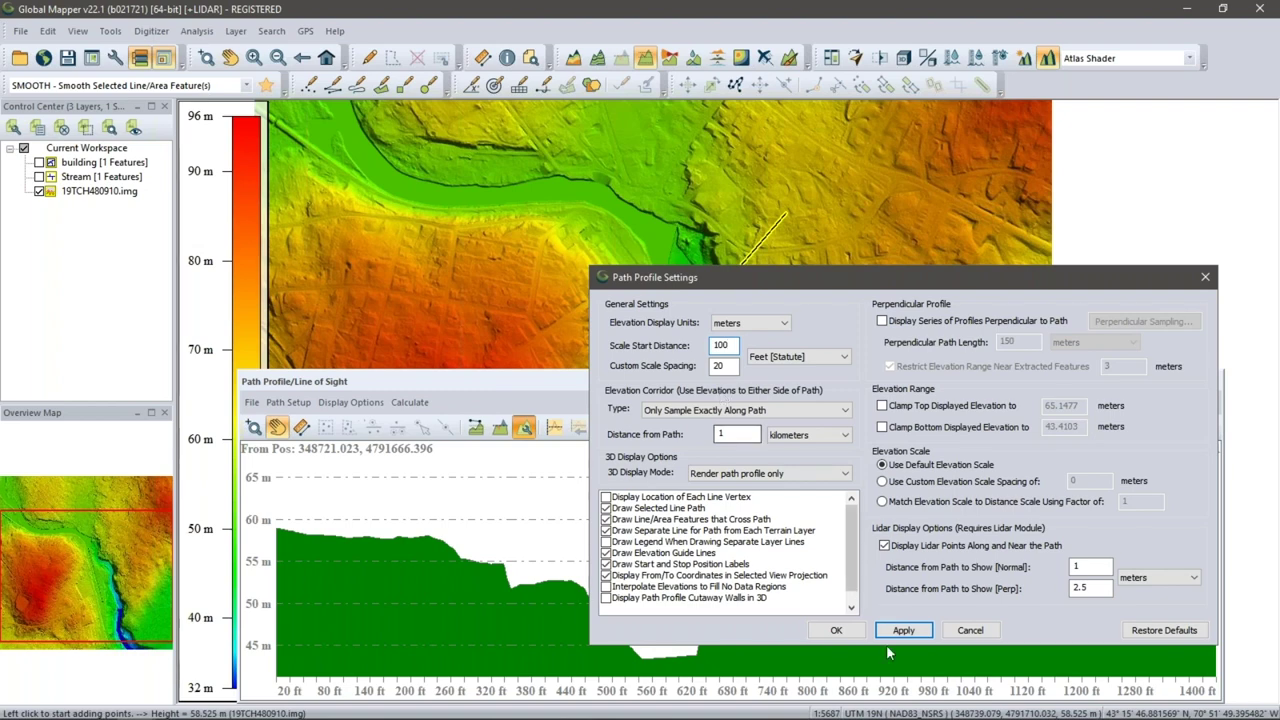
left_click(914, 631)
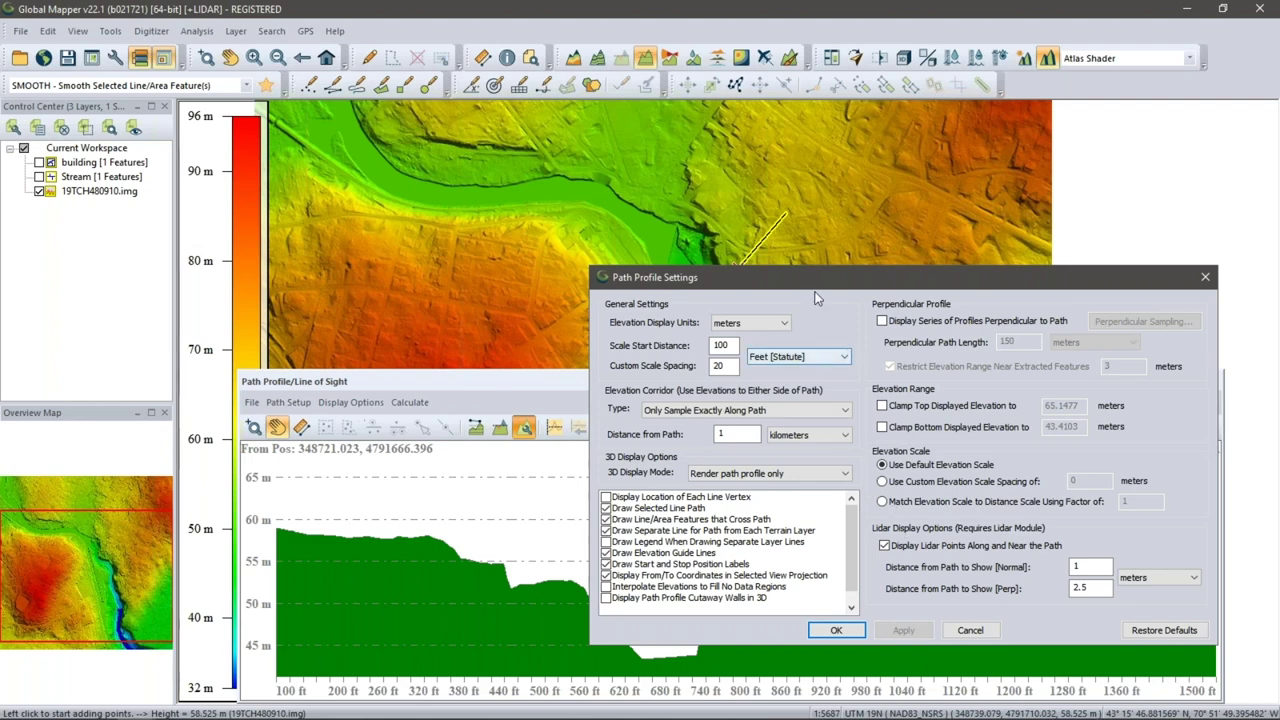
left_click_drag(814, 281, 620, 295)
double_click(618, 296)
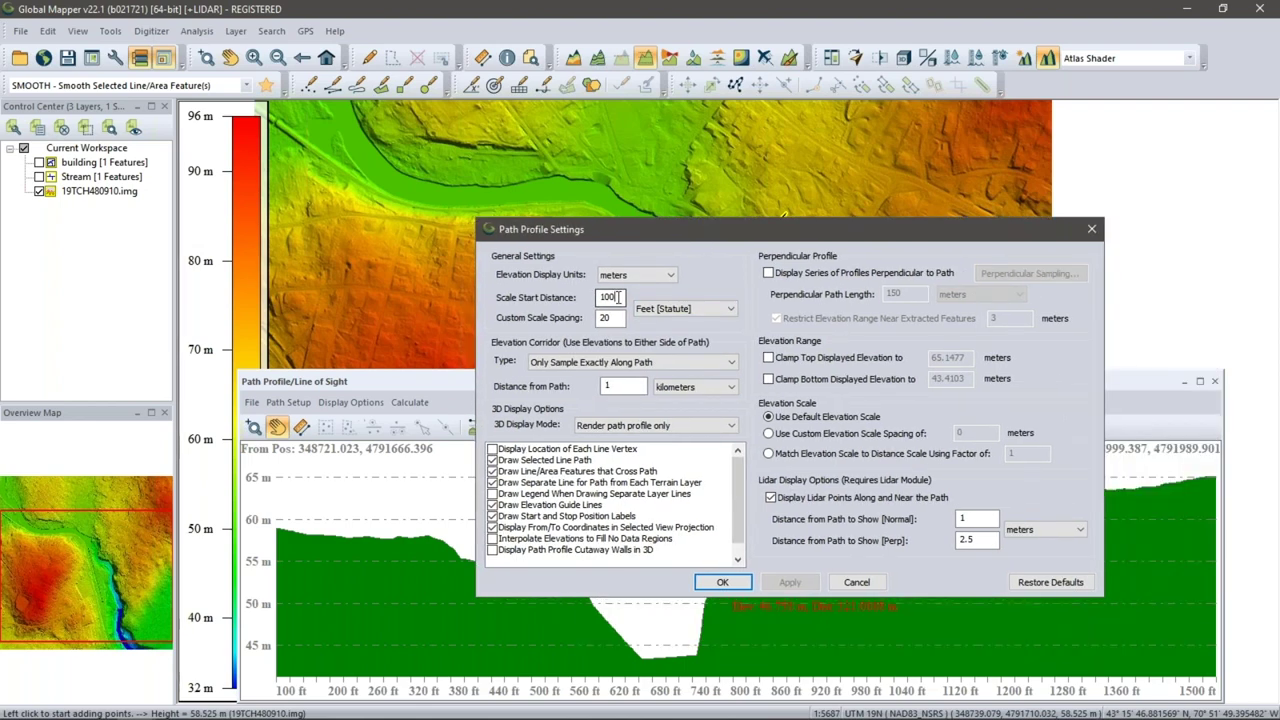
type("0")
left_click(790, 582)
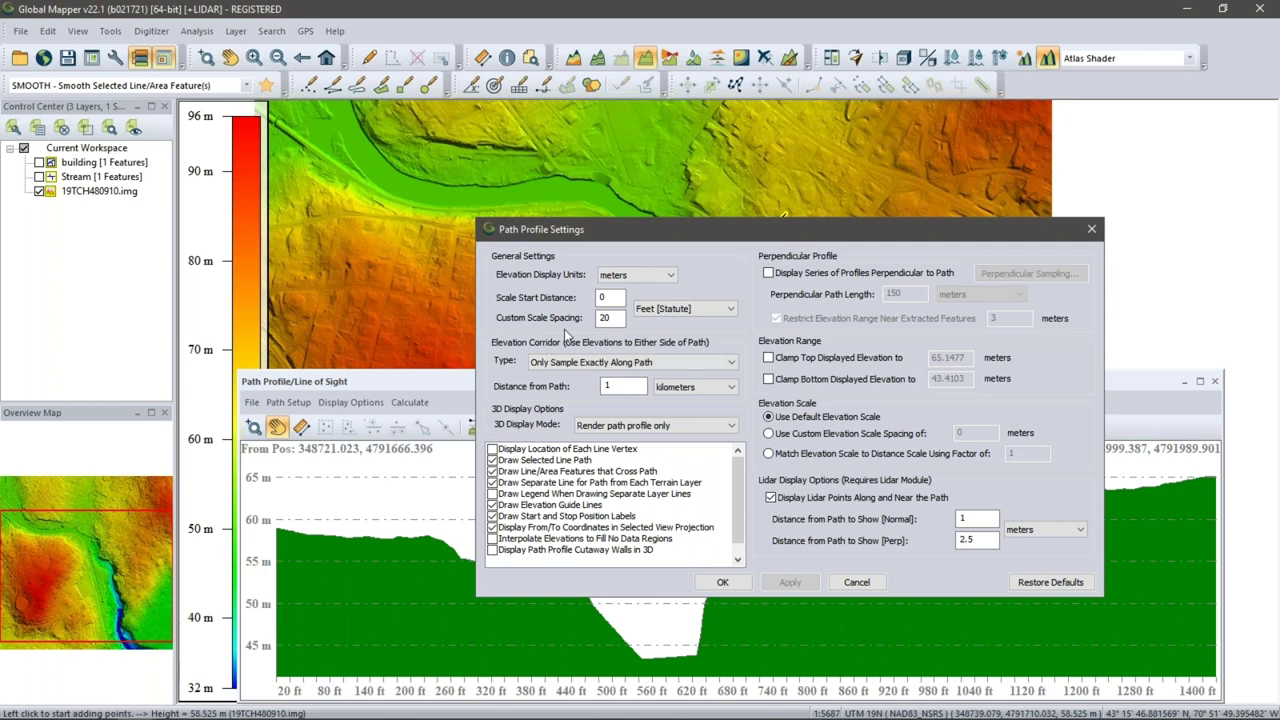
Step: Set the profile's elevation display units to feet with a custom elevation scale spacing of 20, apply it and close the settings
left_click(637, 278)
left_click(632, 289)
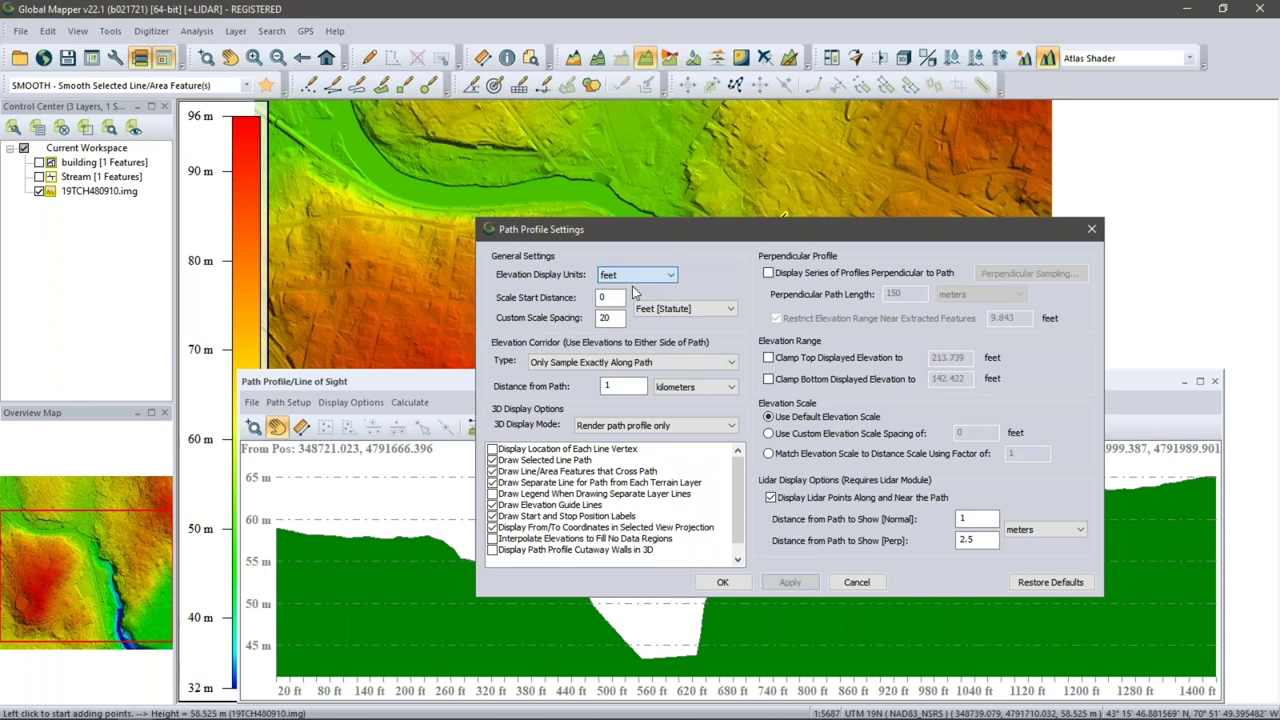
left_click(814, 437)
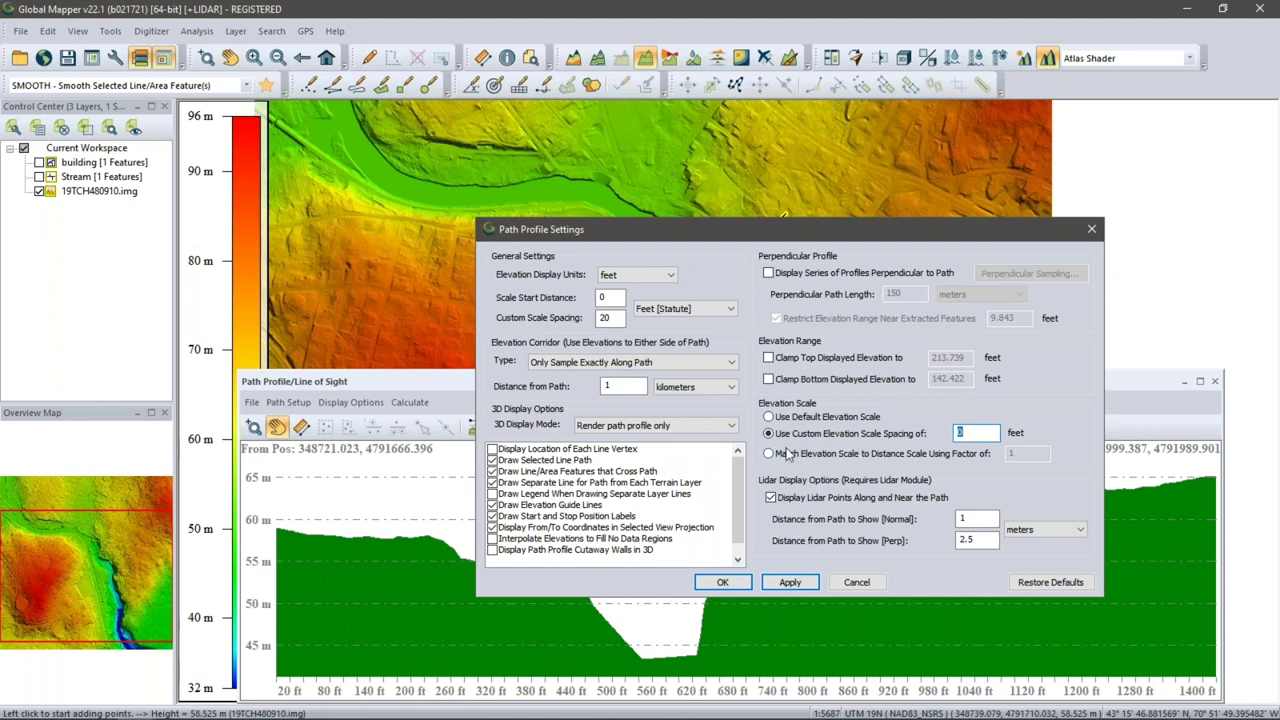
left_click(975, 437)
left_click_drag(974, 437, 923, 445)
type("20")
left_click(790, 583)
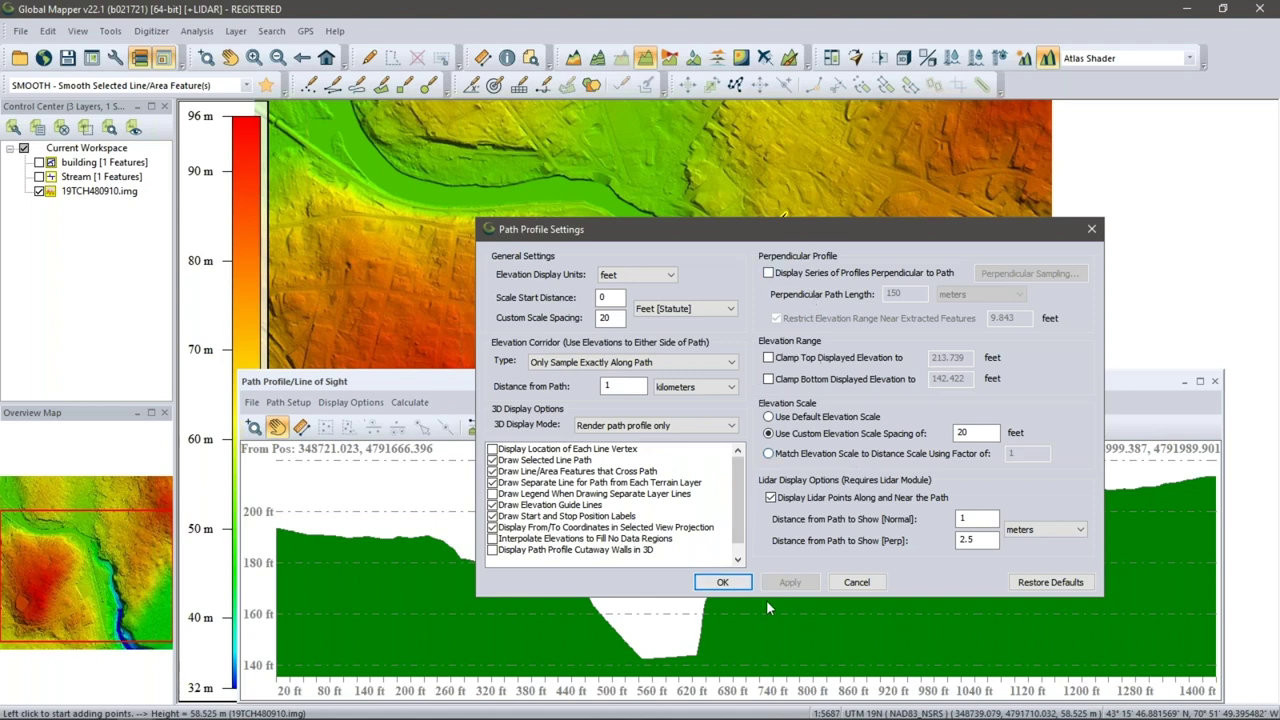
left_click(857, 584)
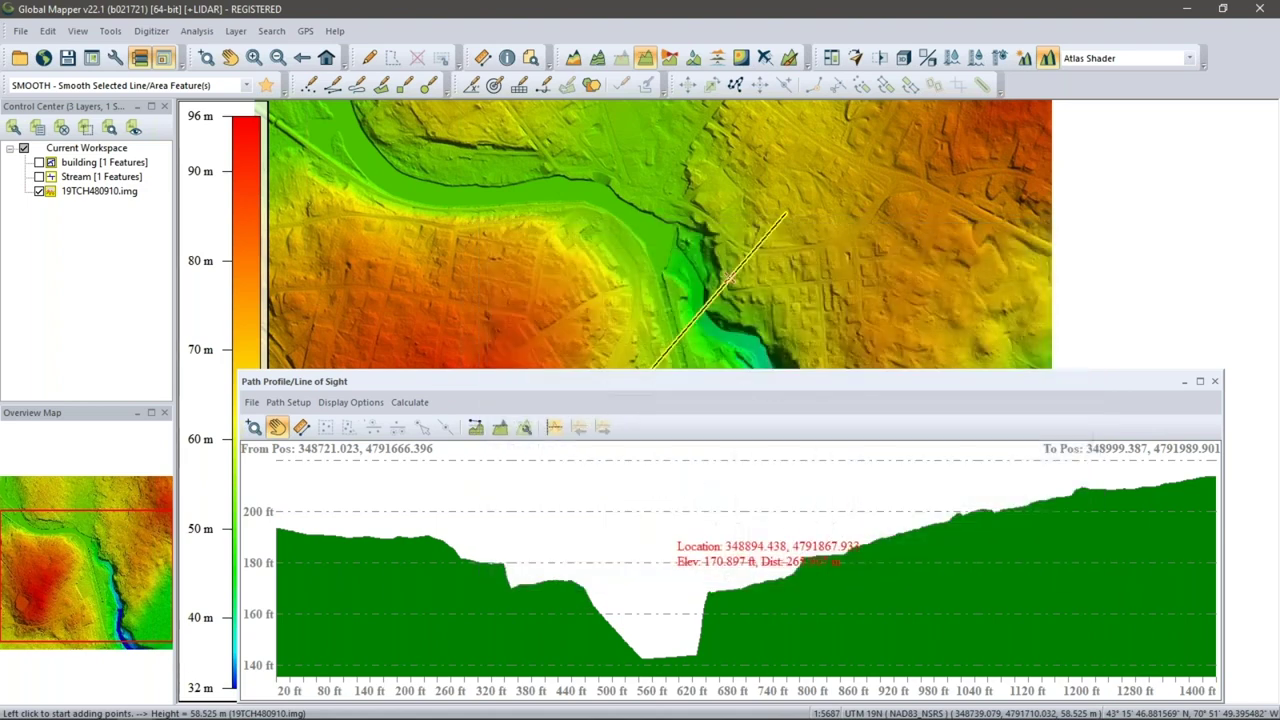
Step: Close the cross-valley profile and create a multi-vertex path profile about 2105 ft long following the river upstream
left_click_drag(585, 378, 561, 306)
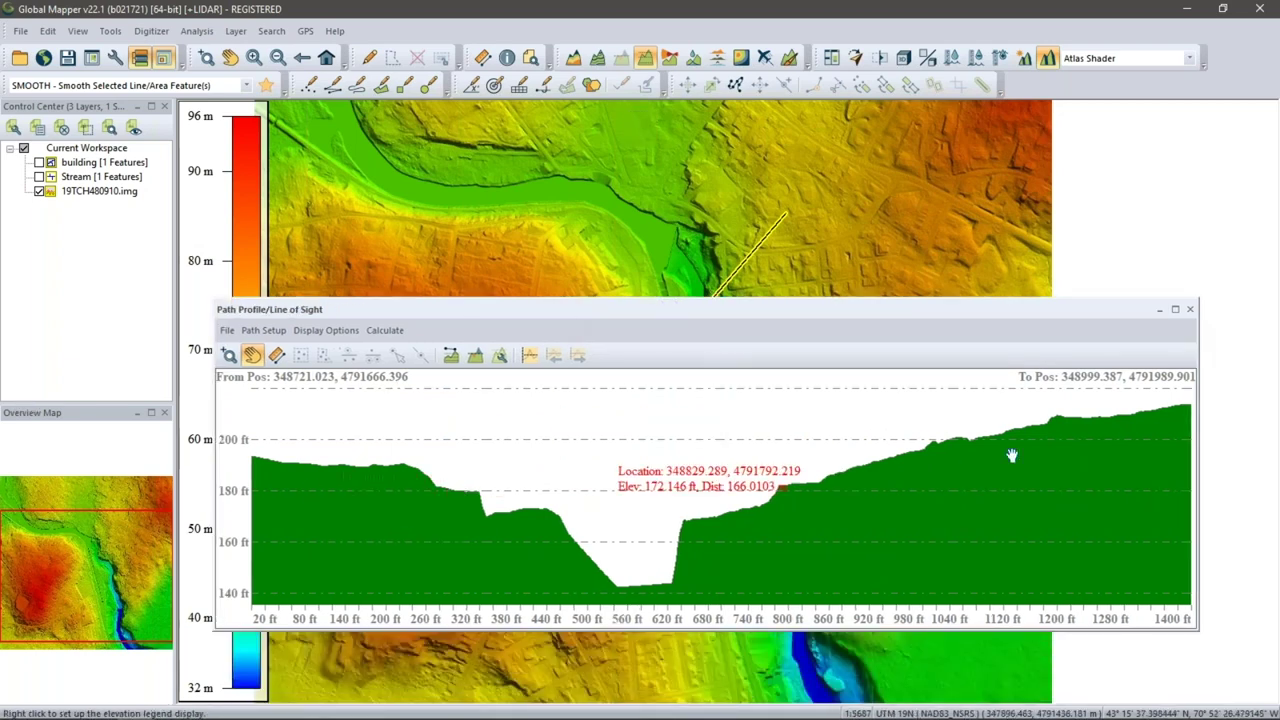
left_click(1190, 311)
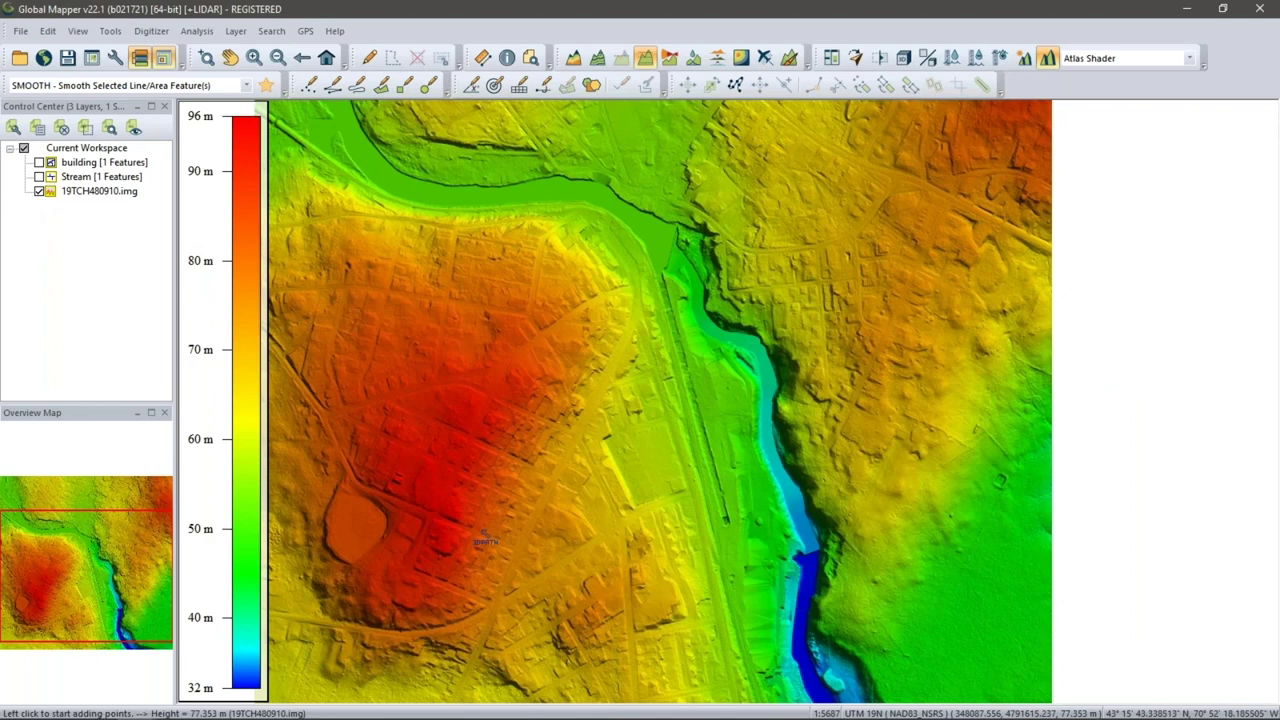
left_click(810, 676)
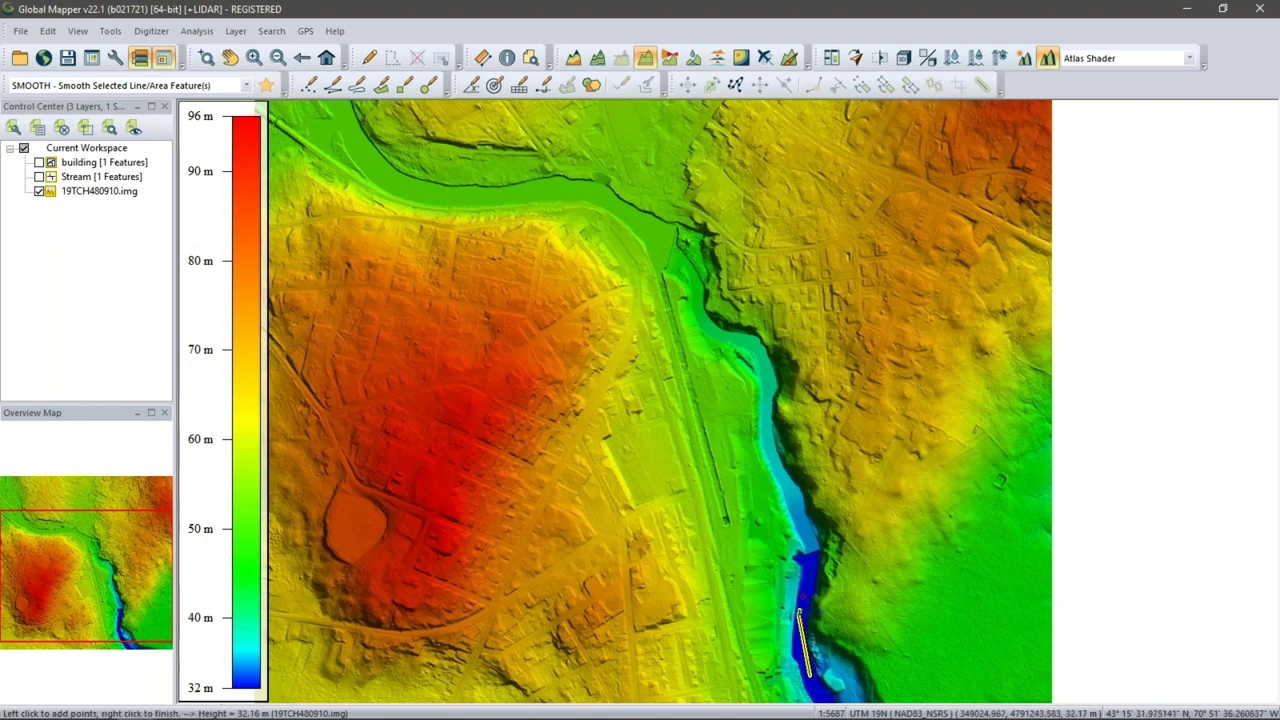
left_click(807, 548)
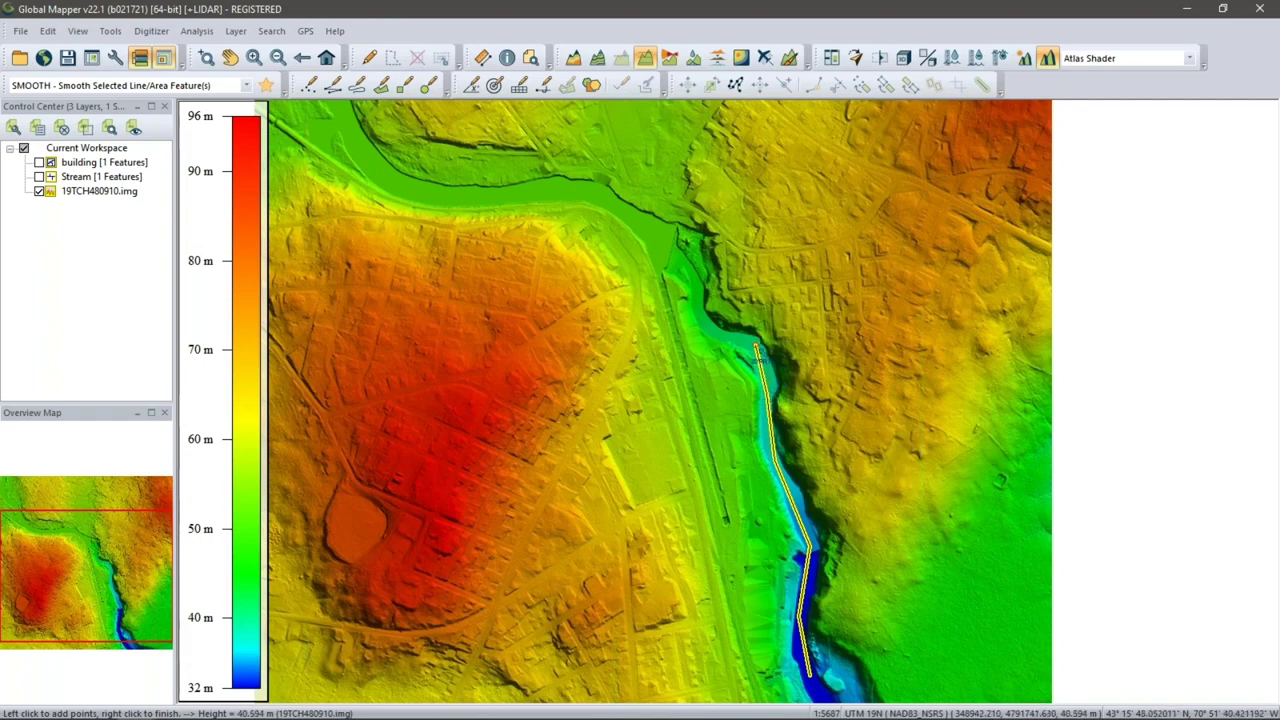
right_click(755, 345)
left_click_drag(728, 307, 714, 362)
Step: Turn on the display of a series of profiles perpendicular to the river path in the Path Profile Settings
left_click(484, 402)
left_click(485, 405)
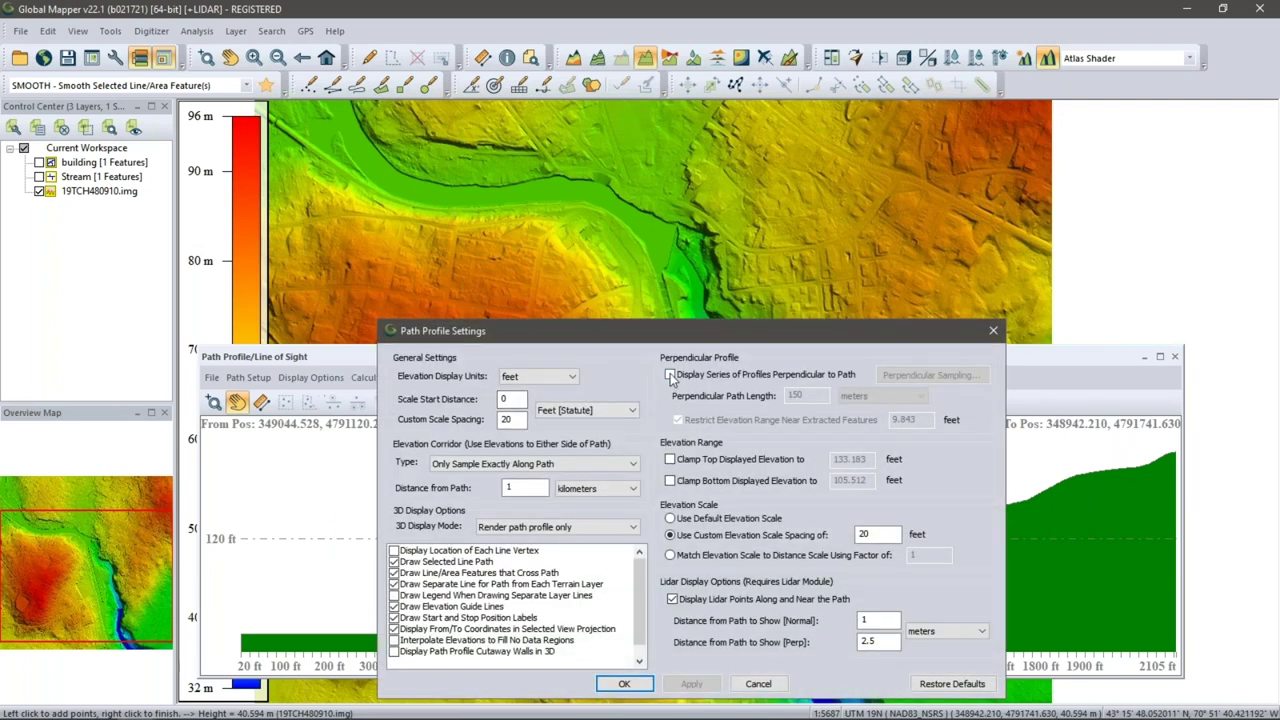
left_click(670, 376)
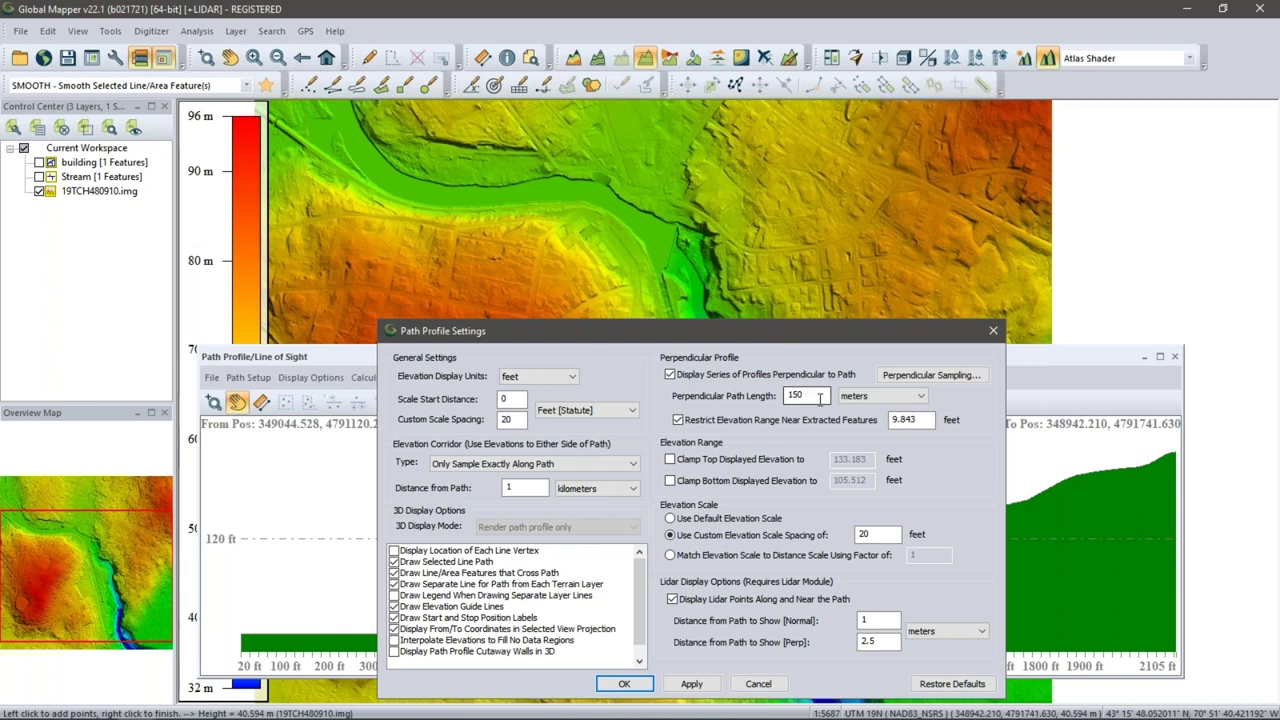
left_click(699, 684)
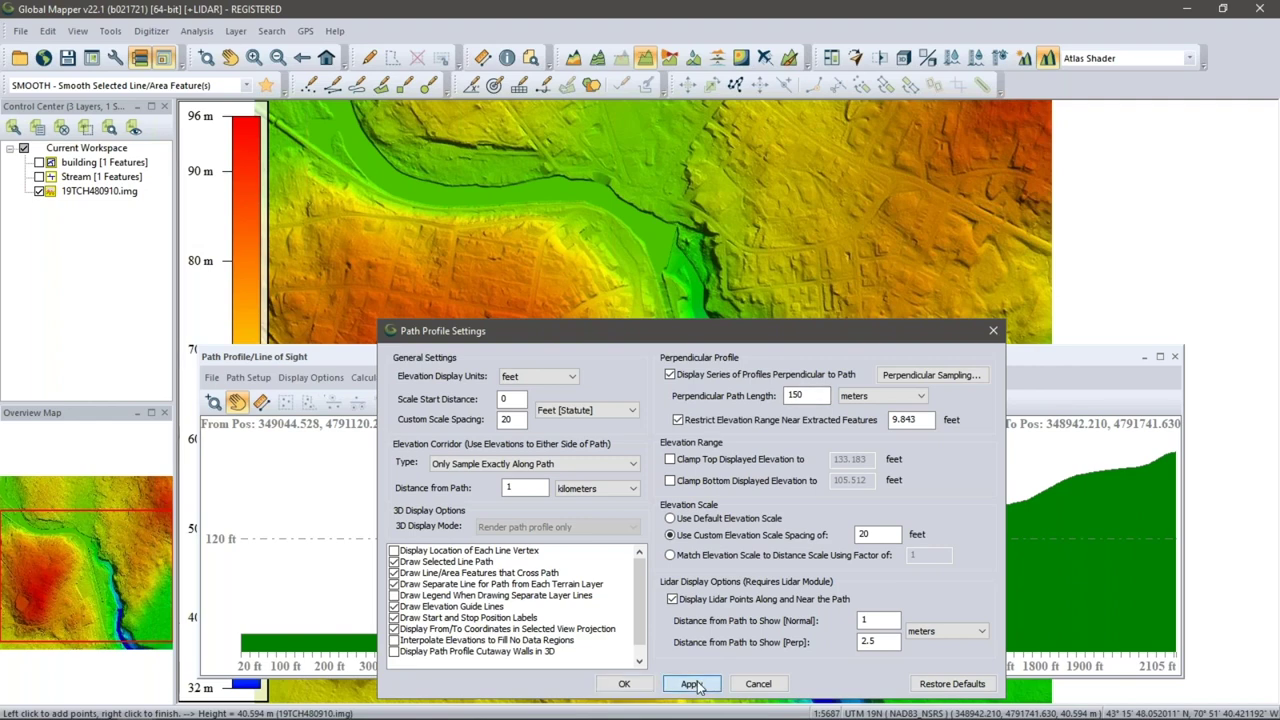
left_click(620, 684)
Step: Frame the path's southern end on the map and examine successive perpendicular profiles moving upstream along the river
left_click_drag(743, 296, 727, 279)
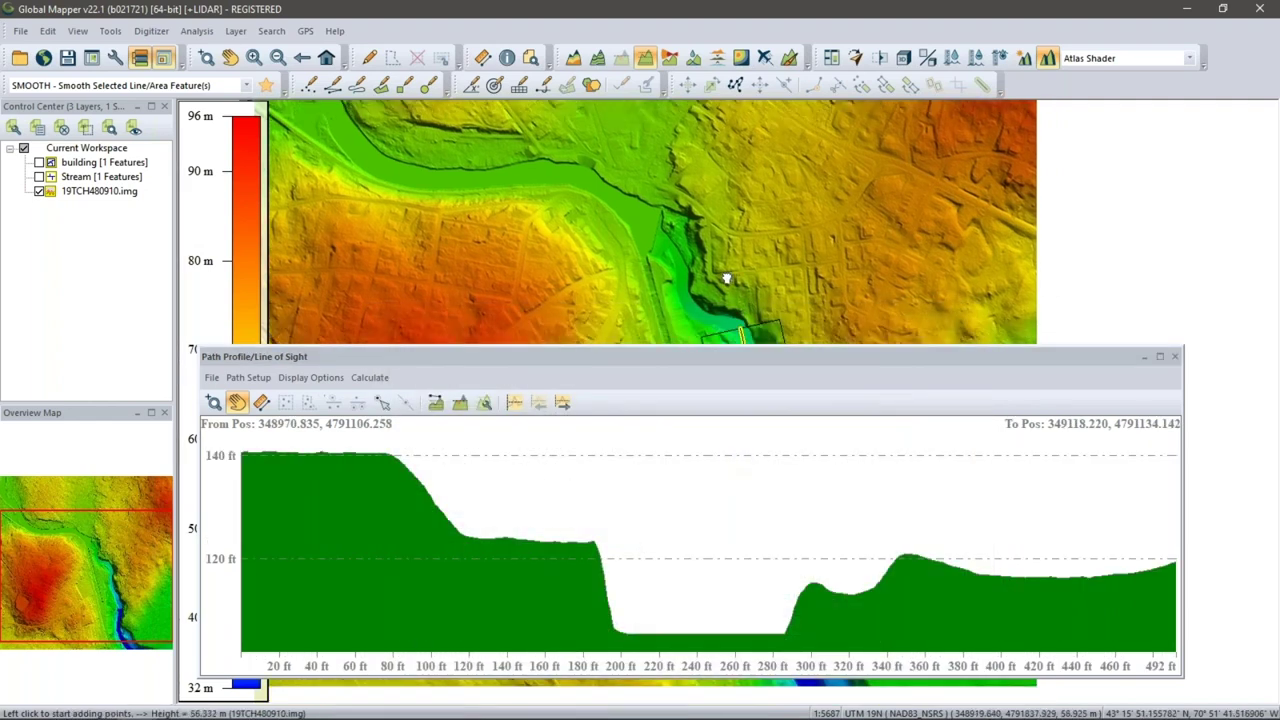
scroll(727, 279, "up", 2)
scroll(727, 279, "up", 2)
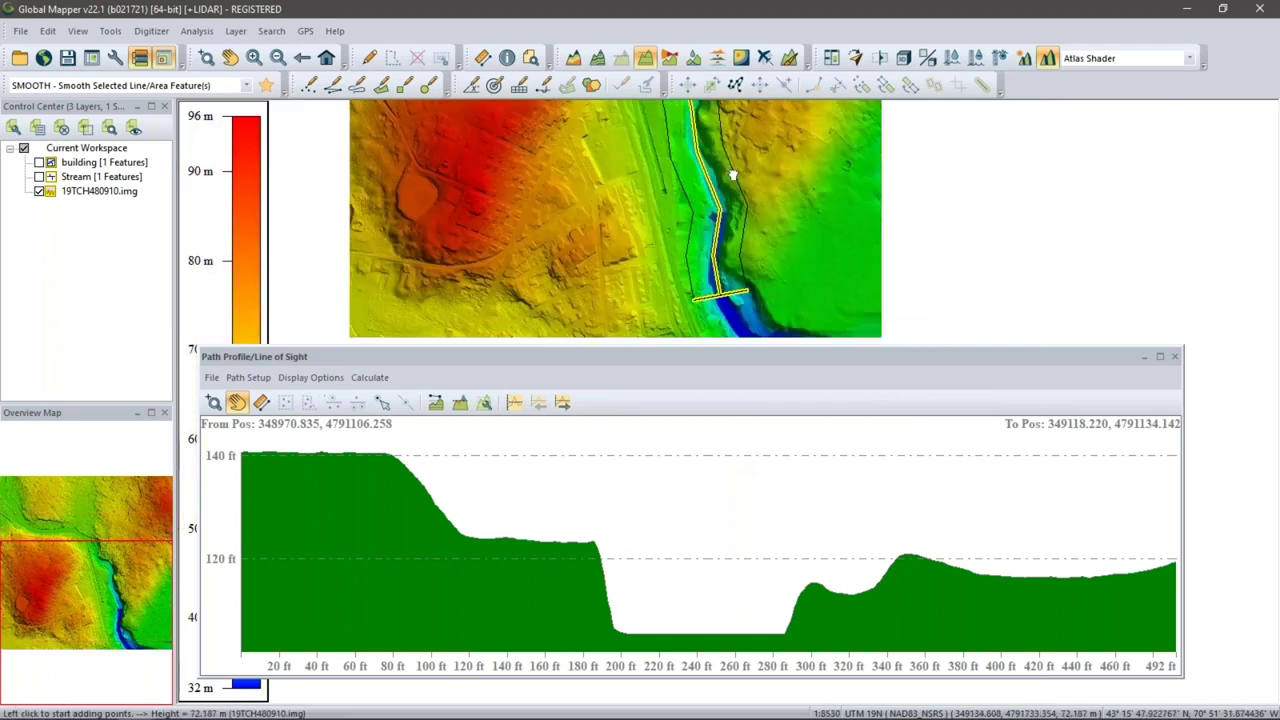
scroll(727, 279, "up", 2)
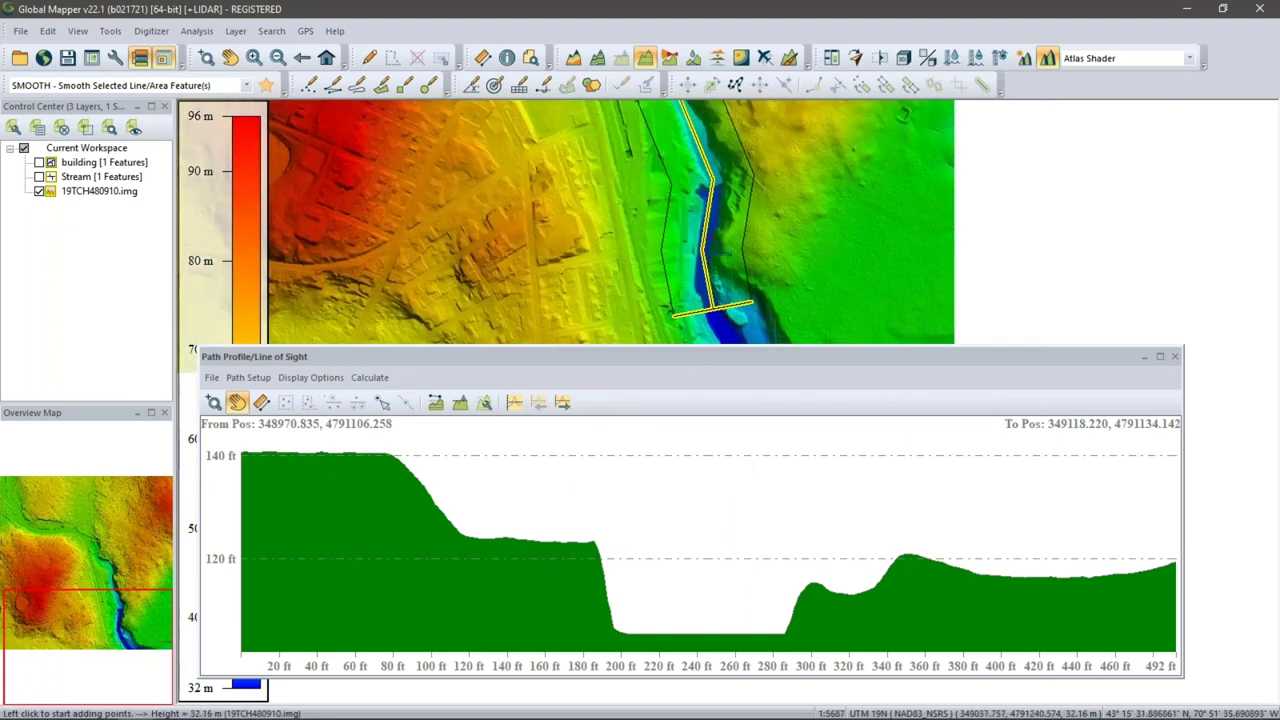
scroll(697, 297, "up", 2)
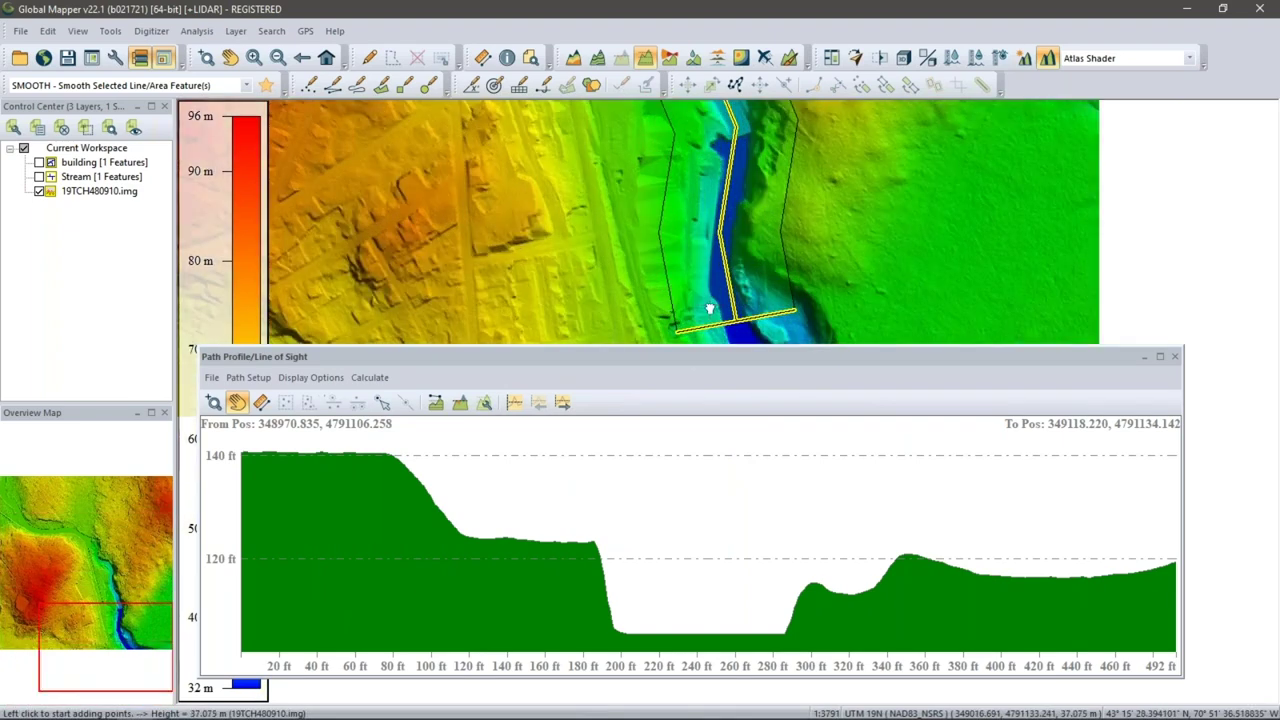
left_click_drag(697, 297, 659, 268)
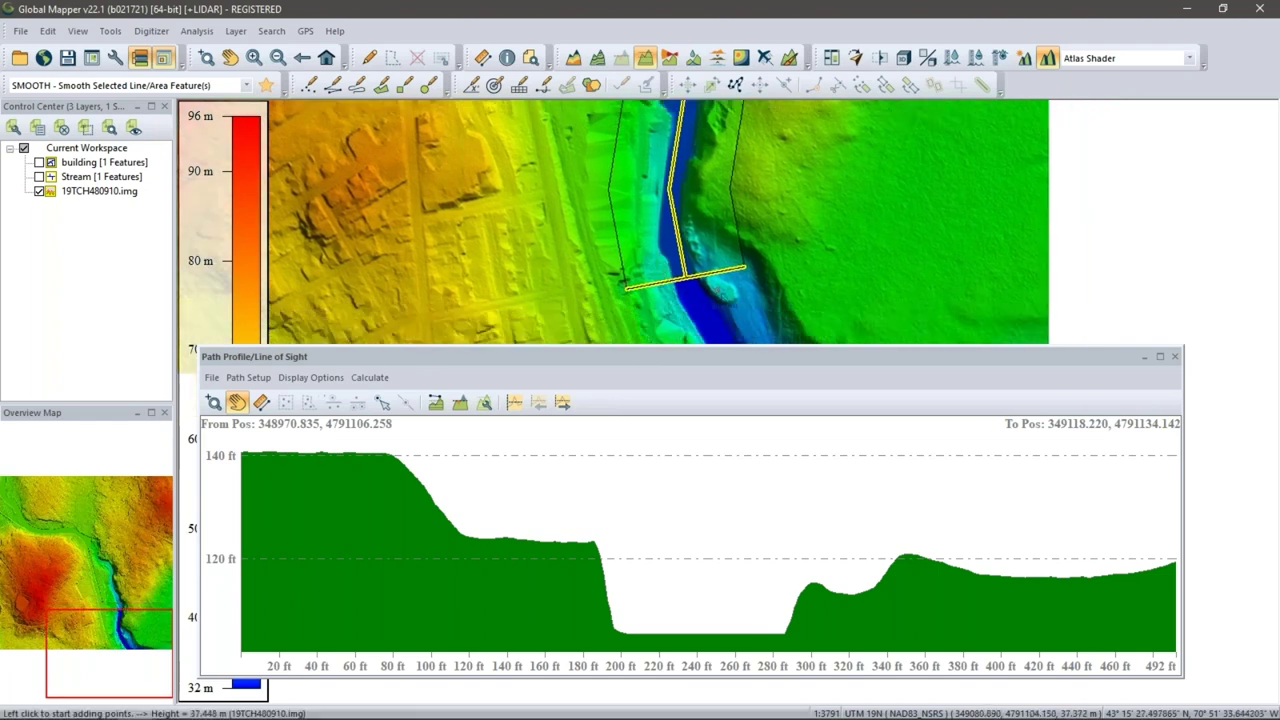
left_click(563, 403)
left_click(563, 403)
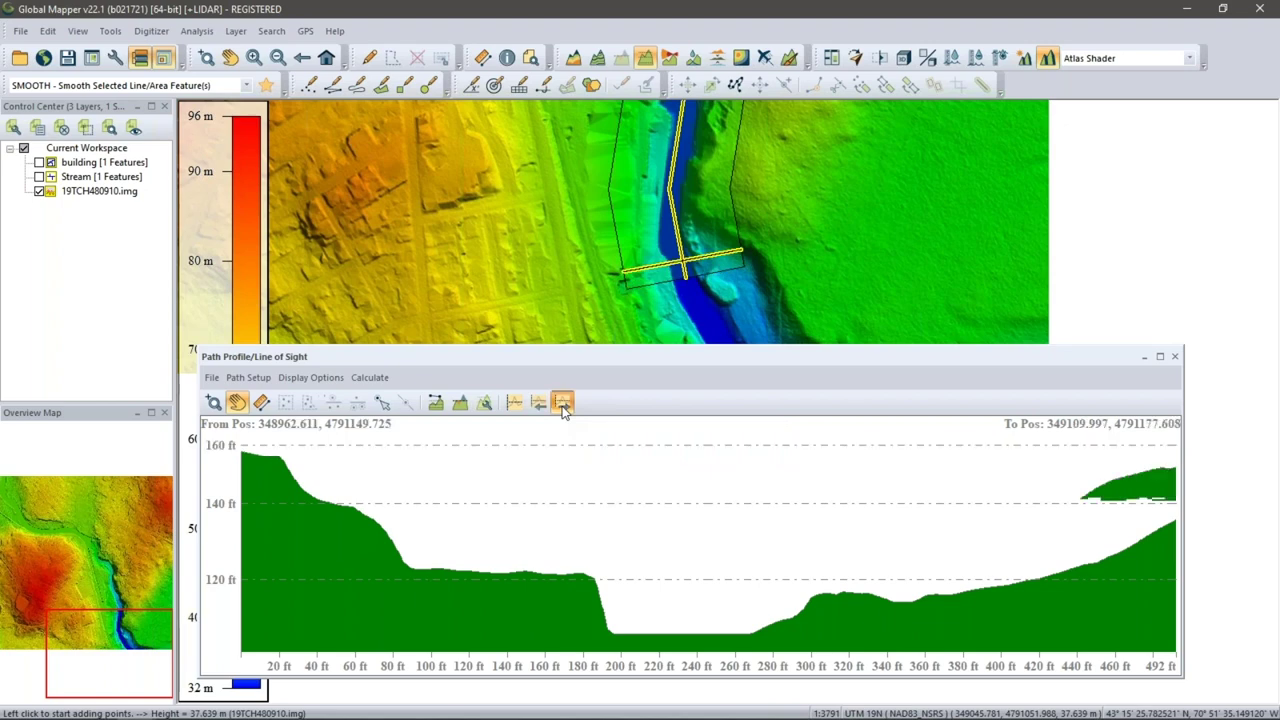
left_click(563, 403)
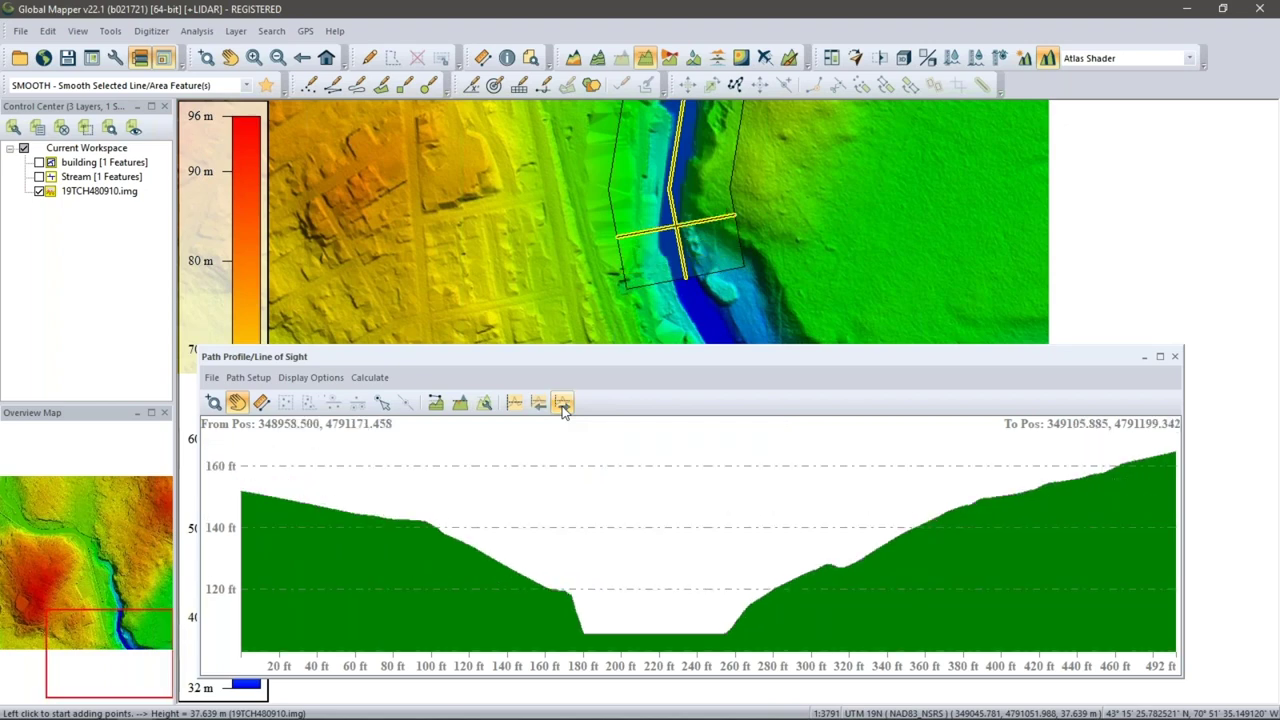
left_click(563, 403)
left_click(563, 403)
left_click(563, 403)
left_click(563, 403)
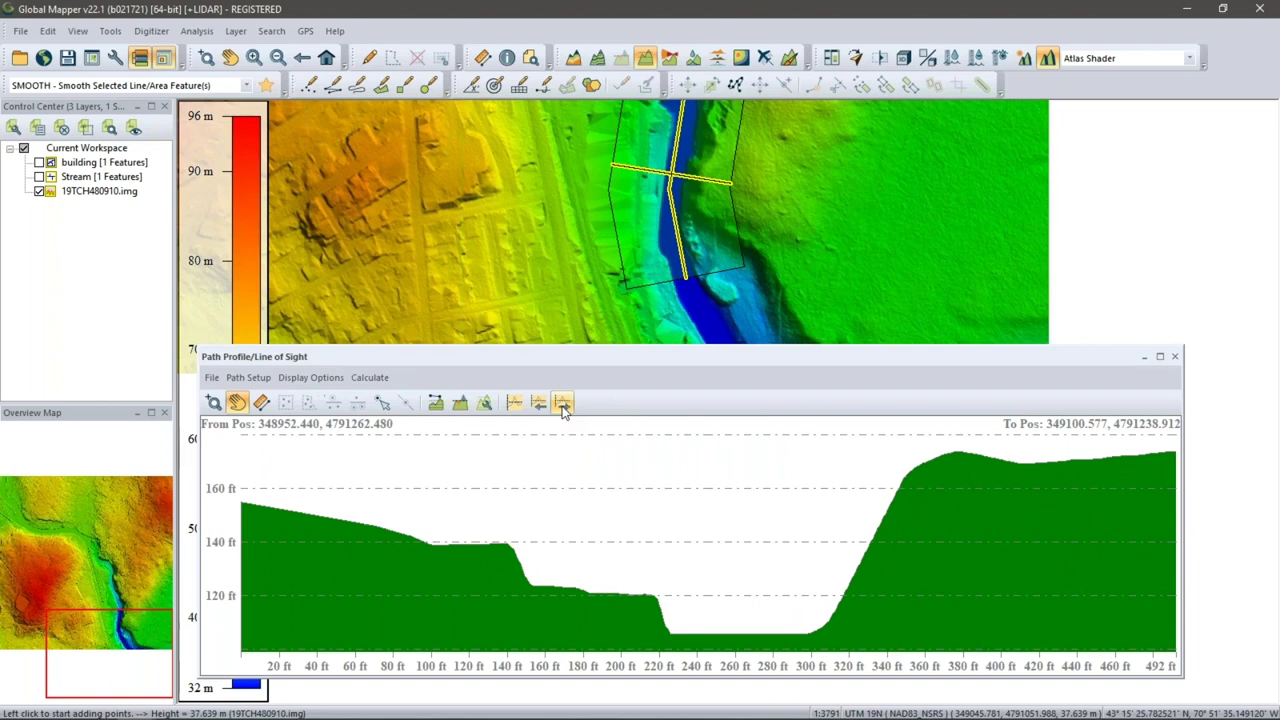
Step: Save the cross-profile series as a single multi-page PDF named CrossProfile on the Desktop with the default PDF export options
left_click(211, 379)
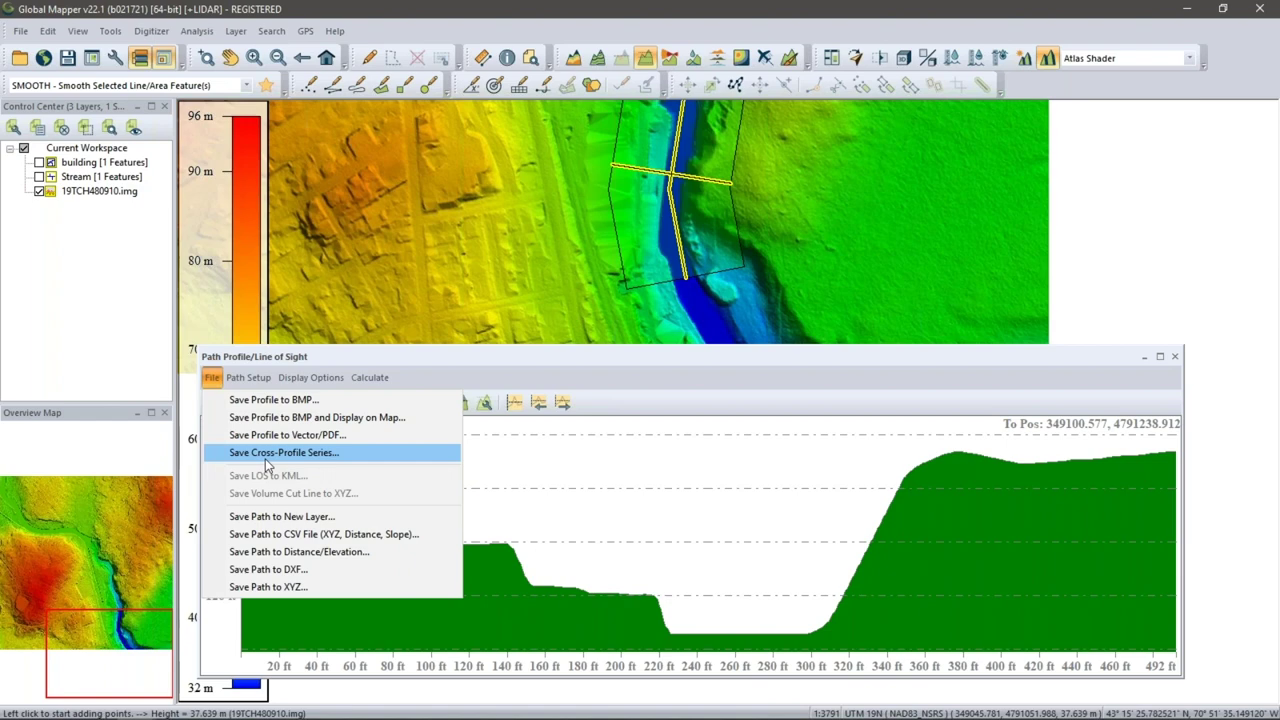
left_click(268, 458)
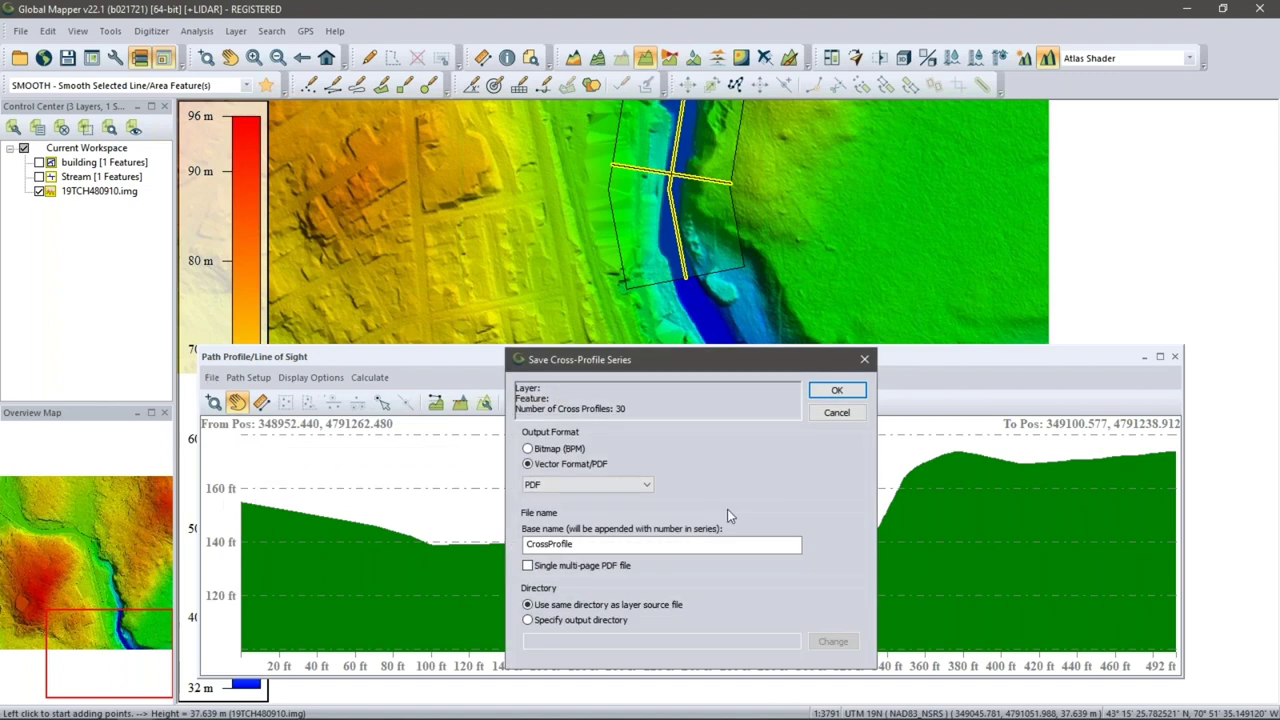
left_click(562, 489)
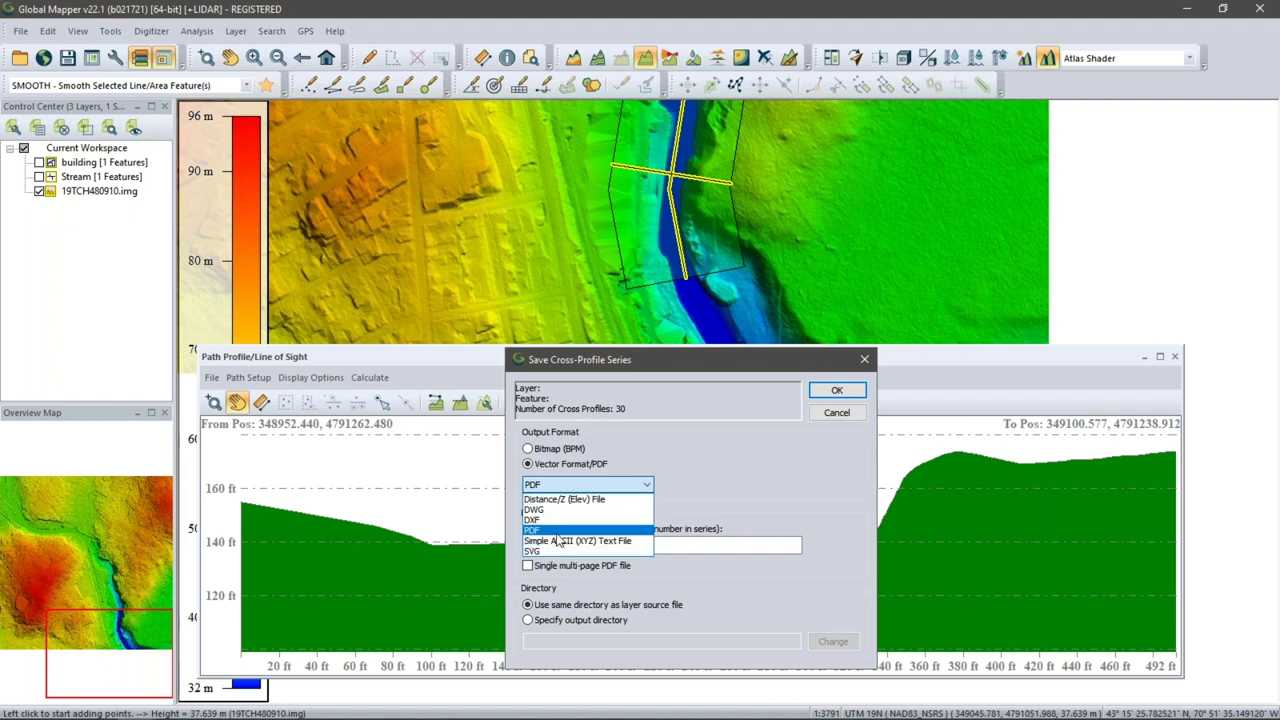
left_click(557, 532)
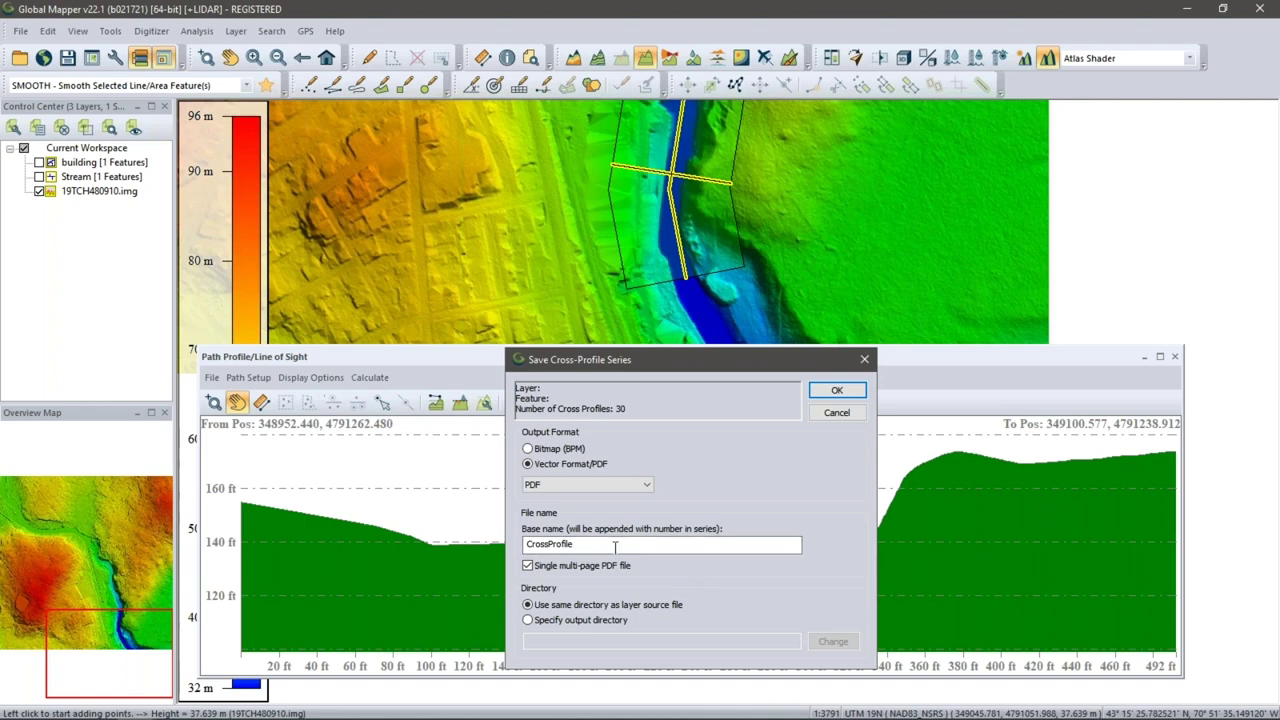
left_click(589, 621)
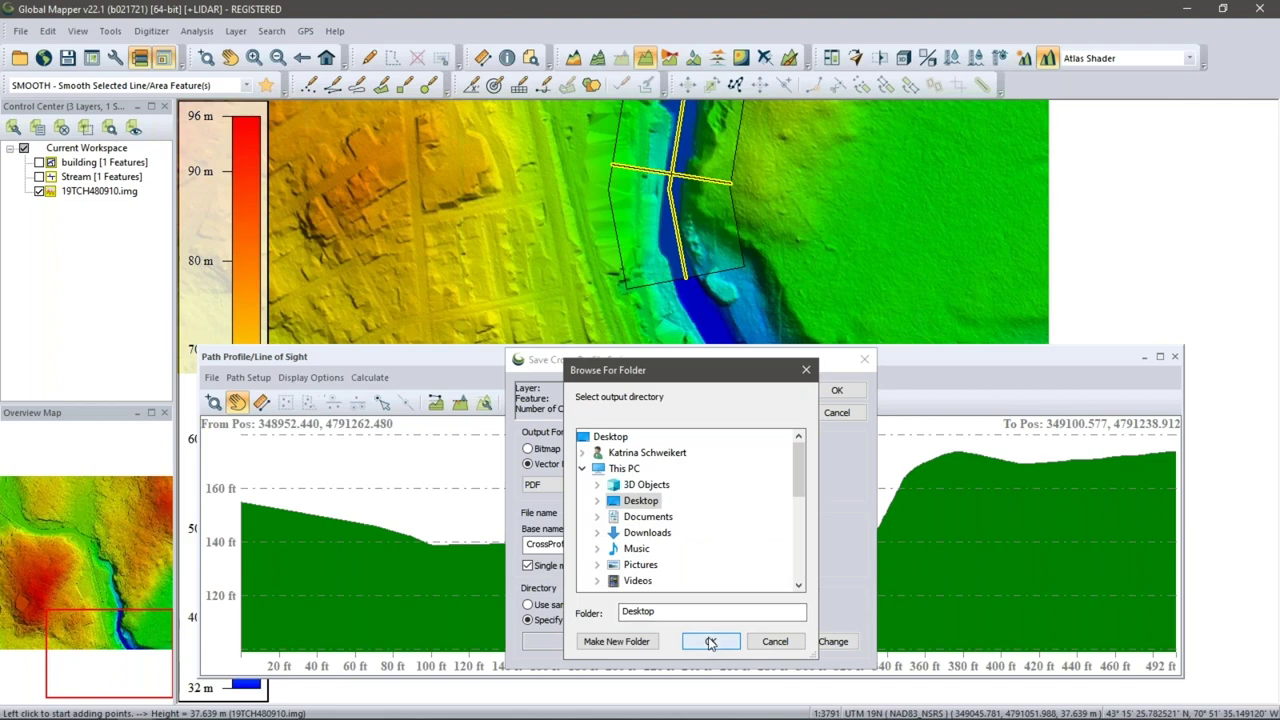
left_click(710, 642)
left_click(838, 391)
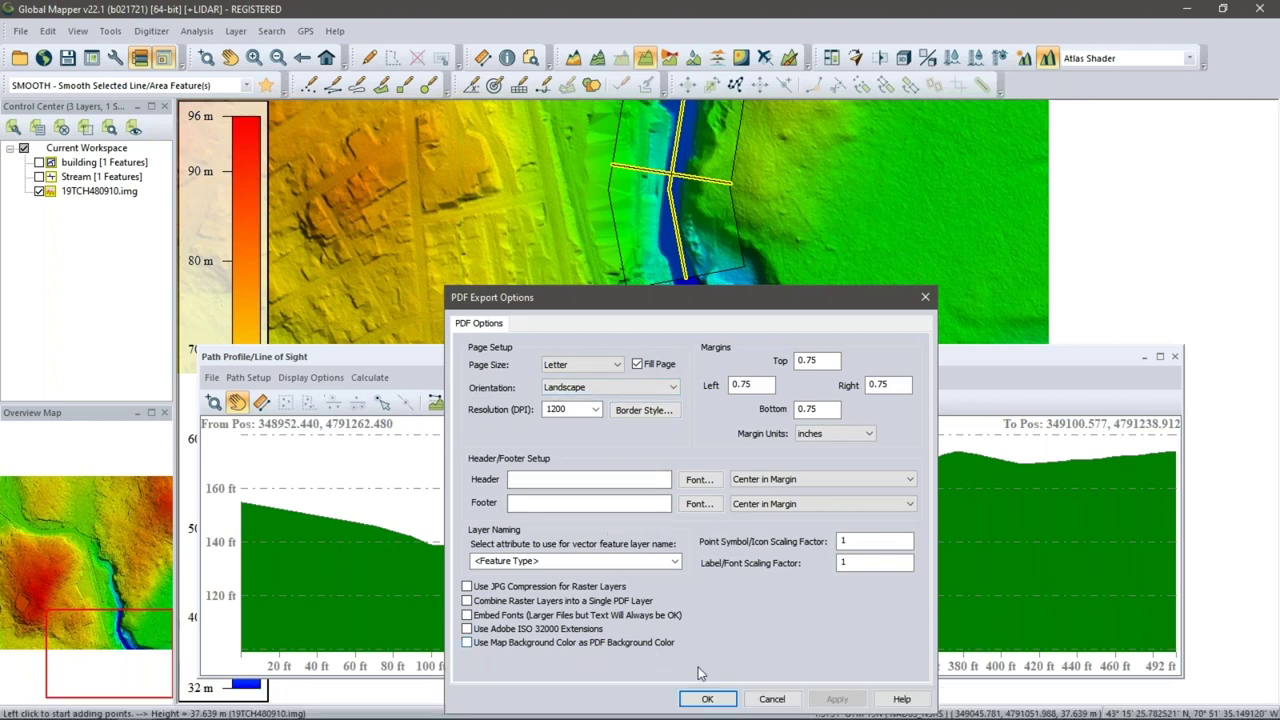
left_click(705, 700)
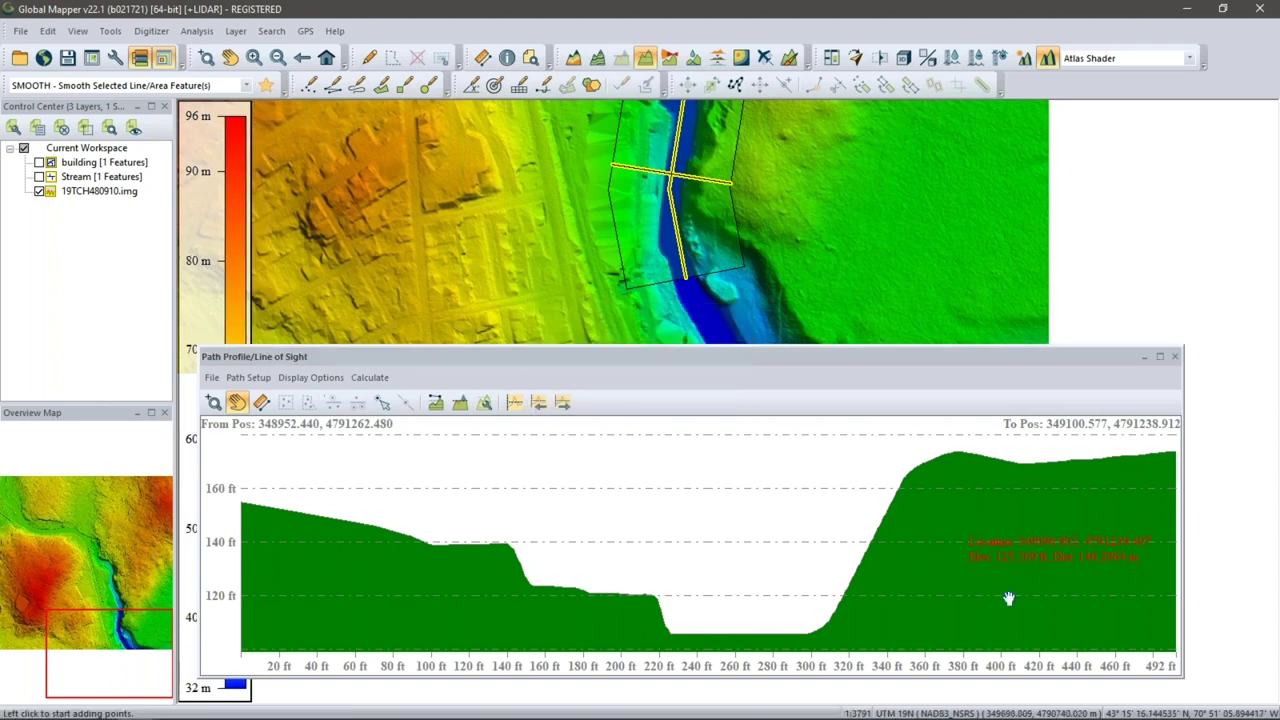
Step: Open the saving options of the Path Profile/Line of Sight window
left_click(212, 378)
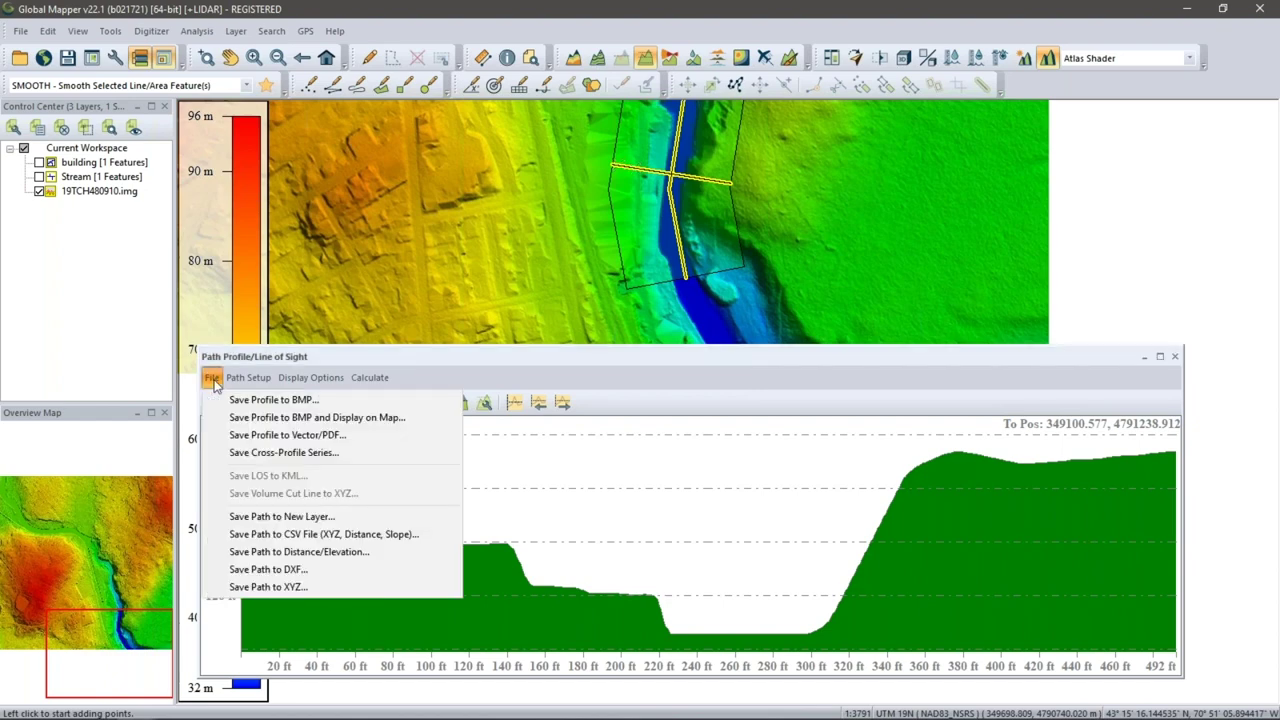
Step: Save the path profile to a new layer, including the main profile path and all cross profiles
left_click(336, 517)
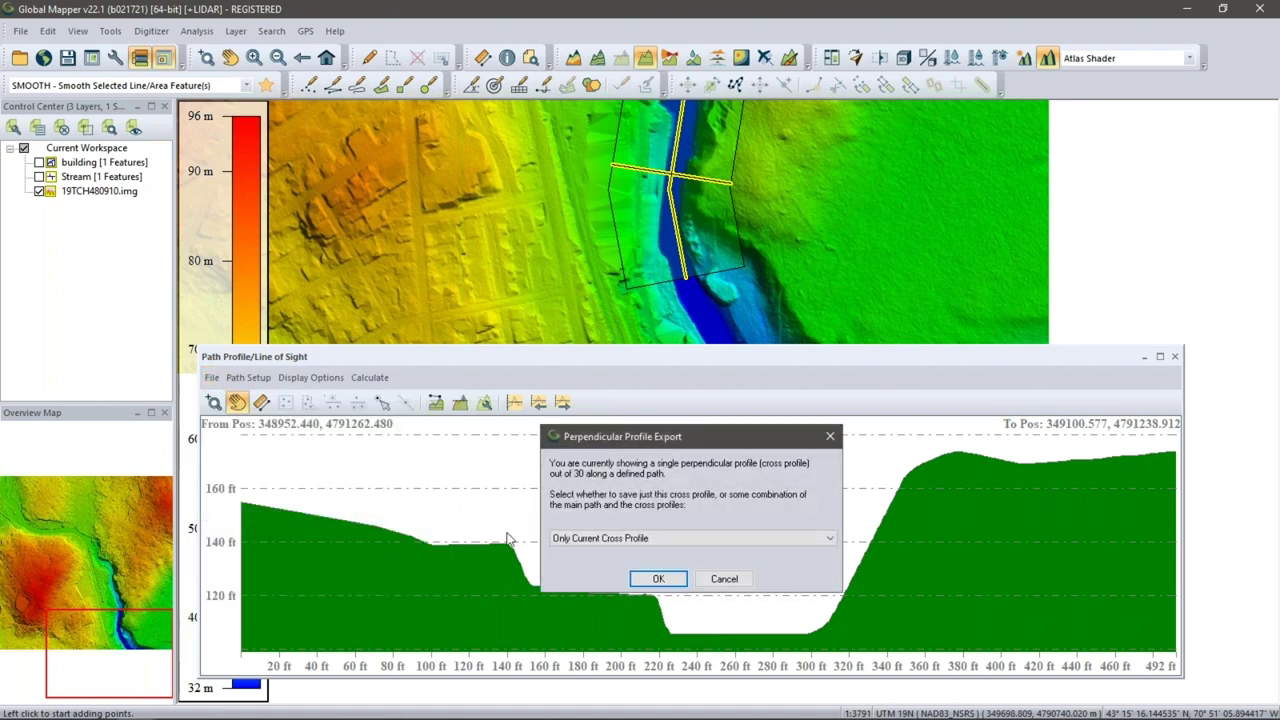
left_click(680, 540)
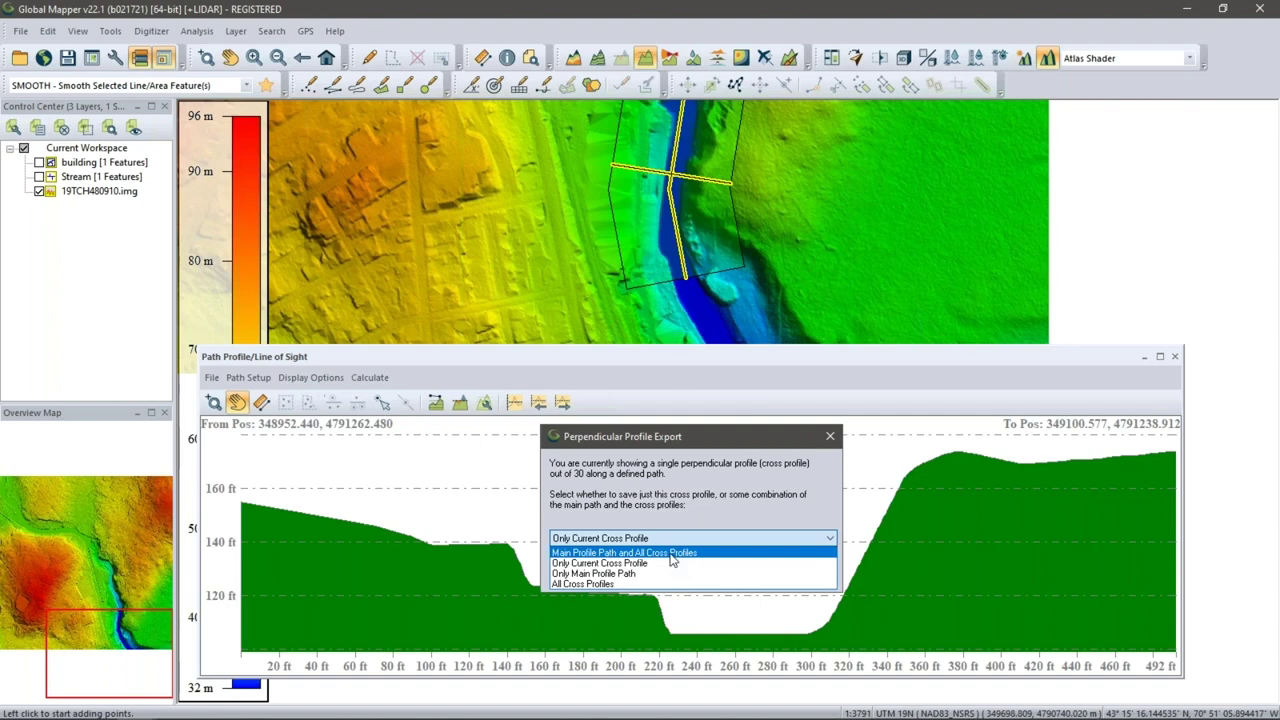
left_click(671, 553)
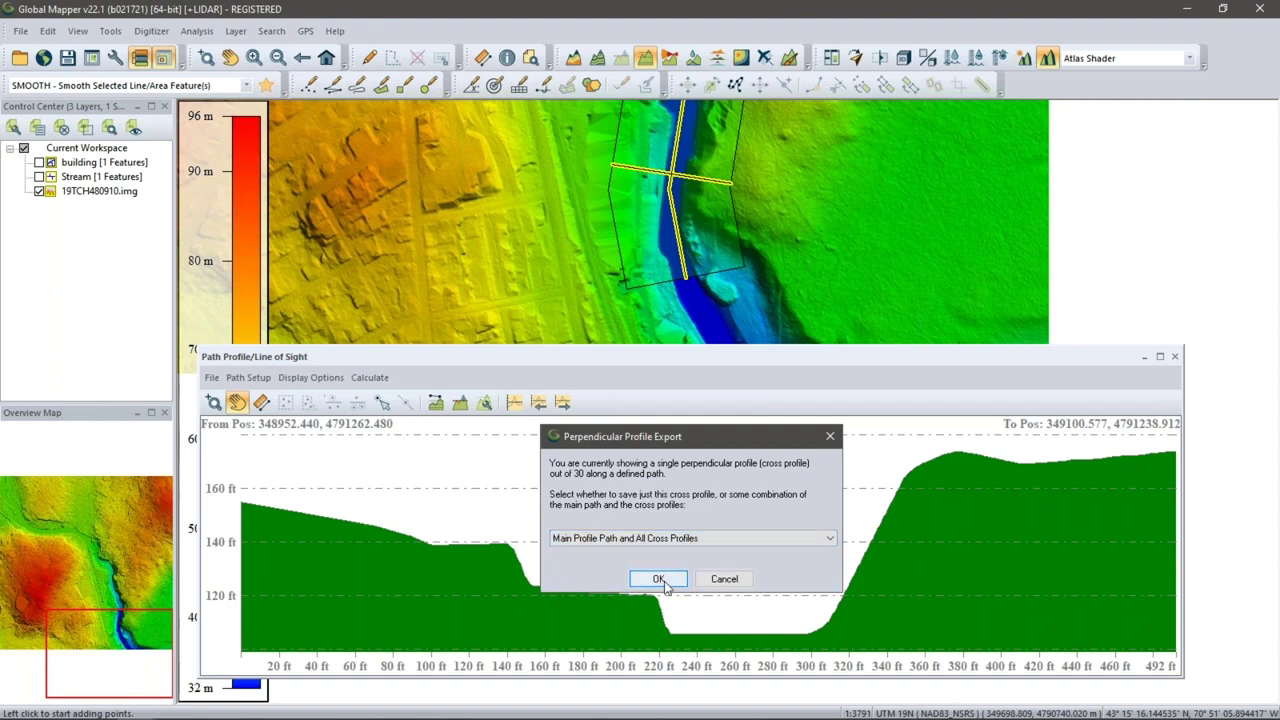
left_click(657, 577)
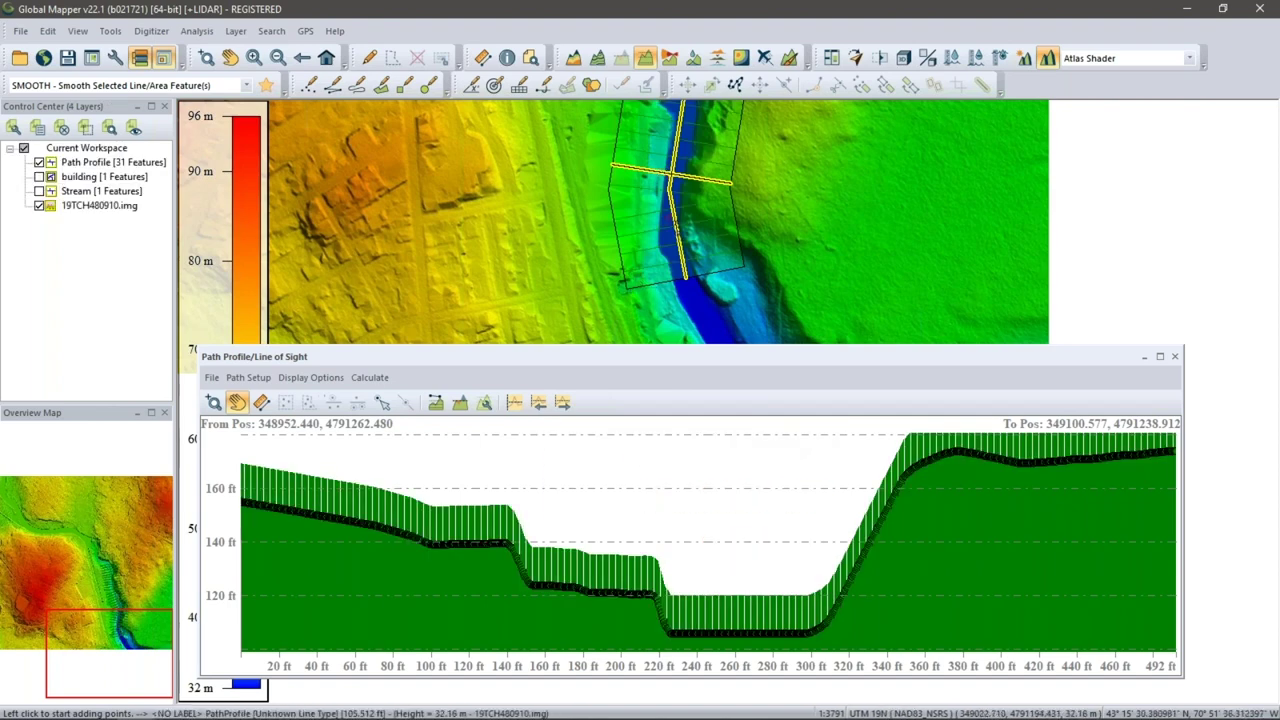
Step: Inspect the exported cross profile lines on the map up close, and hide the Path Profile layer
scroll(620, 278, "up", 2)
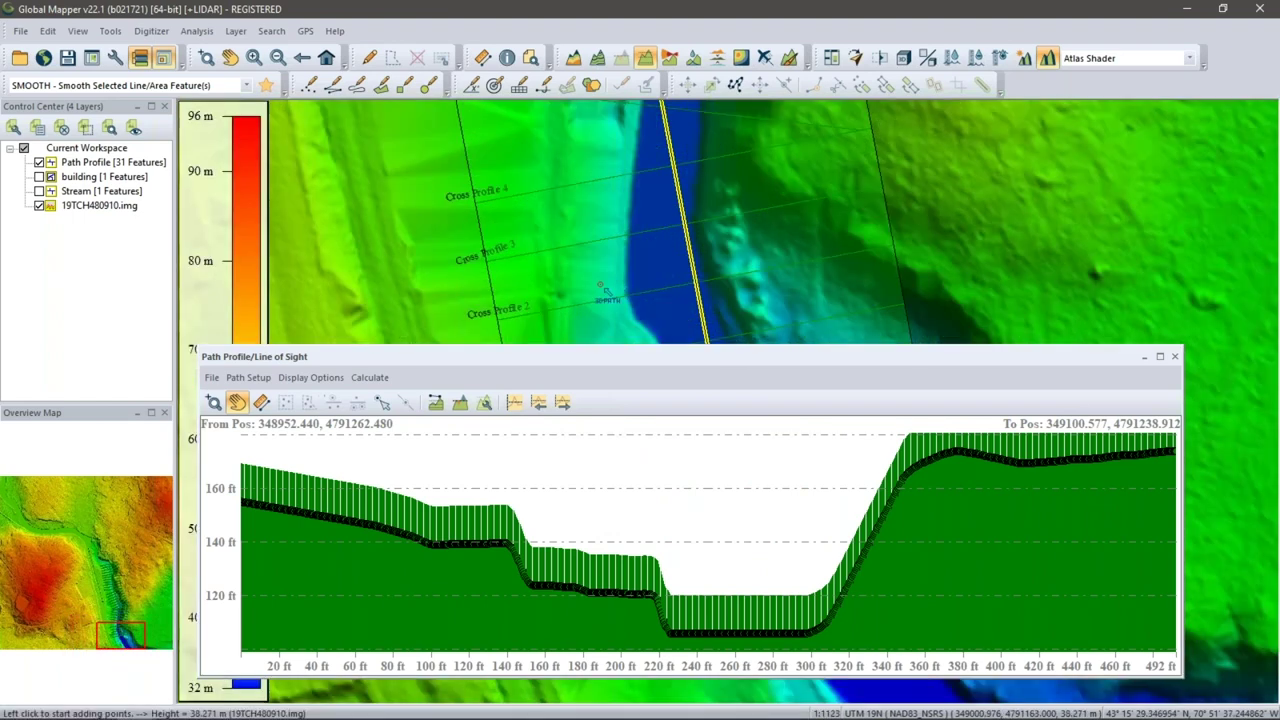
left_click(39, 162)
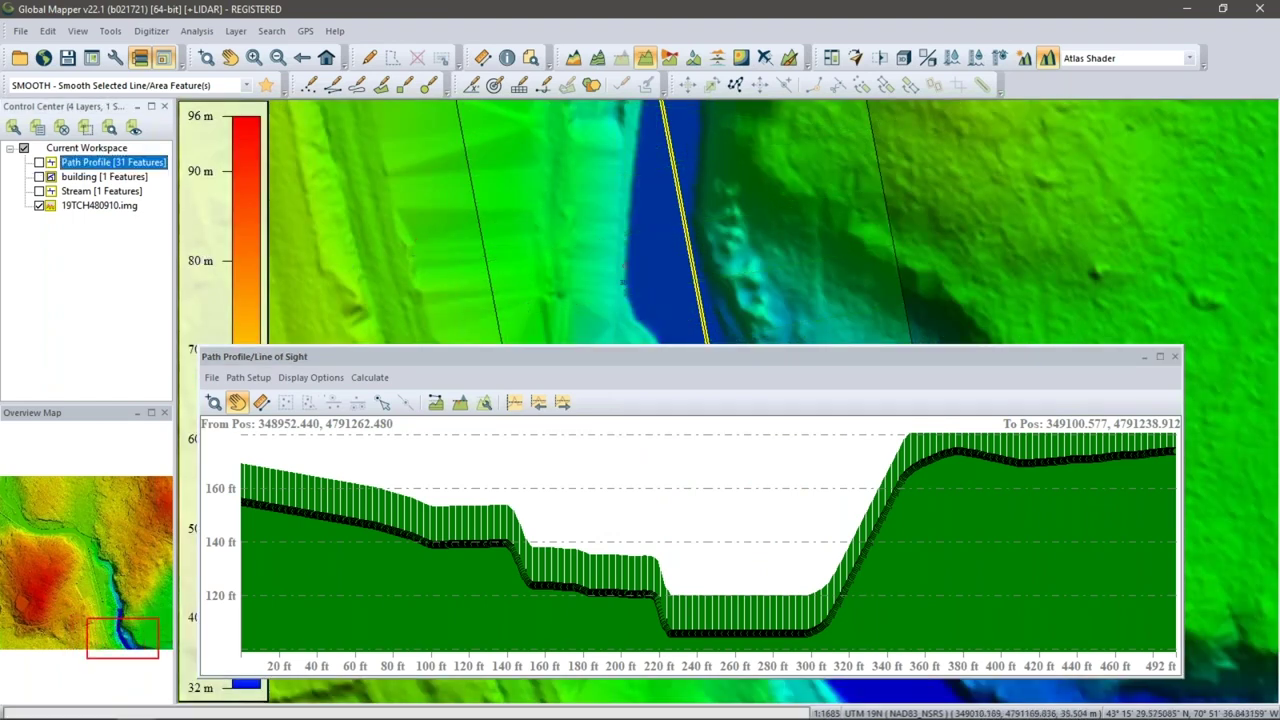
scroll(624, 268, "down", 2)
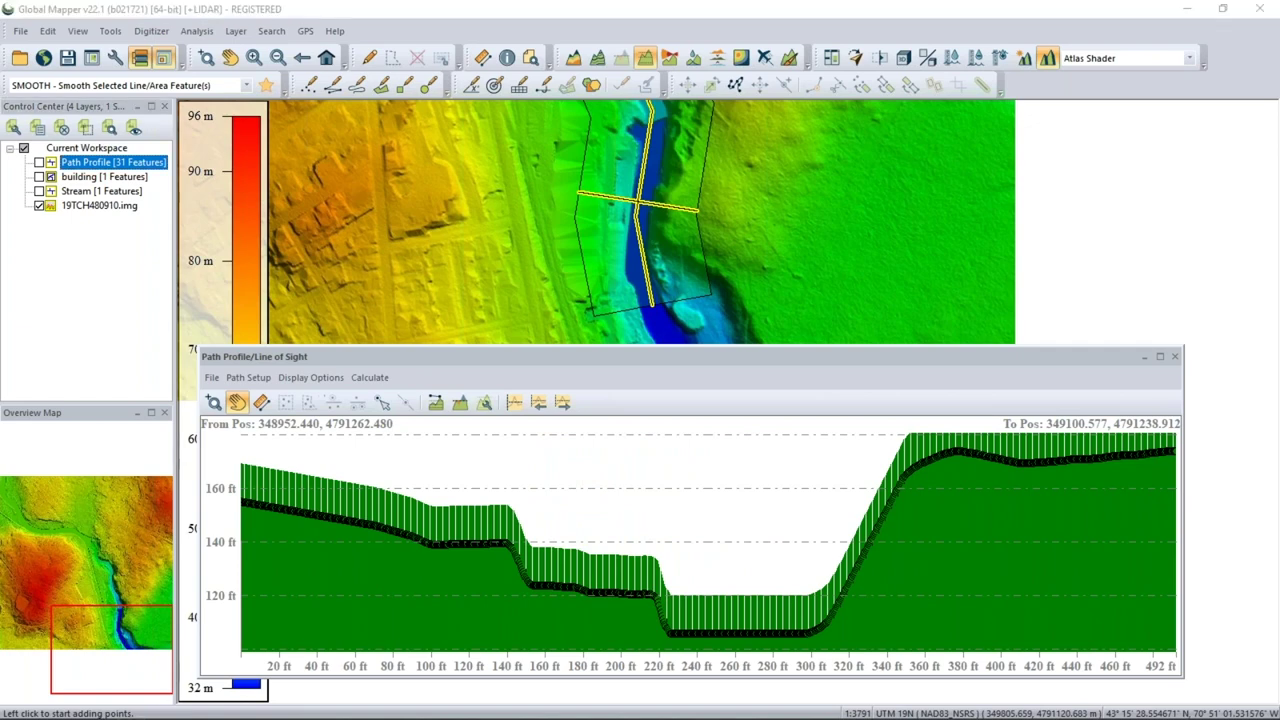
Step: Switch to Adobe Acrobat Reader, look through the pages of CrossProfile.pdf with page thumbnails shown, and close the document
key("alt+Tab")
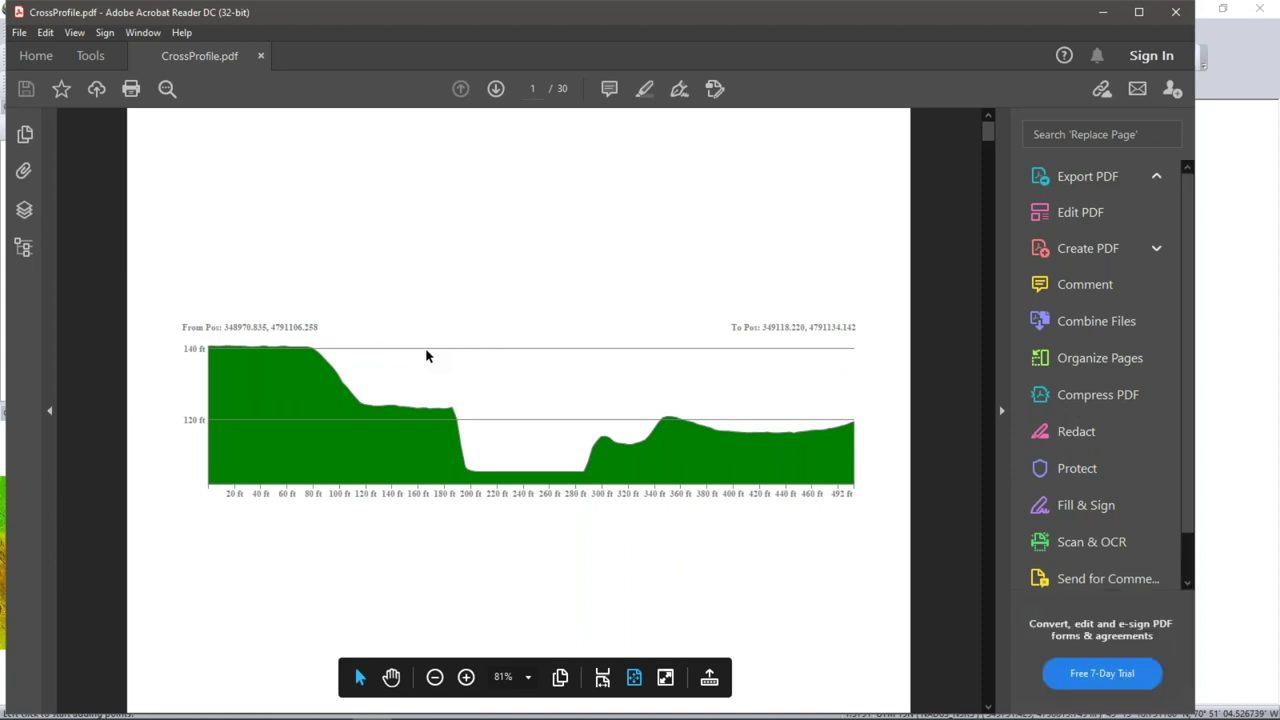
scroll(443, 286, "down", 1)
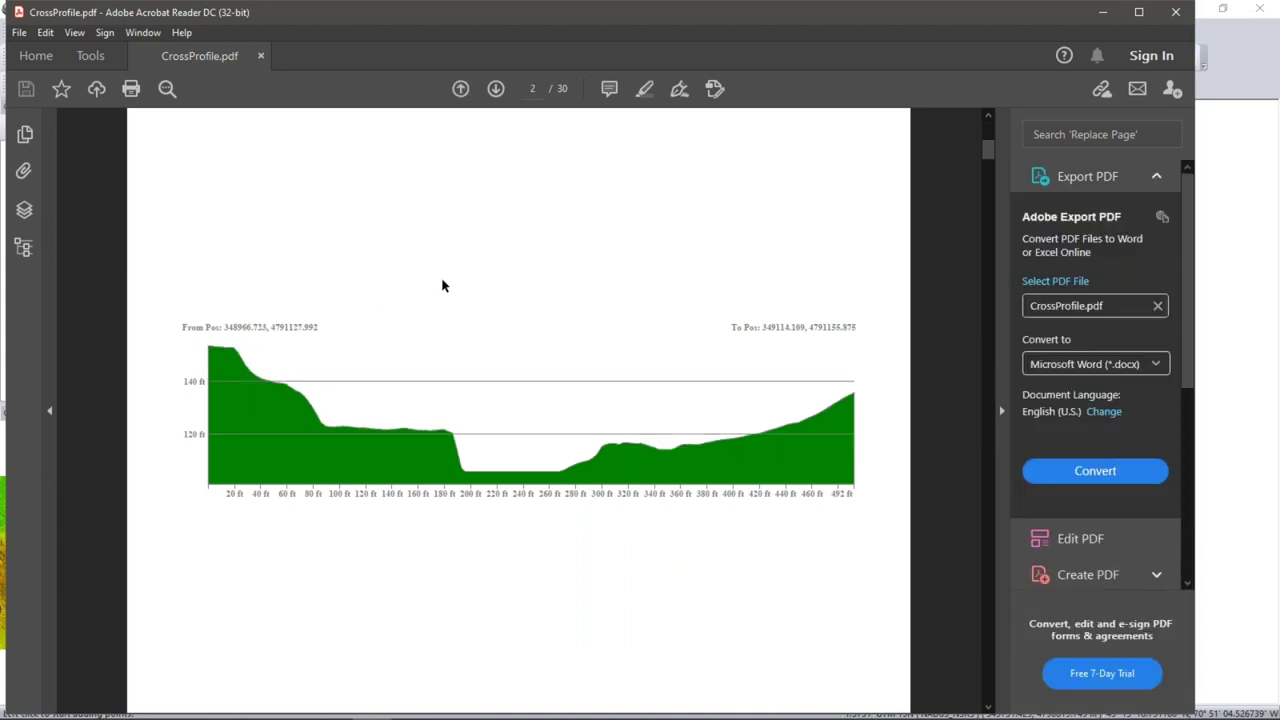
scroll(443, 286, "down", 1)
scroll(443, 286, "down", 1)
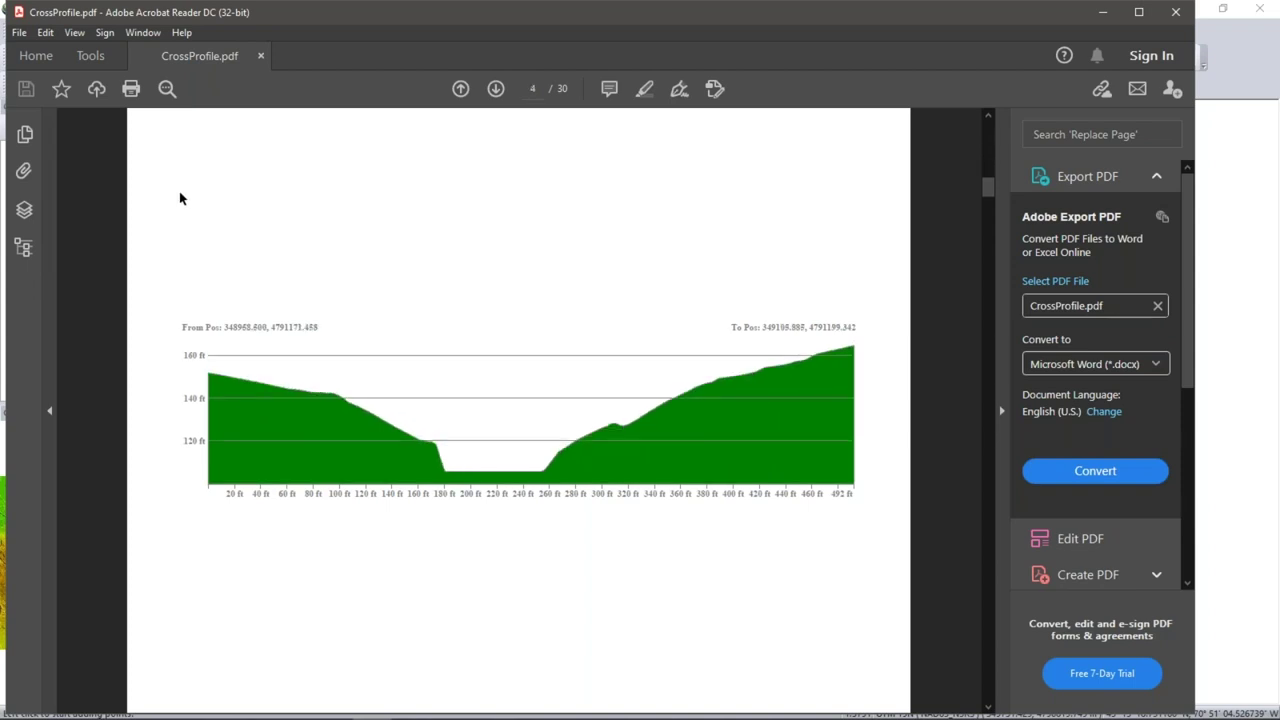
left_click(24, 138)
scroll(656, 352, "down", 2)
scroll(656, 352, "down", 4)
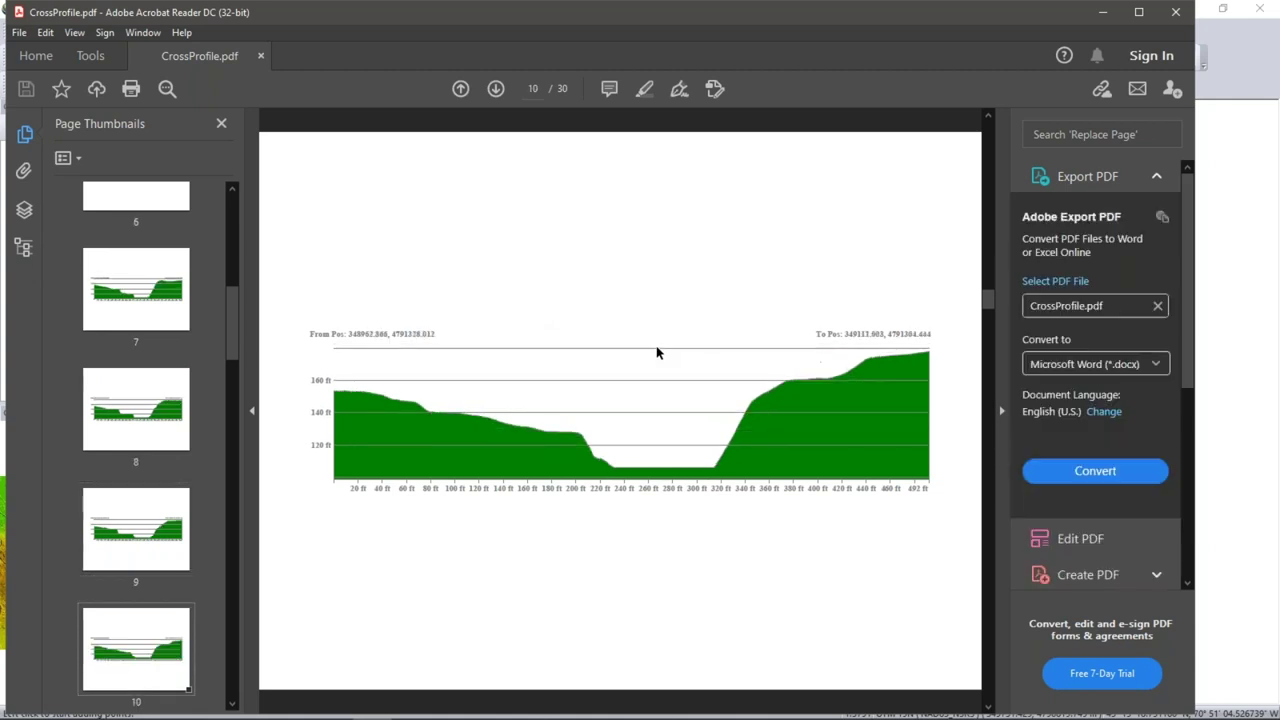
scroll(656, 352, "down", 1)
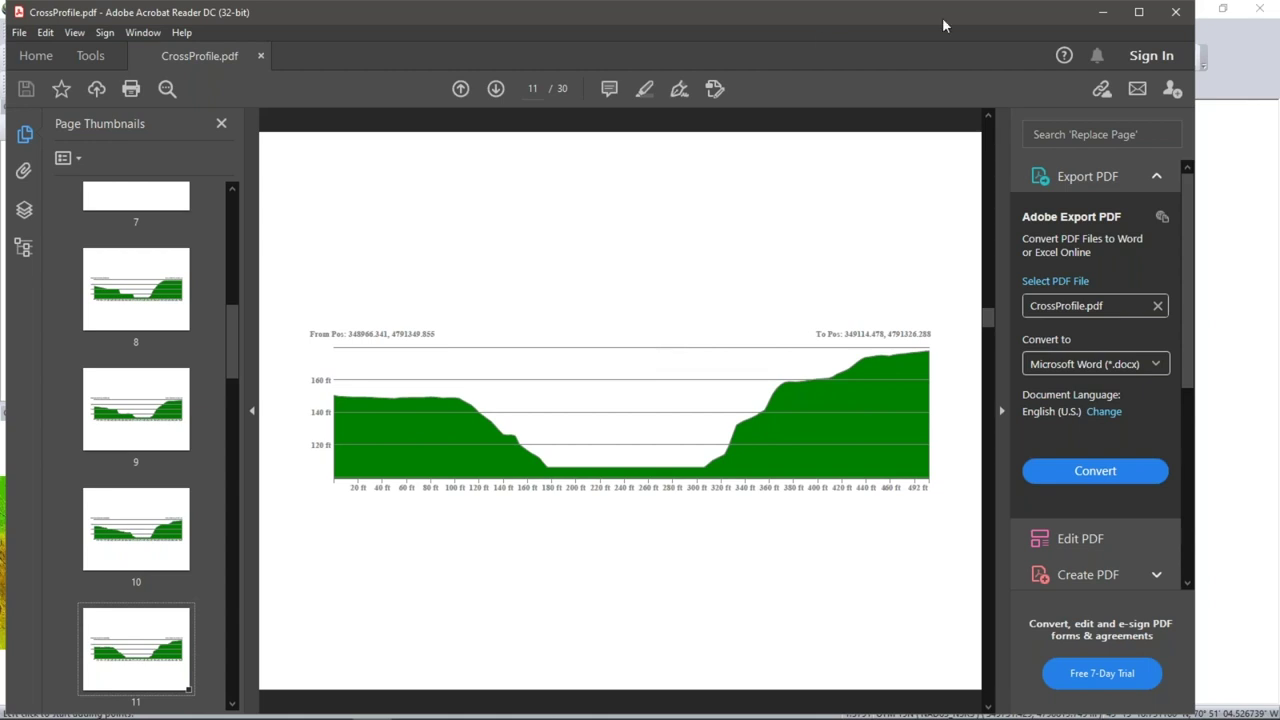
left_click(1176, 18)
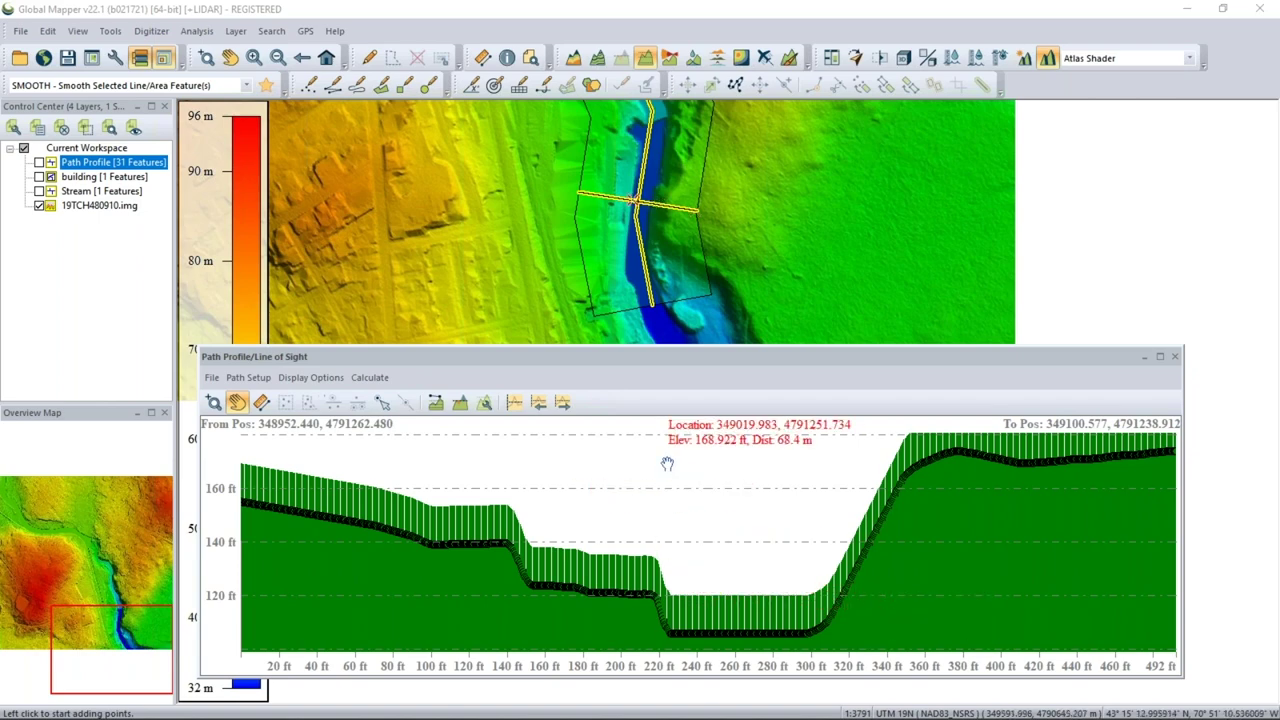
Step: View cross profiles farther along the stream path and look over the display and path setup options
left_click(564, 403)
left_click(568, 403)
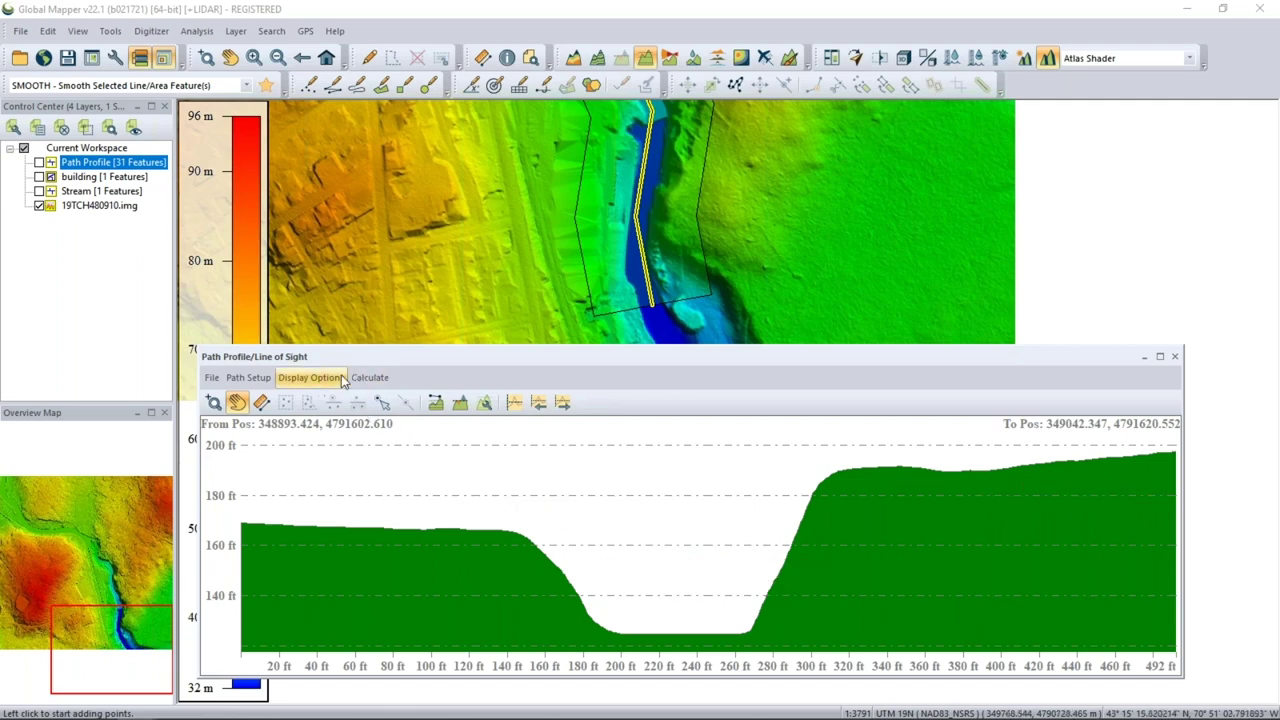
left_click(326, 384)
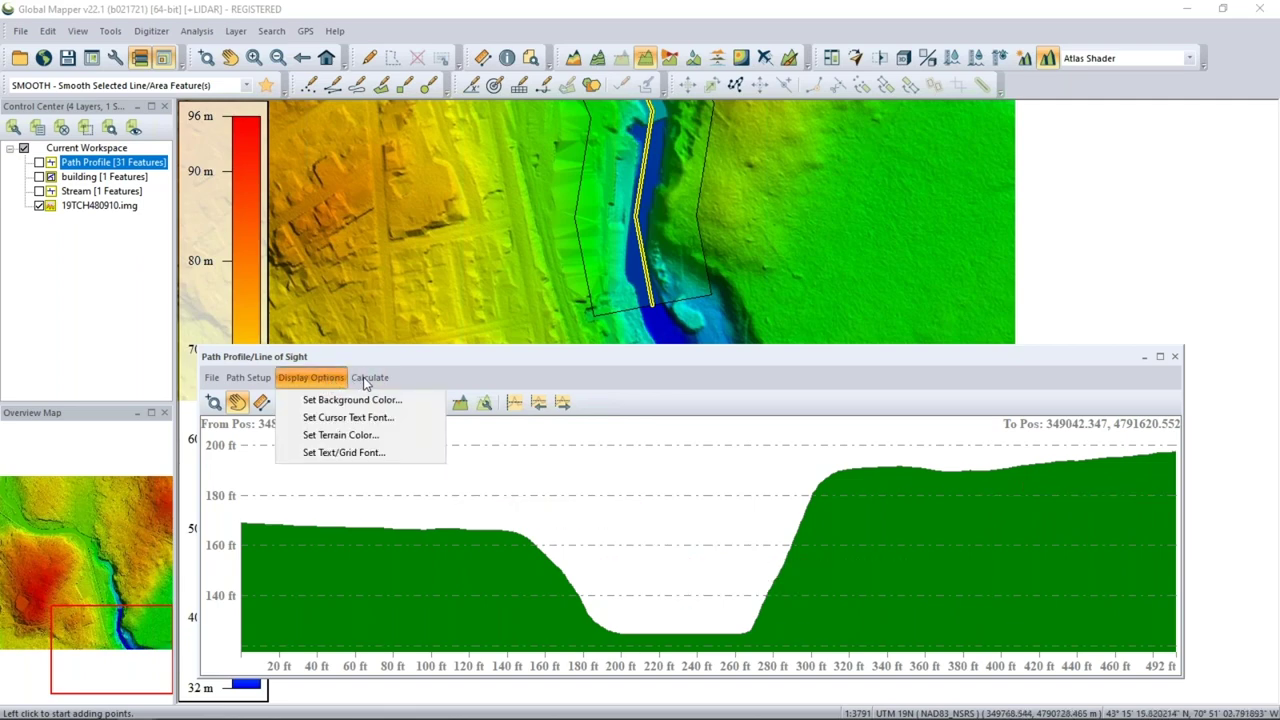
mouse_move(366, 384)
mouse_move(249, 385)
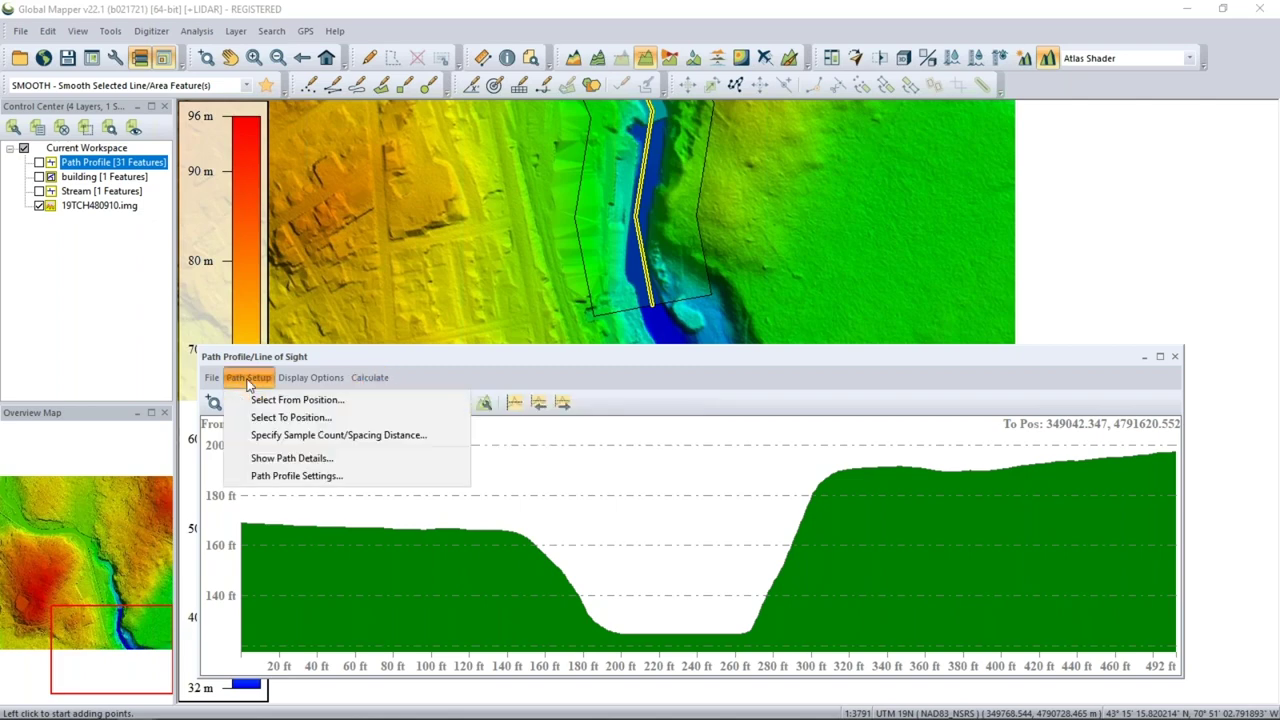
Step: Try the perpendicular sampling modes, fixed distance interval, vertices only and a fixed sample count of 30, and discard the path profile settings
left_click(486, 403)
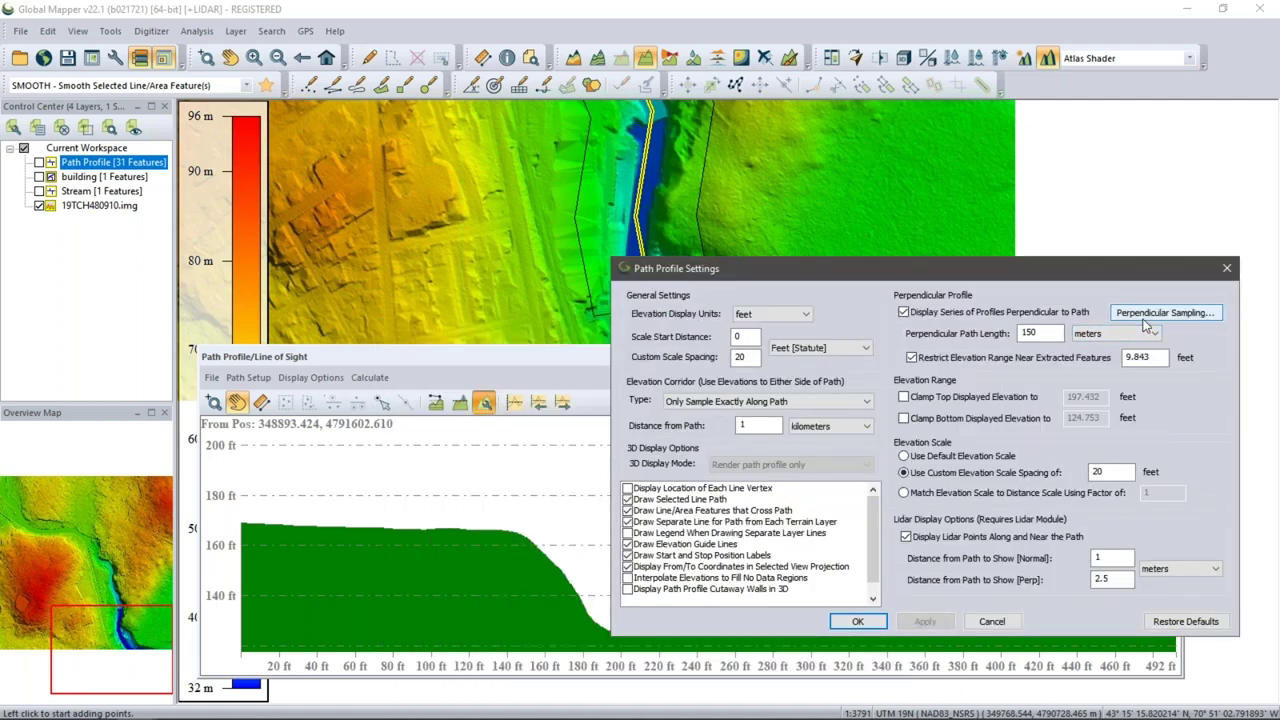
left_click(1146, 313)
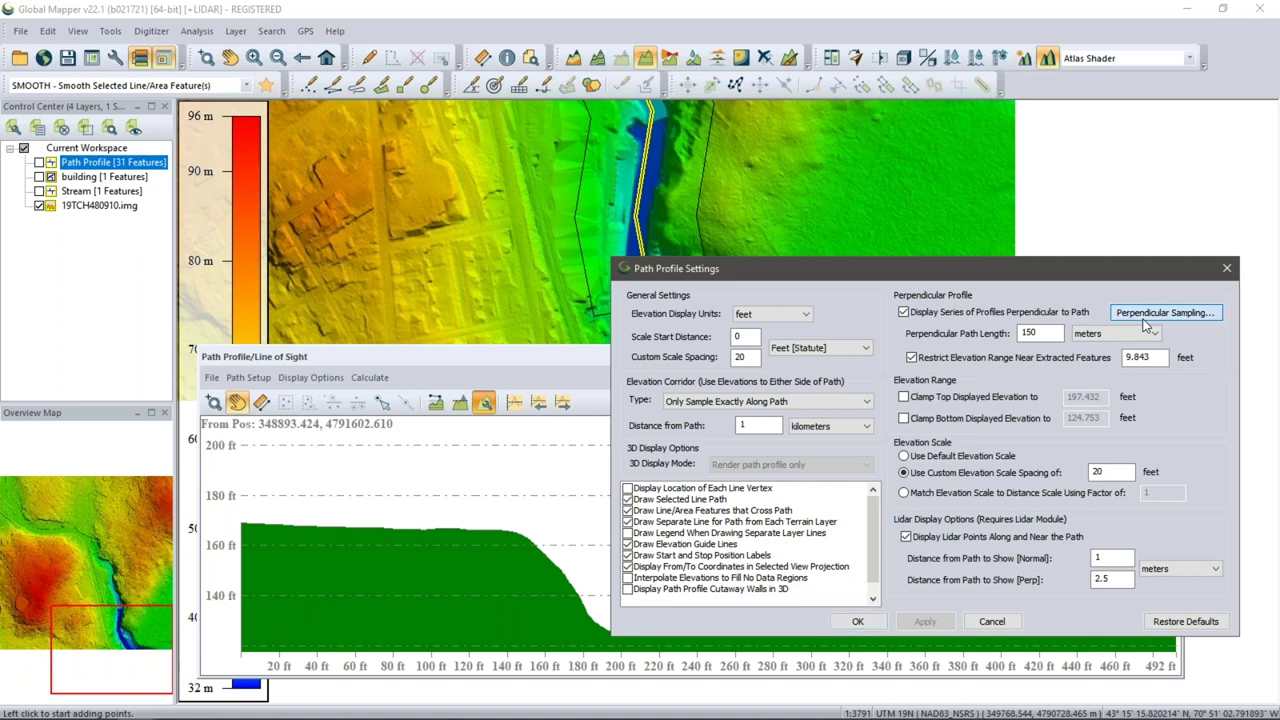
double_click(884, 410)
type("30")
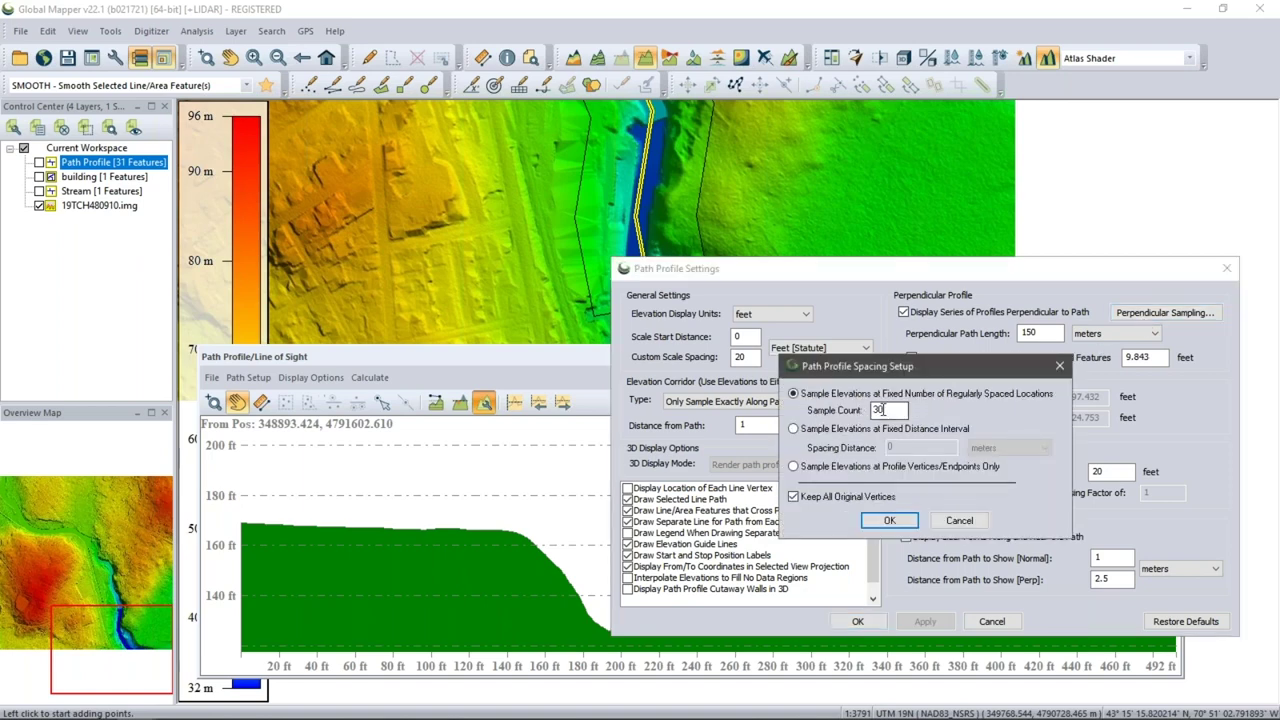
left_click(850, 429)
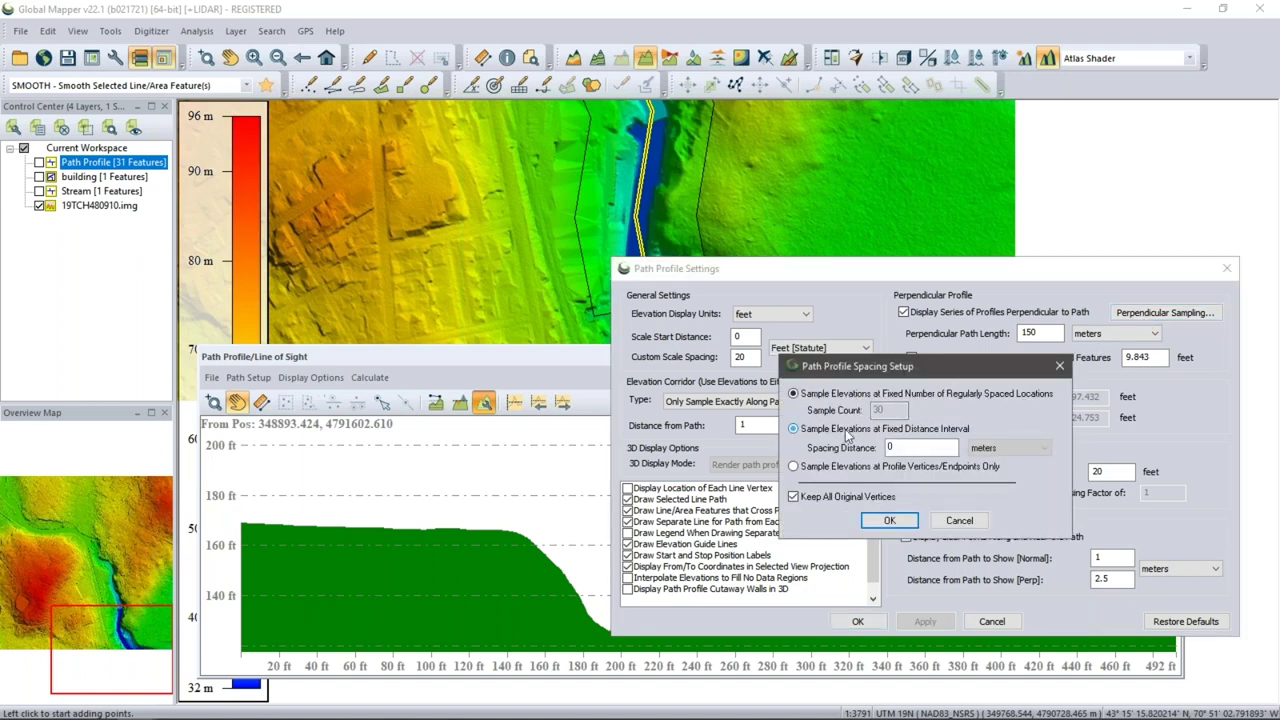
double_click(889, 447)
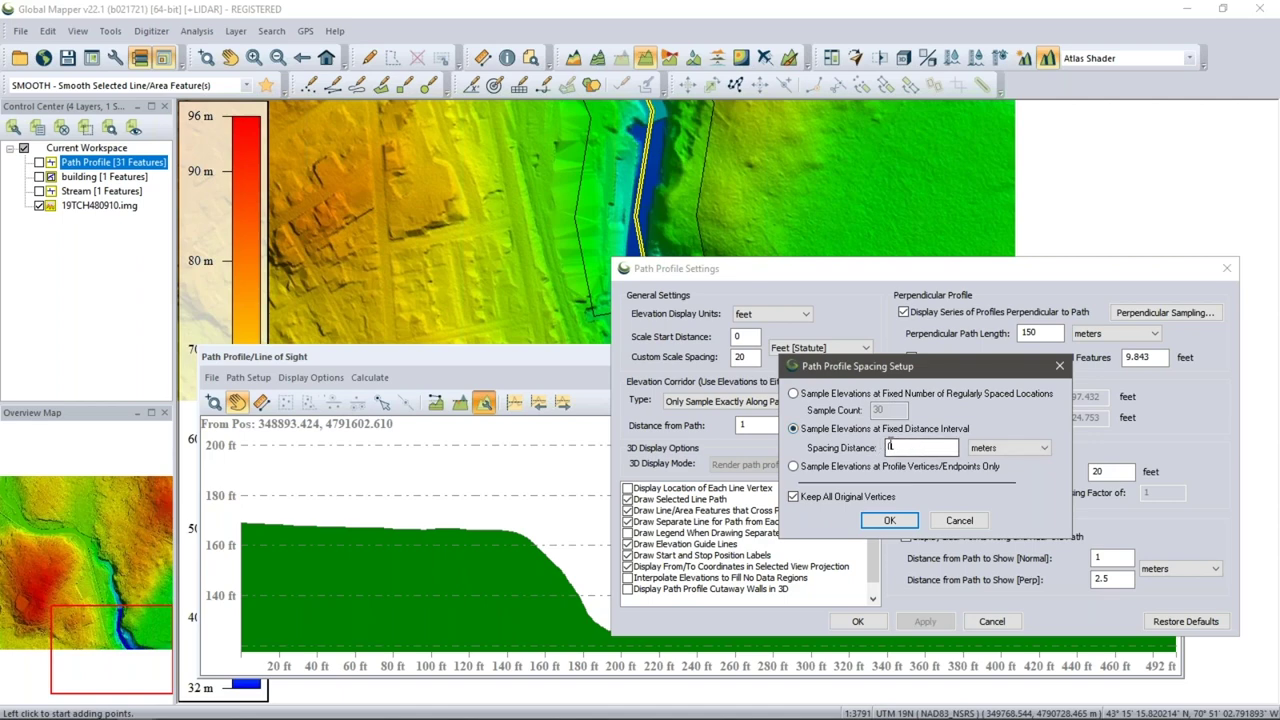
left_click(866, 468)
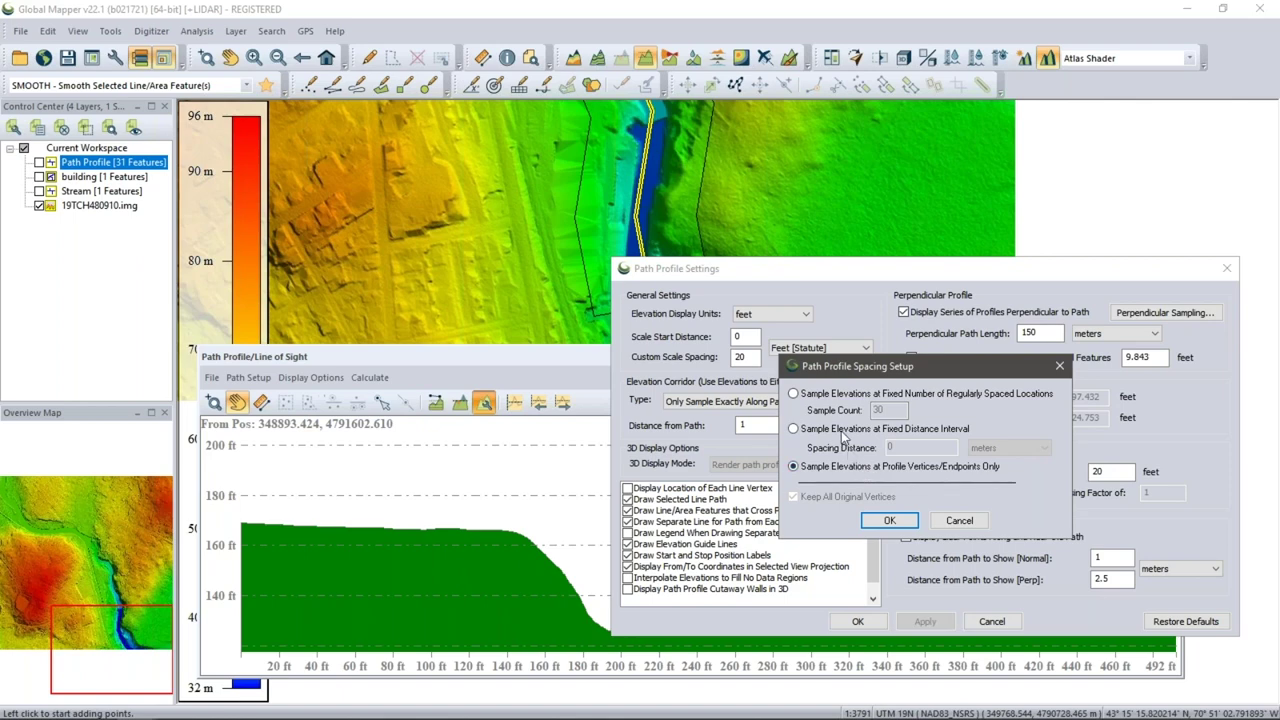
left_click(842, 430)
left_click(840, 394)
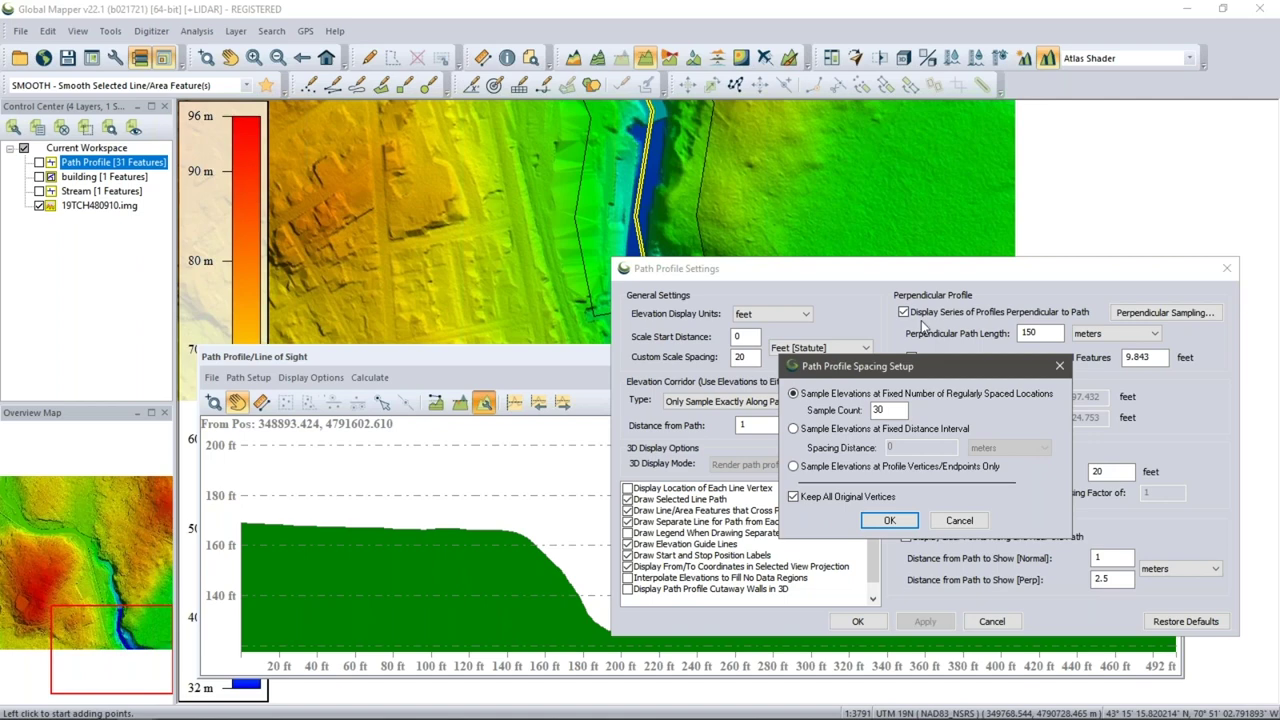
left_click(891, 522)
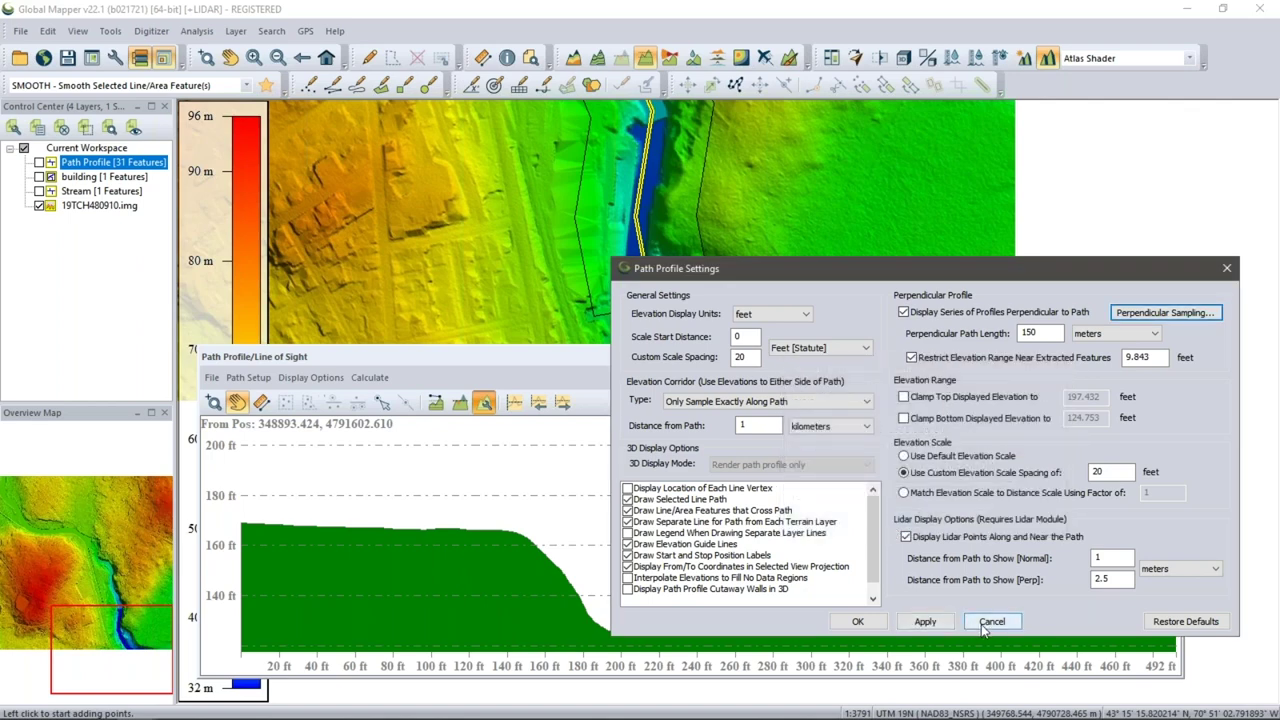
left_click(990, 621)
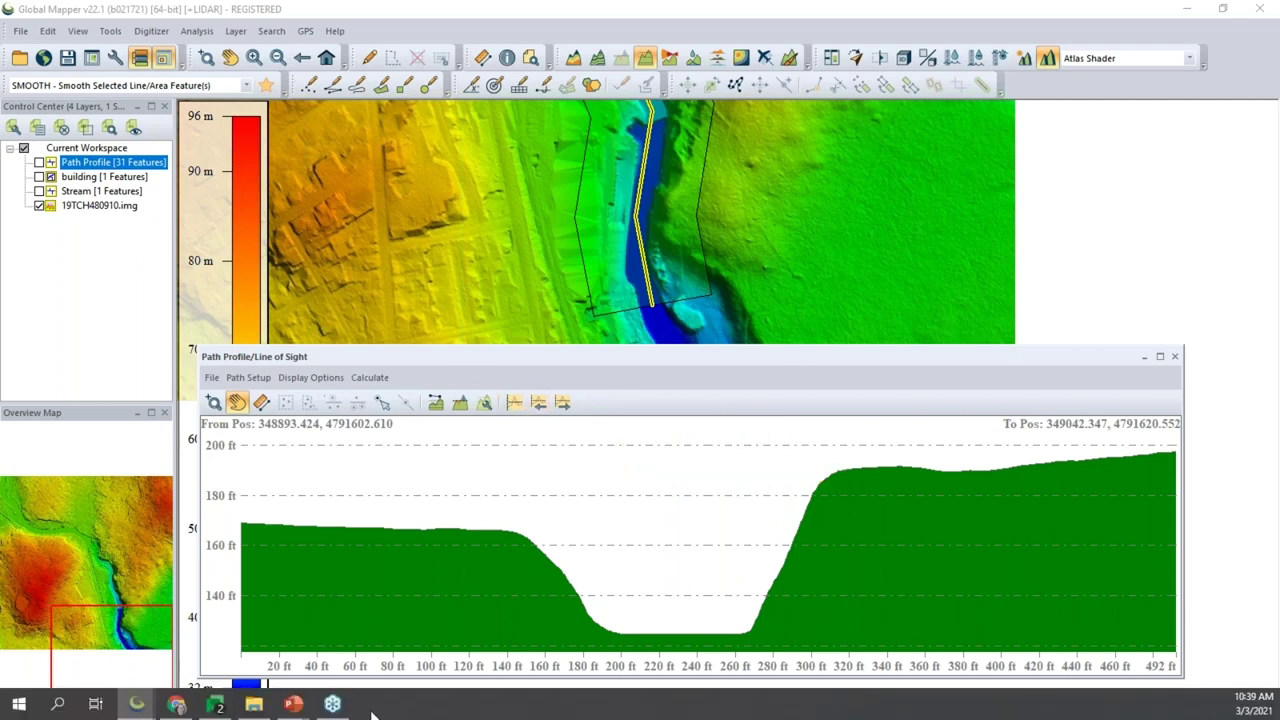
Step: Switch to the running PowerPoint slide show with the Agenda slide
left_click(293, 705)
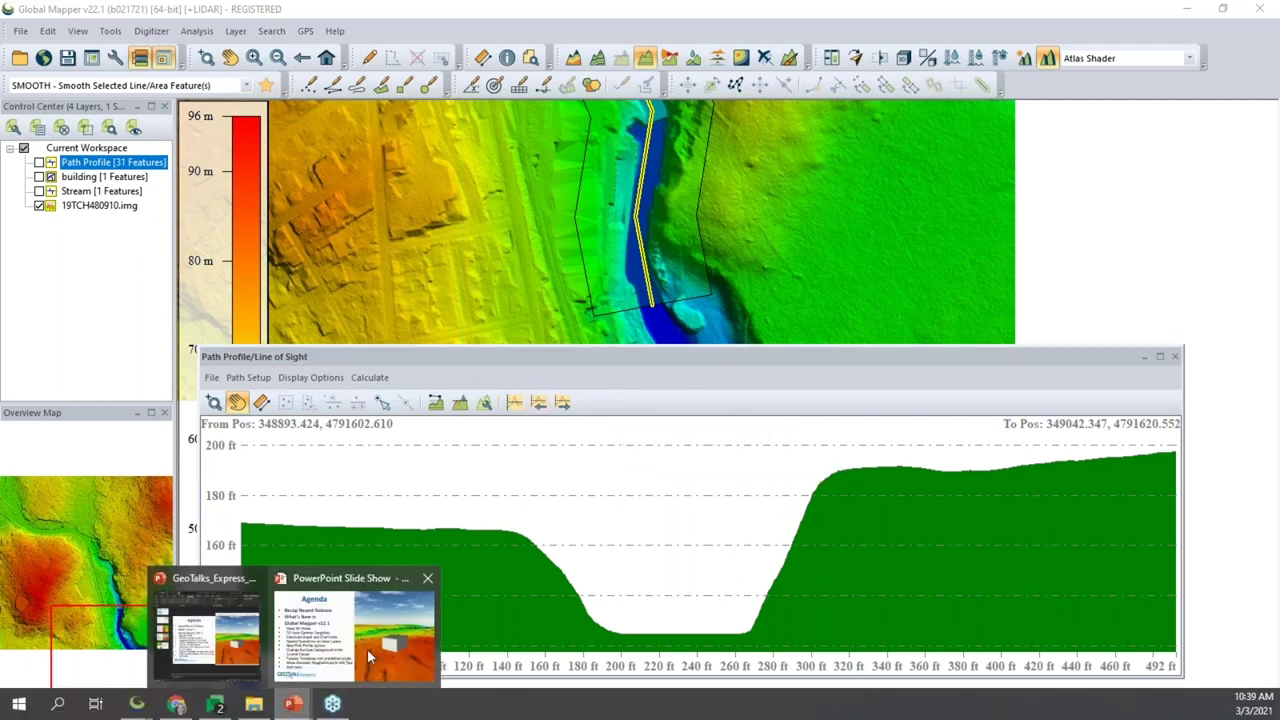
left_click(367, 649)
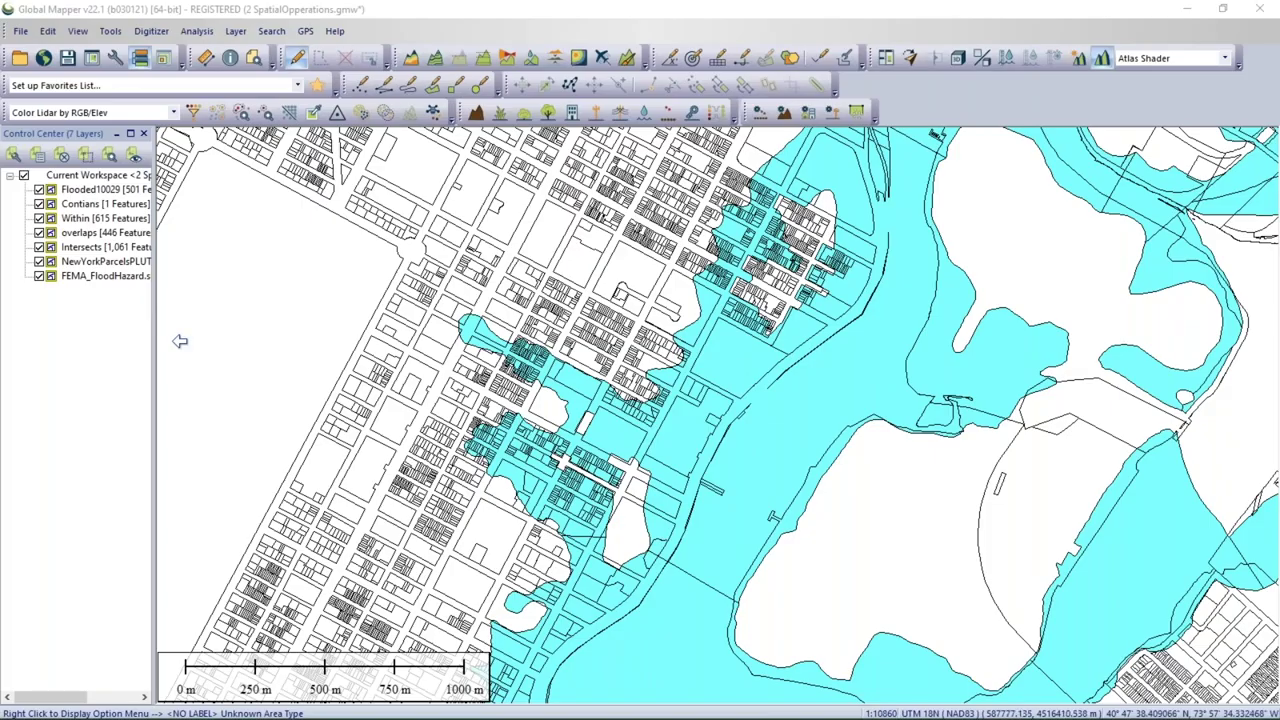
Step: Widen the layer list in the Global Mapper SpatialOpperations workspace and select FEMA_FloodHazard.shp together with NewYorkParcelsPLUTO.shp
left_click_drag(155, 322, 282, 320)
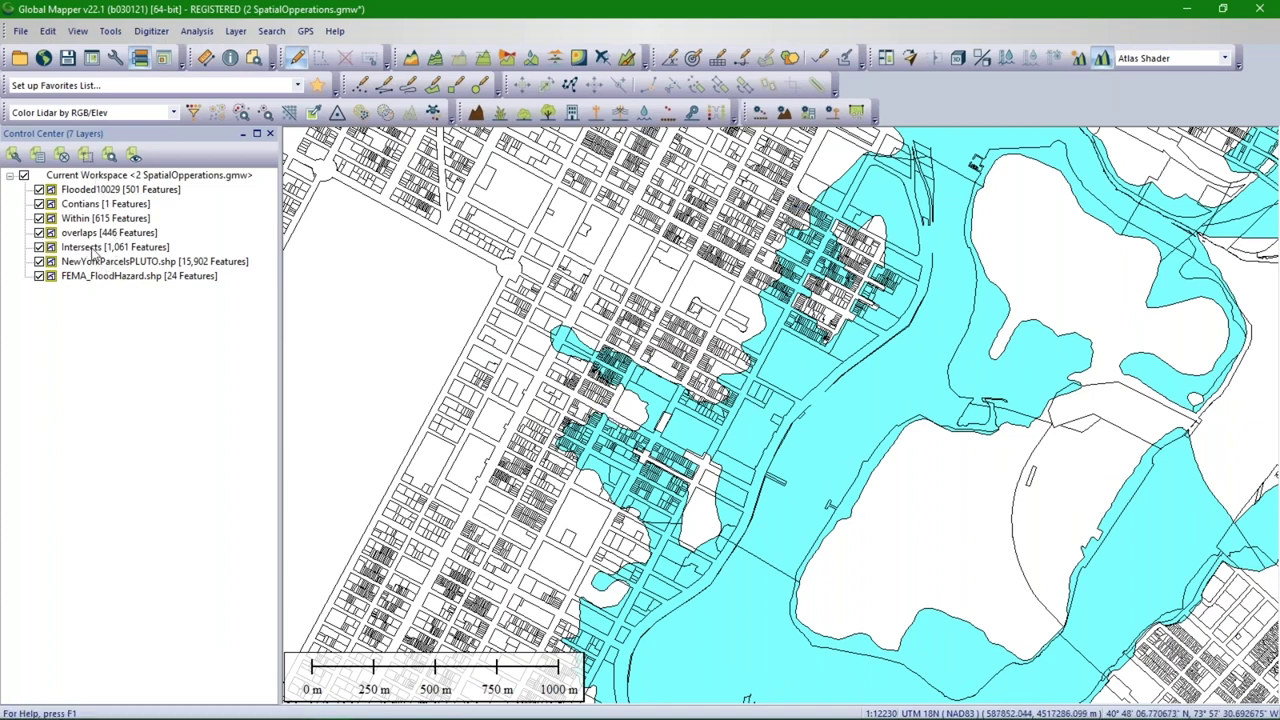
left_click(88, 279)
left_click(90, 264, "ctrl")
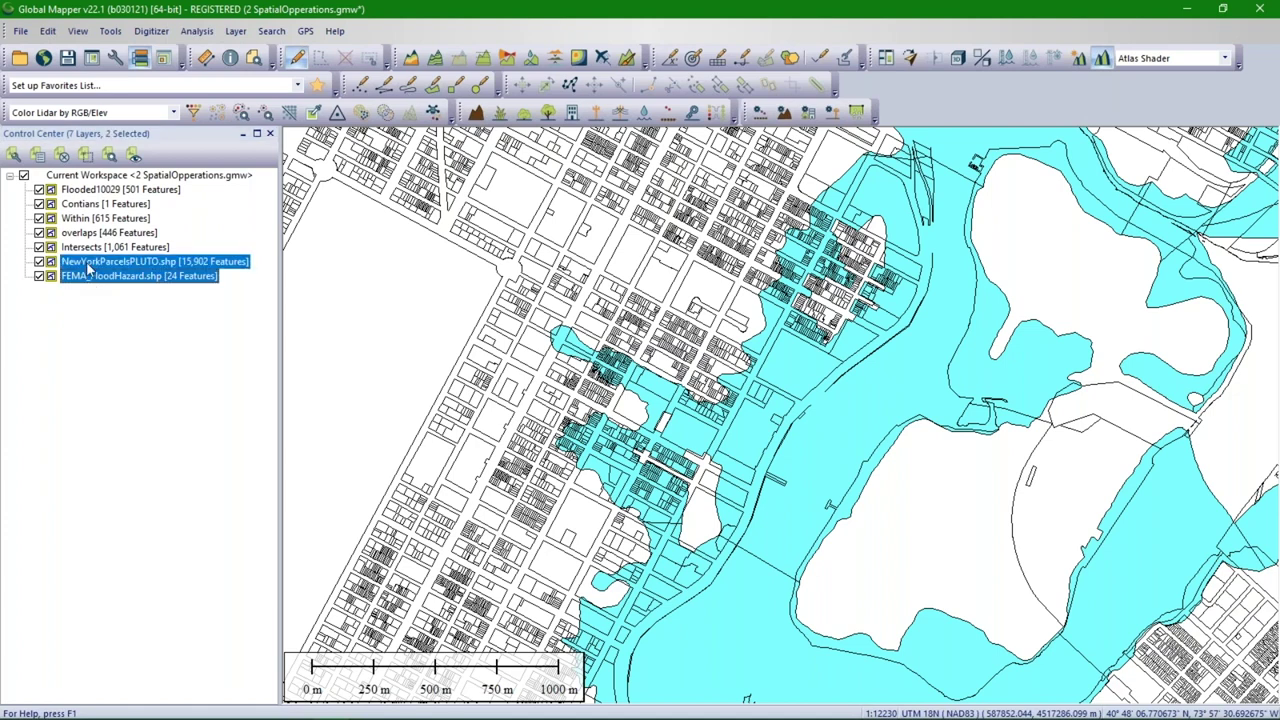
right_click(90, 265)
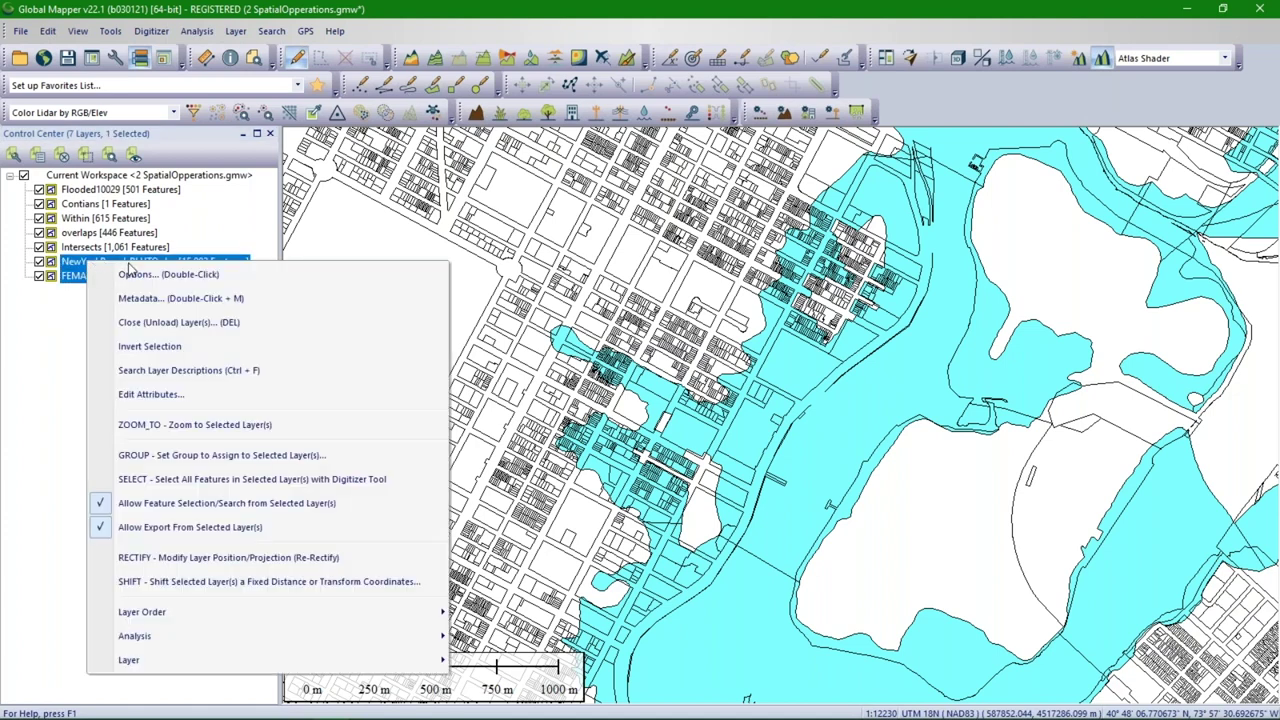
left_click(70, 308)
Step: Set the layer list background color of FEMA_FloodHazard.shp and NewYorkParcelsPLUTO.shp to red
left_click(84, 278)
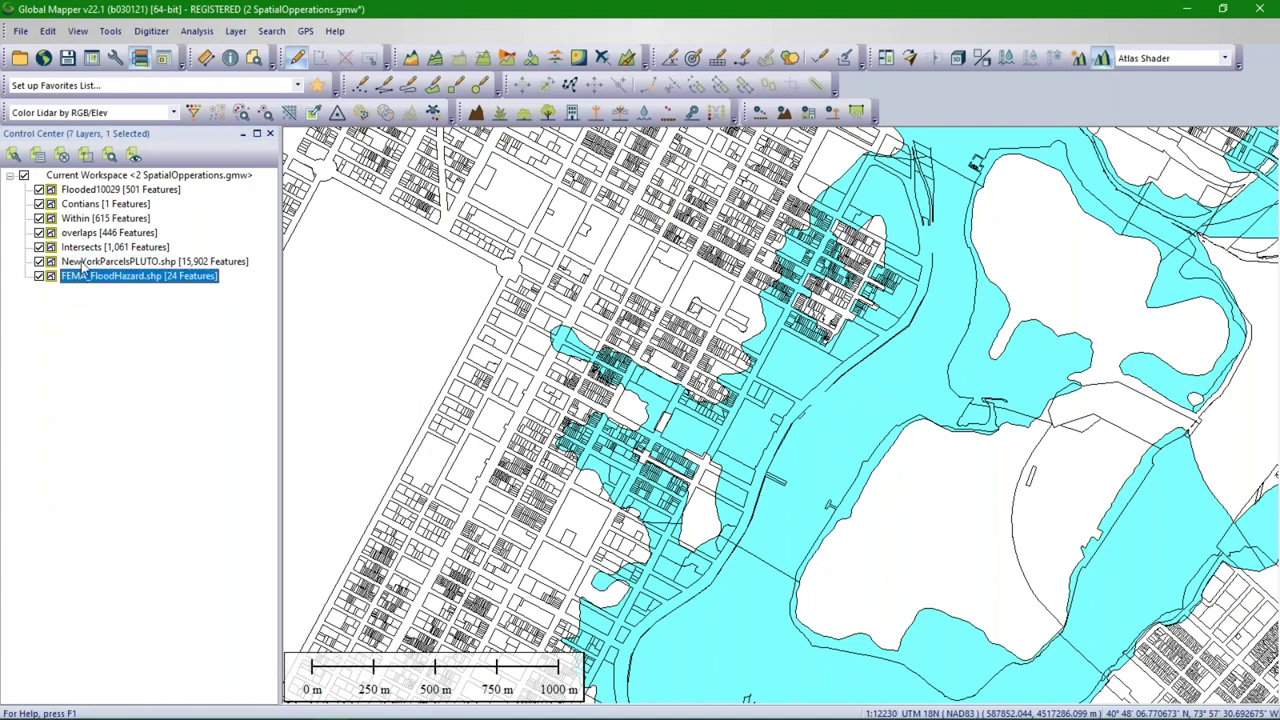
left_click(85, 263)
left_click(88, 278)
right_click(90, 277)
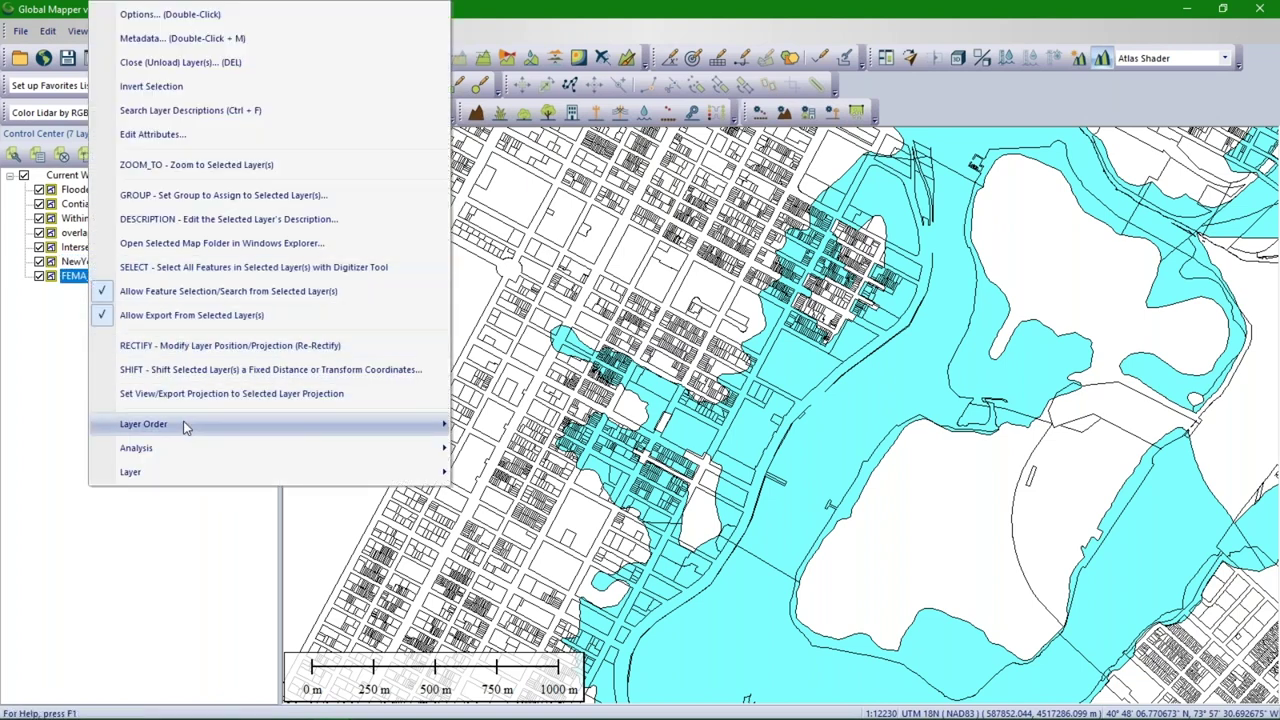
mouse_move(308, 480)
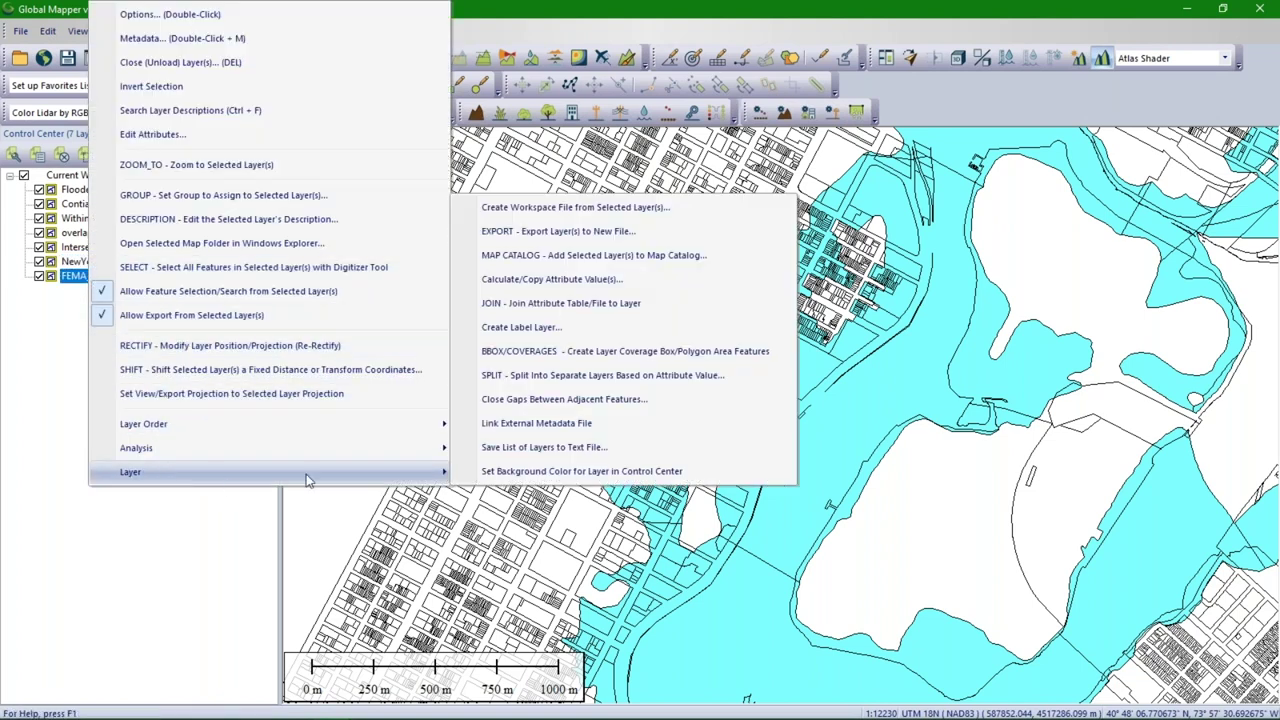
left_click(478, 473)
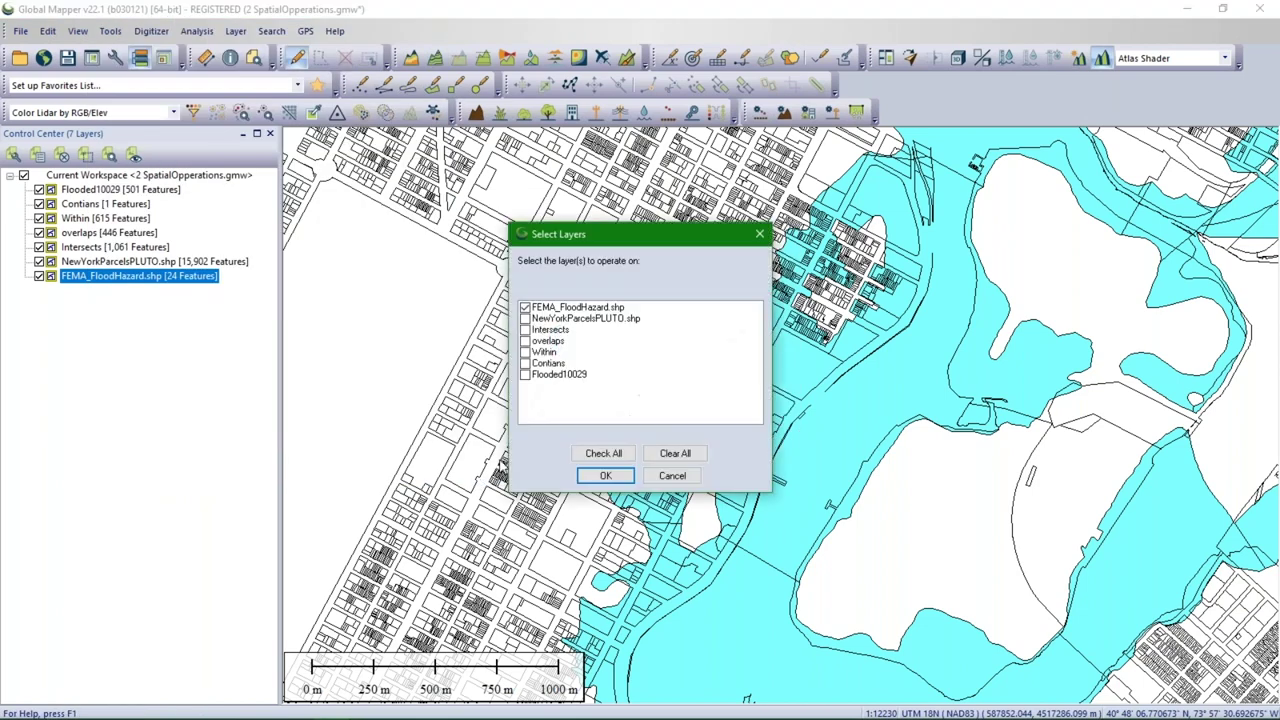
left_click(525, 319)
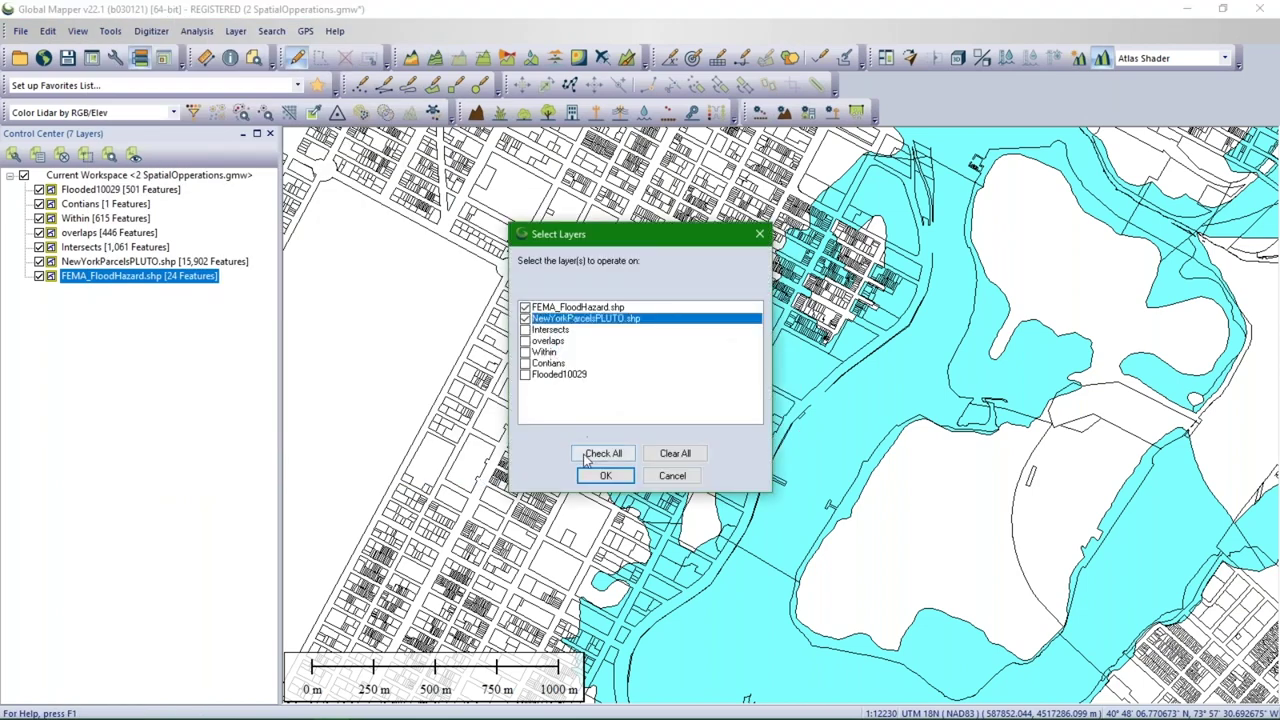
left_click(605, 475)
left_click_drag(548, 238, 455, 205)
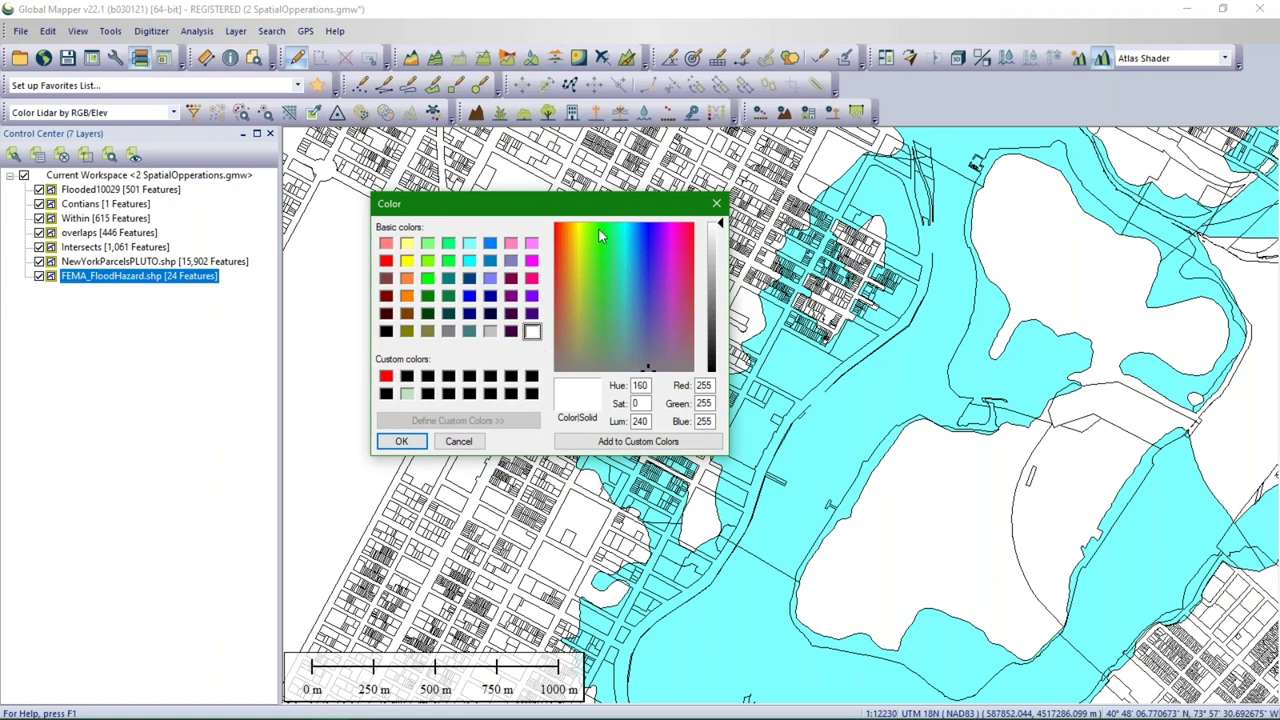
left_click(388, 261)
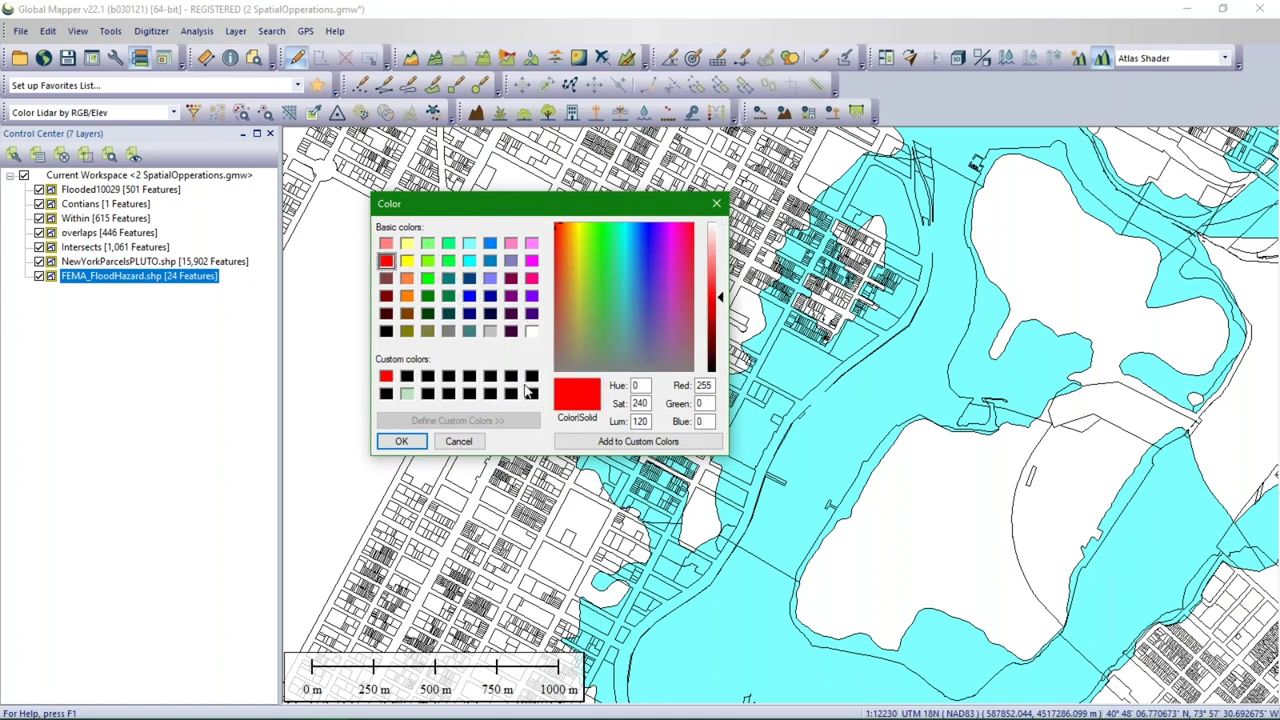
left_click(414, 440)
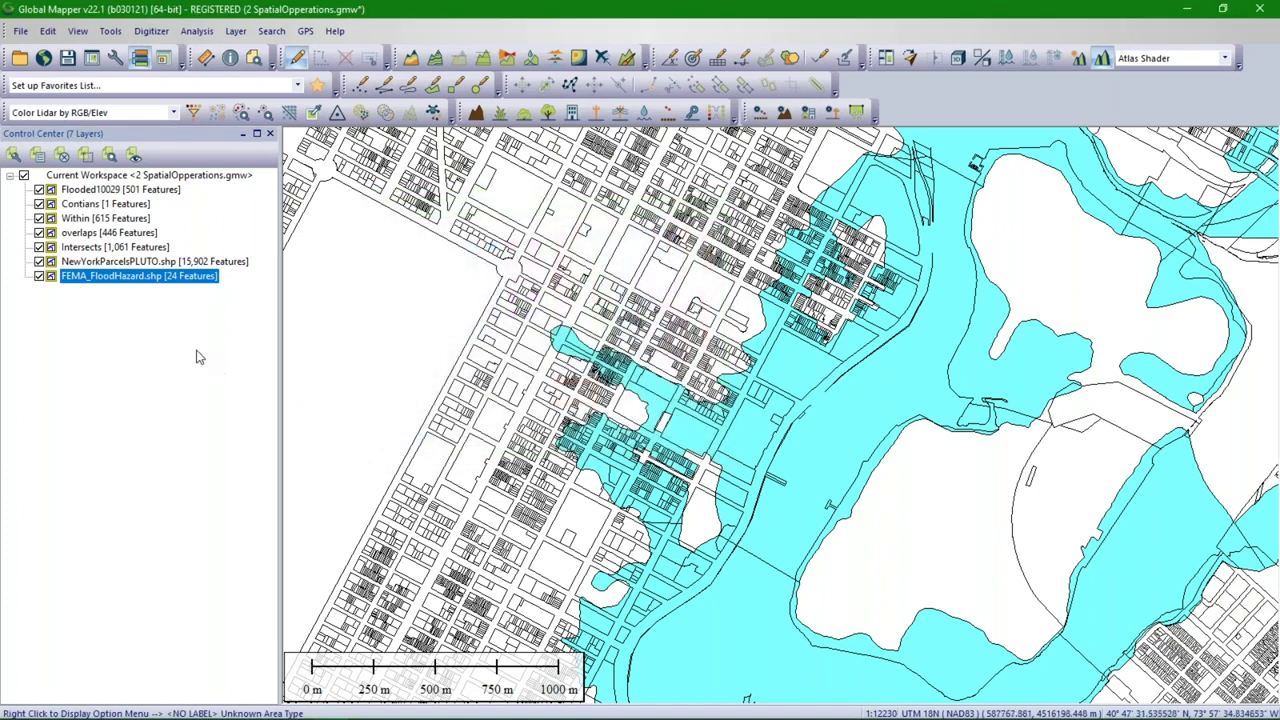
Step: Select FEMA_FloodHazard.shp and NewYorkParcelsPLUTO.shp together and set their layer list background color to white
left_click(138, 264)
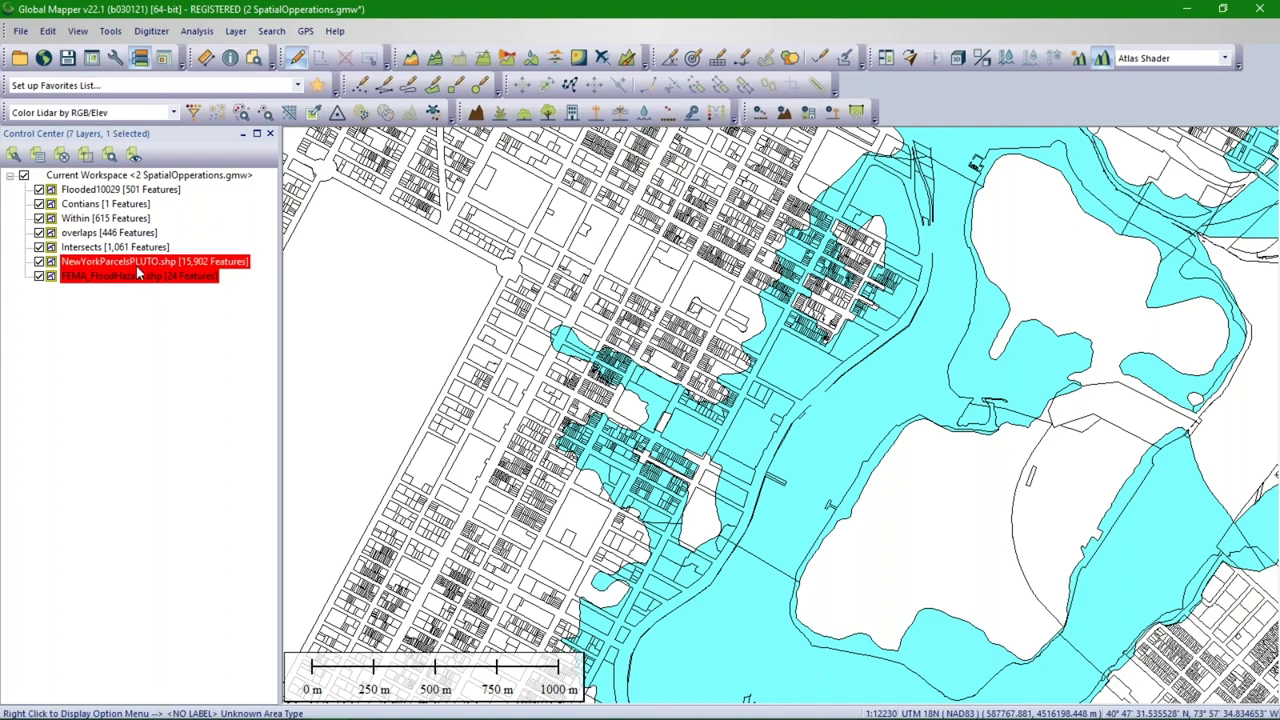
left_click(140, 279)
left_click(140, 262, "ctrl")
right_click(140, 261)
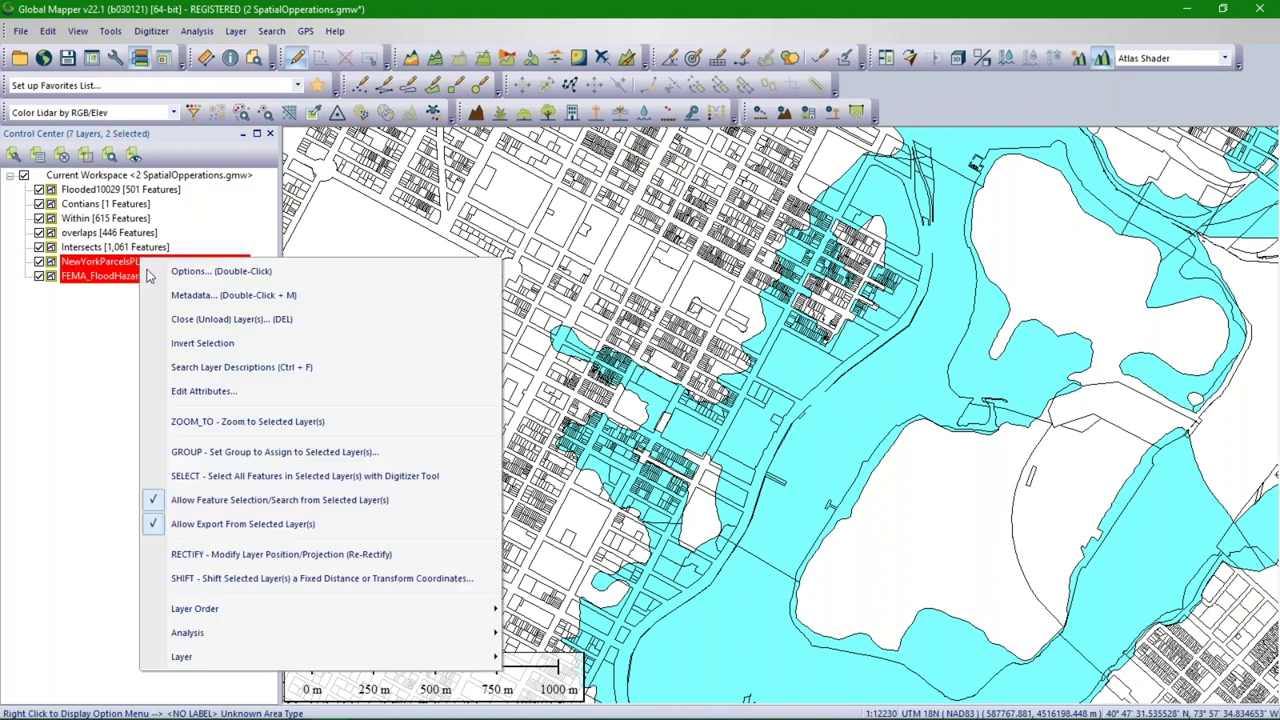
mouse_move(288, 657)
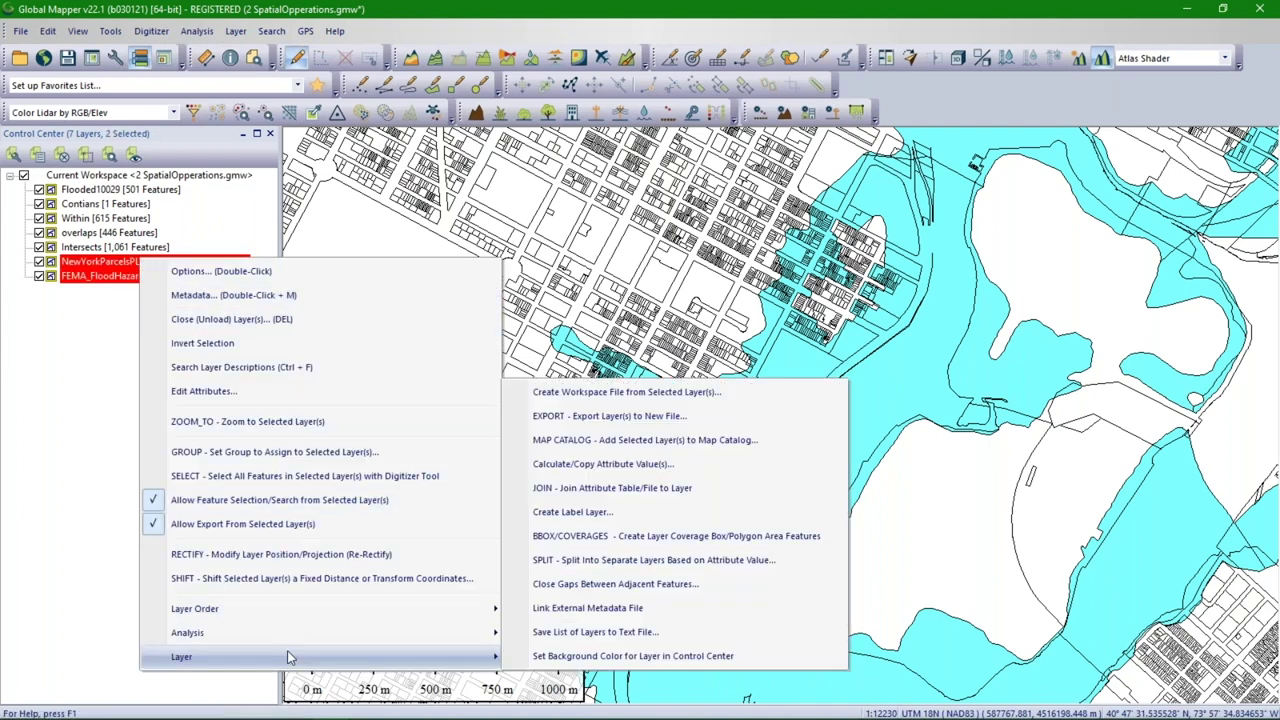
left_click(537, 656)
left_click(605, 476)
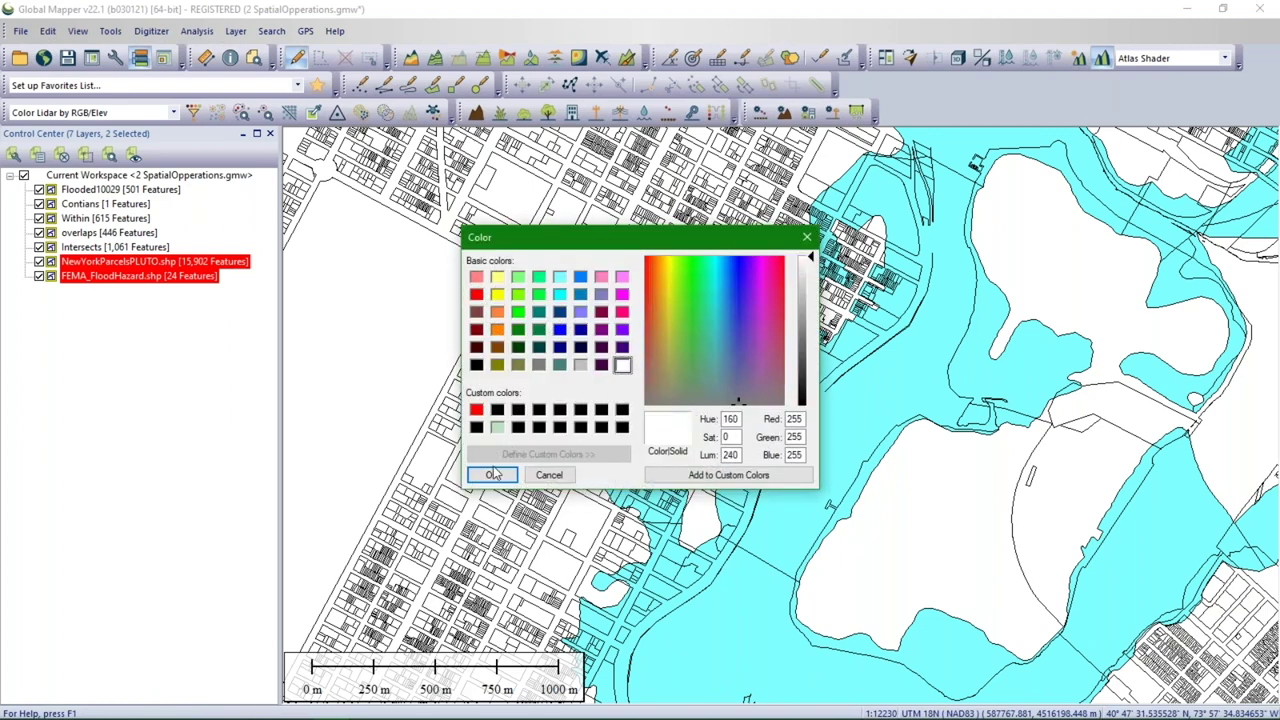
left_click(492, 475)
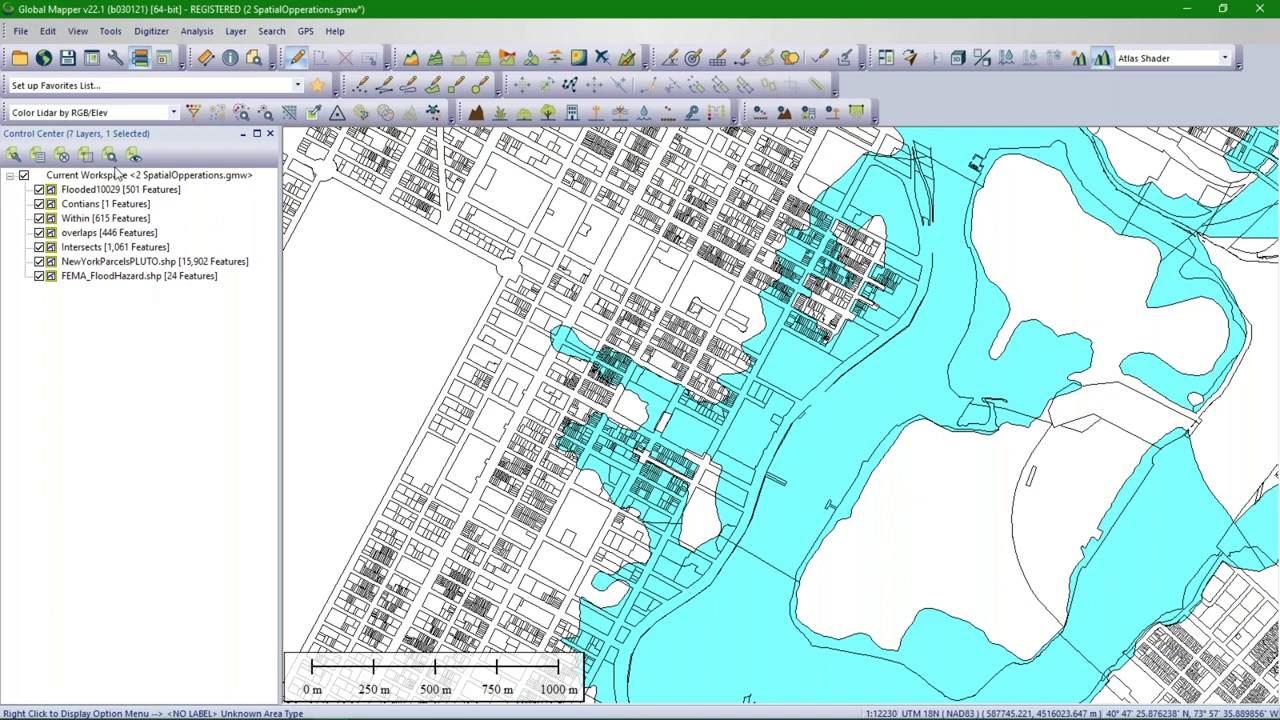
Step: Search the layer descriptions for "Overalps", change the search text to "overalps", and close the layer search
right_click(97, 322)
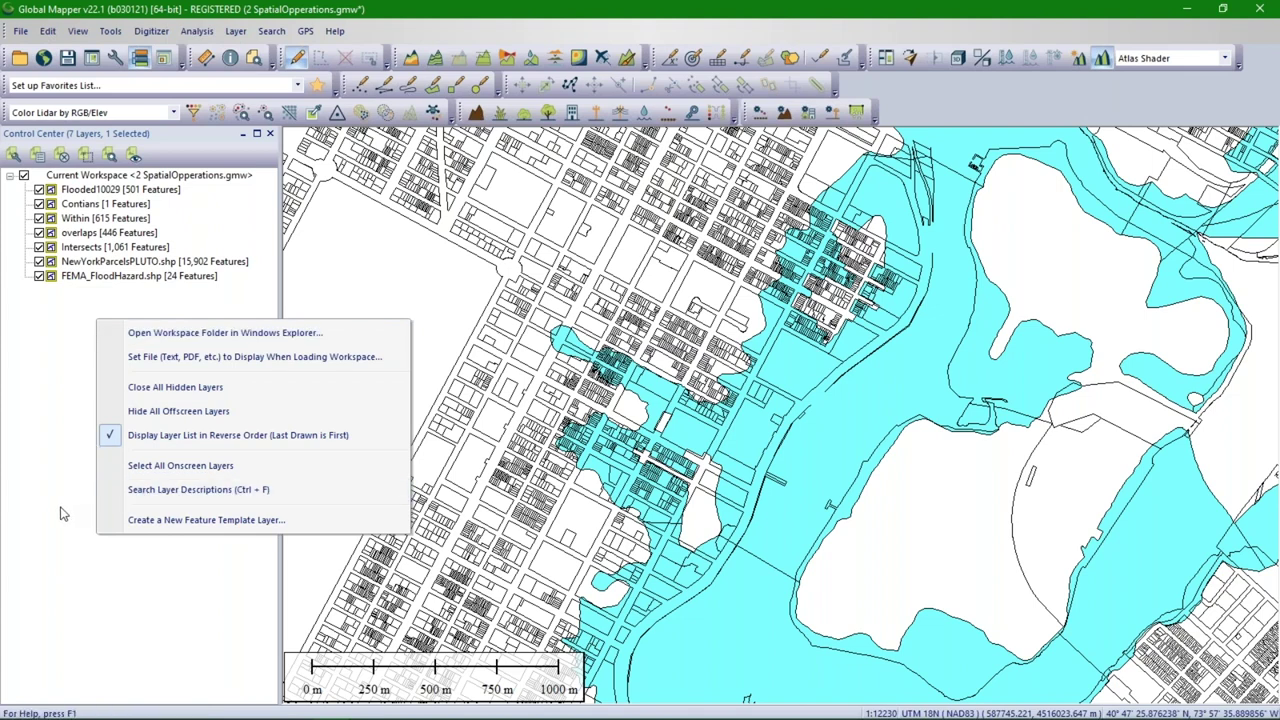
left_click(140, 490)
left_click_drag(160, 66, 461, 227)
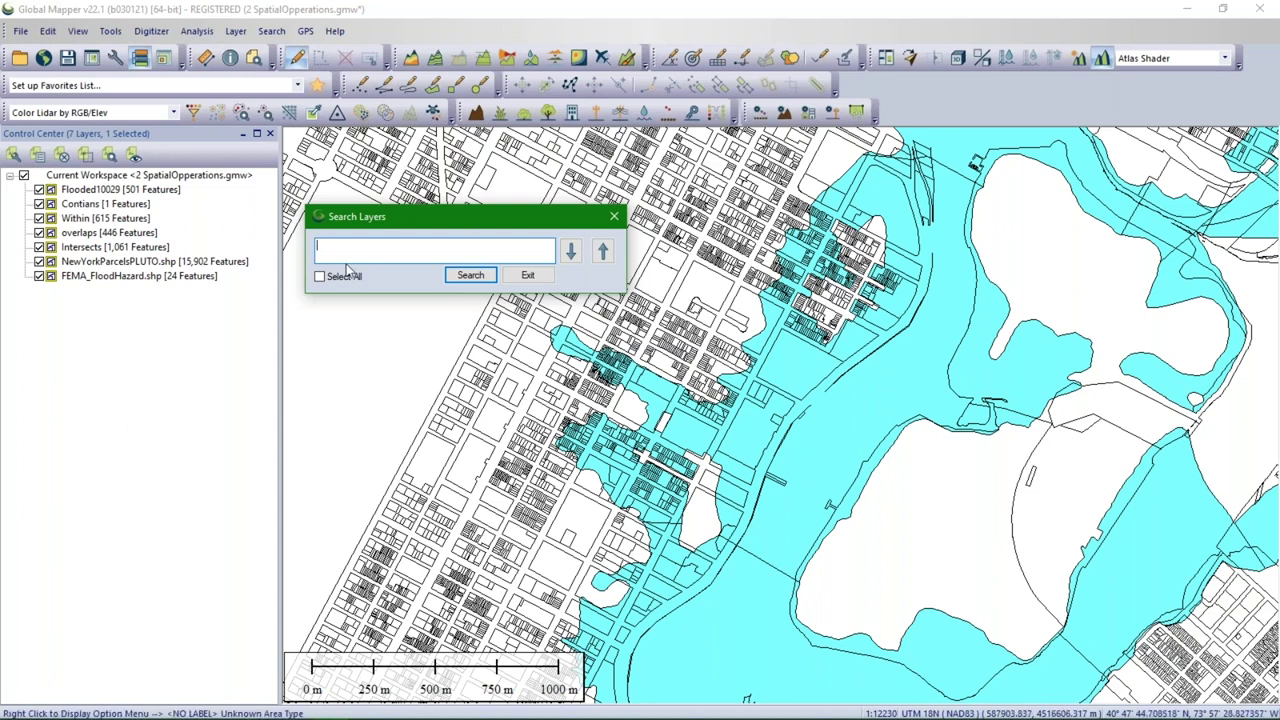
type("Overalps")
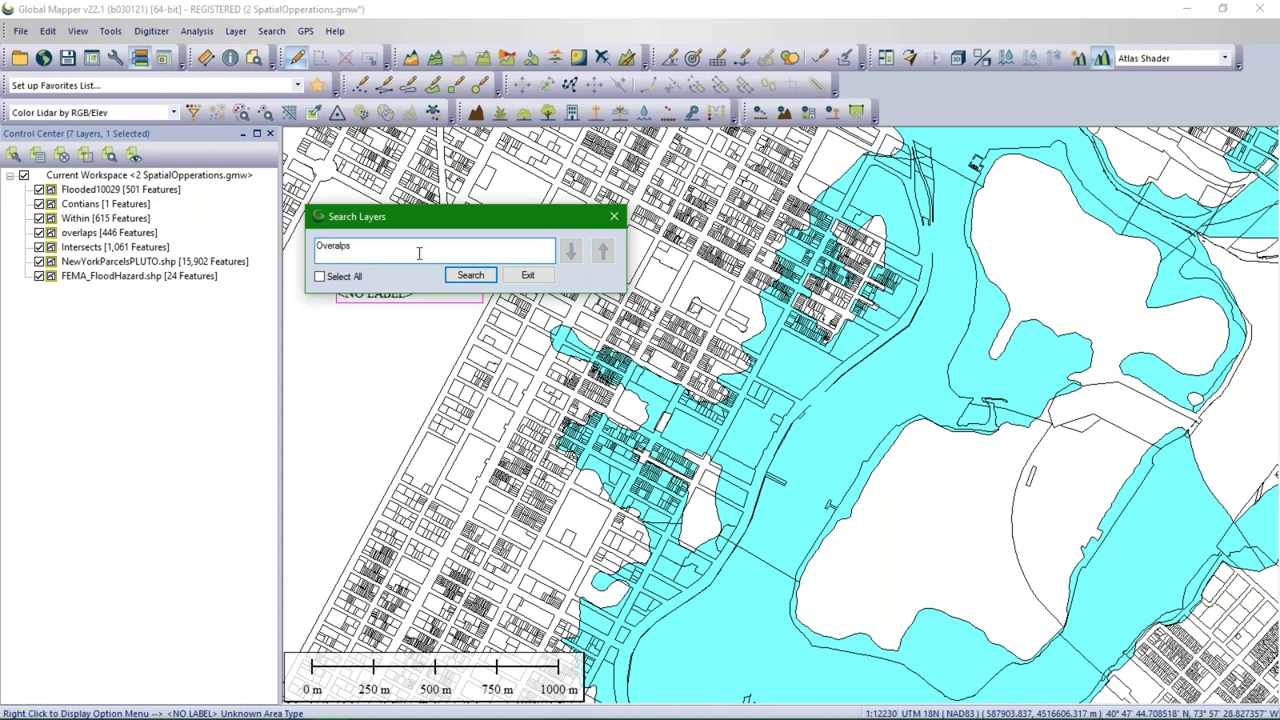
left_click(470, 276)
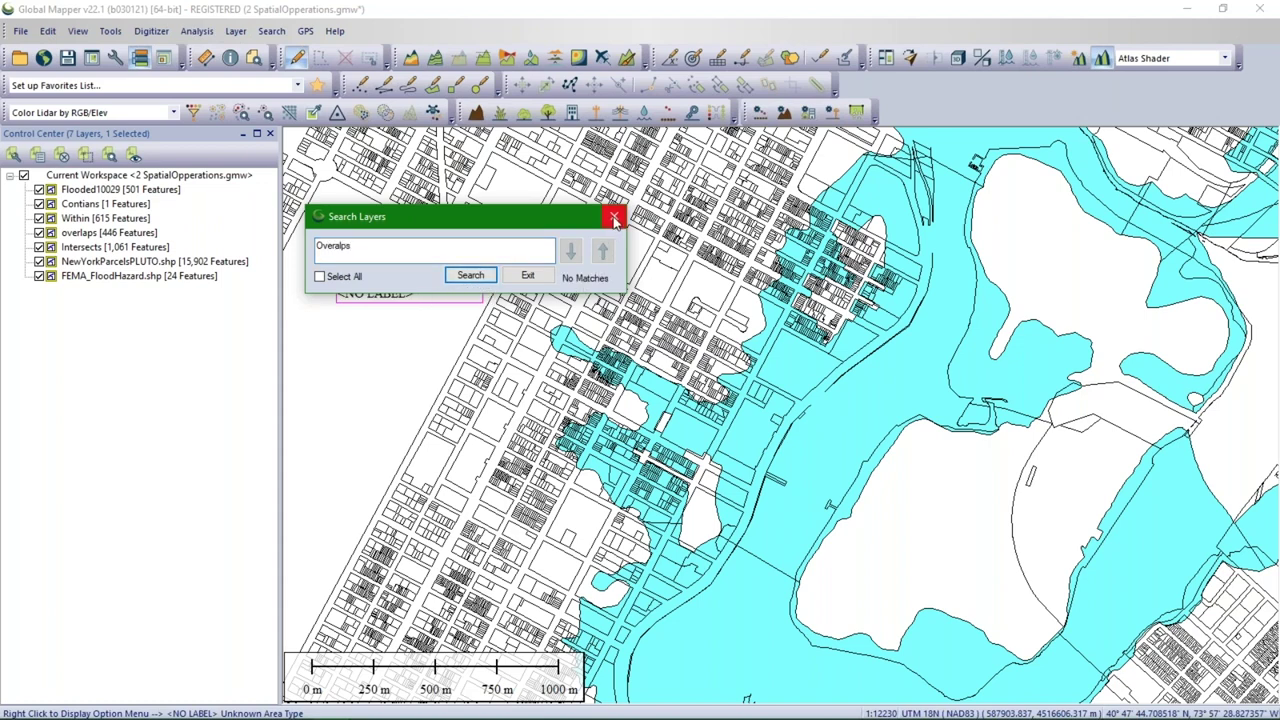
left_click(322, 245)
key("BackSpace")
type("o")
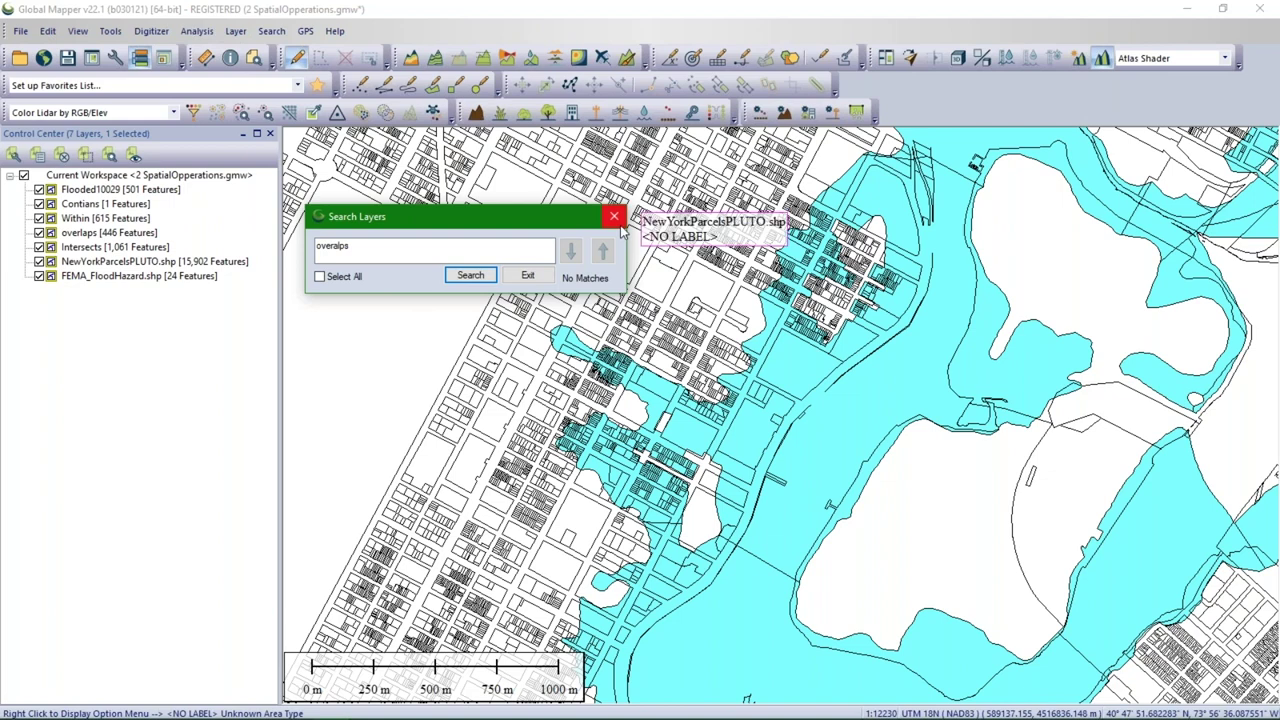
left_click_drag(352, 246, 338, 245)
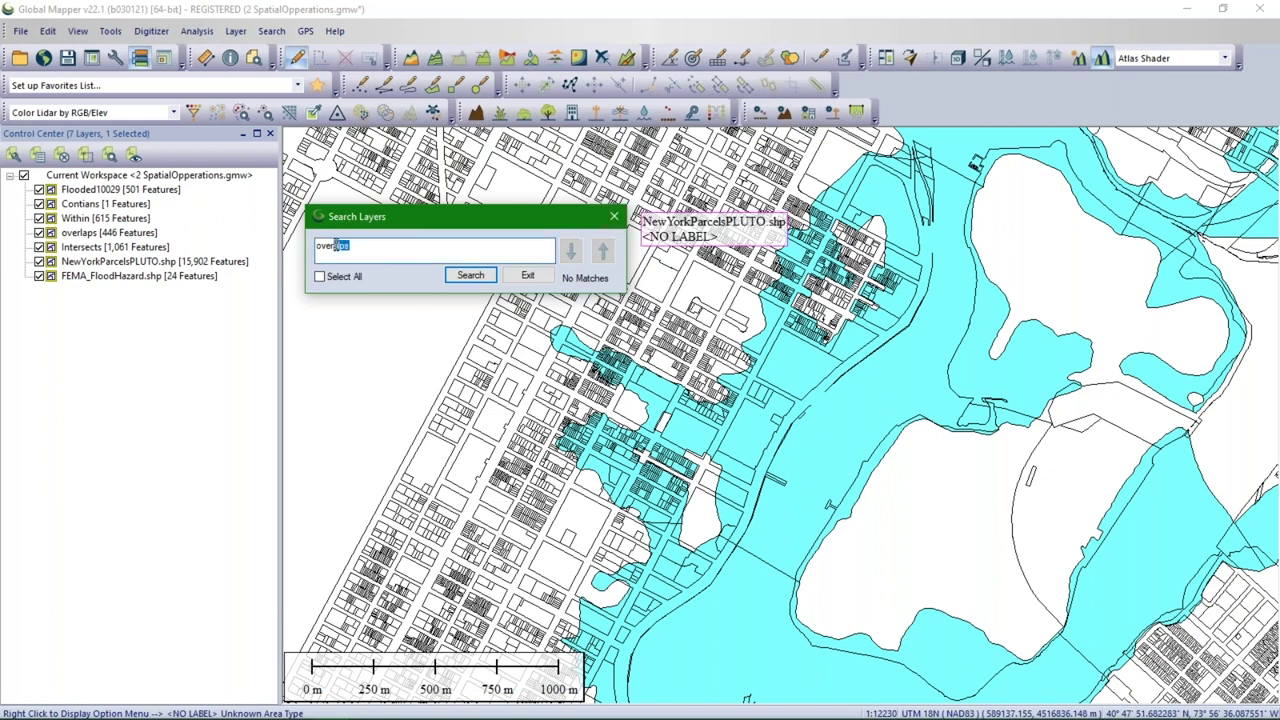
left_click(614, 217)
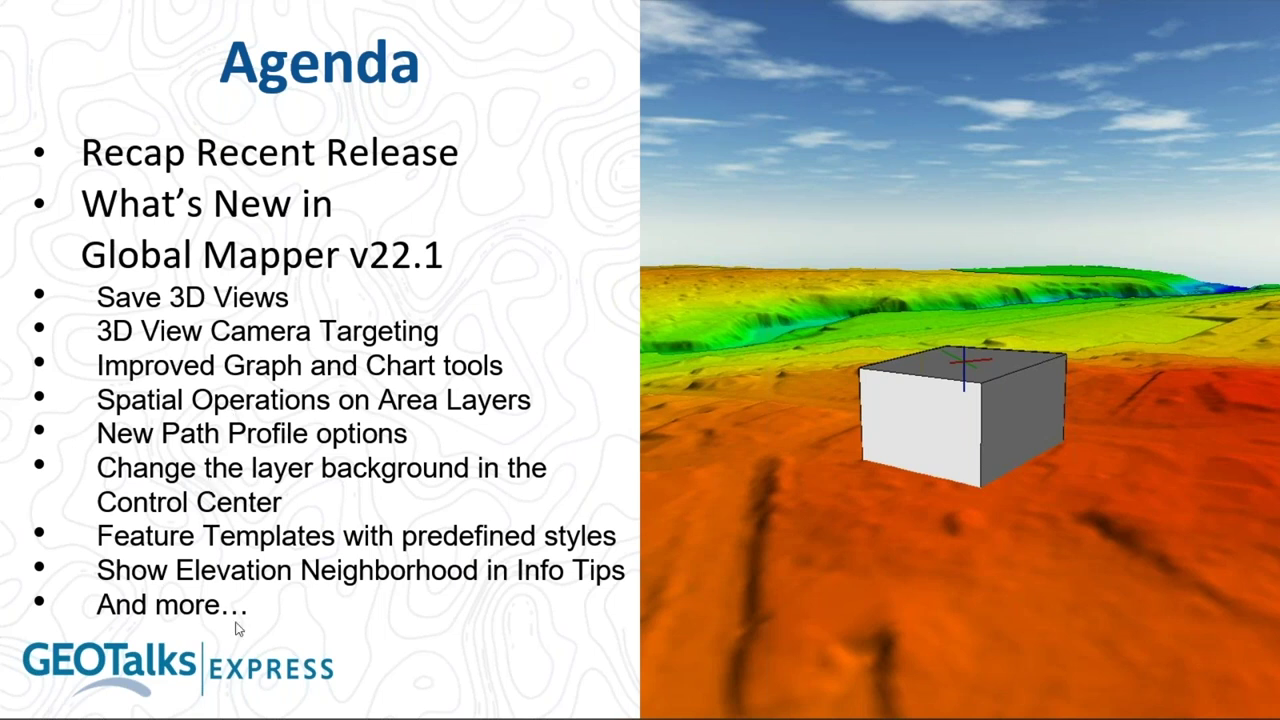
Step: Switch to the Global Mapper window containing the KMS2019_445_6160.ecw aerial imagery
mouse_move(262, 714)
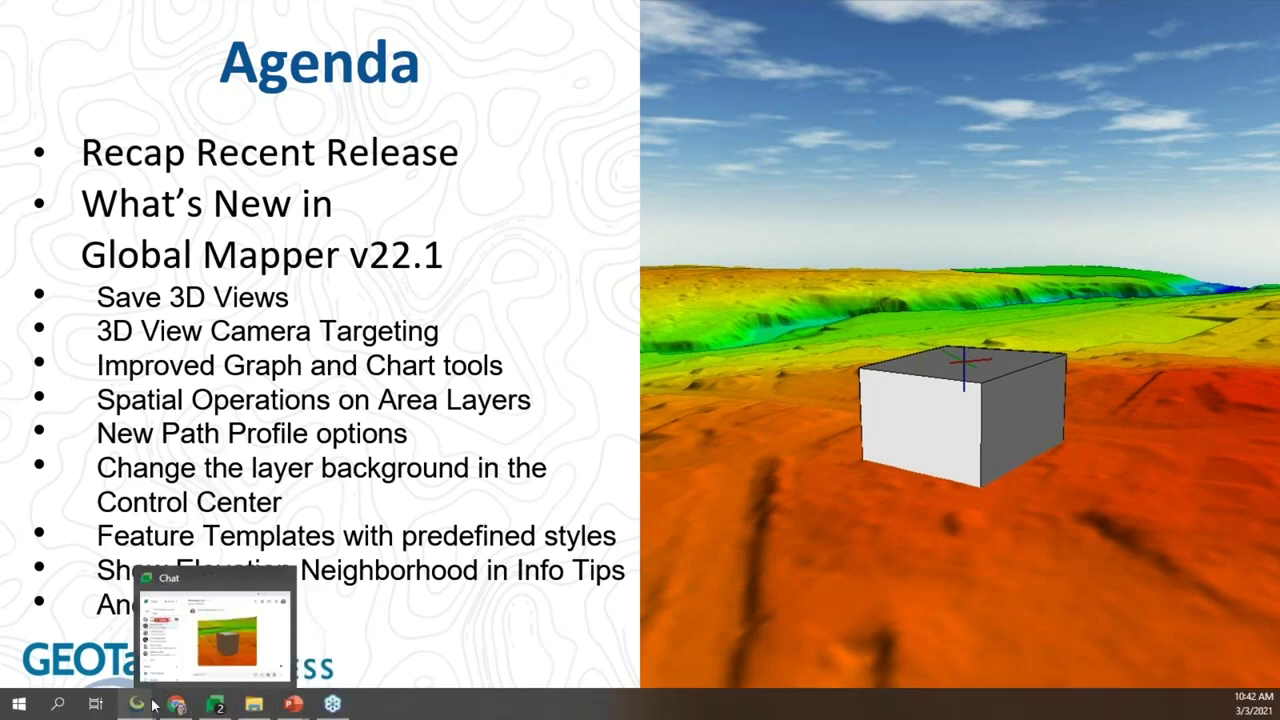
mouse_move(140, 706)
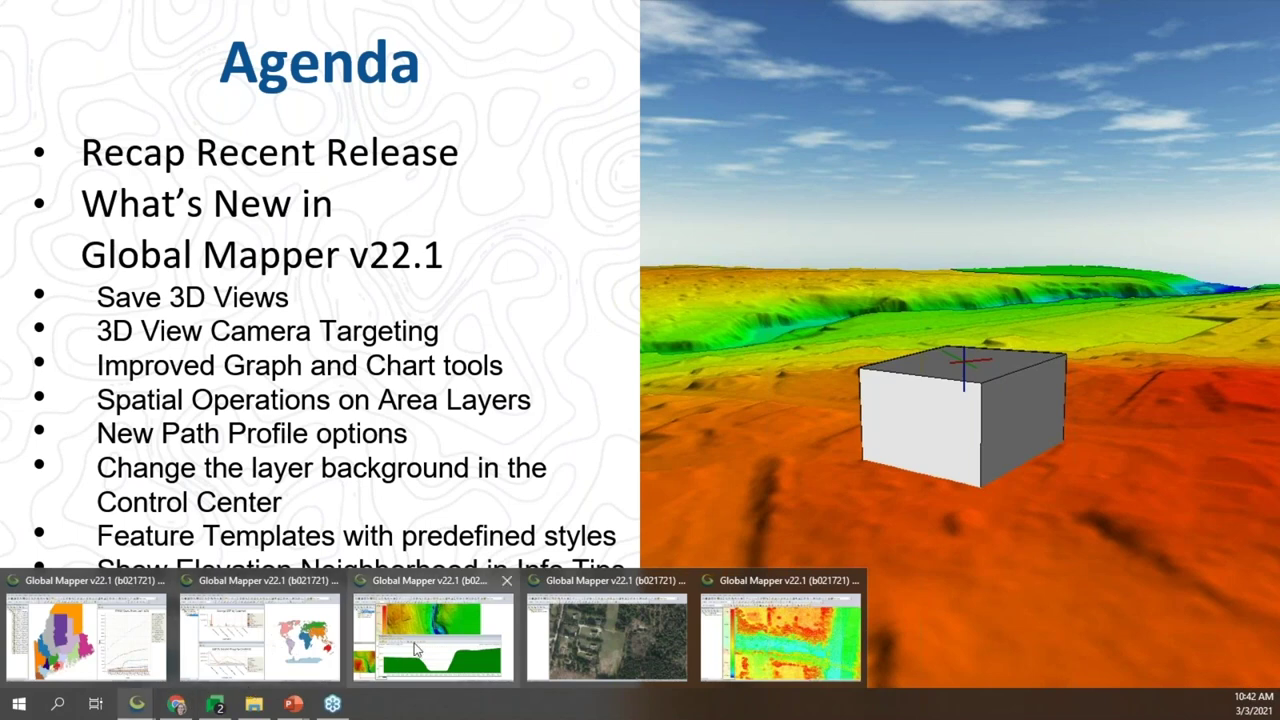
mouse_move(418, 650)
mouse_move(588, 643)
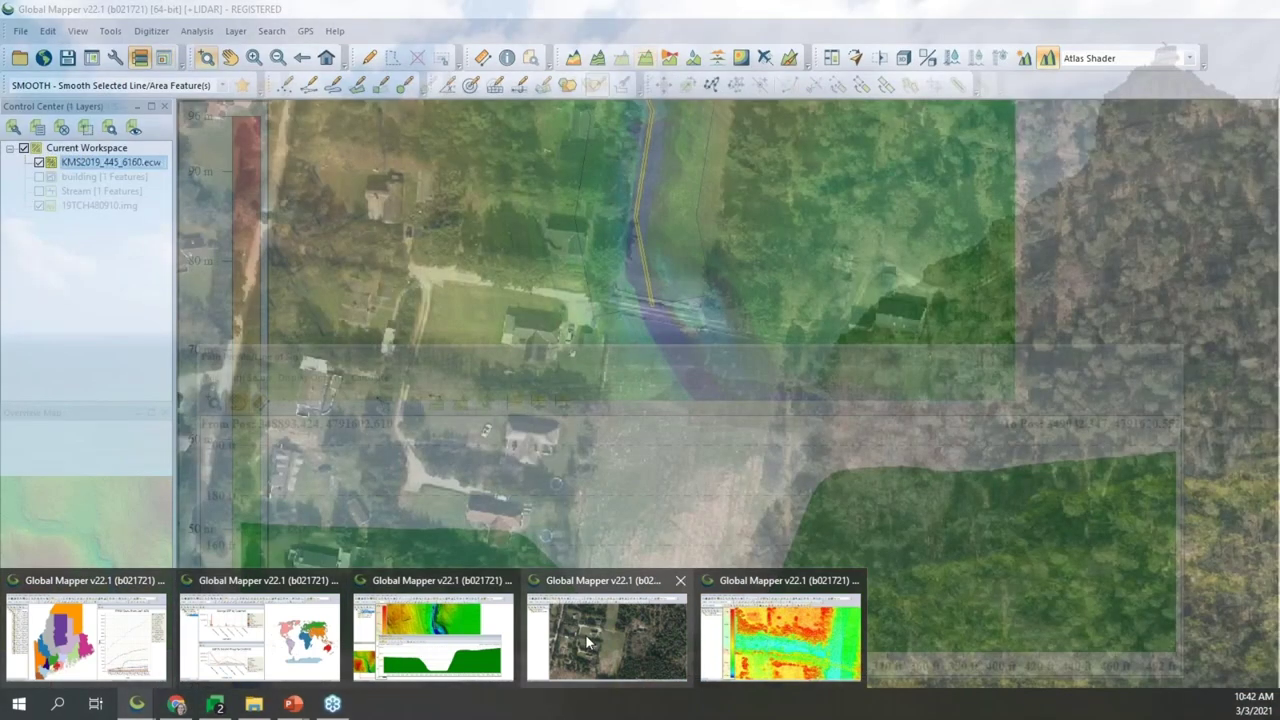
left_click(588, 643)
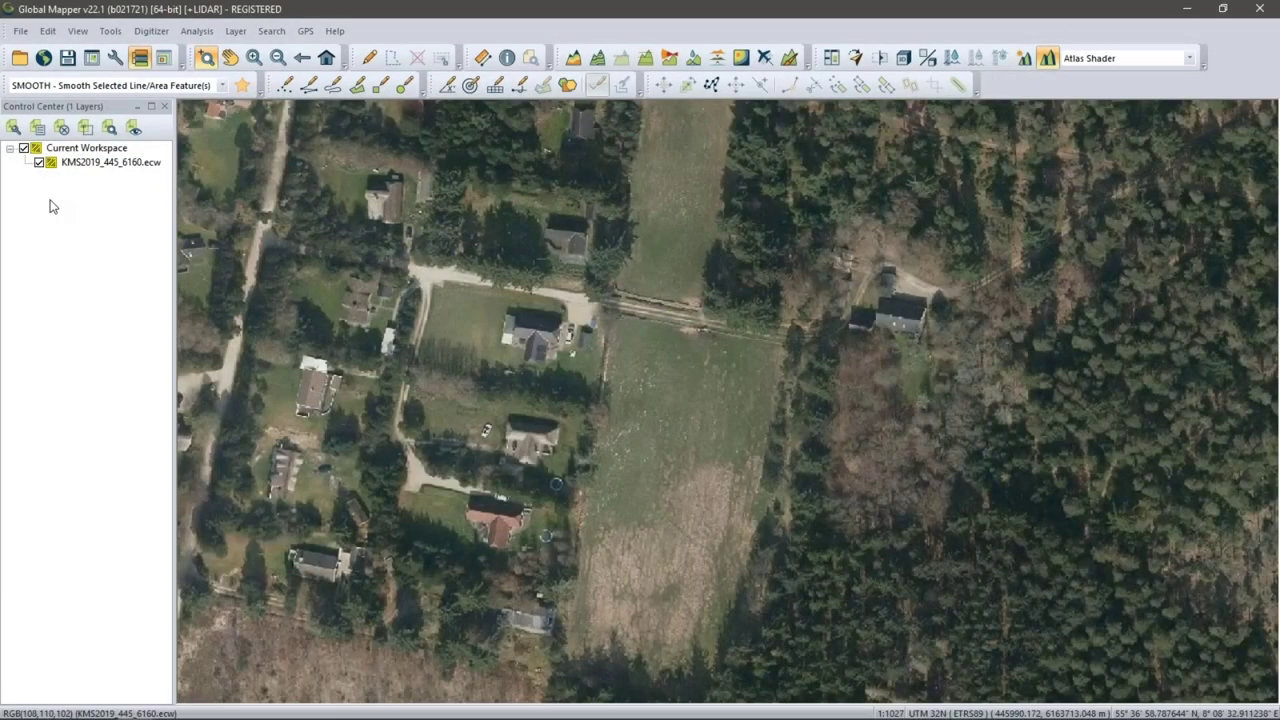
Step: Open the Tree point template from the Feature Templates configuration for editing
left_click(114, 64)
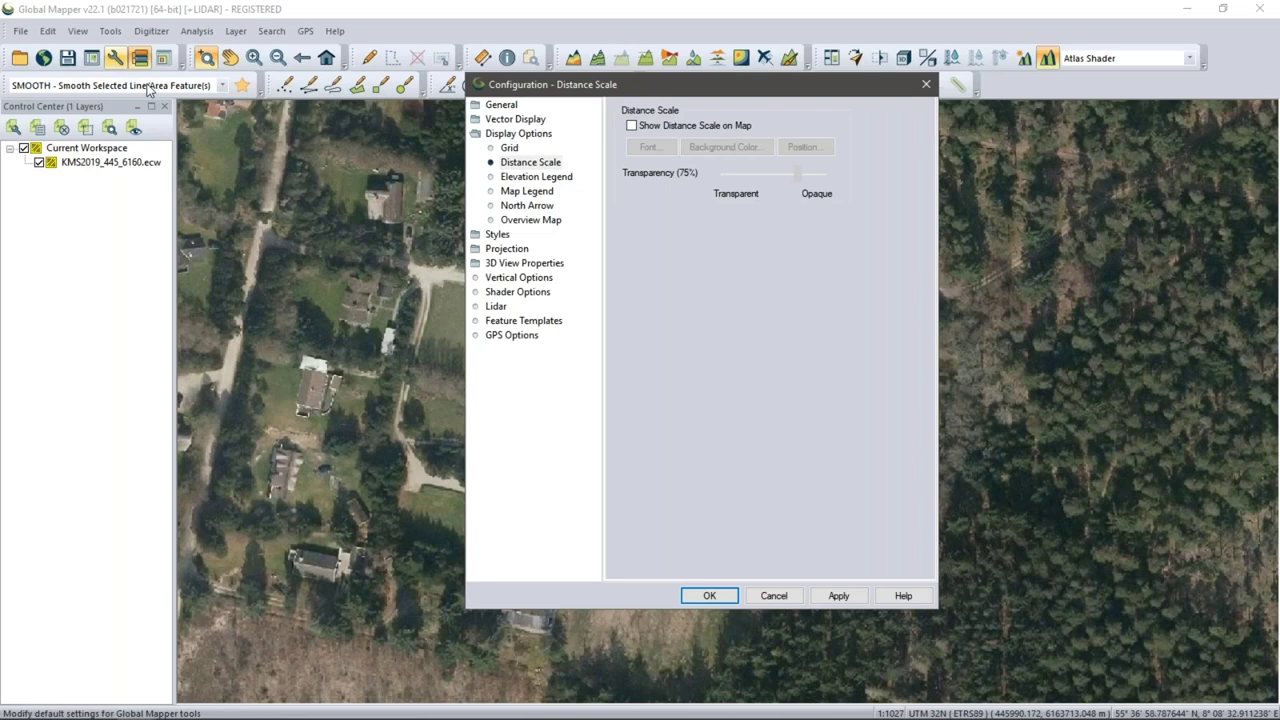
left_click(545, 328)
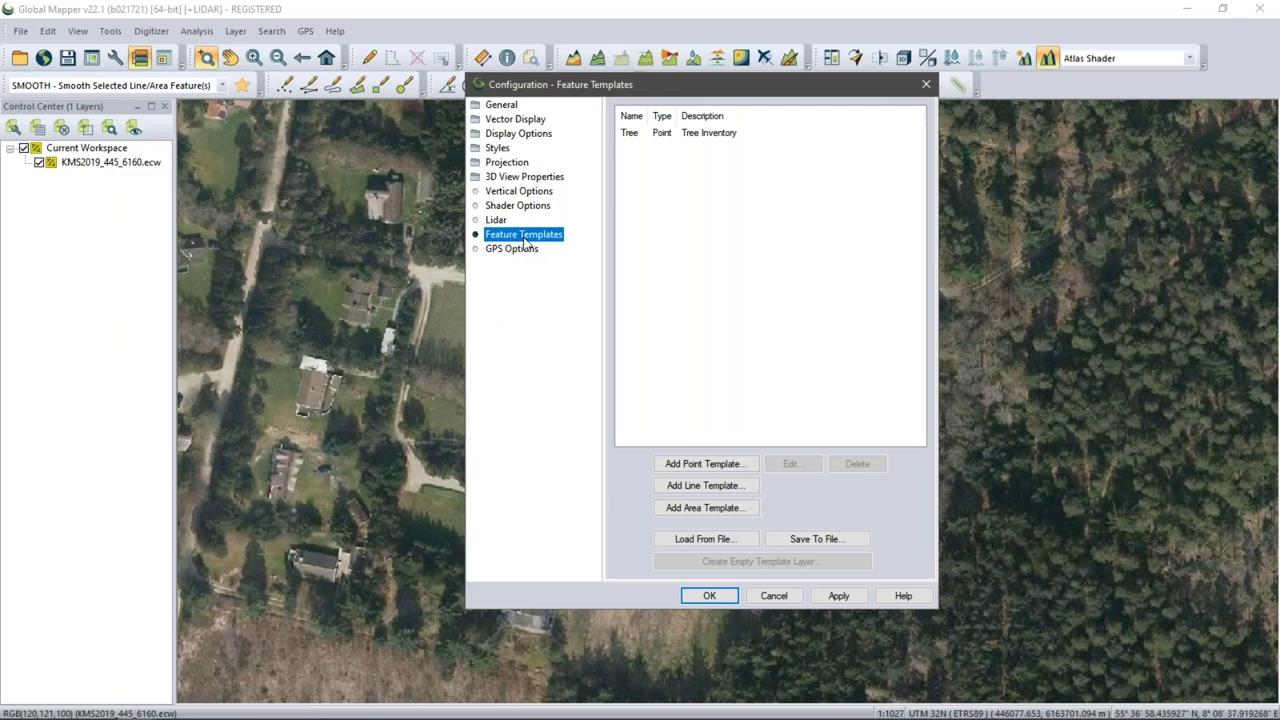
left_click(689, 138)
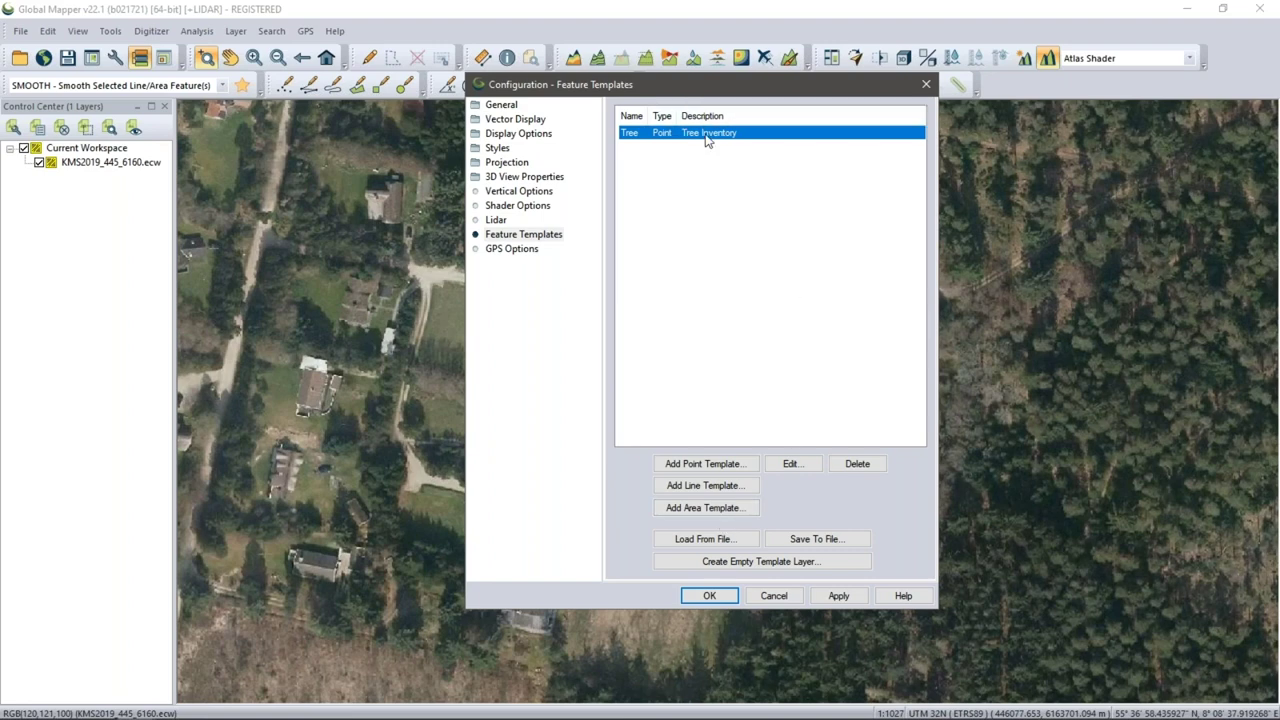
left_click(789, 467)
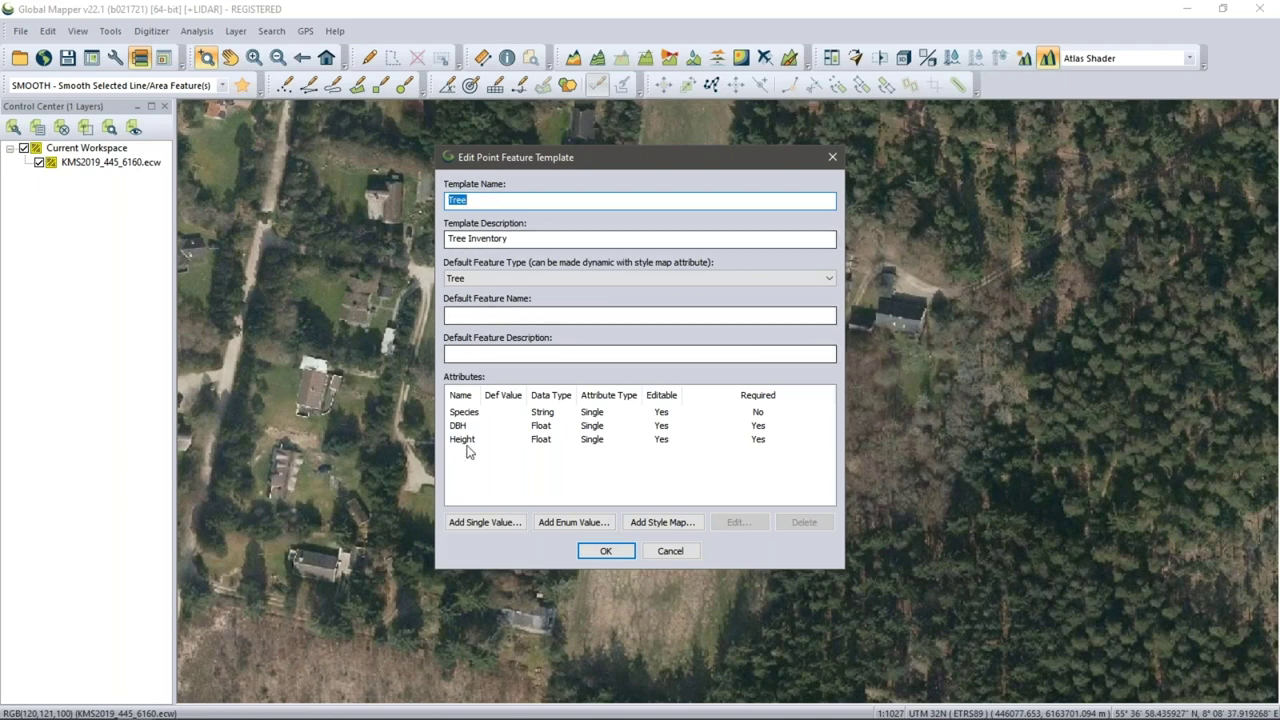
Step: Review the Tree template's Species and DBH attributes, look over the data types offered for DBH, and cancel the attribute edit
left_click(466, 414)
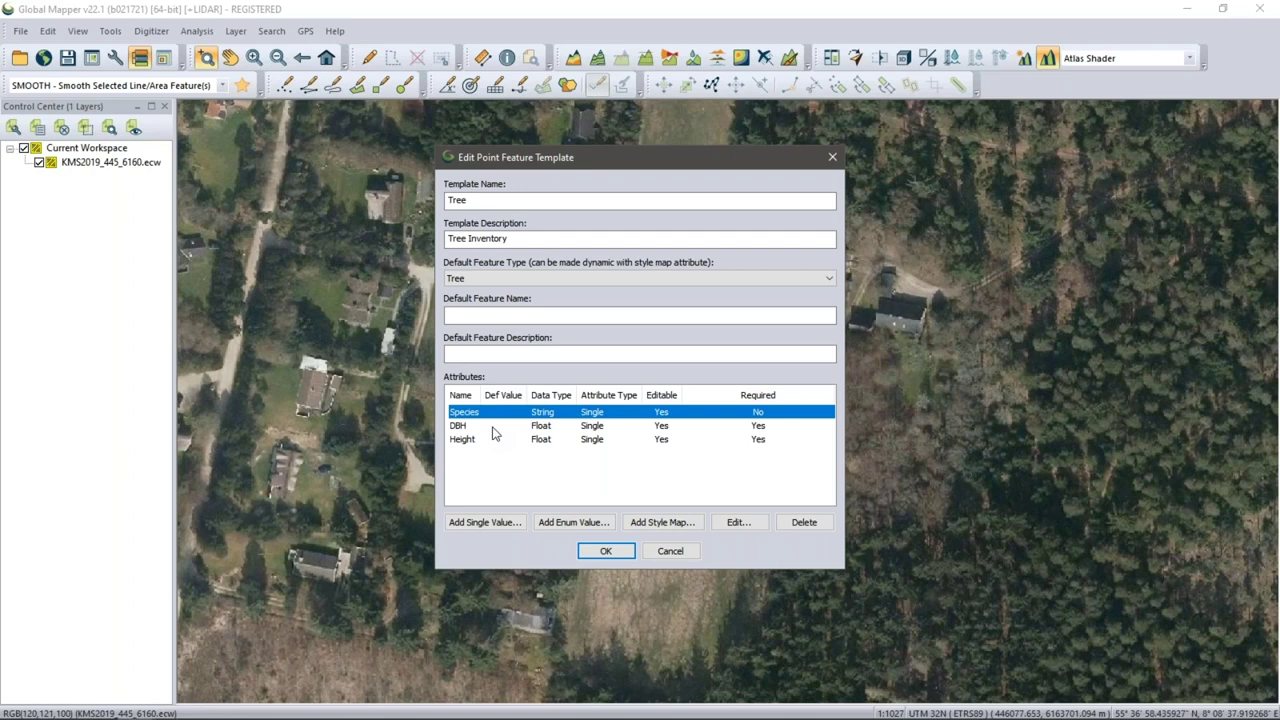
left_click(493, 428)
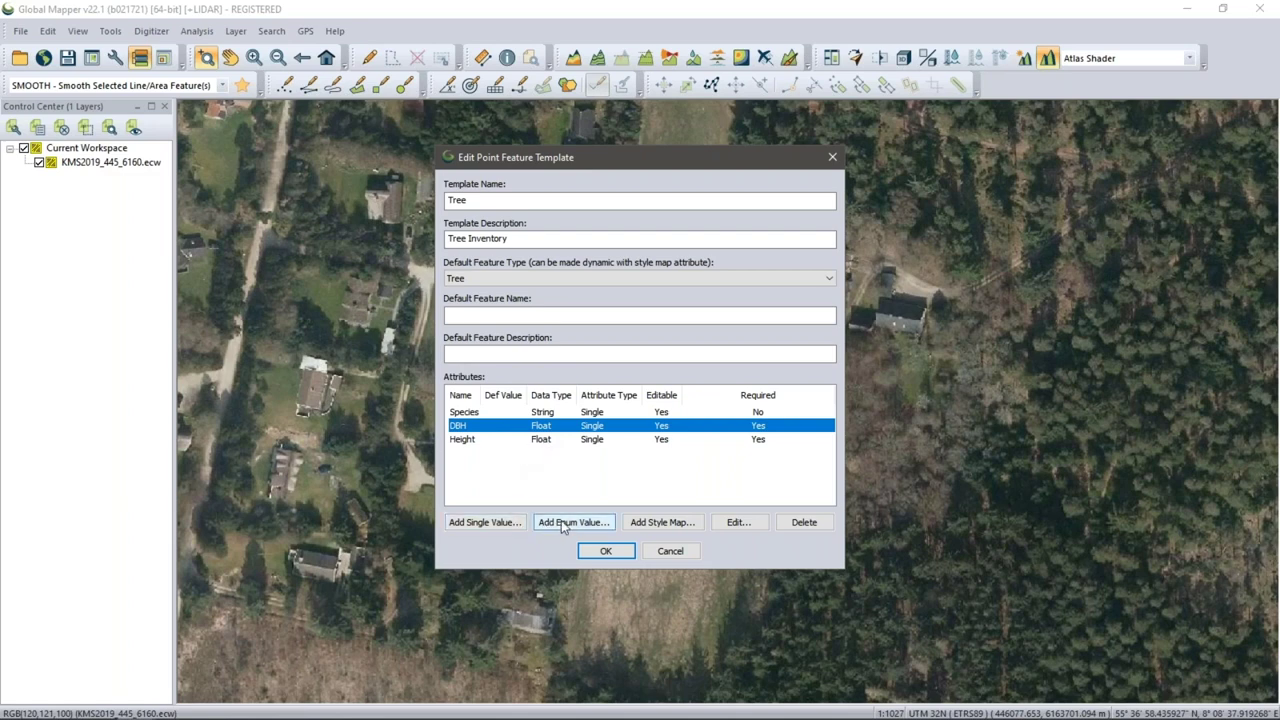
left_click(740, 523)
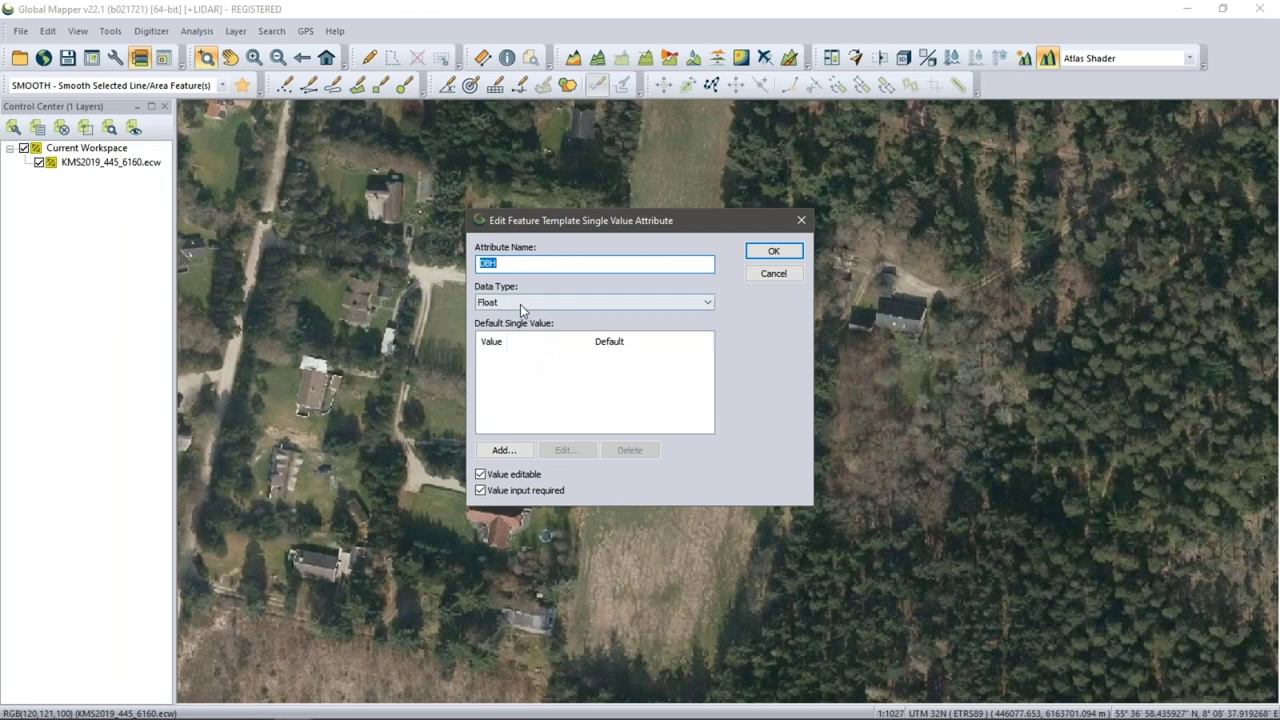
left_click(520, 304)
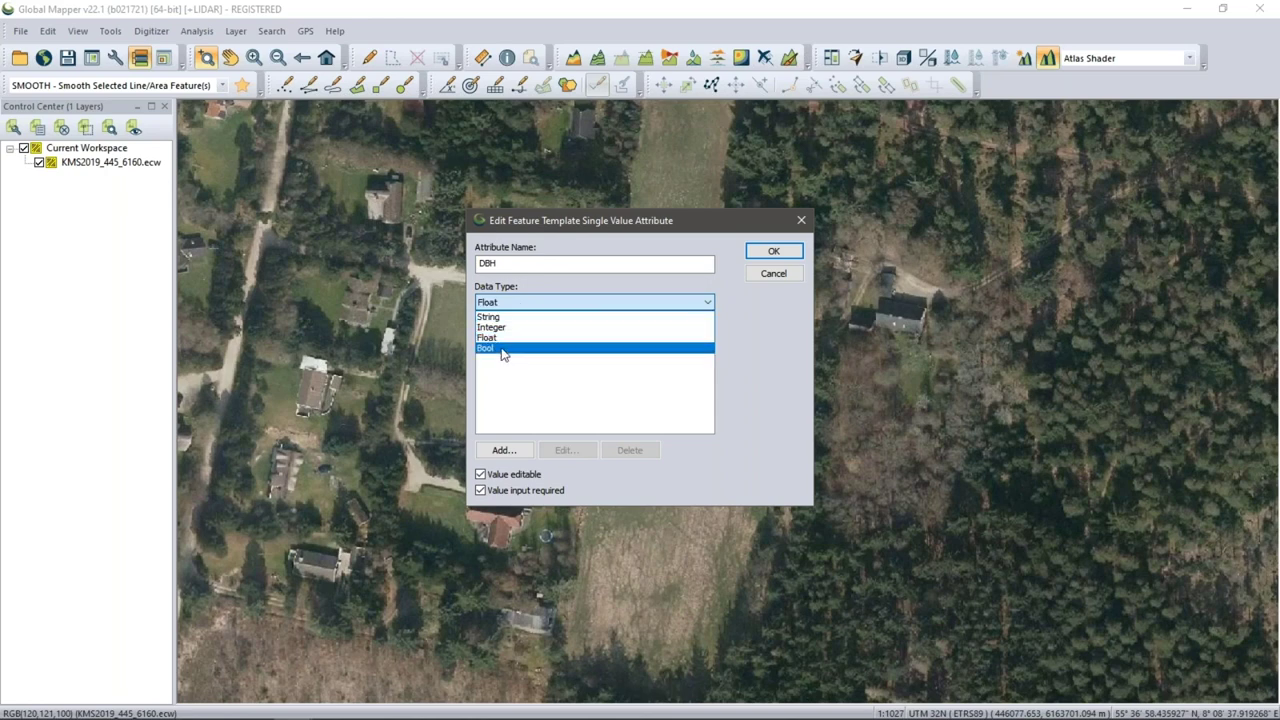
left_click(736, 330)
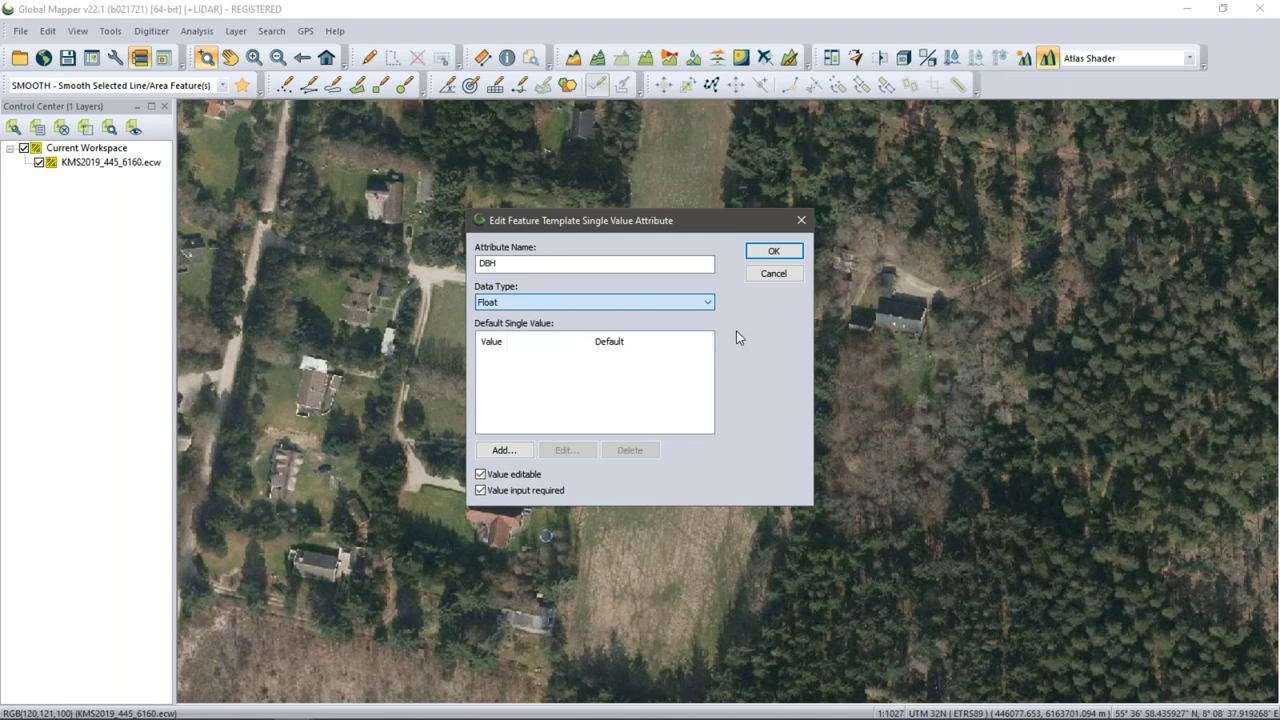
left_click(772, 275)
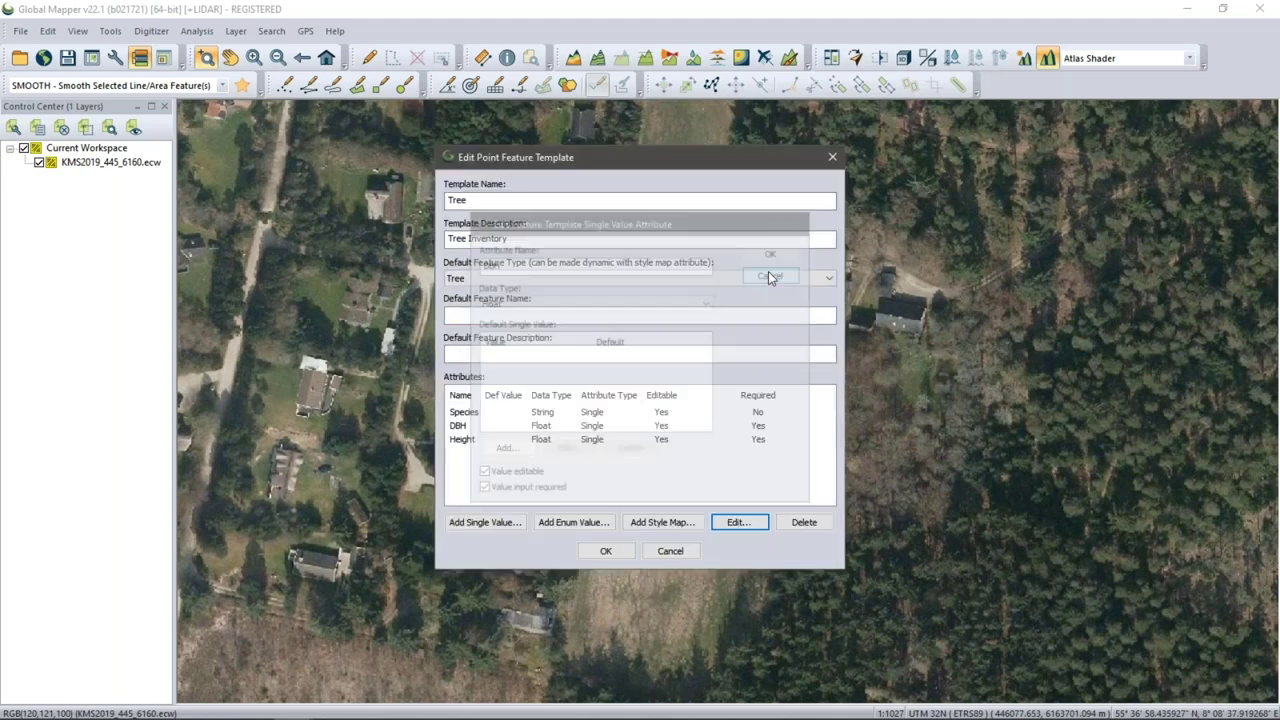
left_click(462, 428)
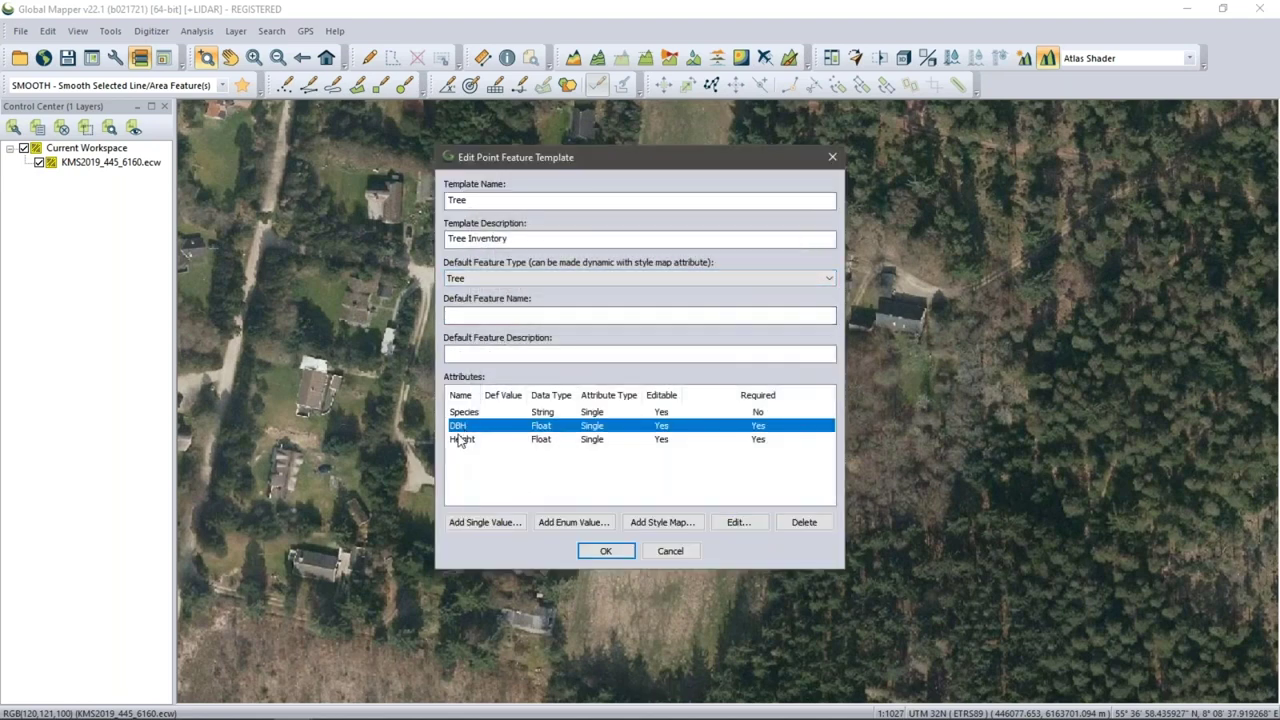
Step: Add a style map attribute named Type to the Tree template
left_click(463, 442)
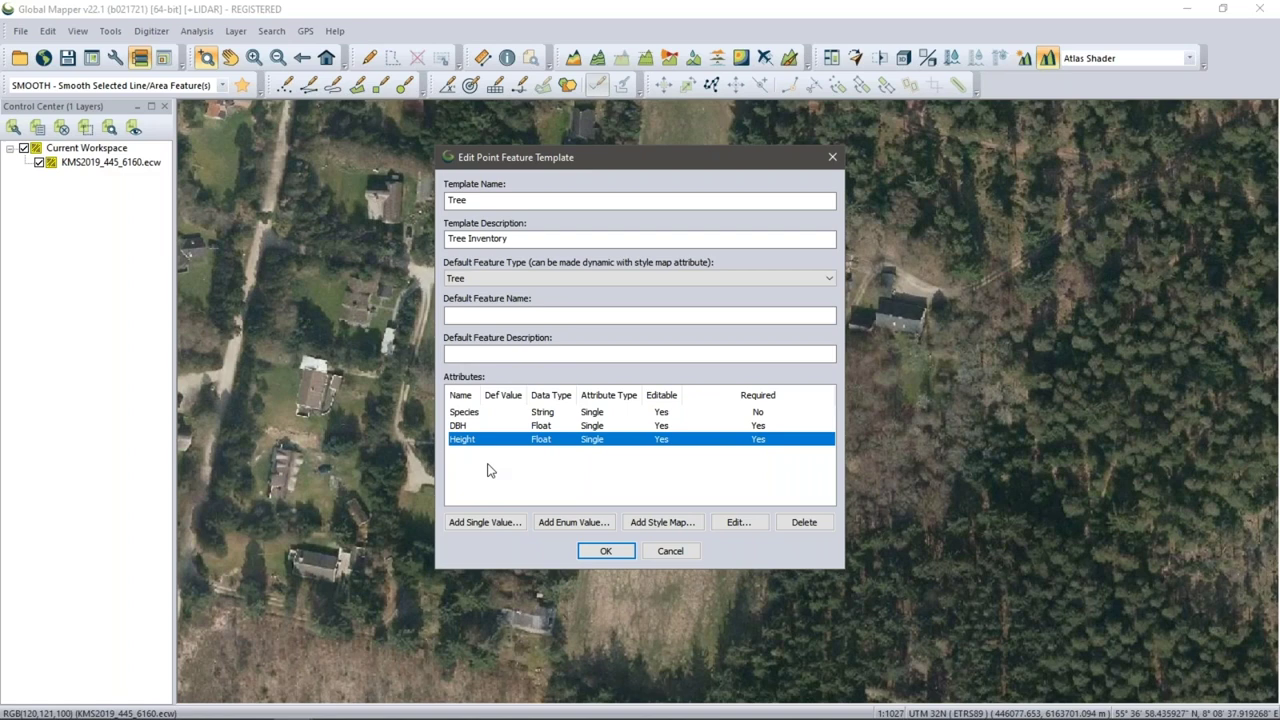
left_click(671, 526)
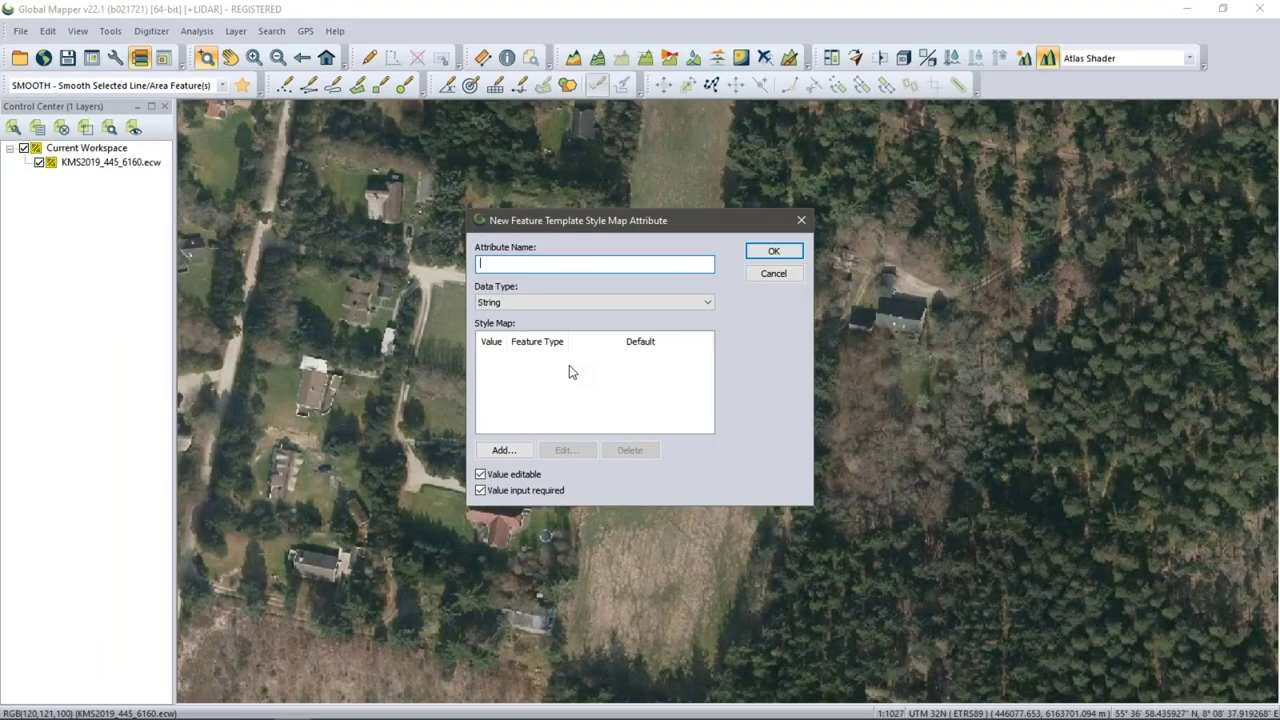
type("Type")
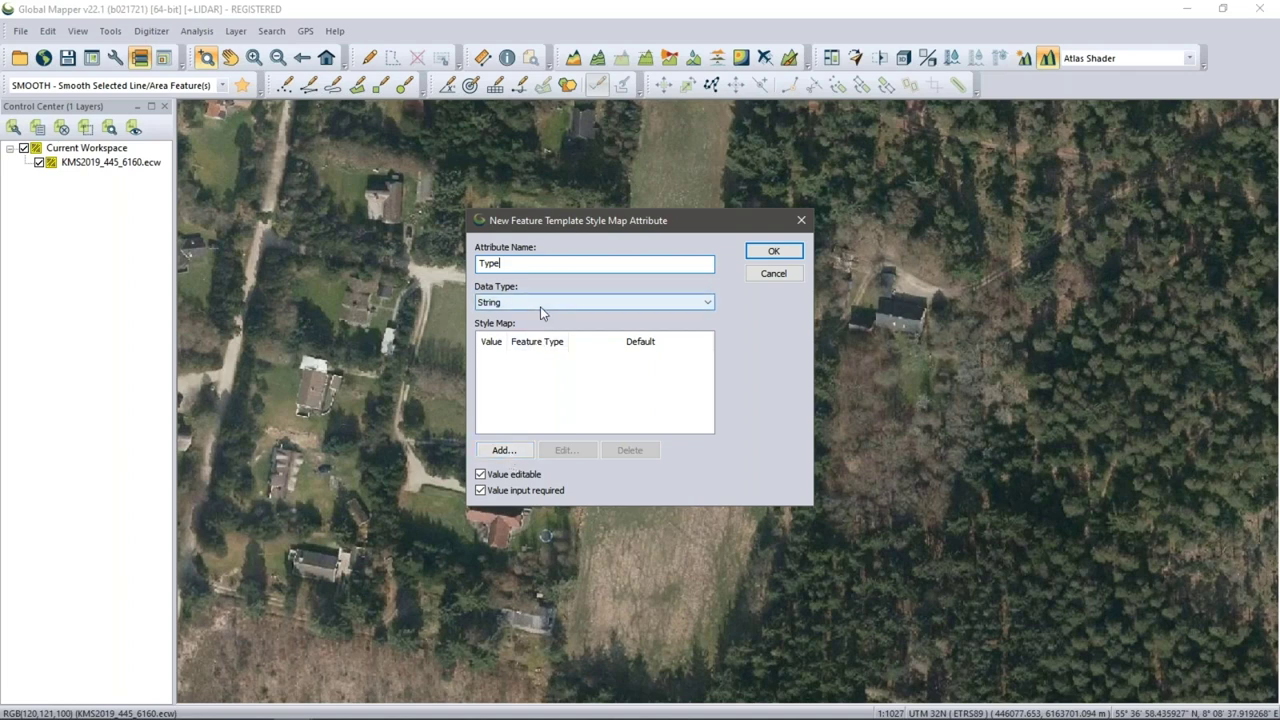
Step: Add the value Deciduous with the Tree Deciduous feature type to the Type style map, and widen the Value column to fit
left_click(504, 451)
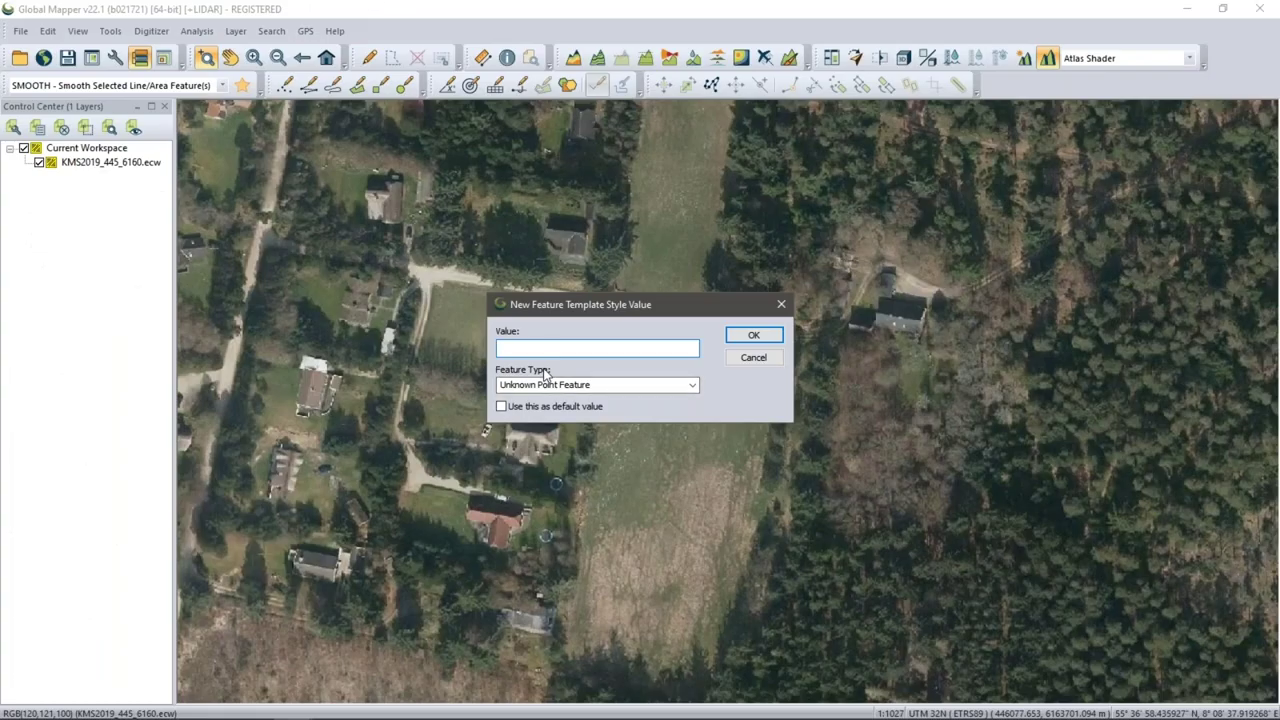
type("Deciduous")
left_click(692, 385)
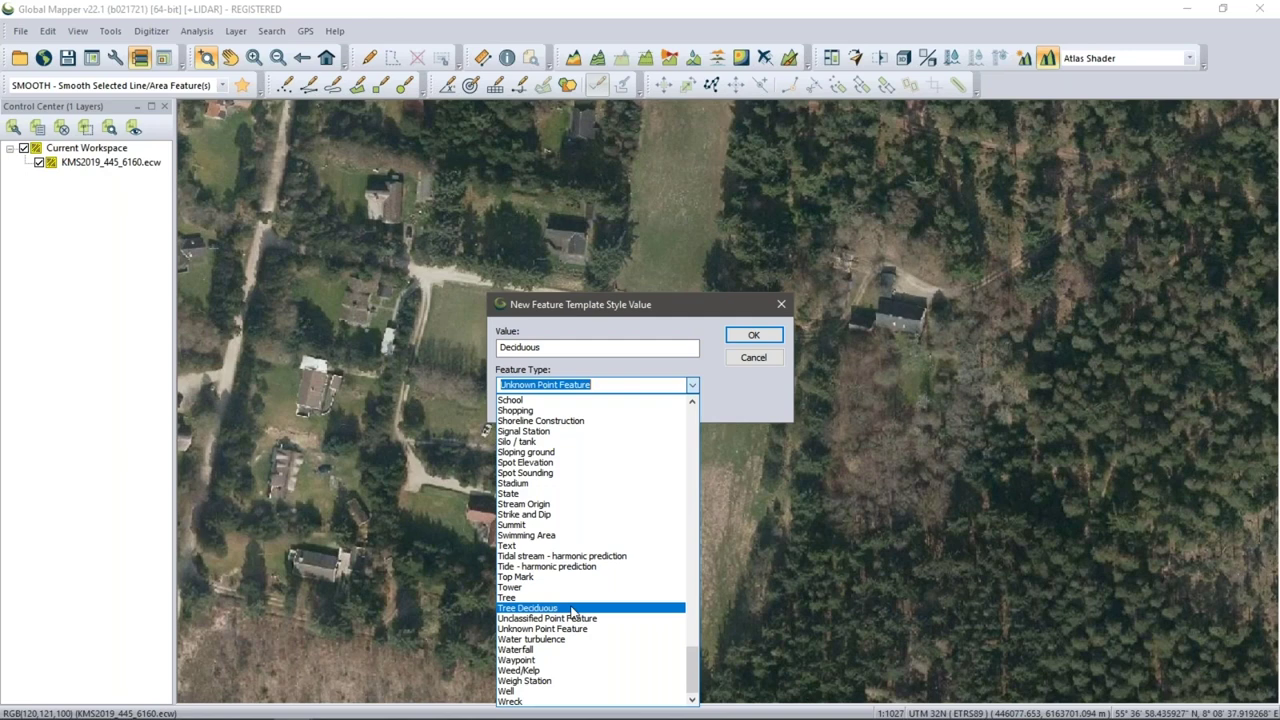
left_click(573, 609)
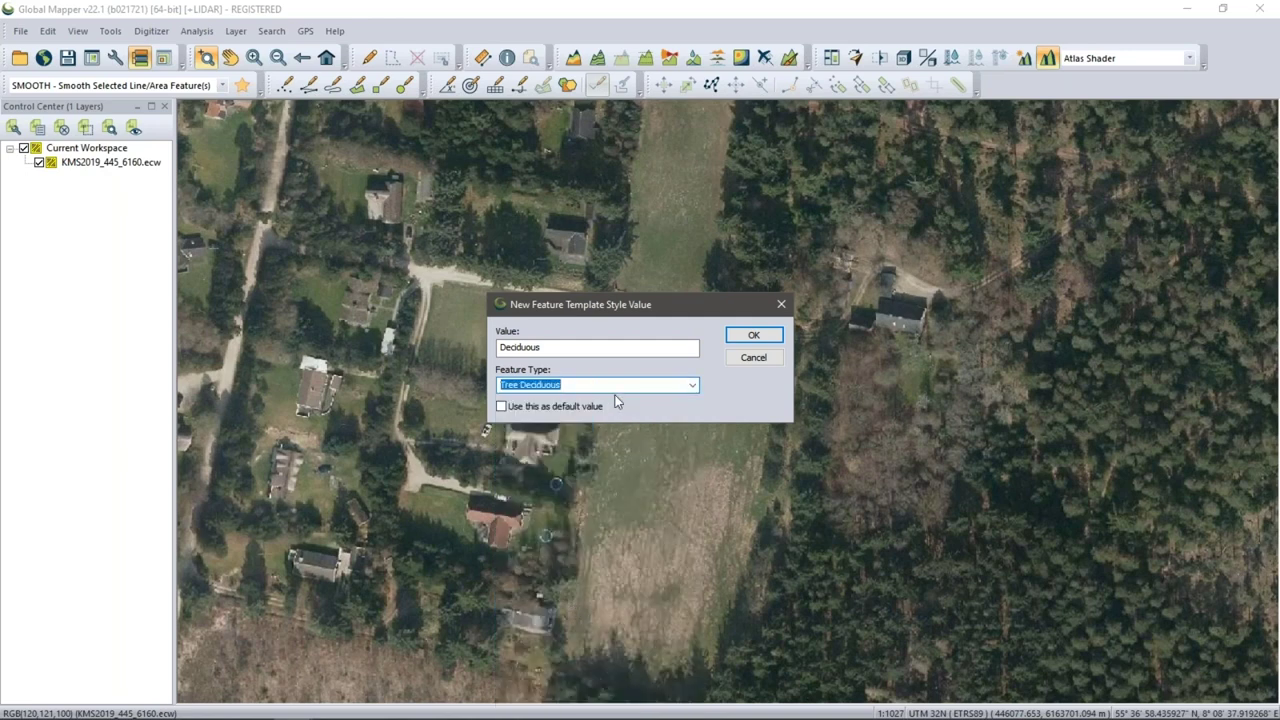
left_click(757, 336)
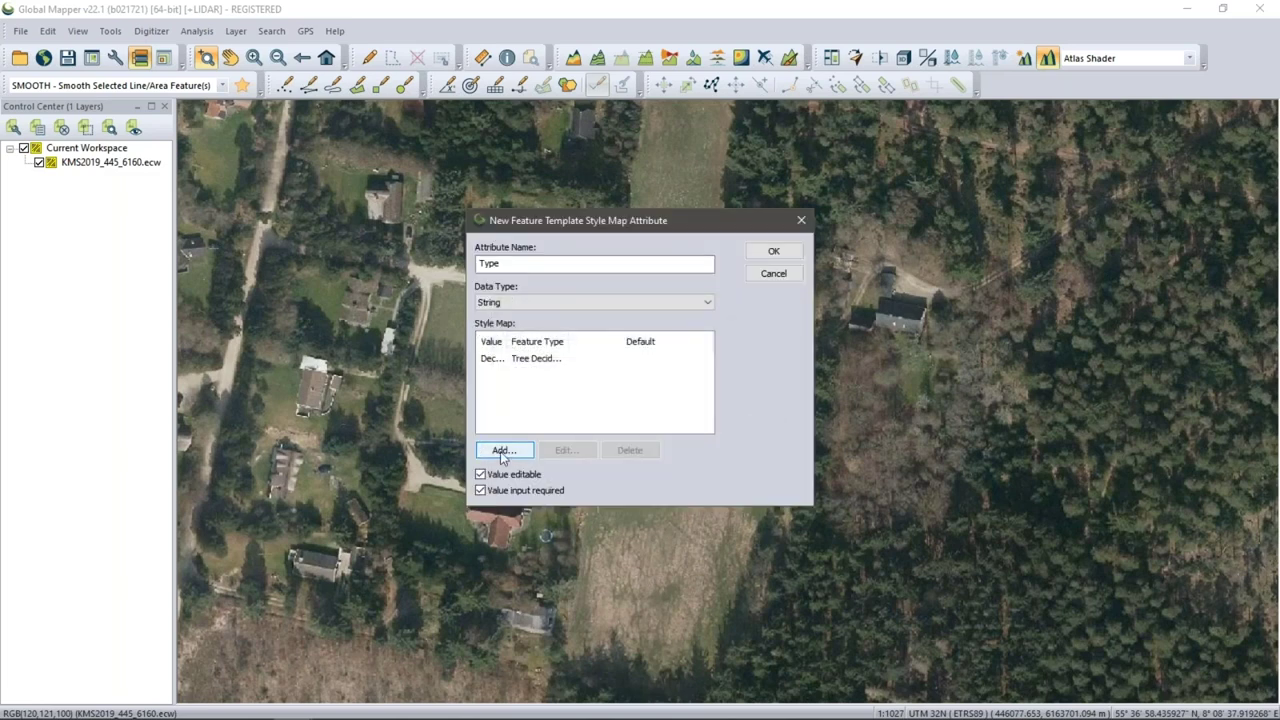
double_click(507, 339)
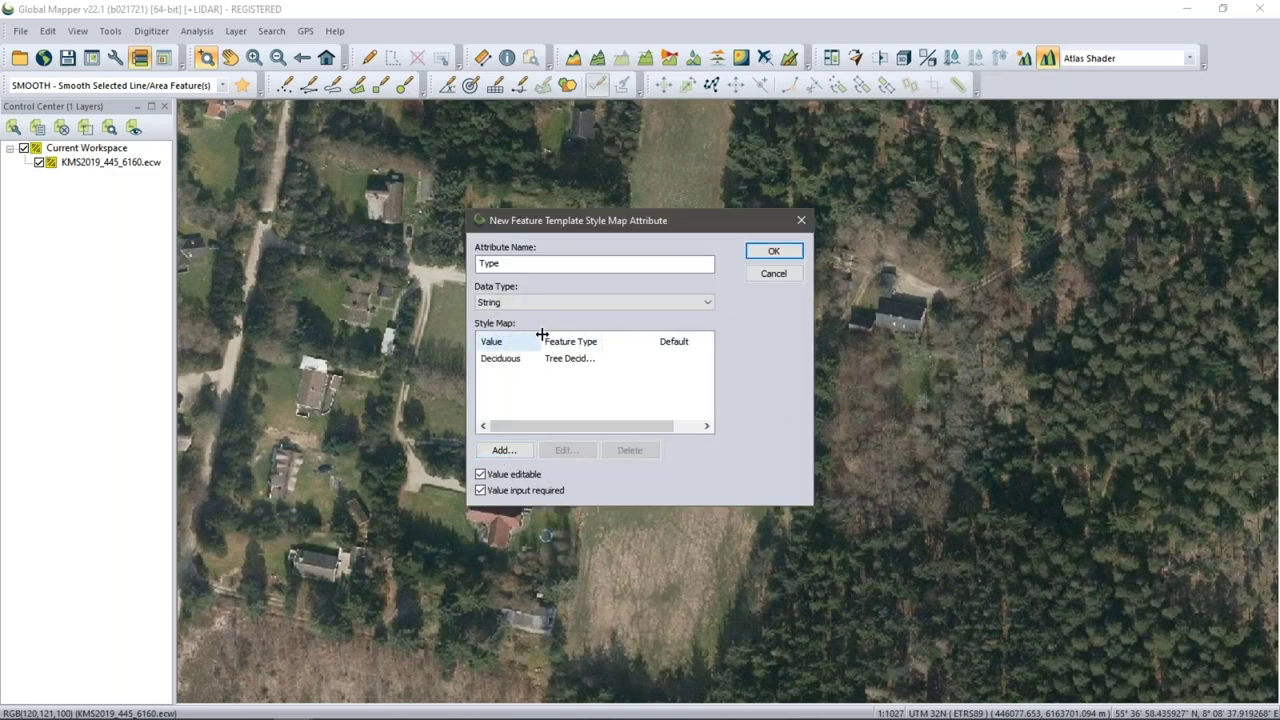
Step: Add the value Evergreen with the Tree feature type to the Type style map
left_click(503, 451)
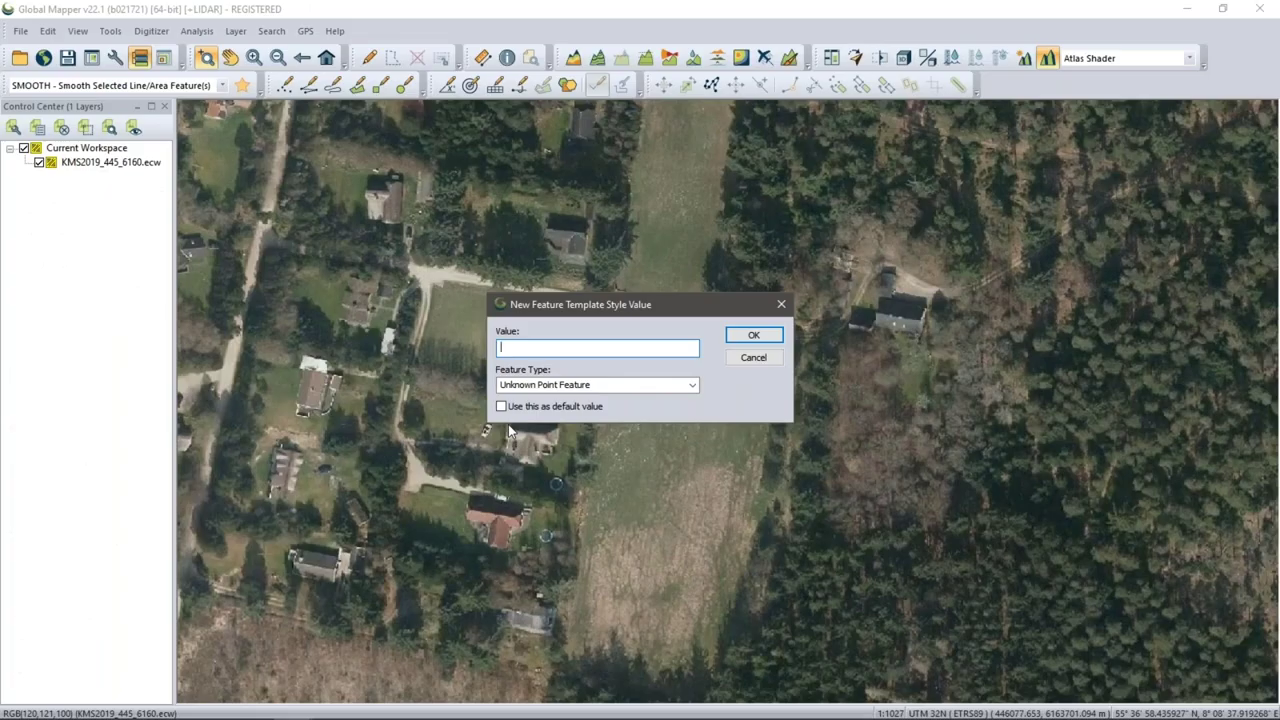
type("Evergreen")
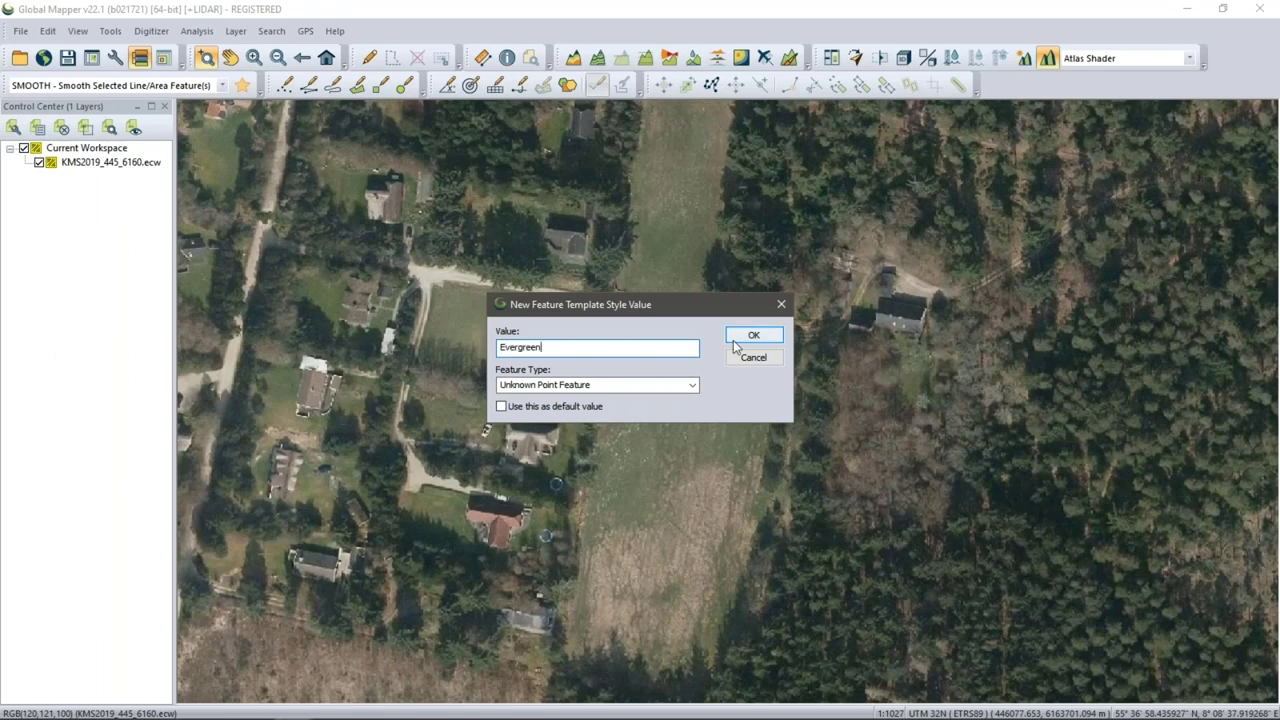
left_click(692, 385)
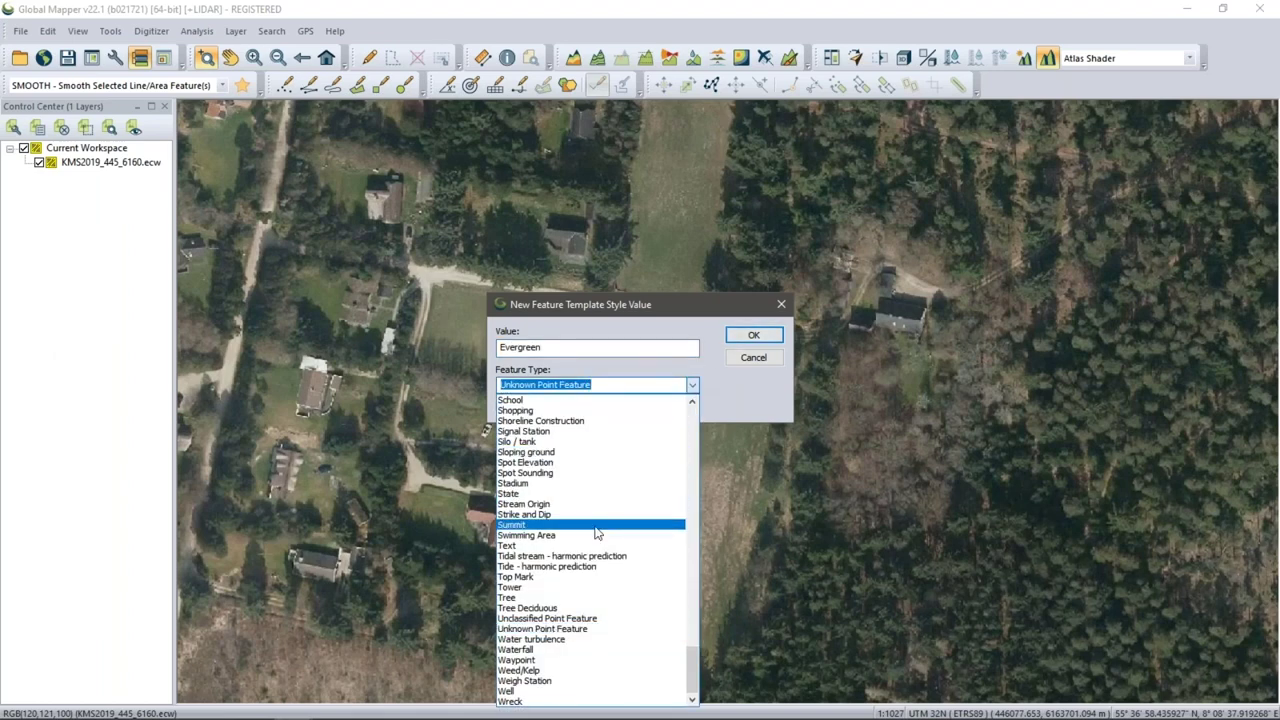
left_click(590, 597)
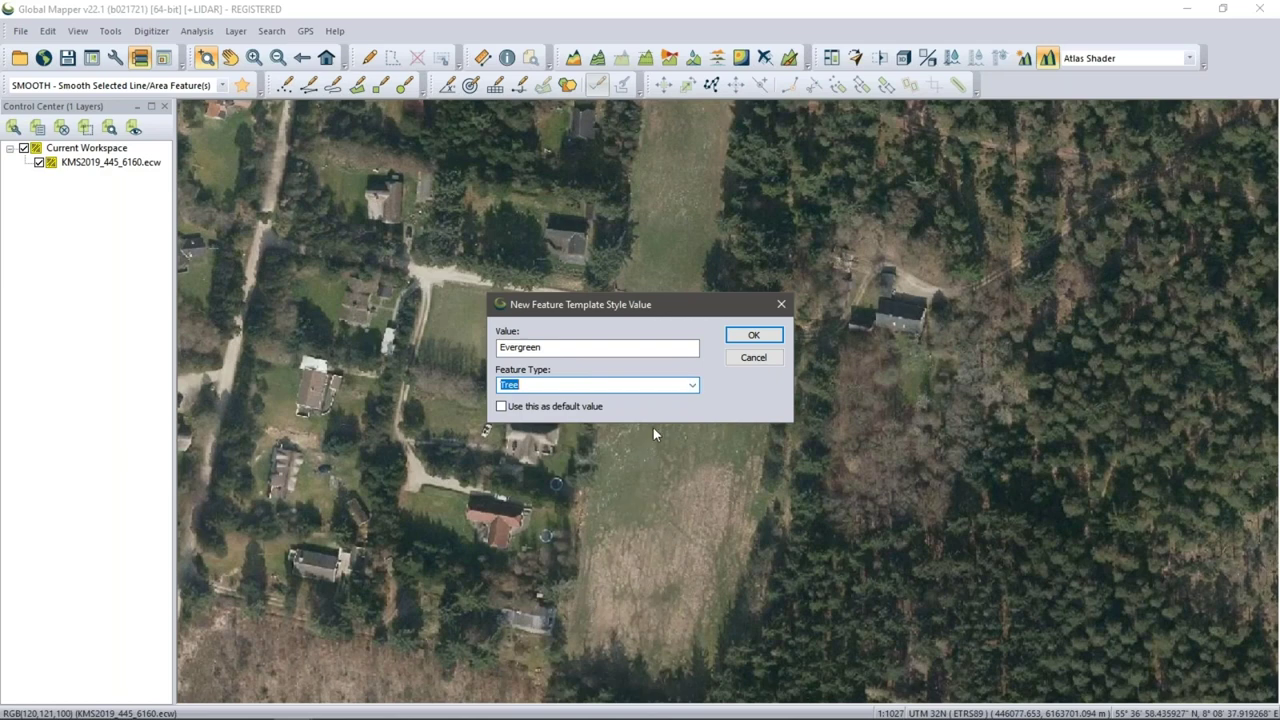
left_click(746, 340)
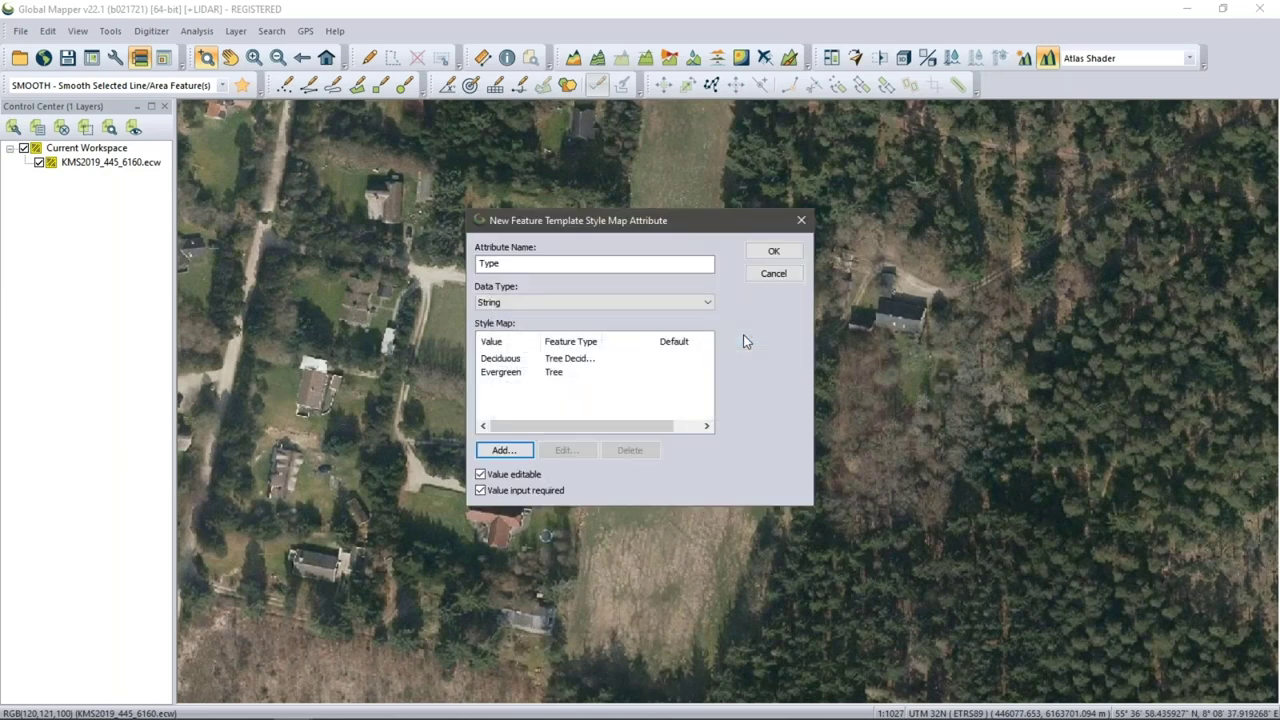
Step: Check the Deciduous and Evergreen mappings with the Feature Type column widened, and save the Type attribute and the Tree template
left_click(506, 360)
left_click(507, 374)
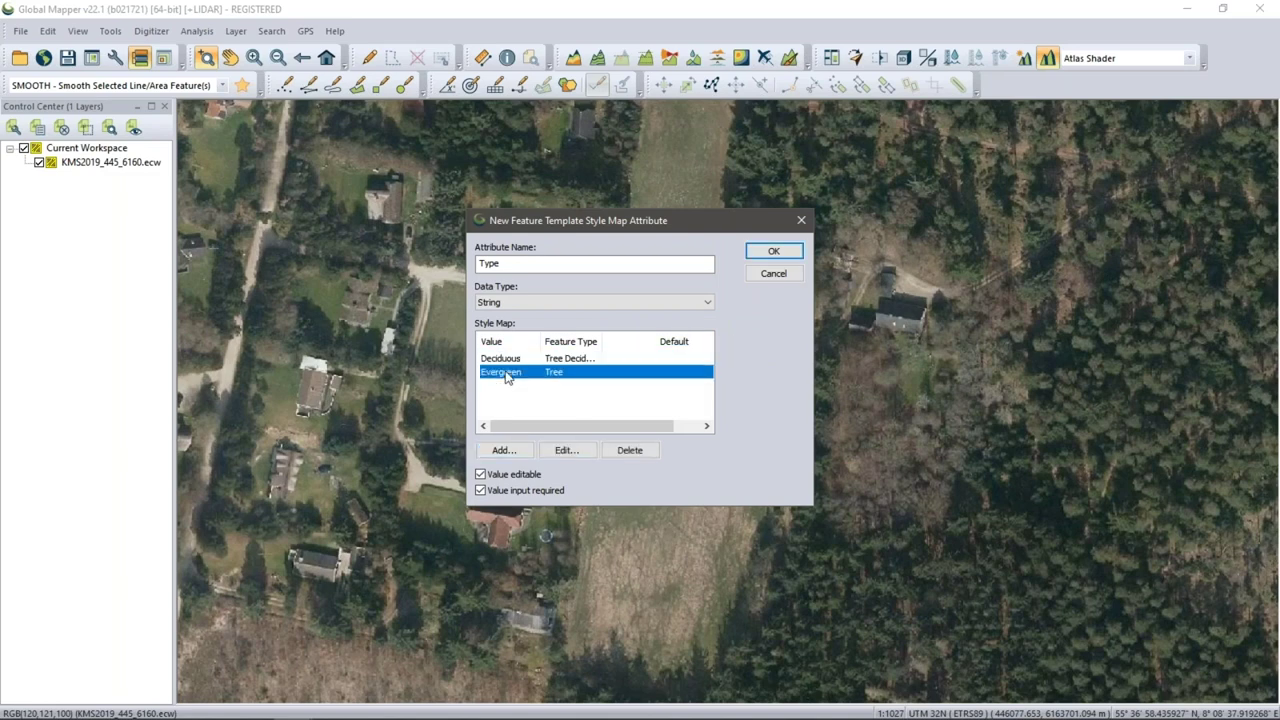
left_click(505, 306)
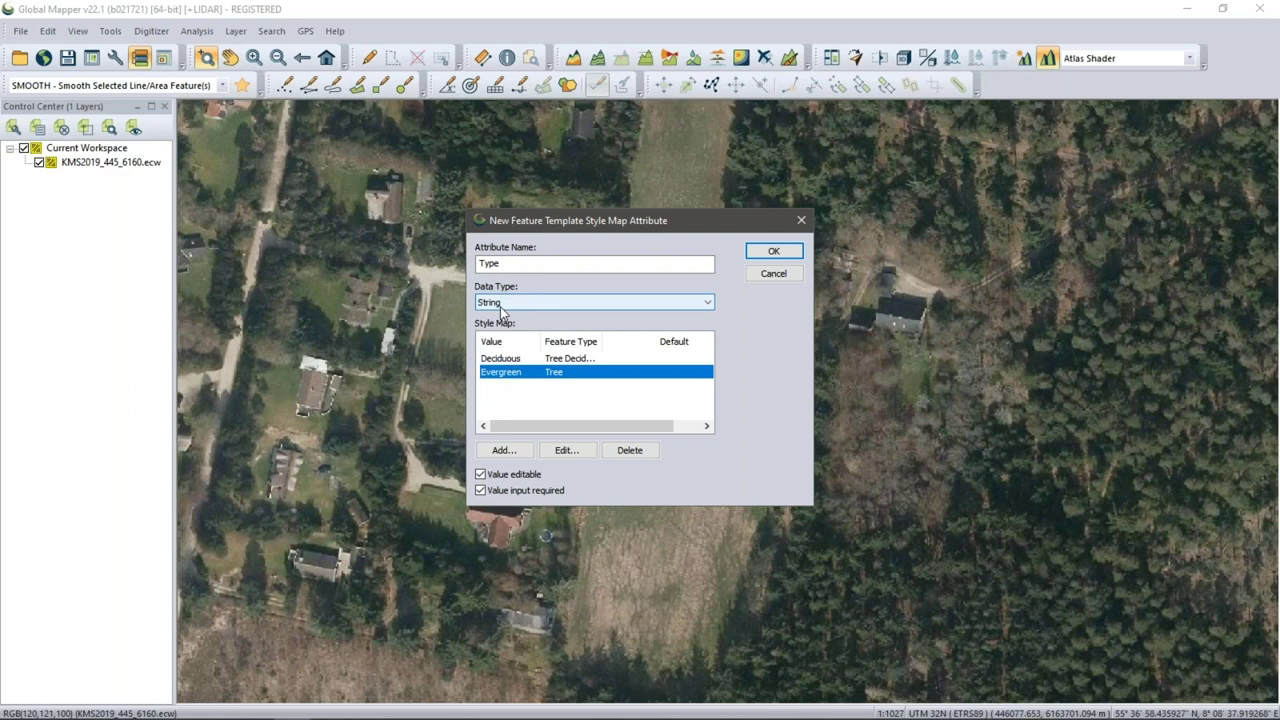
left_click(506, 359)
left_click(507, 374)
left_click_drag(601, 341, 633, 341)
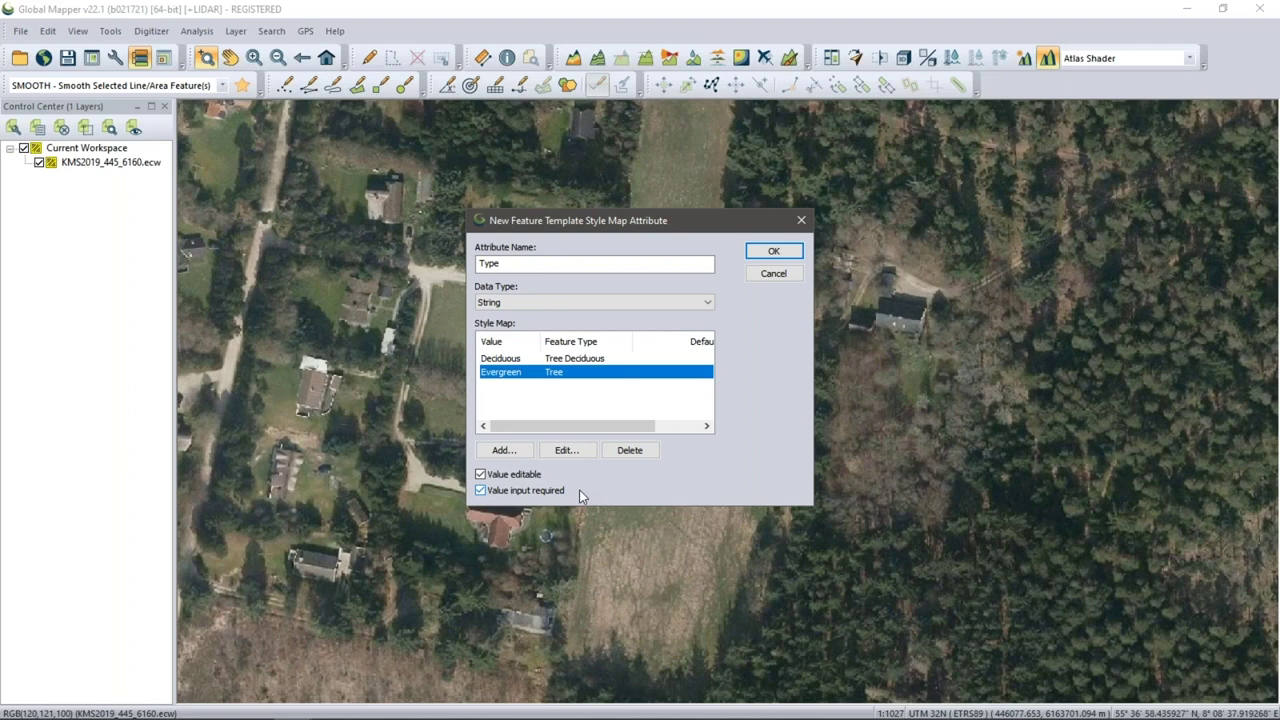
left_click_drag(611, 425, 646, 428)
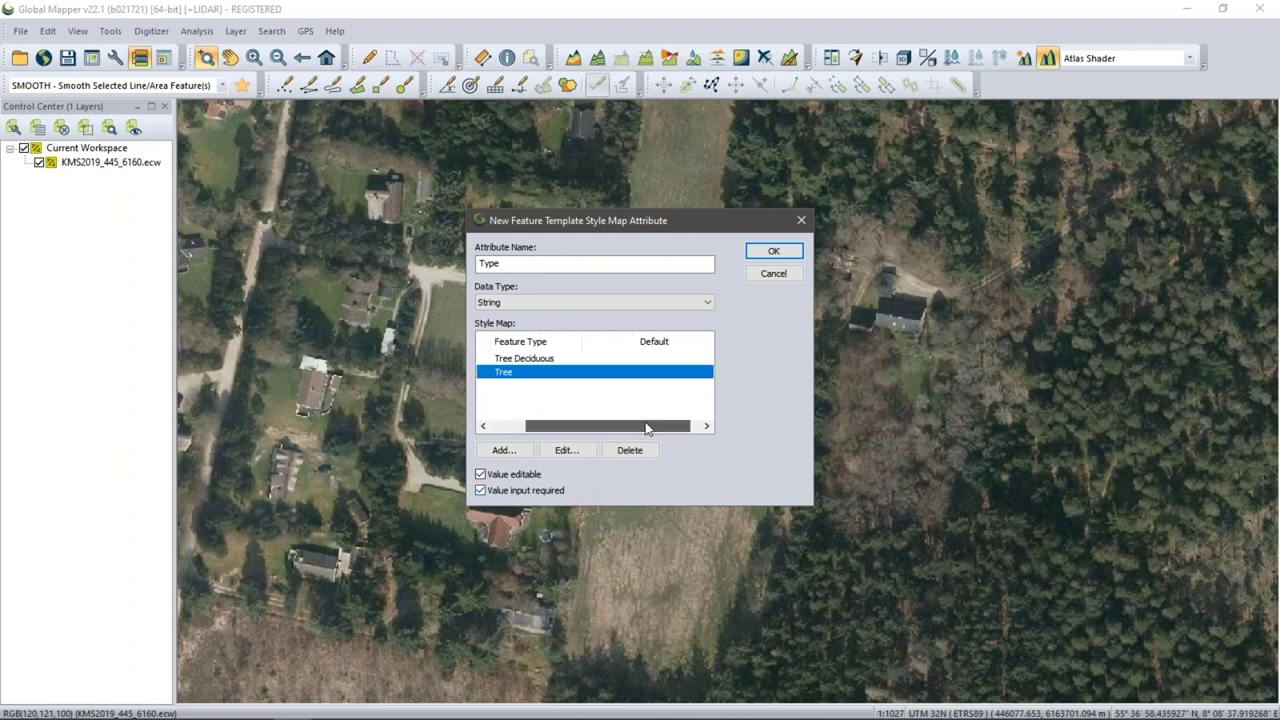
left_click(664, 359)
left_click(652, 375)
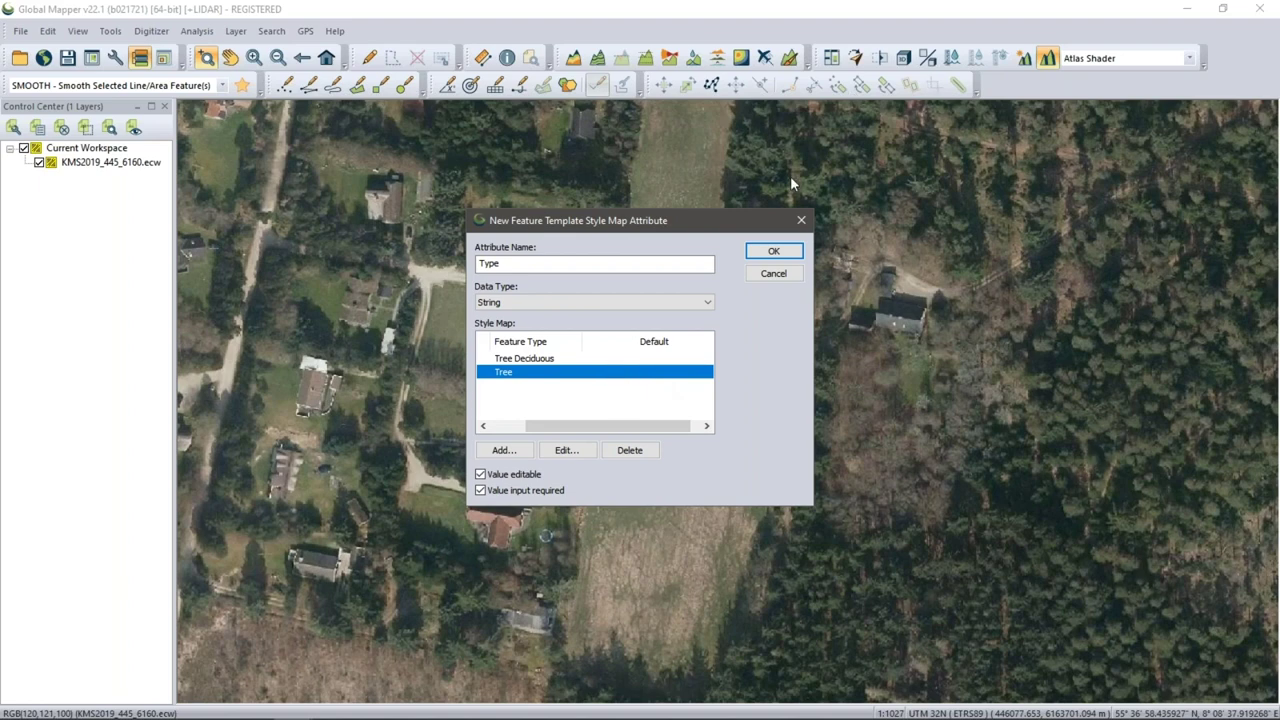
left_click(777, 253)
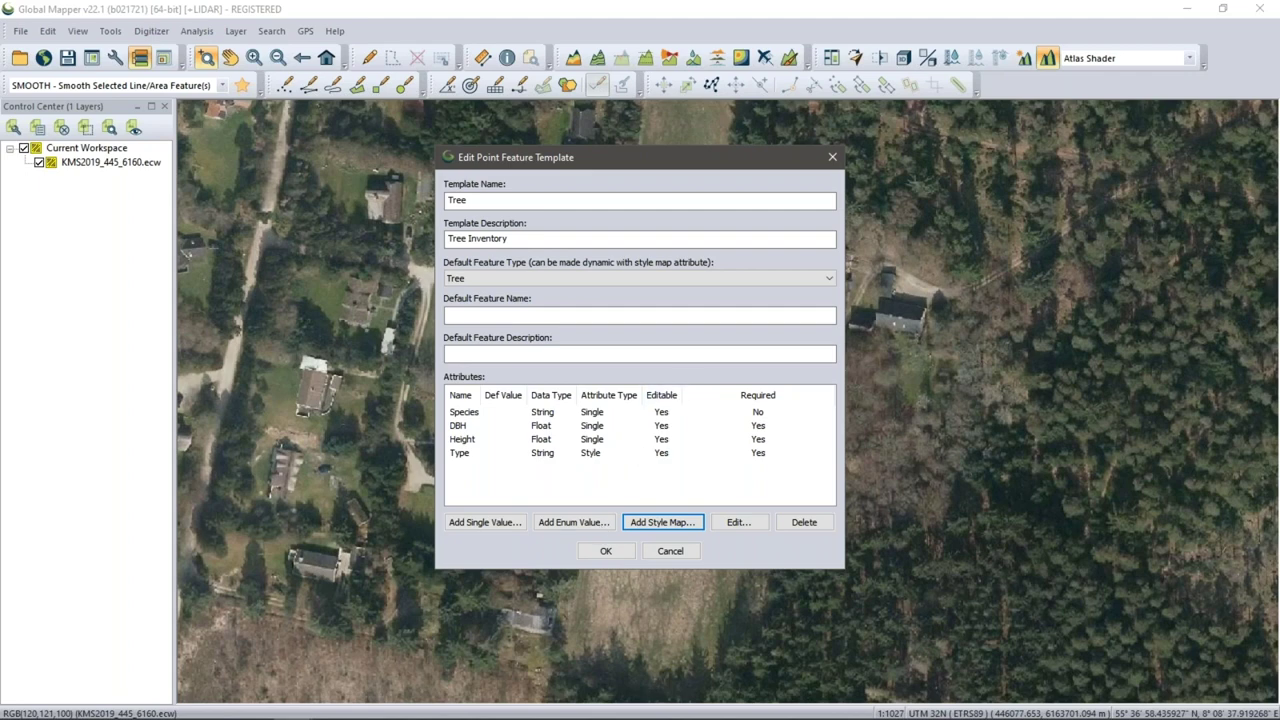
left_click(603, 551)
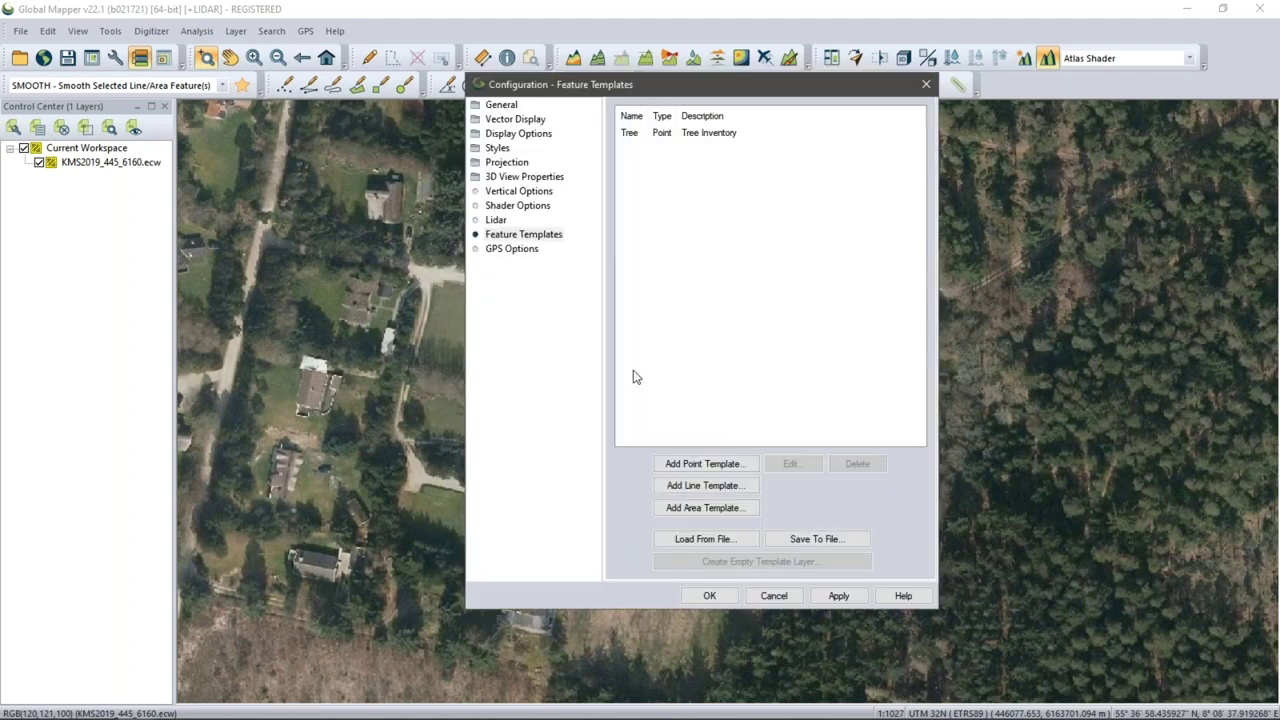
Step: Check the symbol of the Tree Deciduous point style and return to the feature templates configuration
left_click(494, 148)
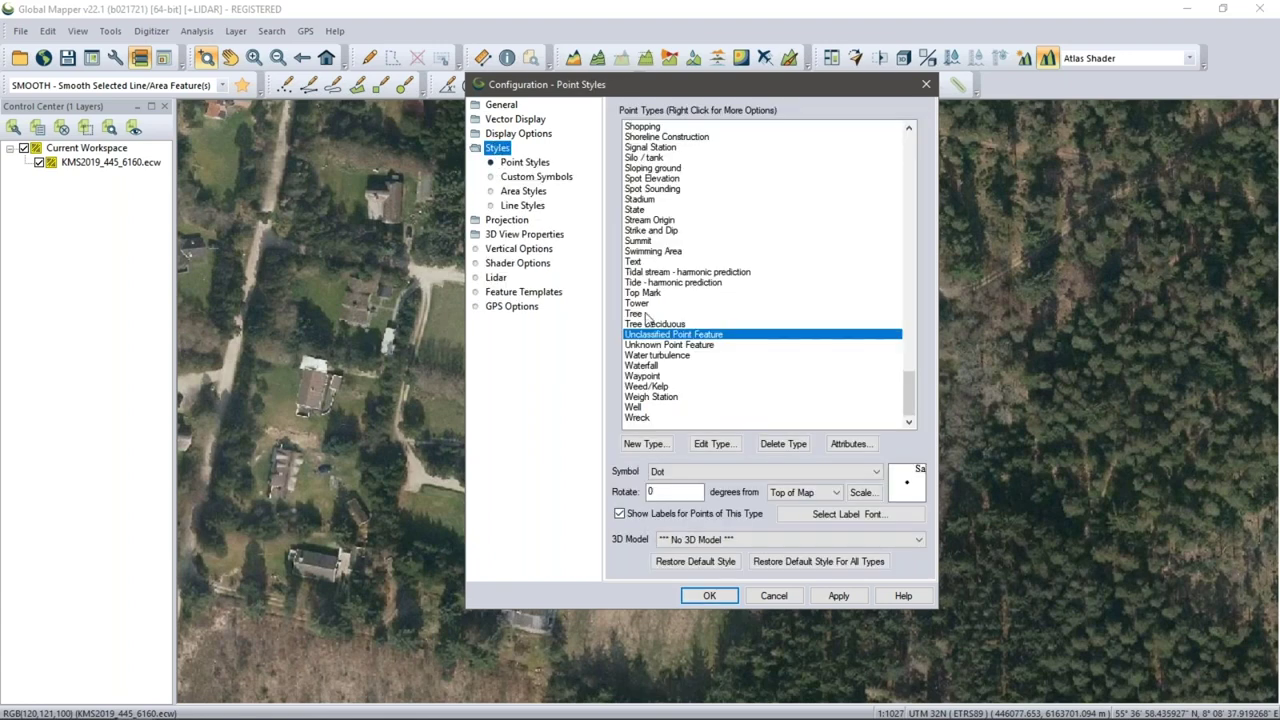
left_click(648, 324)
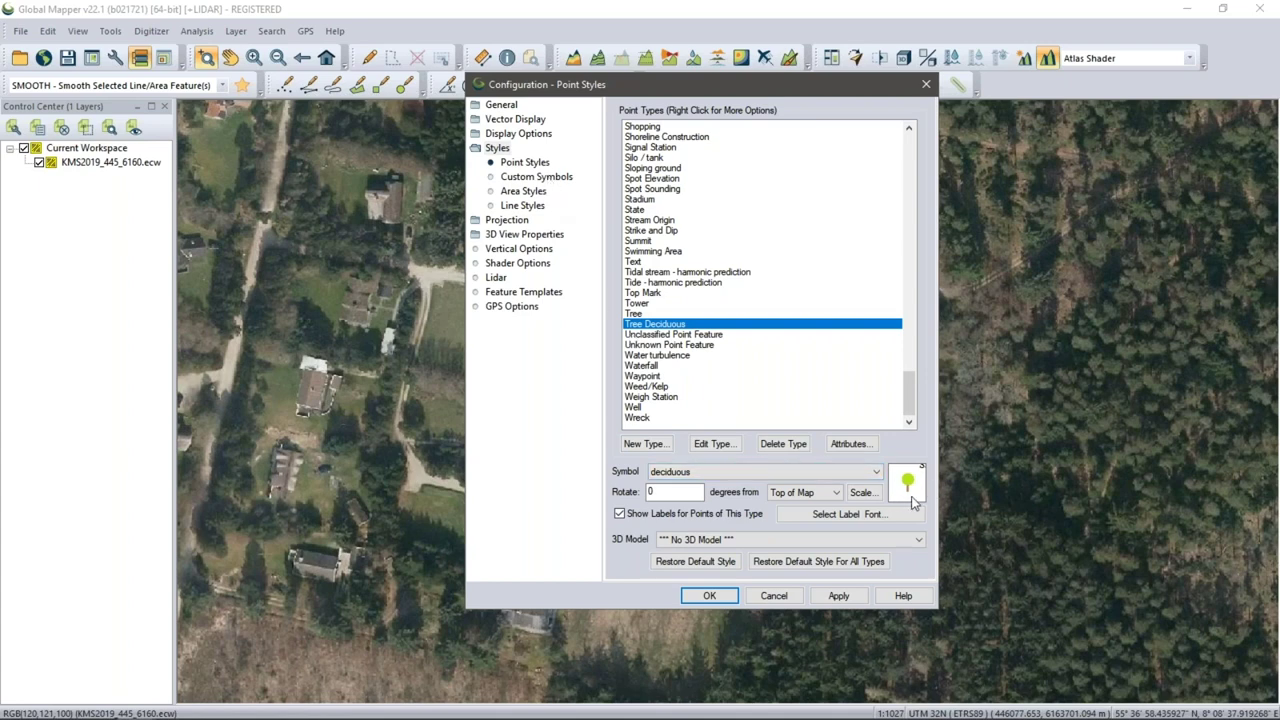
left_click(527, 292)
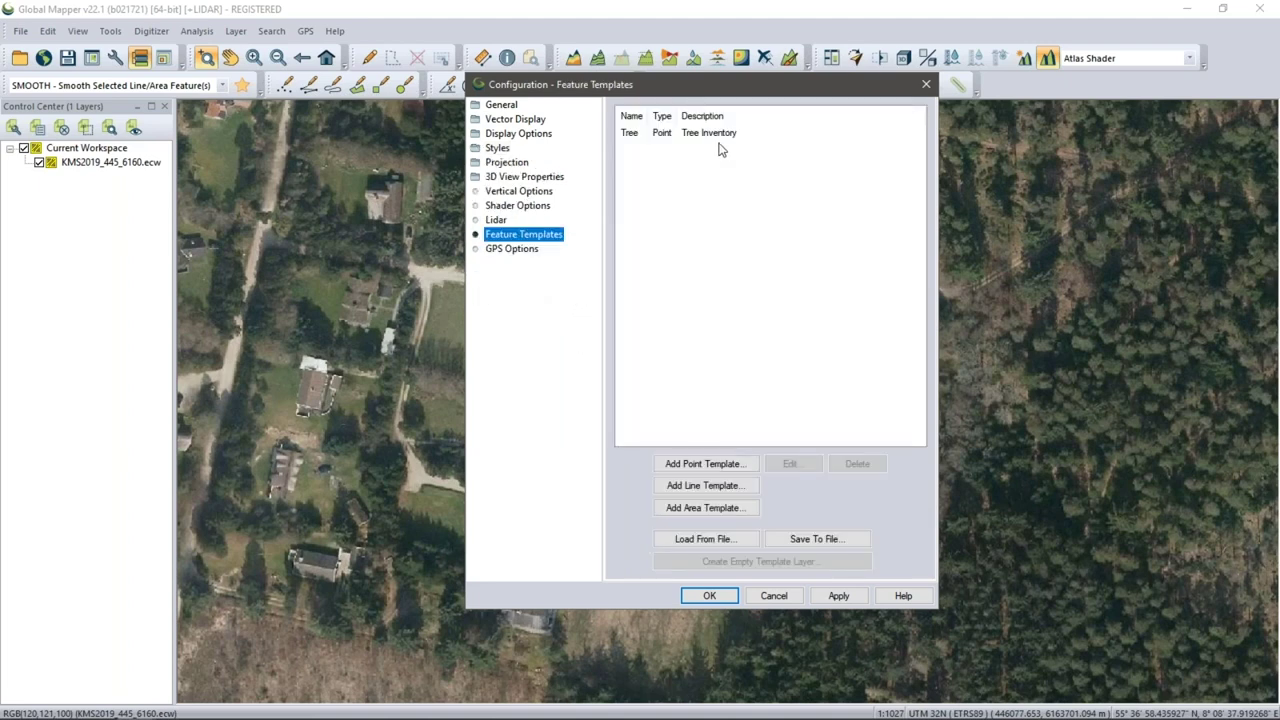
Step: Create an empty template layer named Trees from the Tree template and close the configuration
left_click(631, 137)
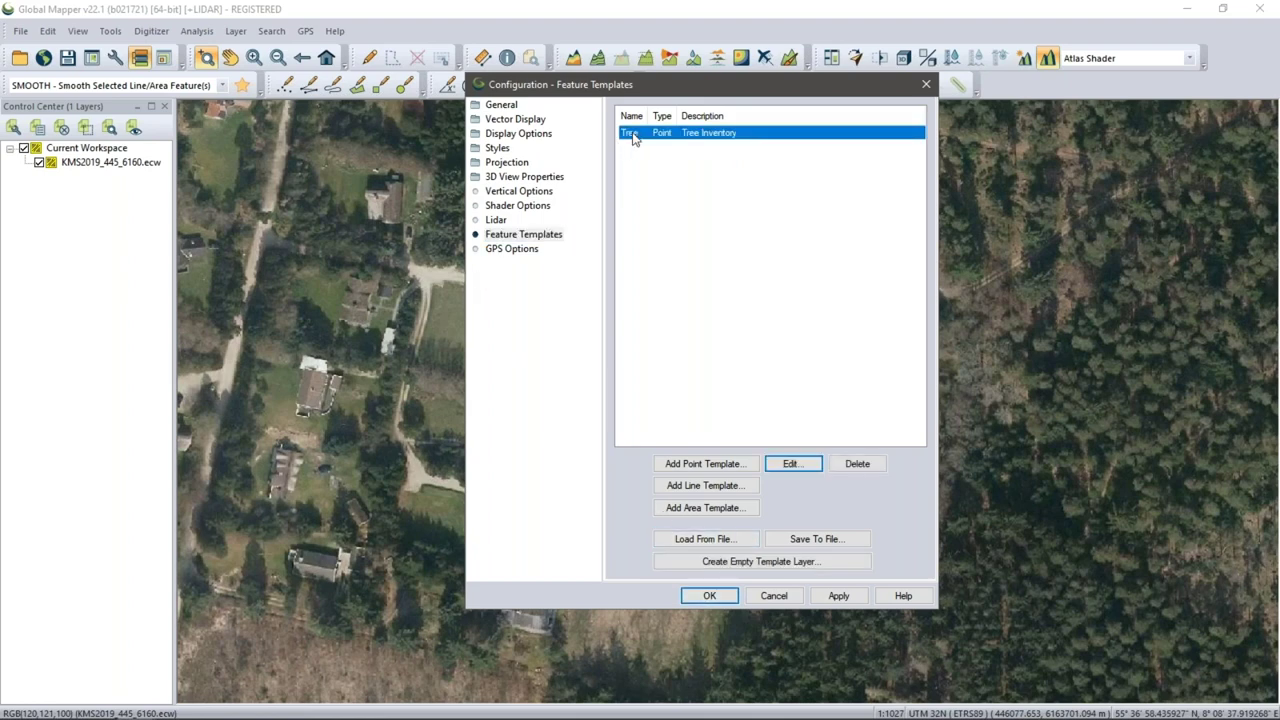
left_click(697, 562)
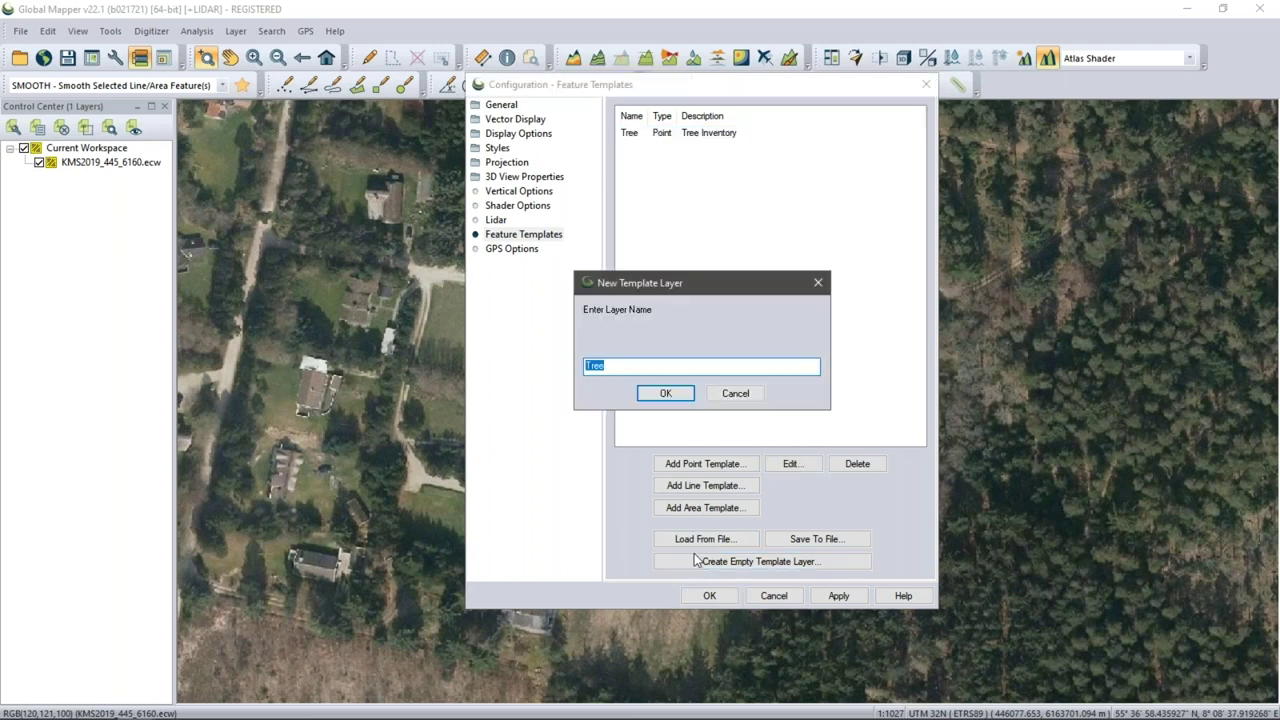
left_click(622, 363)
left_click(665, 393)
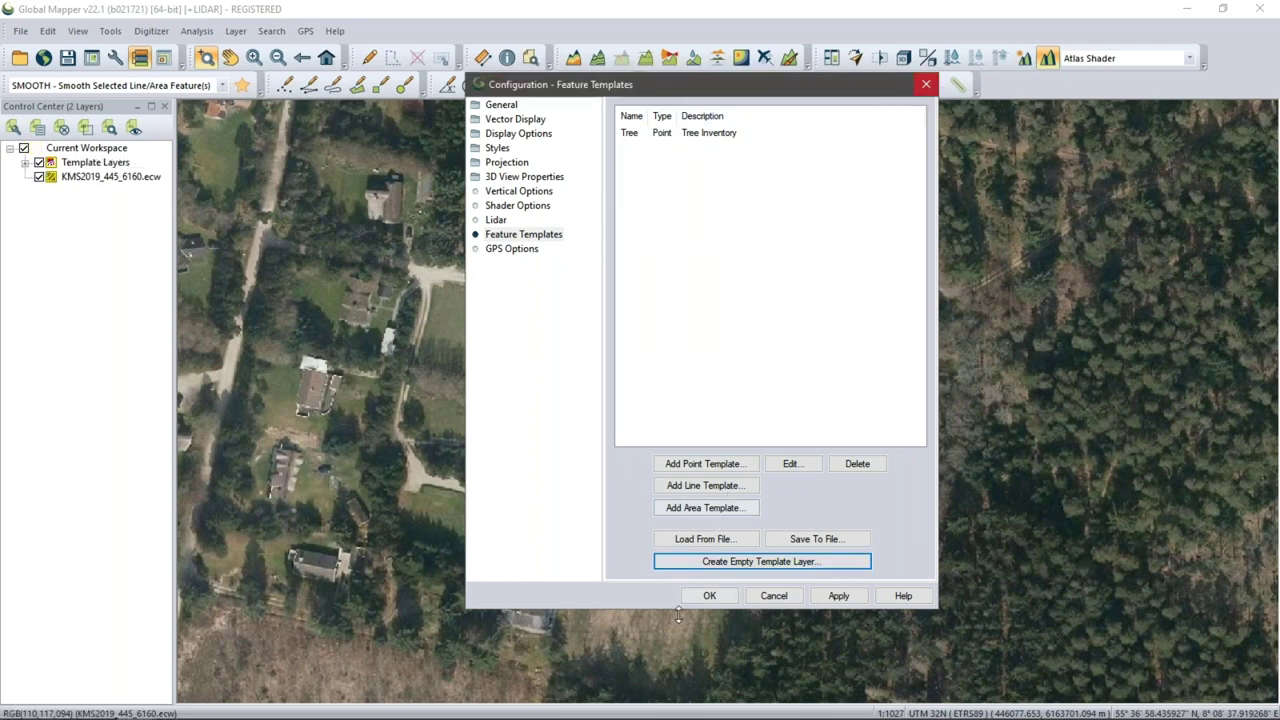
key("Escape")
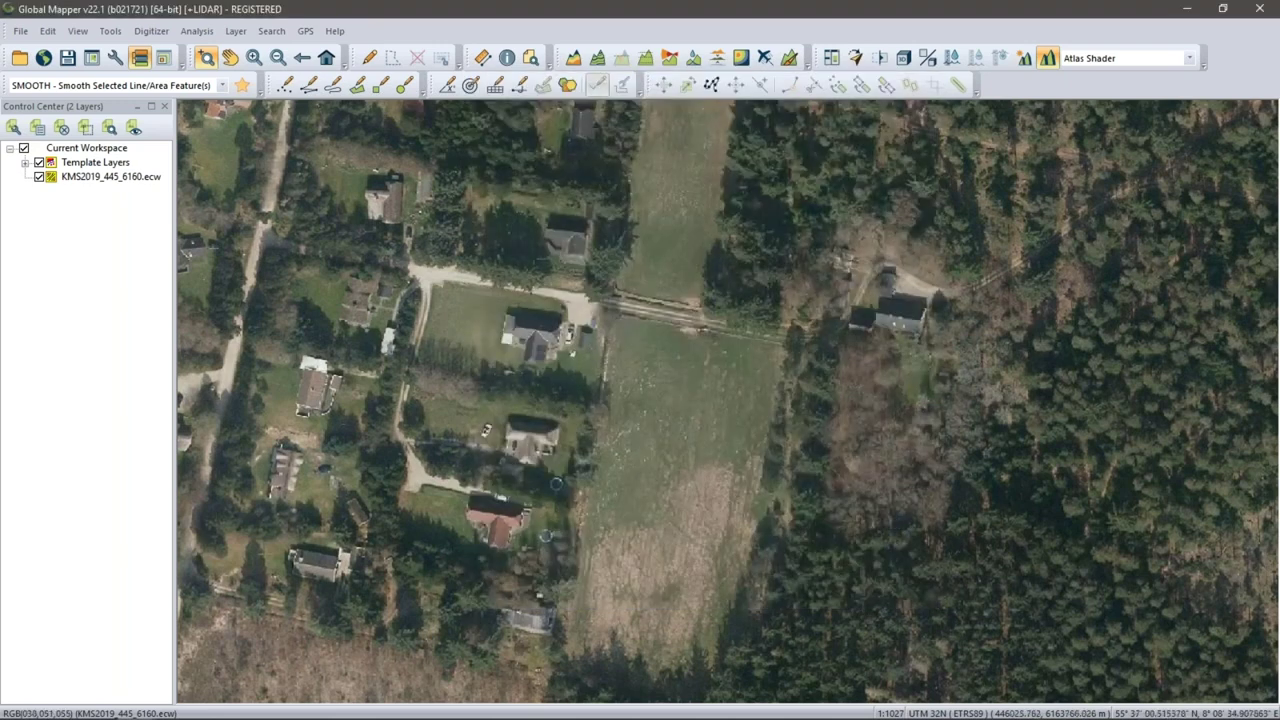
Step: Place a new point feature among the bare trees southeast of the isolated house and assign it to the Template Layers - Trees layer
left_click(285, 88)
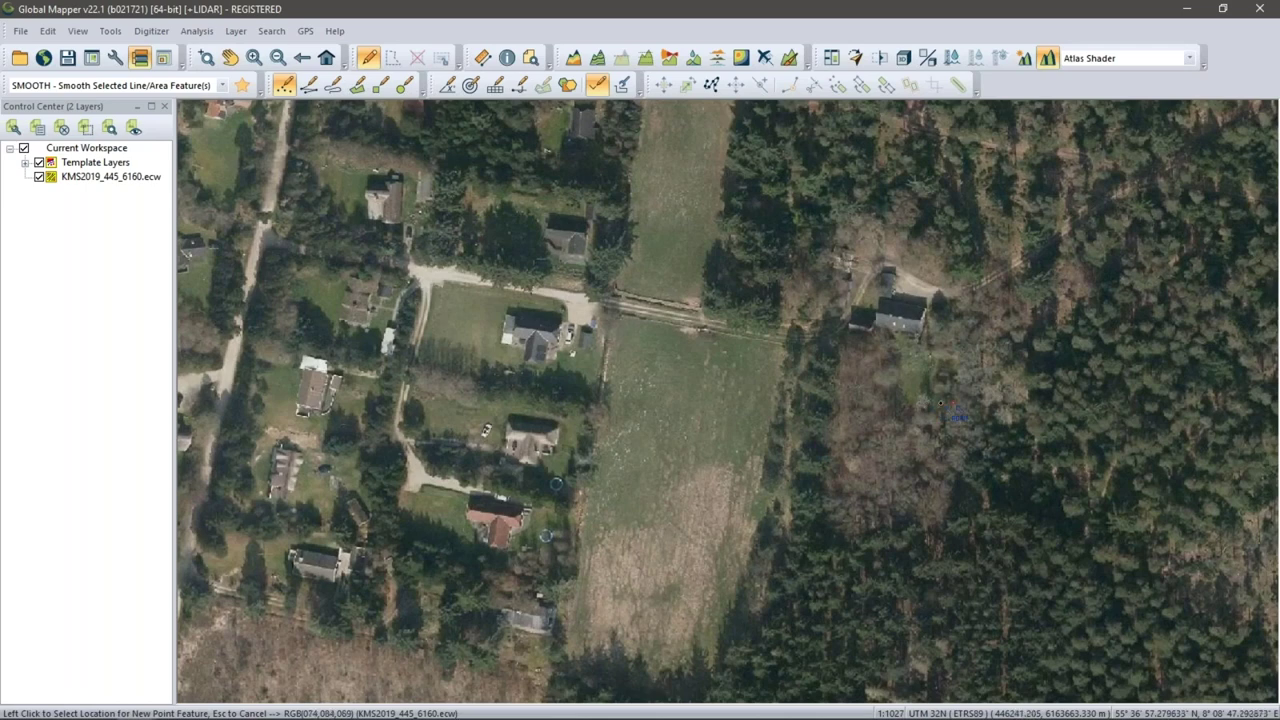
left_click(988, 458)
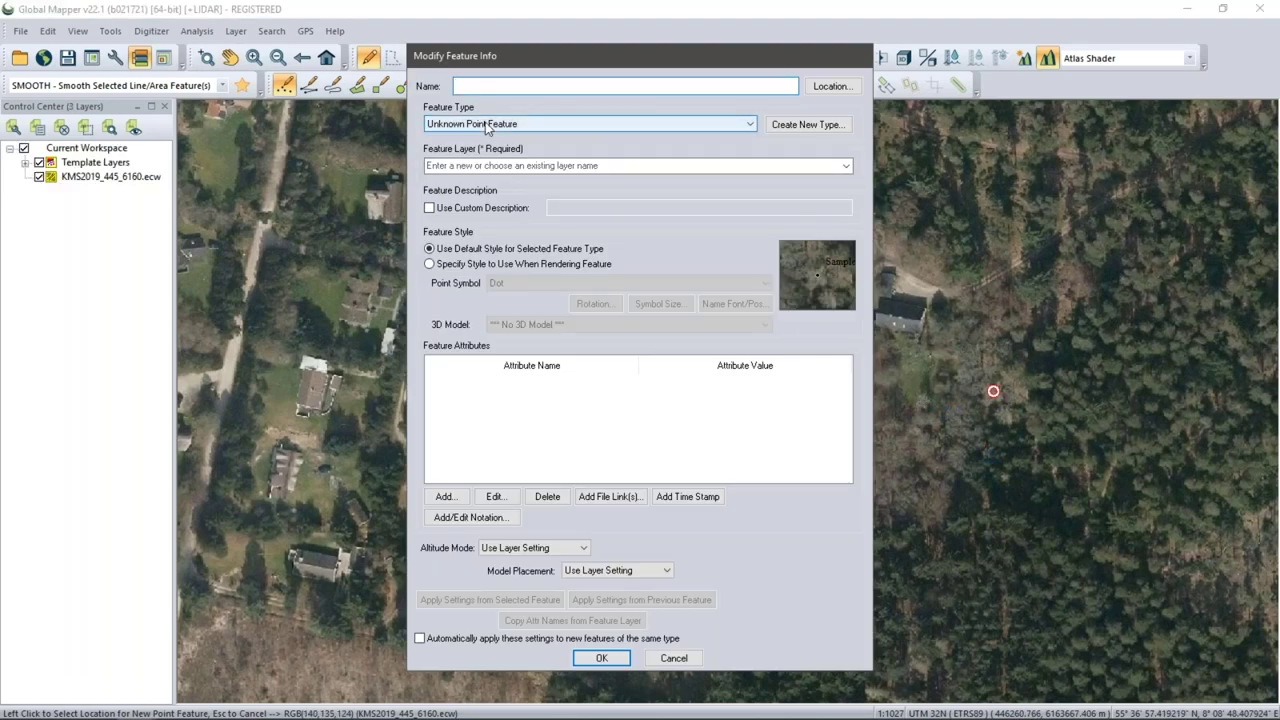
left_click(846, 167)
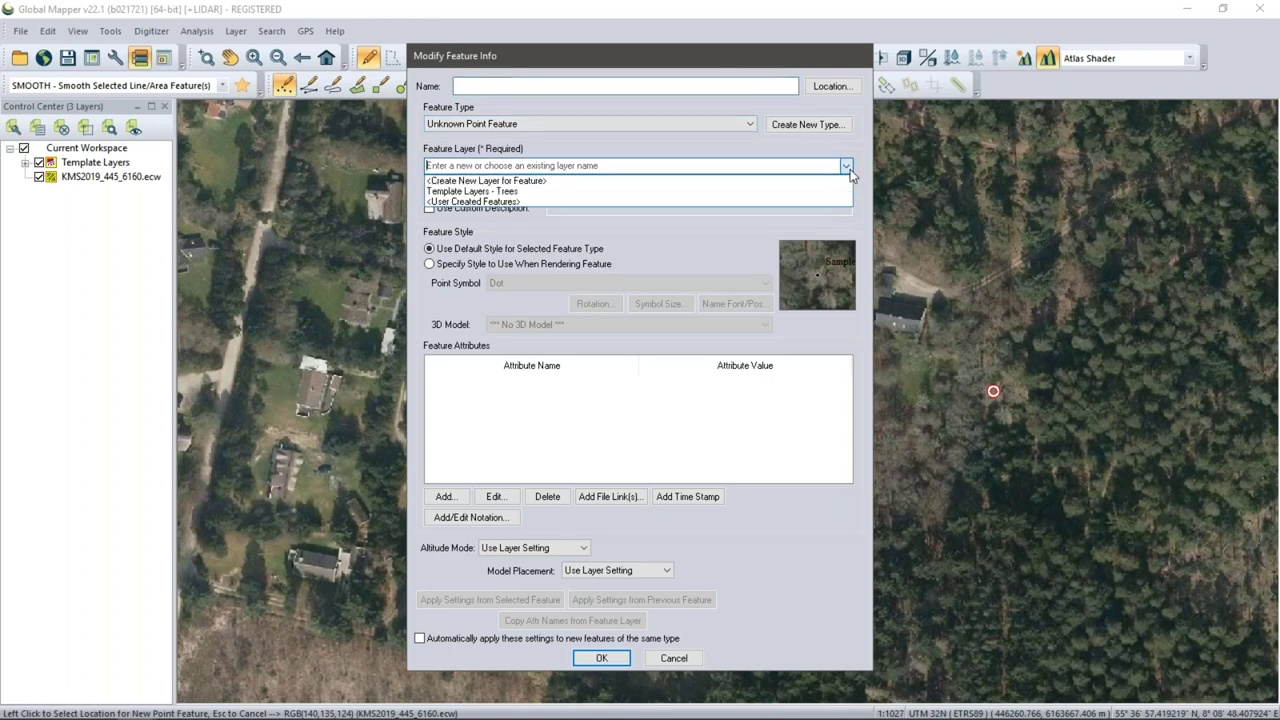
left_click(790, 196)
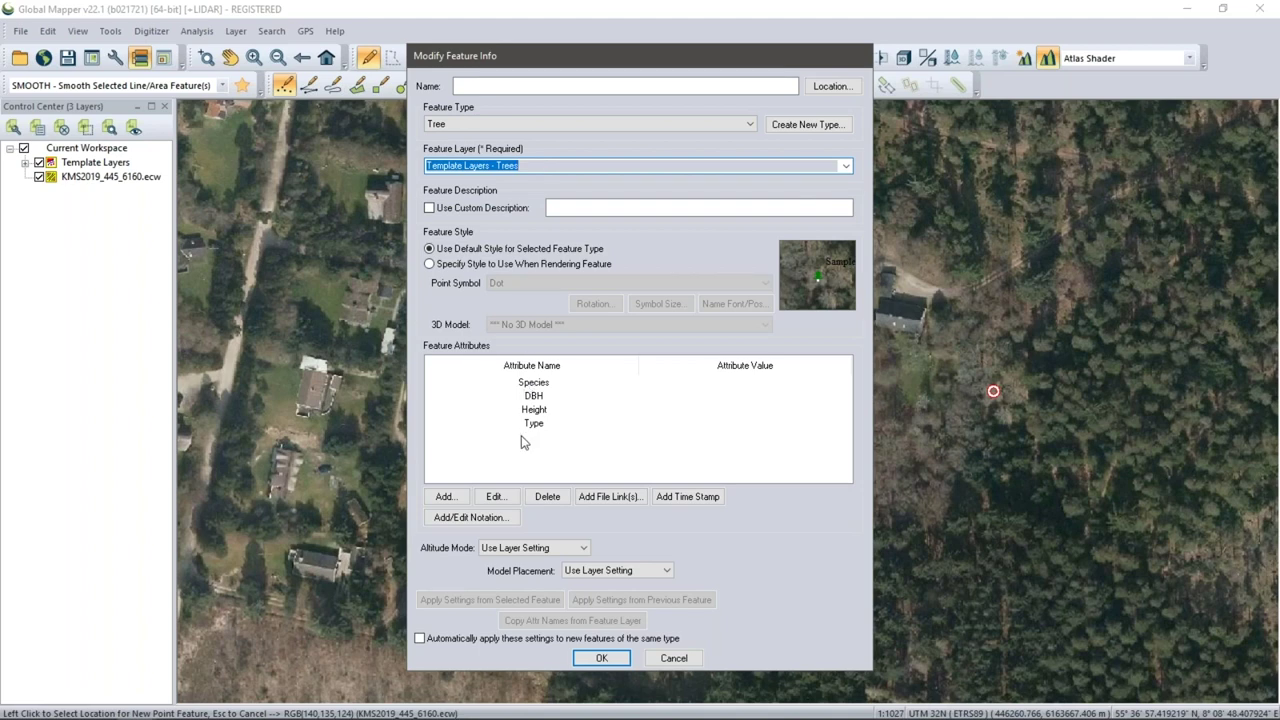
Step: Look through the new tree point's template attributes and set its DBH value to 3
left_click(746, 383)
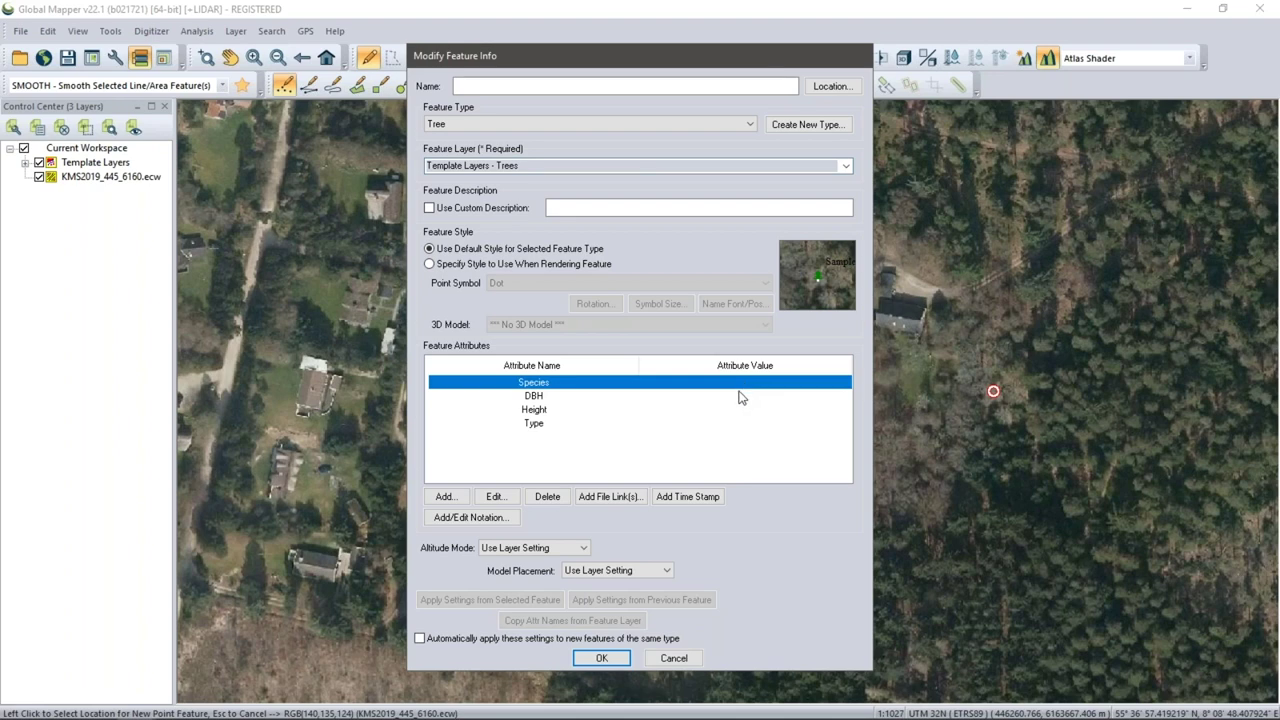
left_click(740, 397)
left_click(737, 409)
left_click(727, 424)
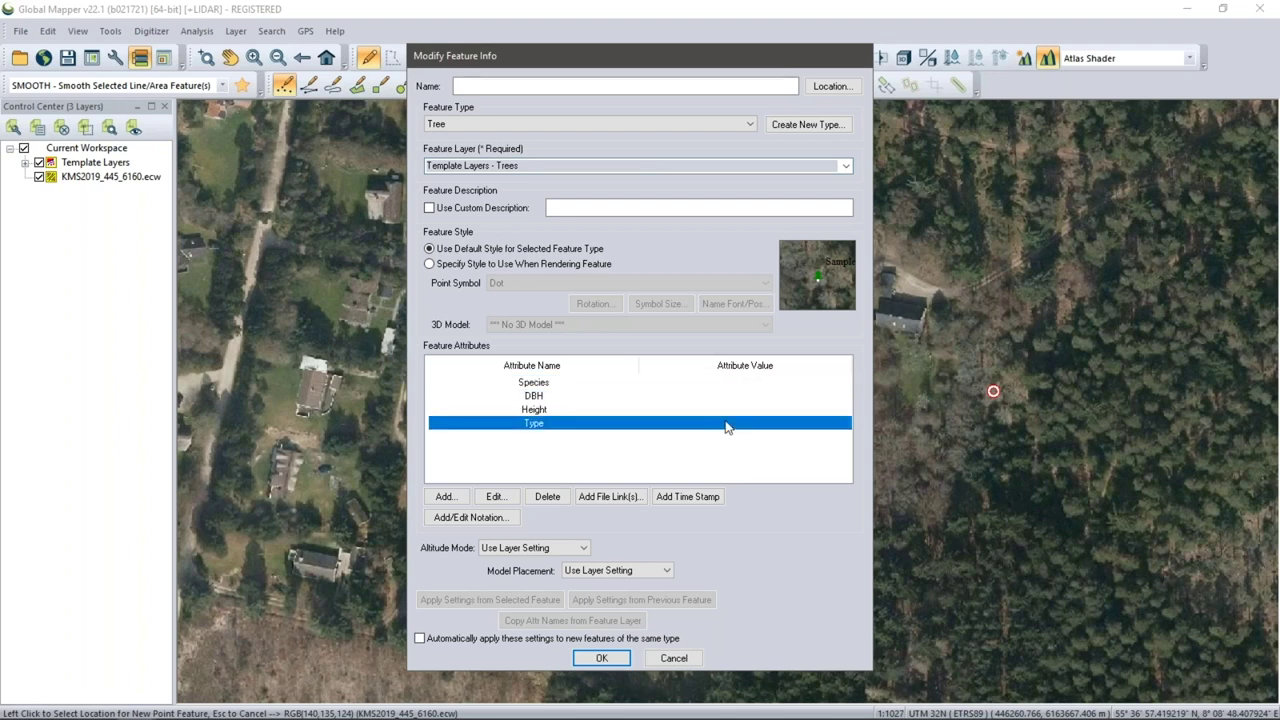
double_click(700, 396)
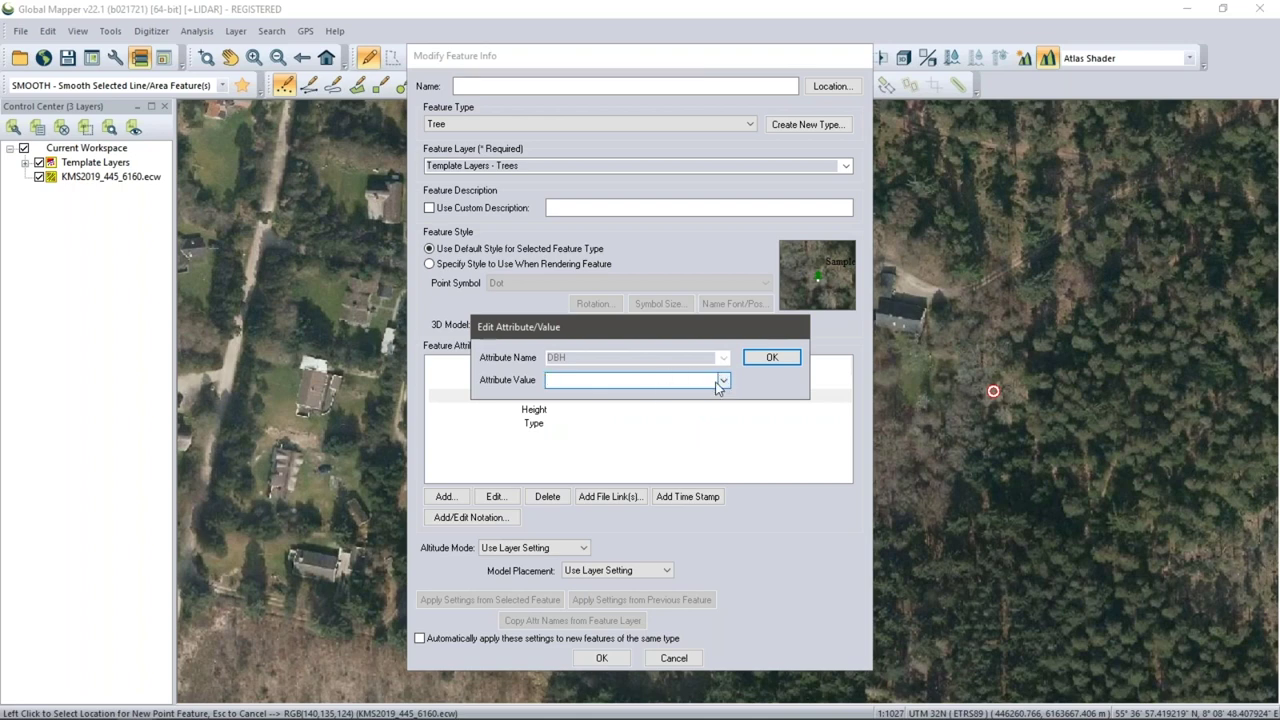
type("3")
left_click(770, 359)
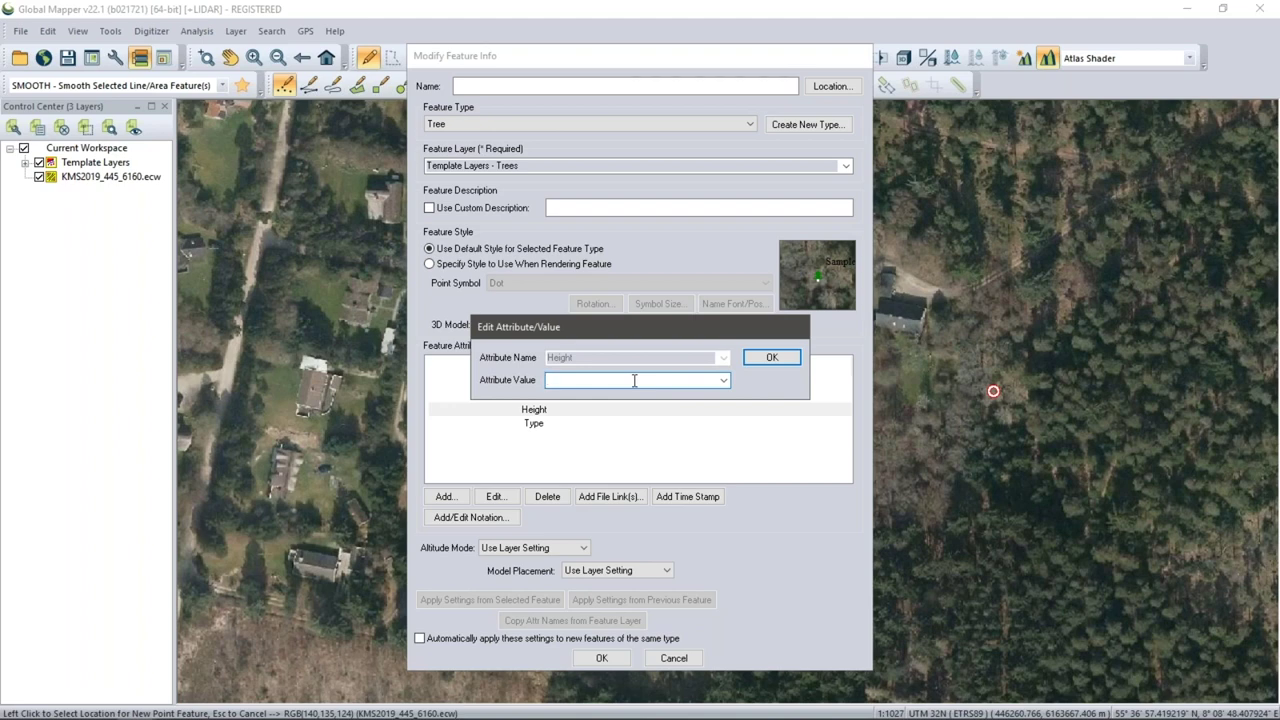
Step: Set the tree point's Height to 12 and its Type to Deciduous, completing the feature
type("12")
left_click(771, 362)
left_click(678, 386)
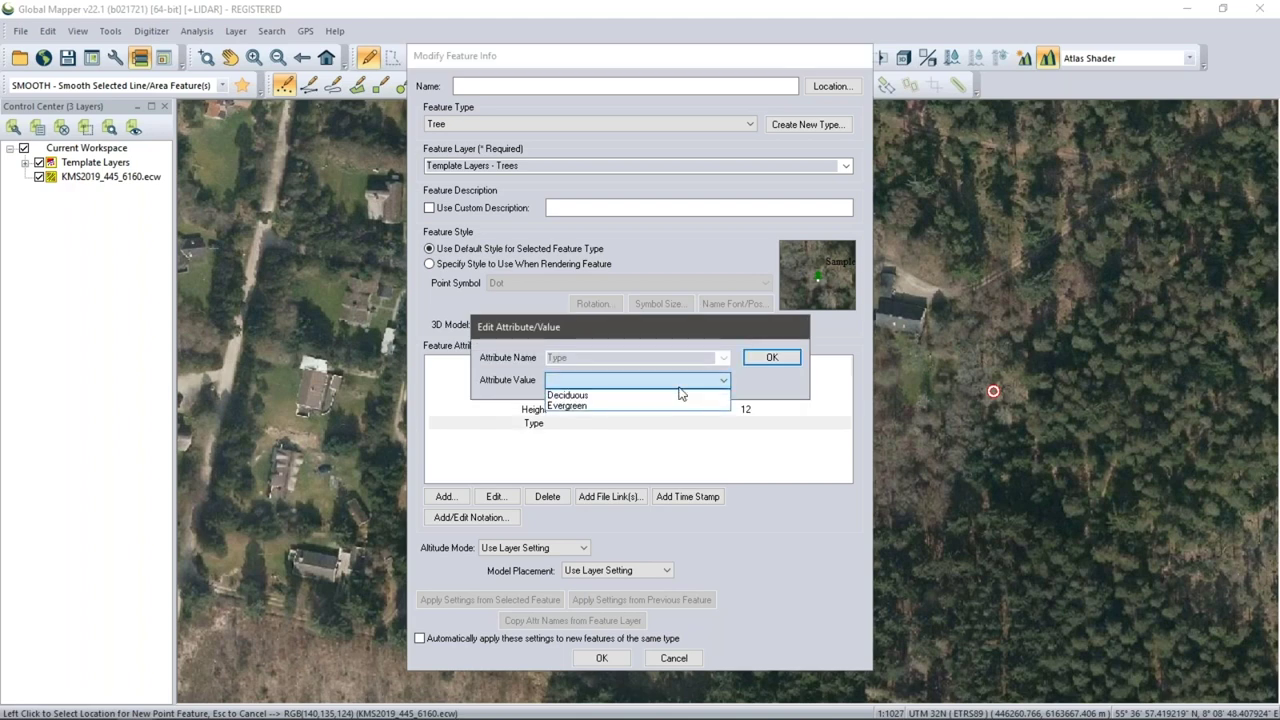
left_click(677, 396)
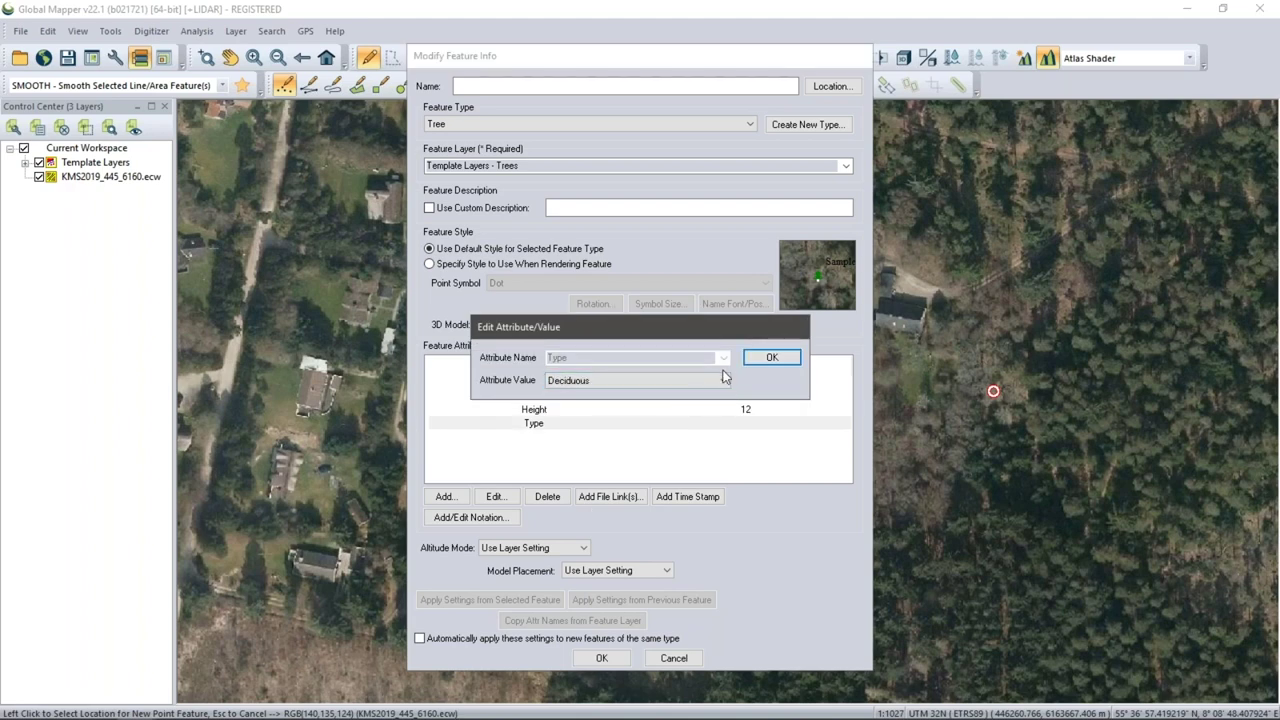
left_click(771, 362)
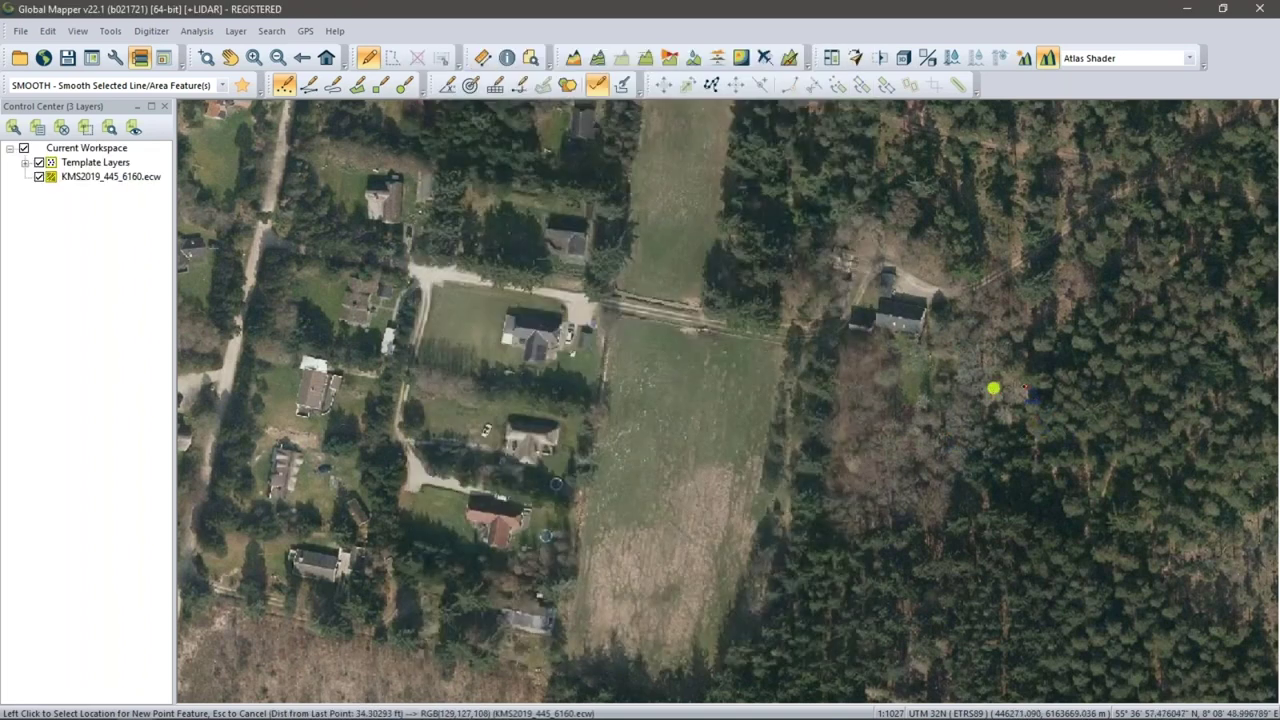
Step: Place a second tree point in the dense forest northeast of the first, fill in its attributes with Height 10 and Type Evergreen
left_click(1041, 343)
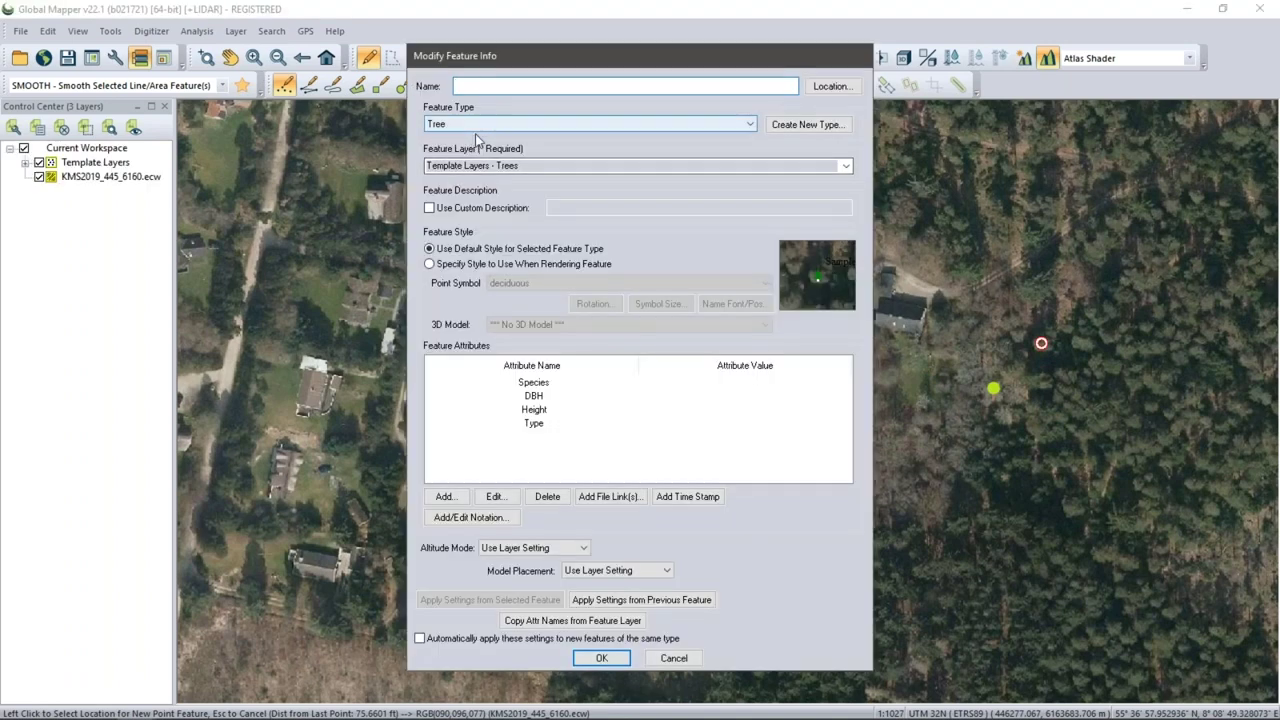
double_click(616, 396)
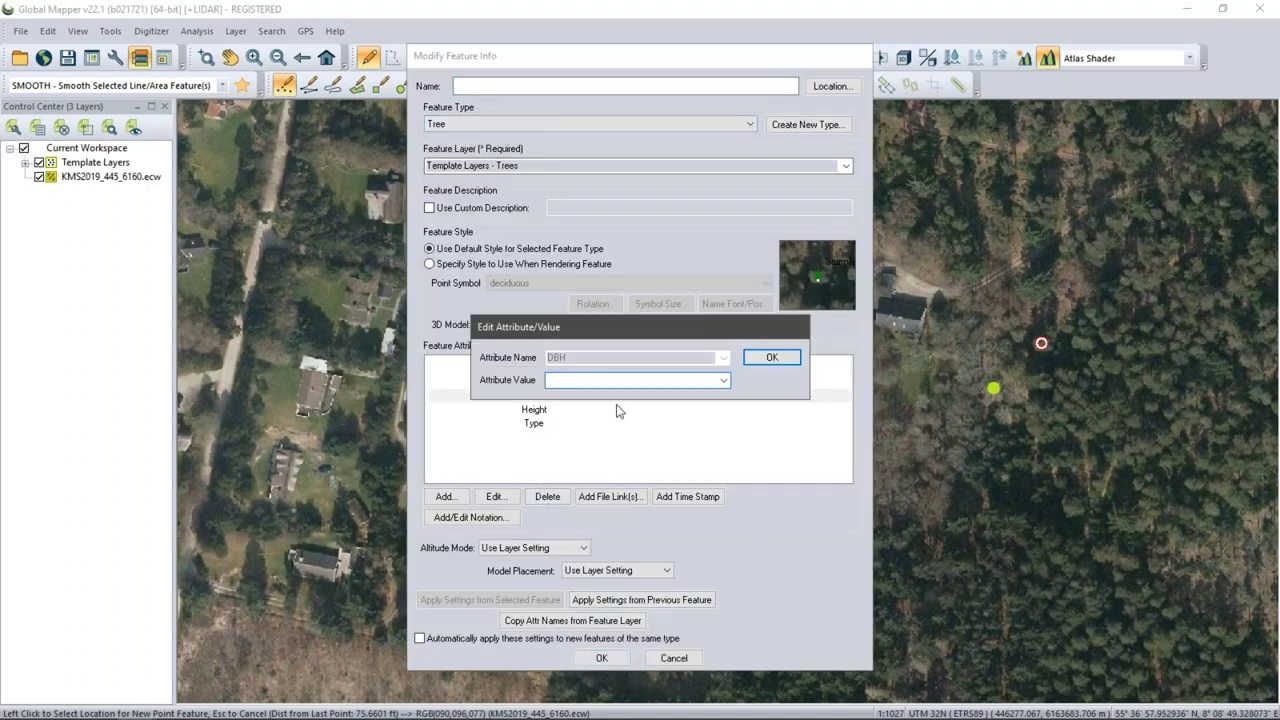
left_click(772, 357)
type("10")
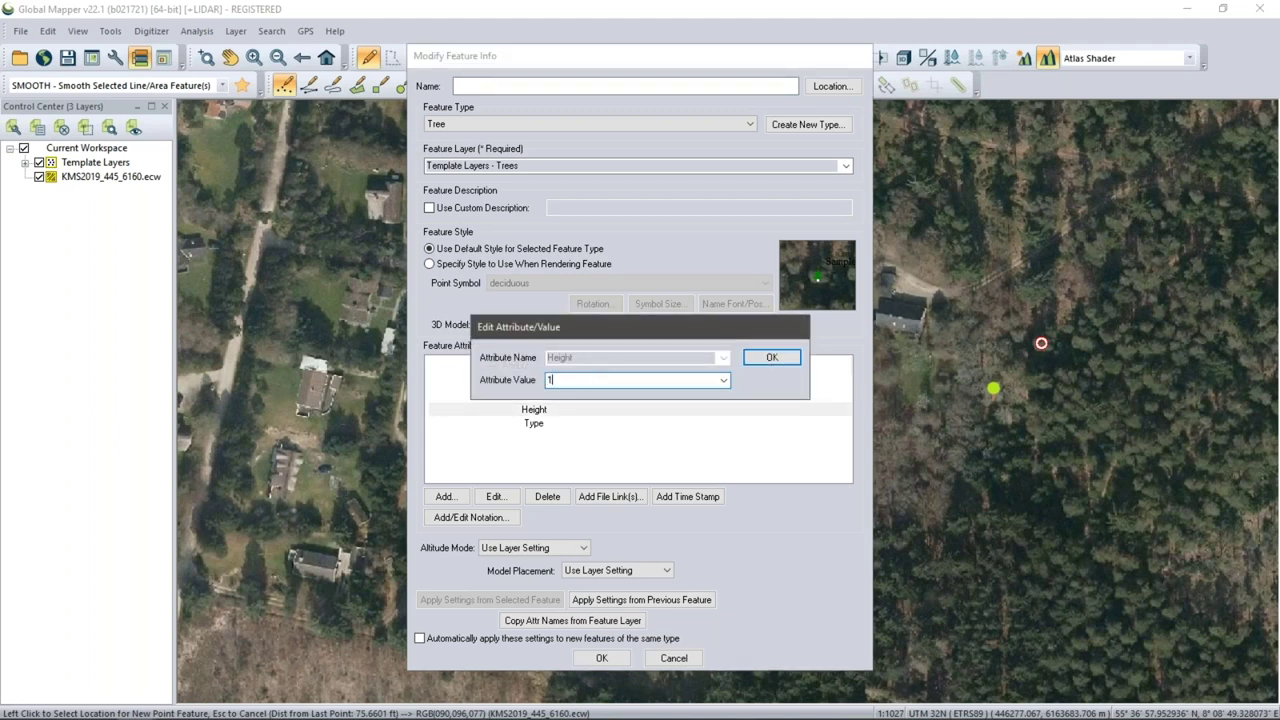
left_click(772, 359)
left_click(600, 380)
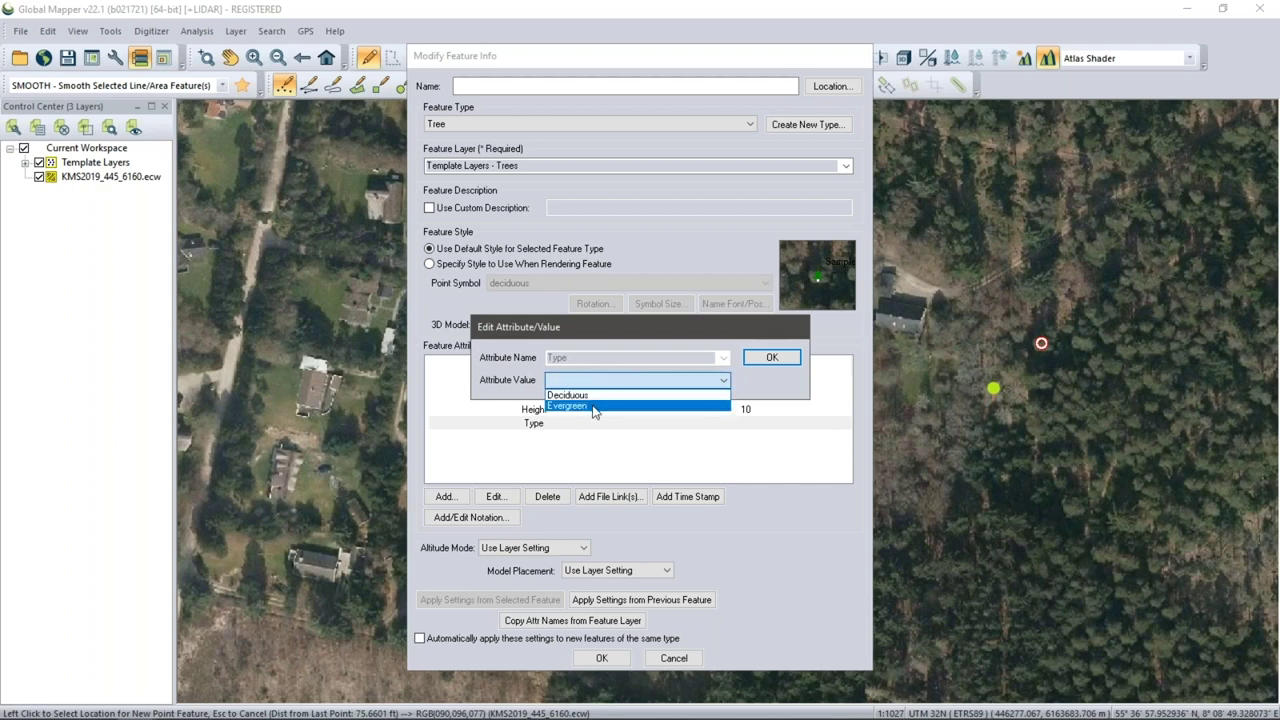
left_click(593, 406)
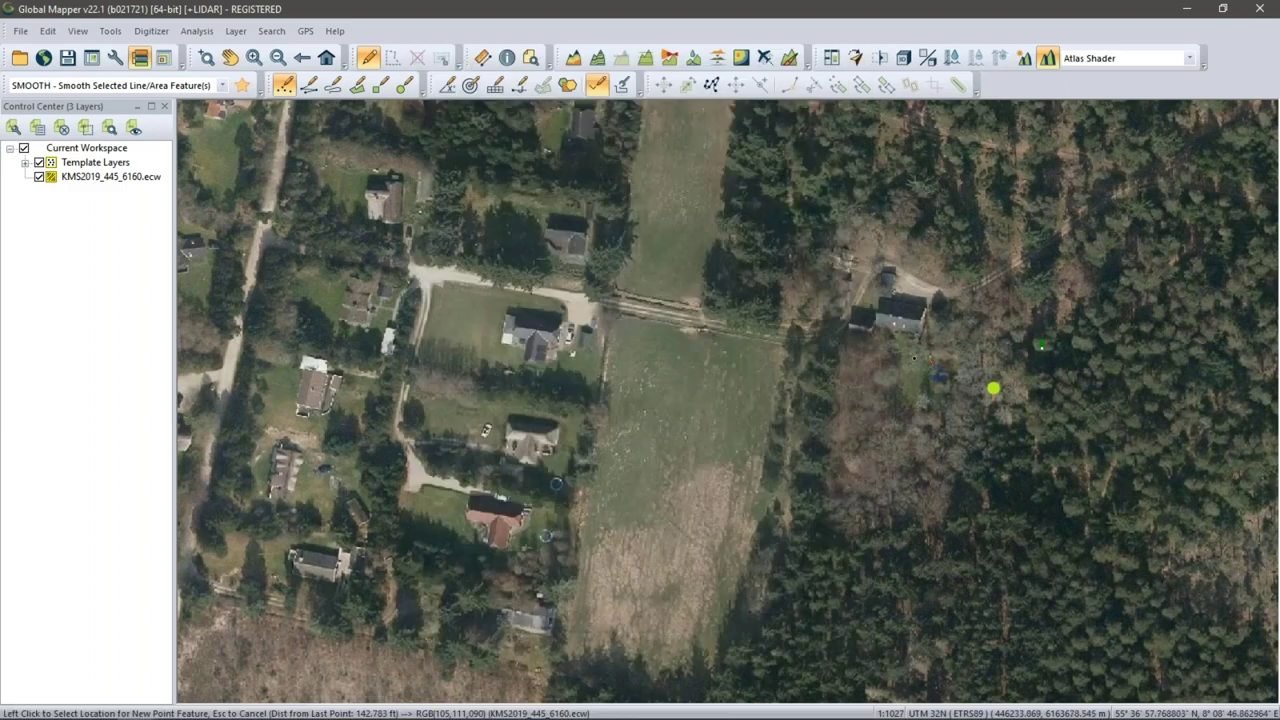
Step: Examine the two tree symbols up close by hiding the KMS2019_445_6160.ecw imagery and showing it again
scroll(1030, 360, "up", 3)
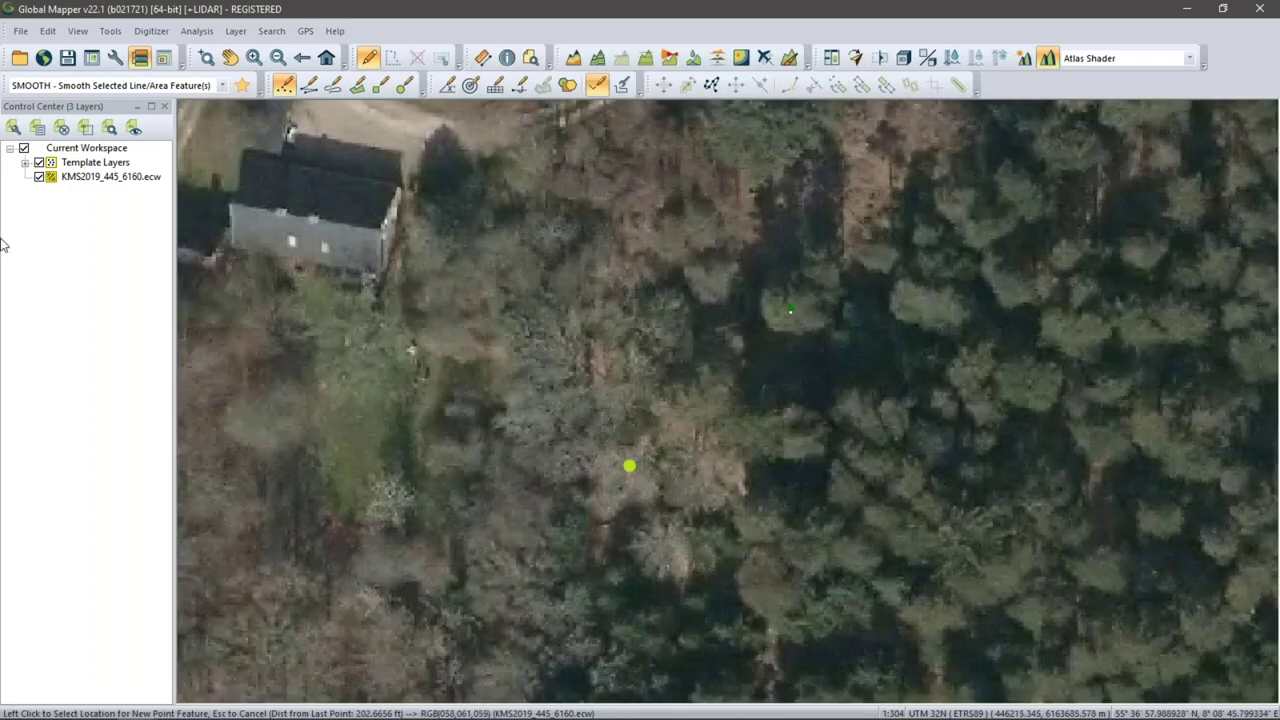
left_click(40, 177)
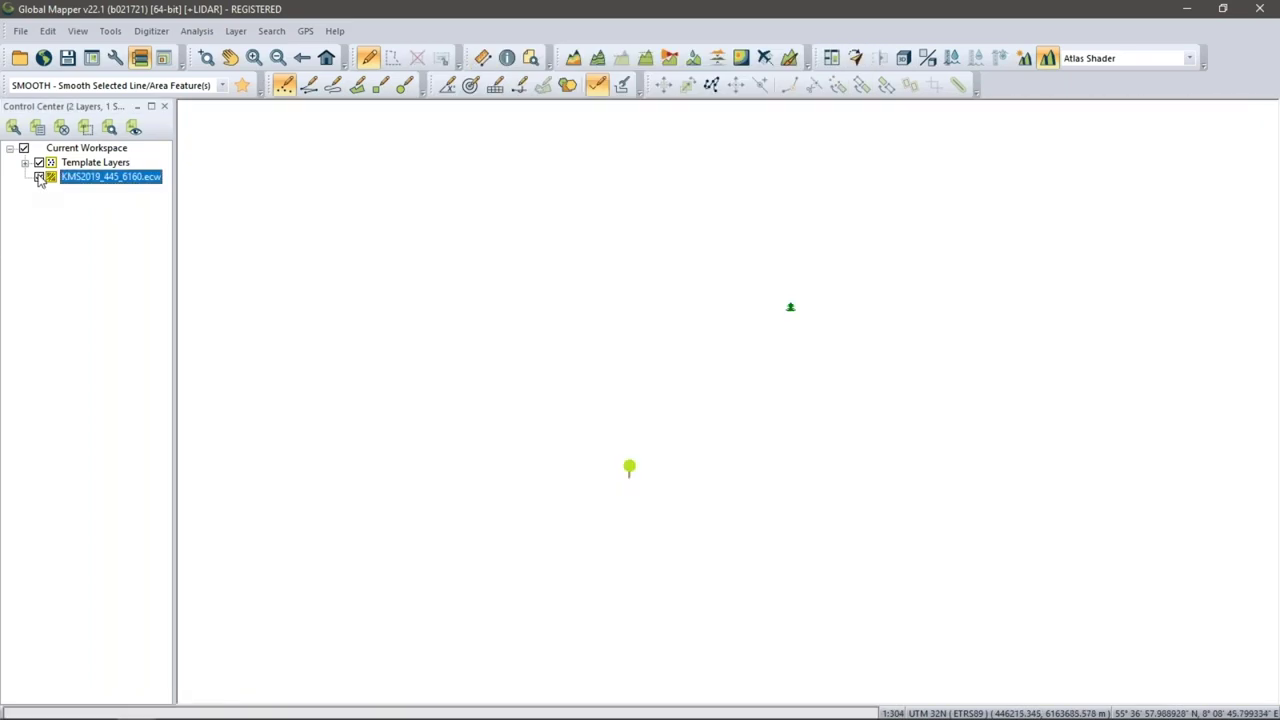
left_click(40, 177)
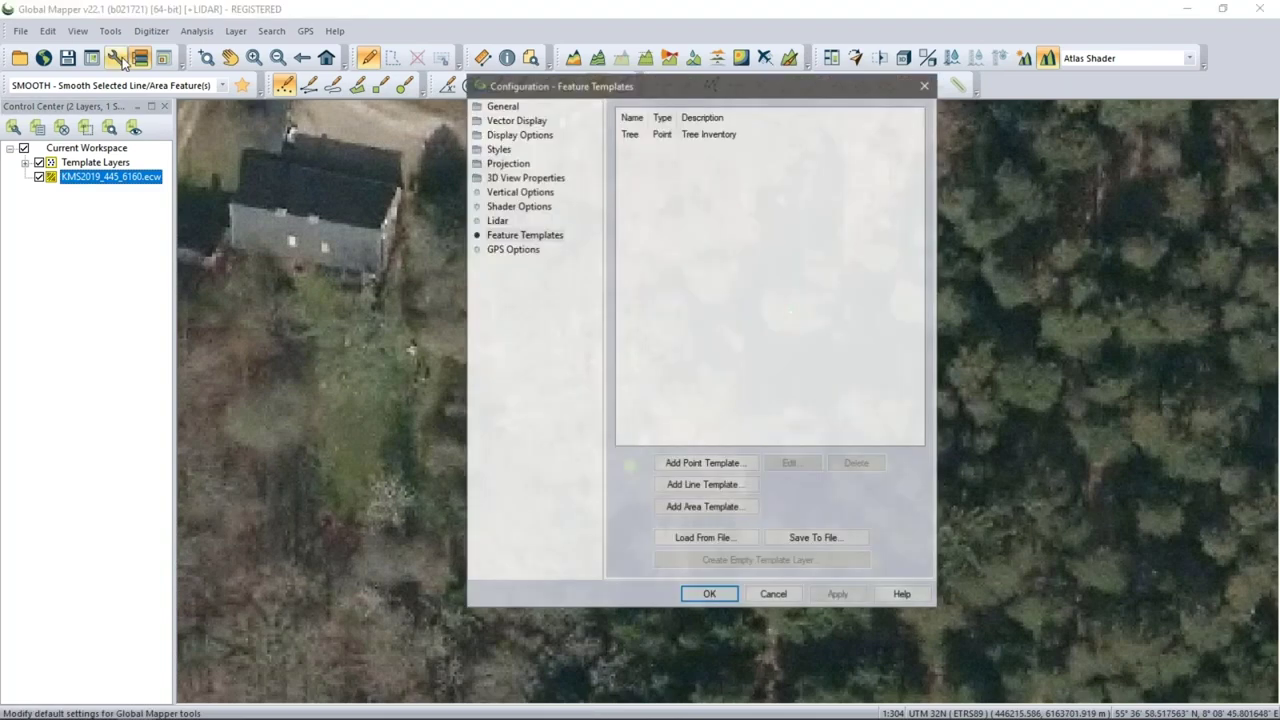
Step: Check the Tree feature template, switch to the point styles and start a new point type named tree
left_click(649, 133)
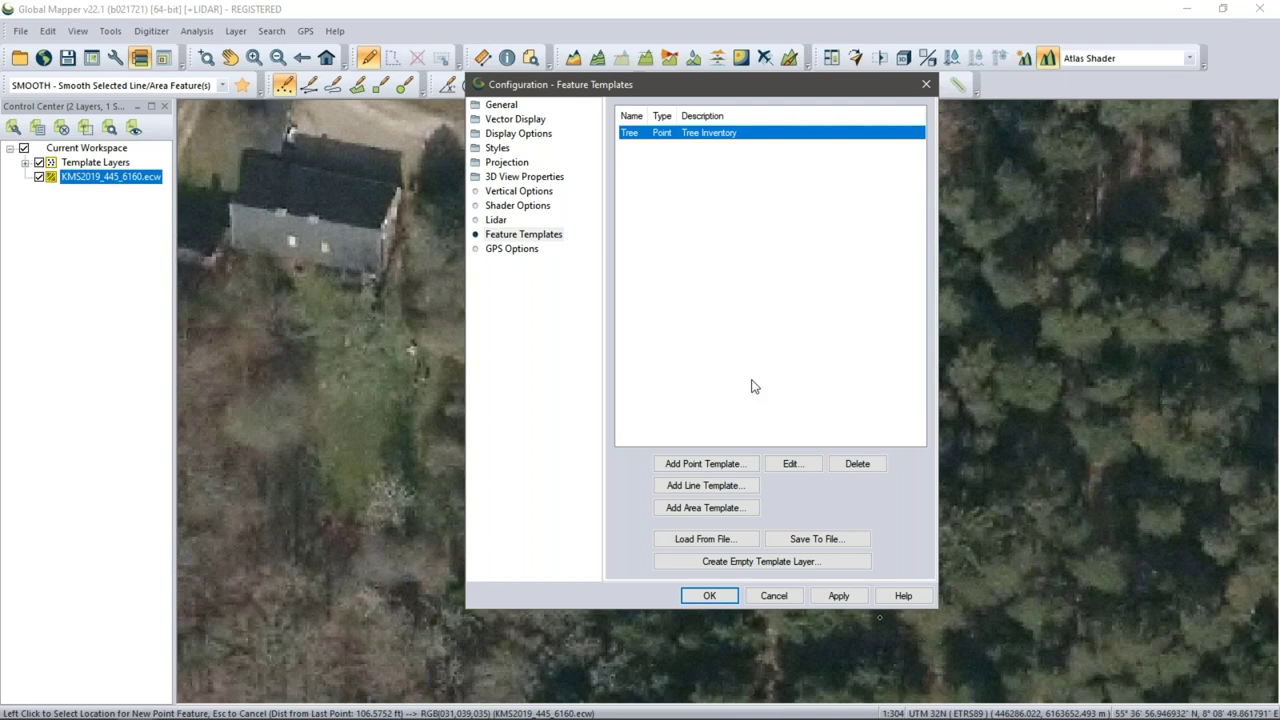
left_click(497, 149)
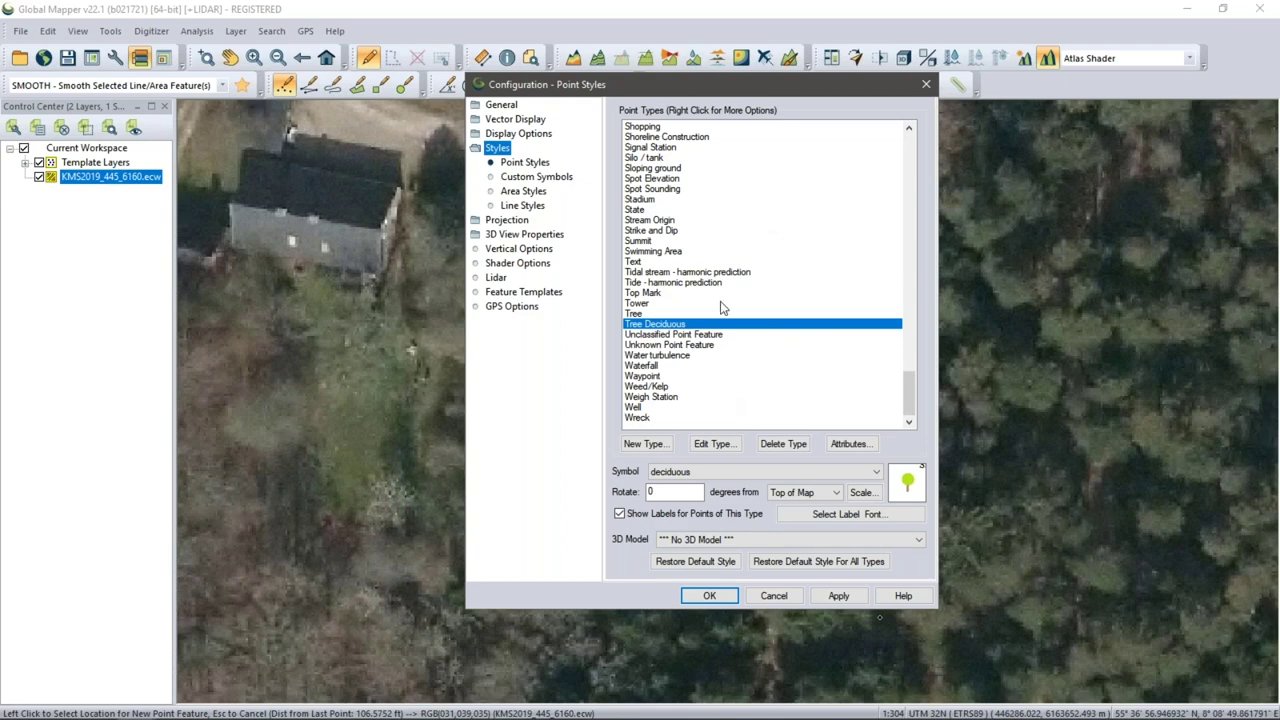
left_click(633, 447)
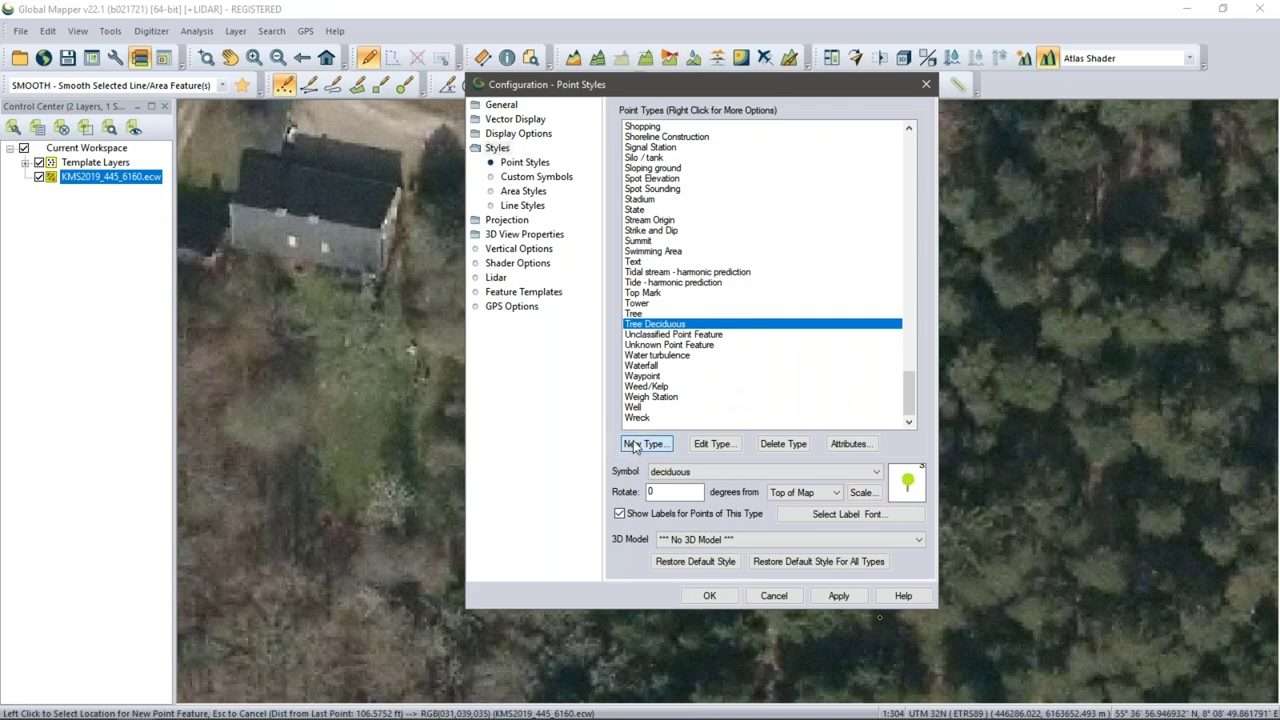
type("tree")
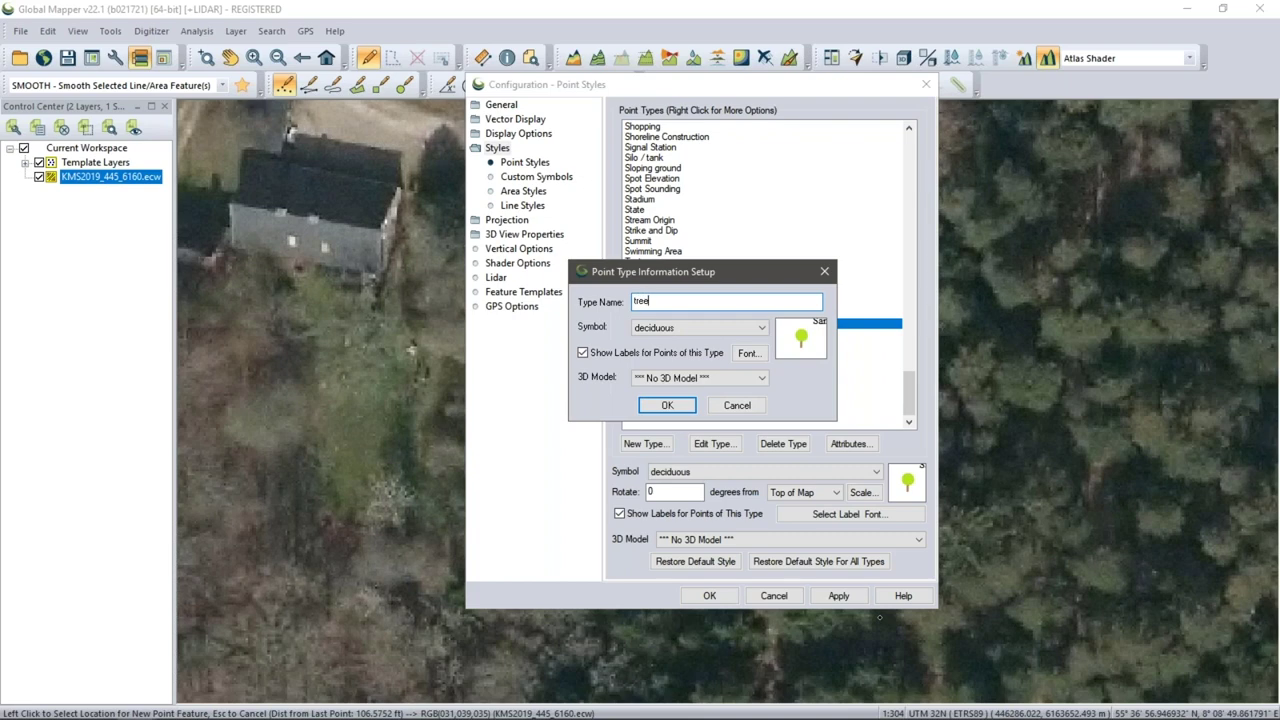
Step: Give the new point type a custom dot shape symbol 16 pixels in size, coloured green (0, 128, 0)
left_click(726, 328)
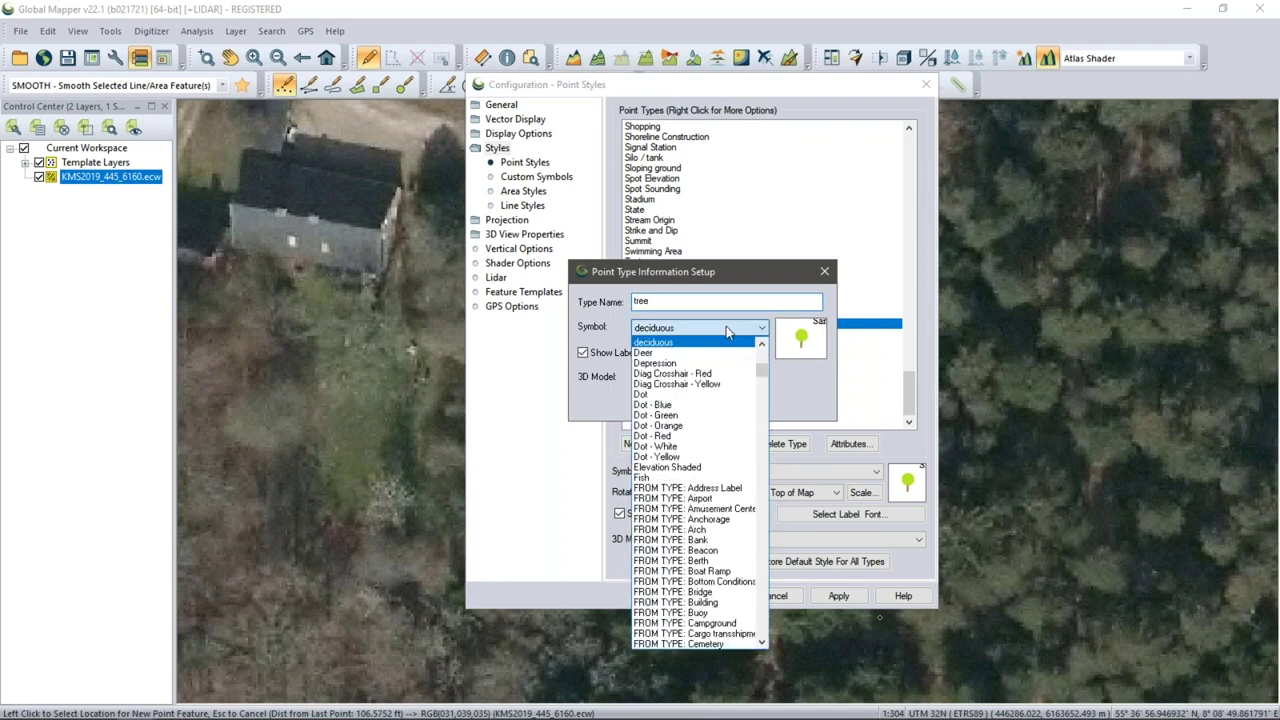
scroll(715, 405, "up", 2)
scroll(715, 408, "up", 10)
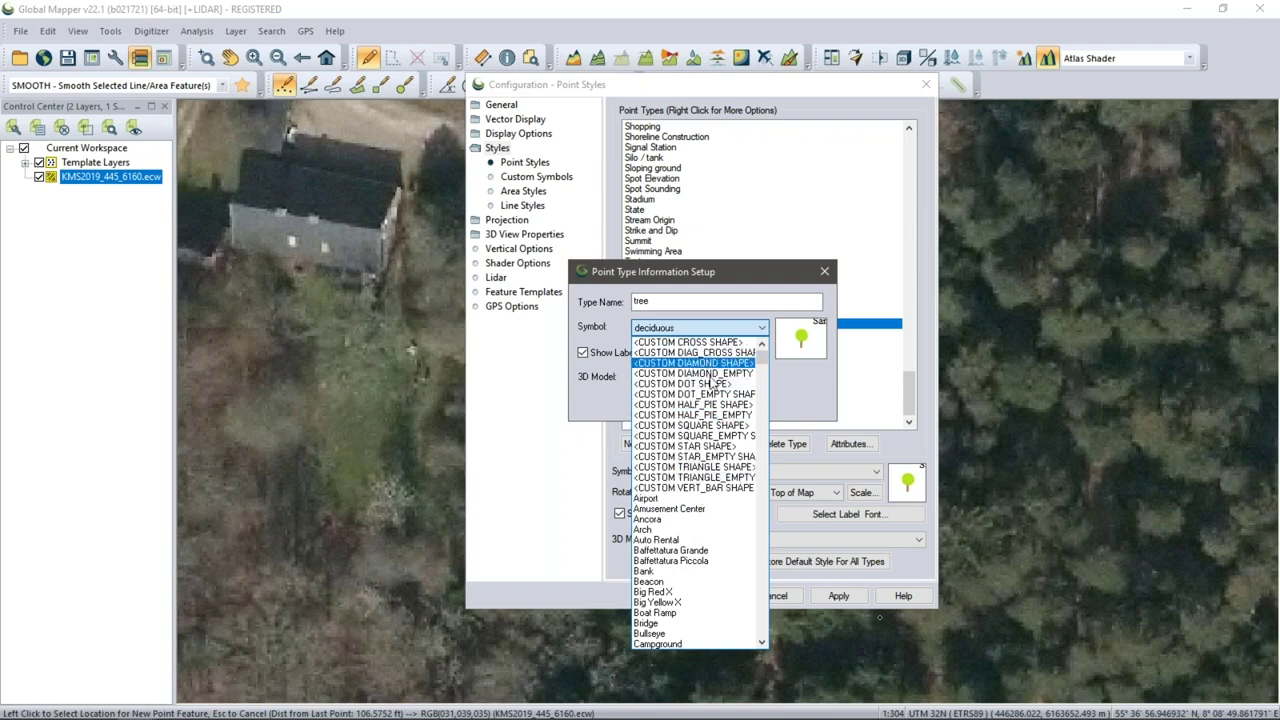
left_click(712, 386)
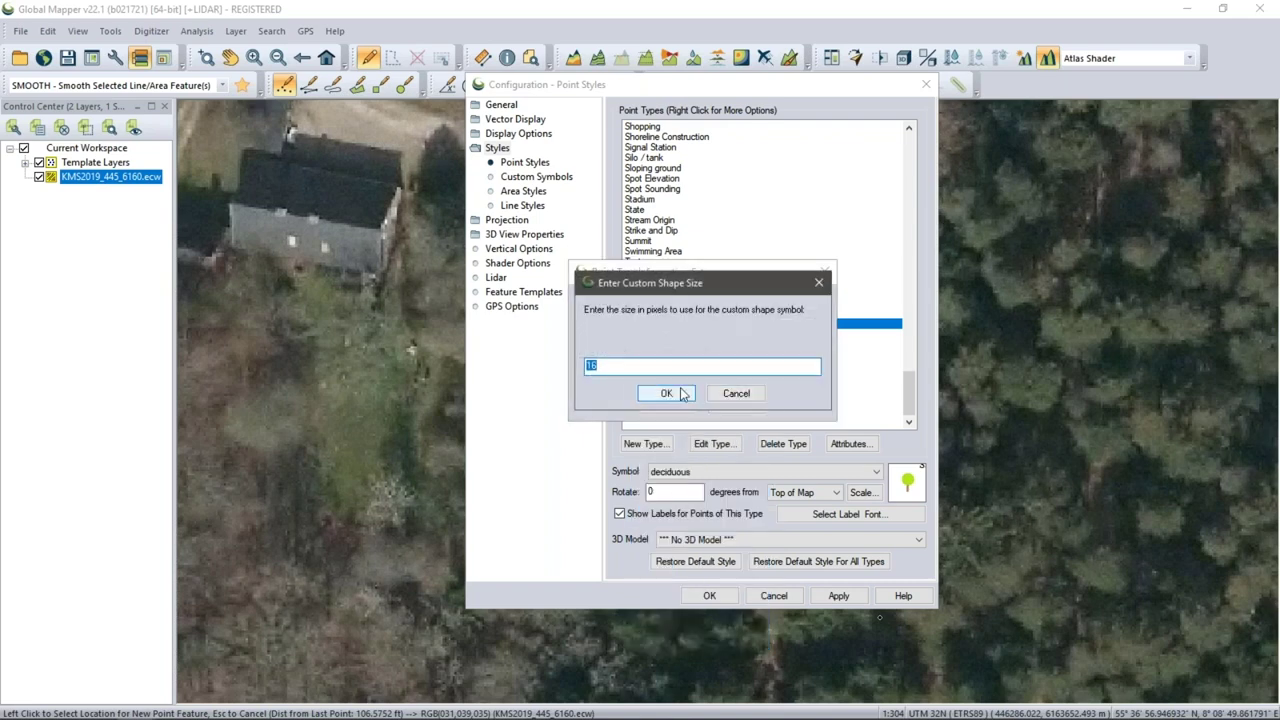
left_click(674, 396)
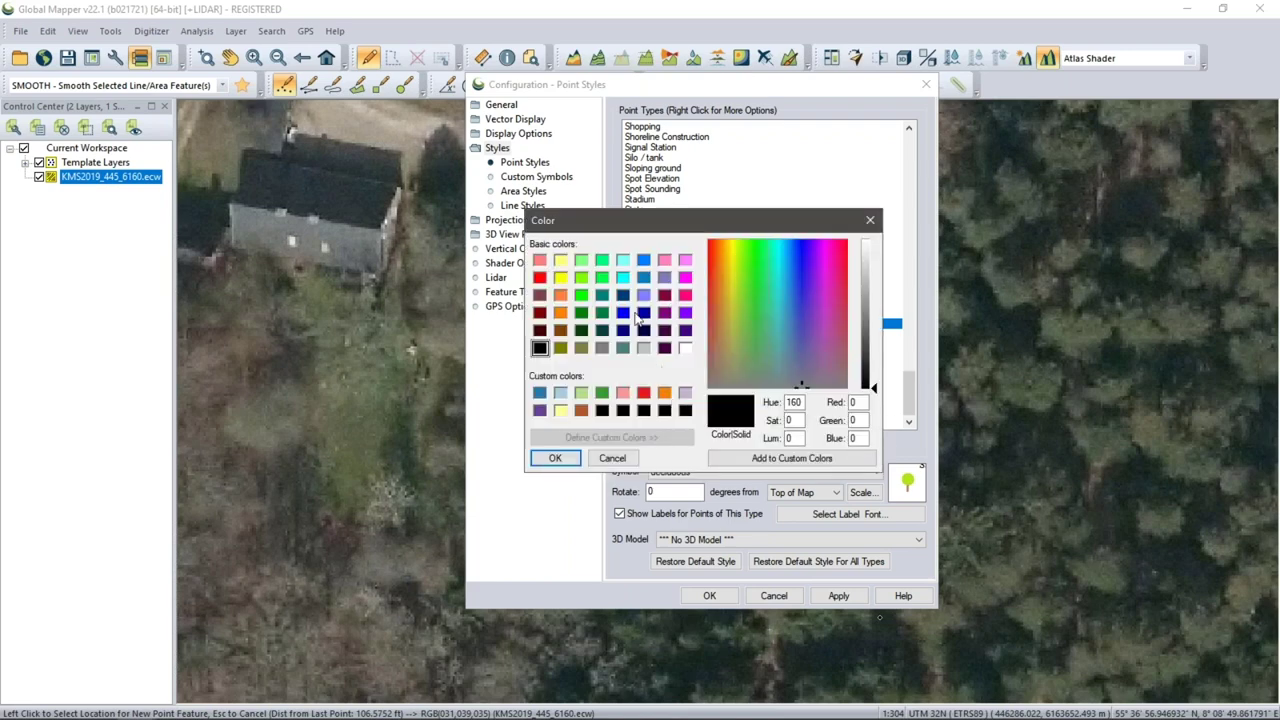
left_click(581, 312)
left_click(568, 459)
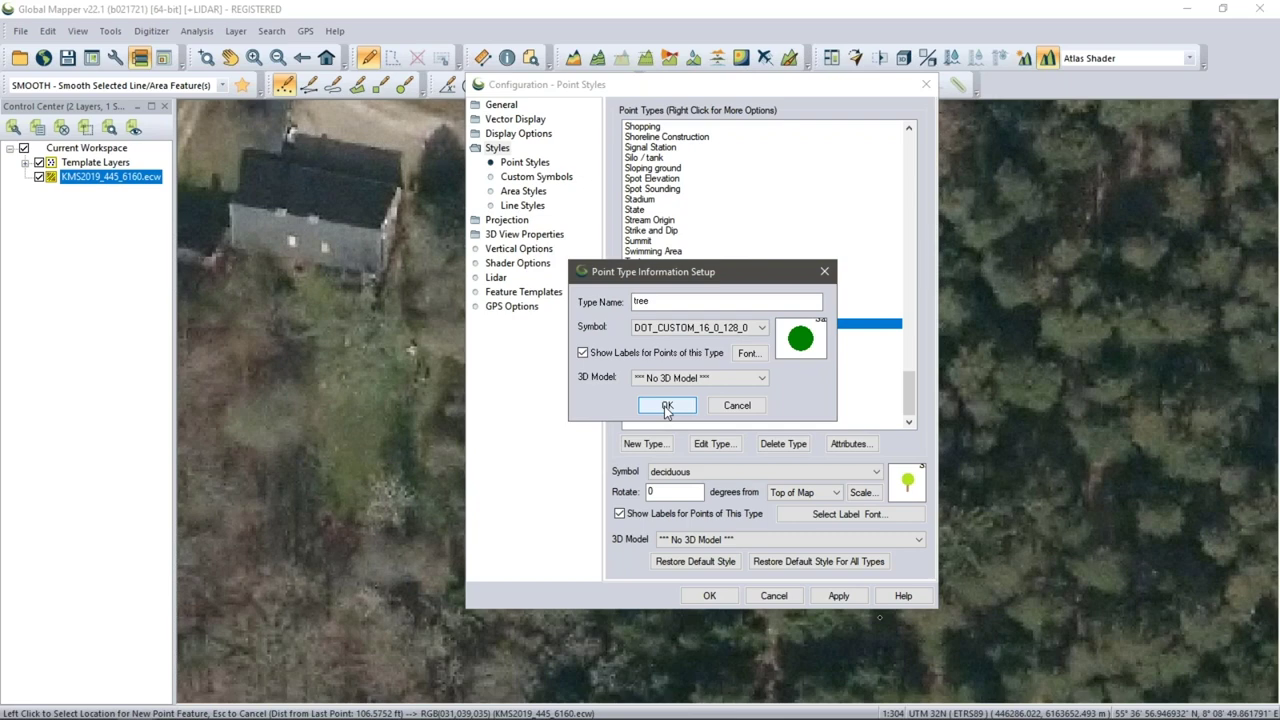
Step: Change the new point type's name to tree 3 and create it
left_click(680, 303)
type("3")
left_click(667, 405)
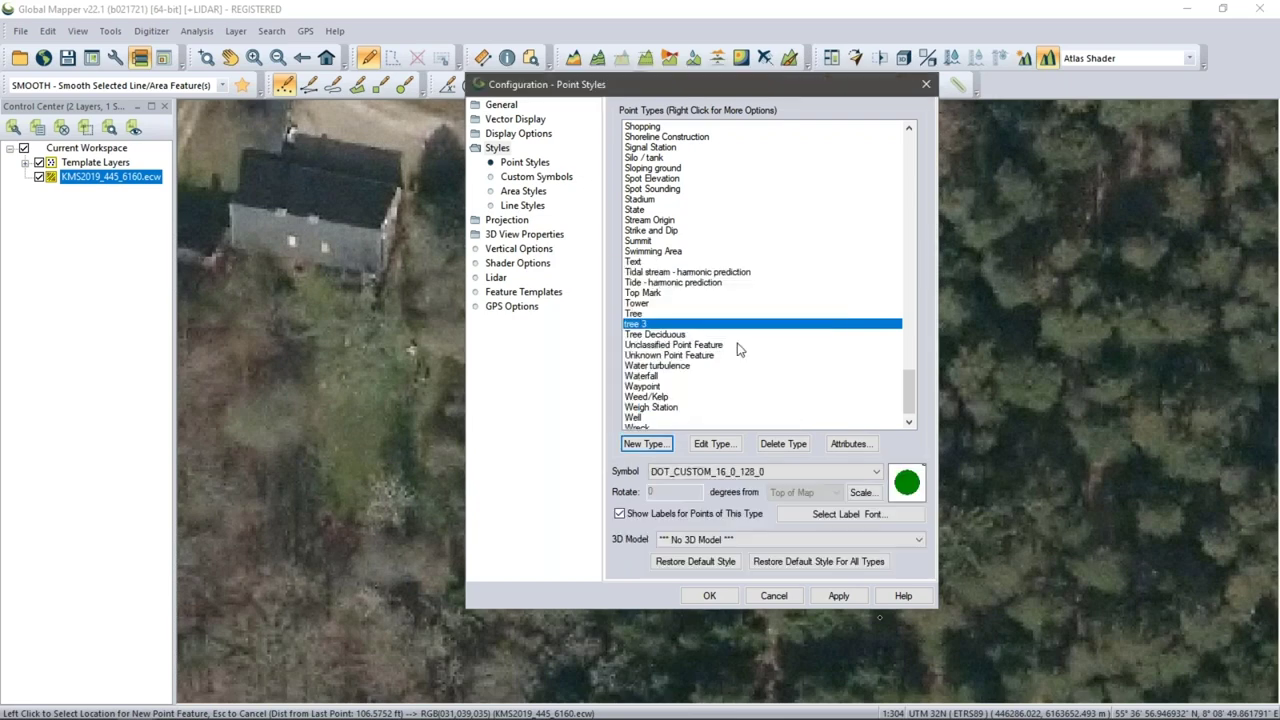
Step: Look through the custom symbols list, return to the point styles and close the configuration, accepting the changes
left_click(536, 177)
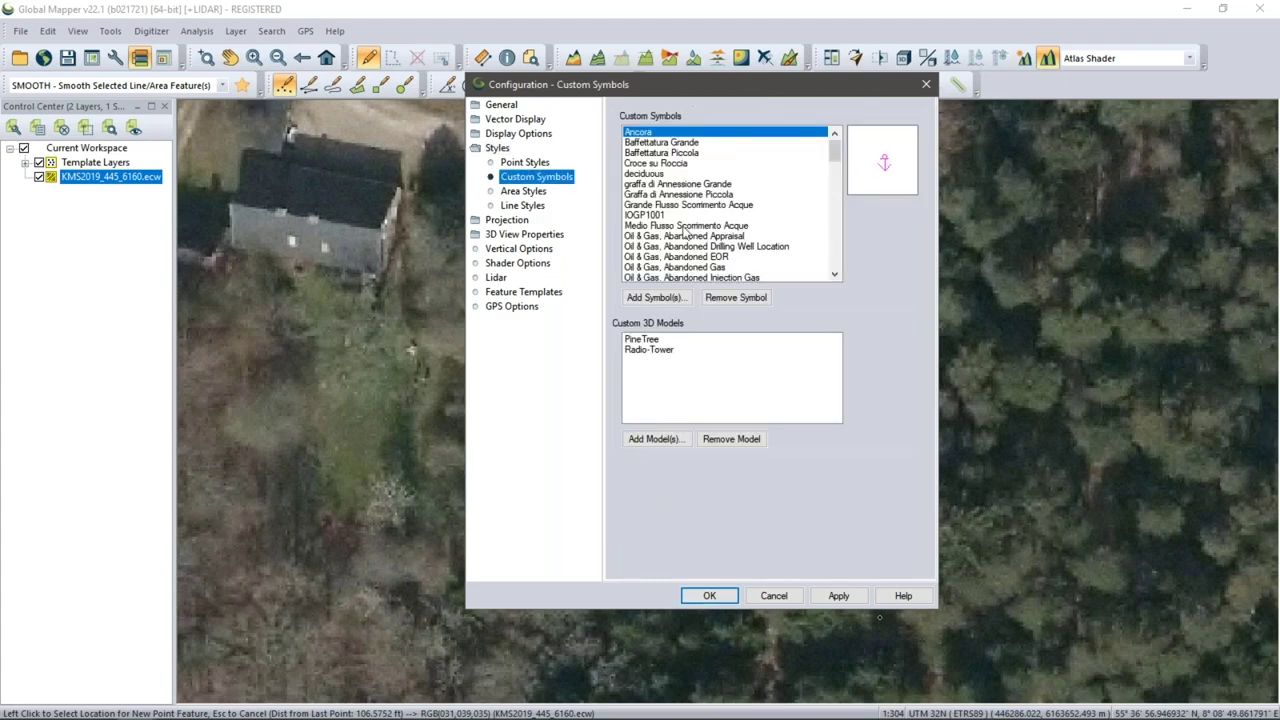
left_click_drag(838, 158, 838, 256)
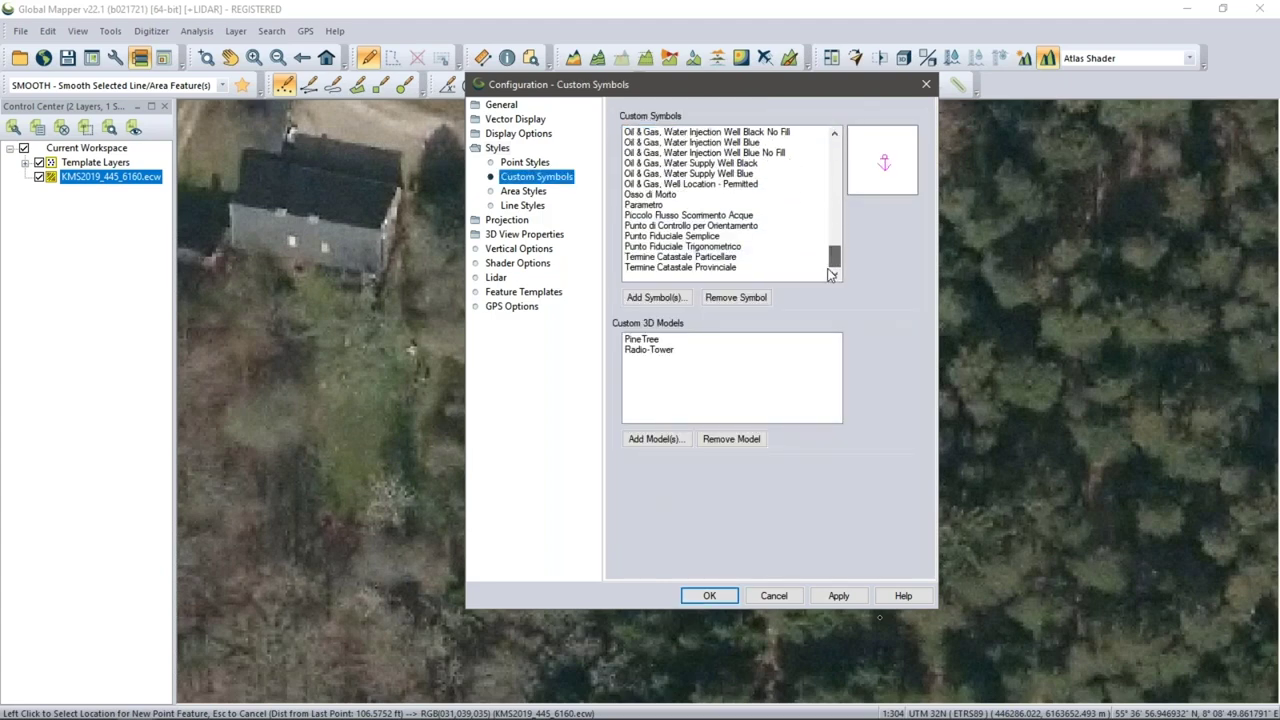
left_click(525, 163)
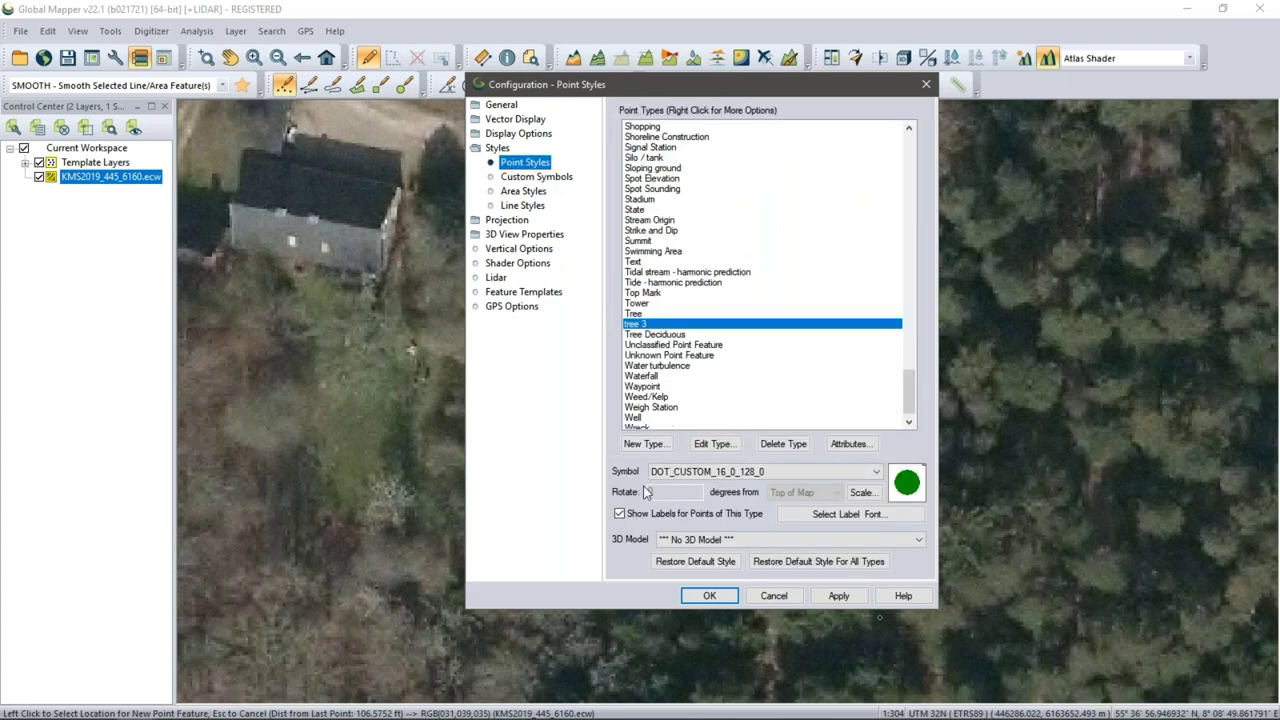
left_click(712, 596)
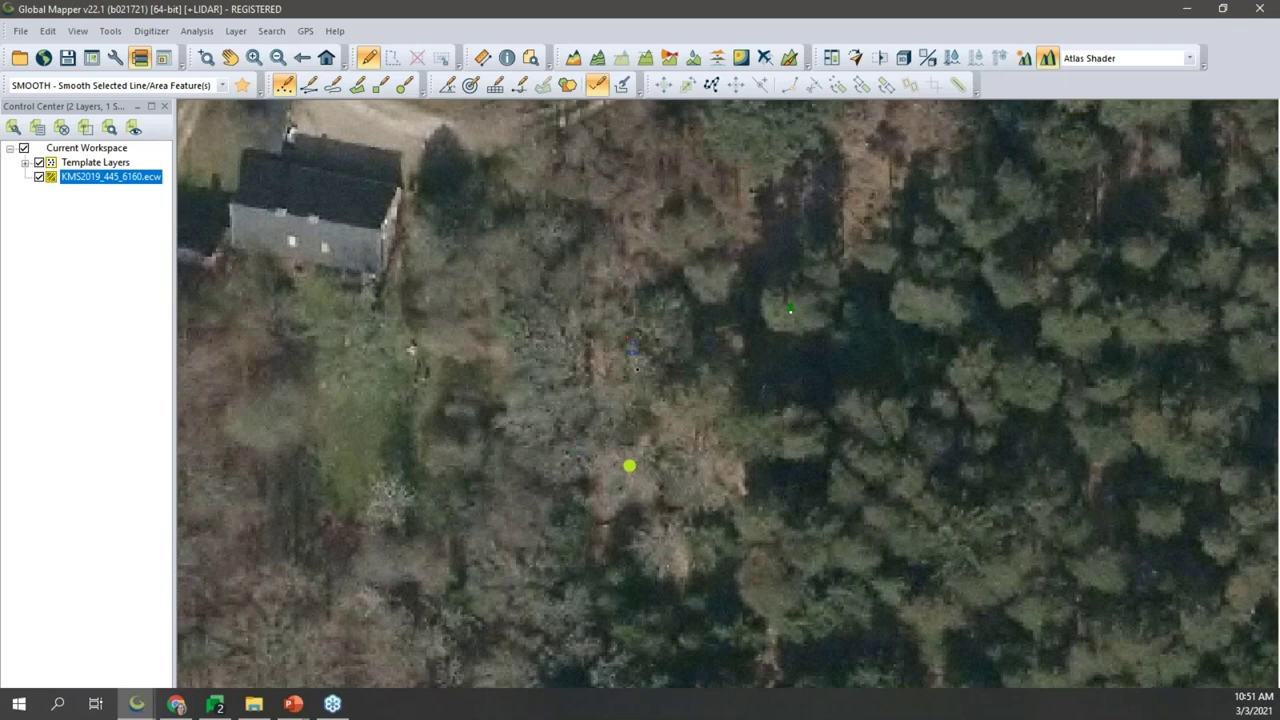
Step: Hide the KMS2019_445_6160.ecw imagery and switch to the PowerPoint slide show with the agenda
key("space")
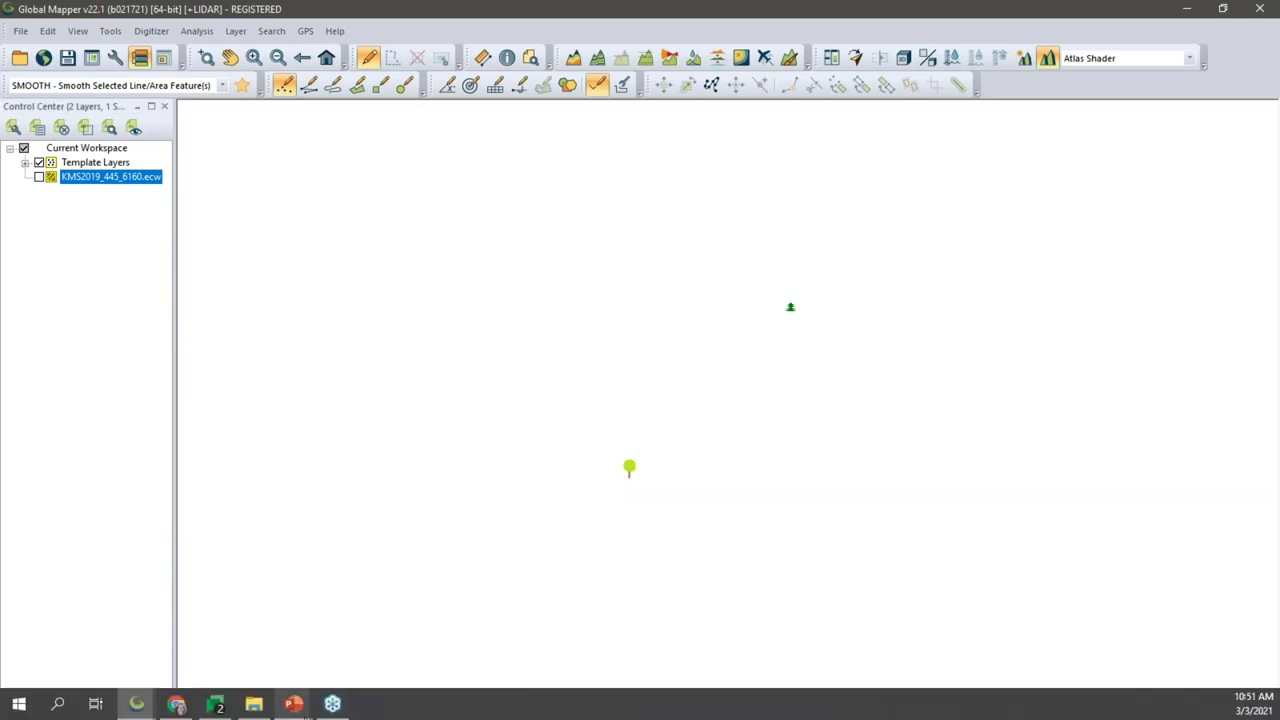
mouse_move(303, 710)
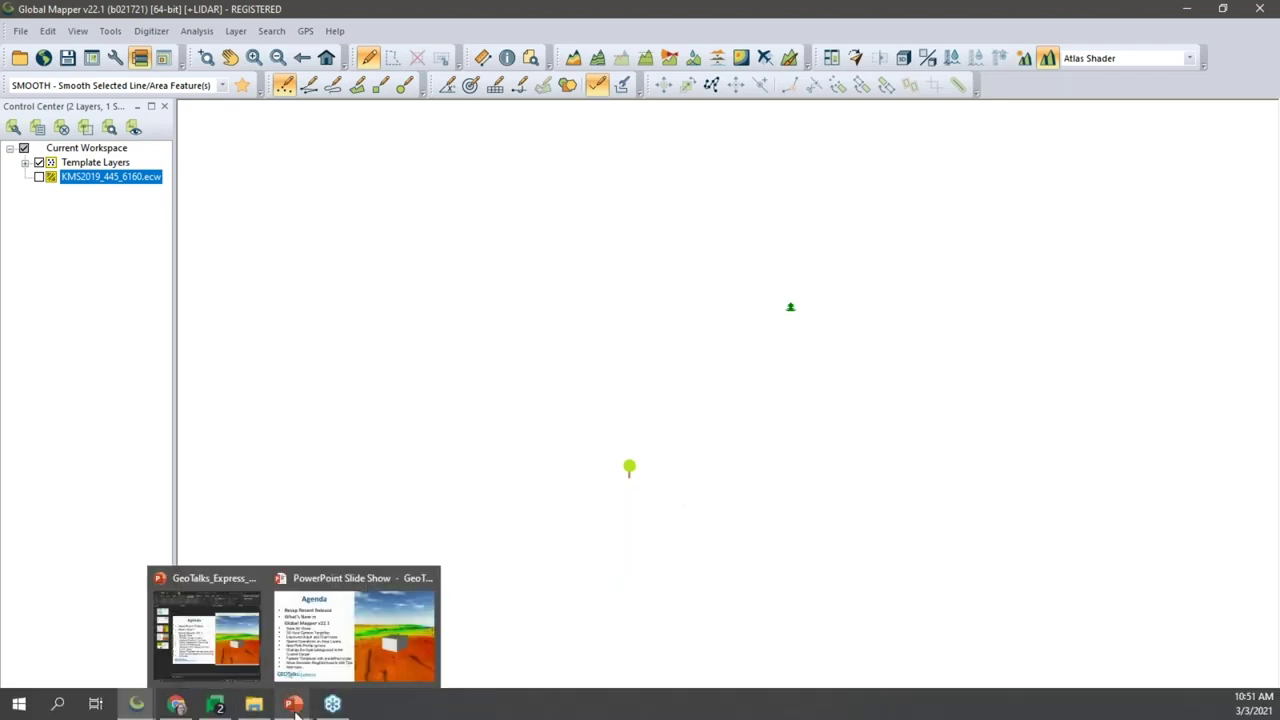
left_click(322, 660)
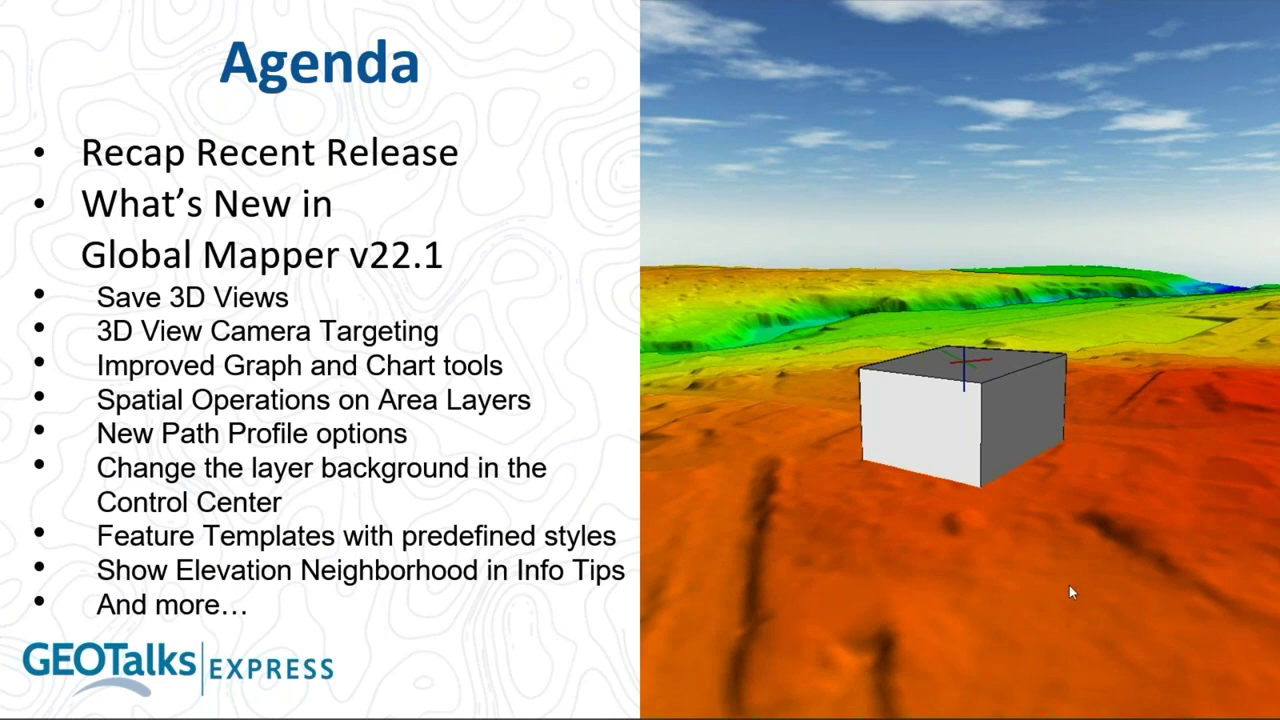
Step: Switch to the Global Mapper window with the terrain data and close its path profile
mouse_move(1069, 716)
mouse_move(228, 703)
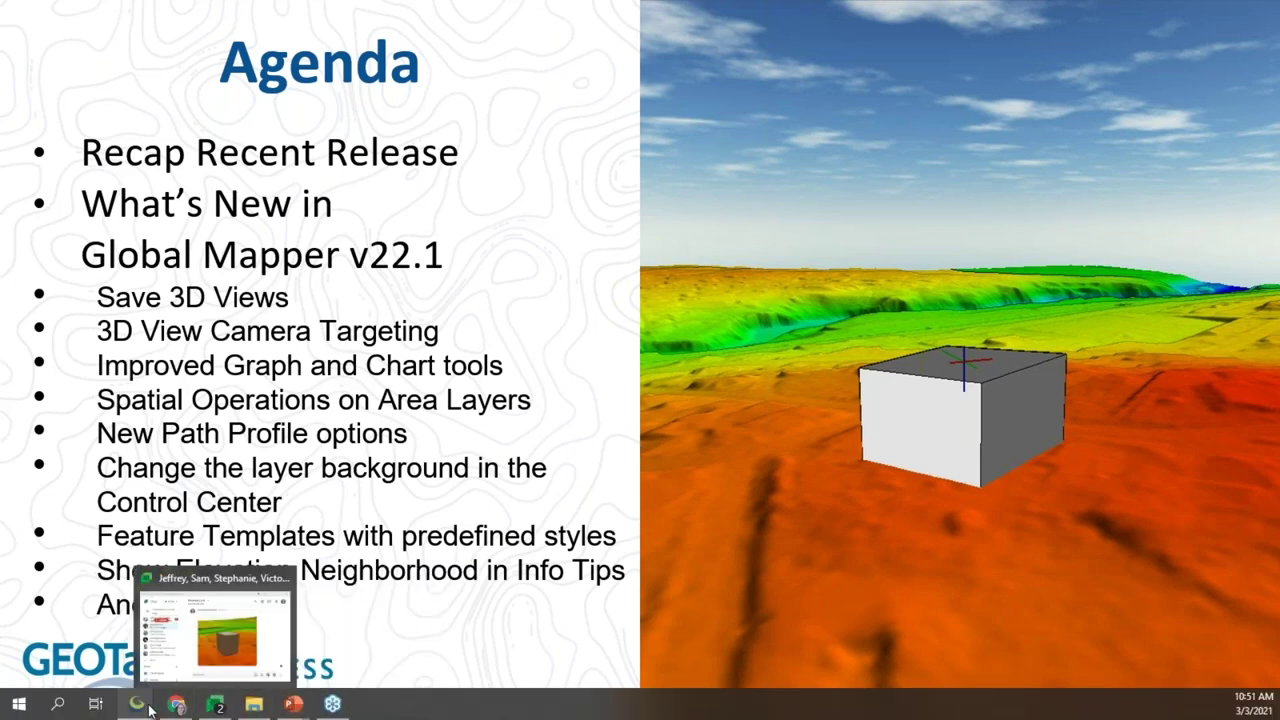
mouse_move(137, 703)
left_click(424, 641)
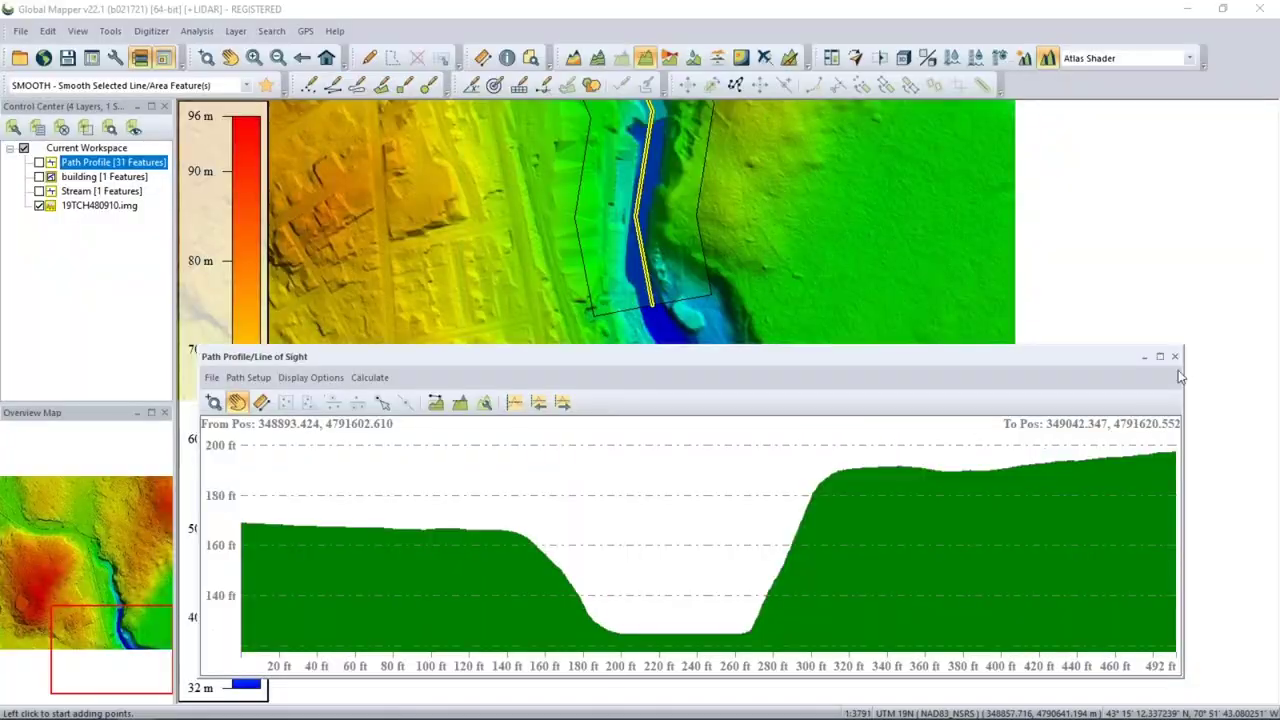
left_click(1180, 352)
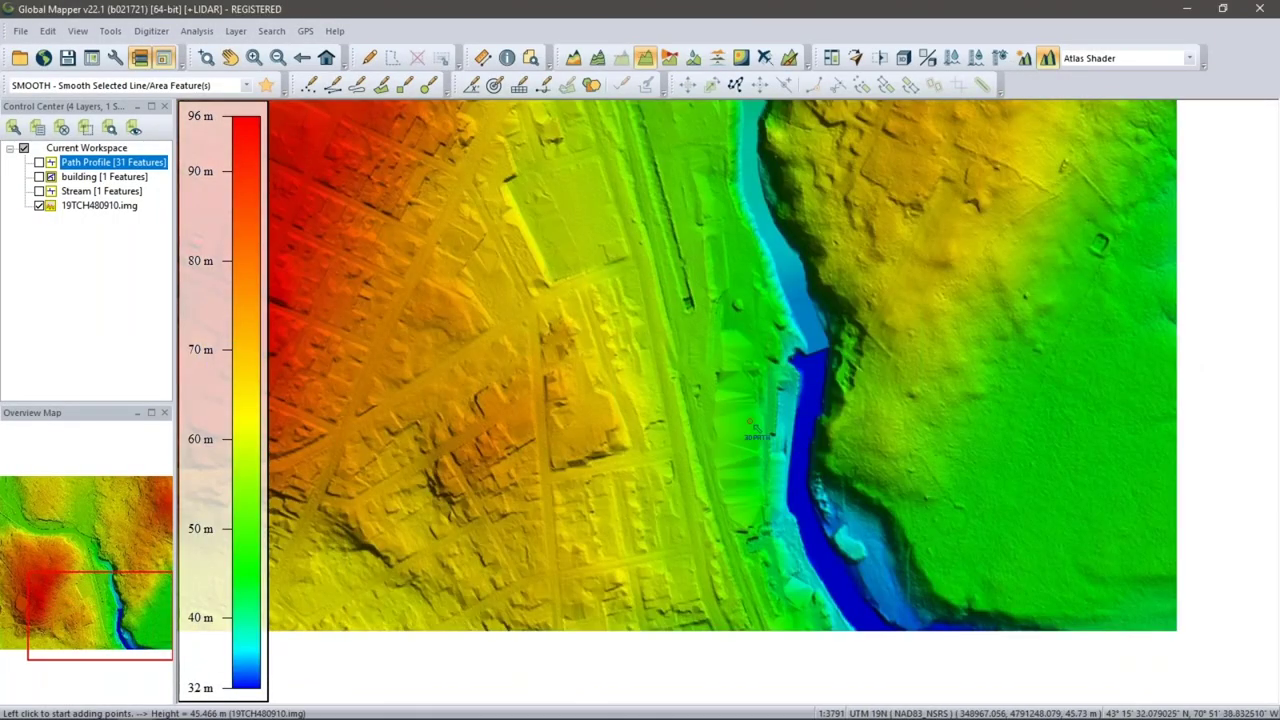
Step: Turn off Include Raster/Image Color Value in the info tips configuration
scroll(757, 432, "up", 1)
key("Up")
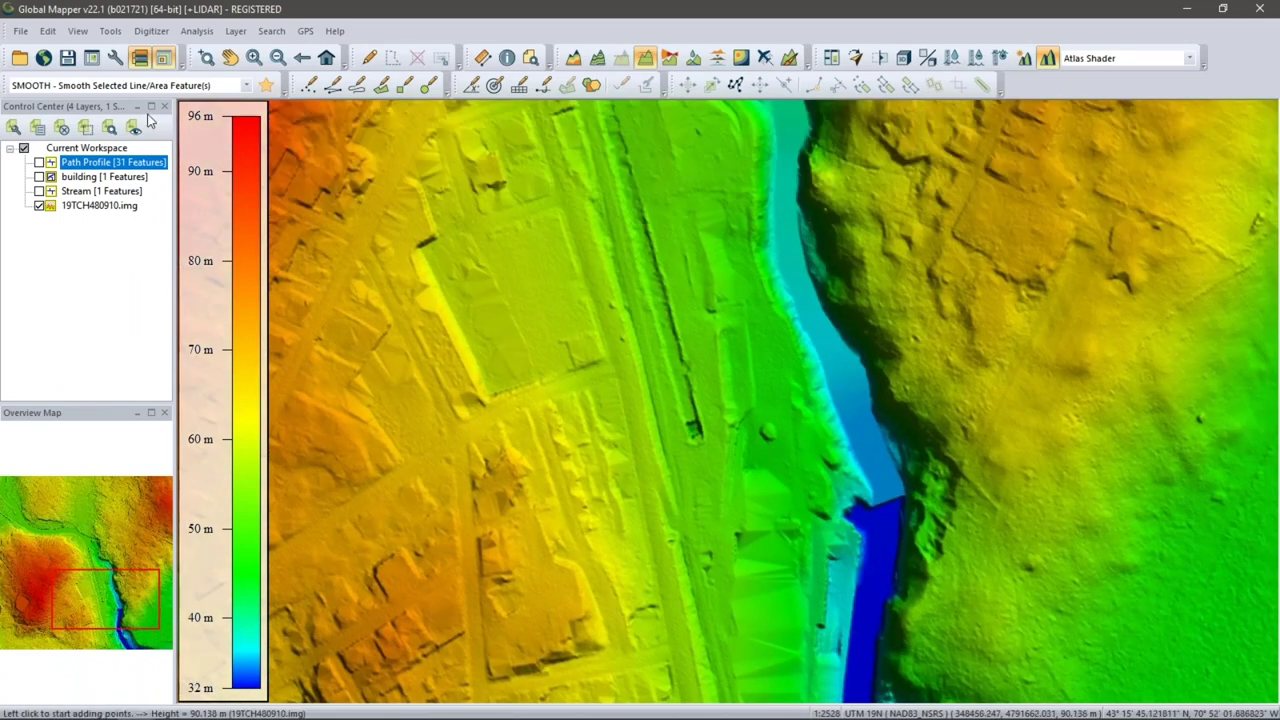
left_click(77, 38)
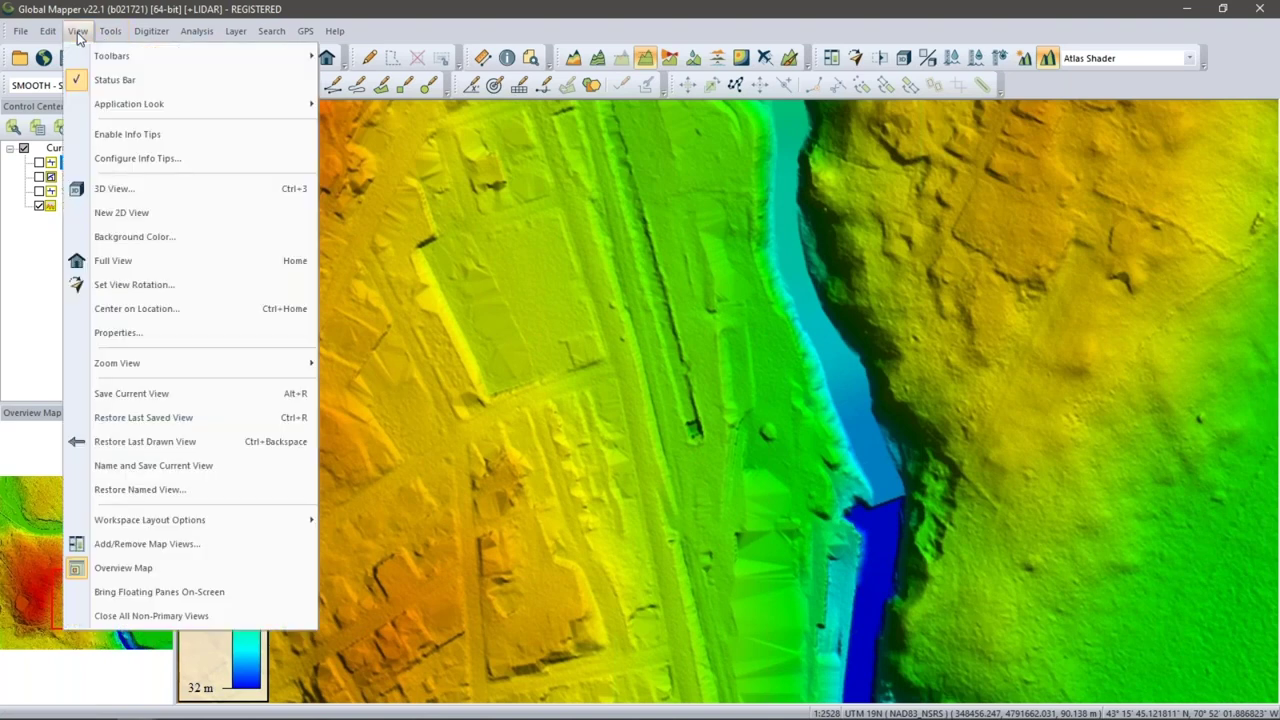
left_click(143, 161)
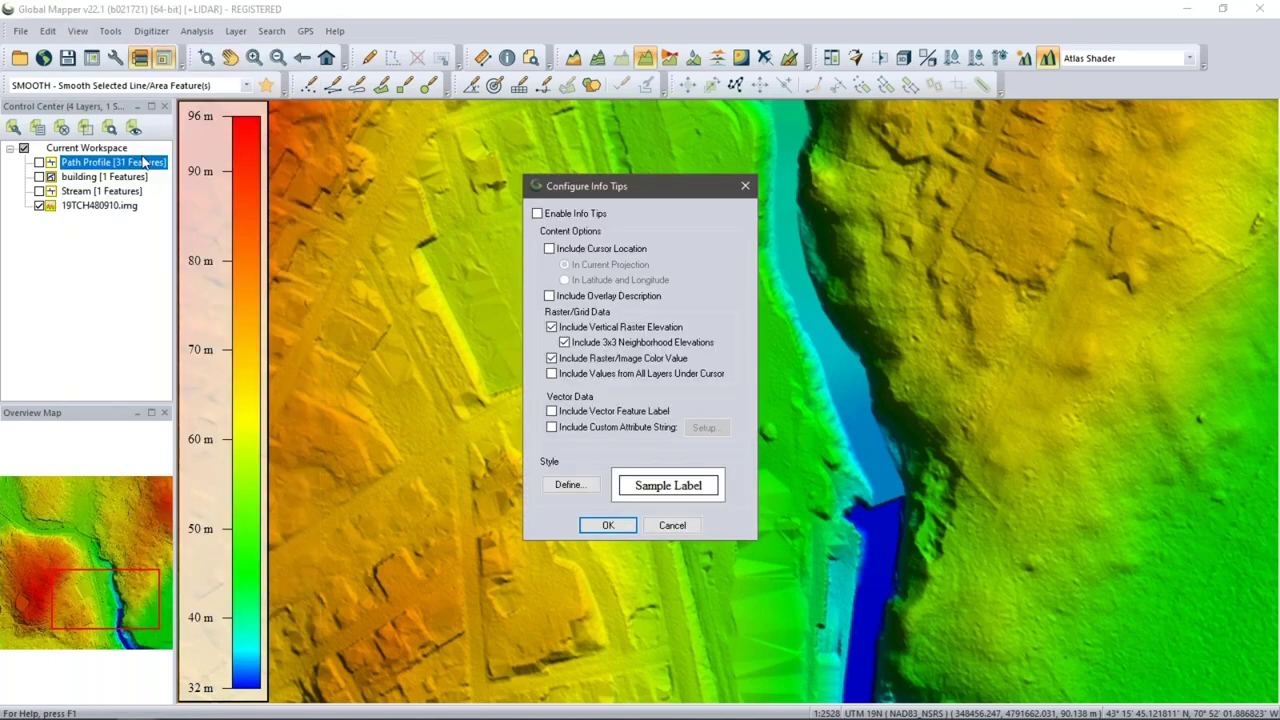
left_click(552, 358)
left_click(606, 526)
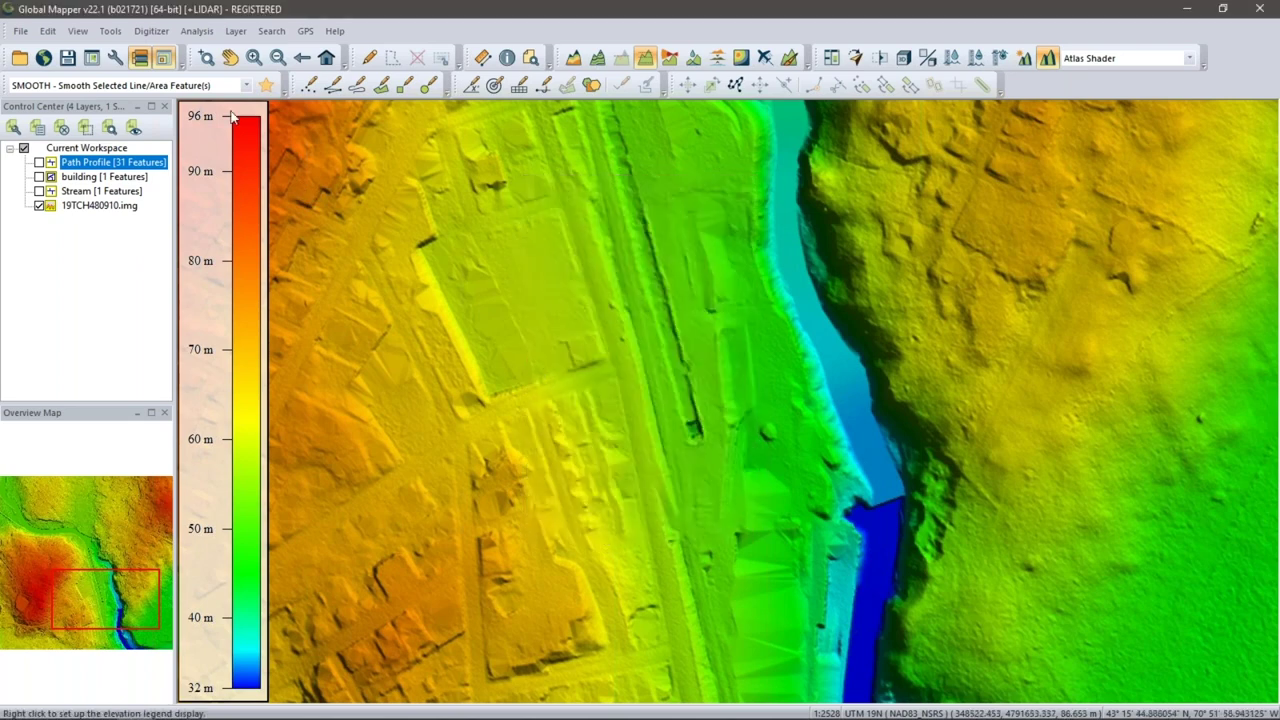
Step: Enable info tips to read the neighborhood elevations on the terrain, and change the terrain's shading to Slope Shader
left_click(77, 31)
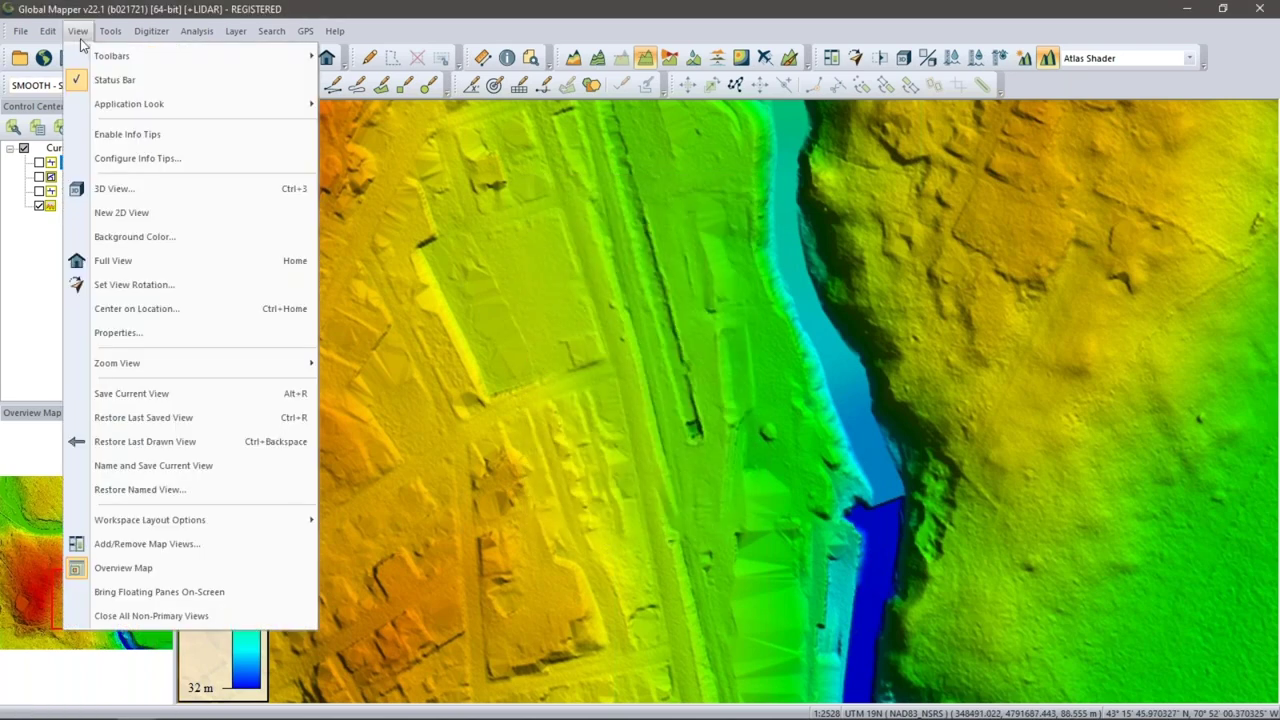
left_click(110, 128)
mouse_move(631, 358)
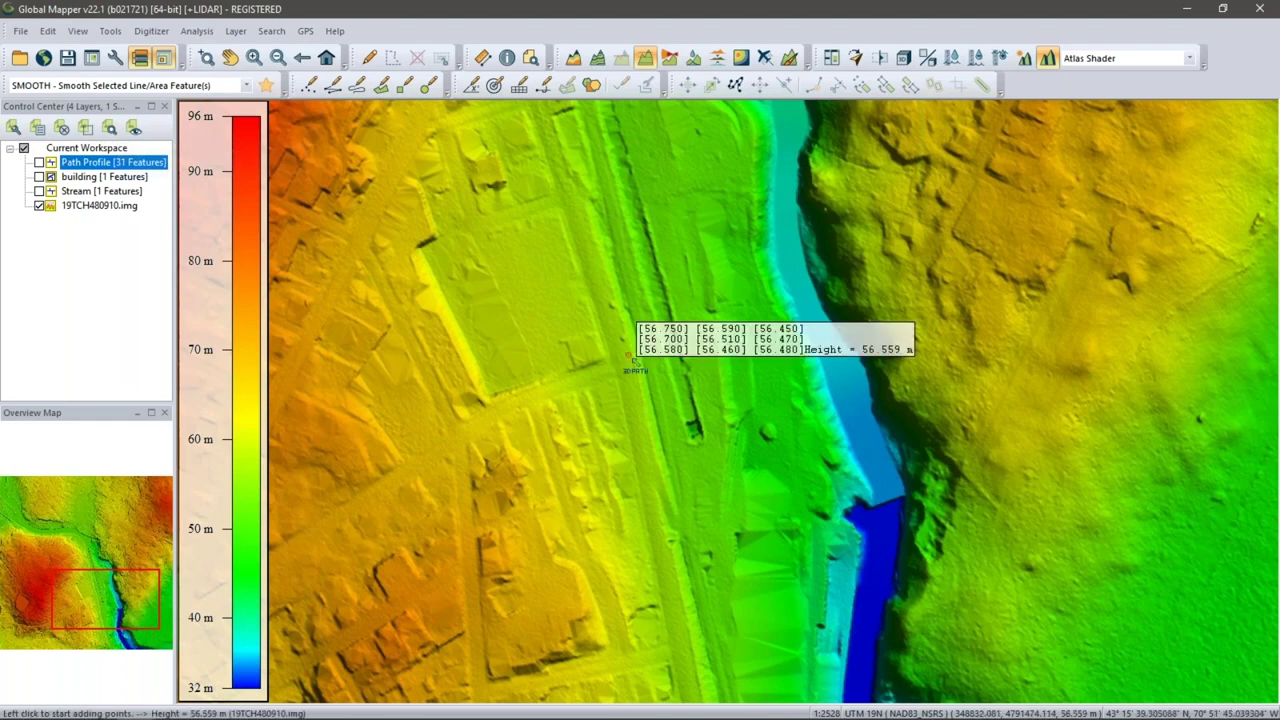
mouse_move(808, 369)
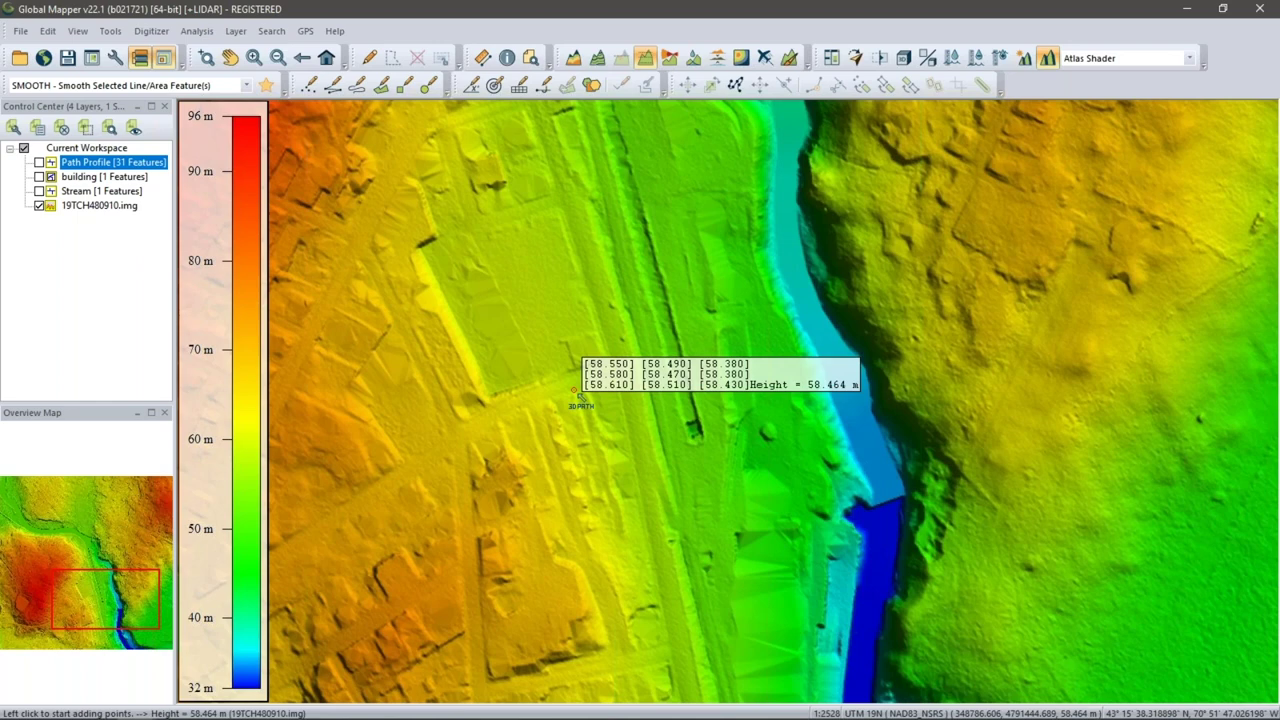
left_click(1108, 60)
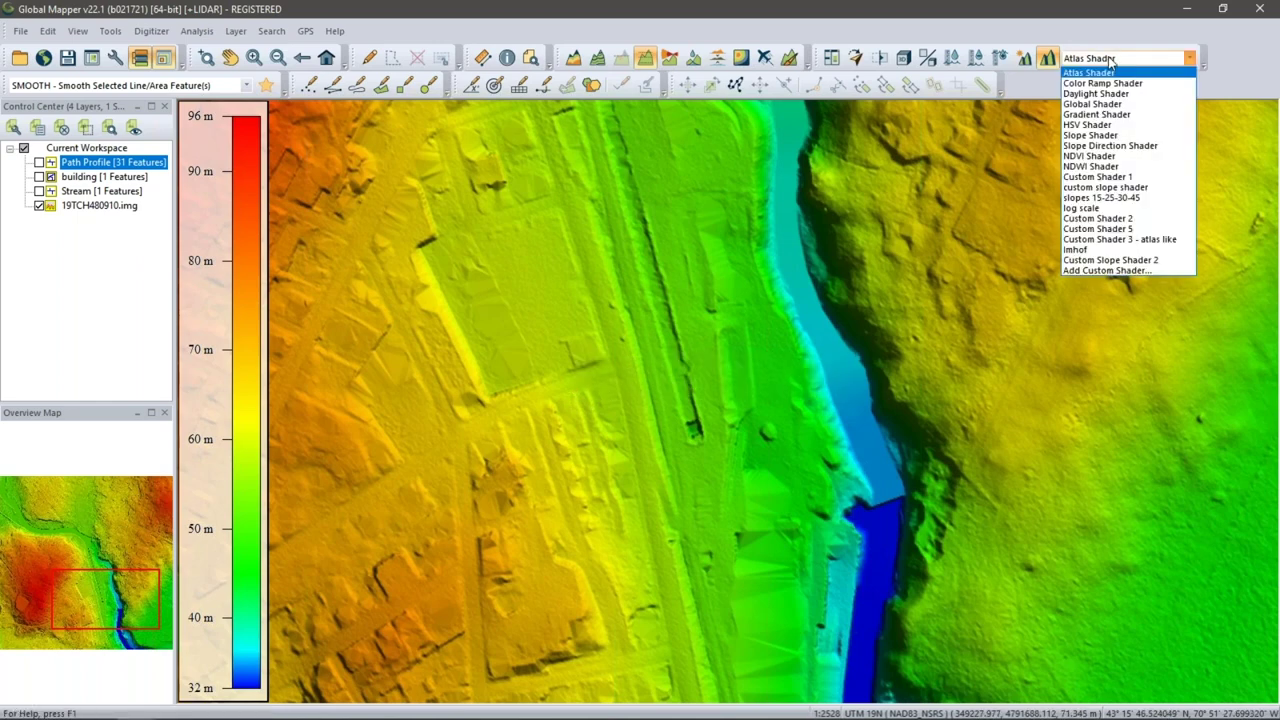
left_click(1103, 138)
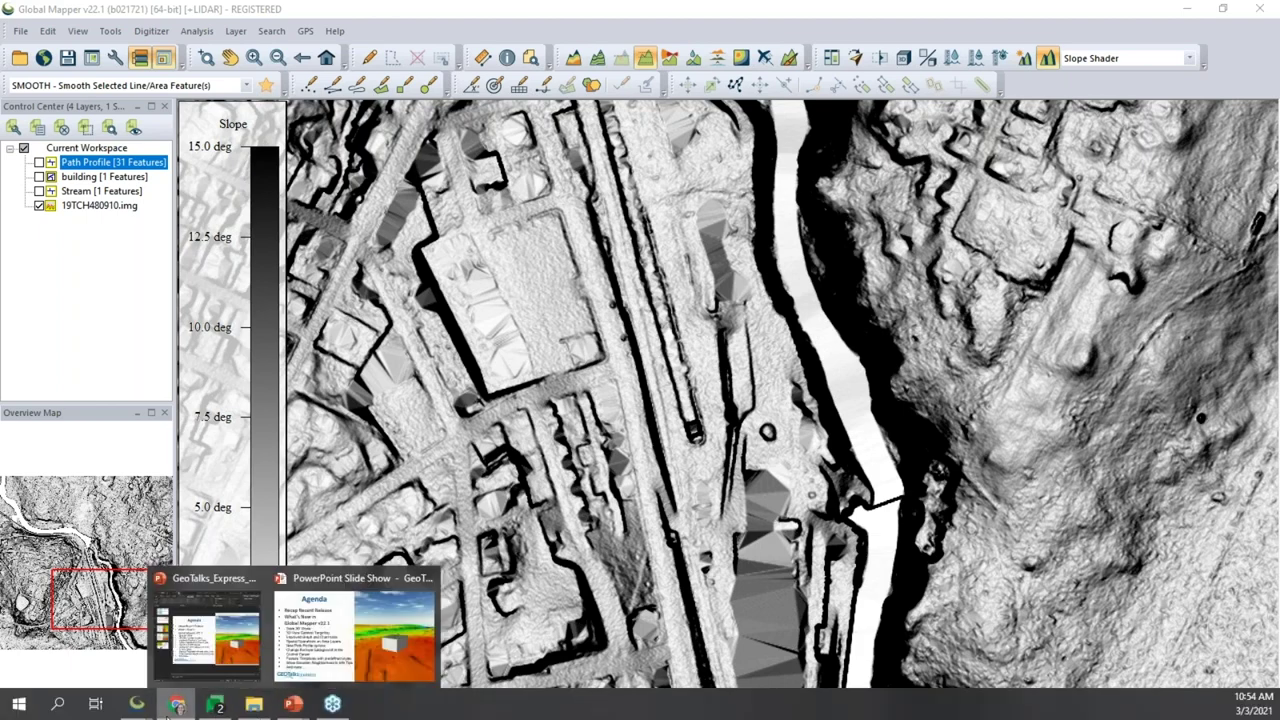
Step: Switch to the Global Mapper window with the lidar point cloud and open the feature information of an unclassified lidar point
mouse_move(176, 704)
mouse_move(137, 704)
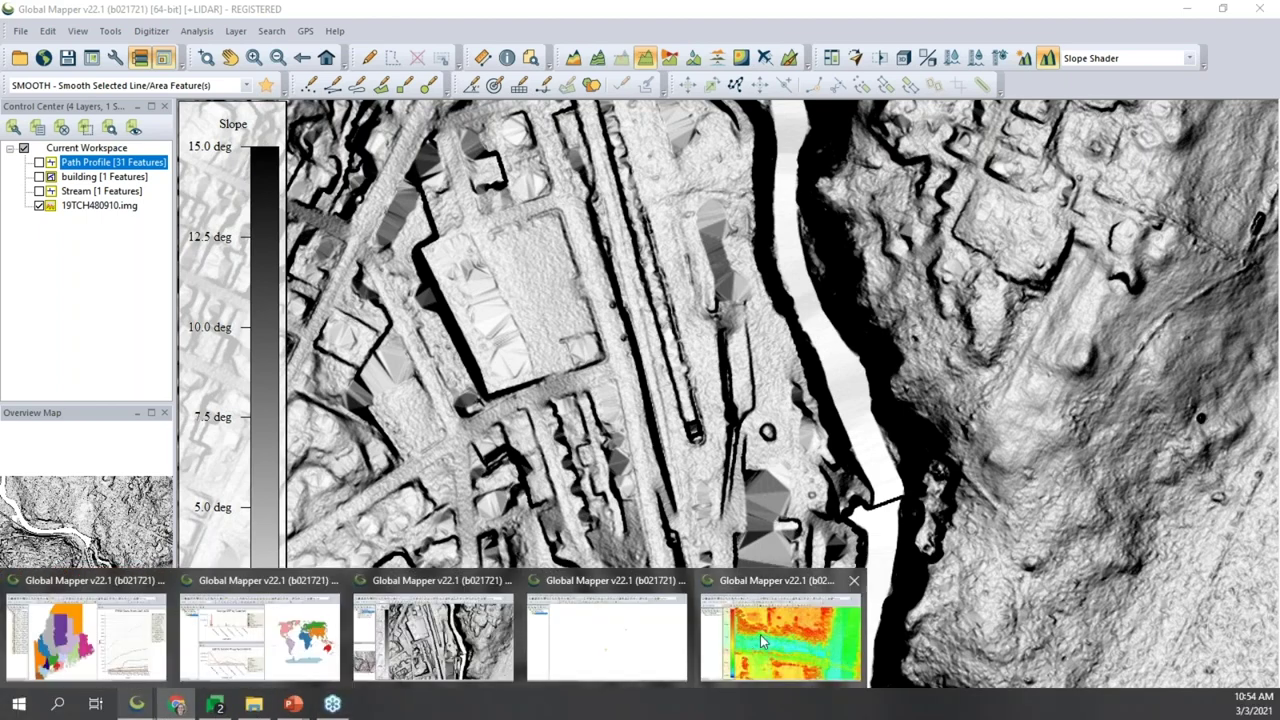
mouse_move(760, 640)
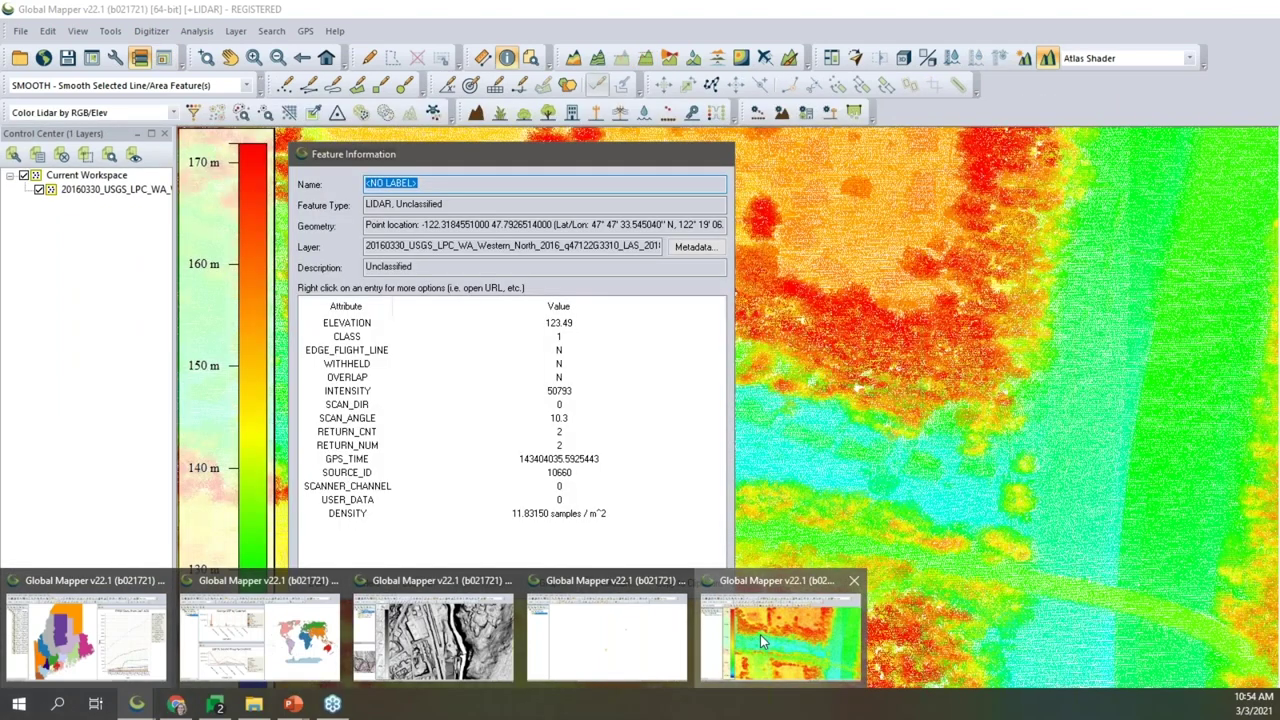
left_click(760, 634)
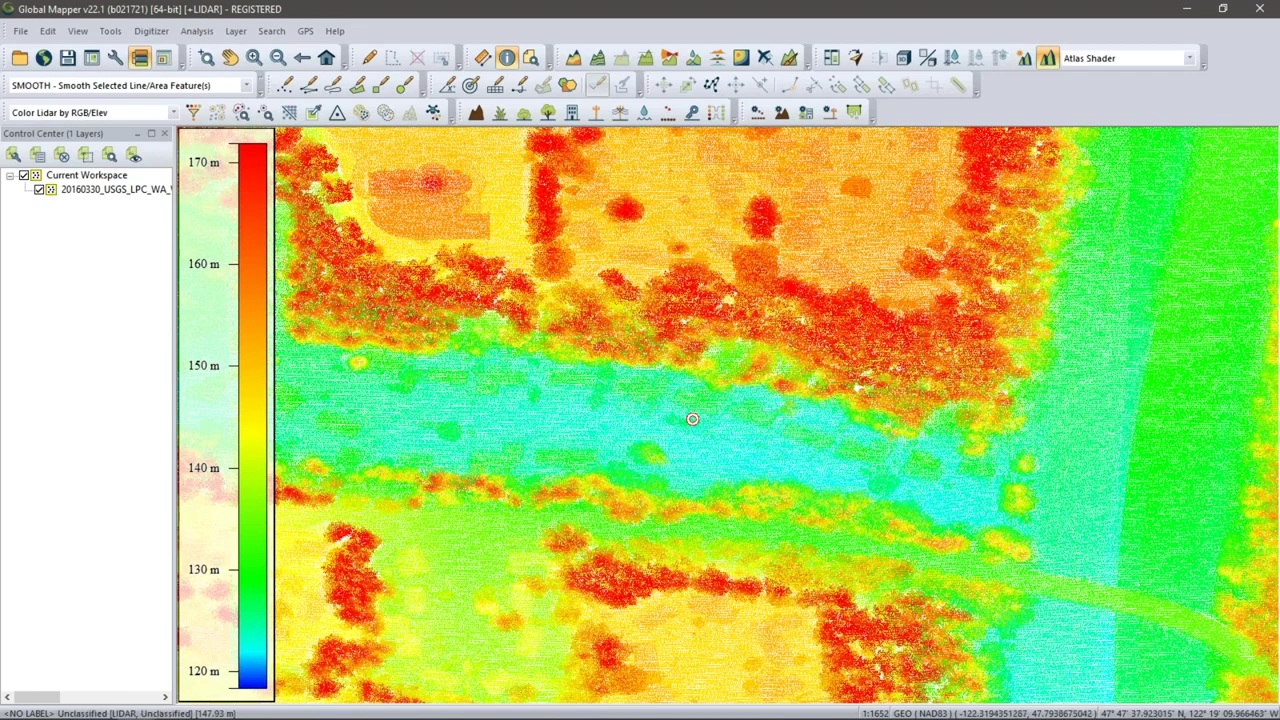
left_click(470, 84)
left_click(507, 57)
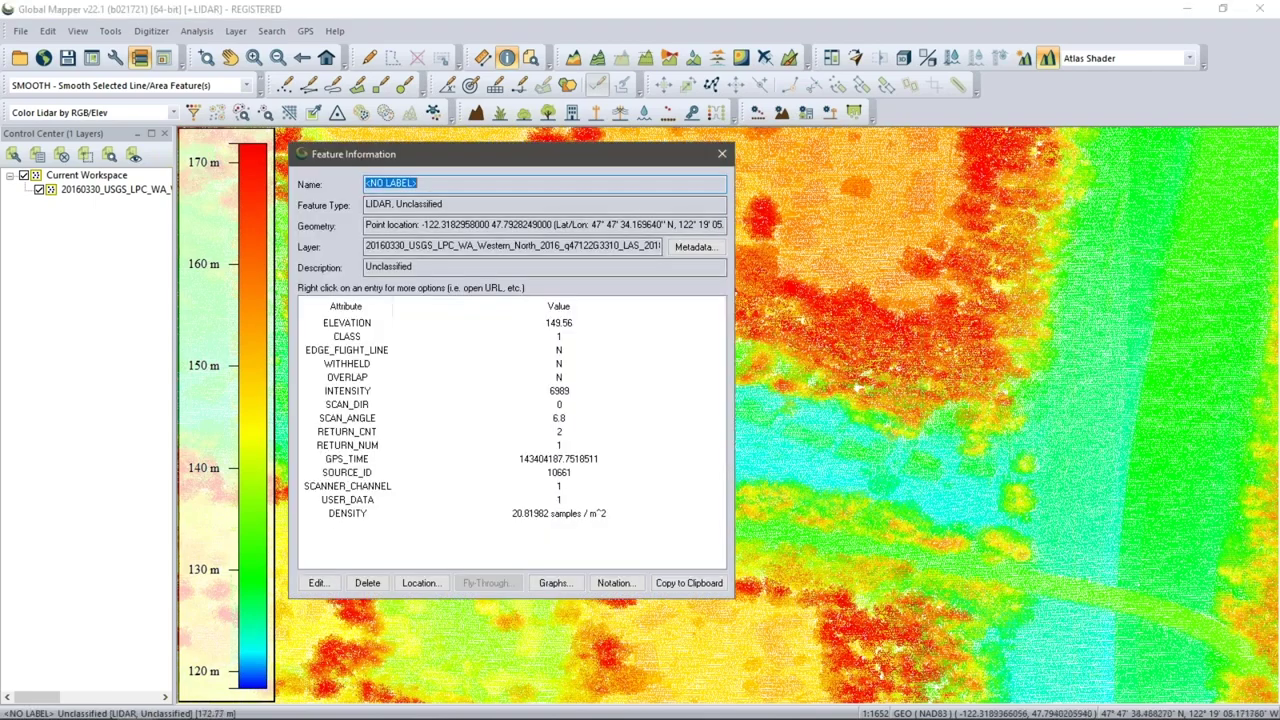
left_click_drag(605, 161, 522, 176)
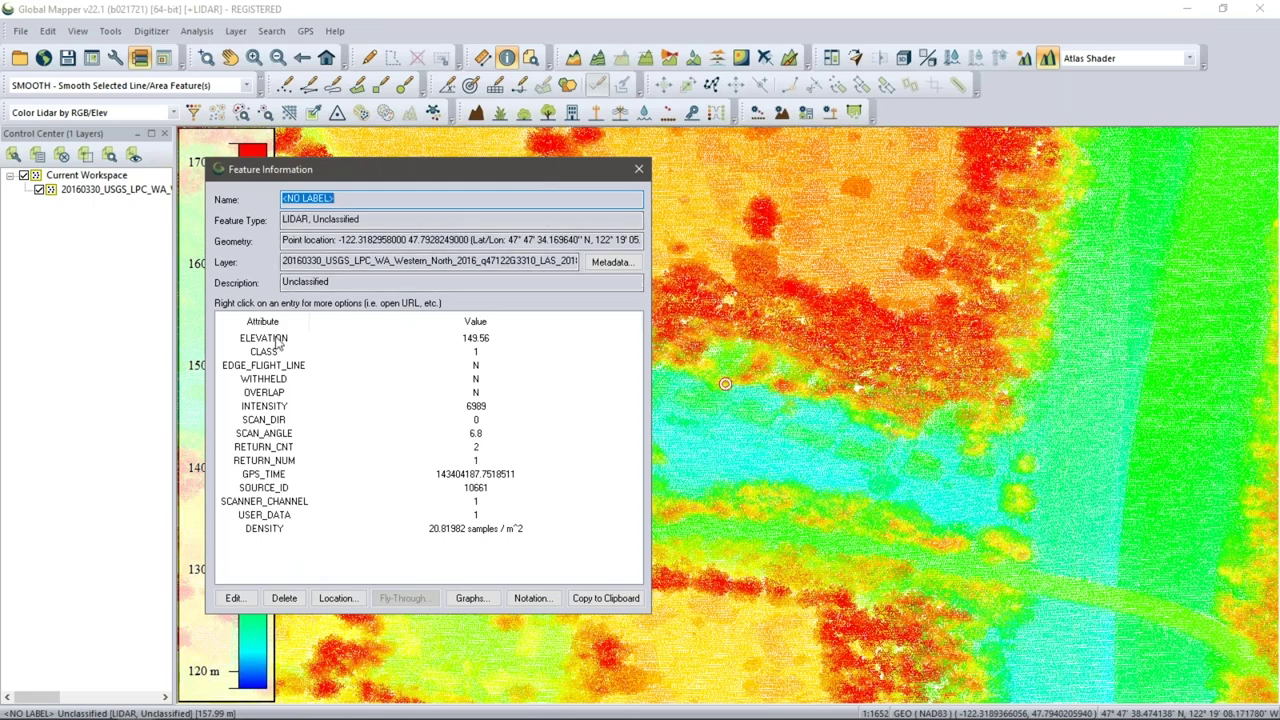
Step: Examine the lidar point's attributes, particularly INTENSITY and DENSITY
left_click(297, 367)
left_click(318, 406)
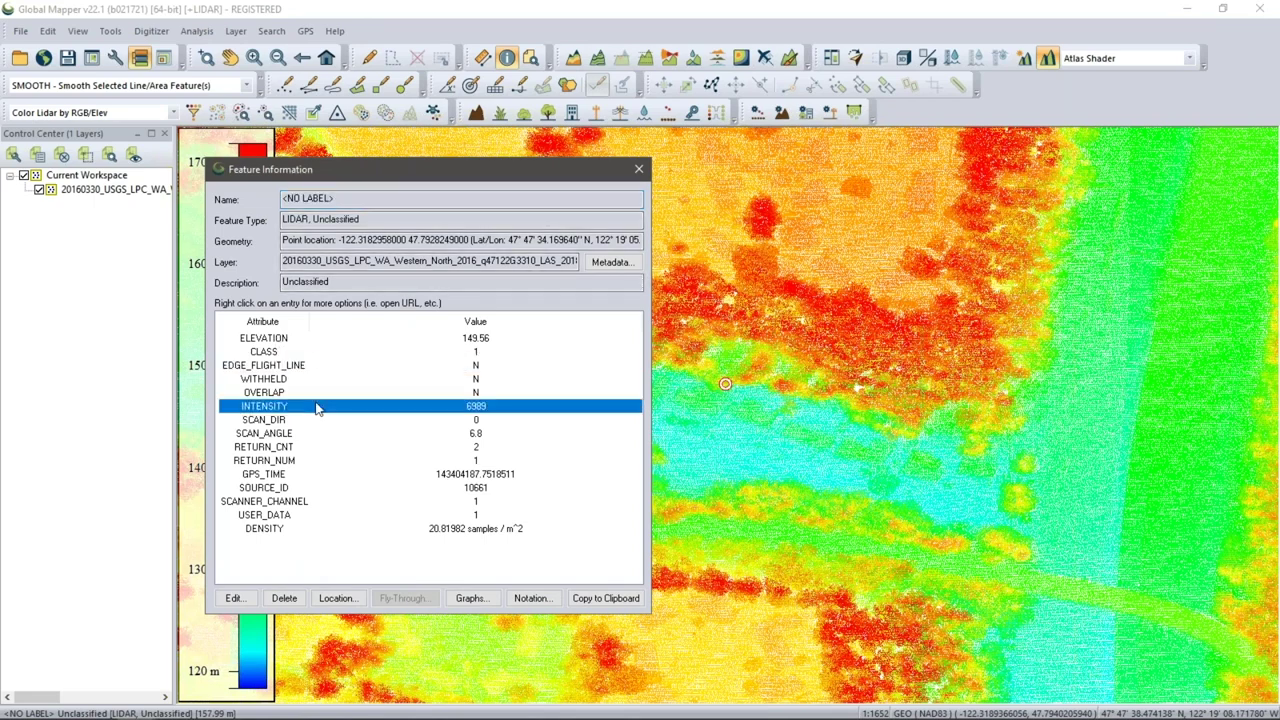
left_click(333, 540)
left_click(332, 534)
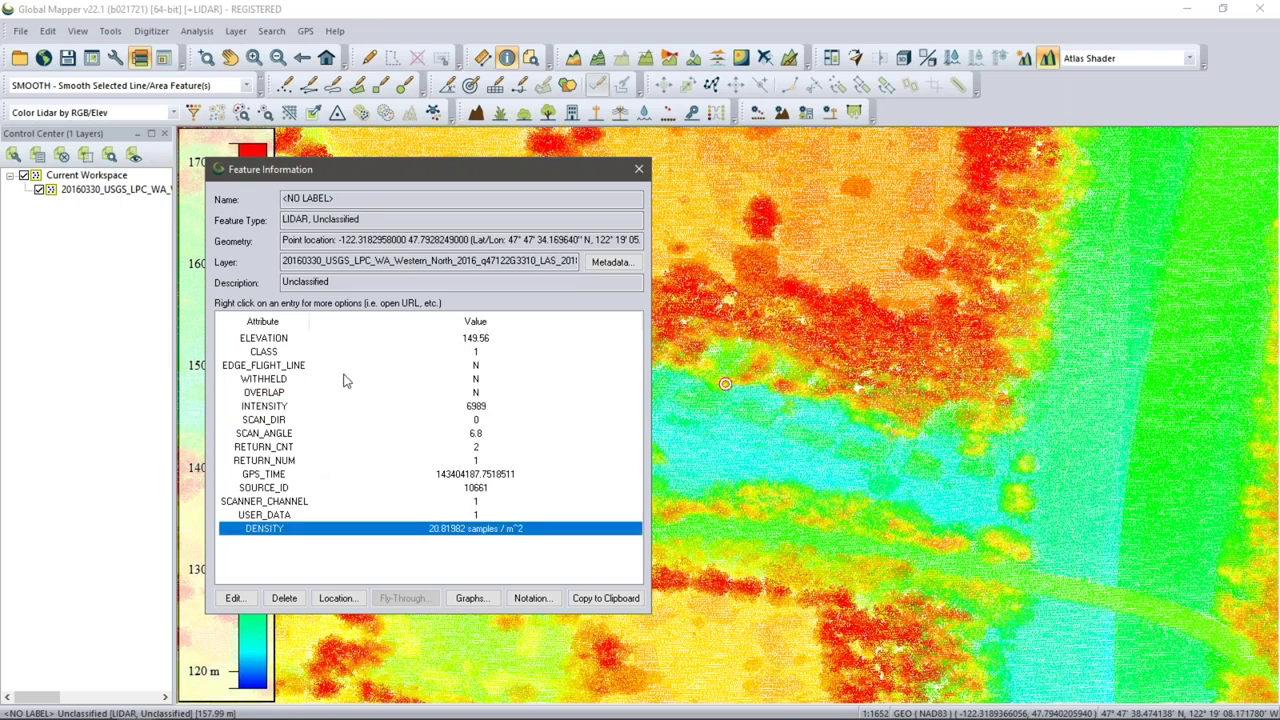
Step: Examine the lidar layer's point density and statistics in its metadata, closing the metadata and feature information when finished
left_click(607, 264)
left_click_drag(450, 175, 956, 168)
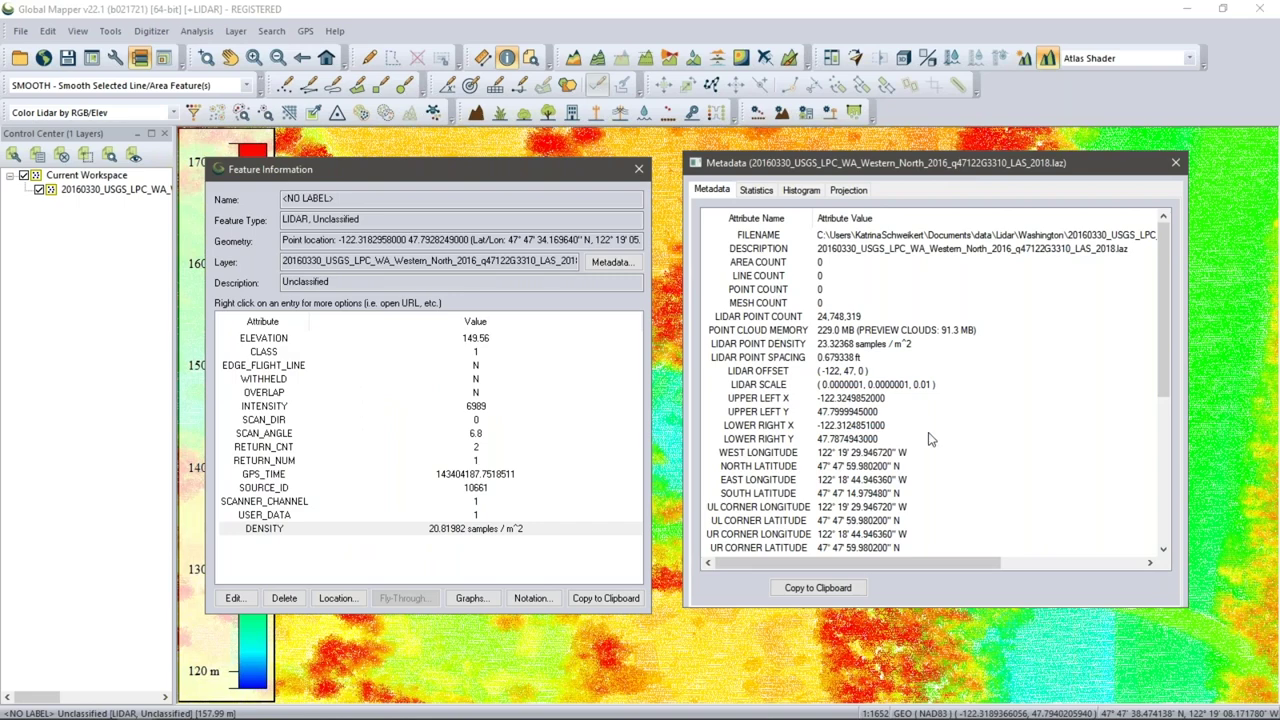
scroll(928, 440, "down", 3)
scroll(930, 435, "up", 1)
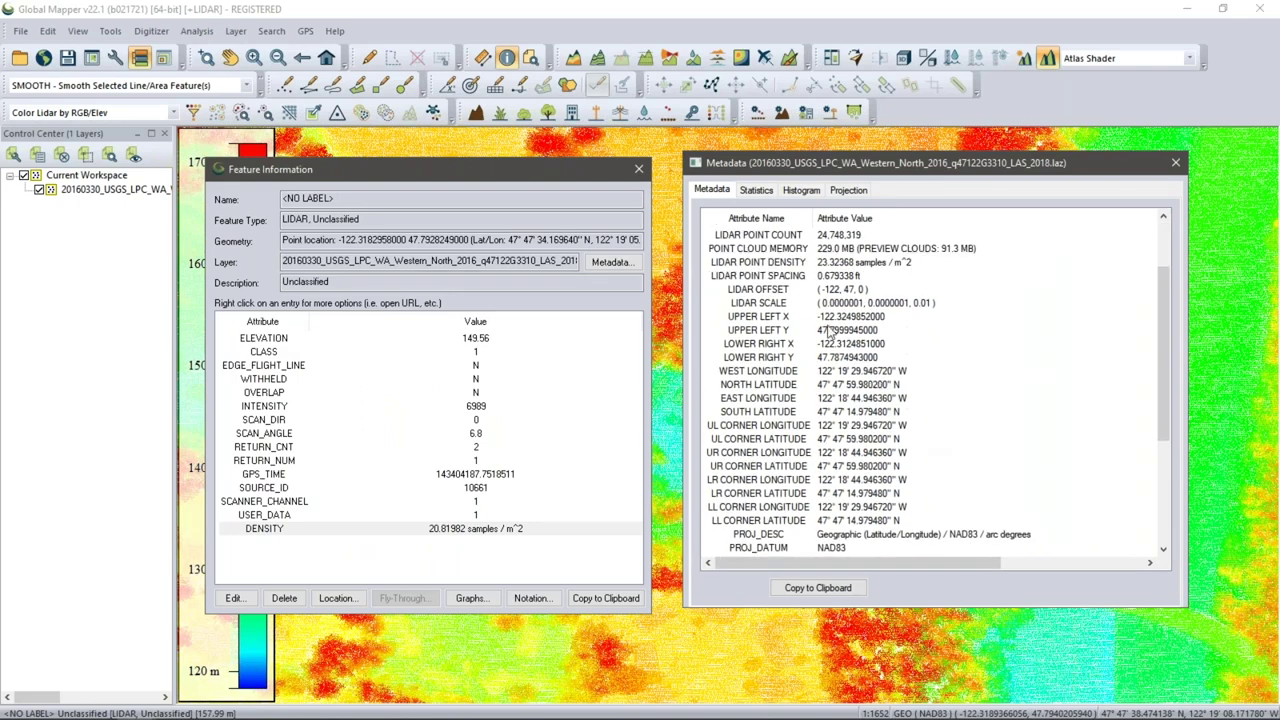
left_click(798, 262)
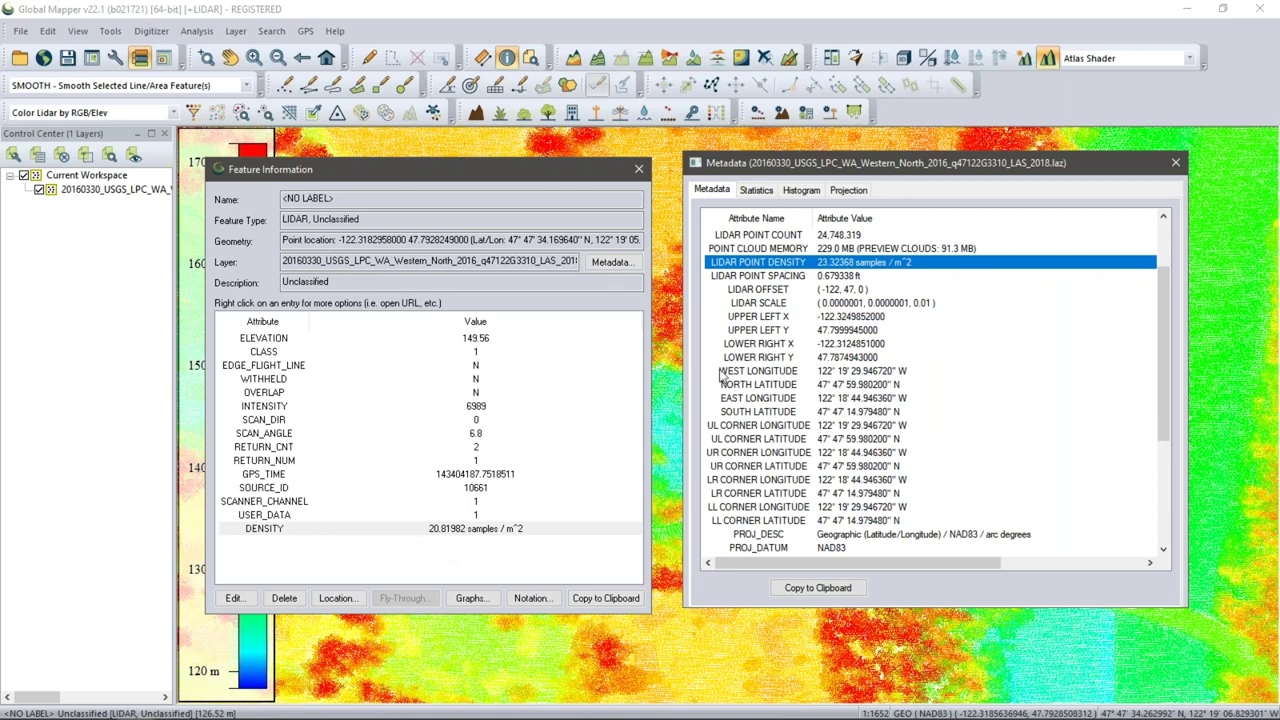
left_click(756, 191)
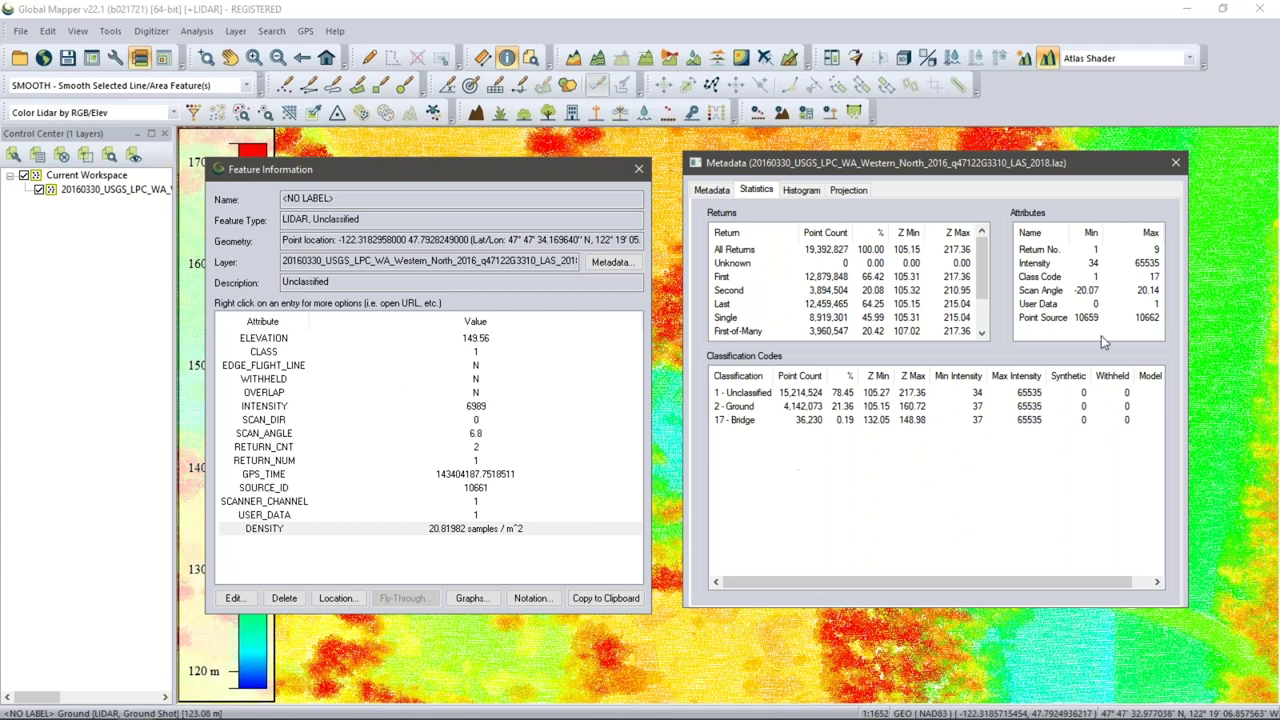
left_click(1177, 163)
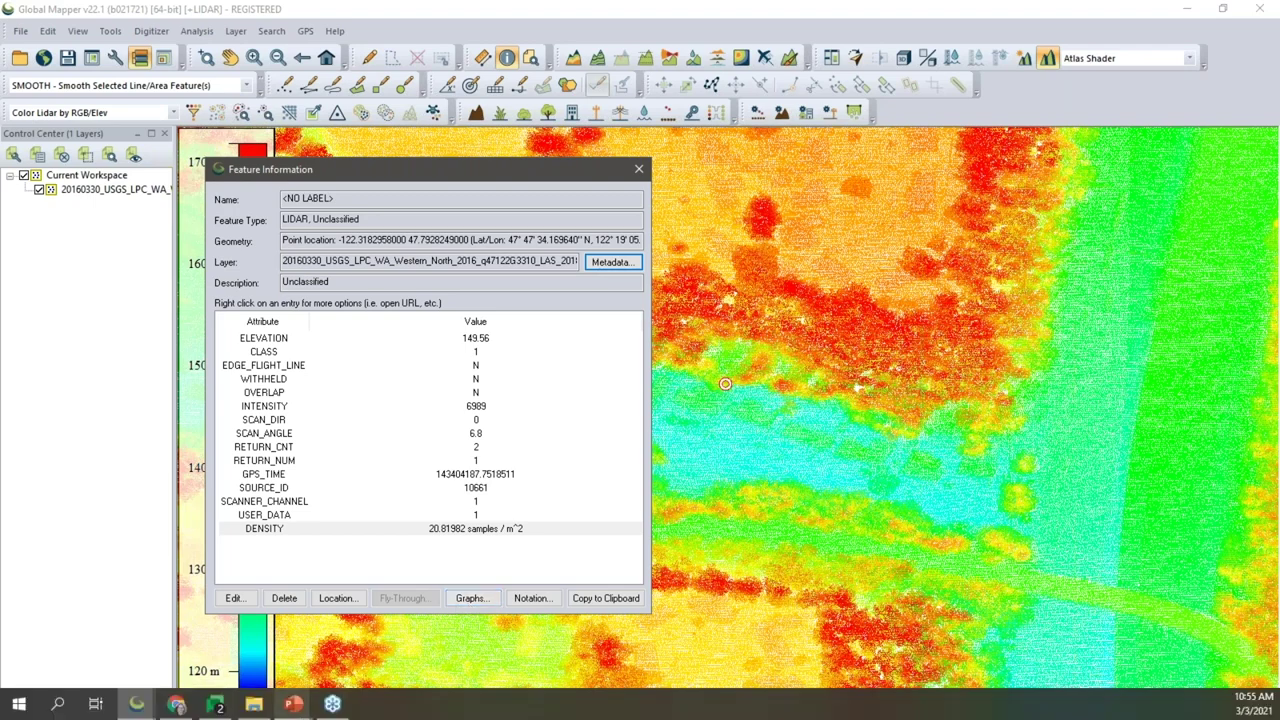
left_click(638, 170)
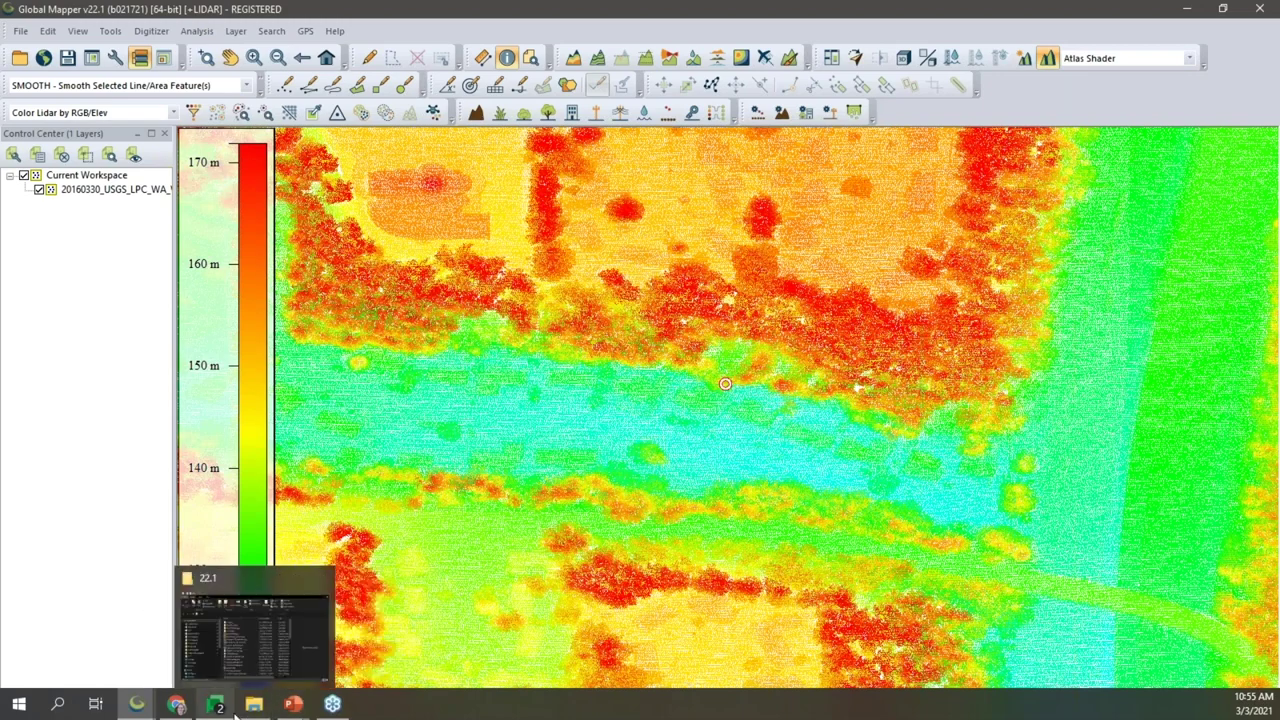
Step: Switch to the Global Mapper window with the Maine COVID map and open the feature information of Piscataquis County
mouse_move(135, 710)
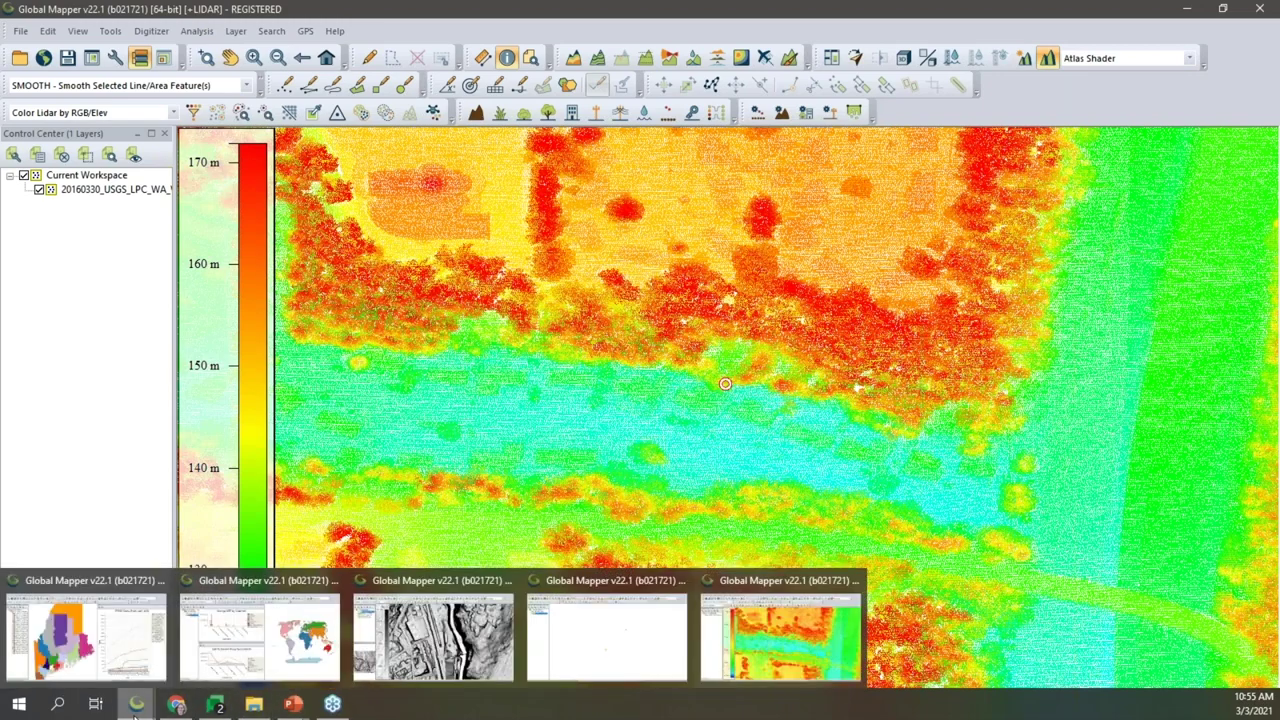
left_click(84, 640)
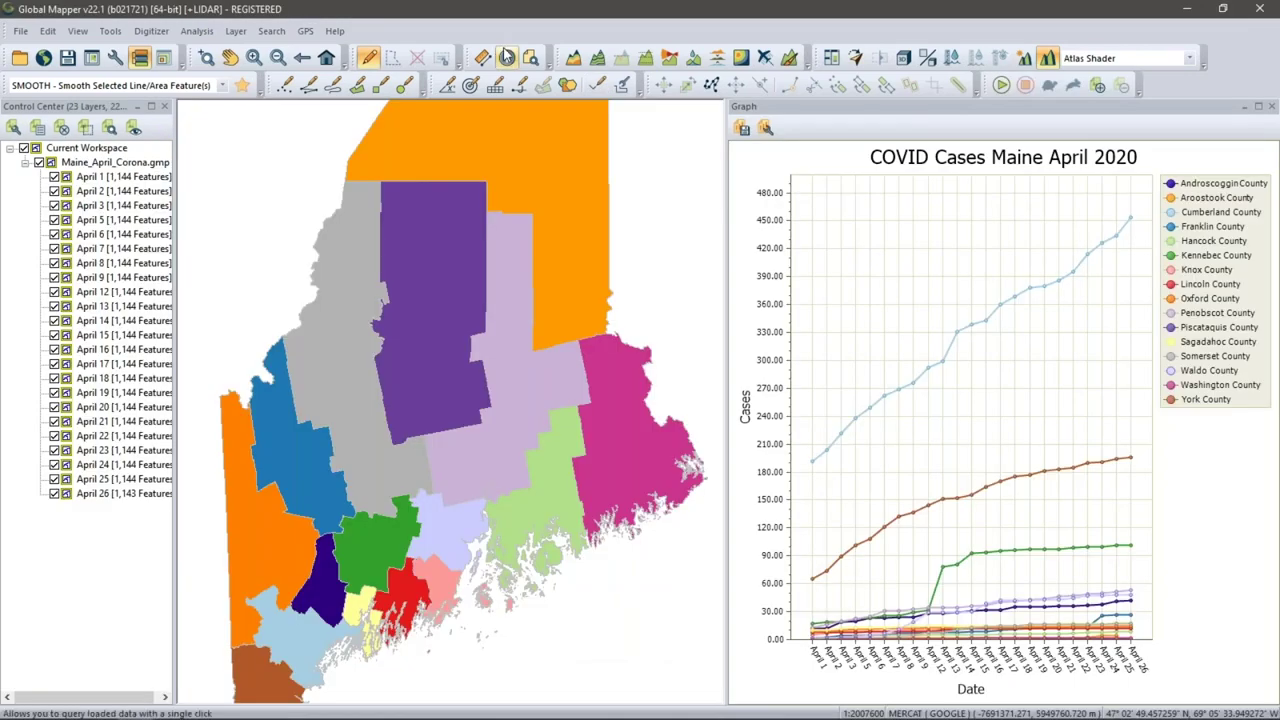
left_click(430, 376)
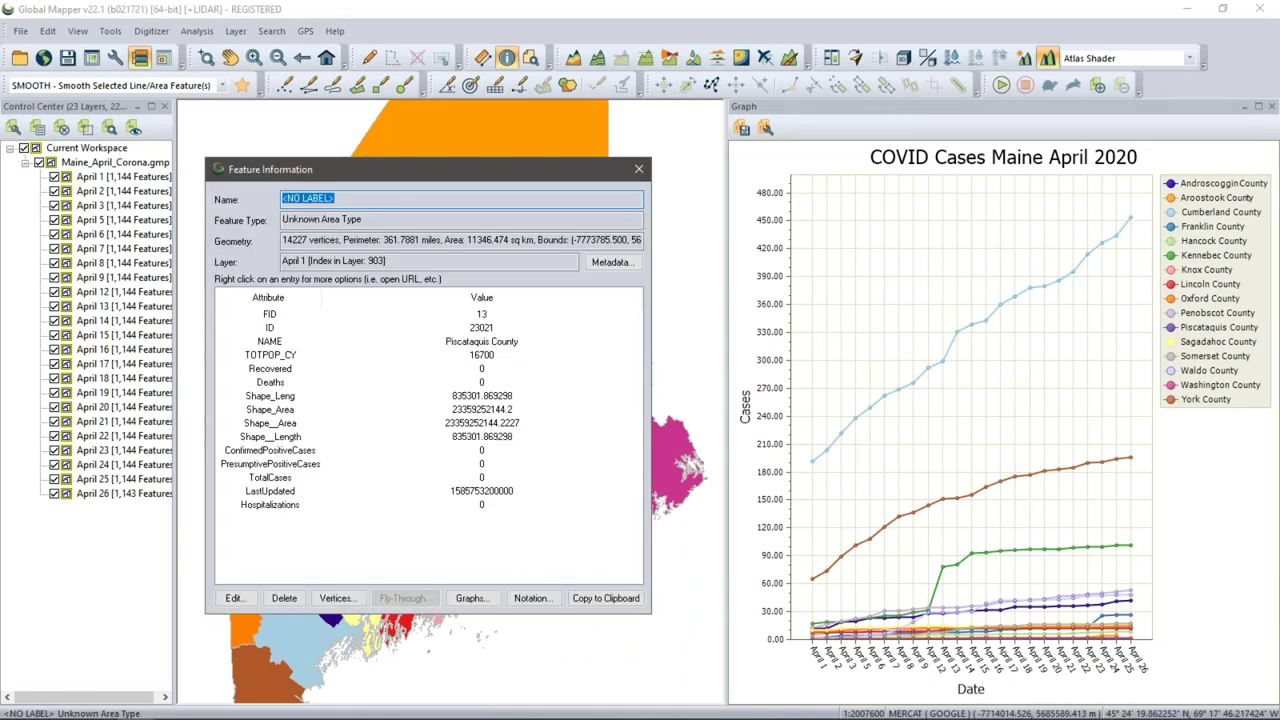
Step: Create a new graph for the selected county and set its type to Bar Graph
left_click(474, 598)
left_click_drag(443, 176, 820, 184)
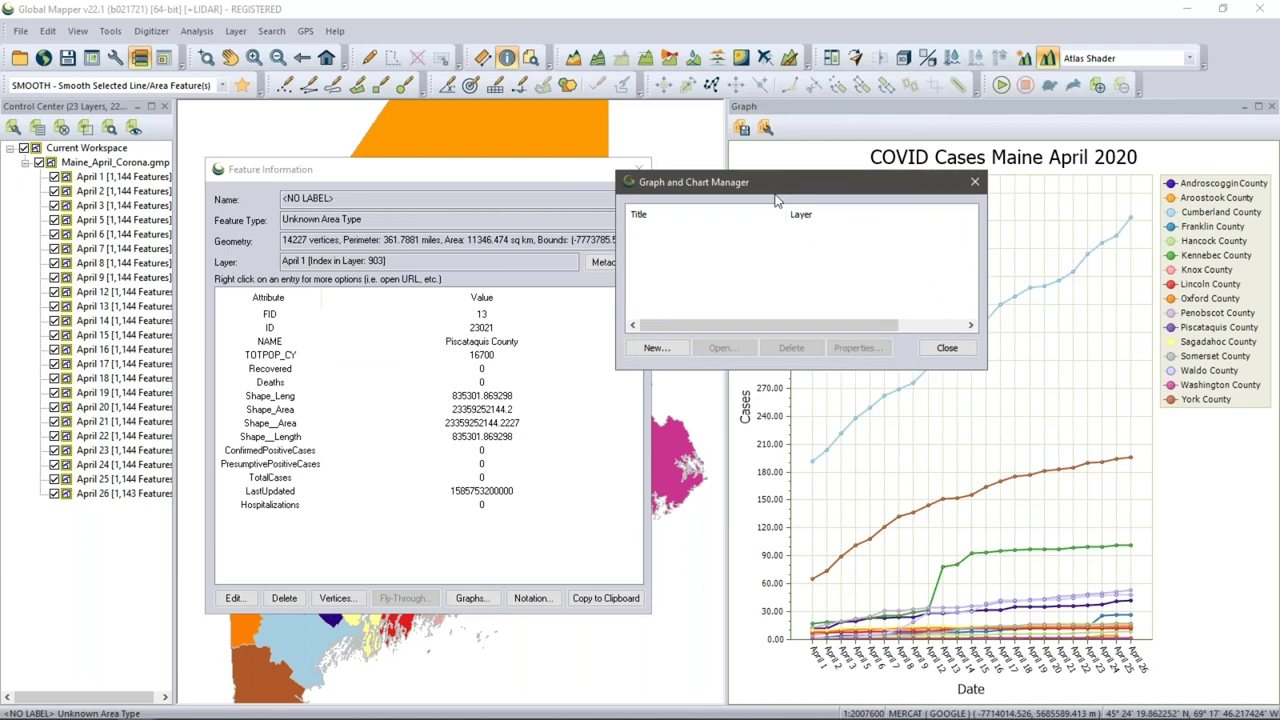
left_click(683, 348)
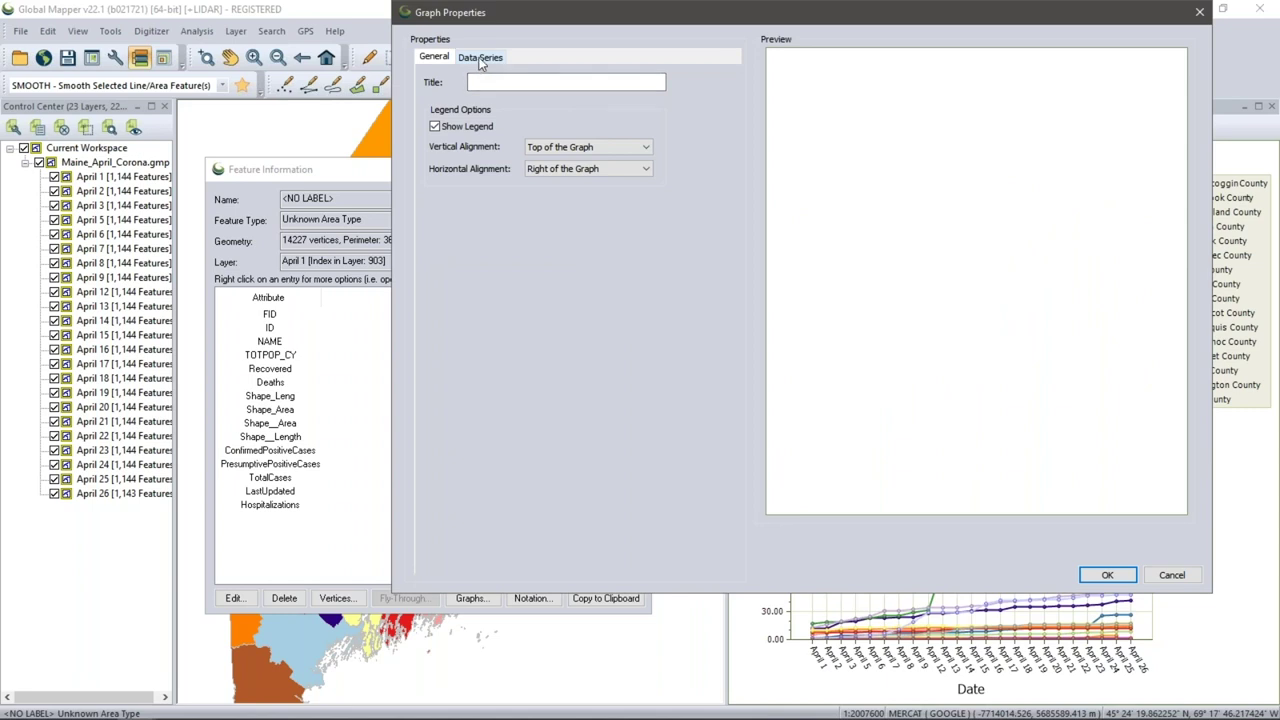
left_click(481, 57)
left_click(605, 84)
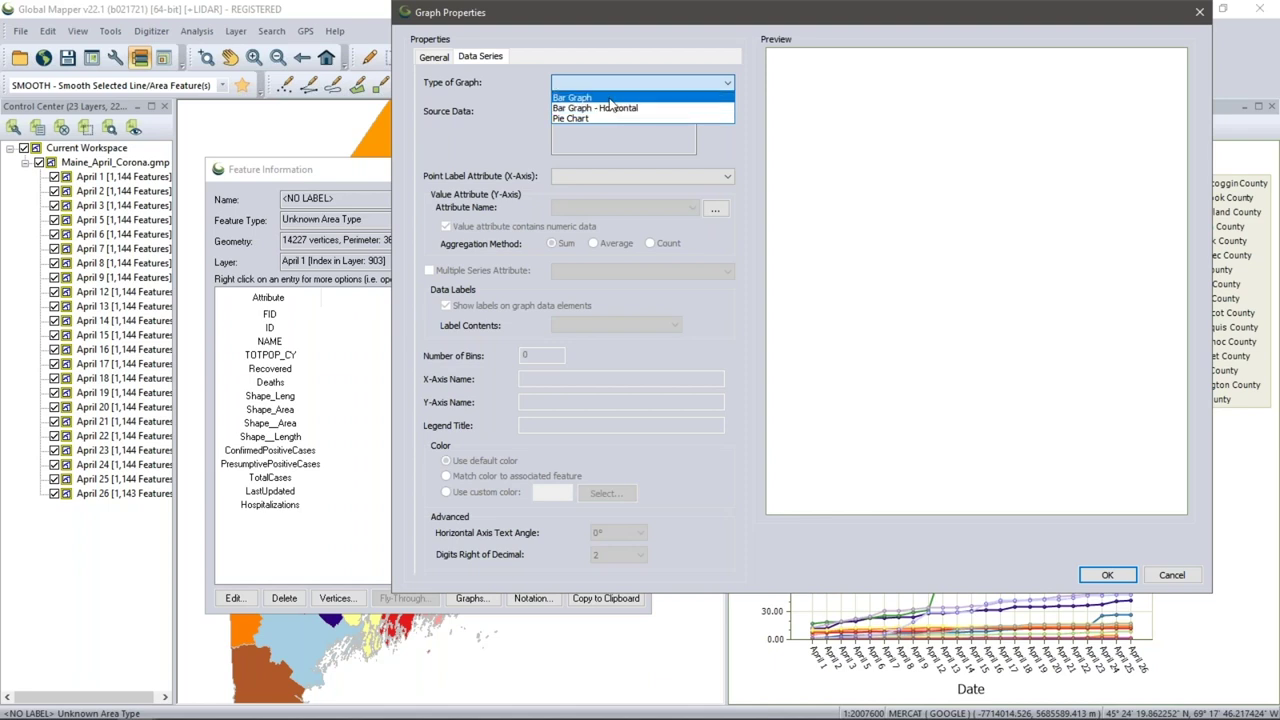
left_click(600, 97)
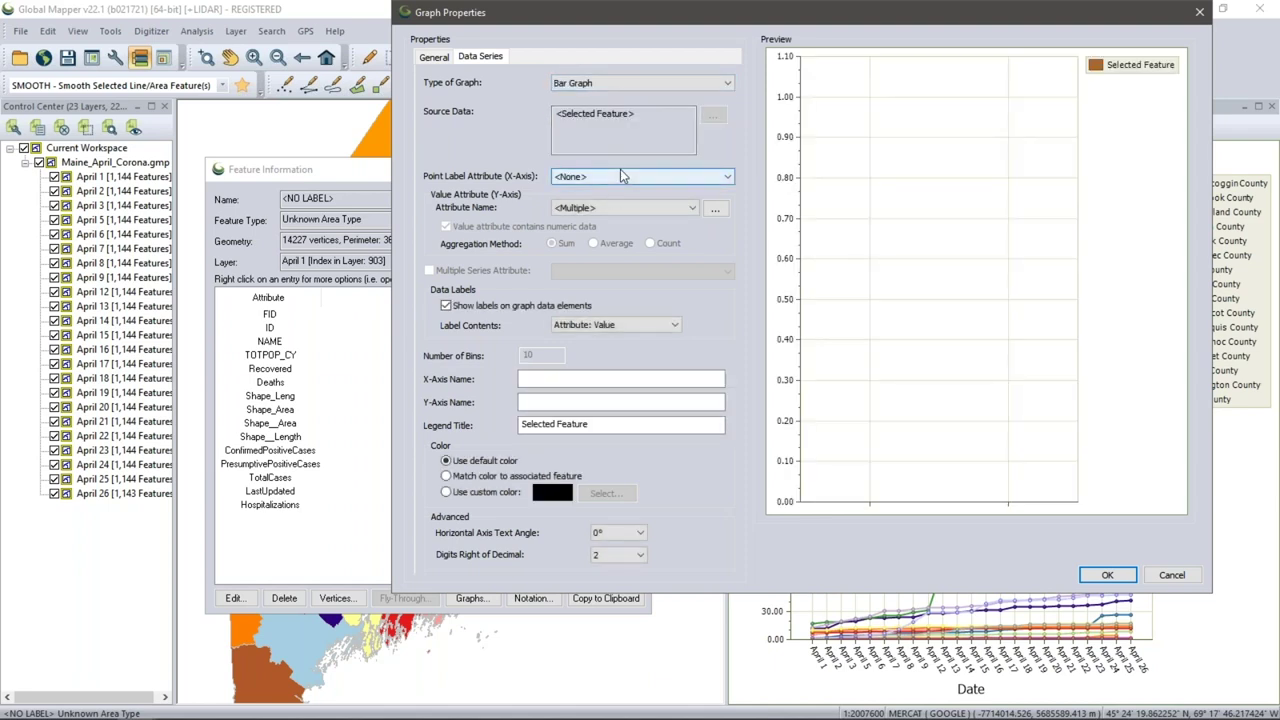
Step: Choose ConfirmedPositiveCases, Deaths, Hospitalizations, PresumptivePositiveCases and Recovered as the graph's value attributes
left_click(718, 210)
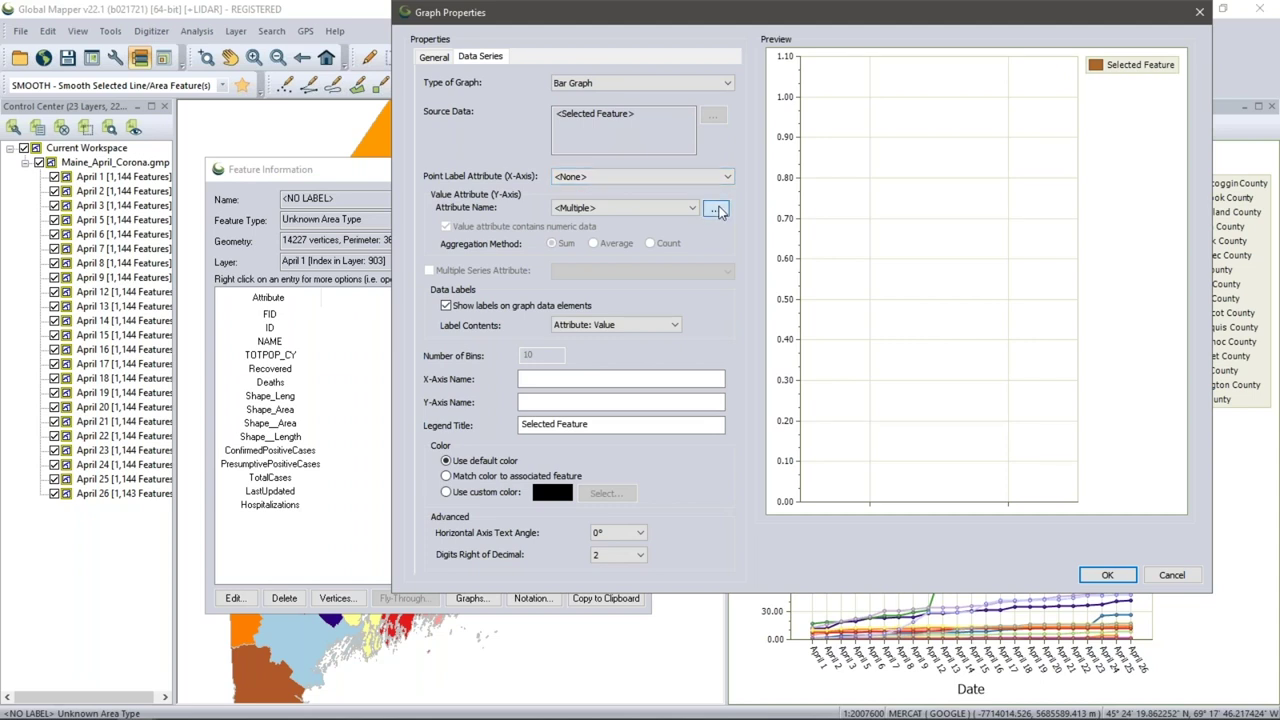
left_click(690, 258)
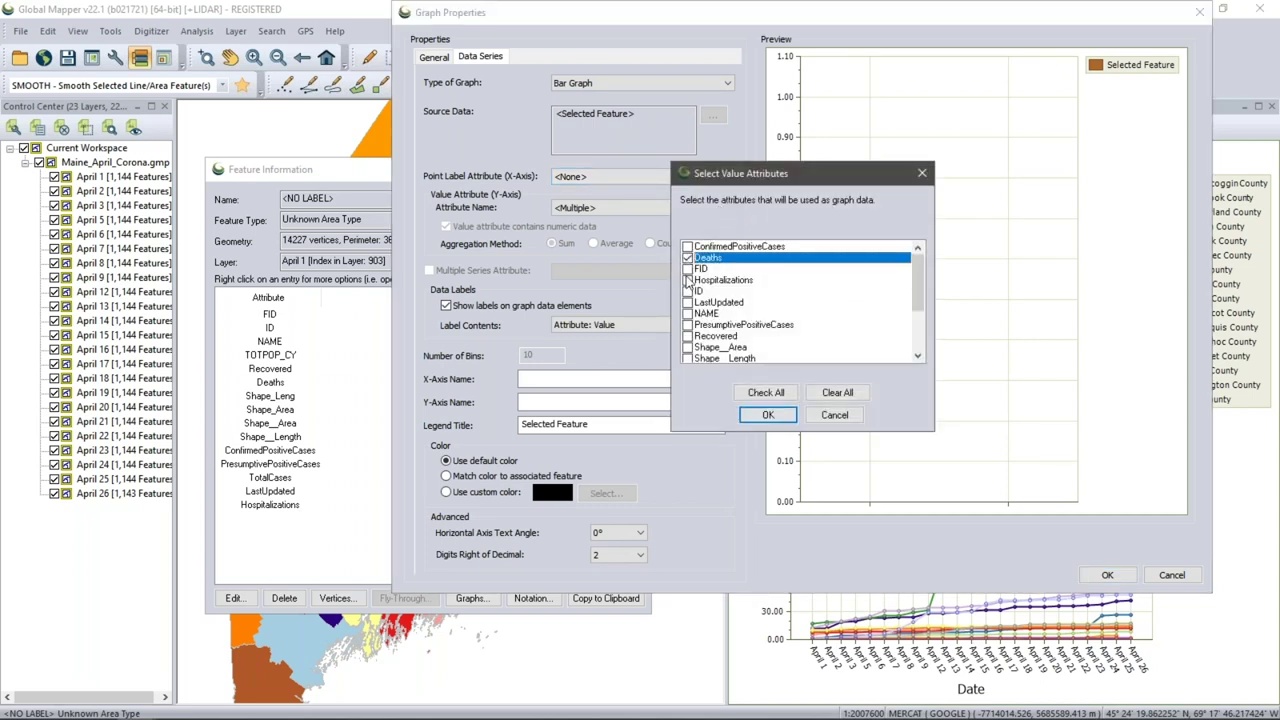
left_click(689, 281)
left_click(688, 247)
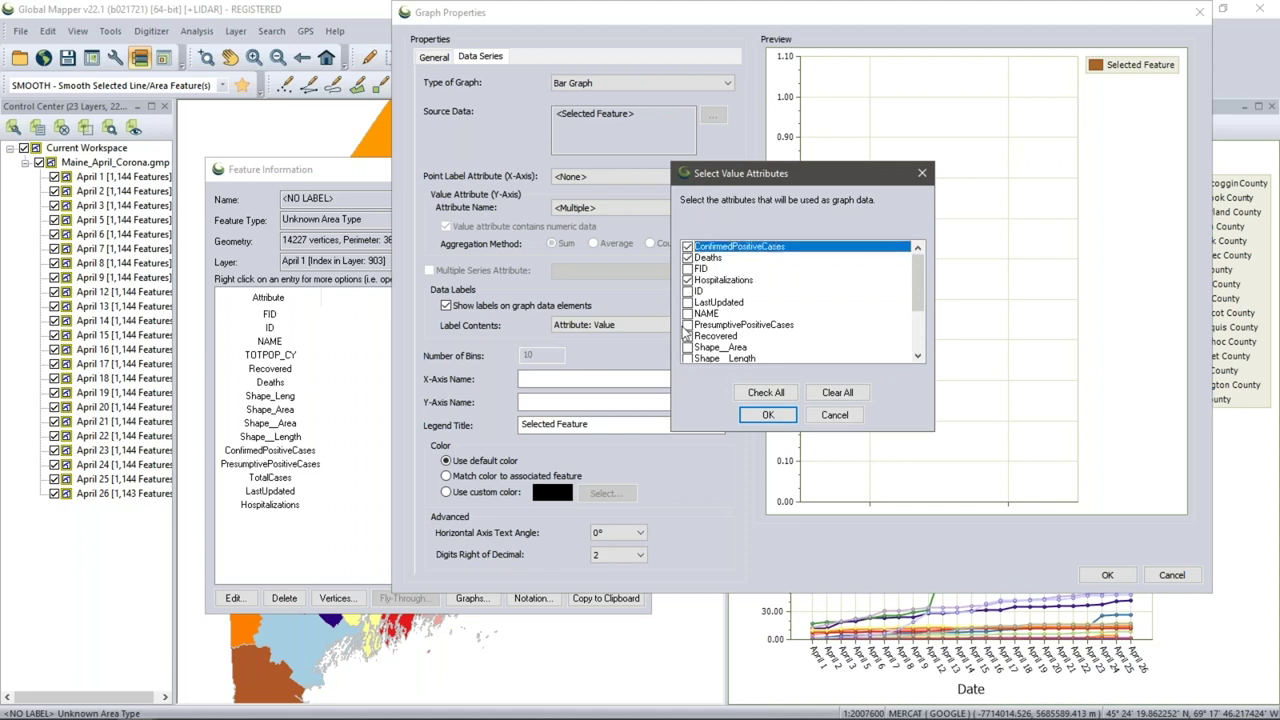
left_click(687, 325)
left_click(687, 336)
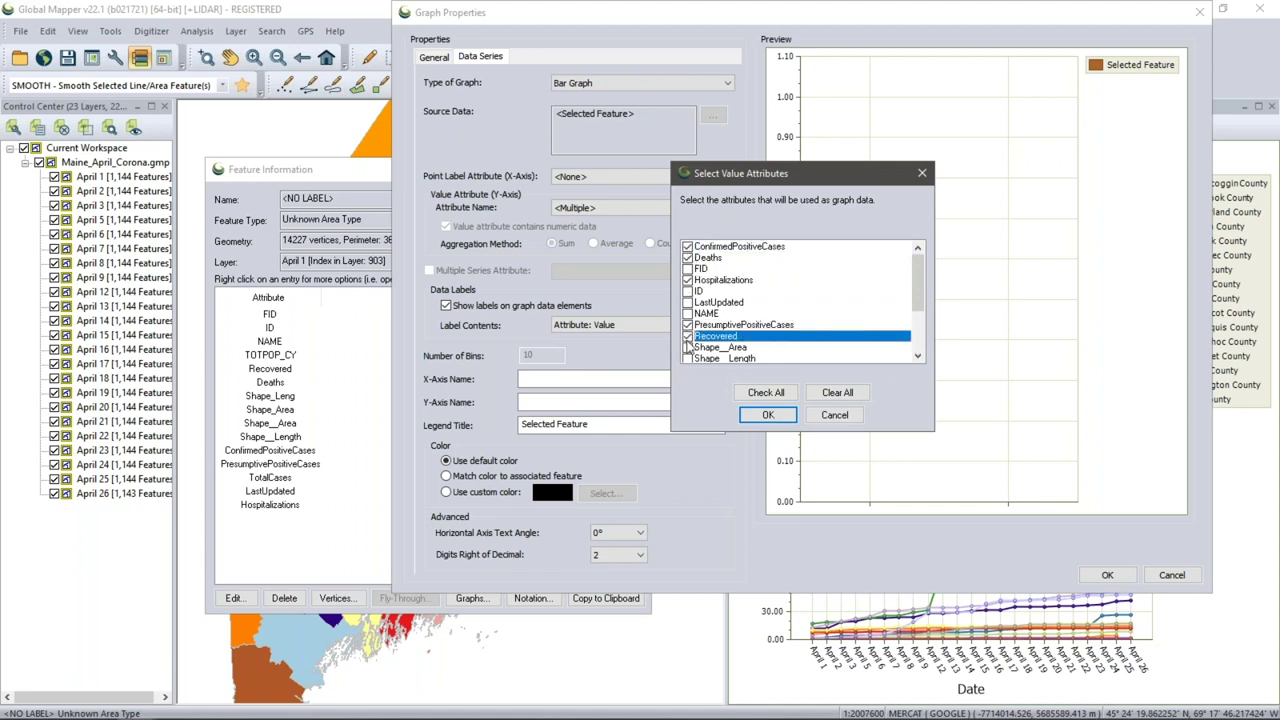
left_click(768, 415)
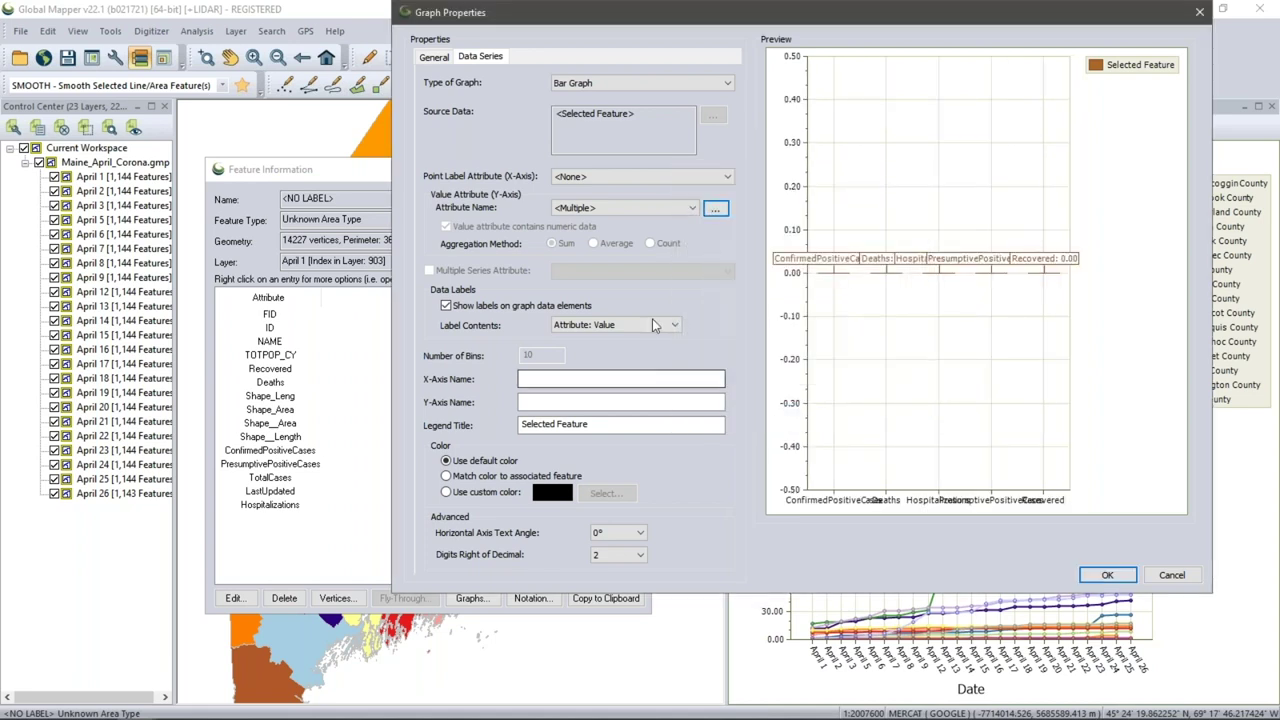
Step: Turn off labels on the graph data elements and set the X-axis point label attribute to NAME
left_click(612, 308)
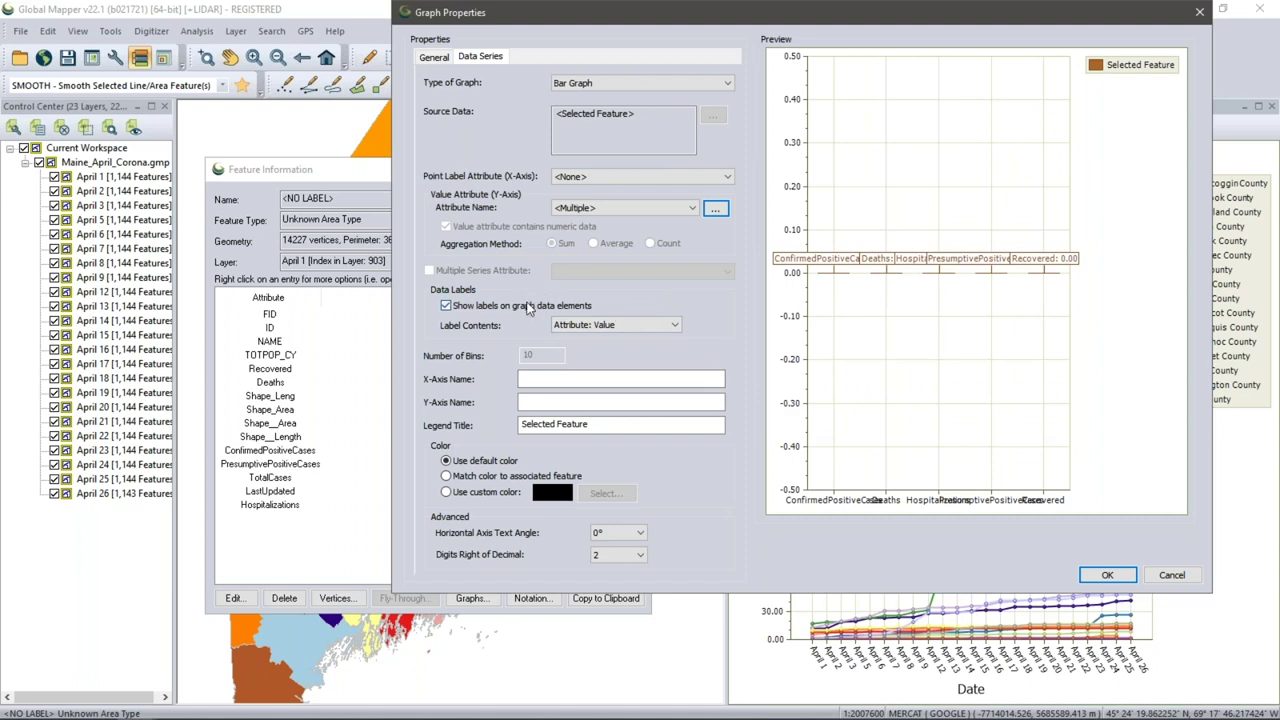
left_click(612, 176)
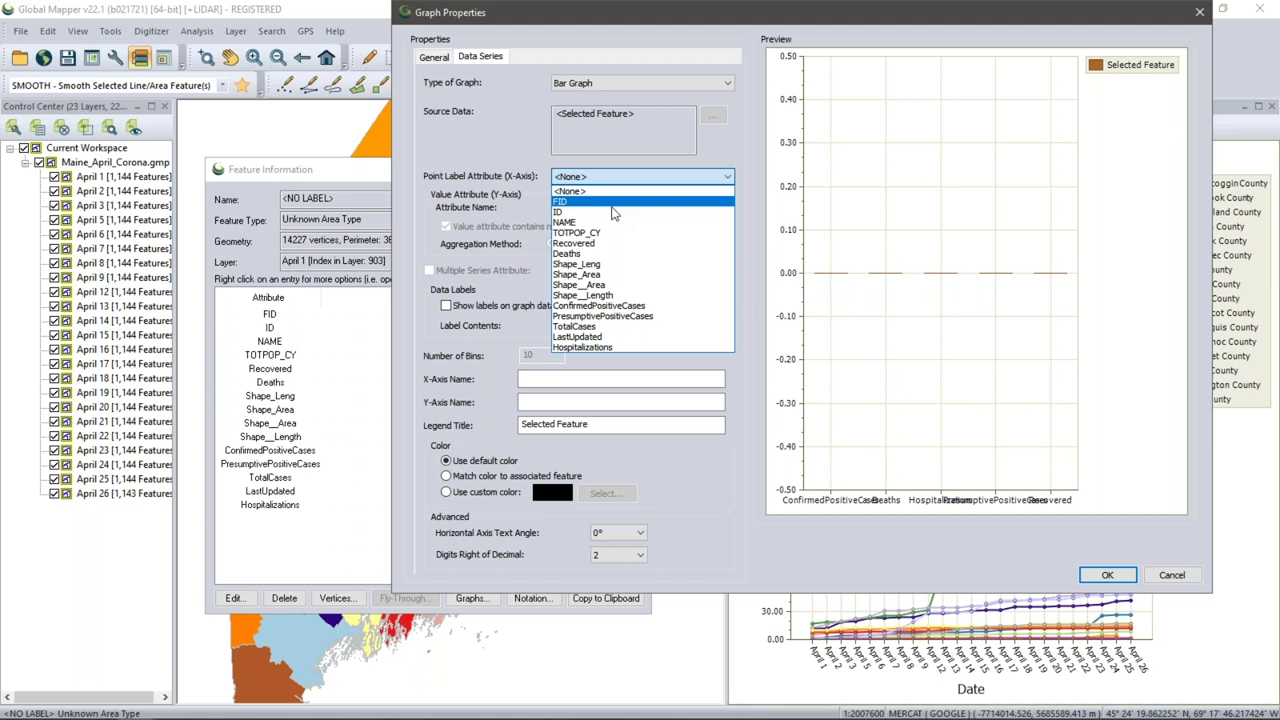
left_click(616, 221)
left_click(611, 178)
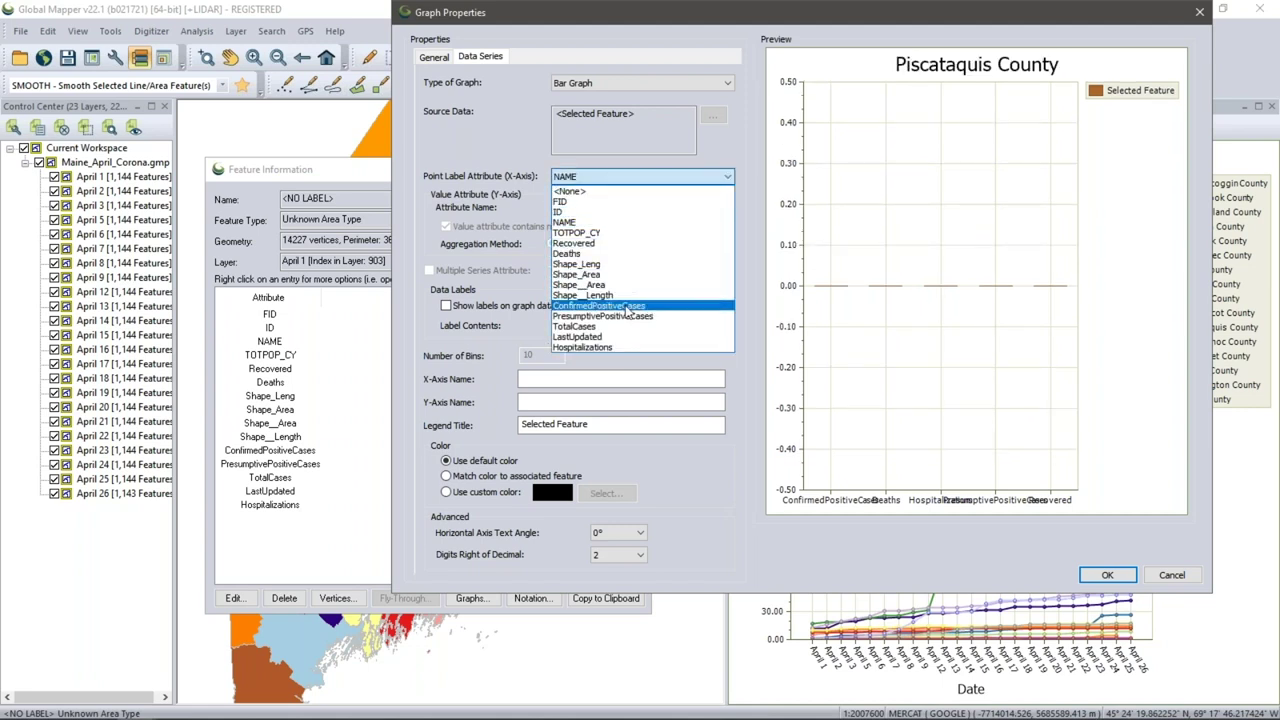
left_click(612, 213)
left_click(603, 178)
scroll(603, 220, "up", 2)
left_click(602, 221)
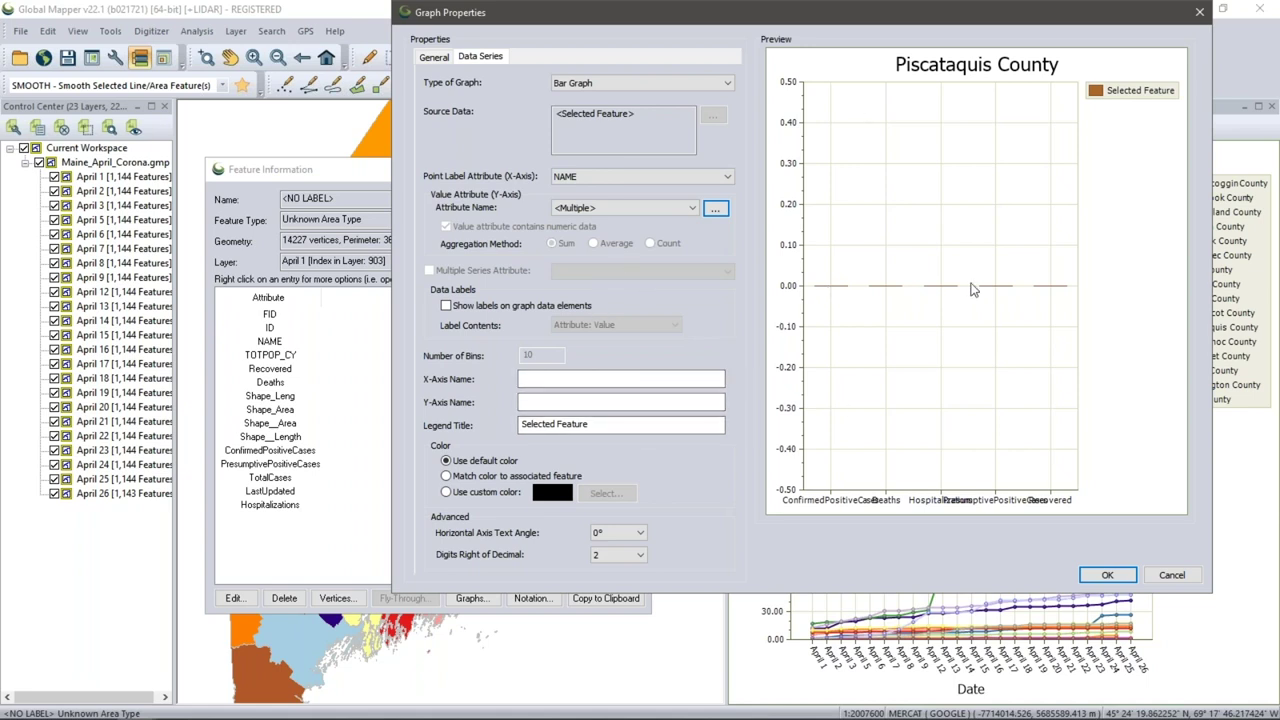
Step: Set the graph's horizontal axis text angle to 60°
left_click(612, 554)
left_click(618, 532)
left_click(618, 532)
left_click(607, 578)
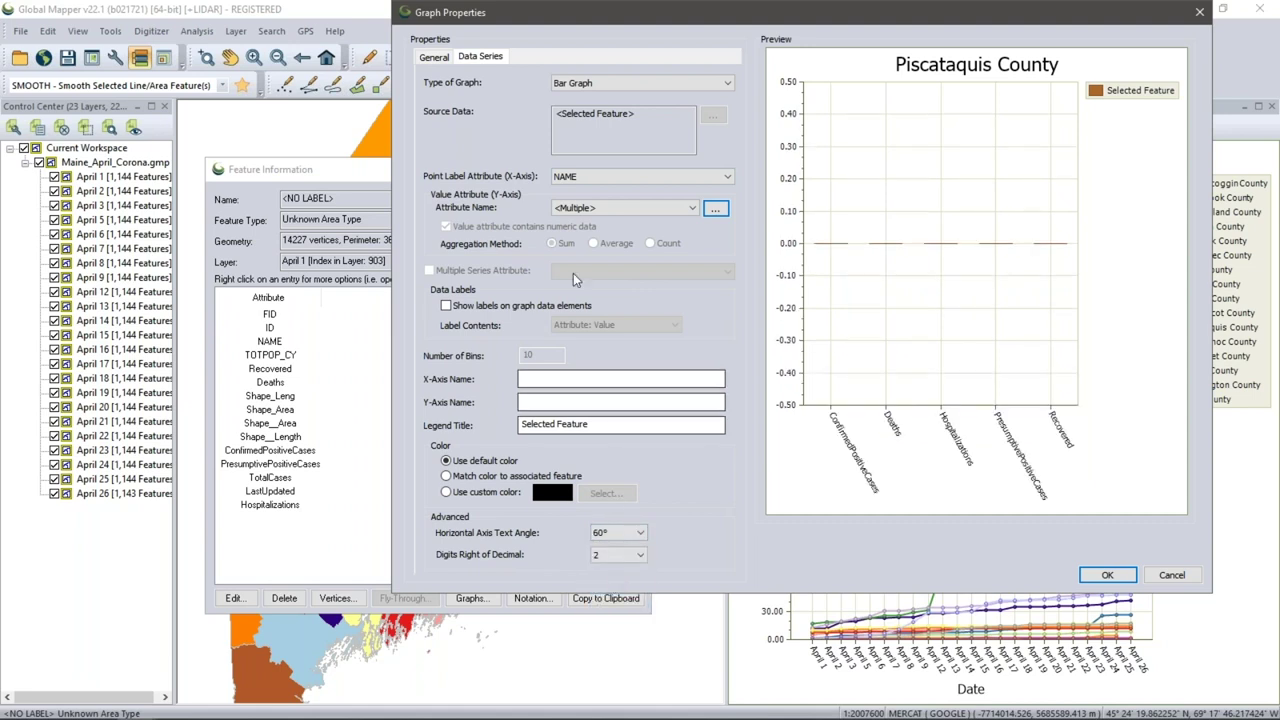
Step: Set the graph title to "Covid April" and generate the bar graph
left_click(434, 58)
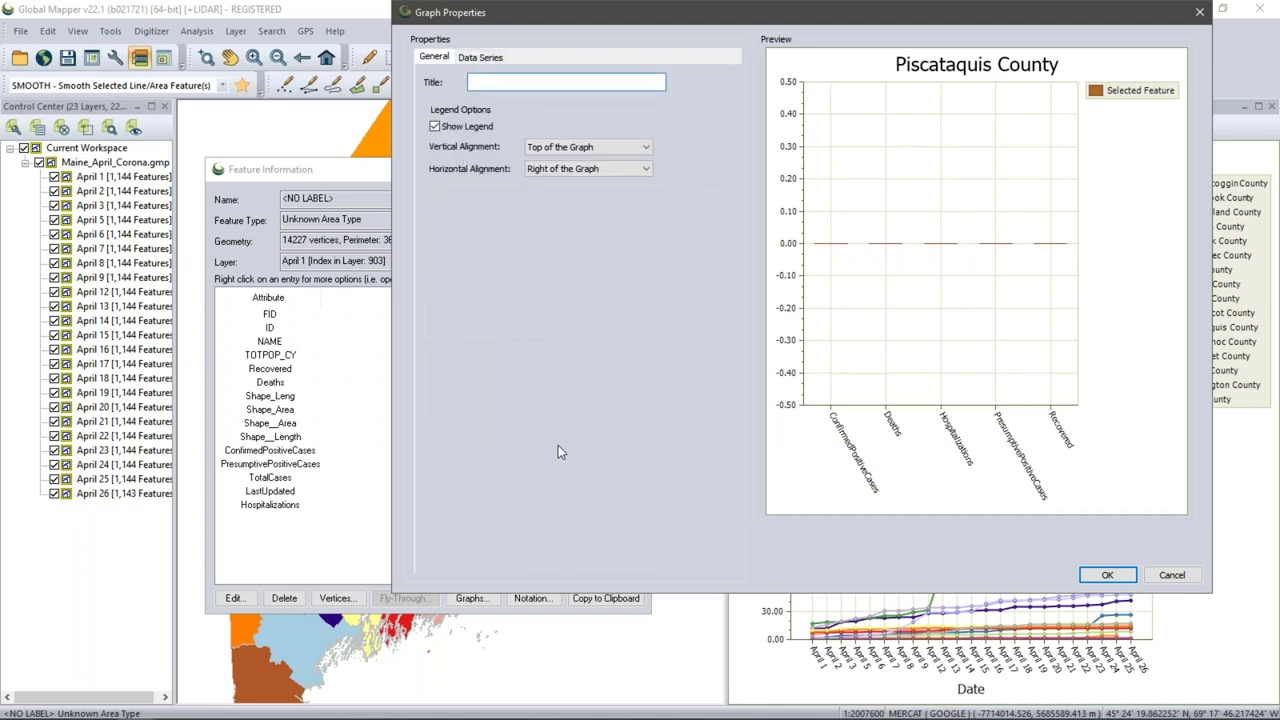
type("Covid April")
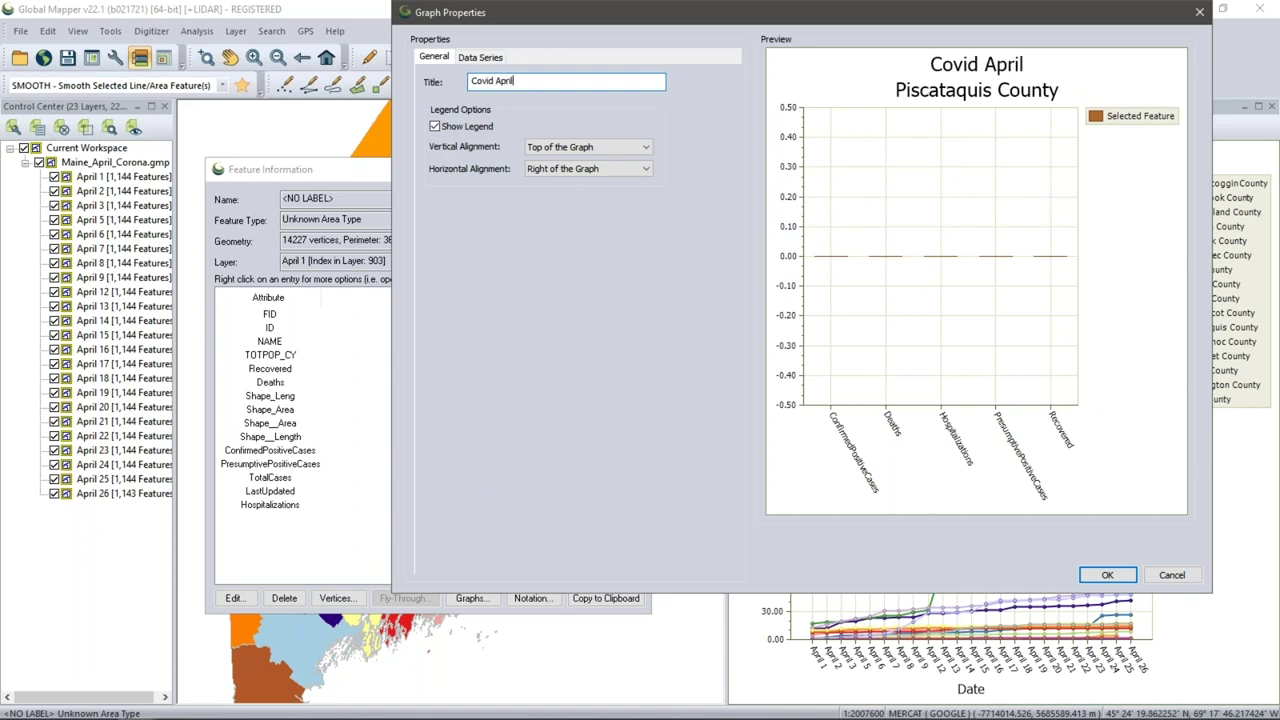
left_click(1108, 575)
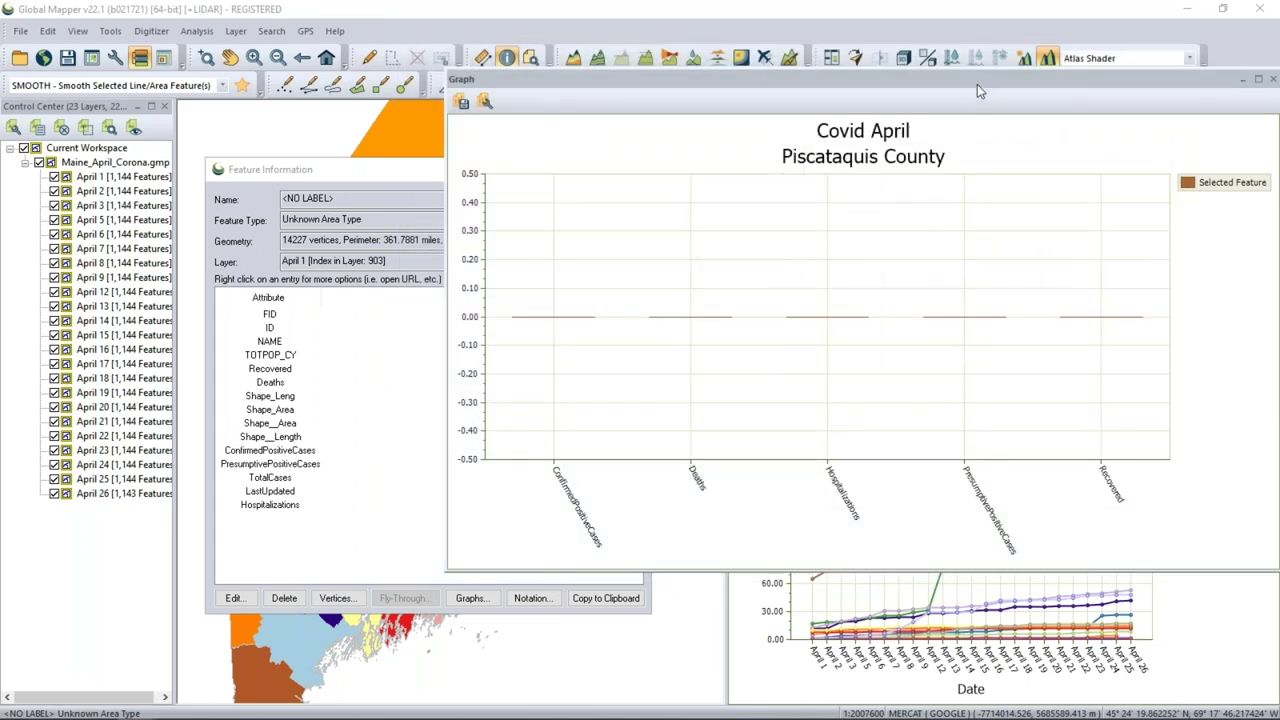
Step: Close the Piscataquis County graph, the graph manager and the feature information
left_click_drag(977, 84, 845, 186)
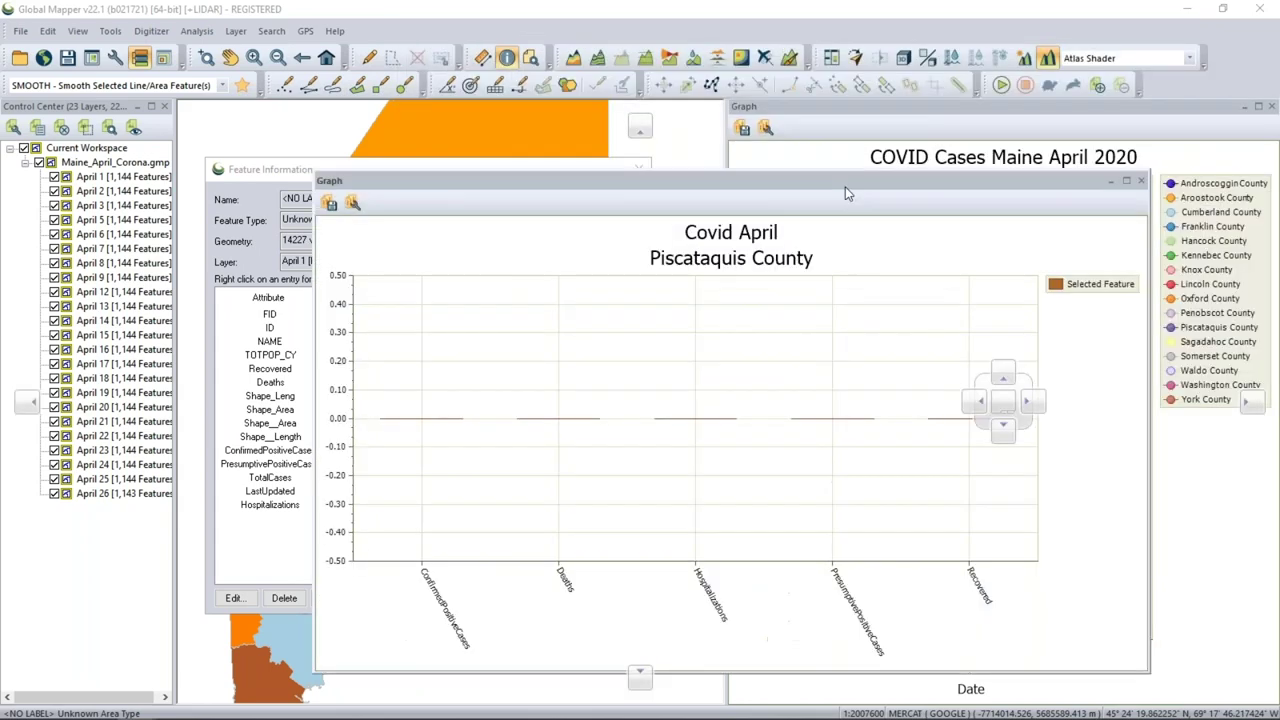
left_click(1142, 181)
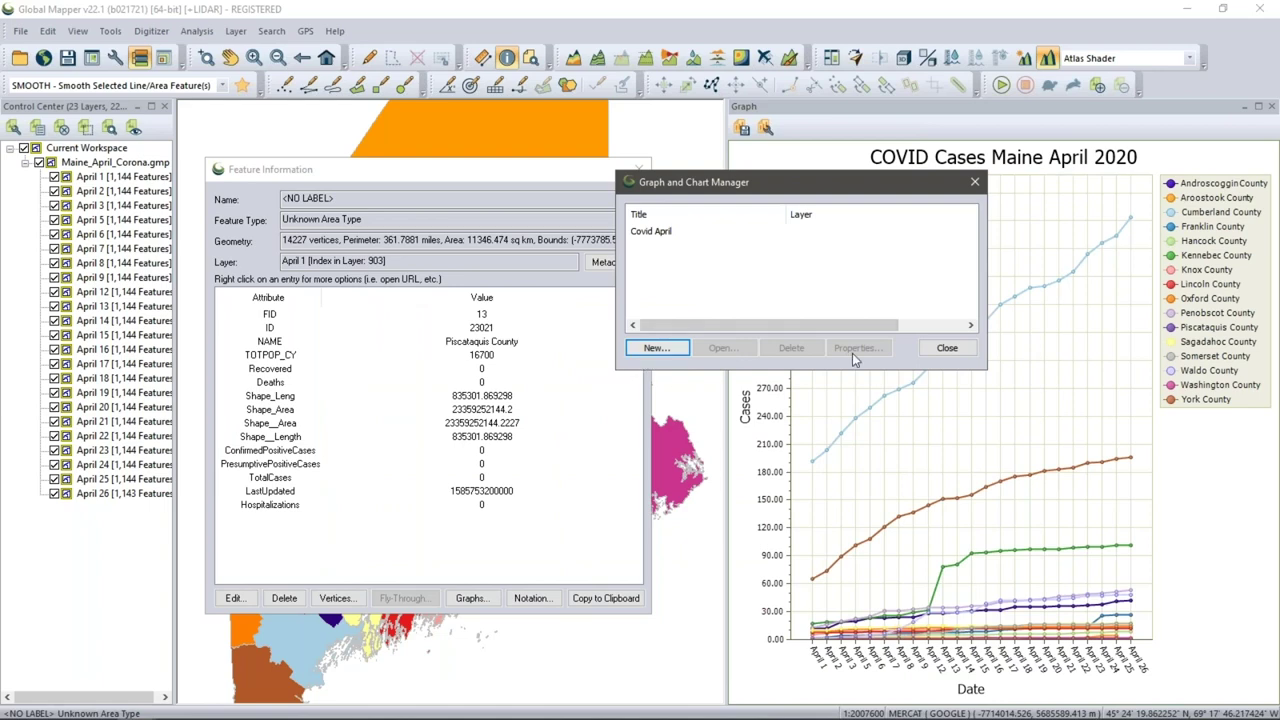
left_click(946, 349)
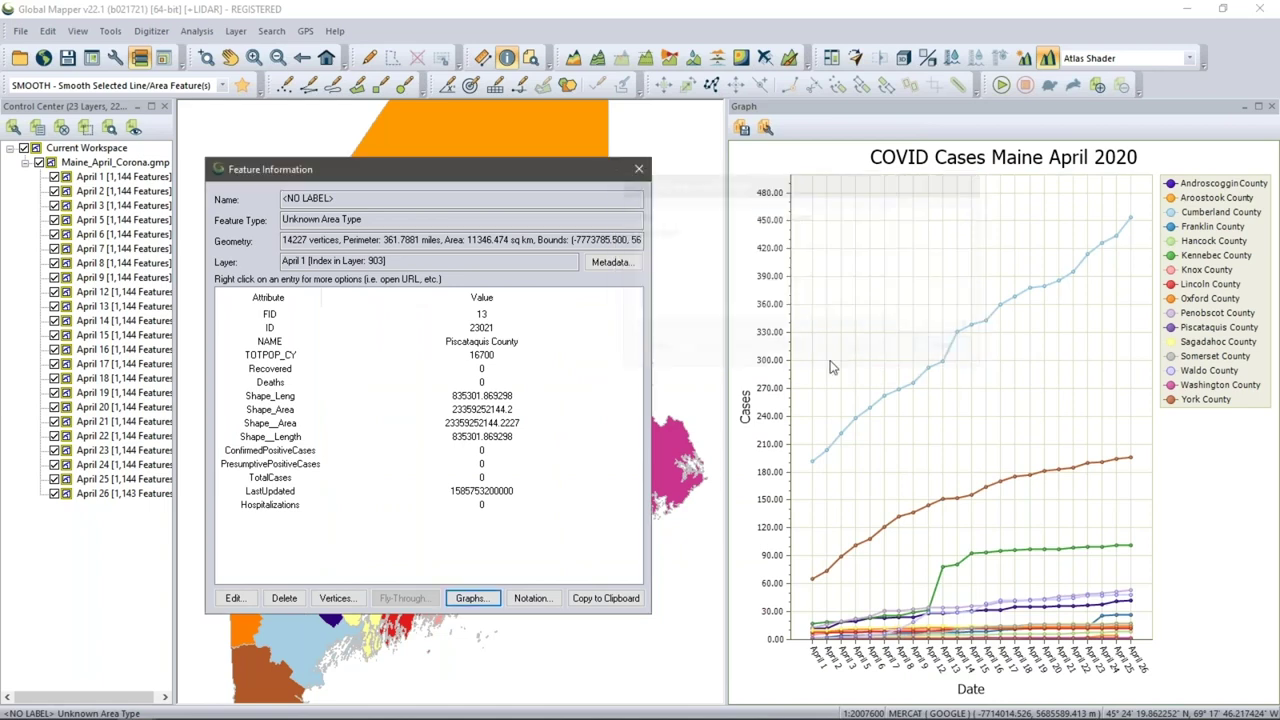
left_click(640, 170)
Step: Select Cumberland County's feature on the map and open the Covid April graph for it
left_click(320, 630)
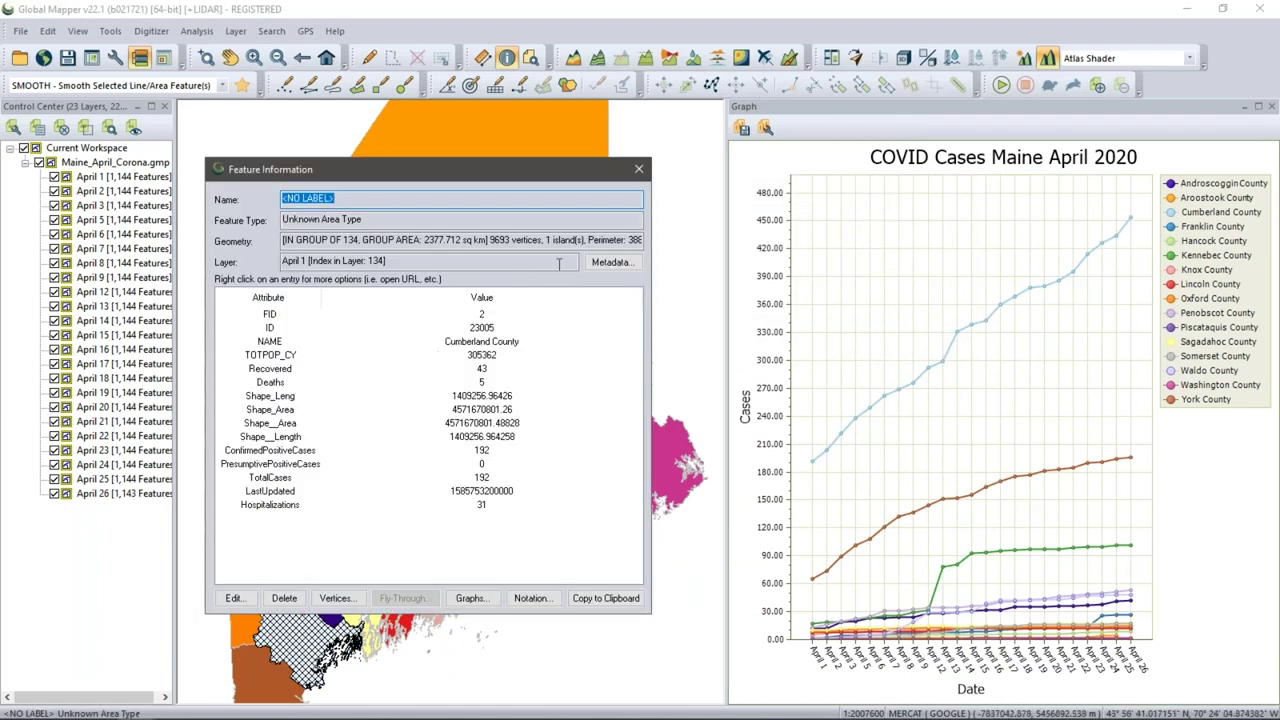
left_click(472, 598)
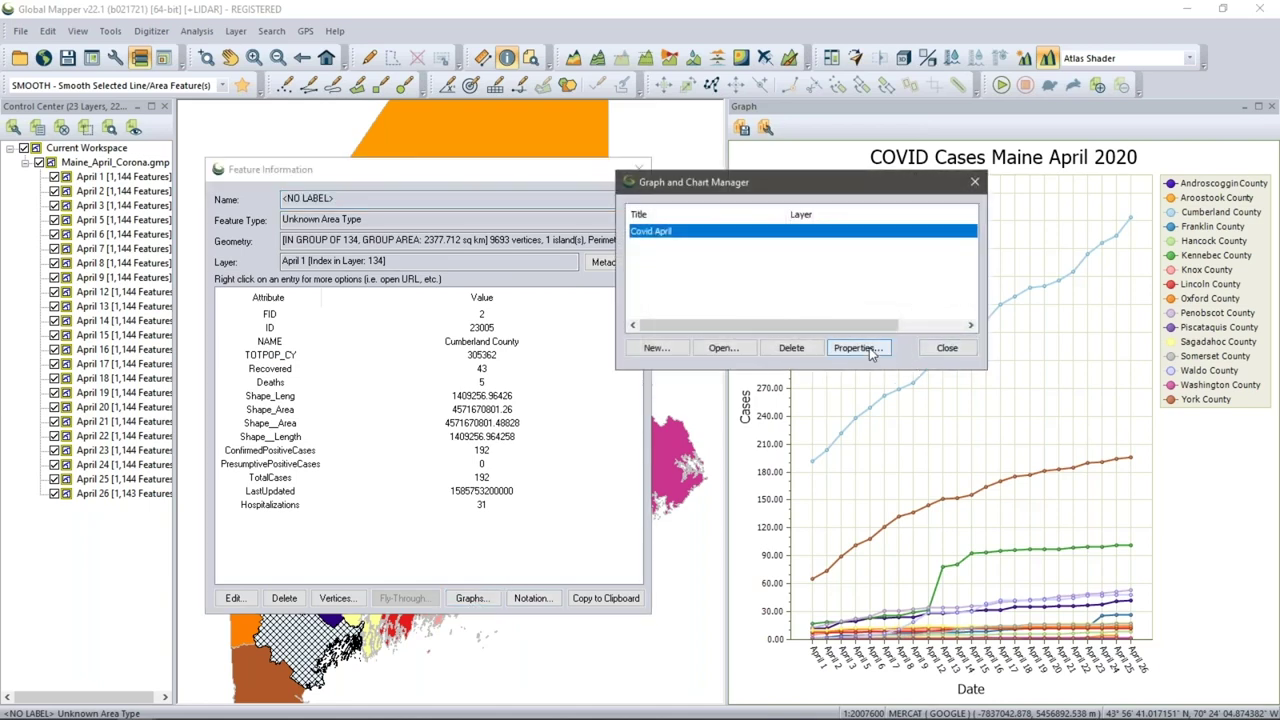
left_click(708, 351)
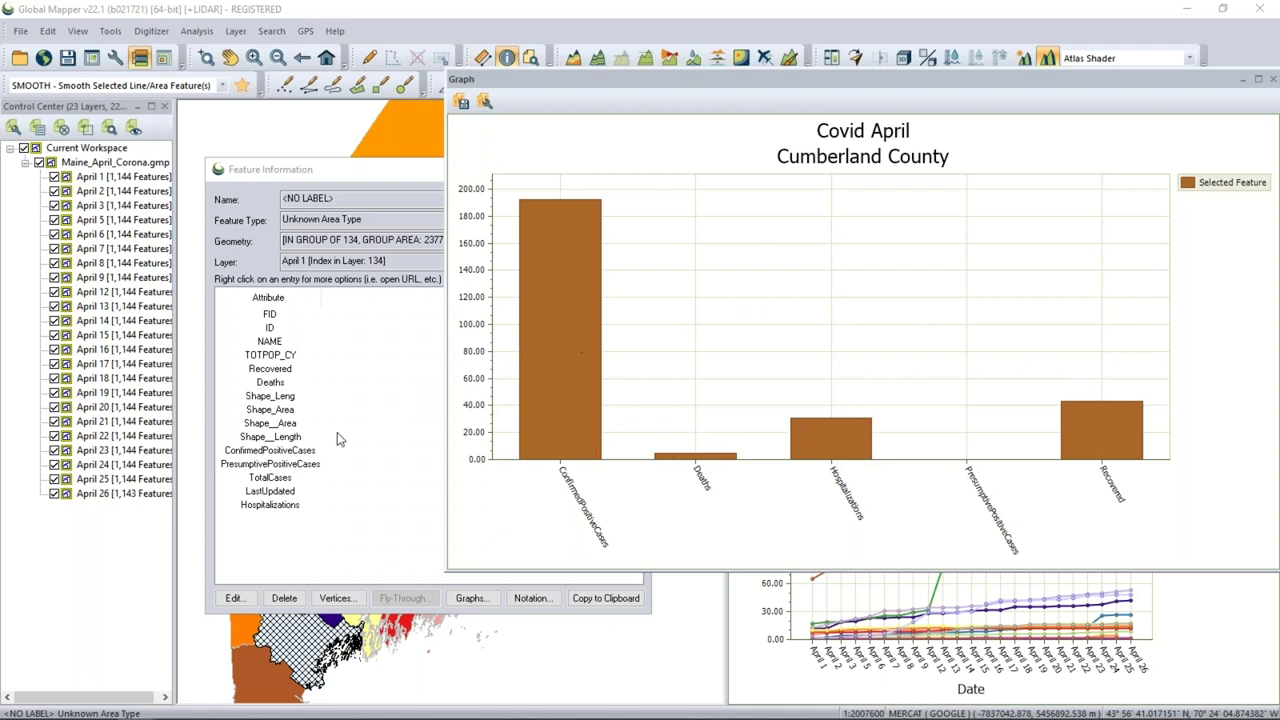
left_click(335, 188)
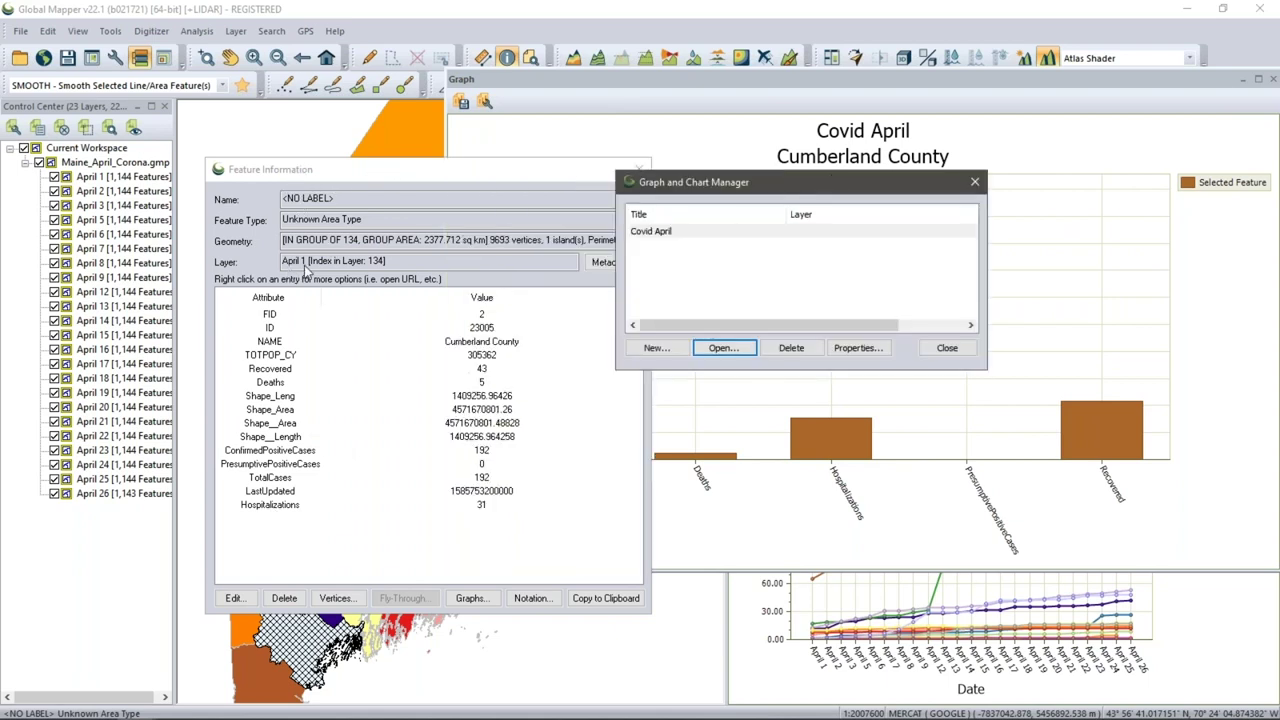
left_click(847, 86)
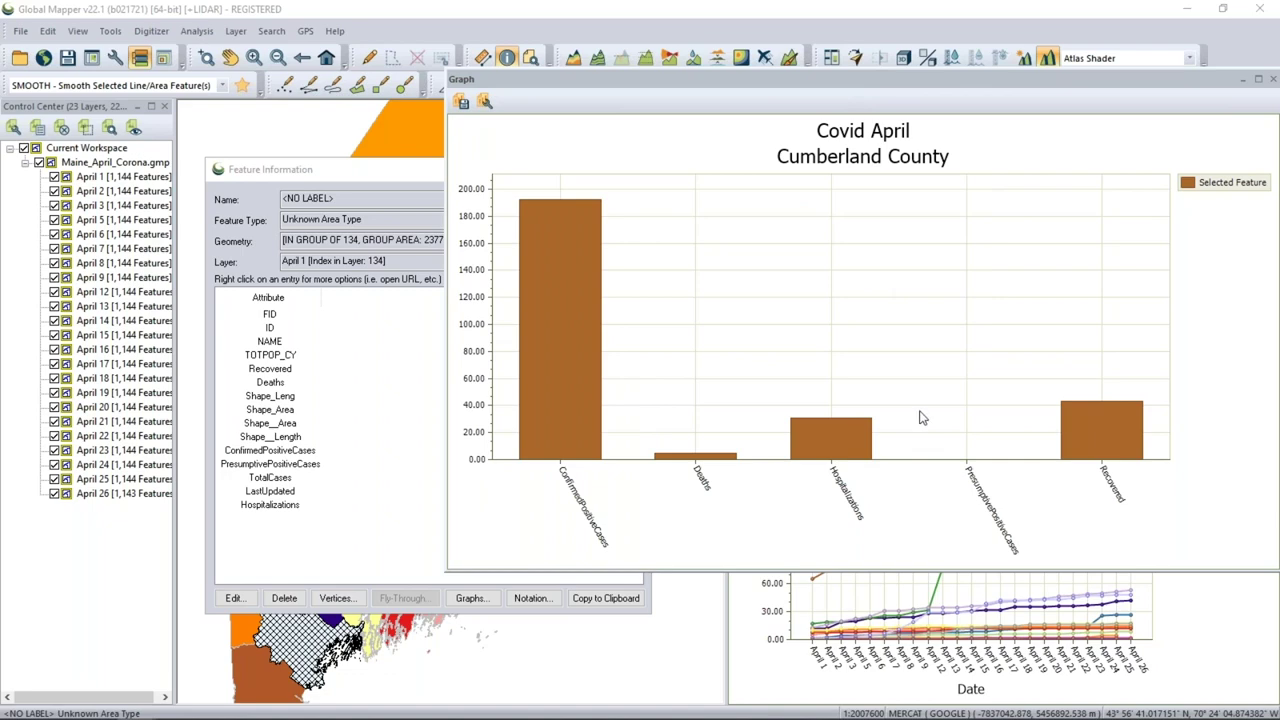
Step: Close the Cumberland County graph along with the graph manager and the feature information
left_click(1272, 78)
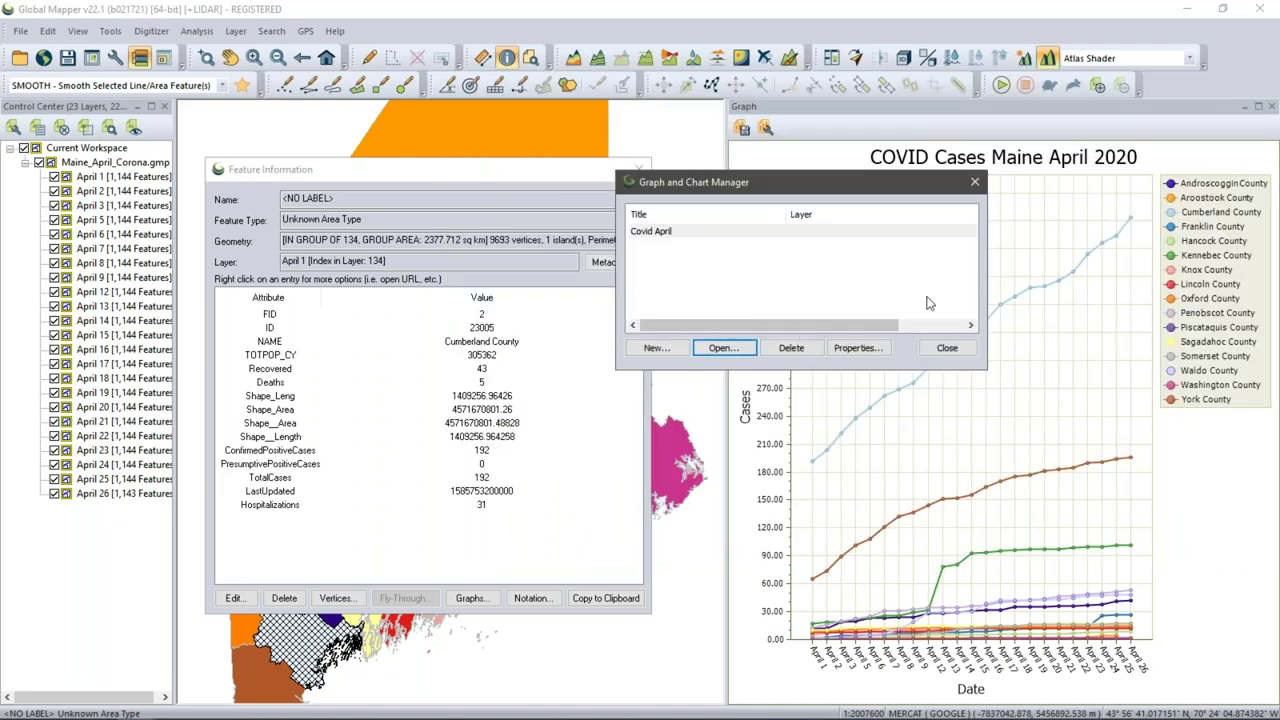
left_click(946, 349)
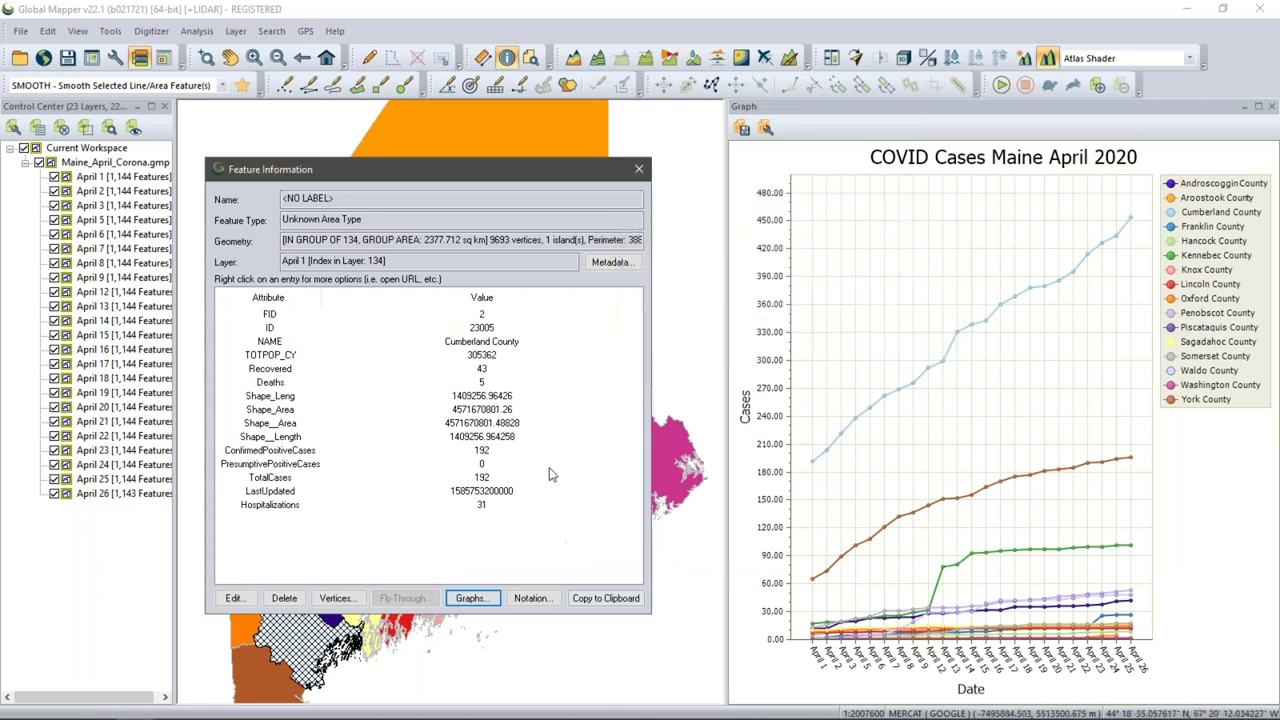
left_click(639, 171)
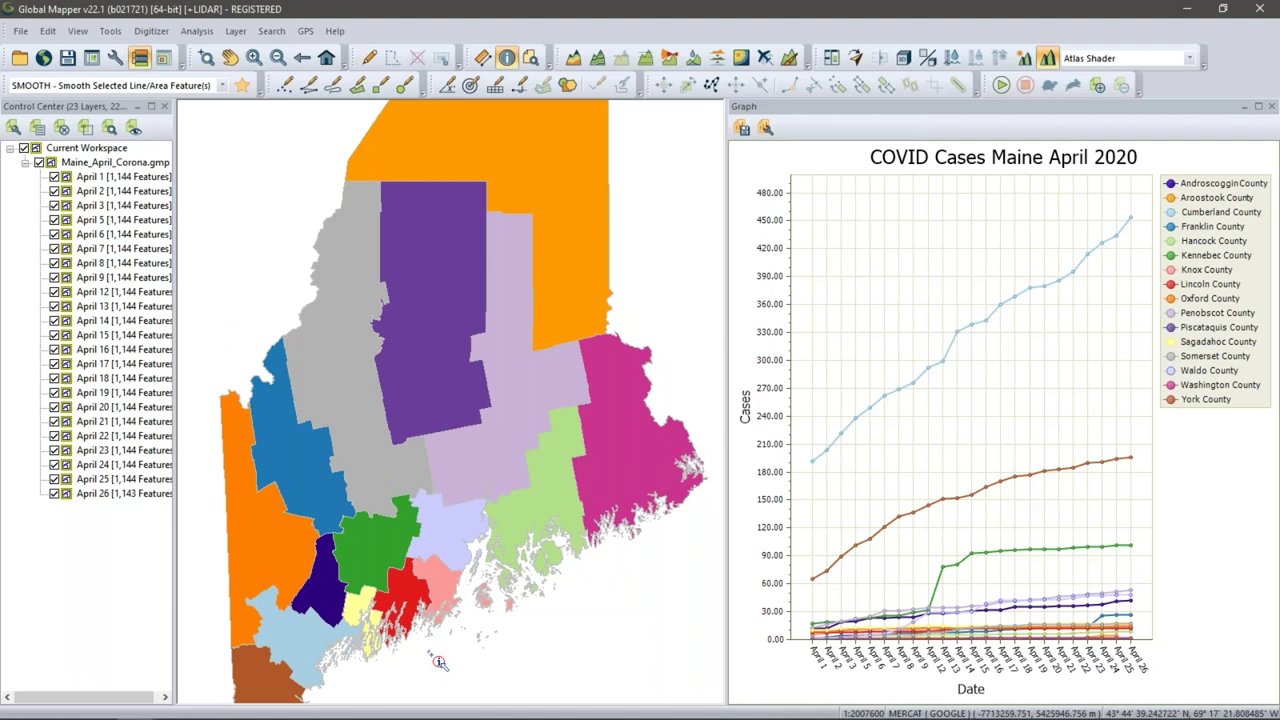
Step: Switch to the Global Mapper window with the slope-shaded terrain and change its shader to Atlas Shader
mouse_move(332, 704)
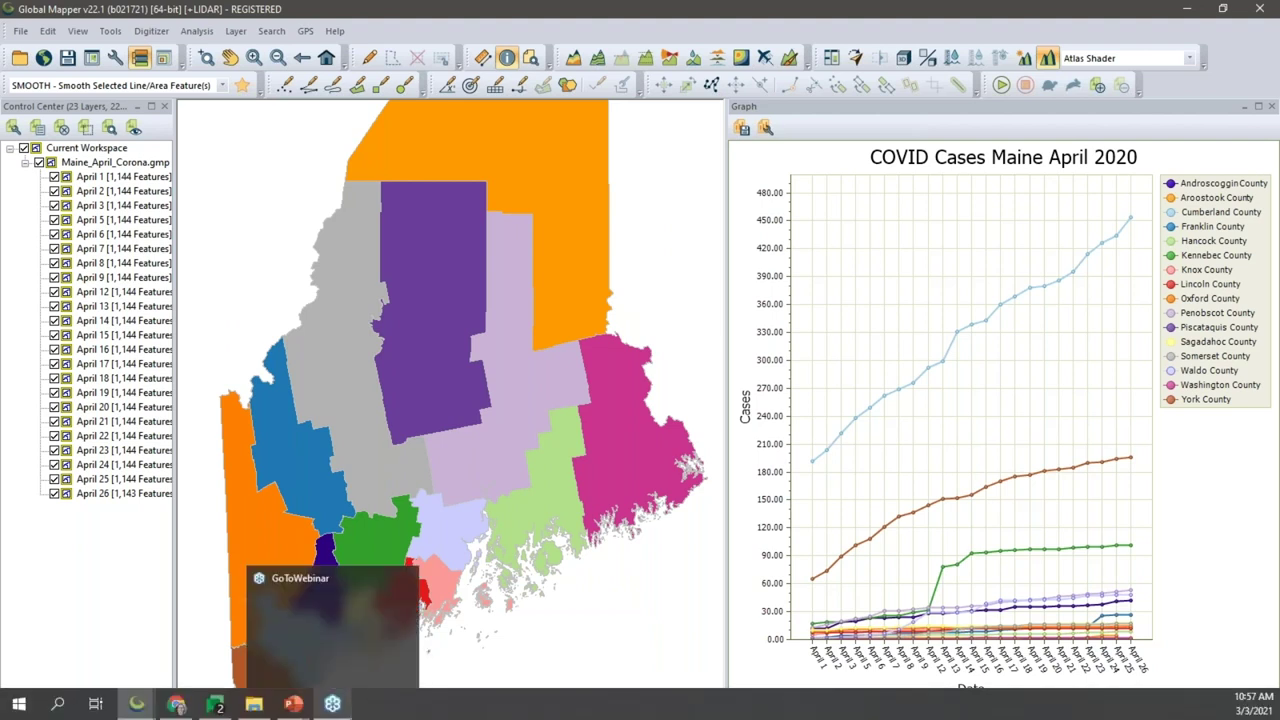
mouse_move(176, 704)
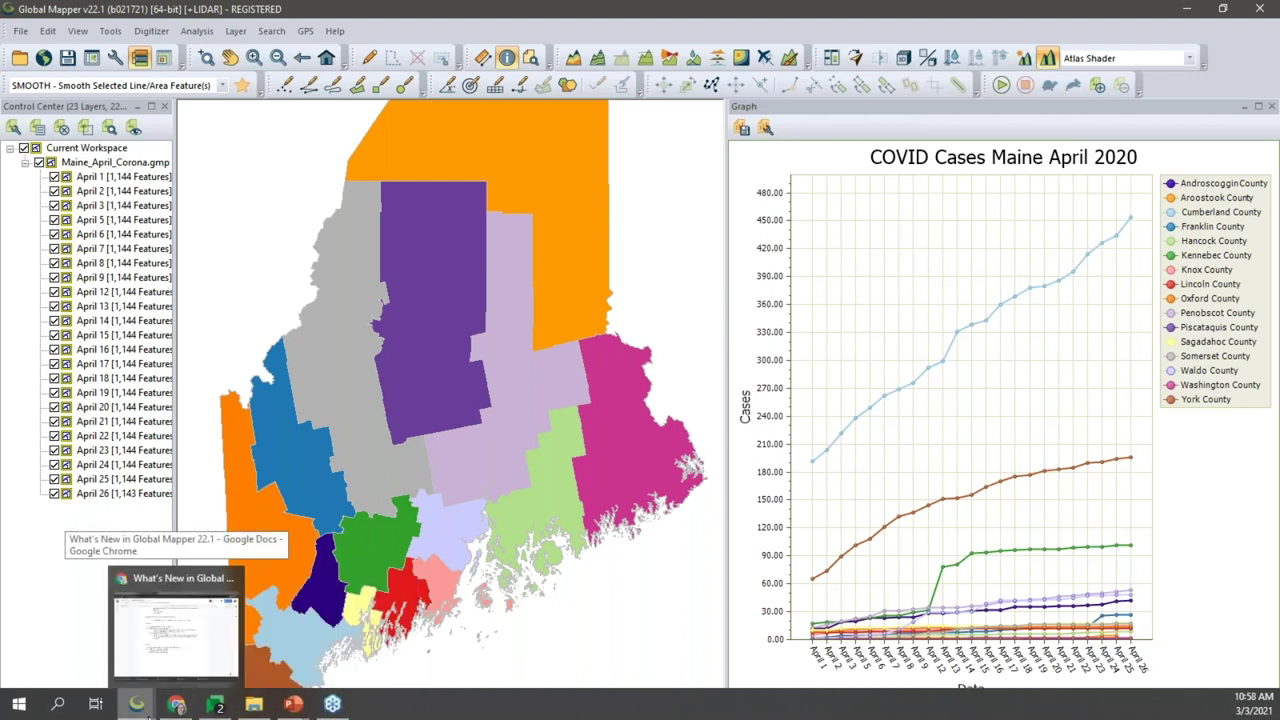
mouse_move(128, 712)
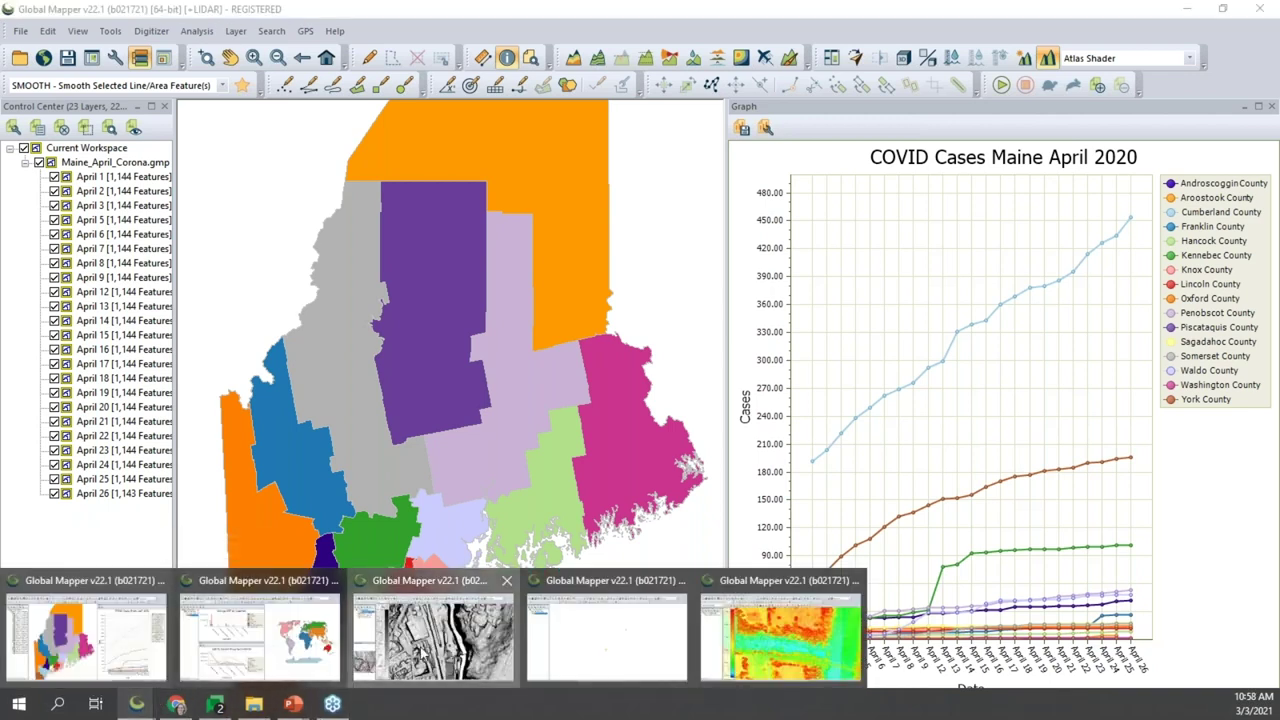
left_click(422, 645)
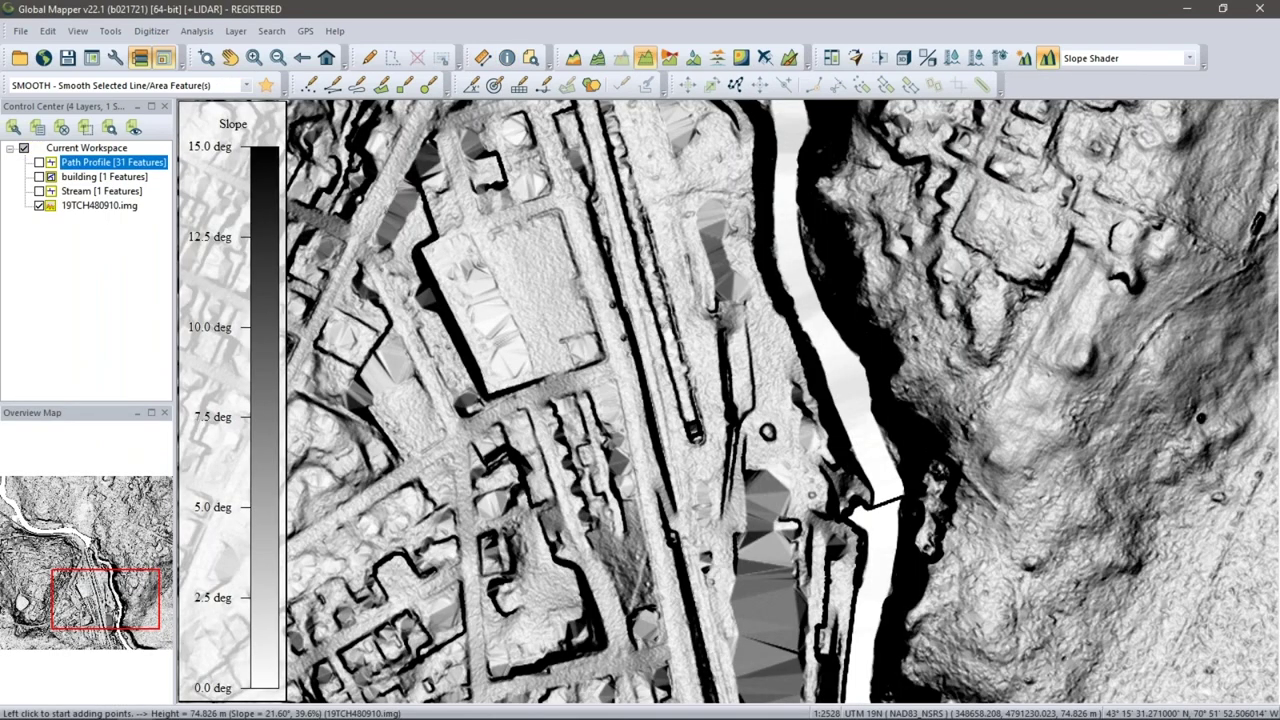
left_click(1099, 59)
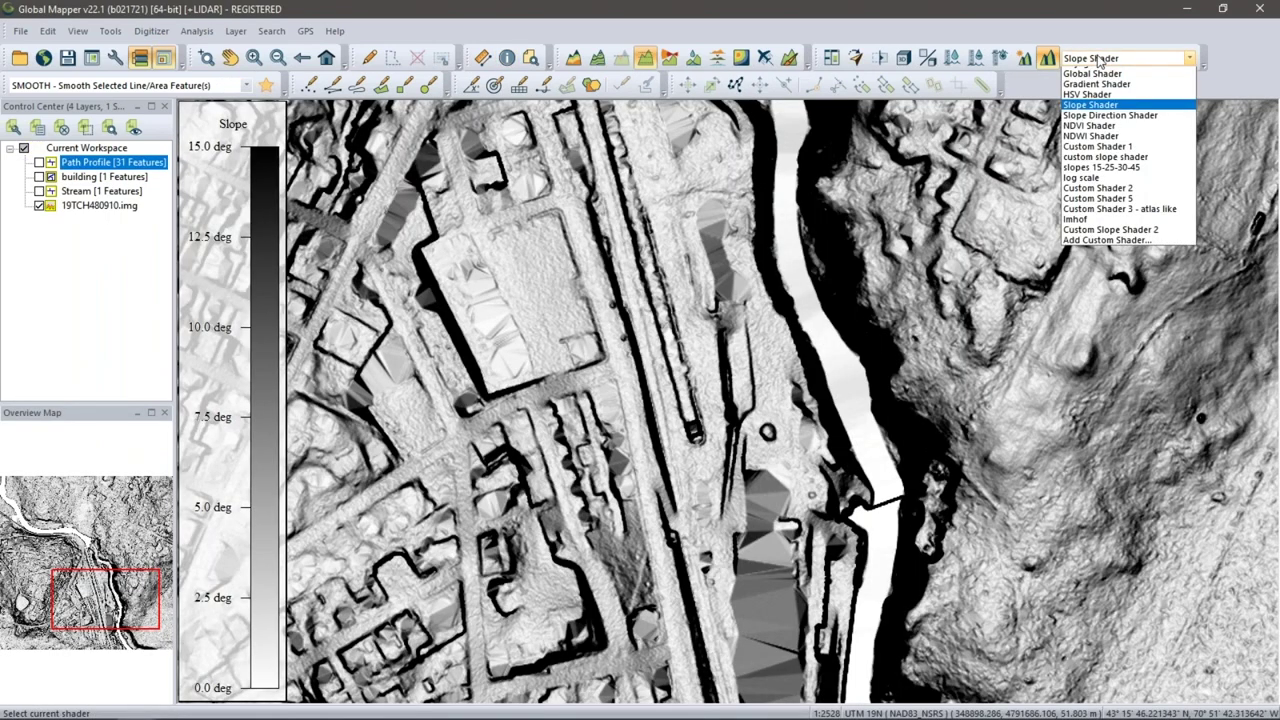
left_click(1090, 73)
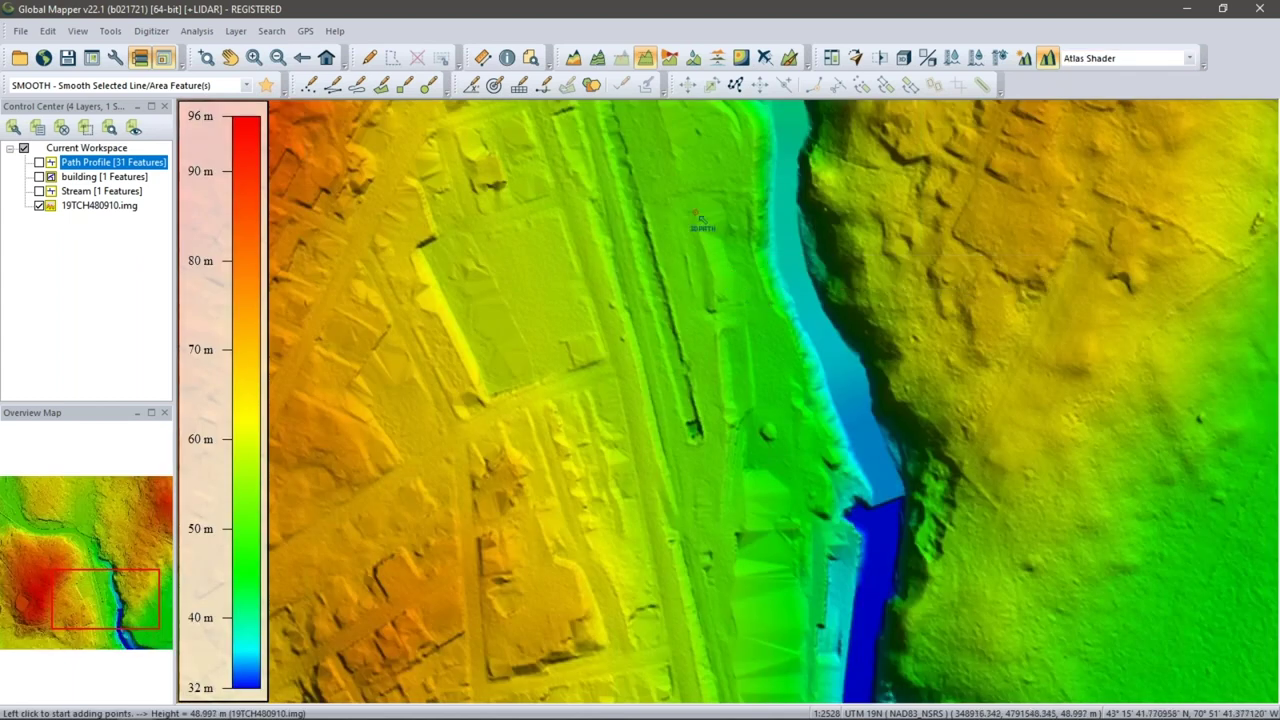
Step: Place a new point feature on the large flat lot west of the river and view its location coordinates
left_click(308, 85)
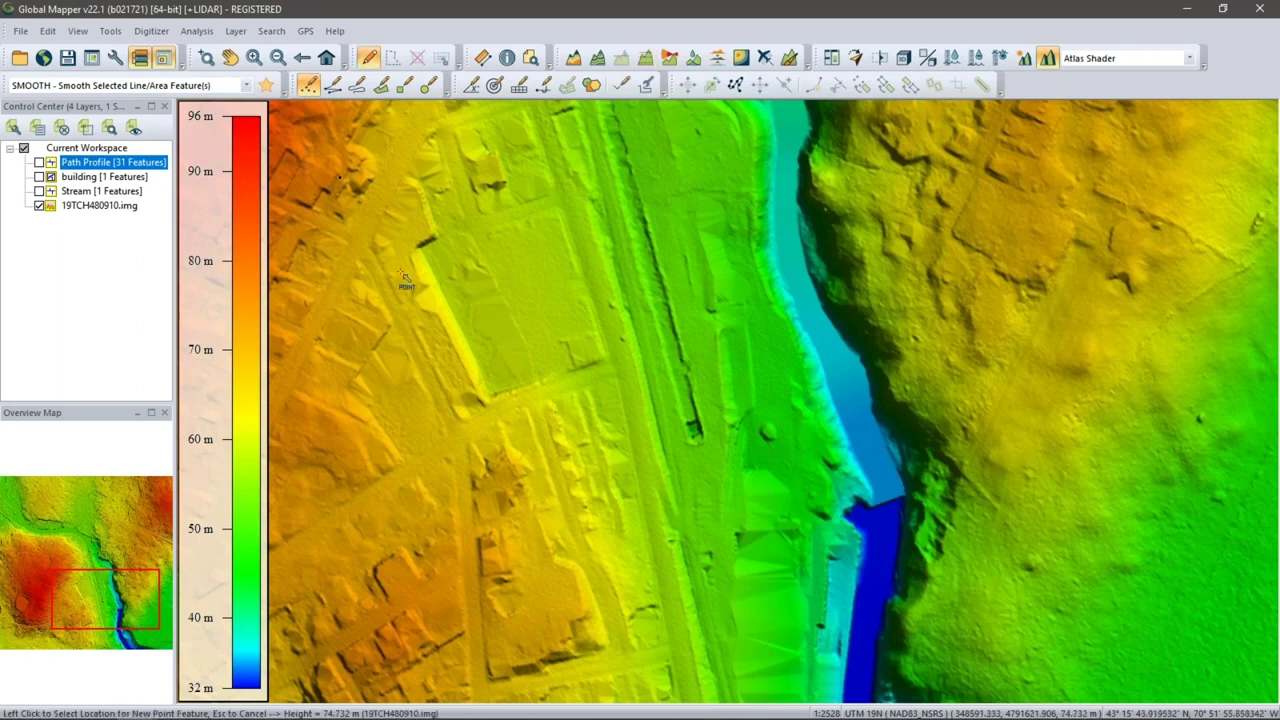
left_click(536, 306)
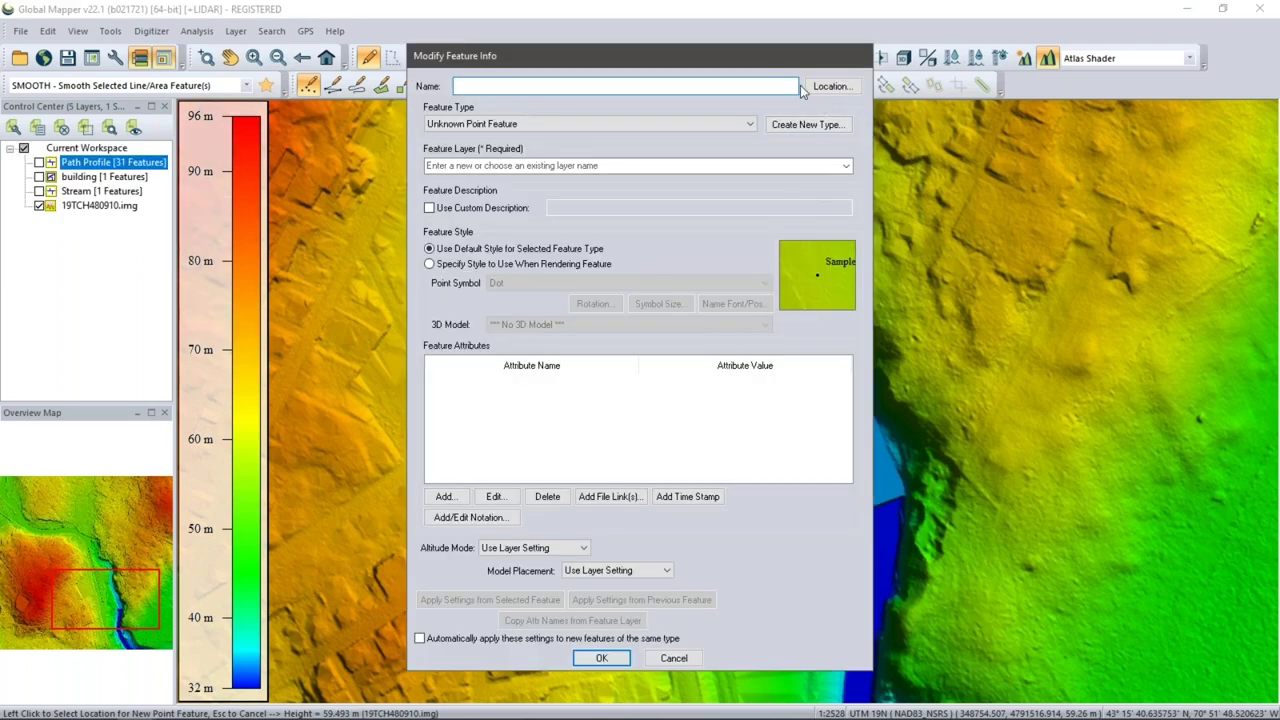
left_click_drag(812, 67, 532, 86)
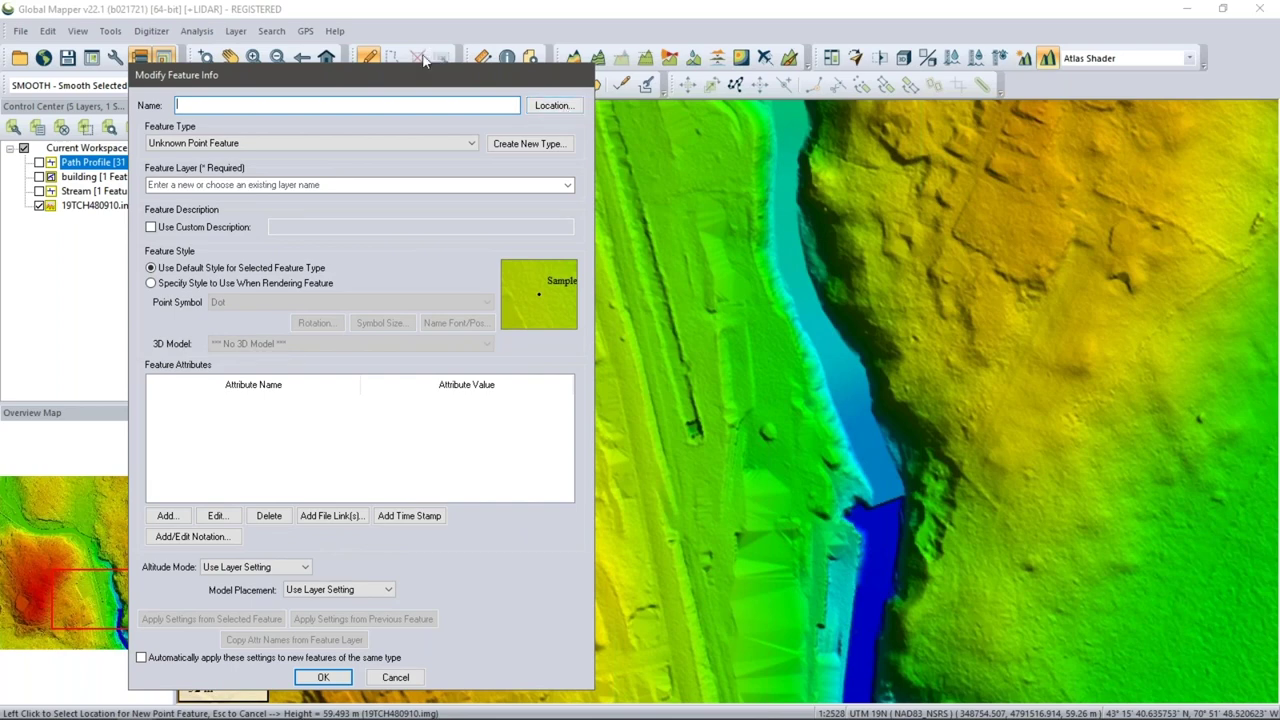
left_click_drag(412, 77, 935, 63)
left_click(993, 86)
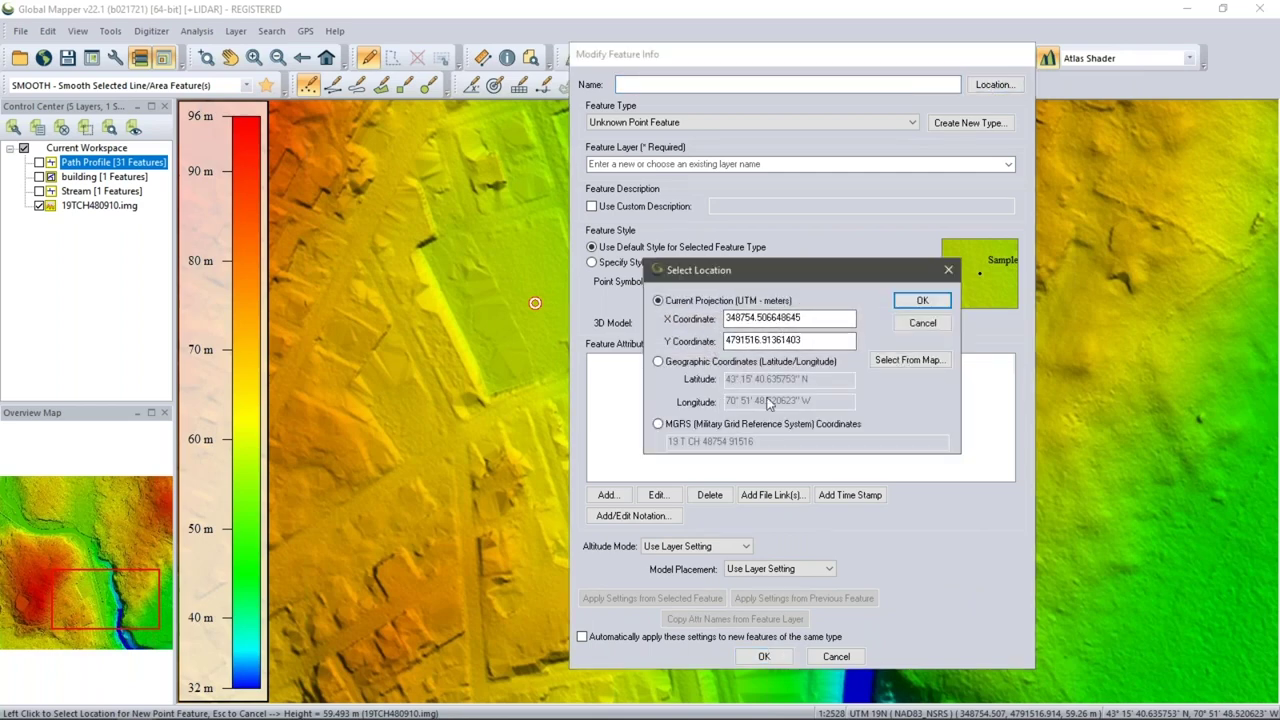
left_click(909, 325)
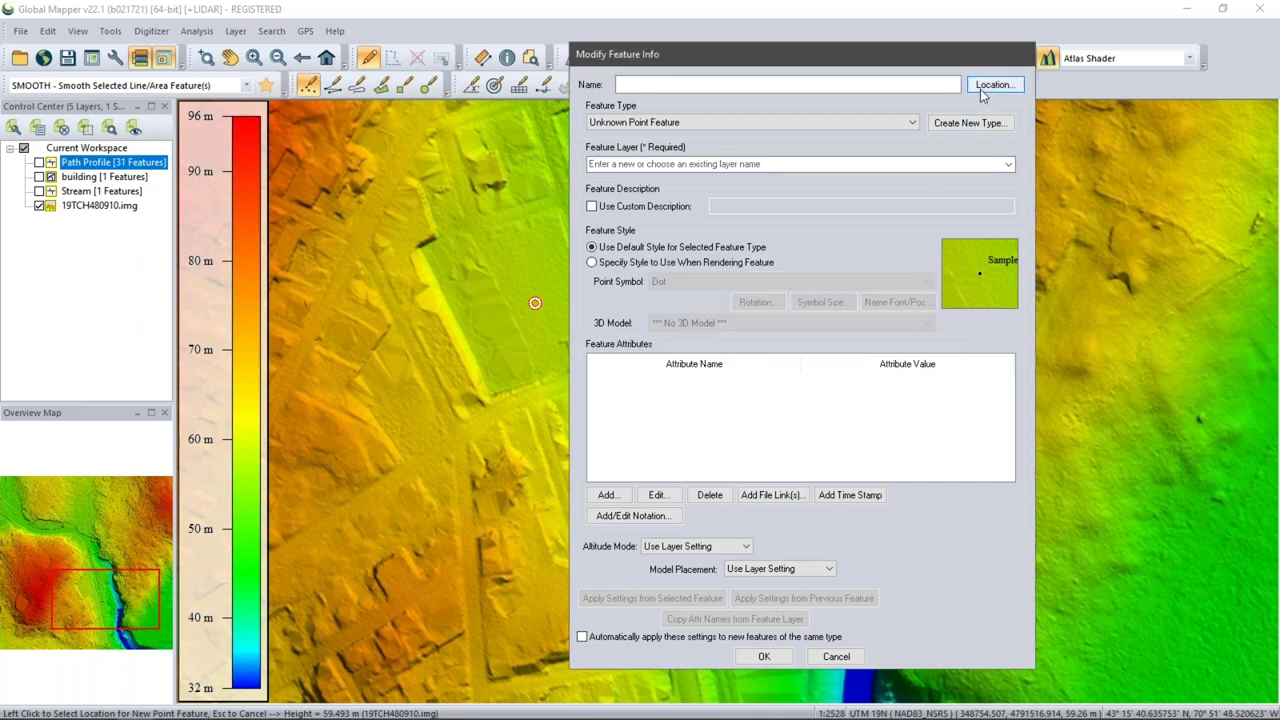
Step: Assign the point feature to a new layer named "new point" and create it
left_click(762, 657)
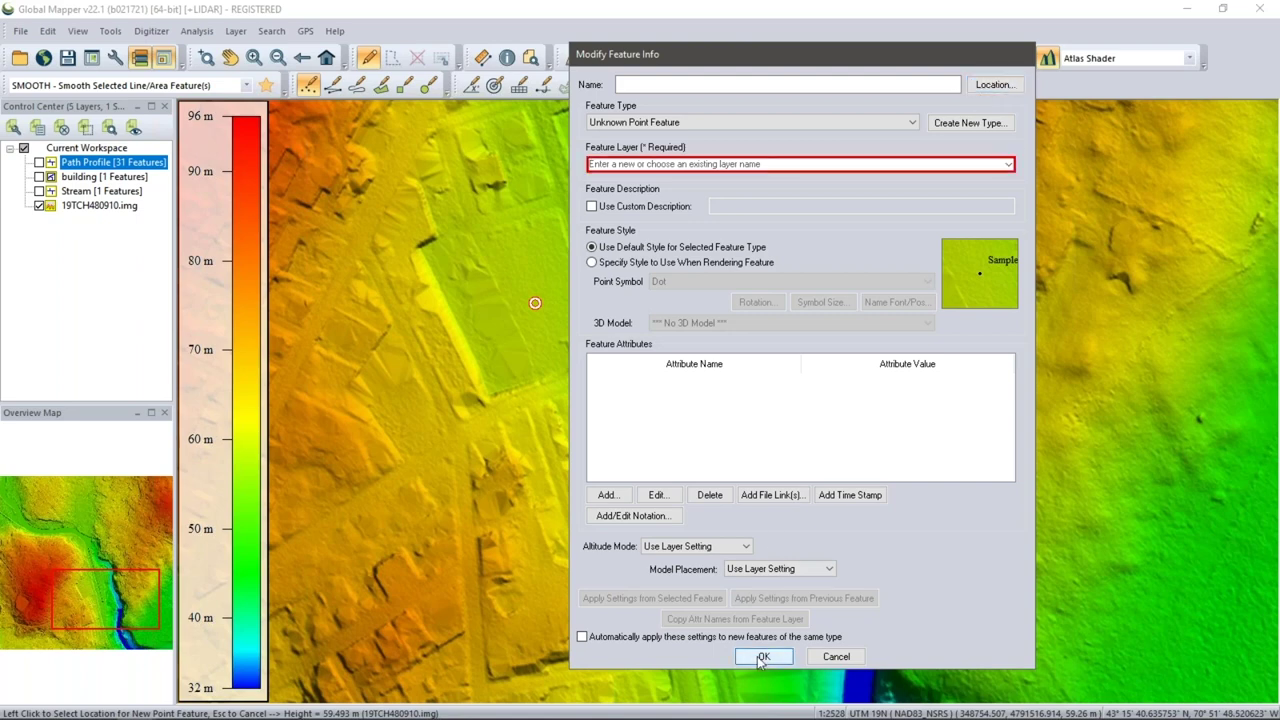
left_click(686, 167)
type("new point")
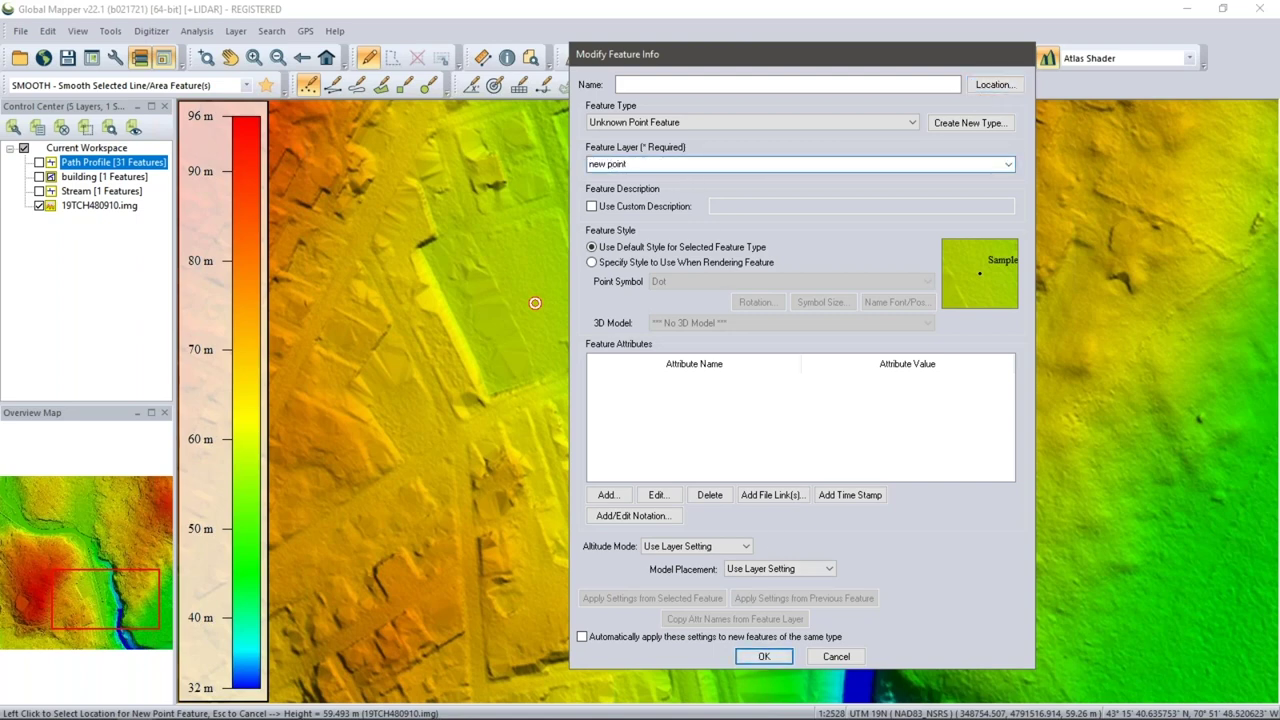
key("Return")
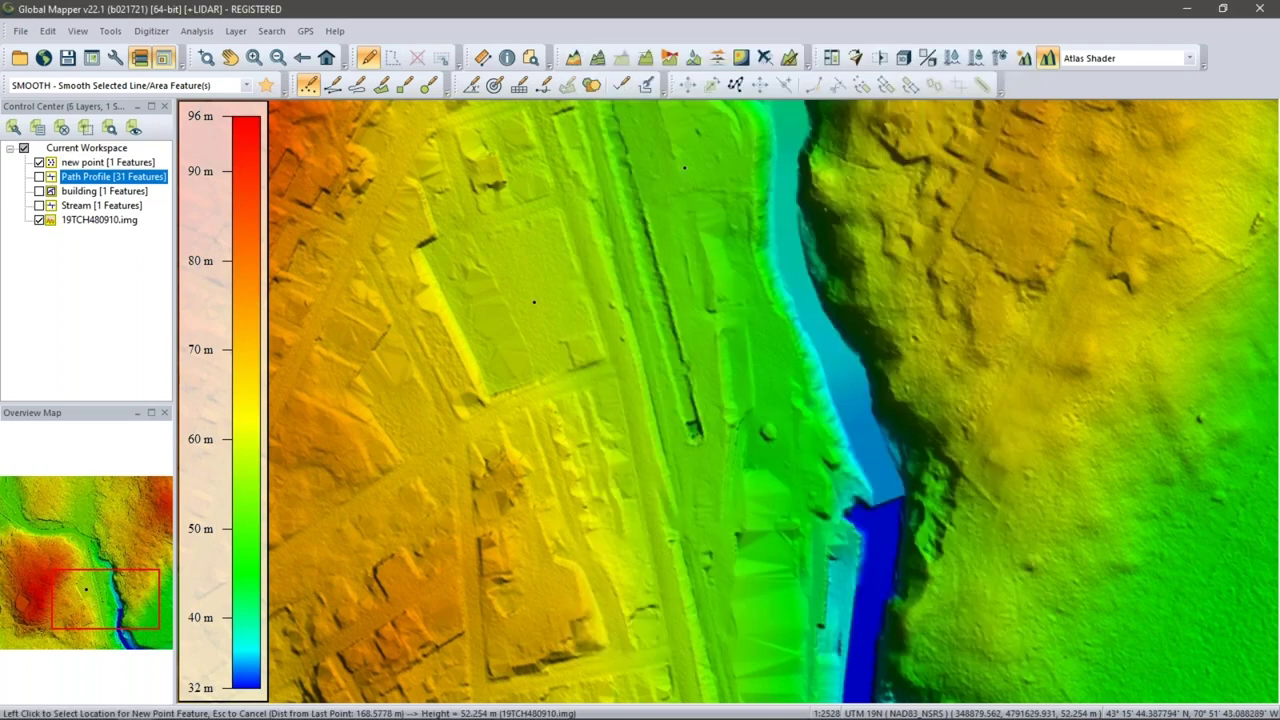
Step: Draw a four-vertex line feature about 207 m long running northward just east of the new point
left_click(336, 87)
left_click(515, 410)
left_click(562, 345)
left_click(580, 192)
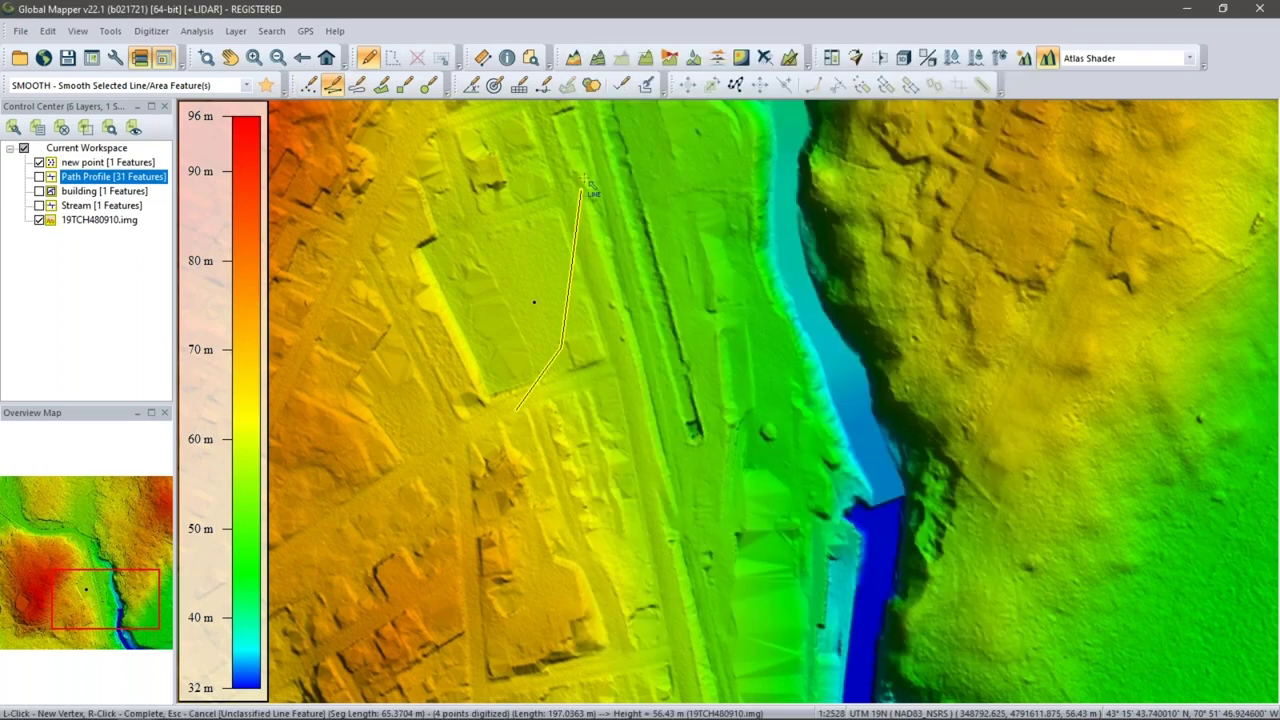
right_click(584, 180)
Step: Open the line's vertex list and add per-vertex elevations taken from the terrain
left_click_drag(668, 60, 905, 60)
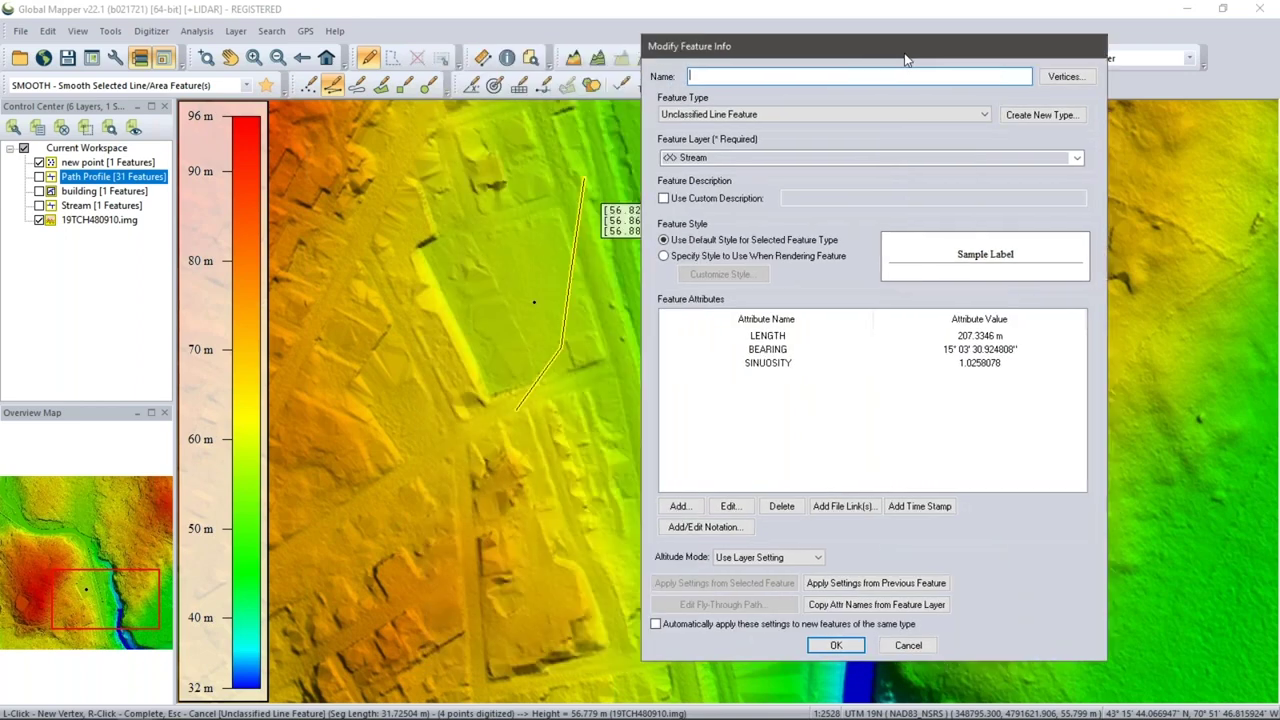
left_click(1068, 79)
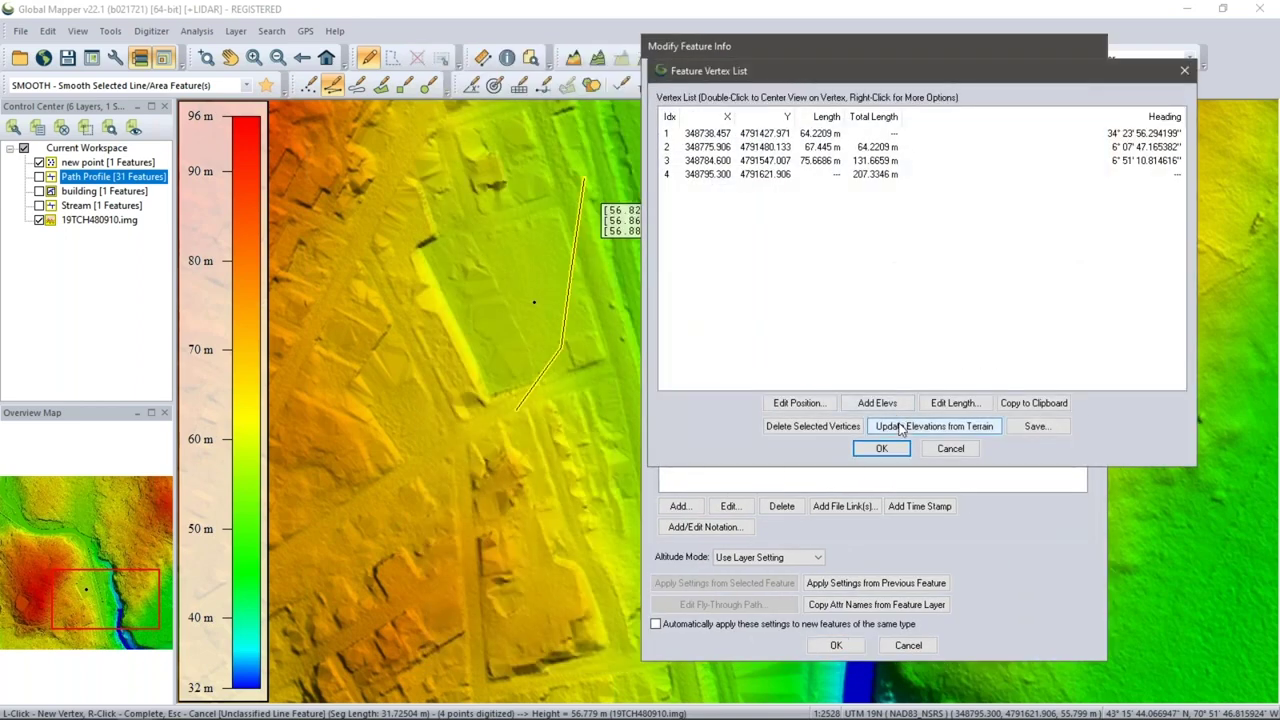
left_click(900, 428)
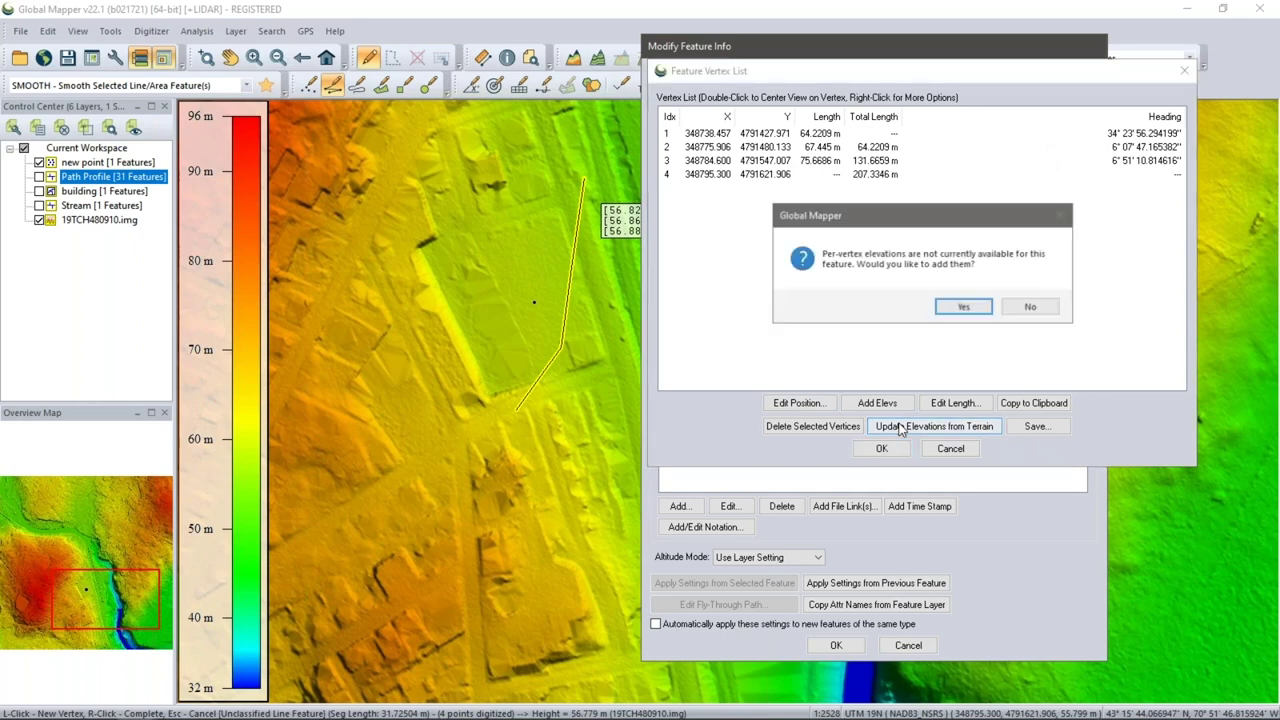
left_click(965, 306)
left_click_drag(896, 76, 918, 222)
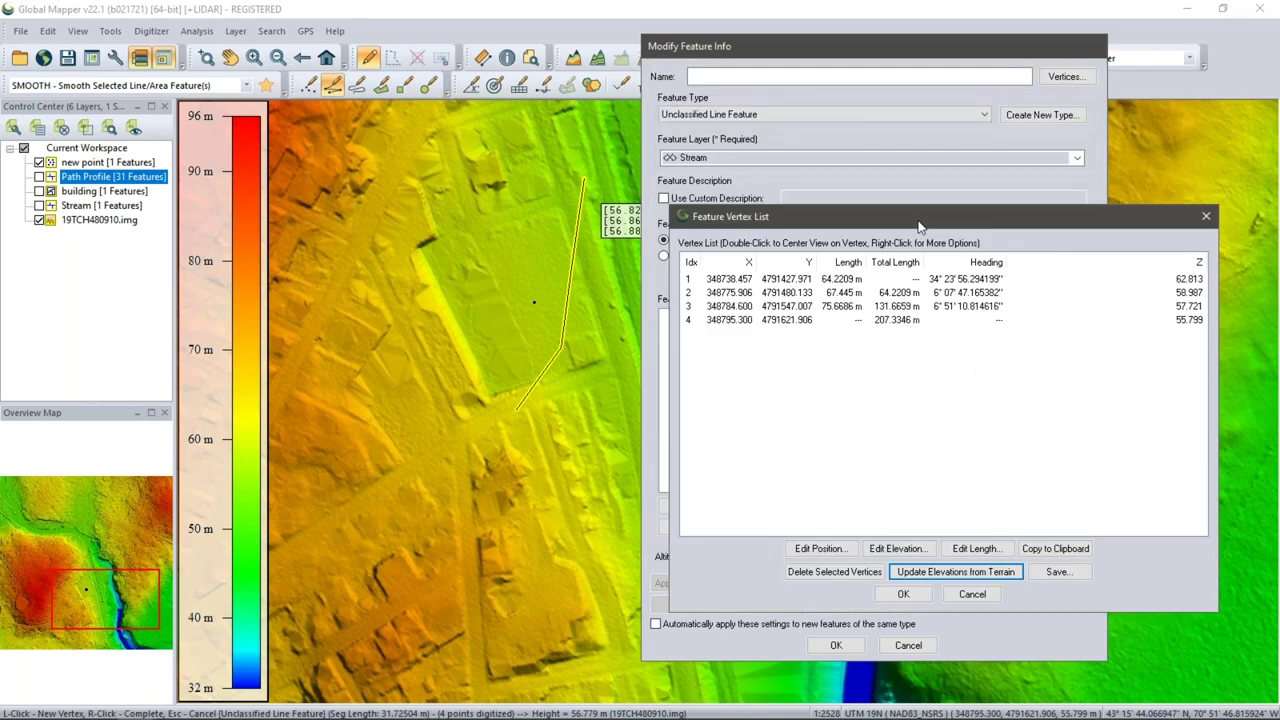
Step: Select the line's first two vertices in the vertex list and view the additional options for editing them
left_click(783, 281)
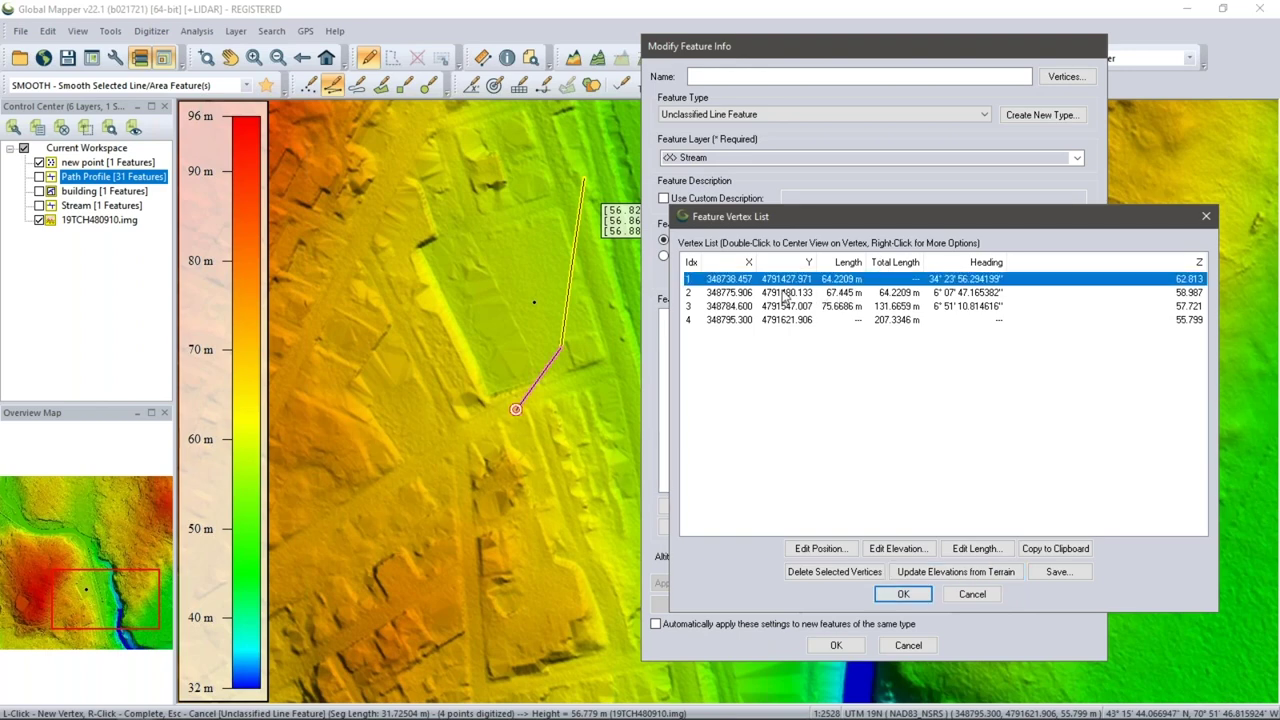
left_click(784, 294, "shift")
right_click(784, 293)
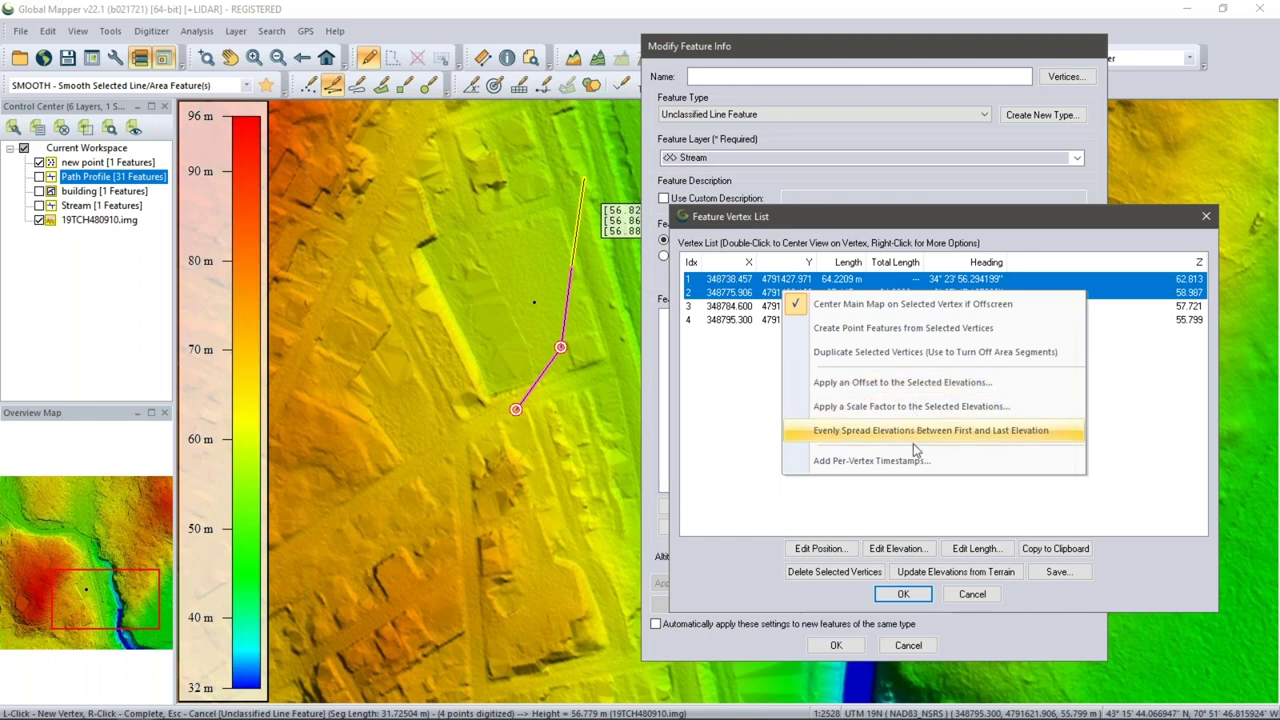
left_click(926, 594)
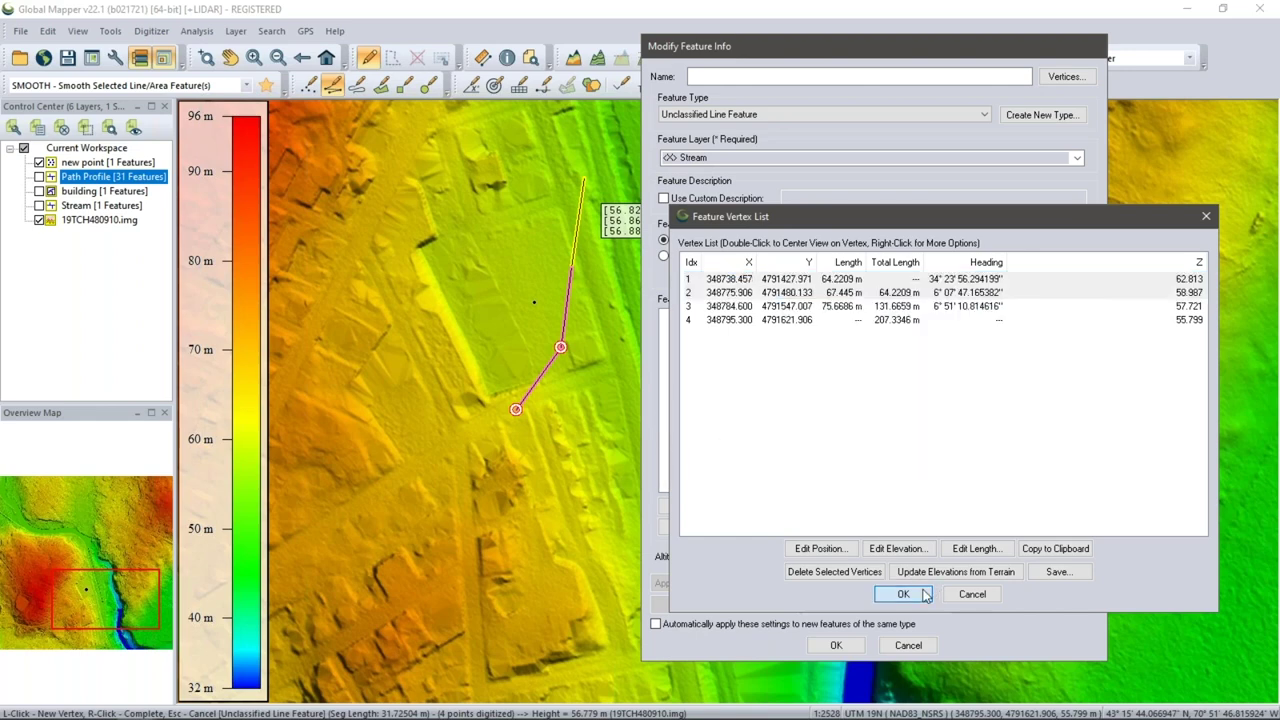
Step: Accept the vertex list and create the line feature in the hidden Stream layer, acknowledging the hidden-layer notice
left_click(926, 594)
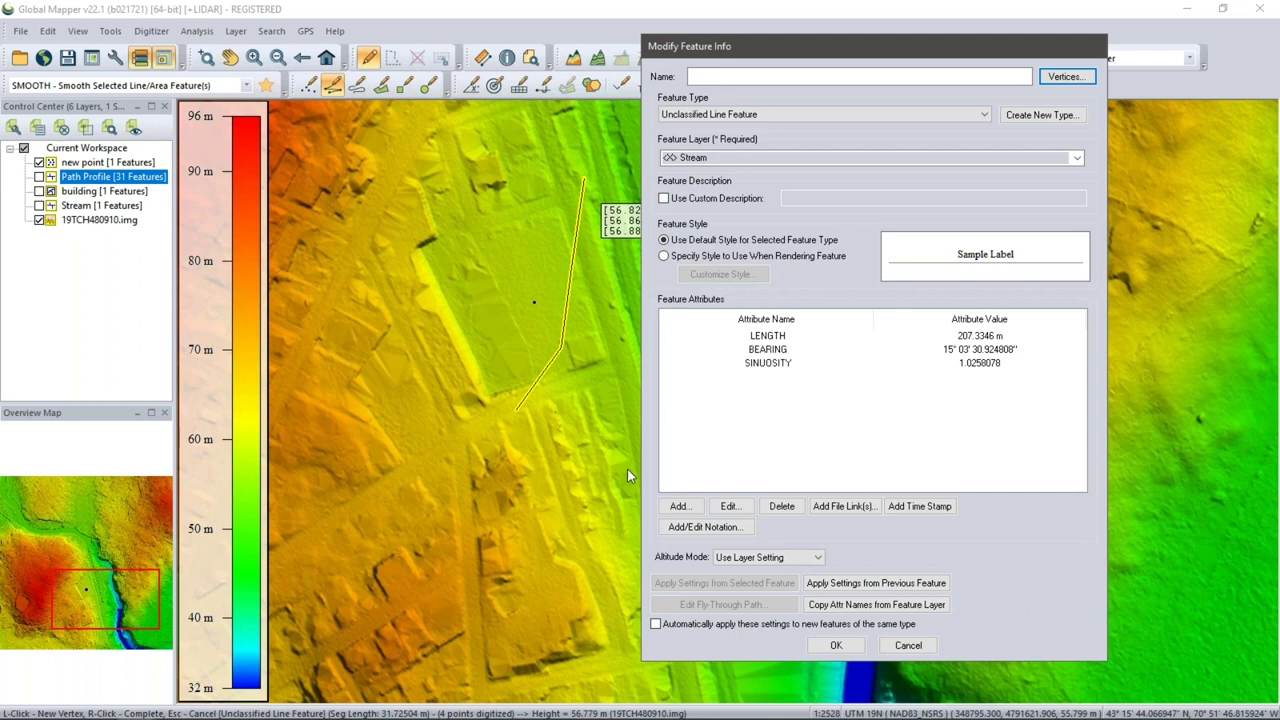
left_click(835, 648)
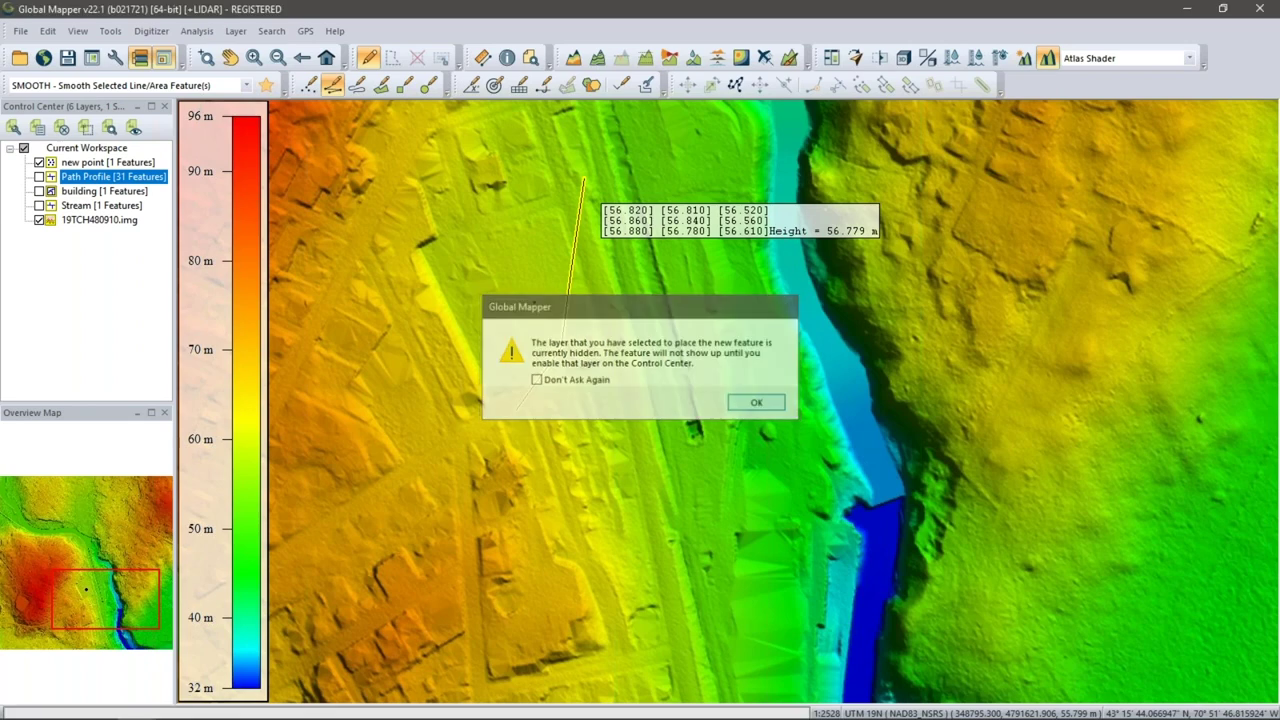
left_click(758, 402)
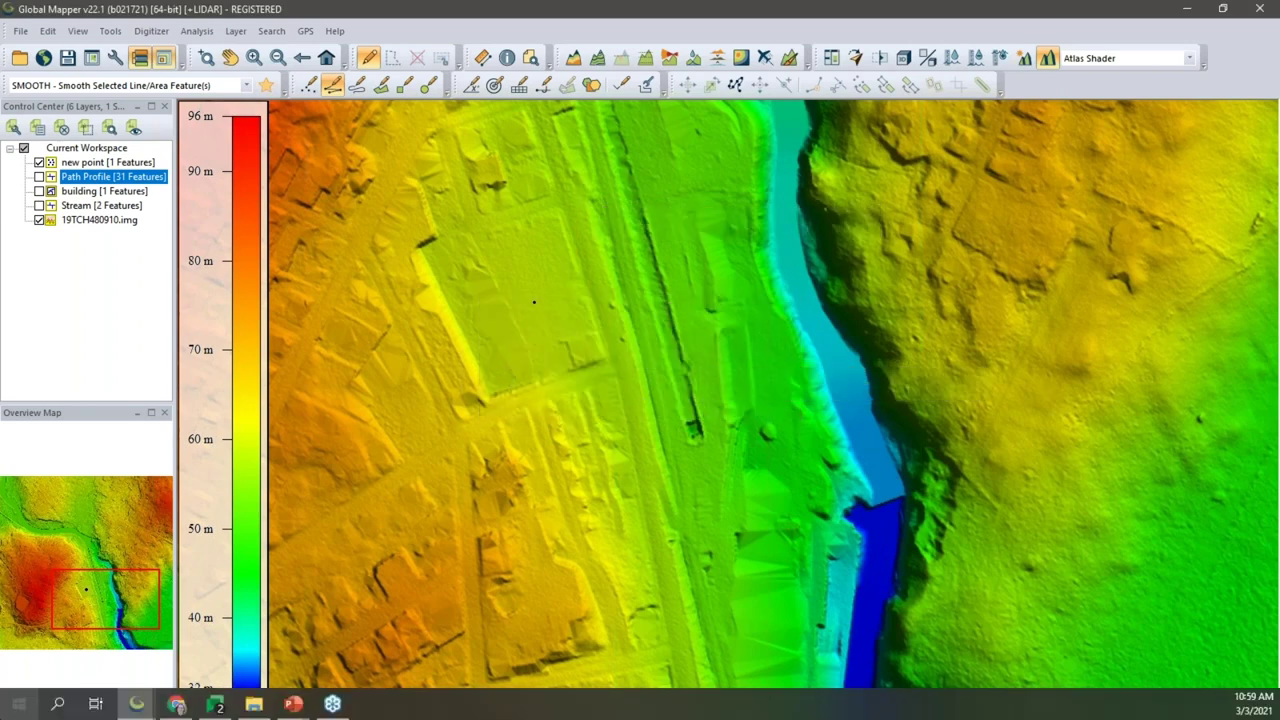
Step: Switch to the PowerPoint slide show with the webinar agenda
mouse_move(65, 712)
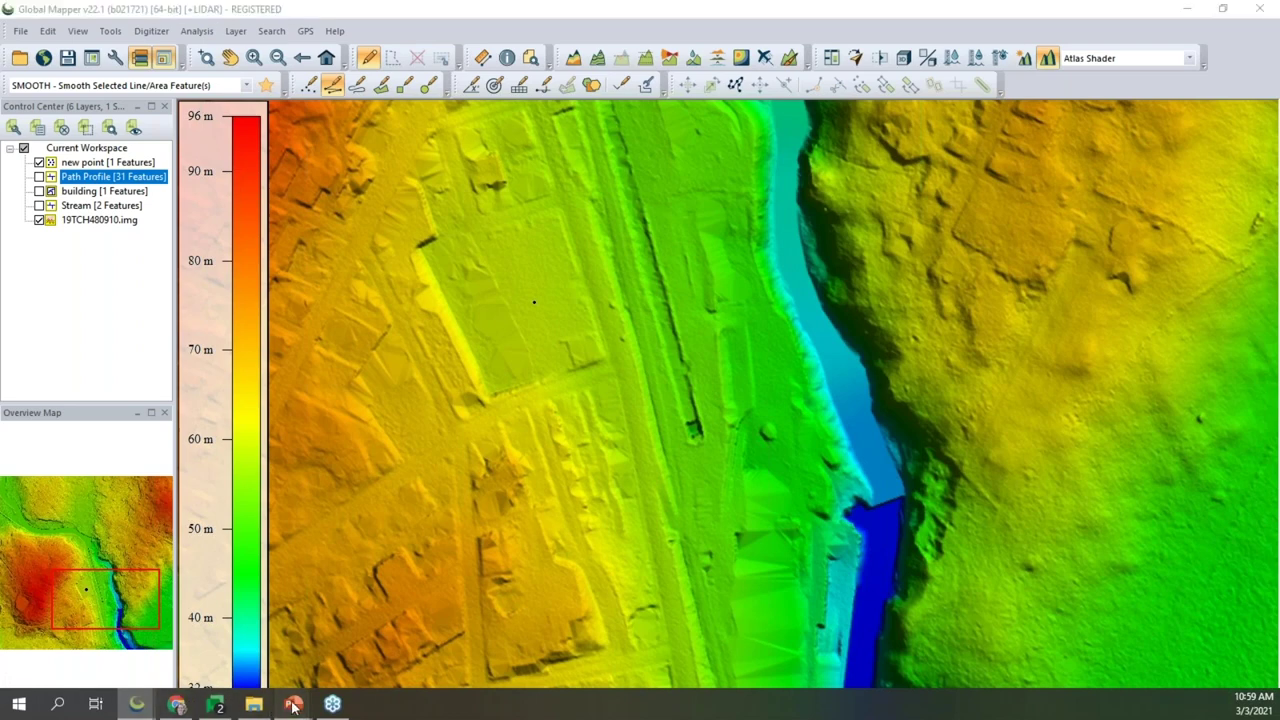
mouse_move(293, 706)
left_click(354, 634)
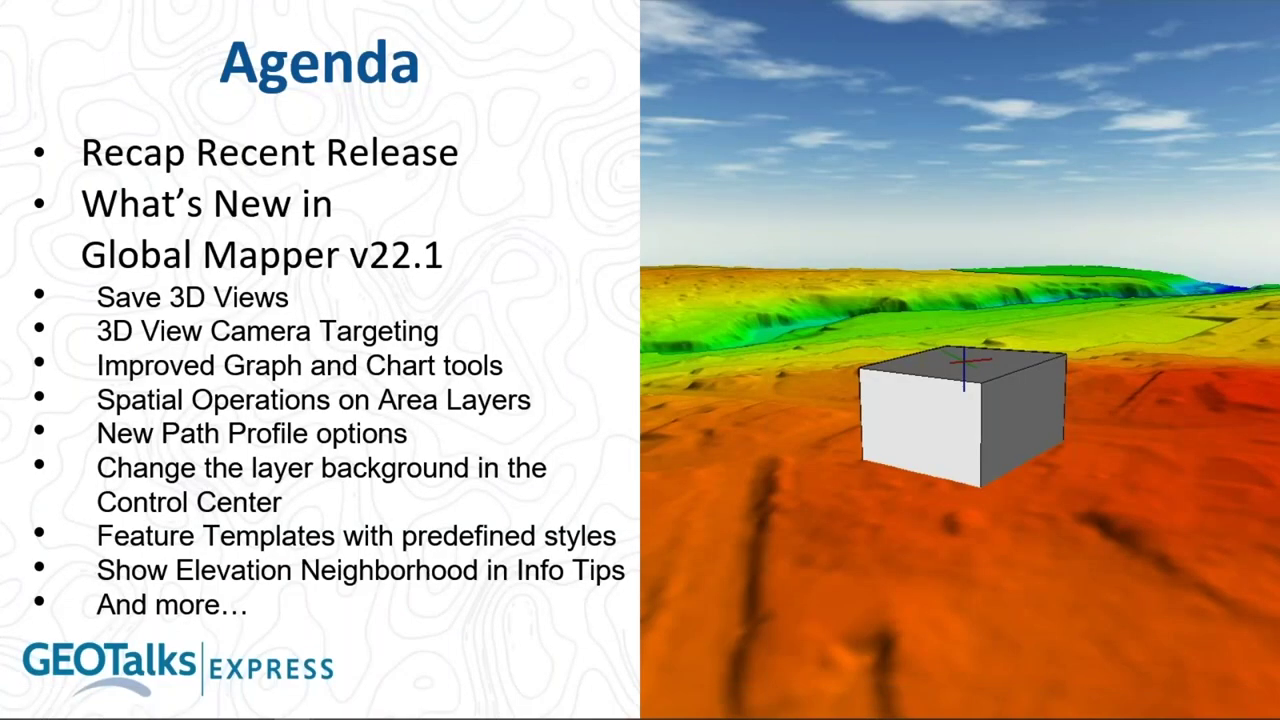